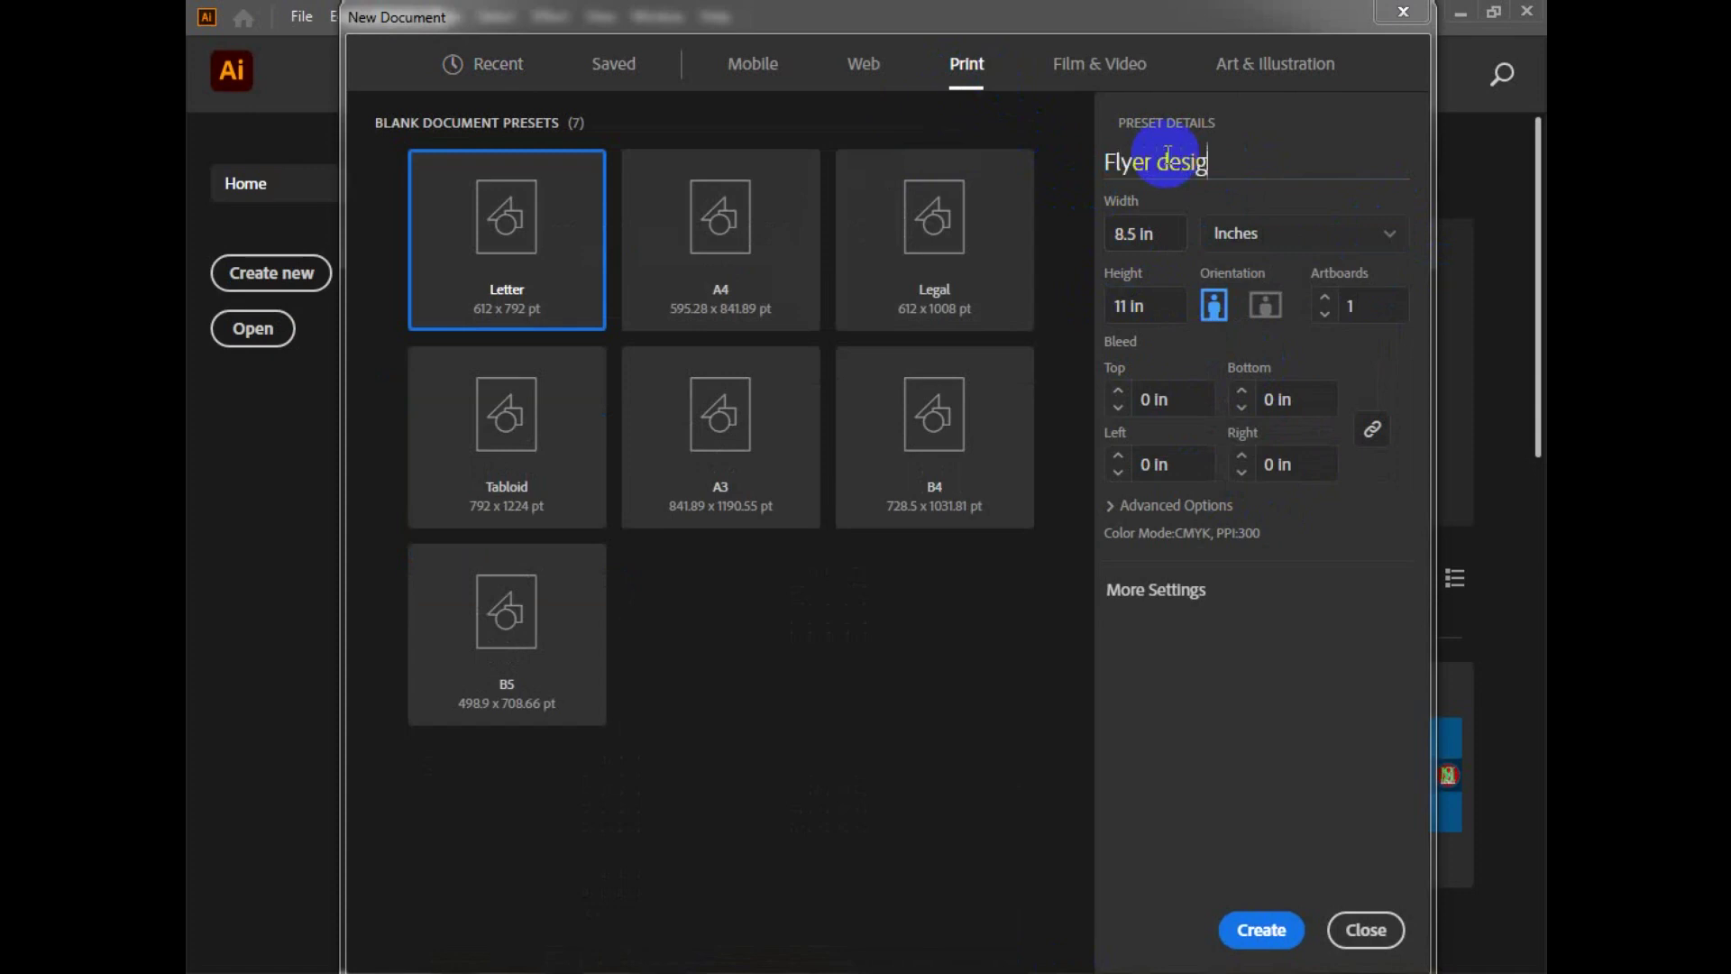
Step: Create the 8.5 x 11 in CMYK flyer document with a 0.125 in bleed on all four sides
click(1227, 532)
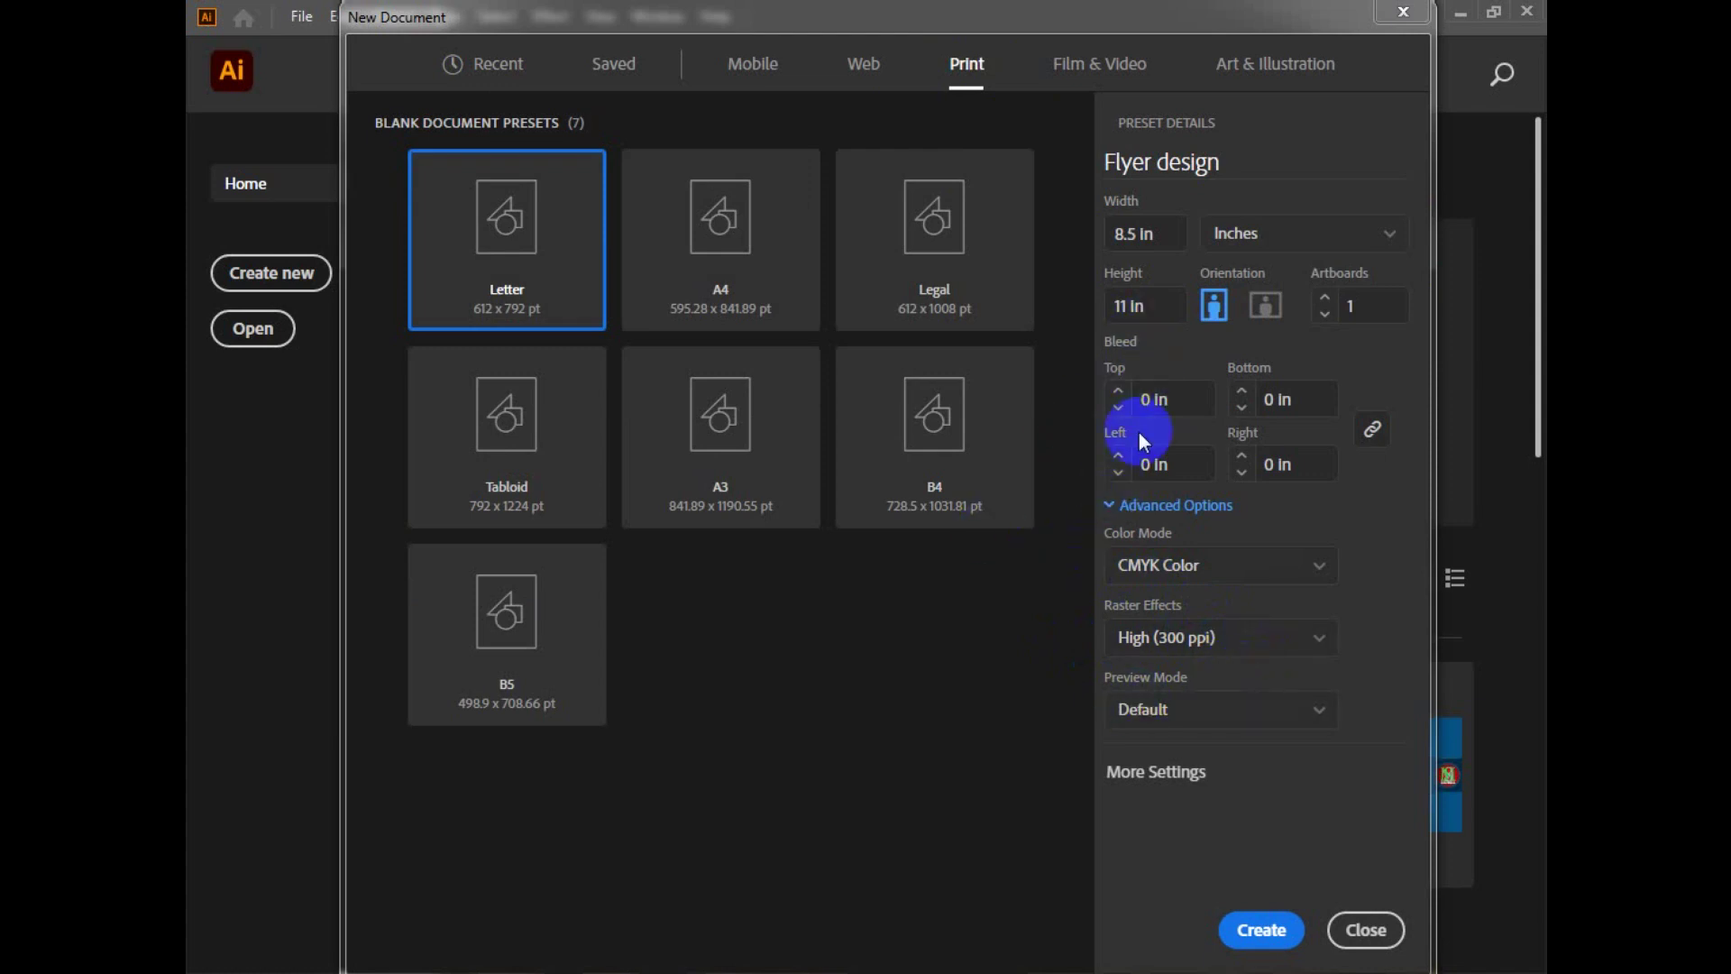
click(1155, 408)
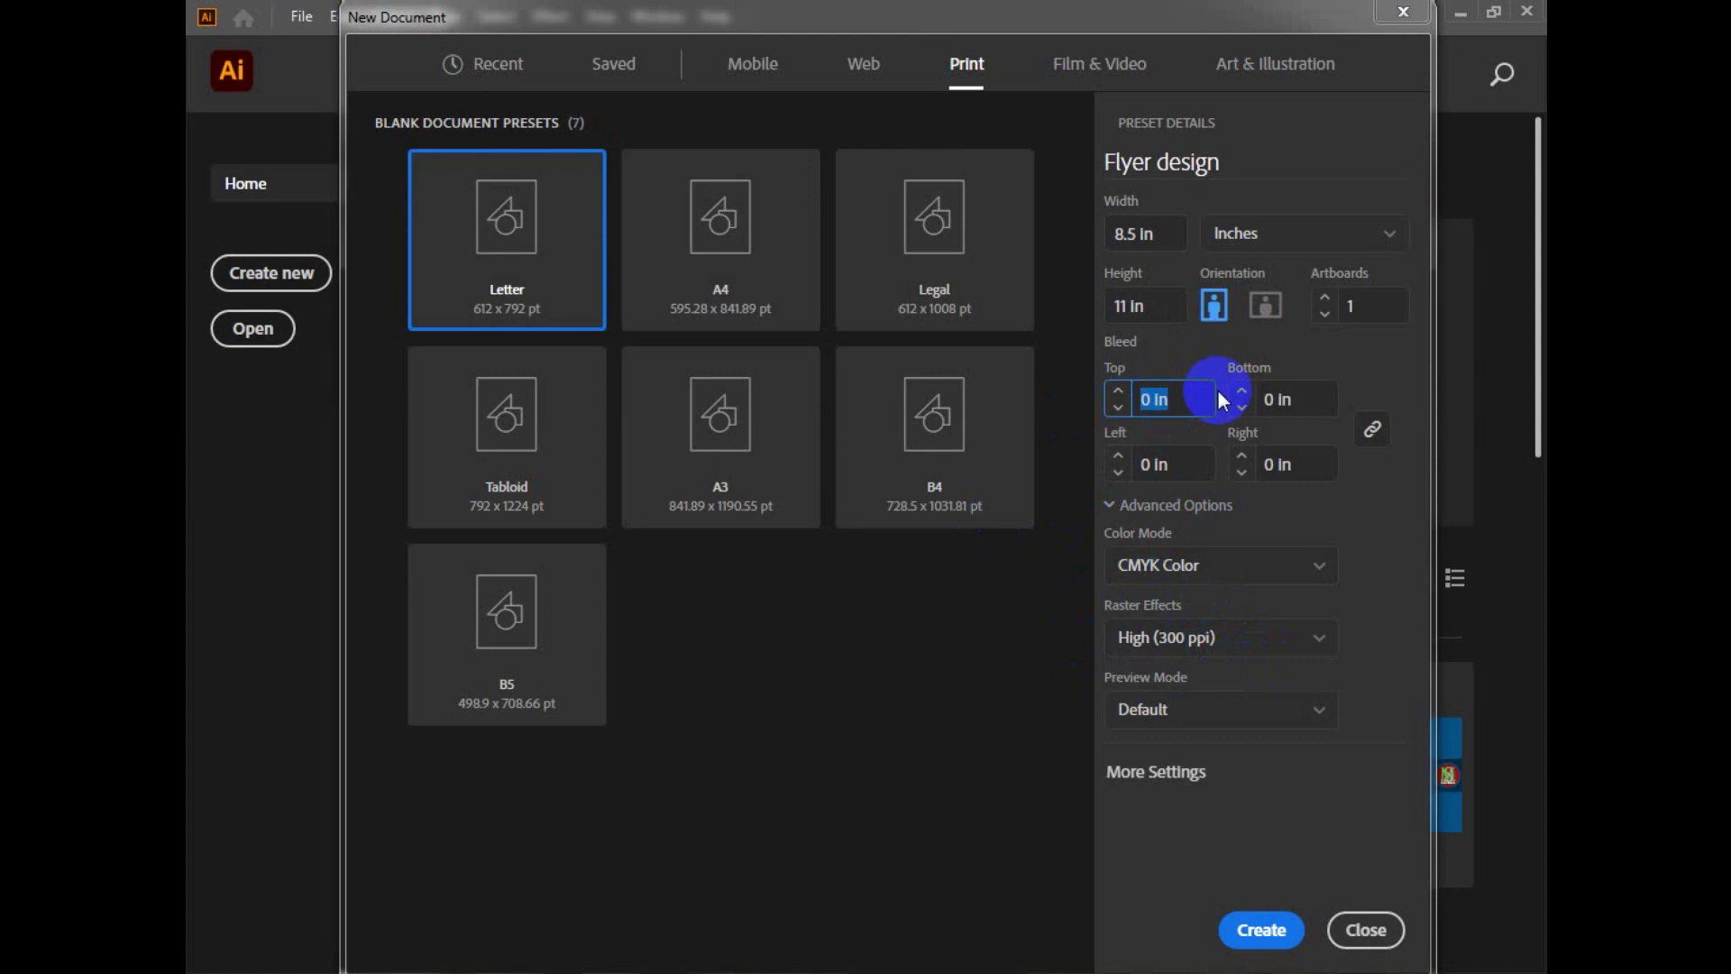
text(0.125 in)
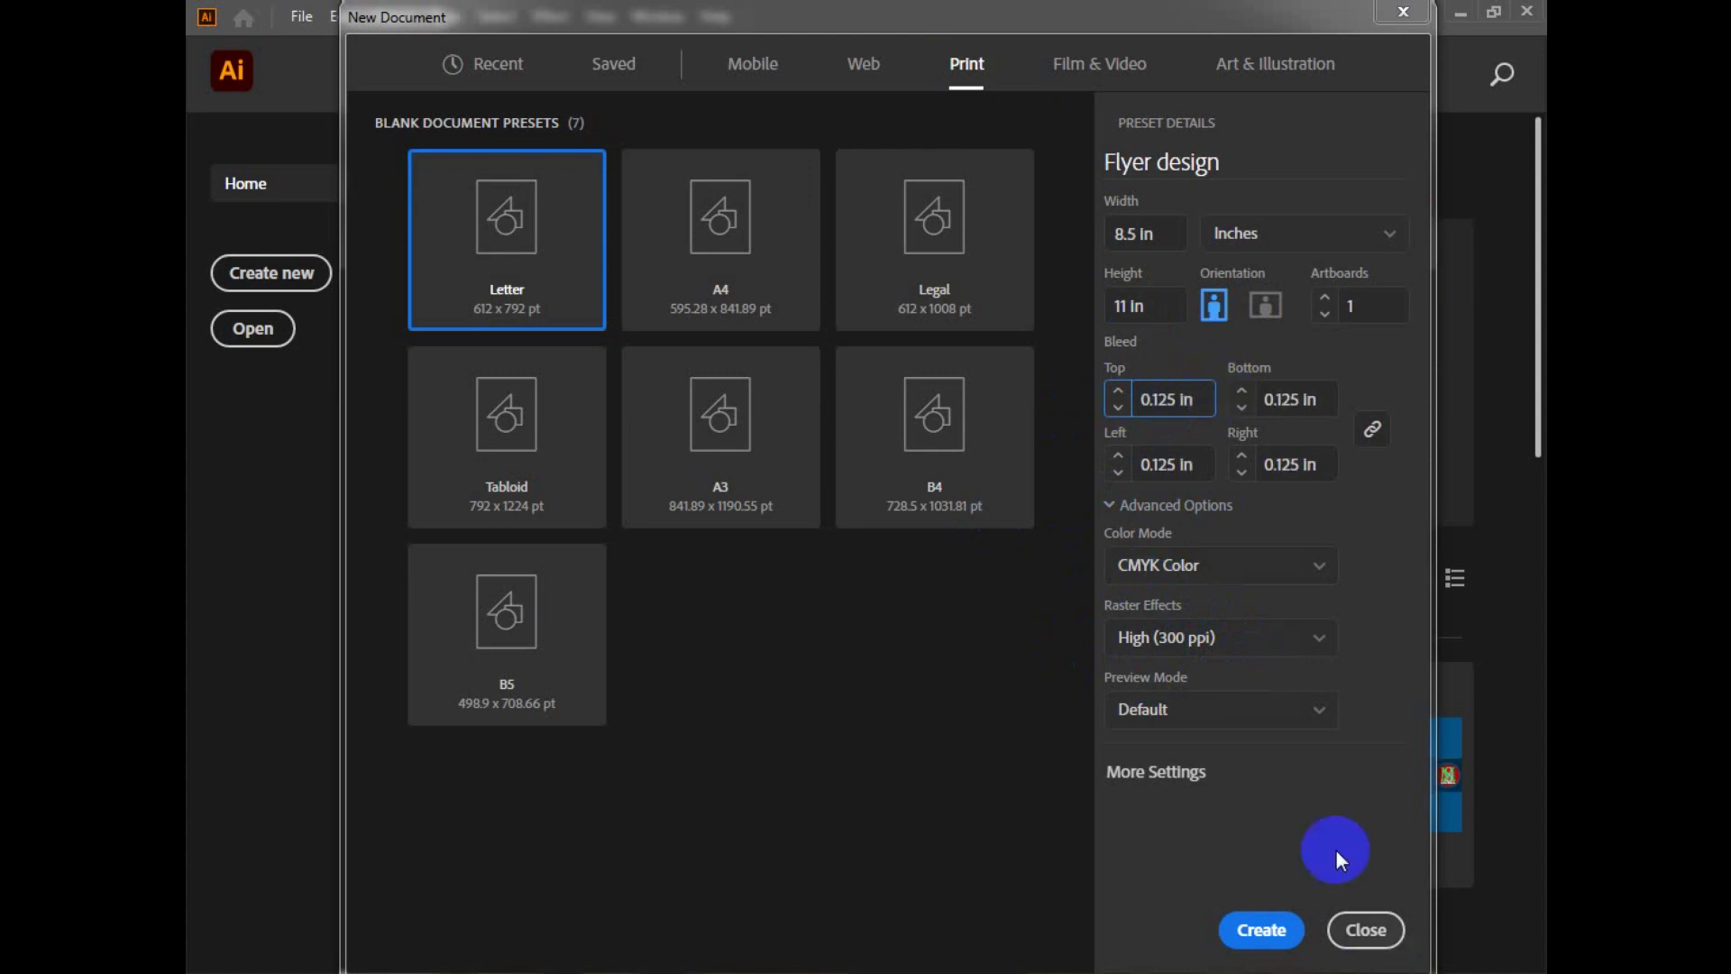
click(1352, 307)
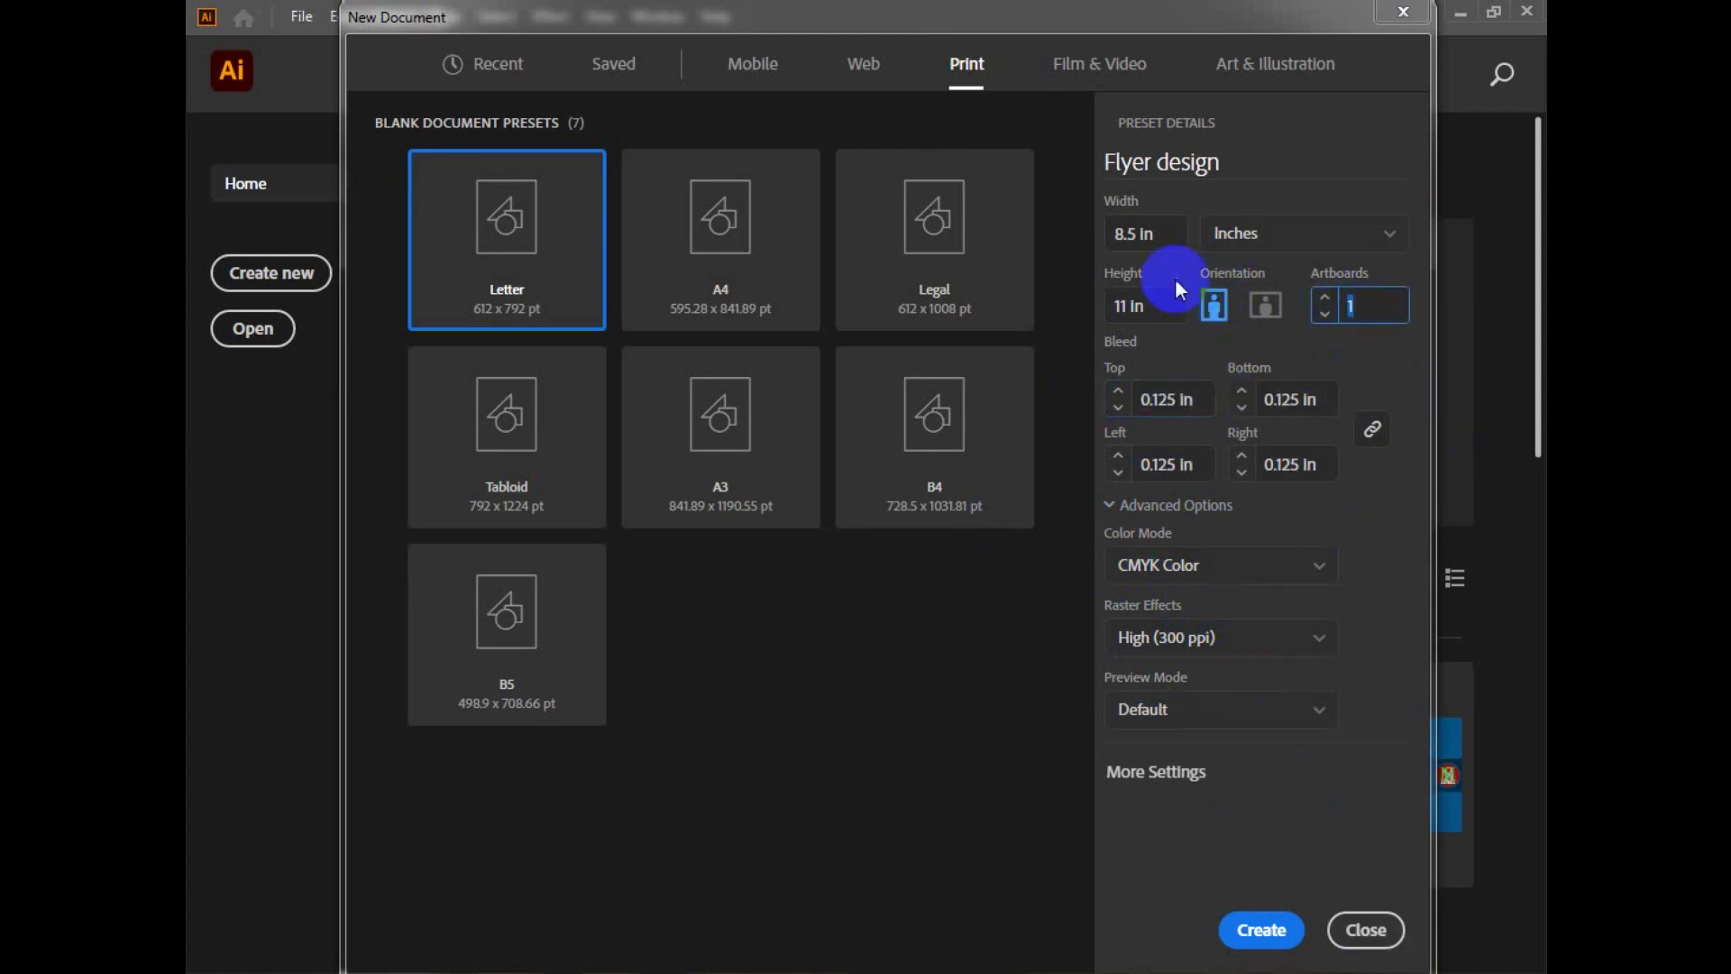
click(1132, 232)
key(Tab)
click(1280, 928)
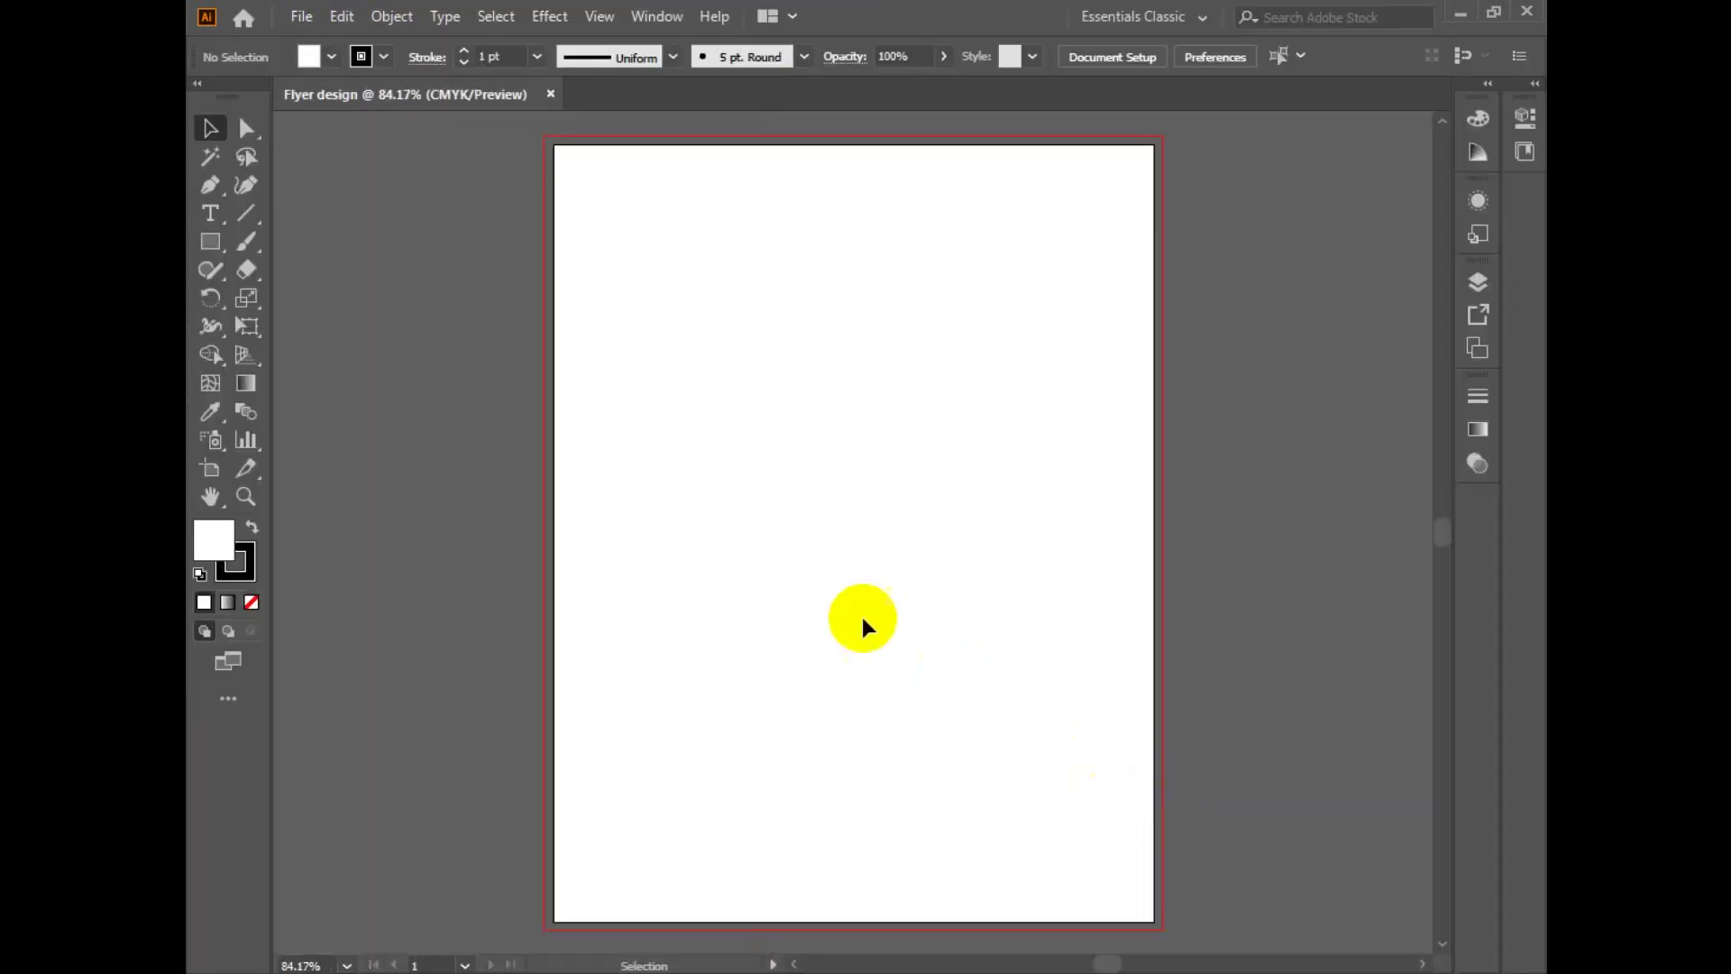
key(space)
drag(1009, 410, 1013, 422)
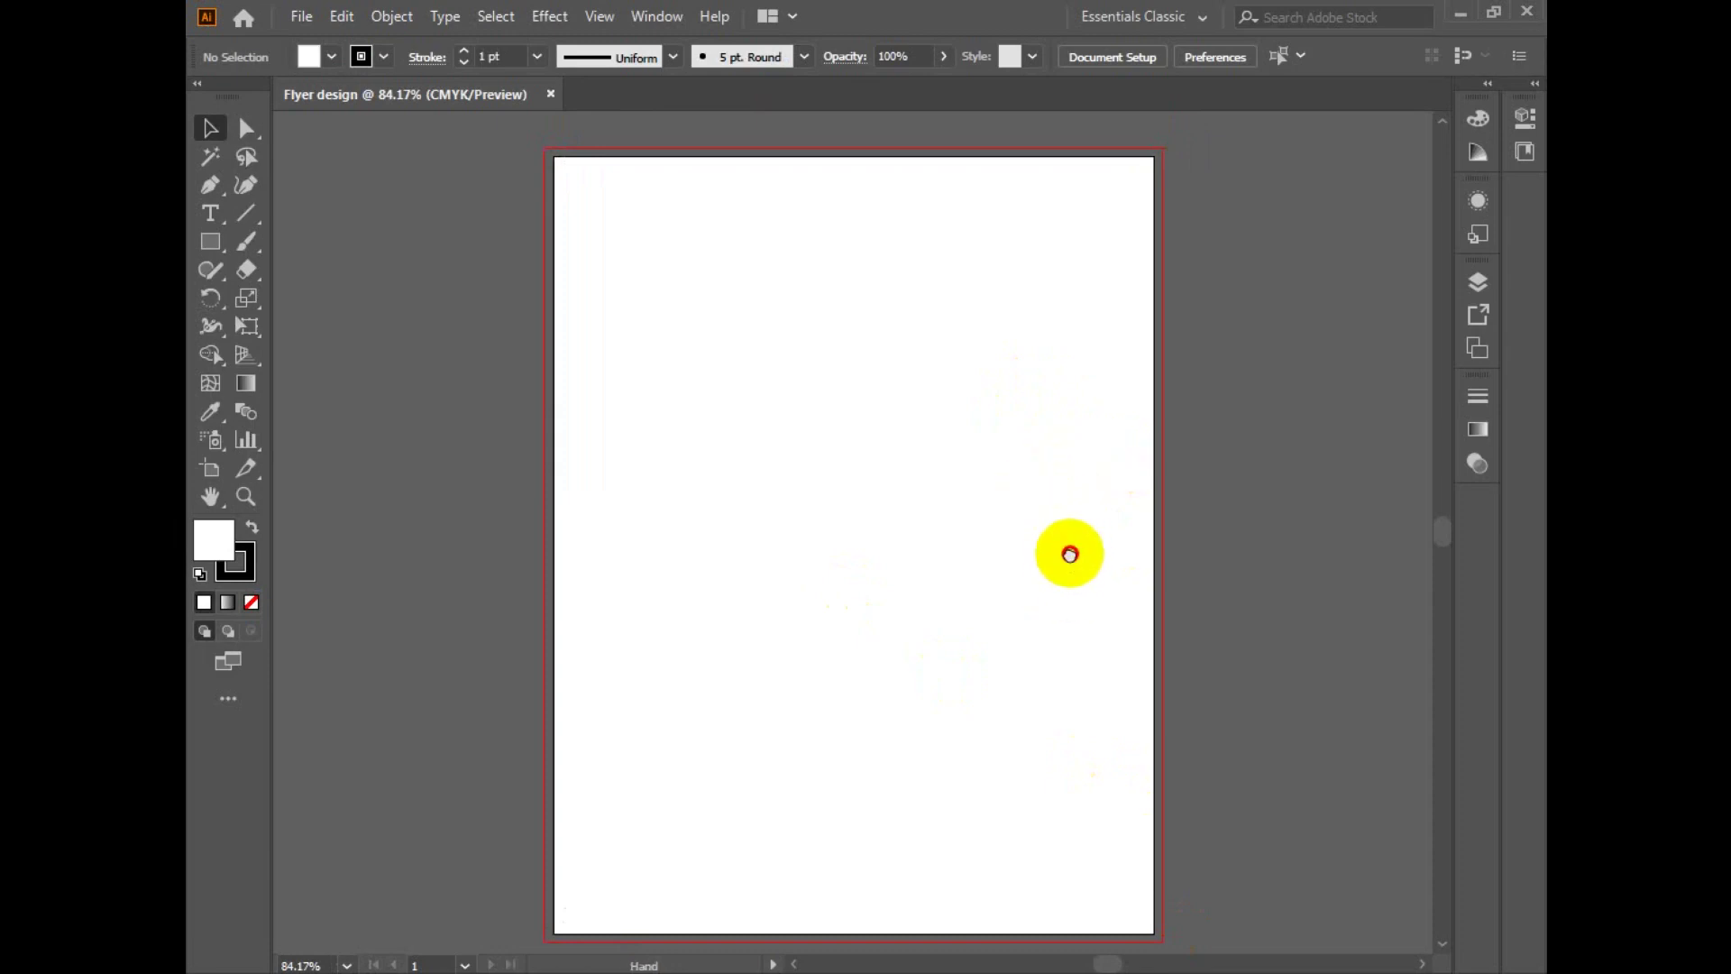
drag(1071, 554, 1069, 539)
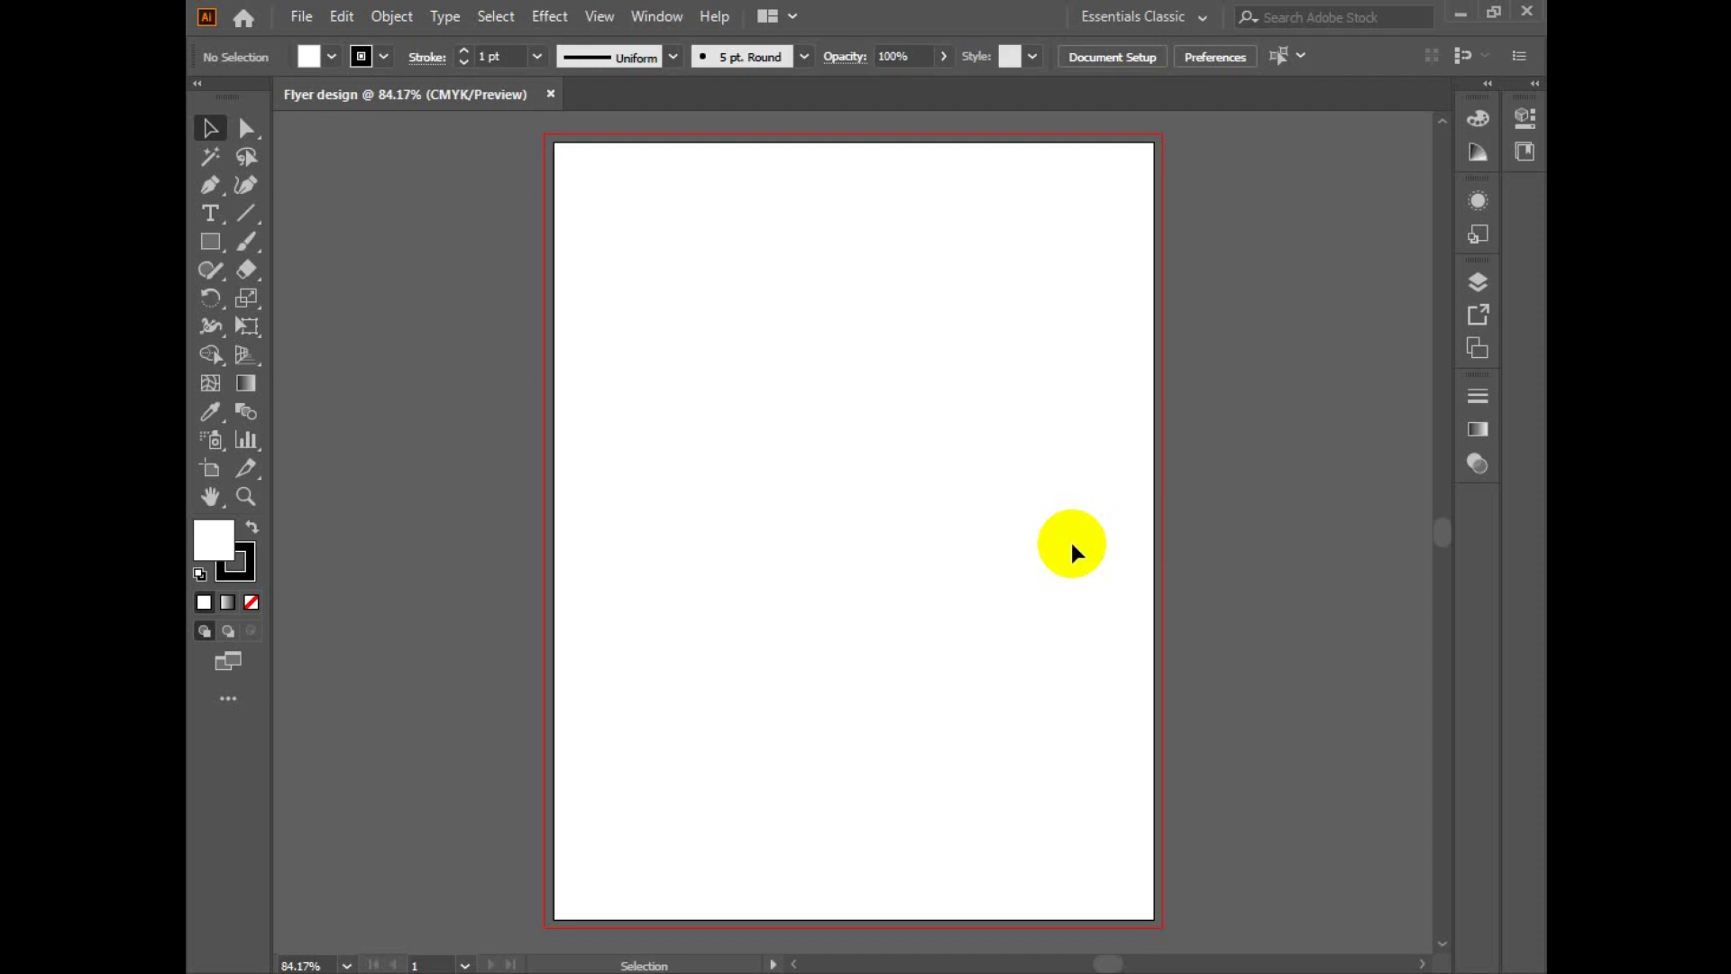
key(space)
drag(1033, 487, 1009, 487)
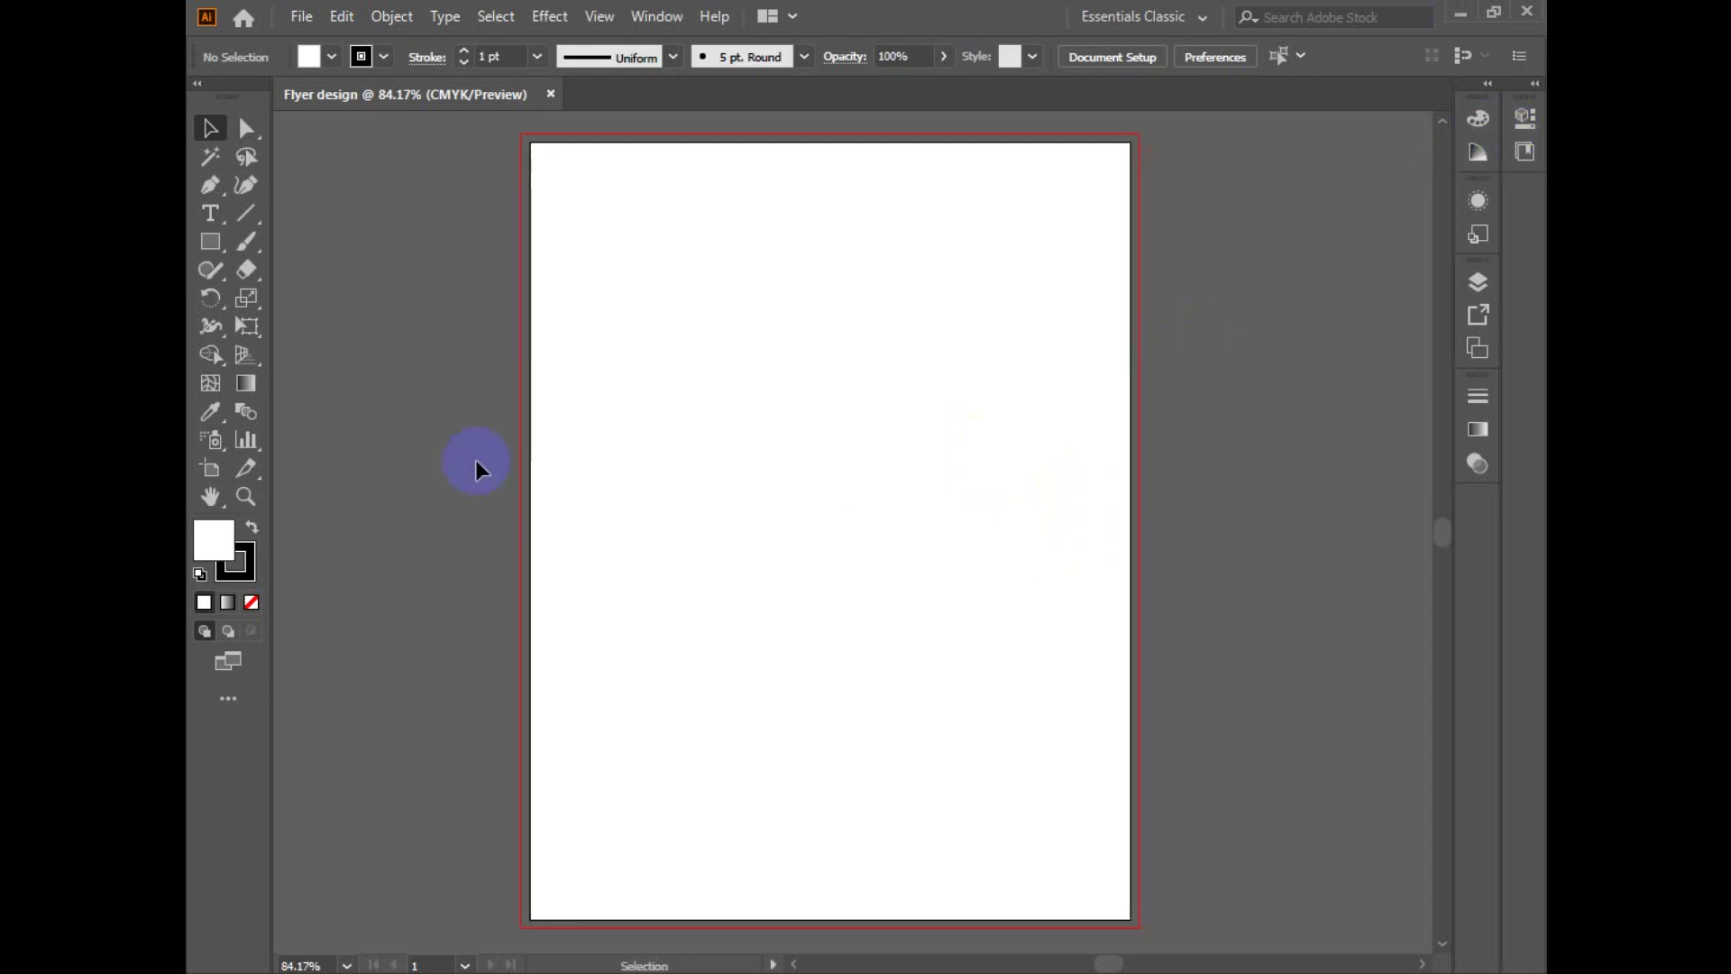
Step: Create a rectangle 8.5 in wide and 11 in high
click(231, 240)
click(817, 422)
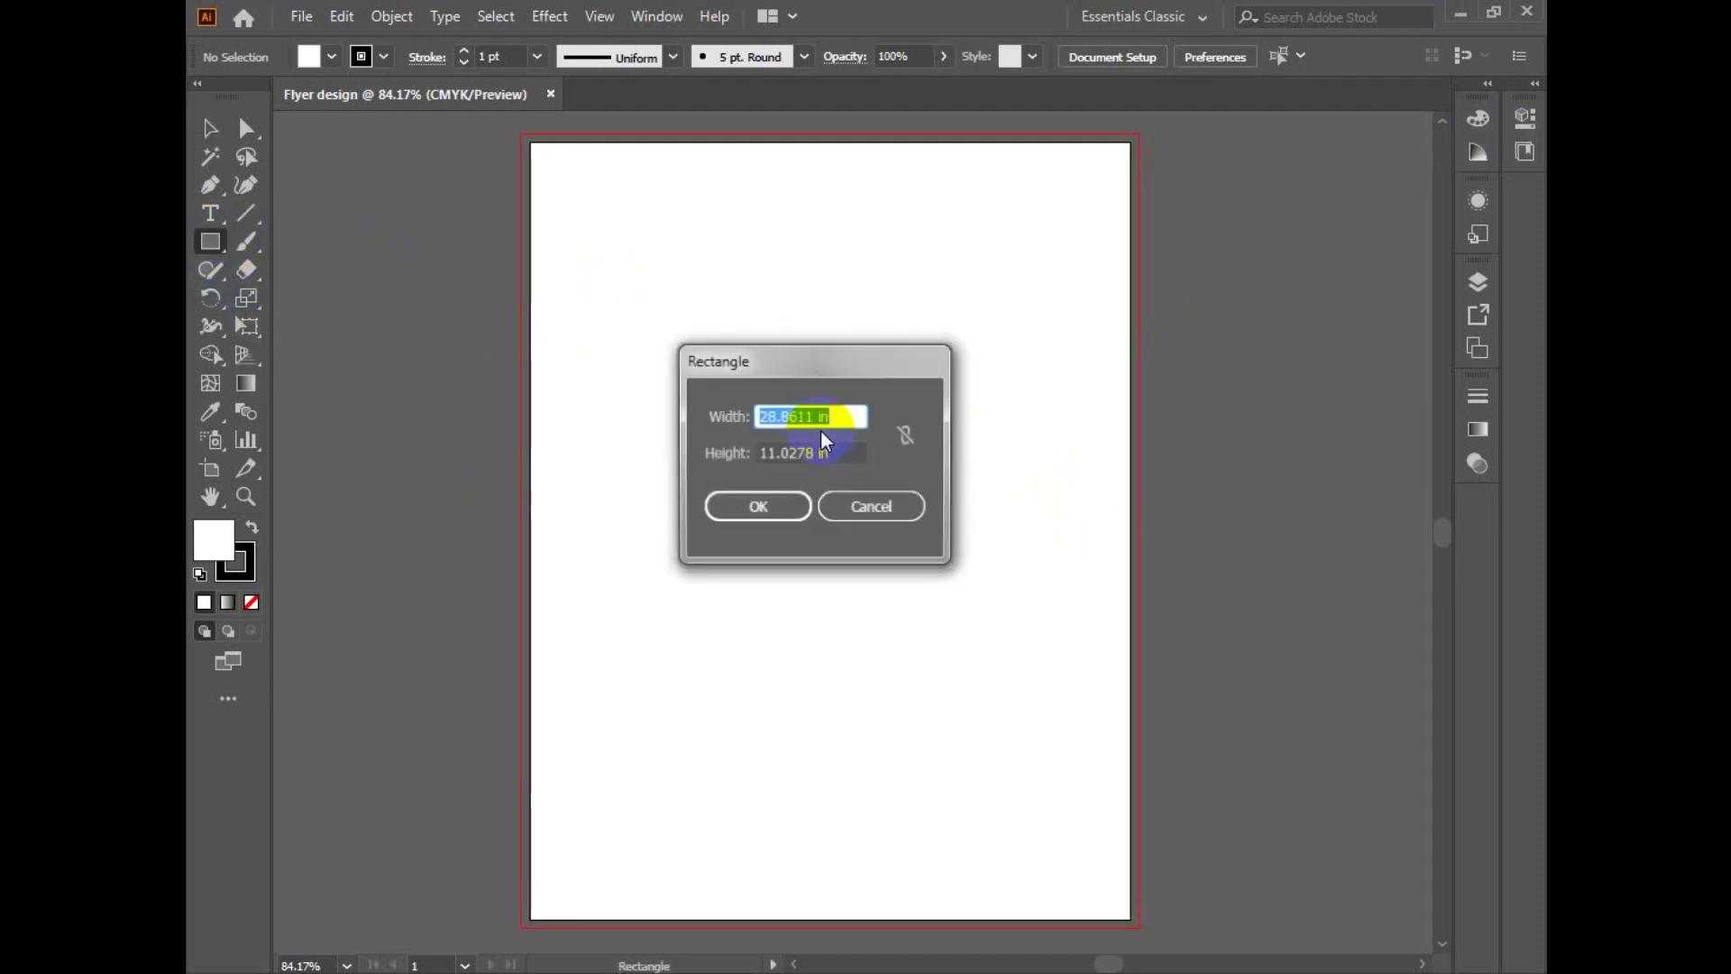
text(8.5)
key(Tab)
text(11)
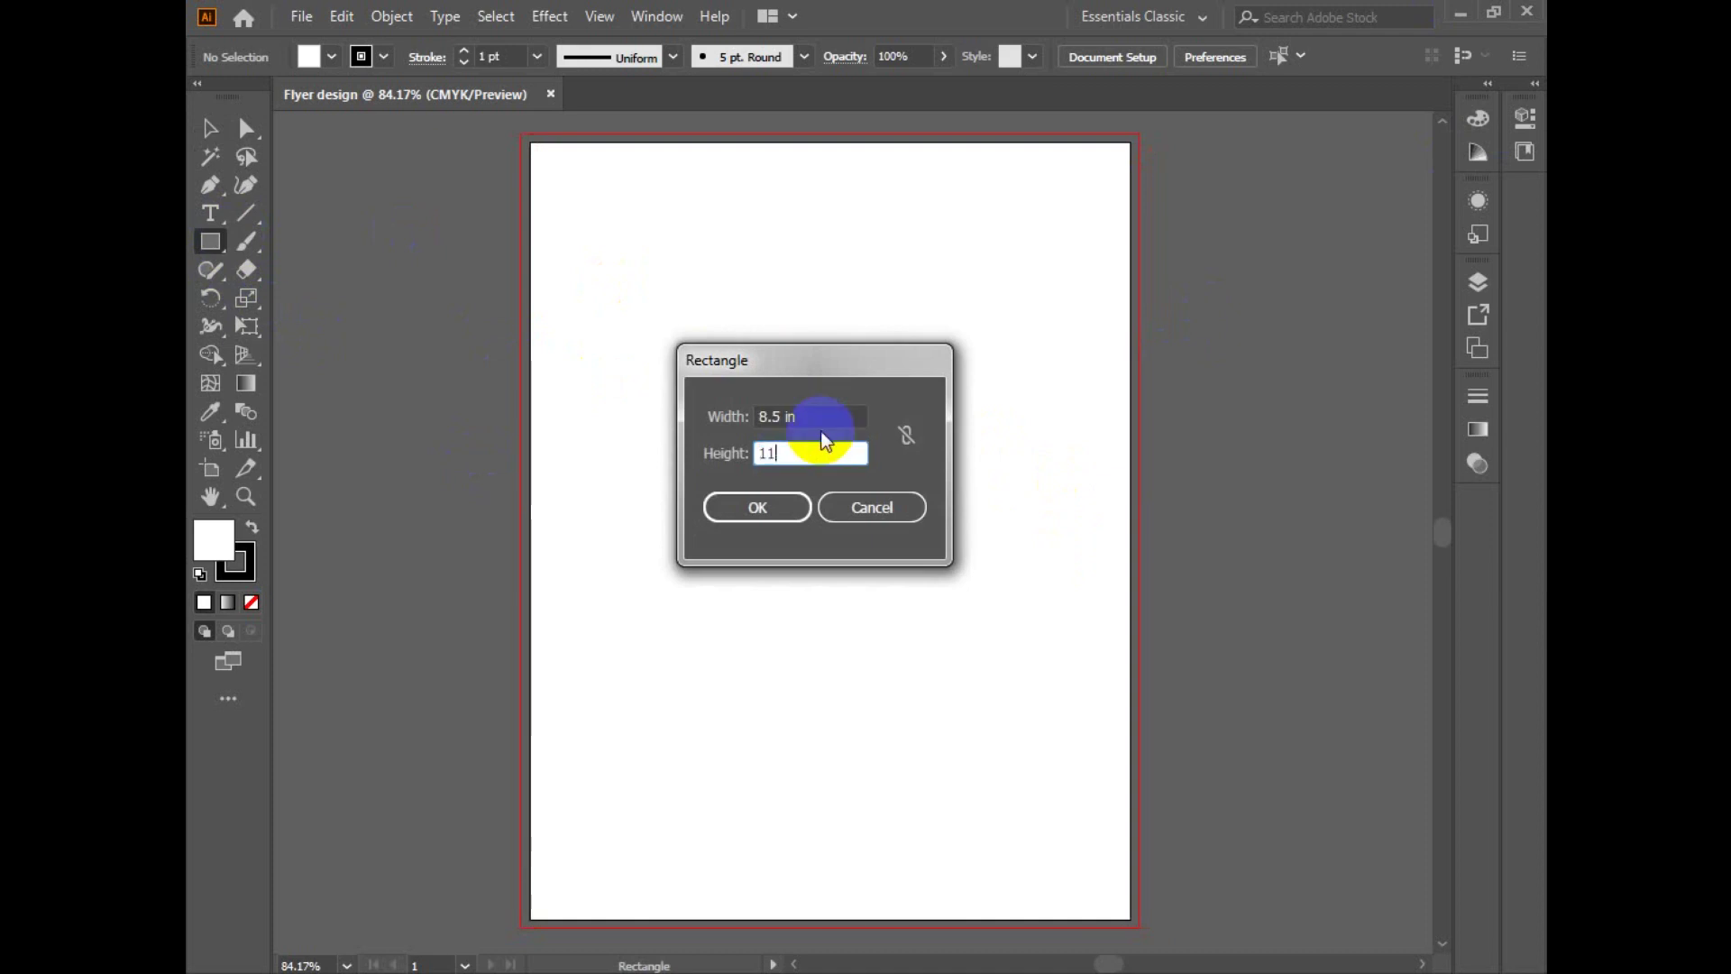
key(Return)
key(v)
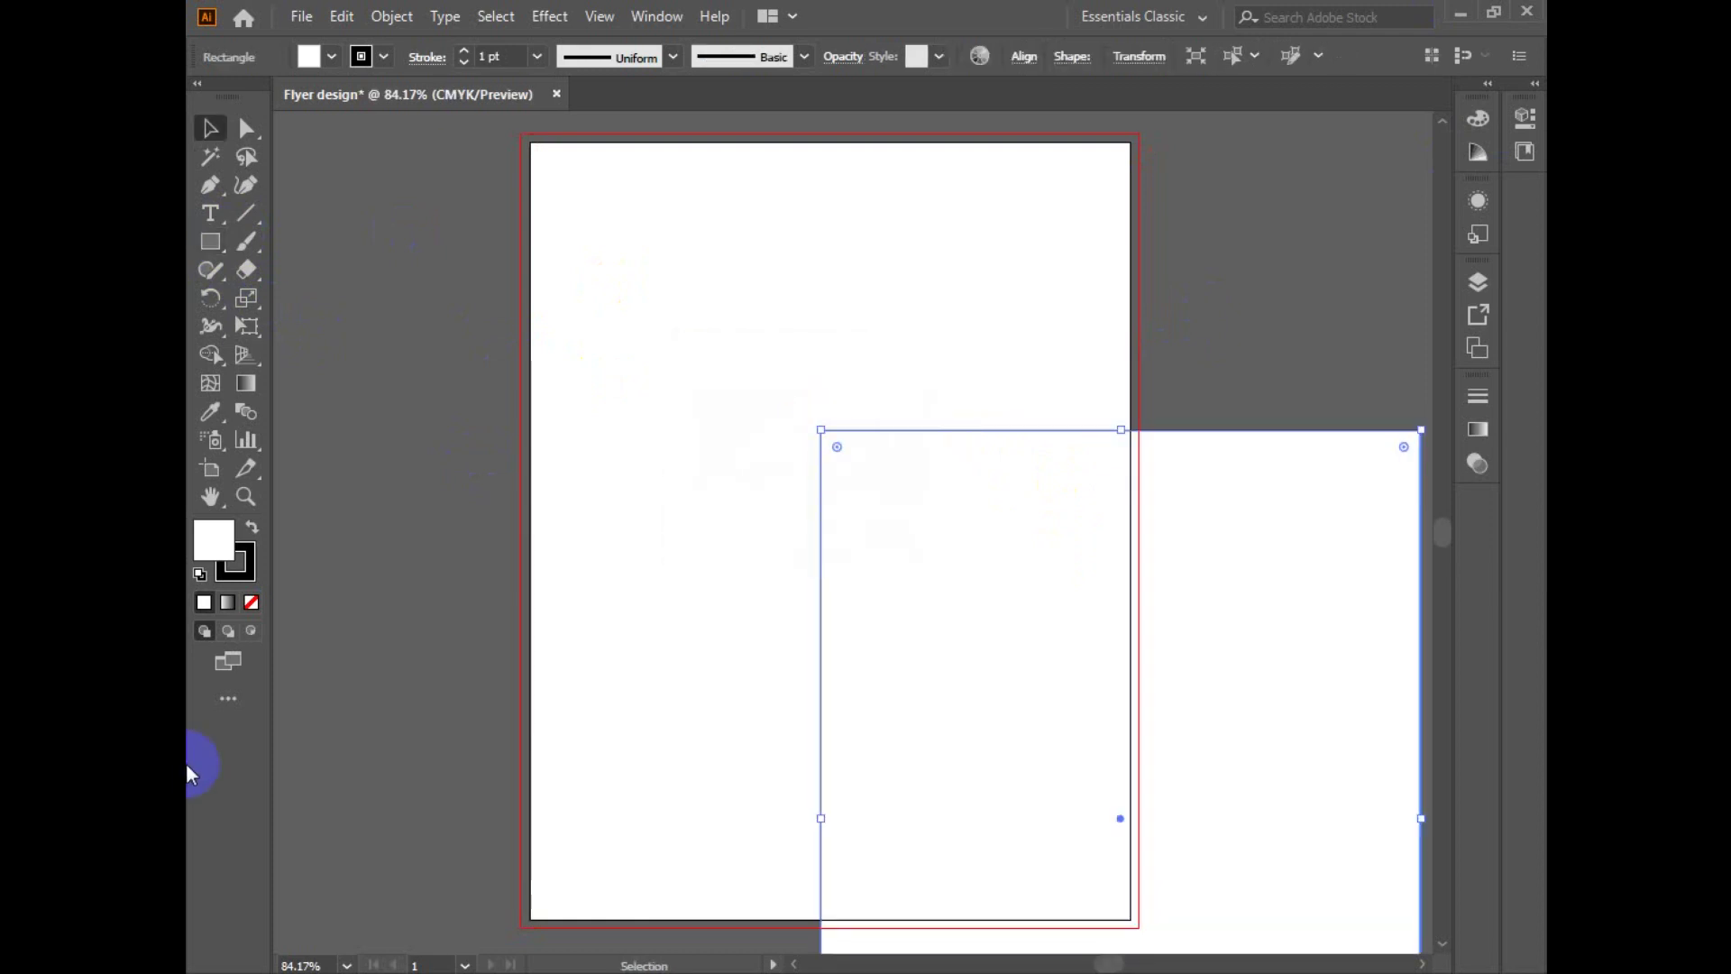
Step: Remove the rectangle's stroke and fill it with dark red
click(239, 554)
click(251, 602)
double_click(214, 538)
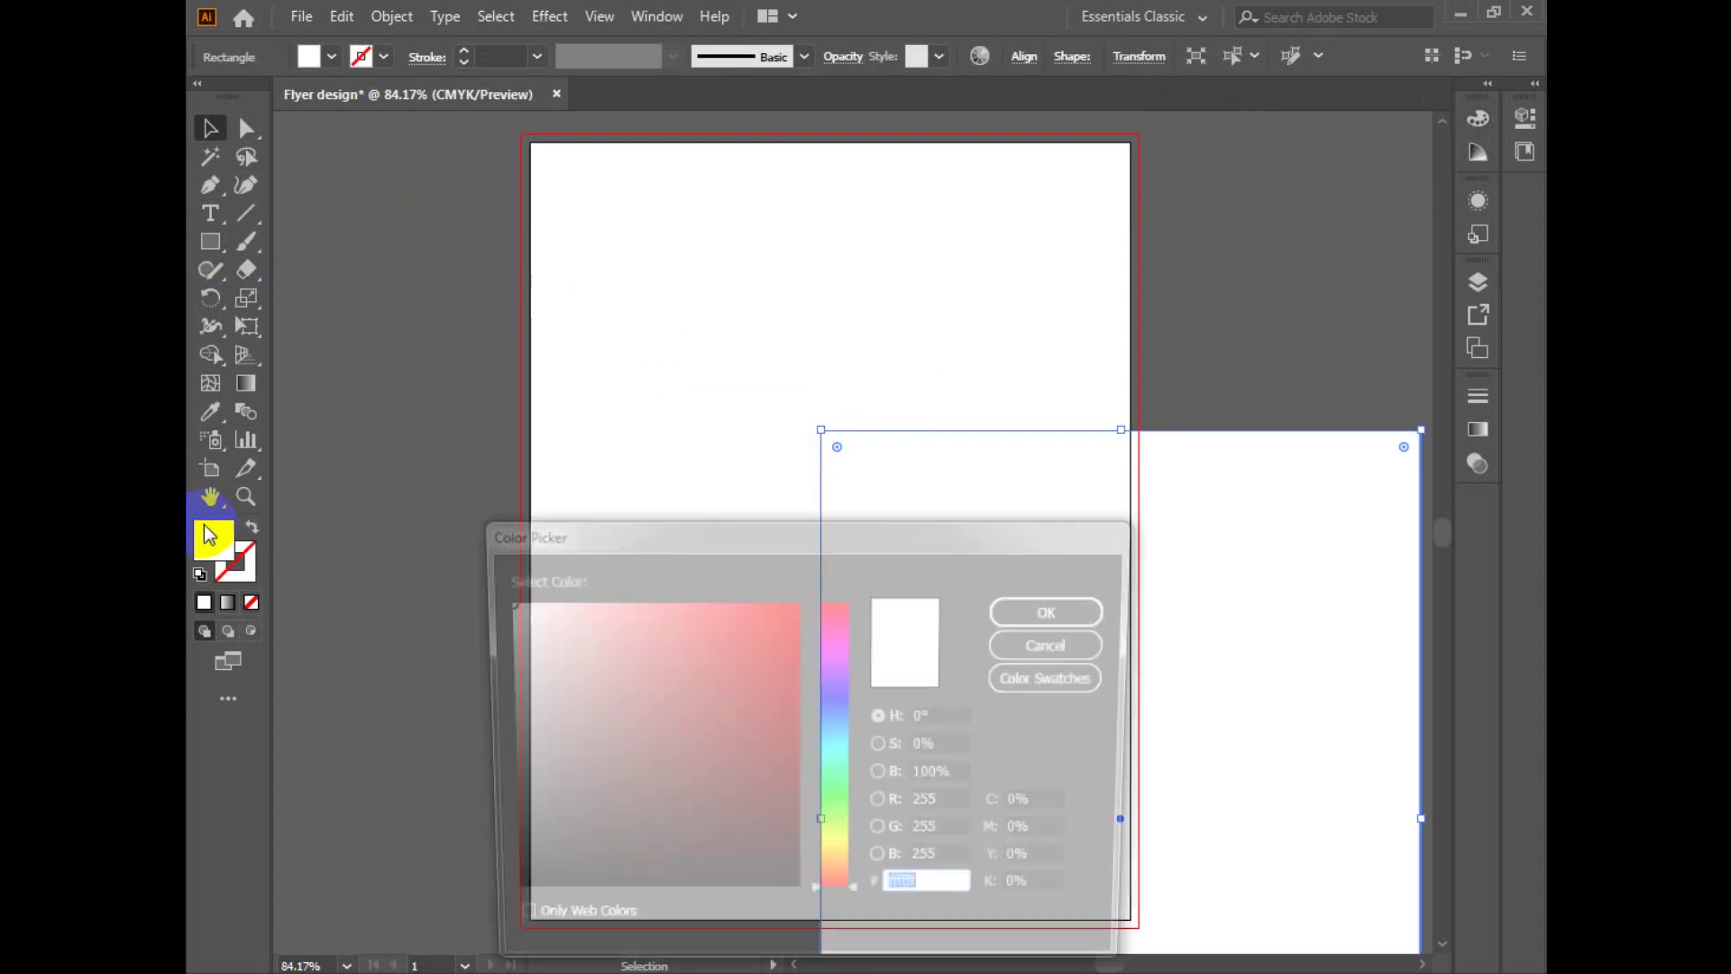
click(797, 717)
click(1058, 610)
Step: Centre the red rectangle horizontally and vertically on the artboard
click(1024, 56)
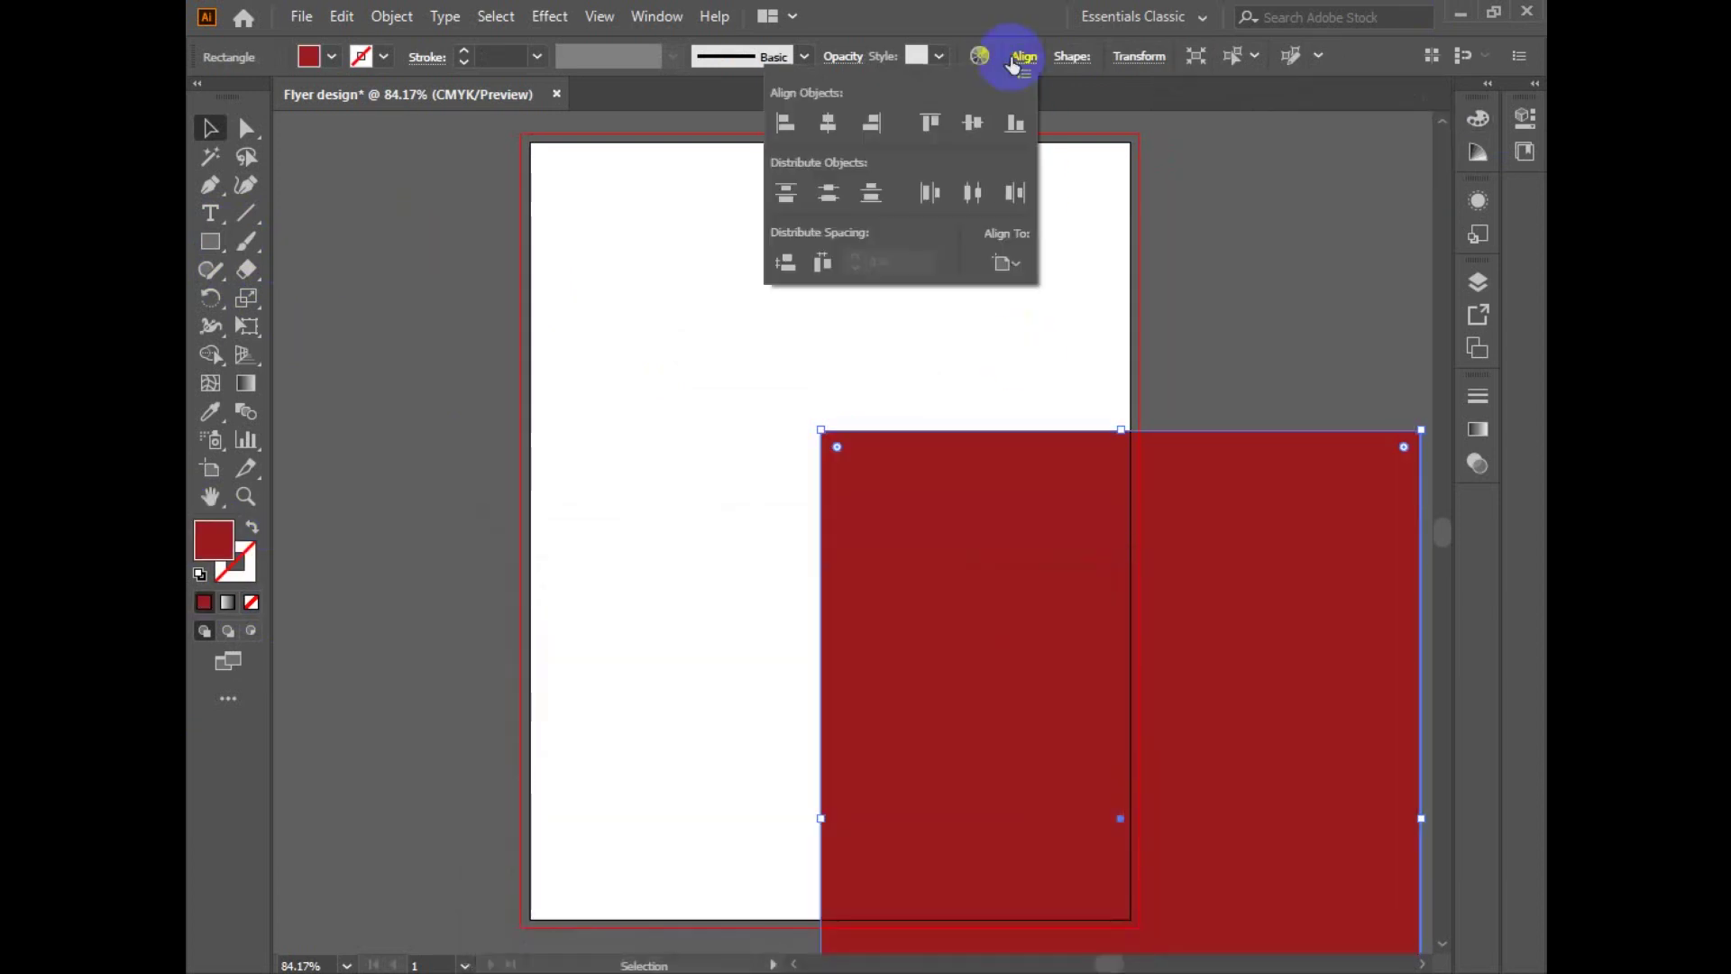
click(1024, 265)
click(996, 342)
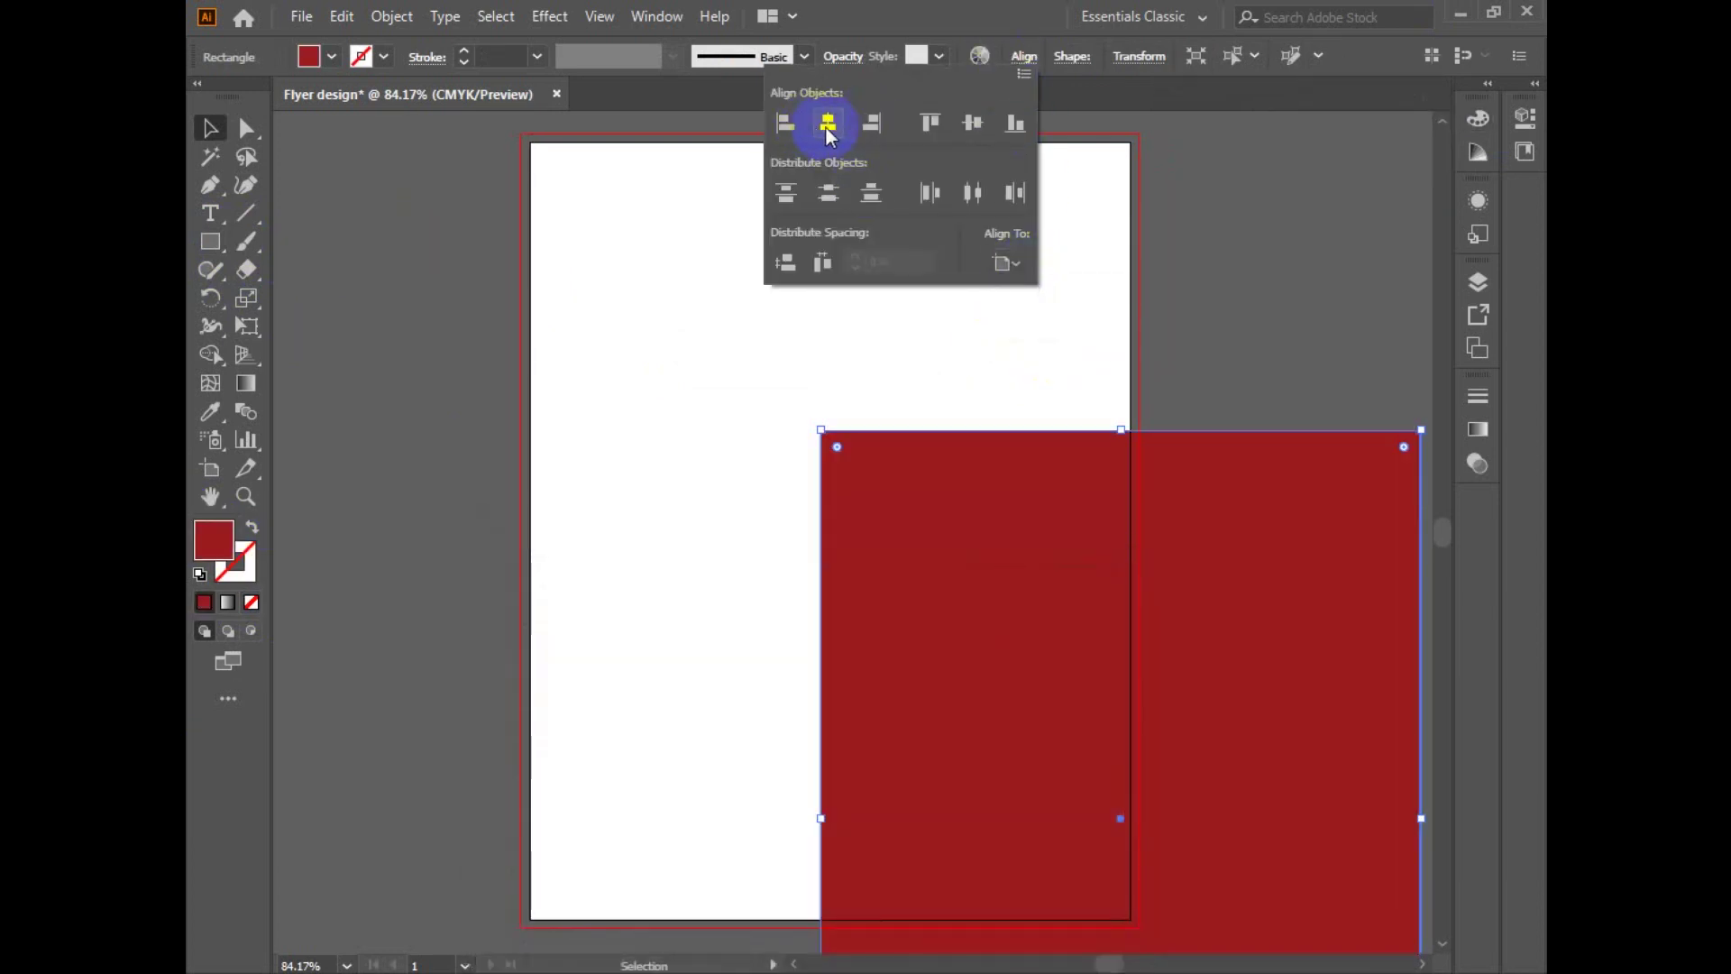
click(828, 122)
click(972, 124)
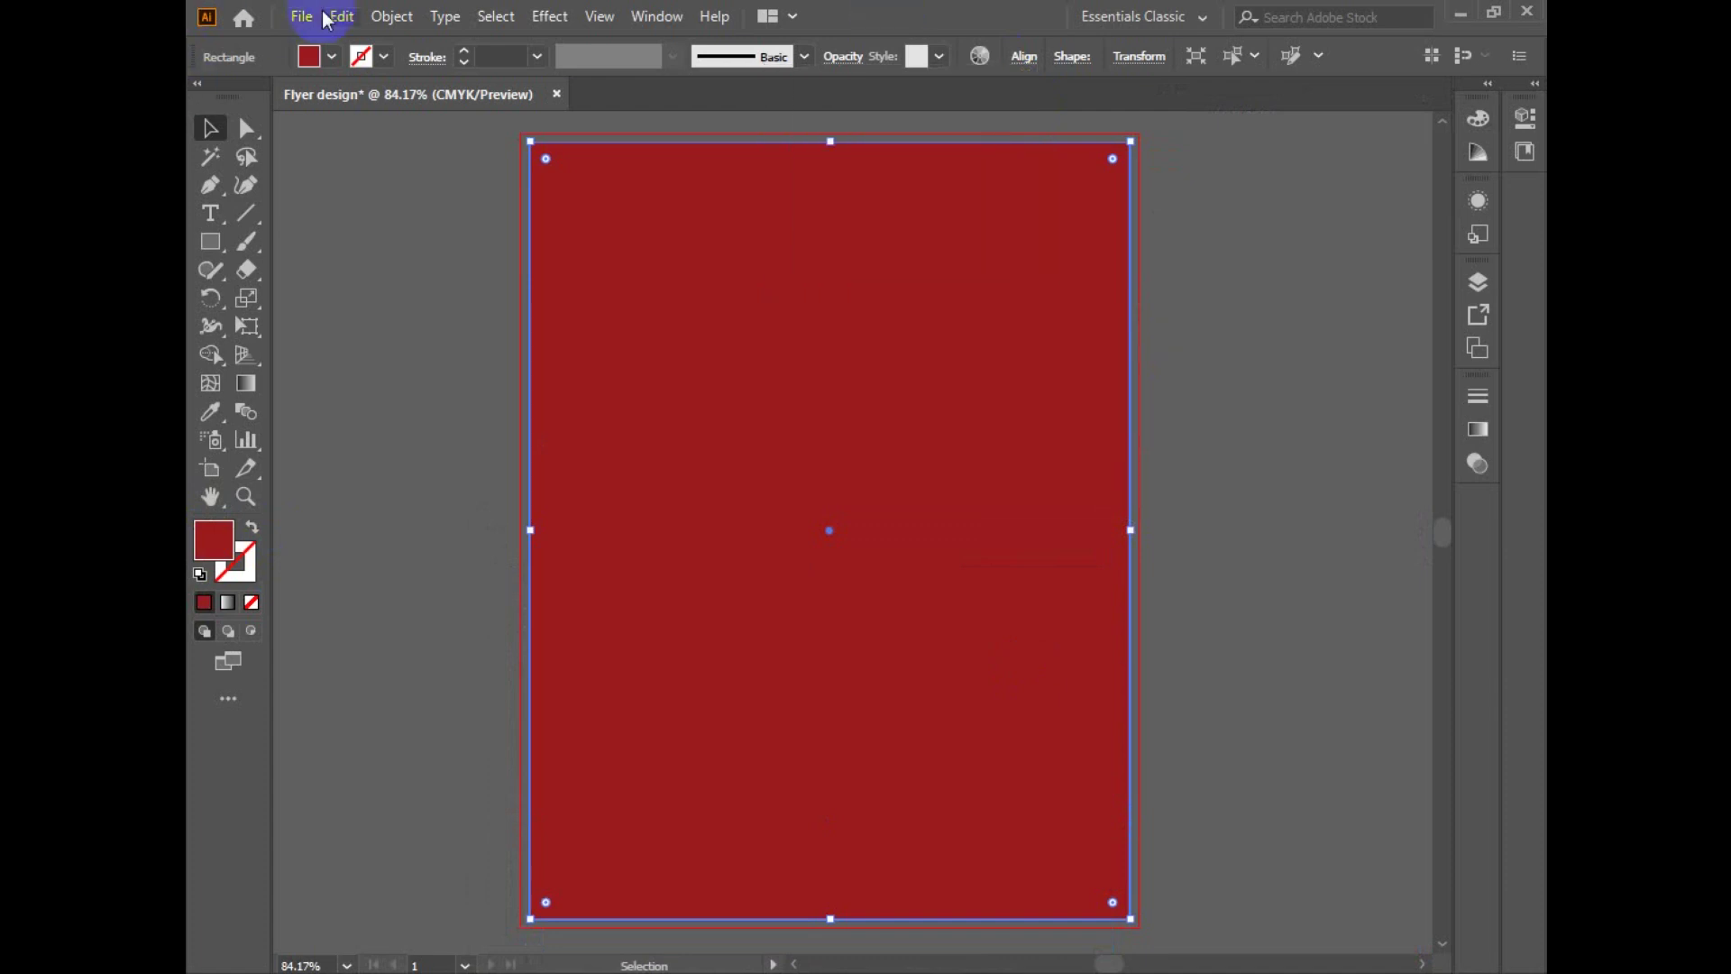
Step: Offset the red rectangle's path inward by -0.125 in with miter joins
click(393, 13)
mouse_move(575, 588)
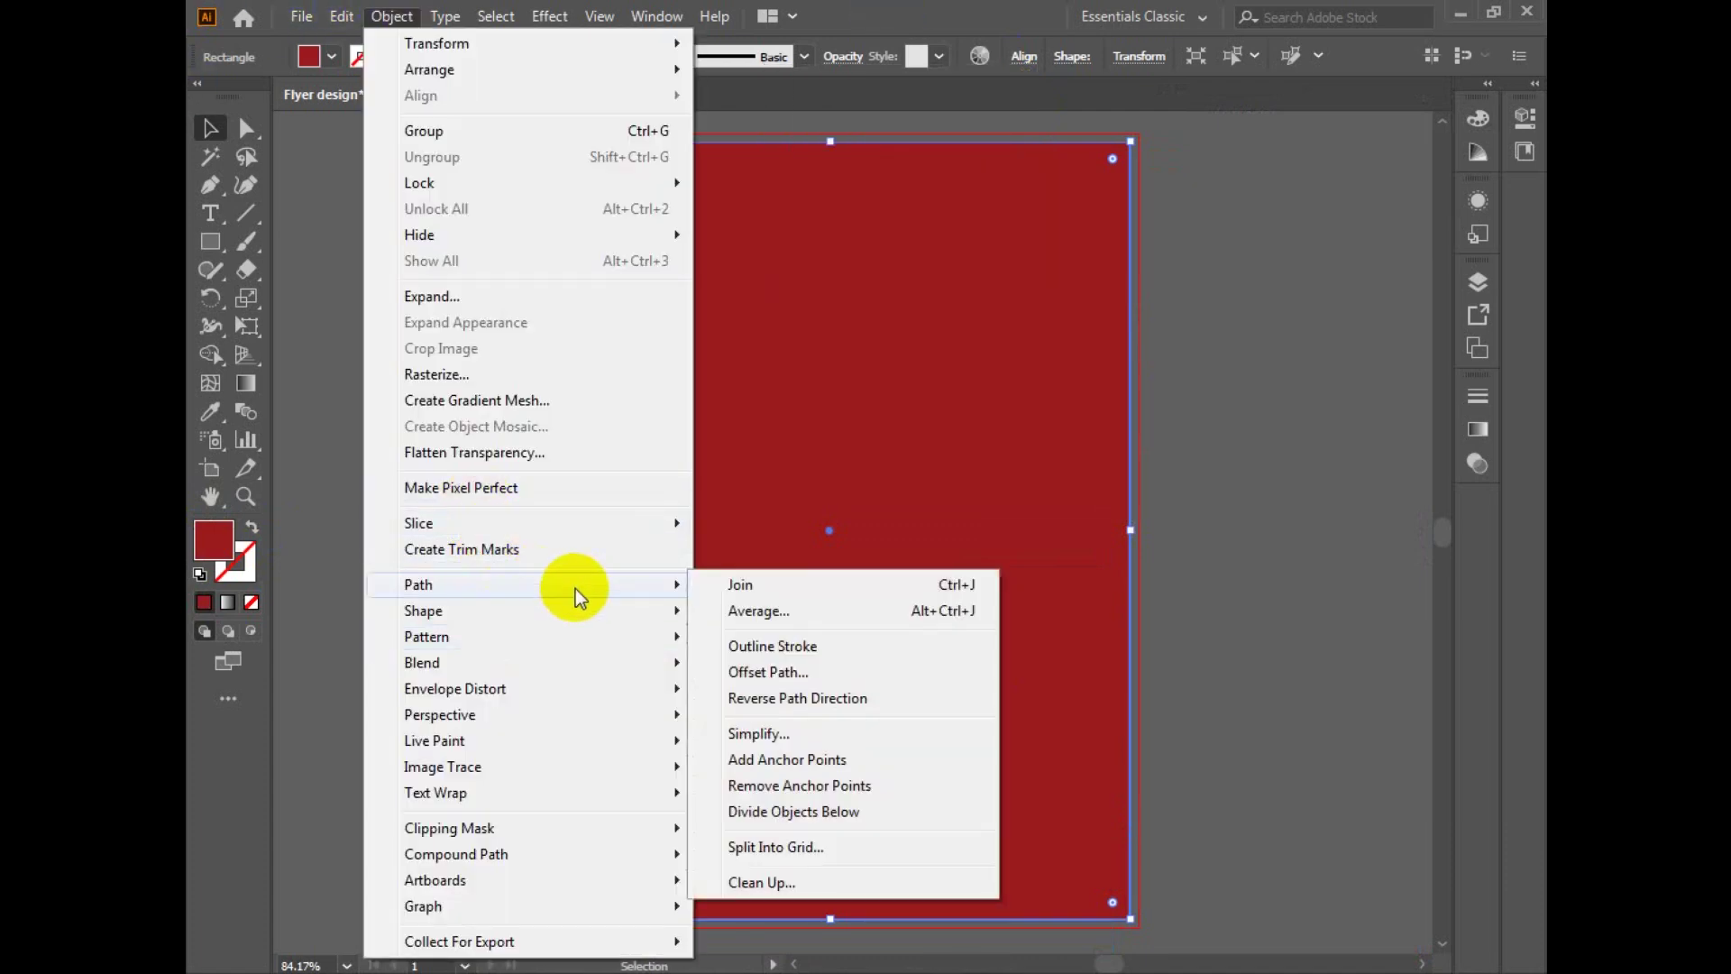
click(829, 673)
click(918, 674)
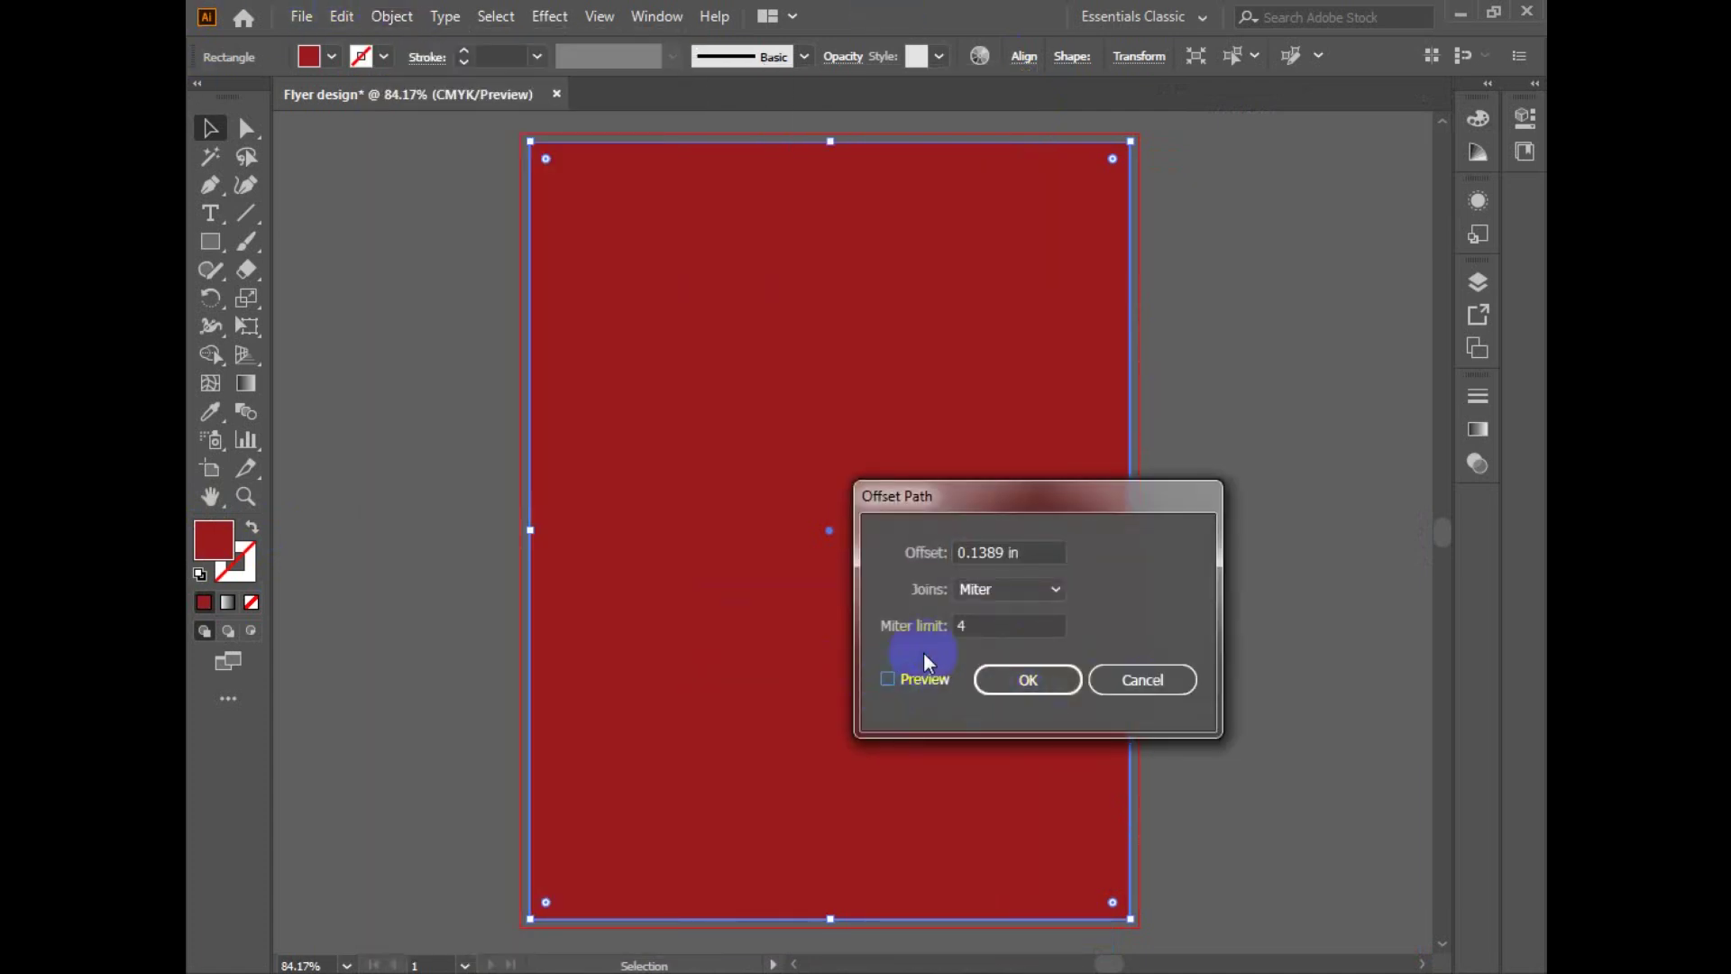
click(961, 552)
text(-)
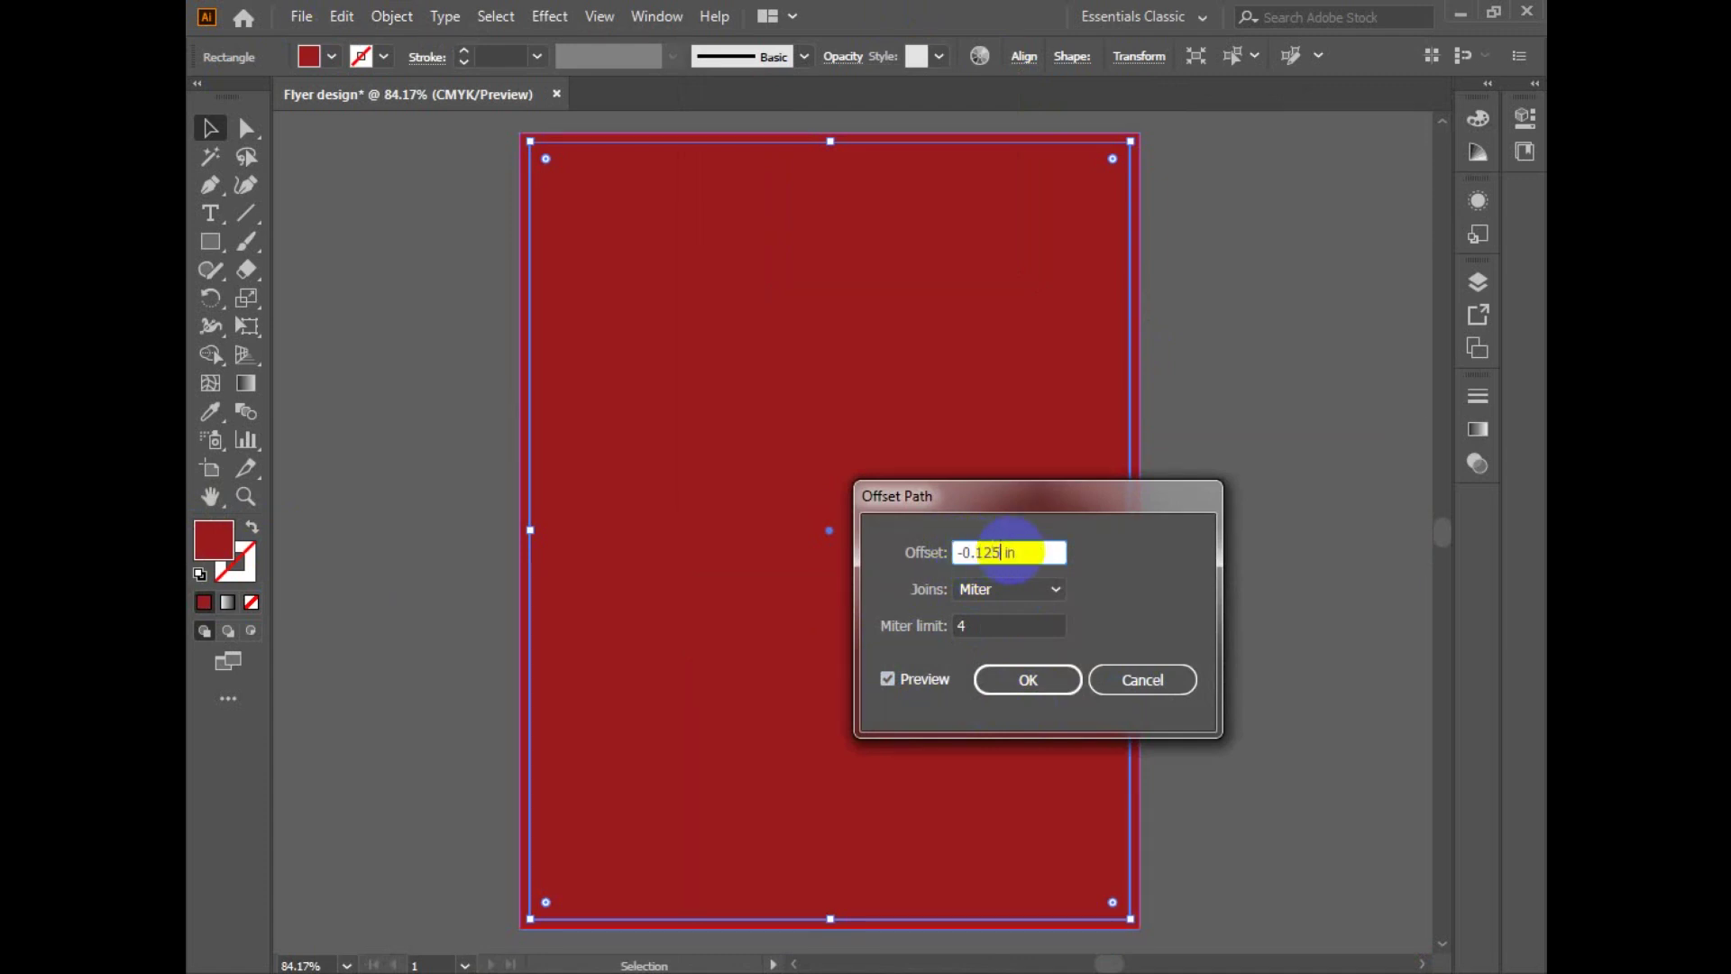
click(916, 678)
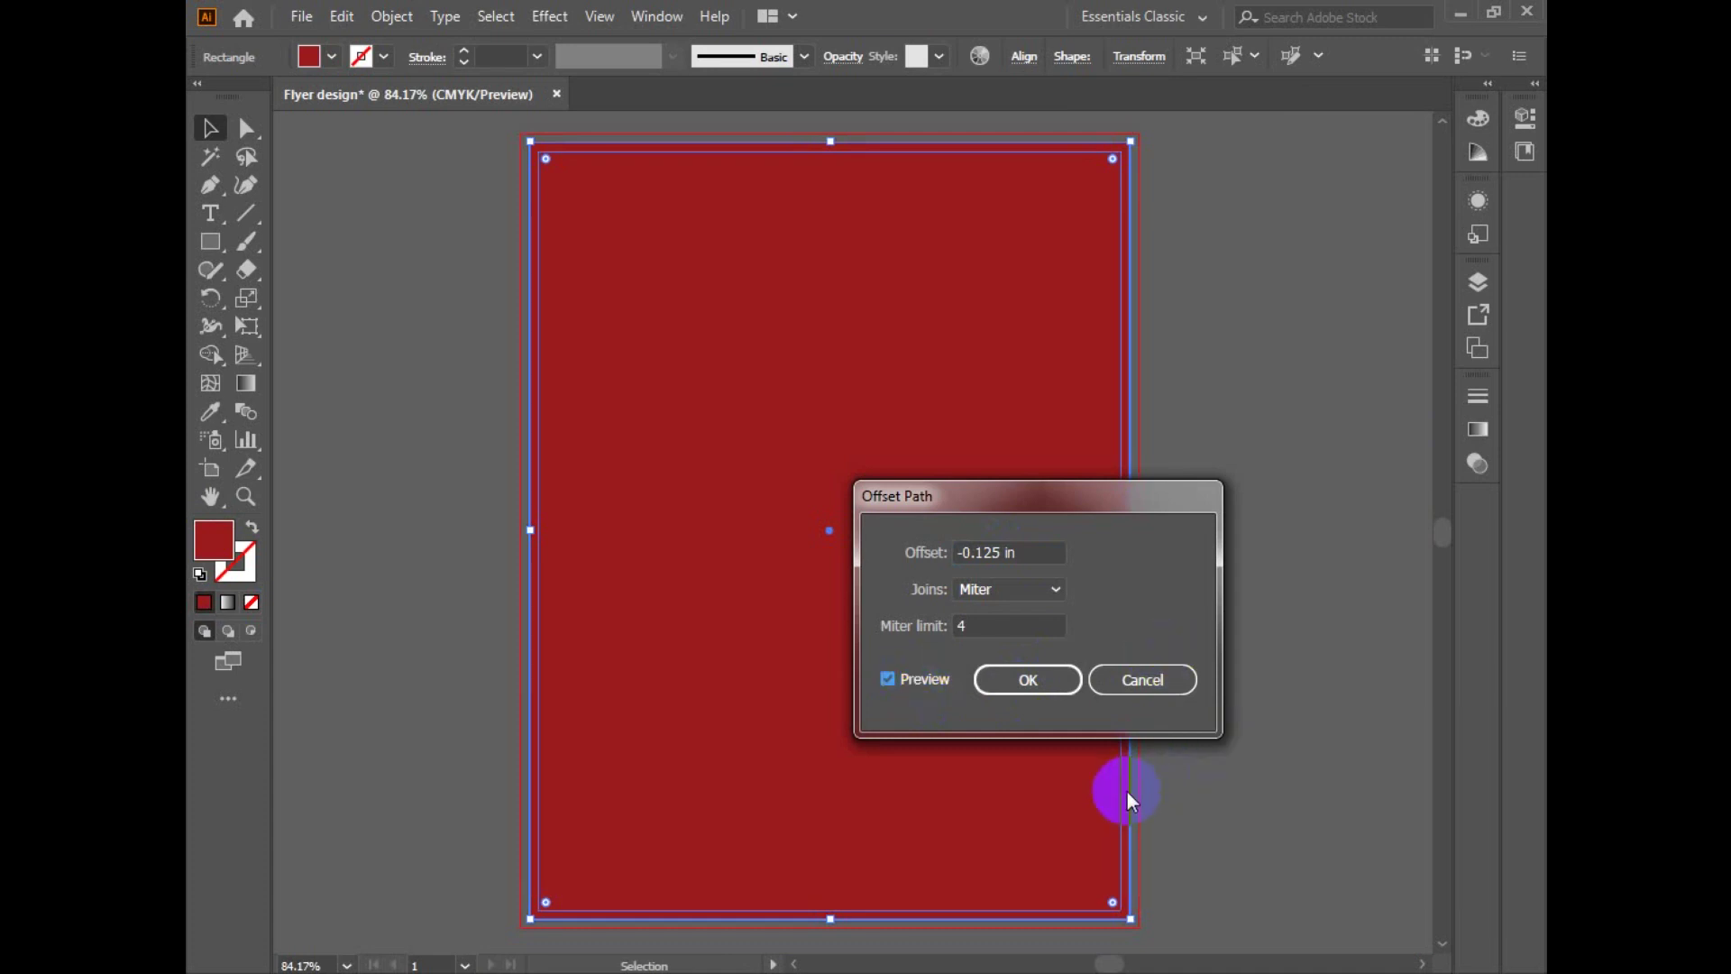
click(1059, 691)
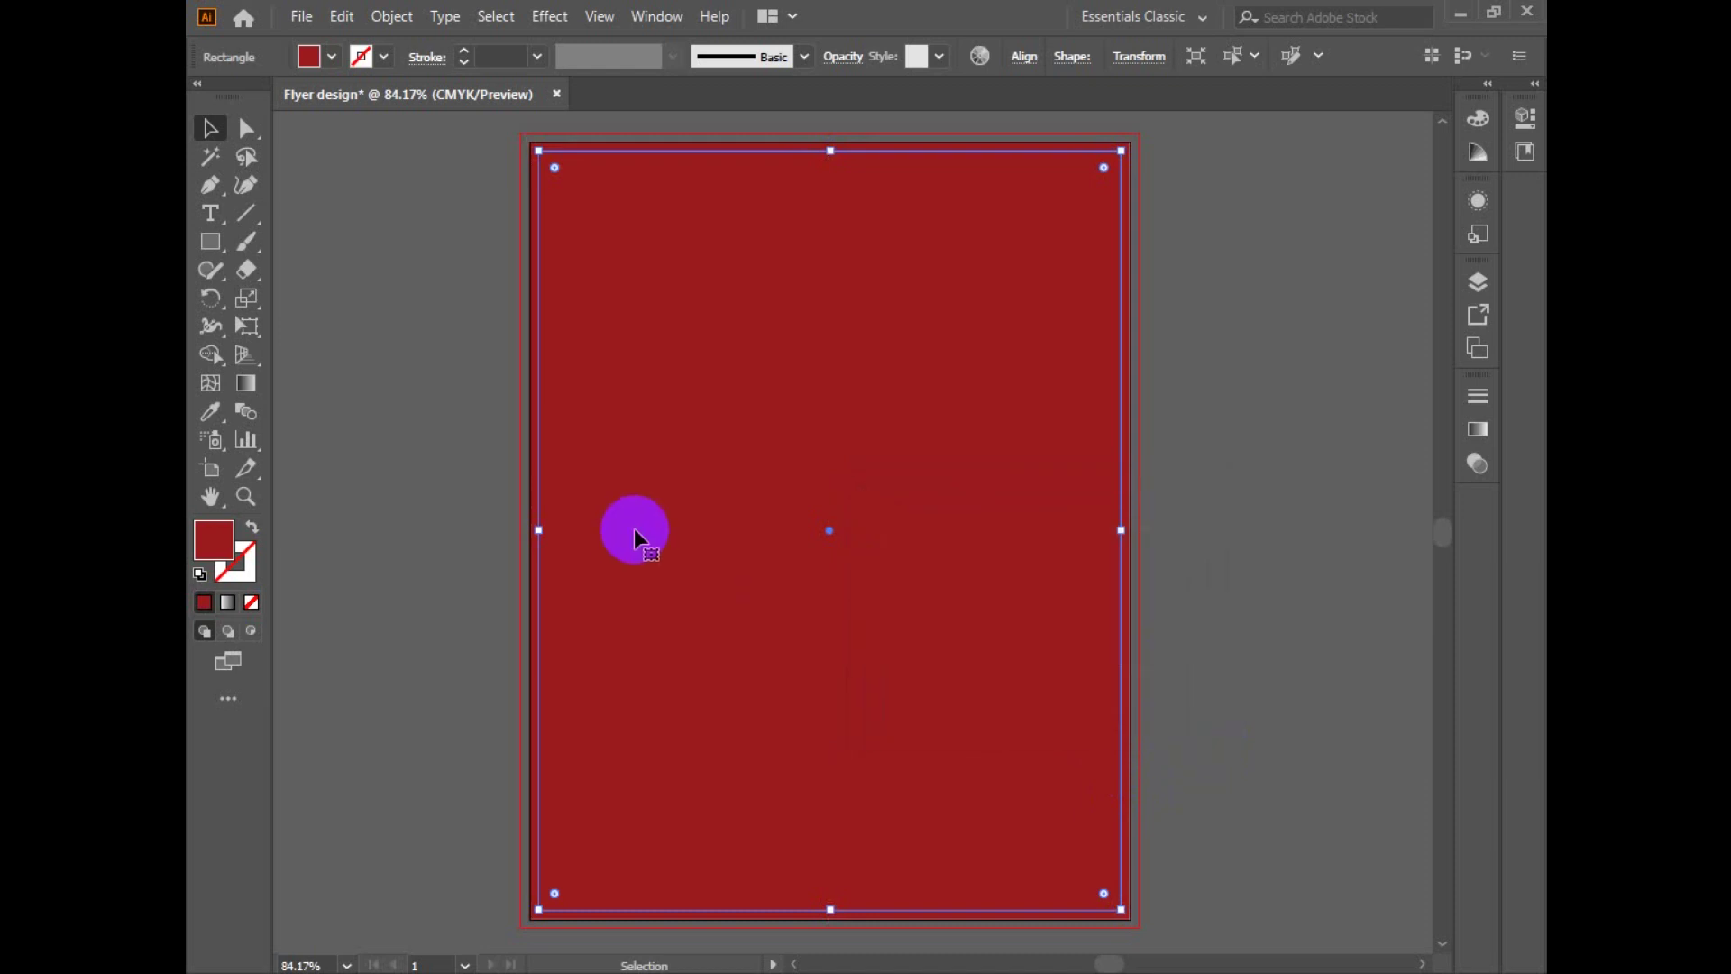
Step: Convert the inner offset rectangle into a safe-margin guide and deselect it
right_click(804, 154)
click(919, 490)
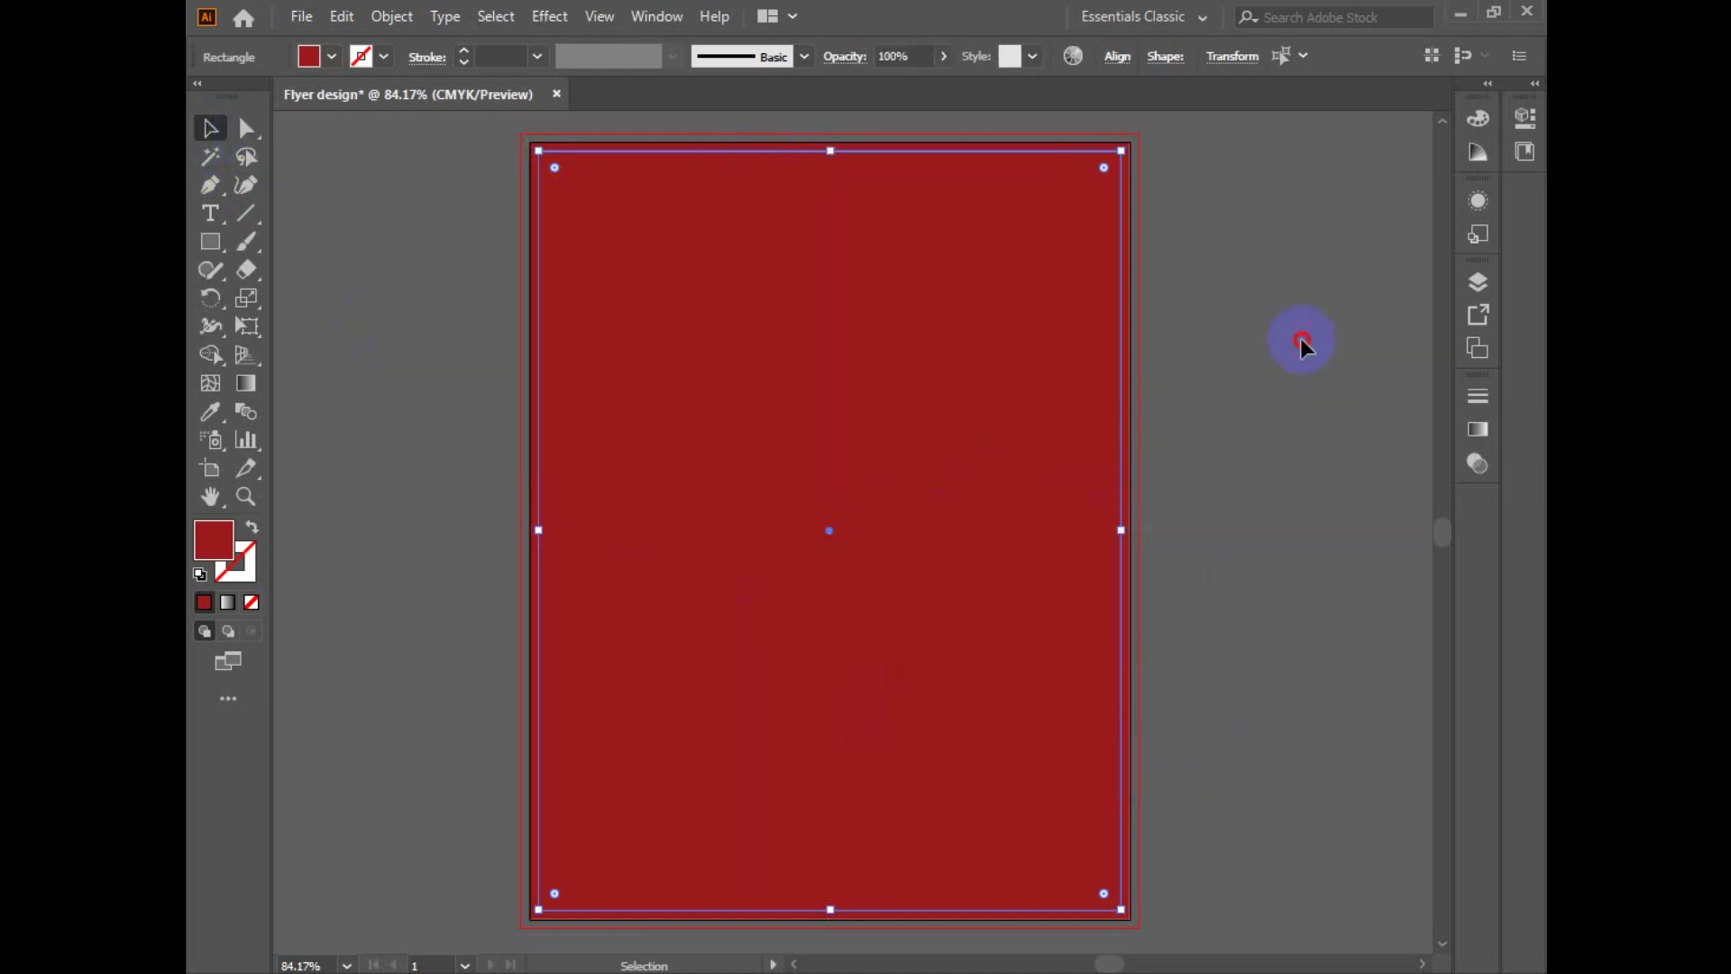
click(1300, 338)
Step: Offset the page-size red rectangle's path outward by 0.125 in to reach the bleed edge
click(1127, 146)
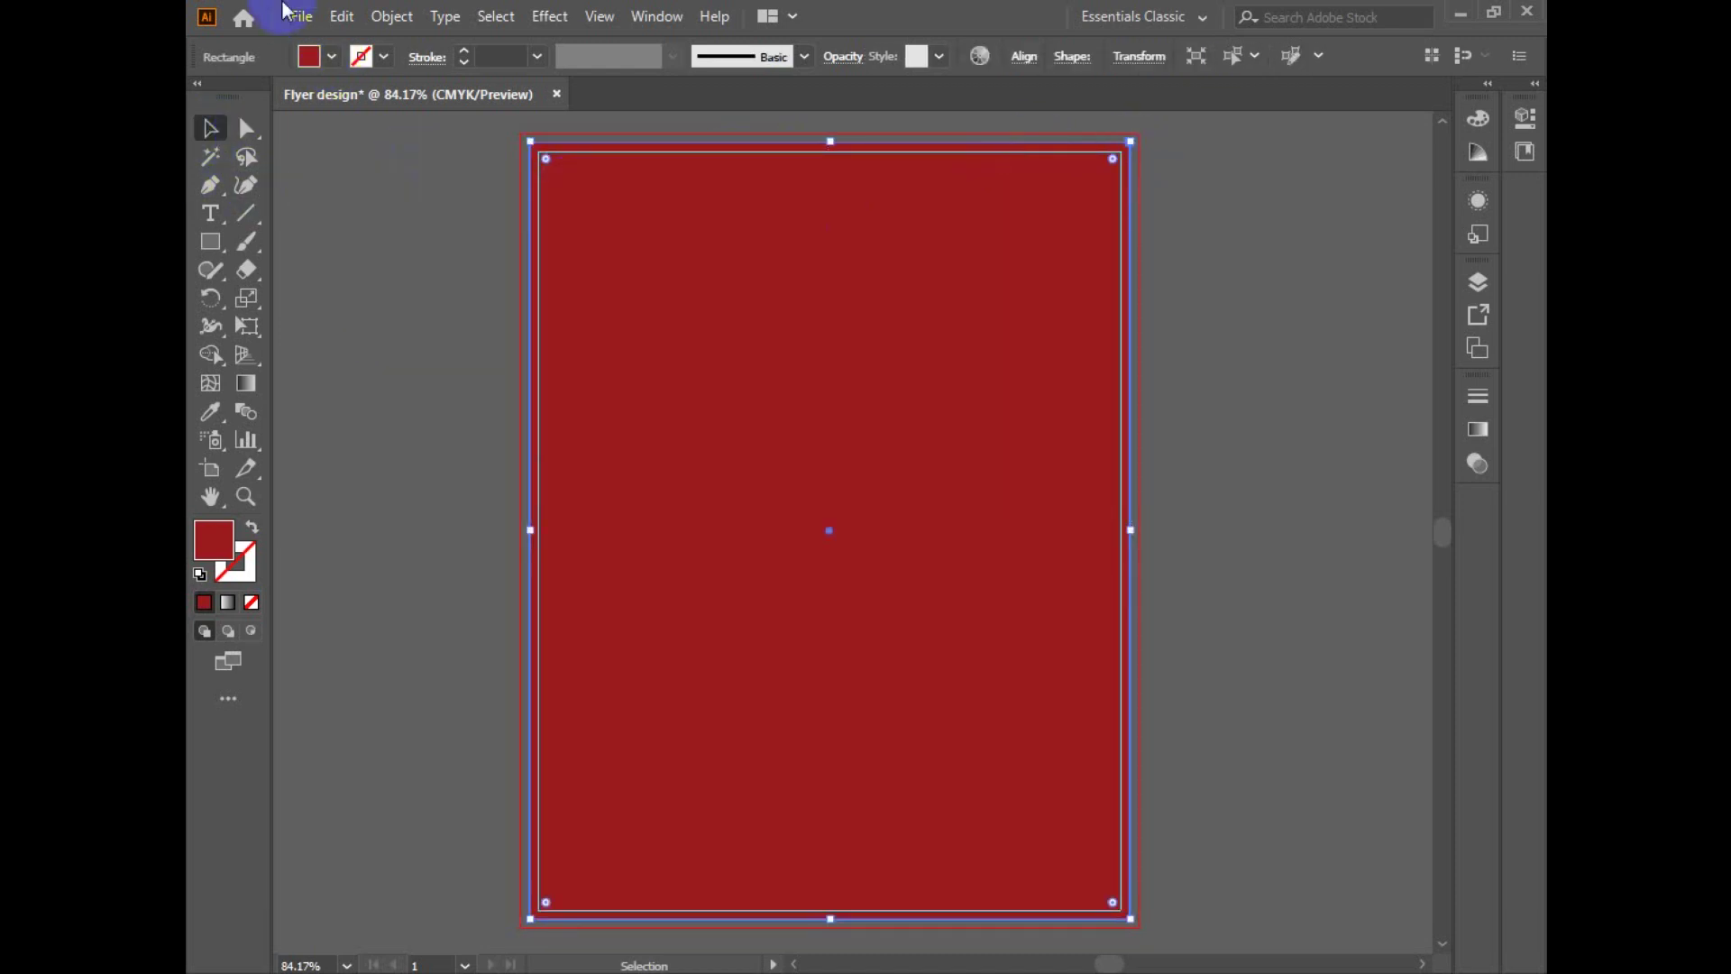
click(342, 17)
mouse_move(592, 583)
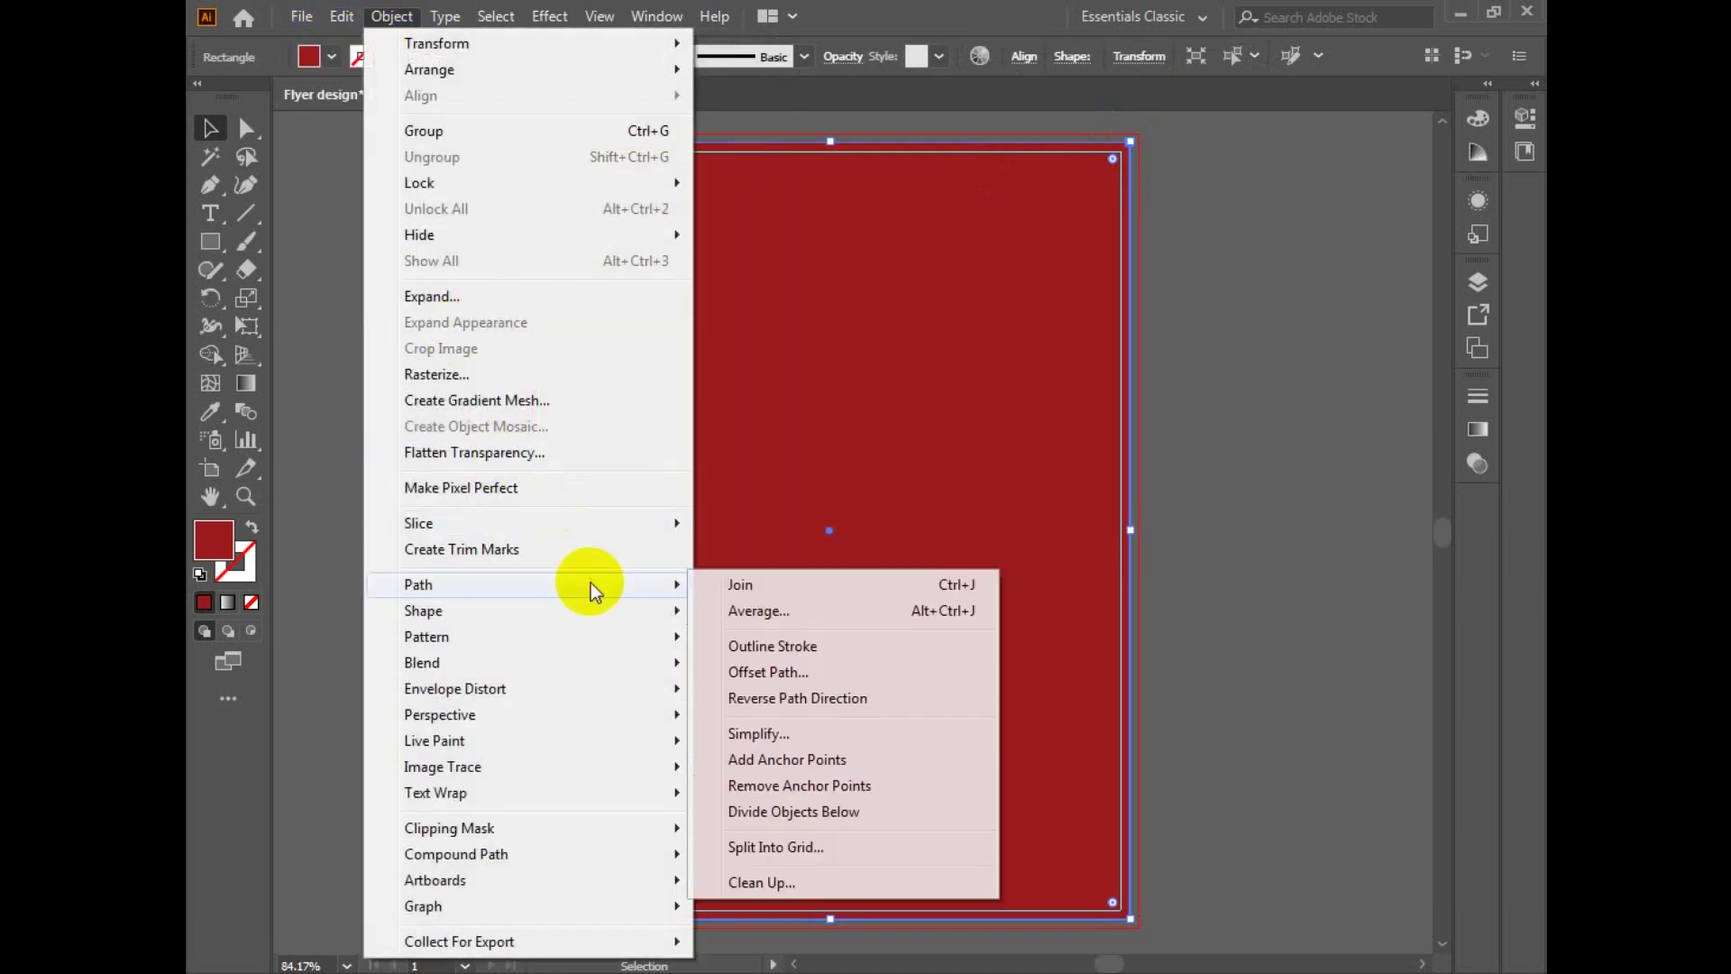
click(840, 668)
click(889, 679)
double_click(964, 552)
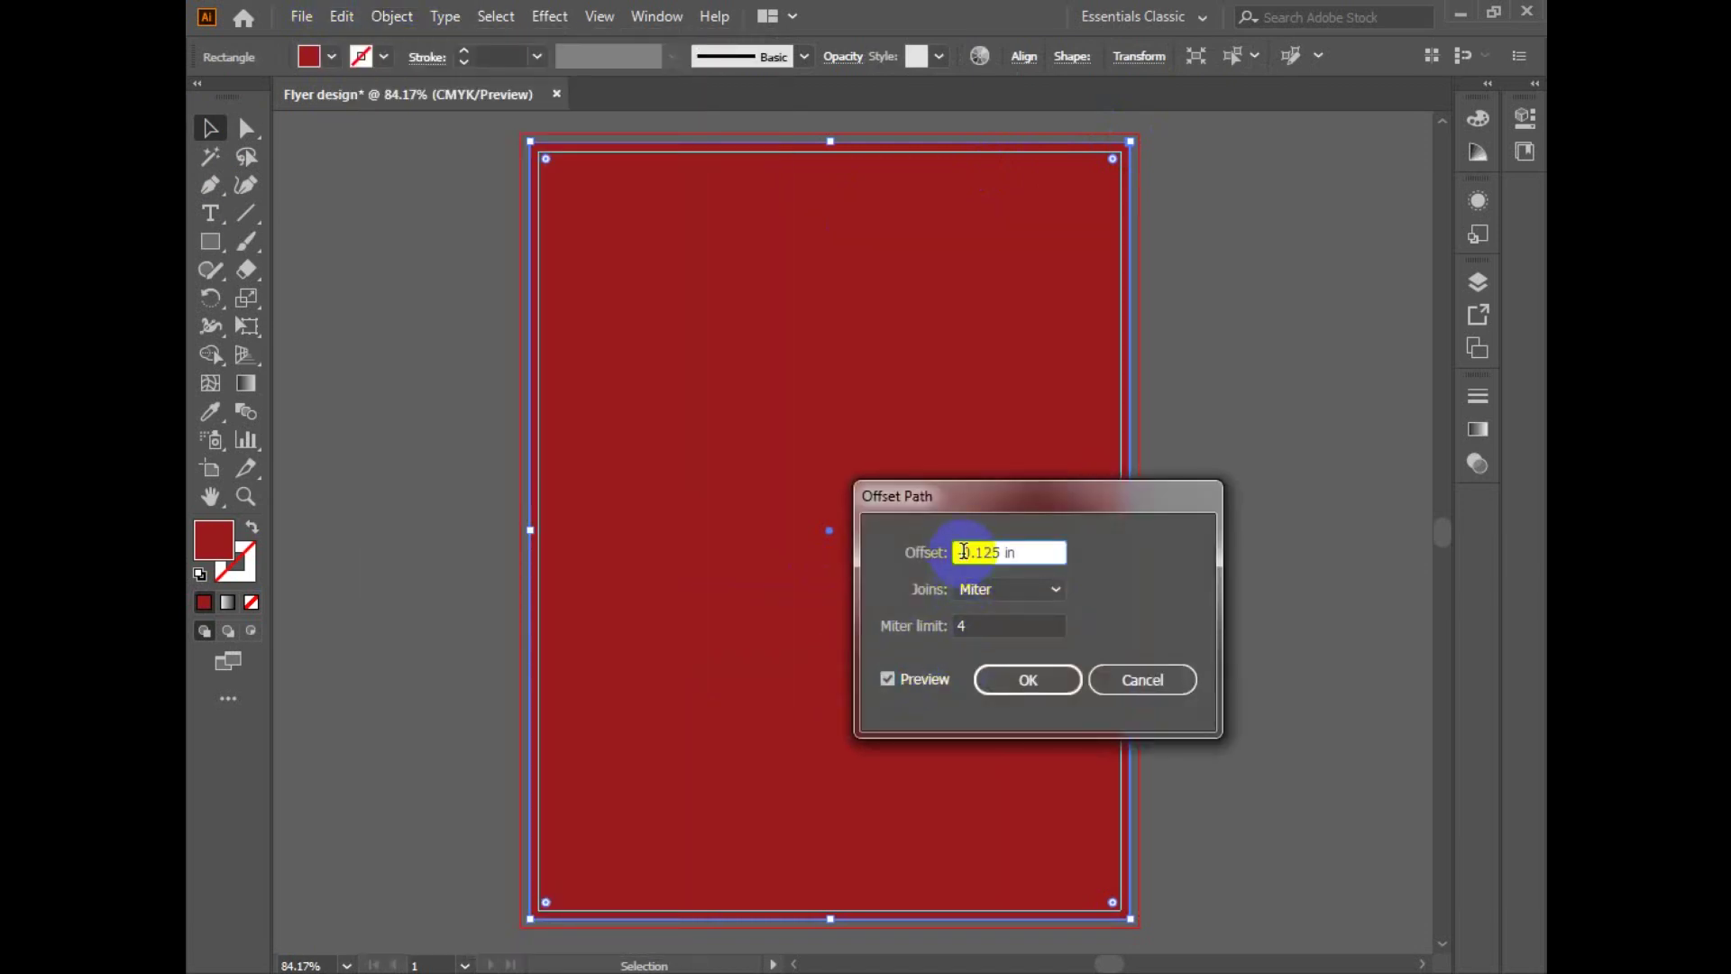
click(1023, 703)
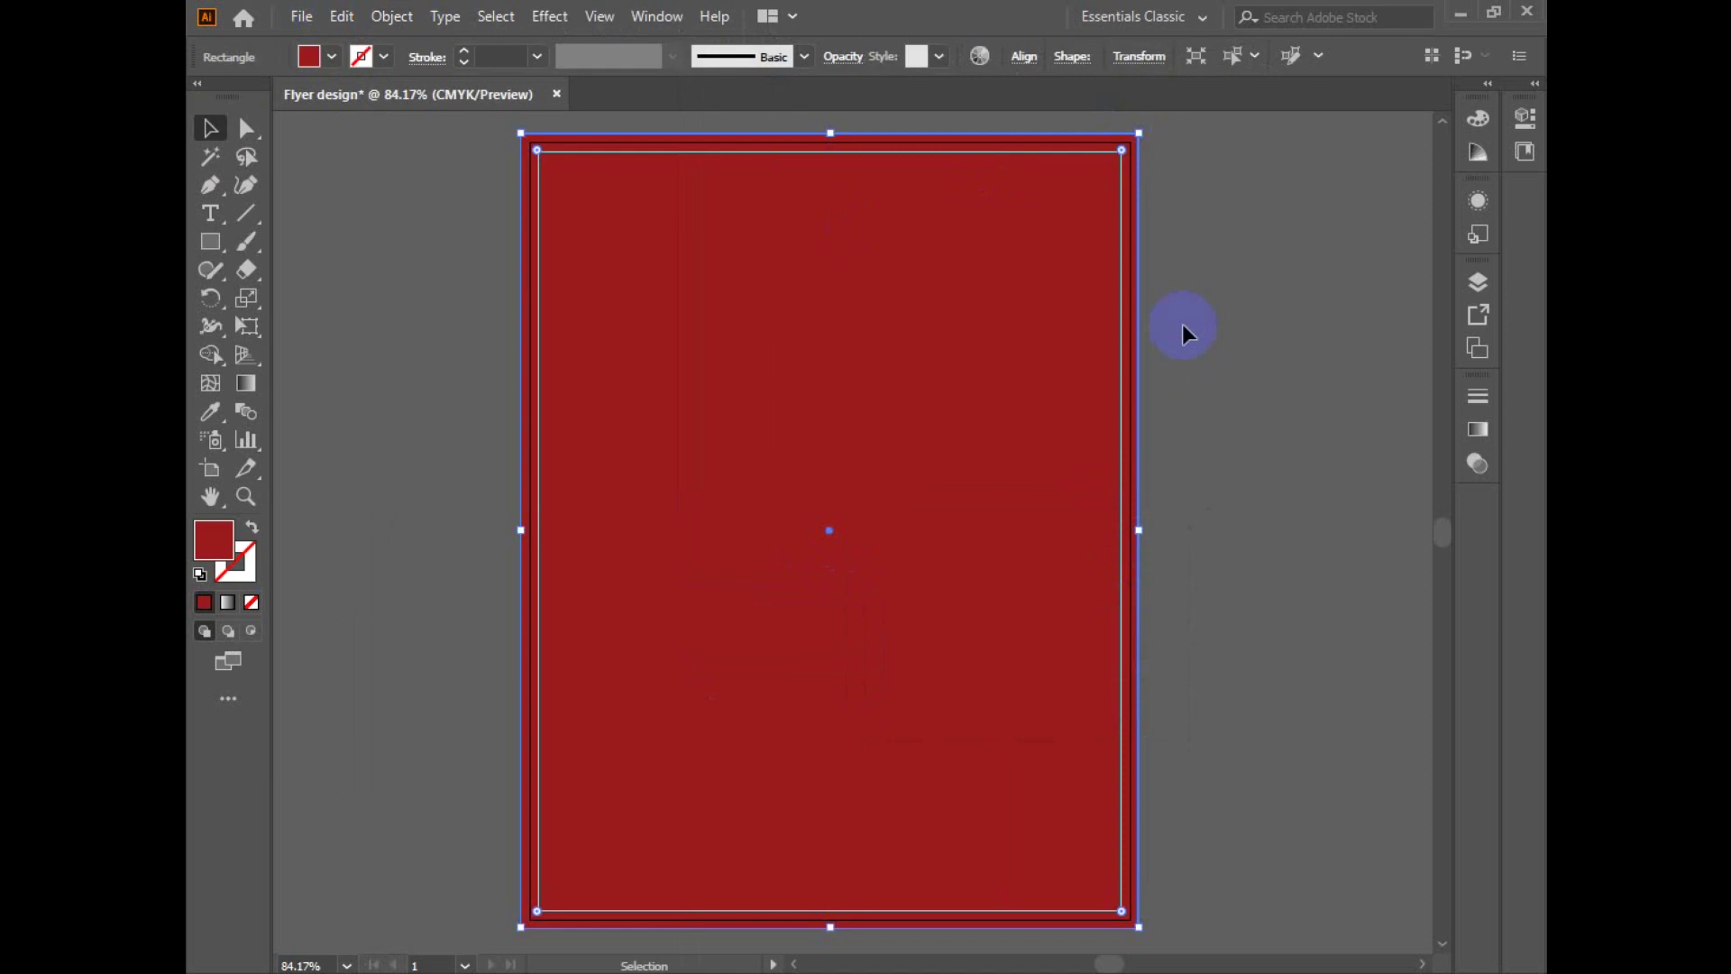
Step: Delete the original page-size red rectangle, keeping the larger bleed-size one
click(1288, 165)
click(902, 461)
key(ctrl+2)
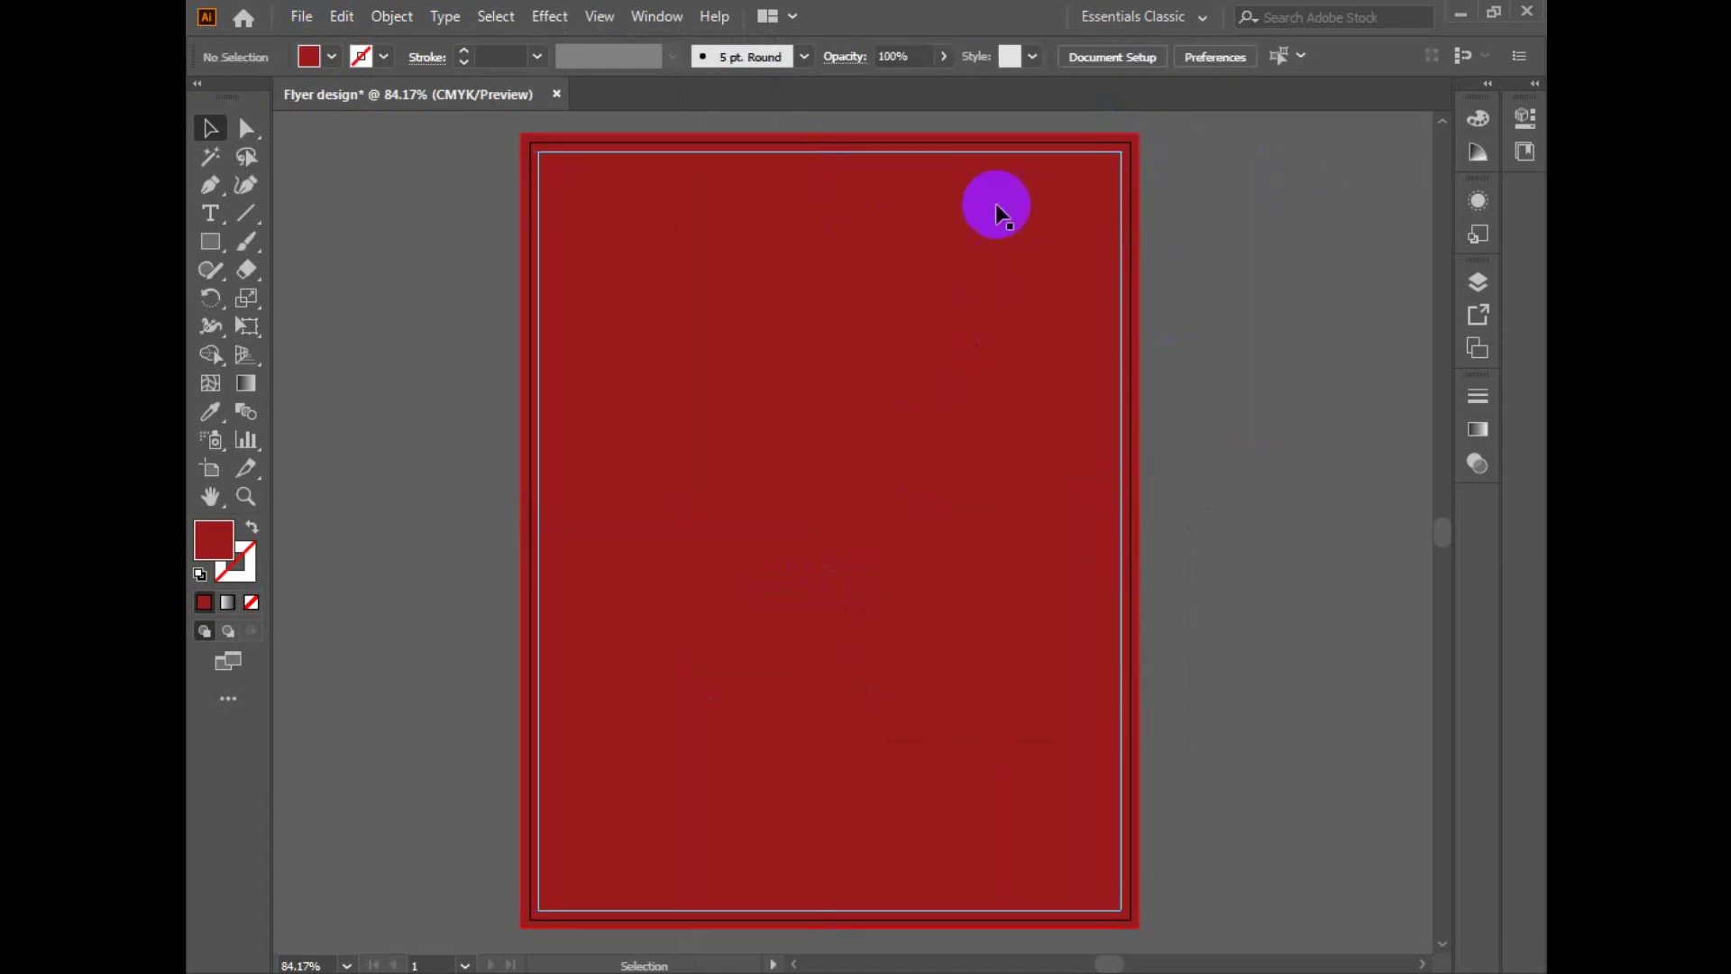
Step: Fill the bleed-size rectangle with white (ffffff) and lock it in place
drag(998, 148, 872, 539)
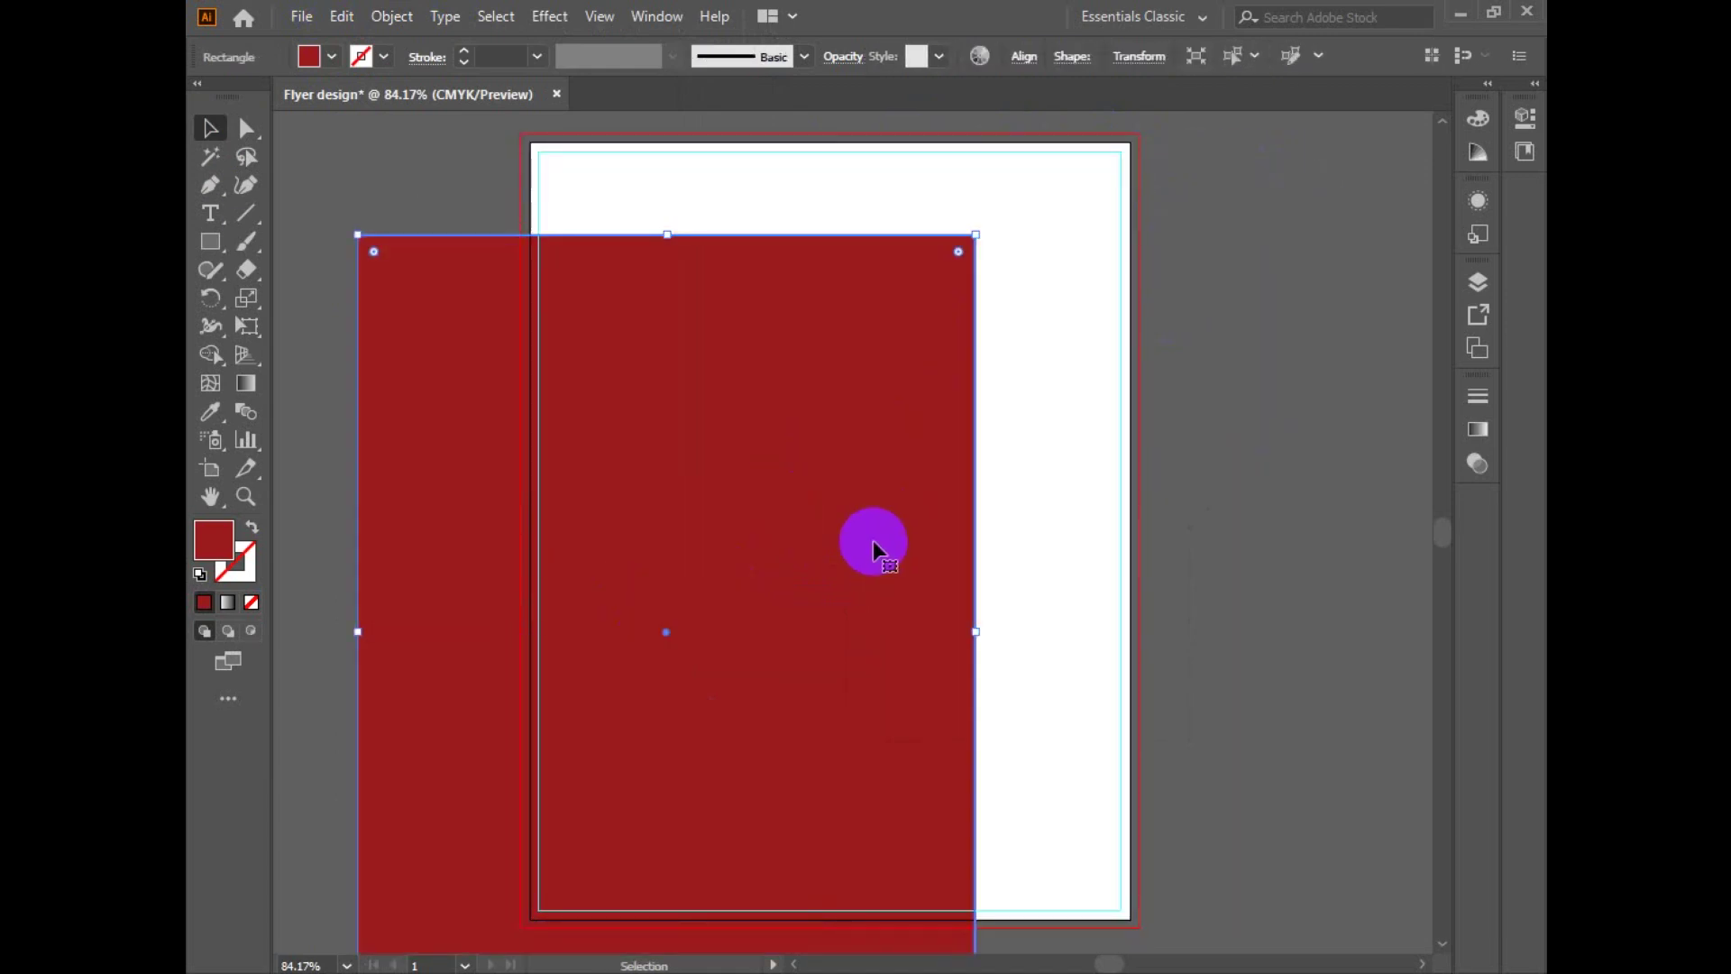
key(ctrl+z)
double_click(215, 538)
drag(684, 658, 483, 575)
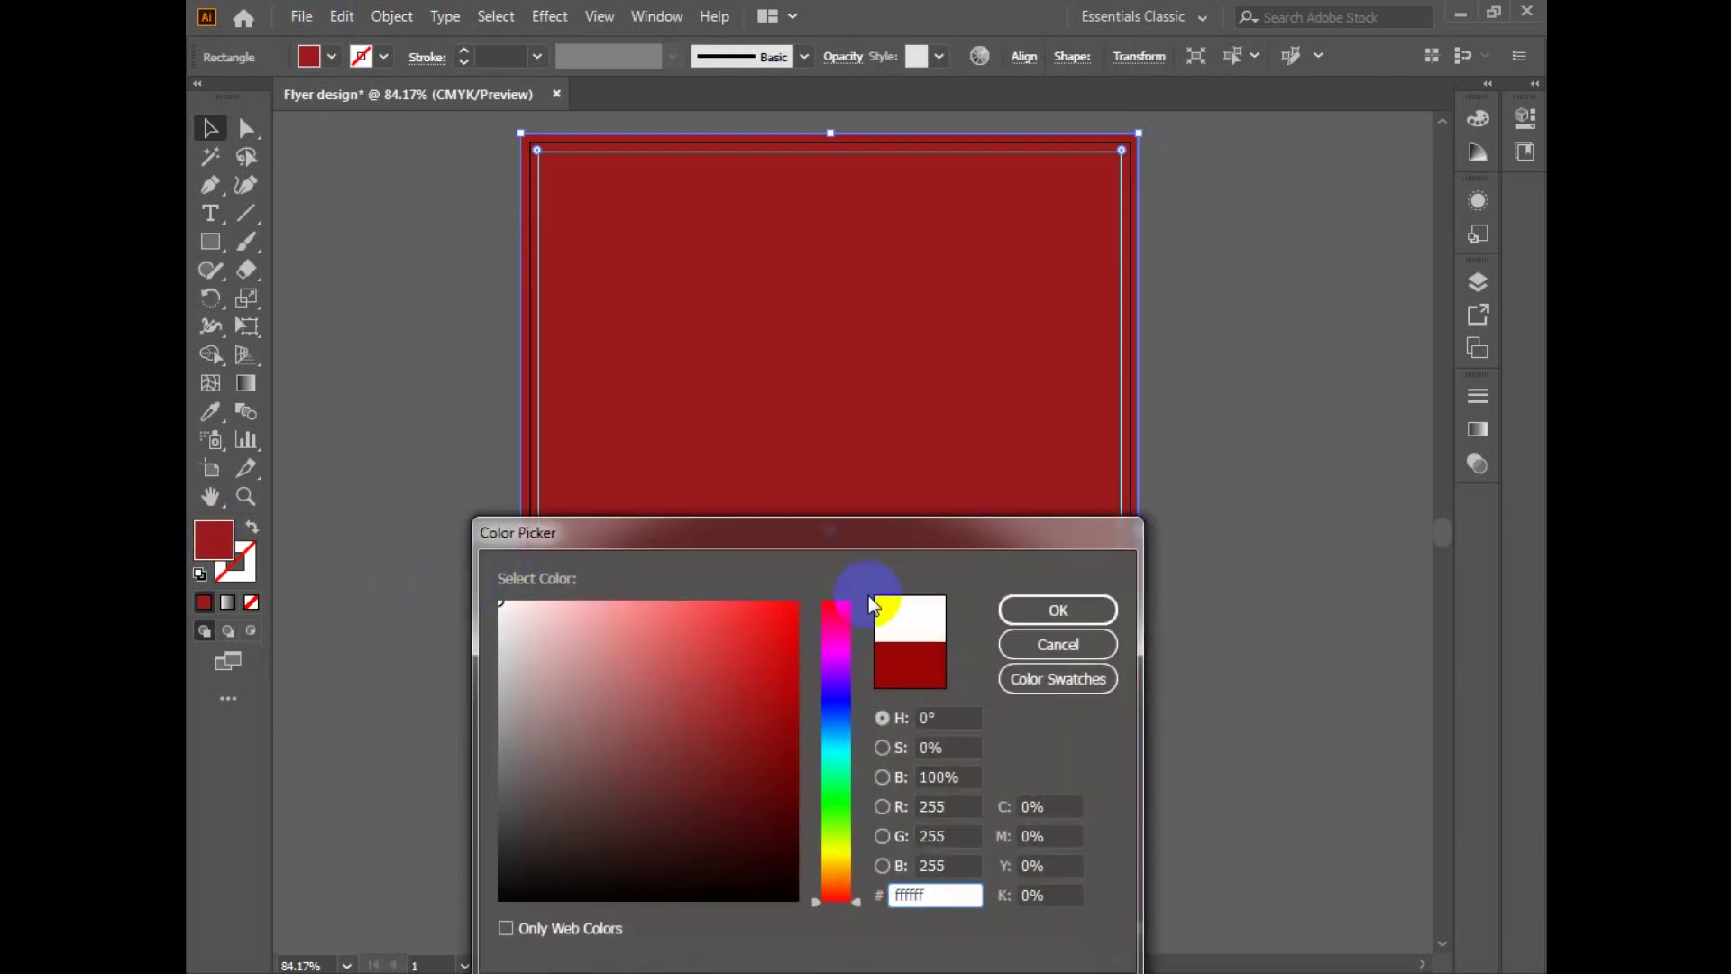
click(1069, 608)
drag(1279, 328, 785, 597)
key(ctrl+2)
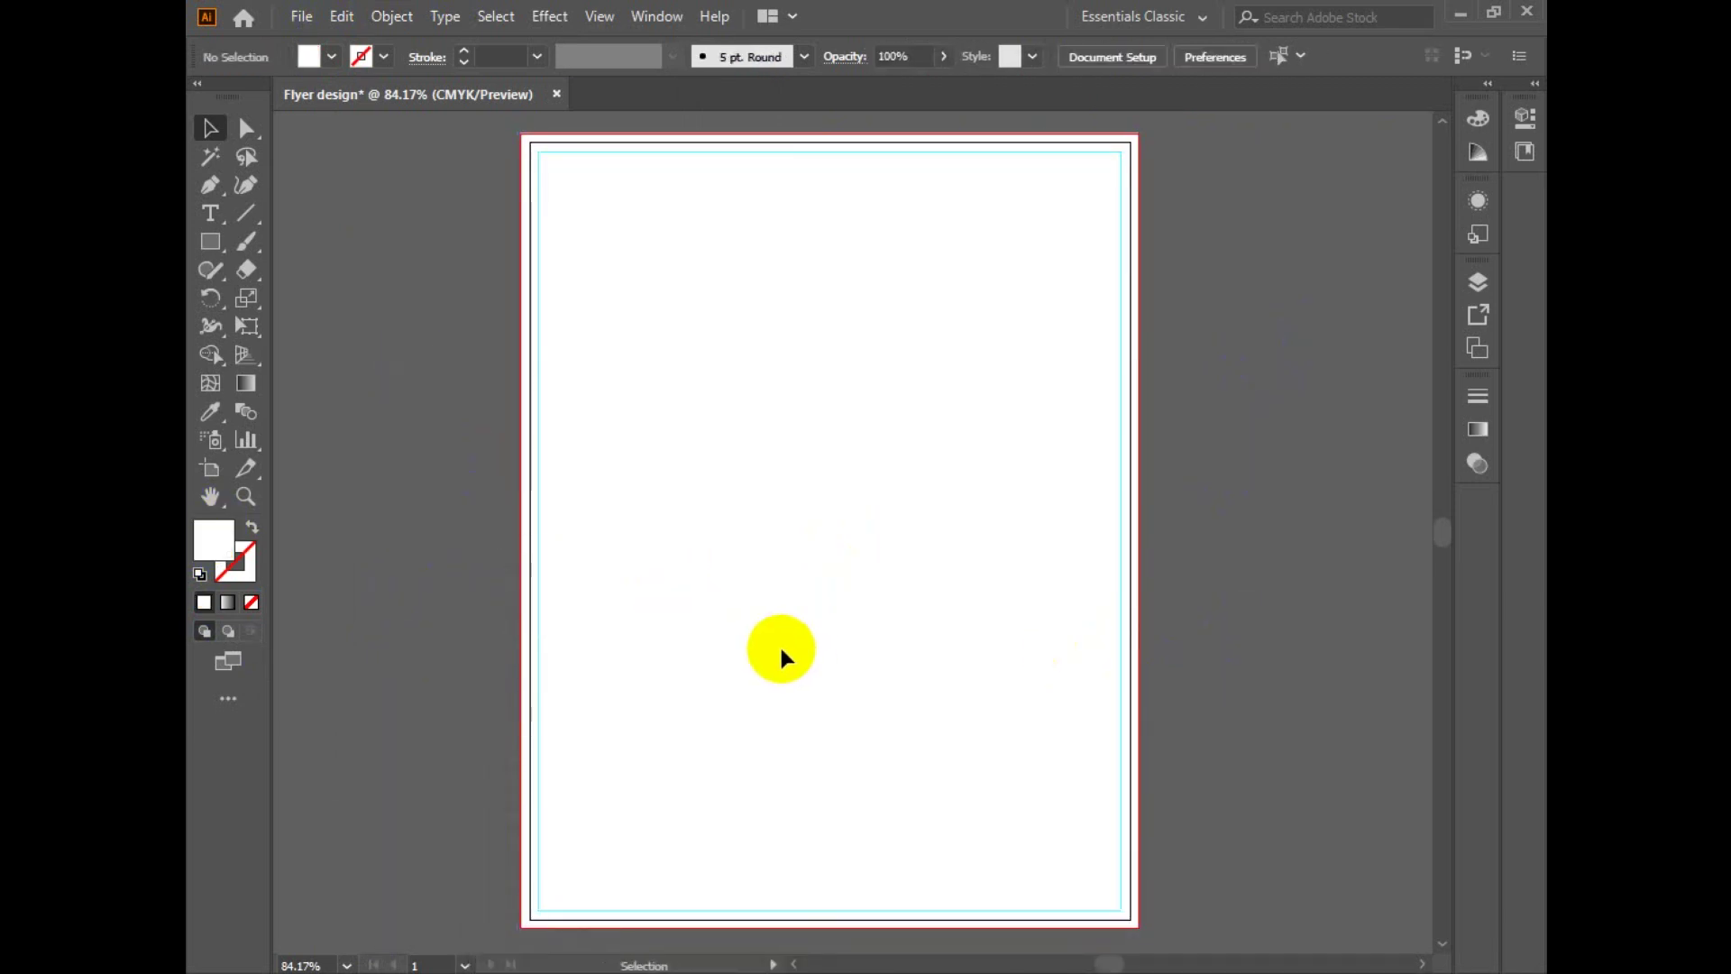
Step: Show the rulers around the document
key(ctrl+r)
key(space)
mouse_move(867, 701)
mouse_down()
mouse_move(854, 715)
mouse_move(890, 708)
mouse_move(884, 723)
mouse_up()
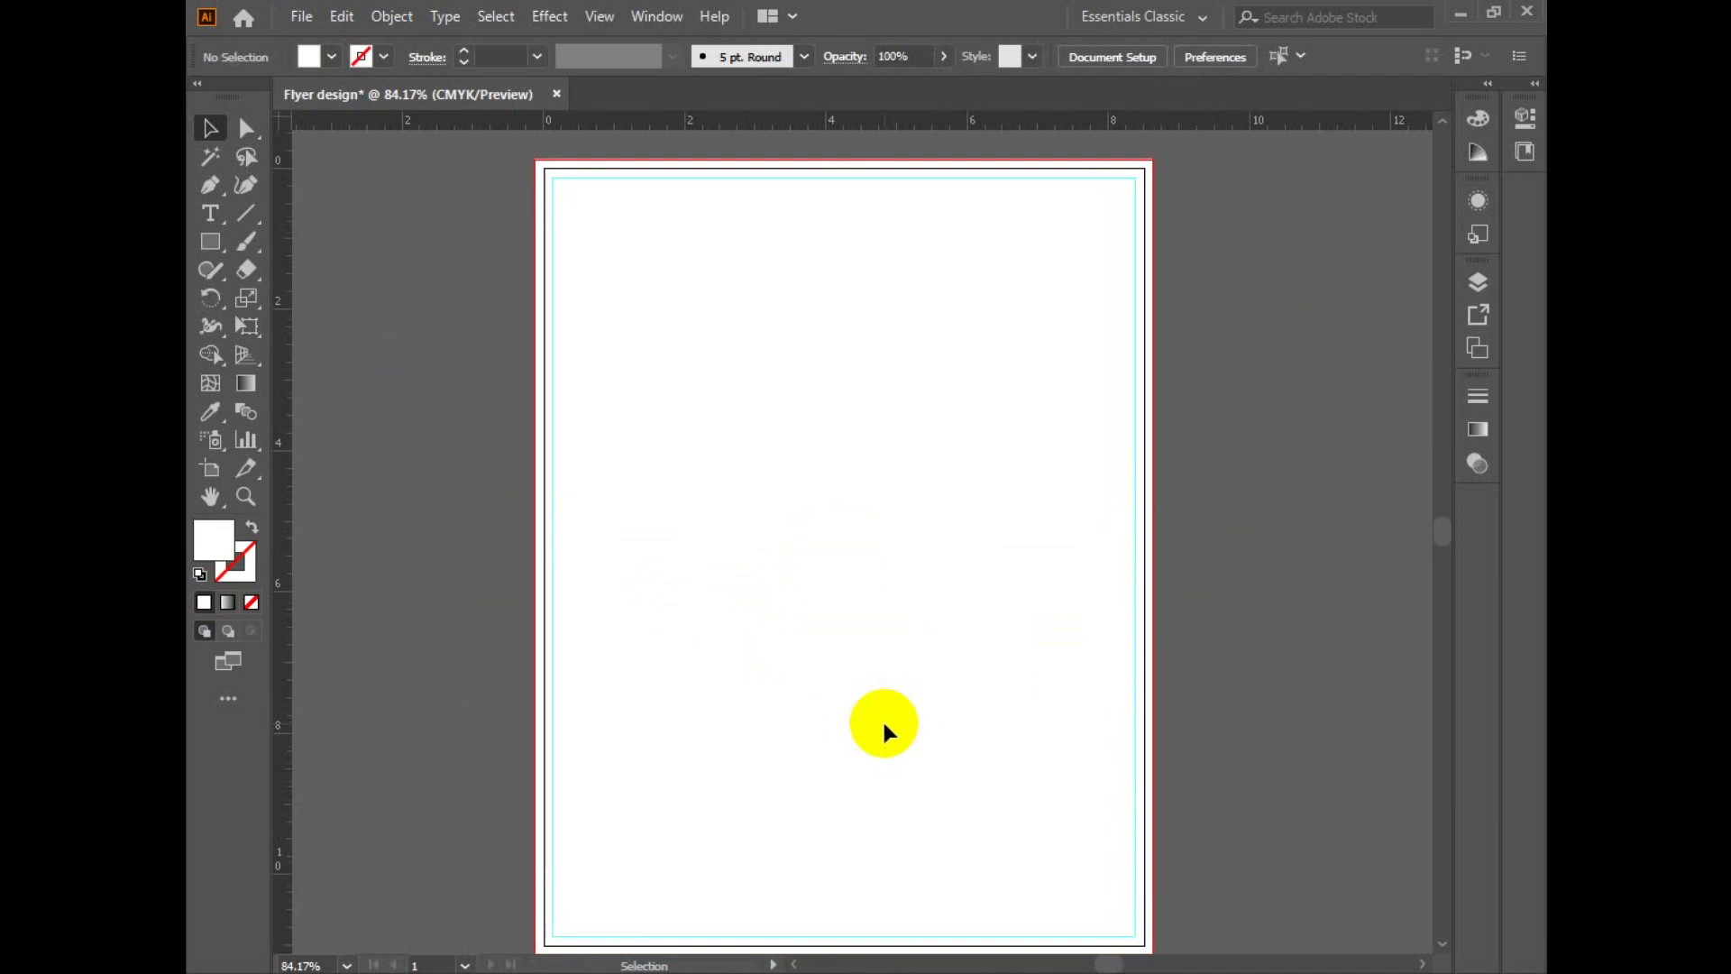
Step: Switch to Chrome, copy the yellow business flyer template image, and paste it into the Illustrator flyer document
key(ctrl)
click(457, 972)
right_click(1205, 485)
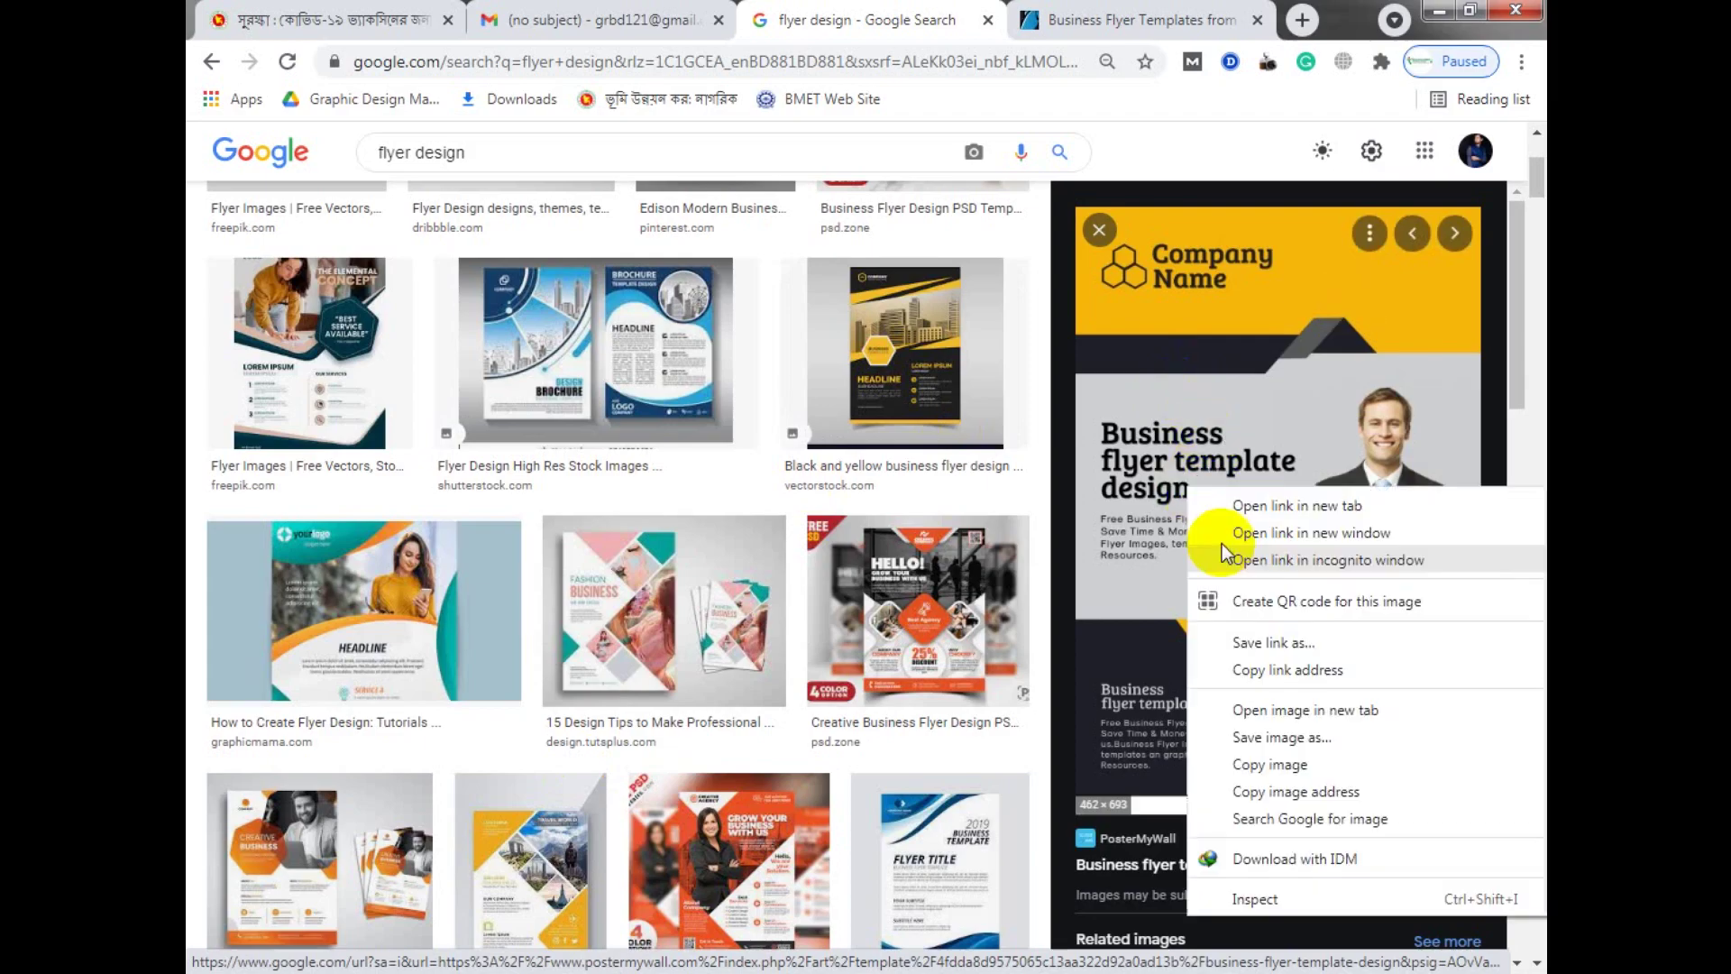
click(1272, 764)
key(alt+Tab)
key(ctrl+v)
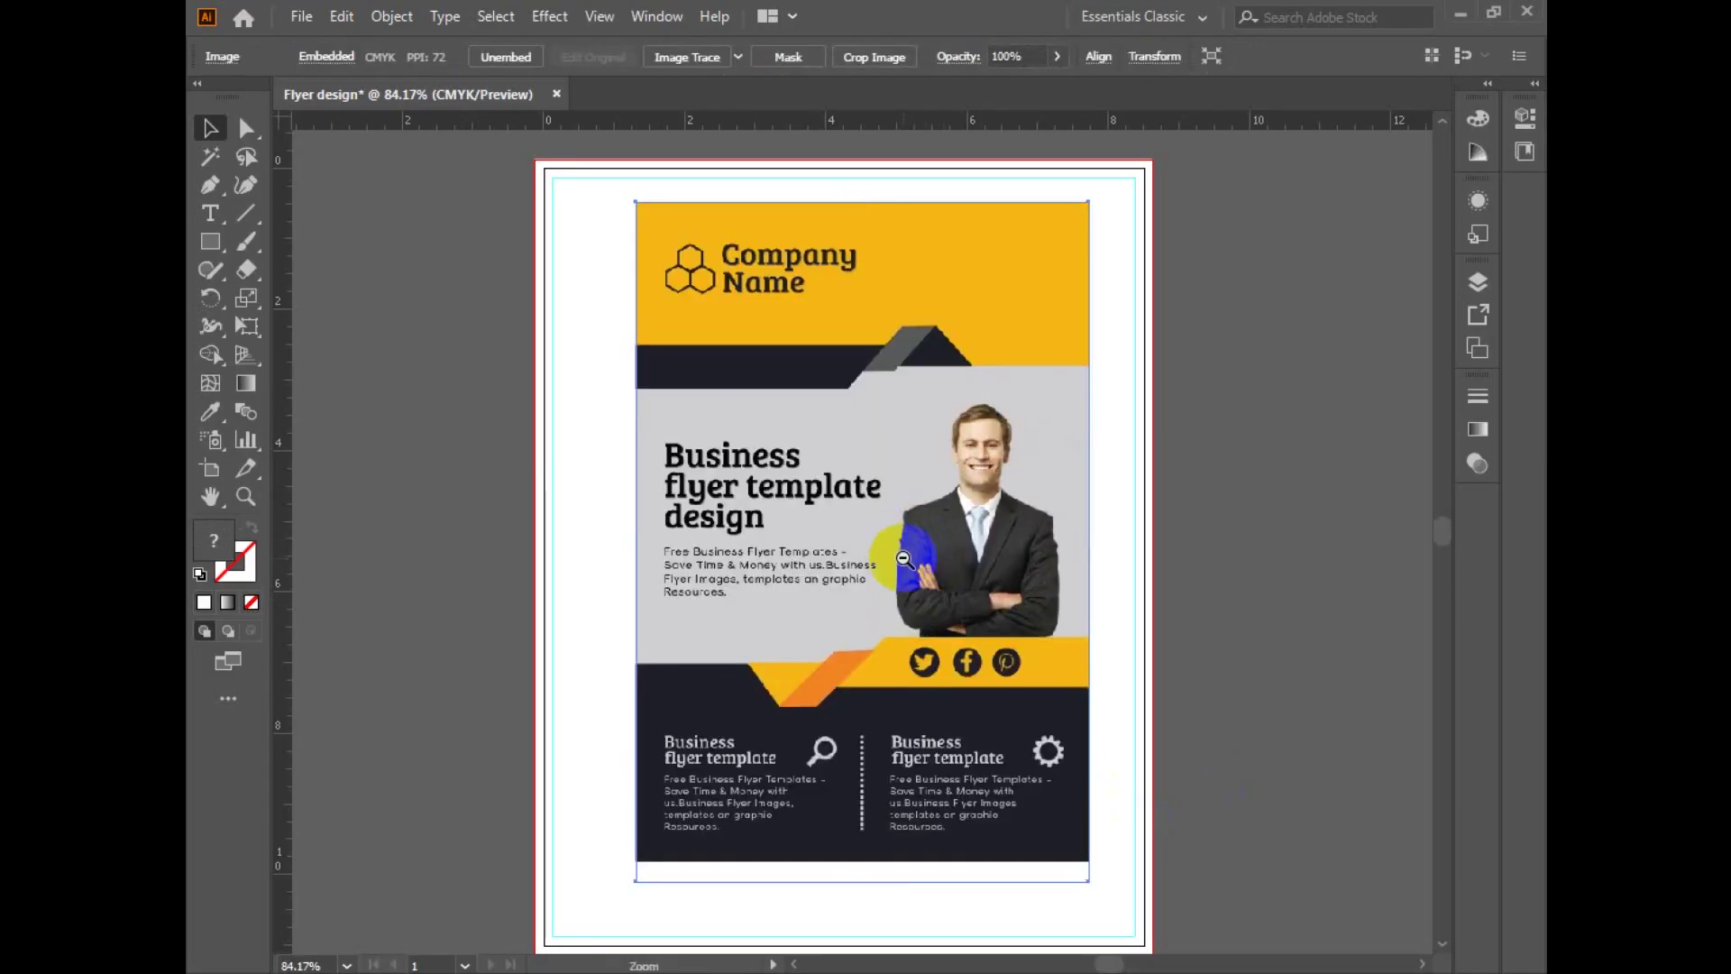
Step: Move the pasted flyer reference image off the artboard so it sits beside the page
ctrl+alt+click(906, 552)
drag(911, 532, 1317, 544)
key(space)
drag(1140, 456, 944, 472)
drag(1110, 533, 1161, 520)
key(space)
mouse_move(1145, 520)
mouse_down()
mouse_move(1203, 496)
mouse_move(1143, 517)
mouse_move(1139, 537)
mouse_up()
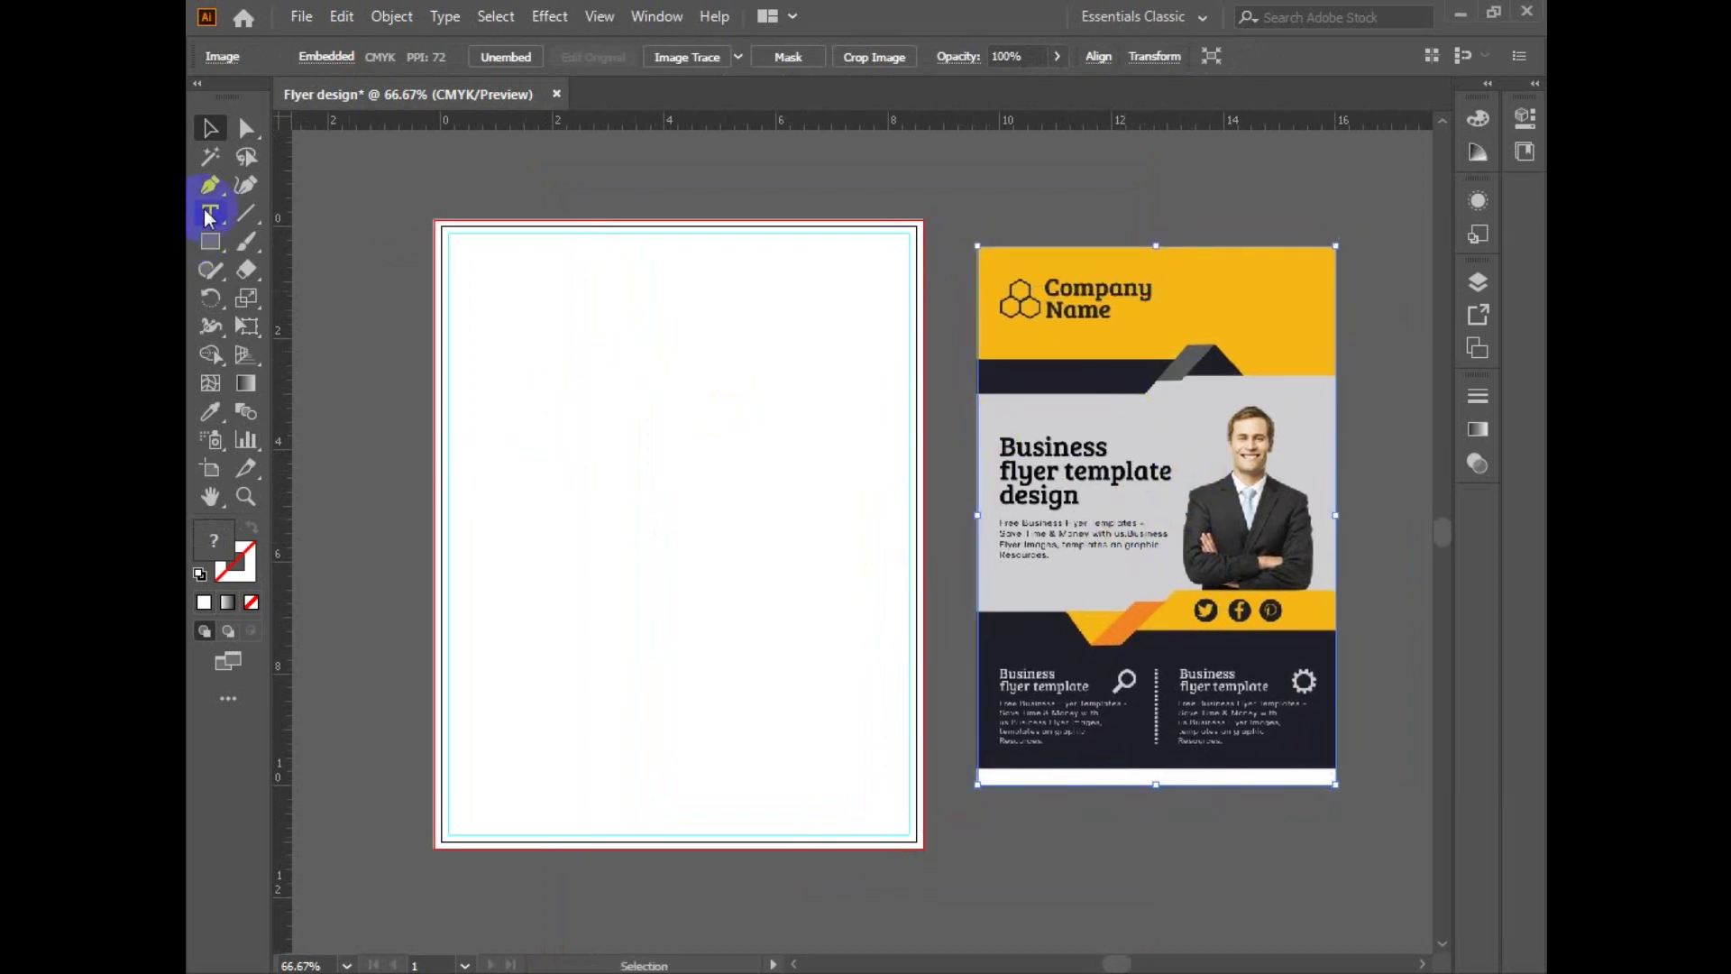
Step: Draw a header rectangle across the top of the page, from the left bleed edge to the right bleed edge
click(210, 242)
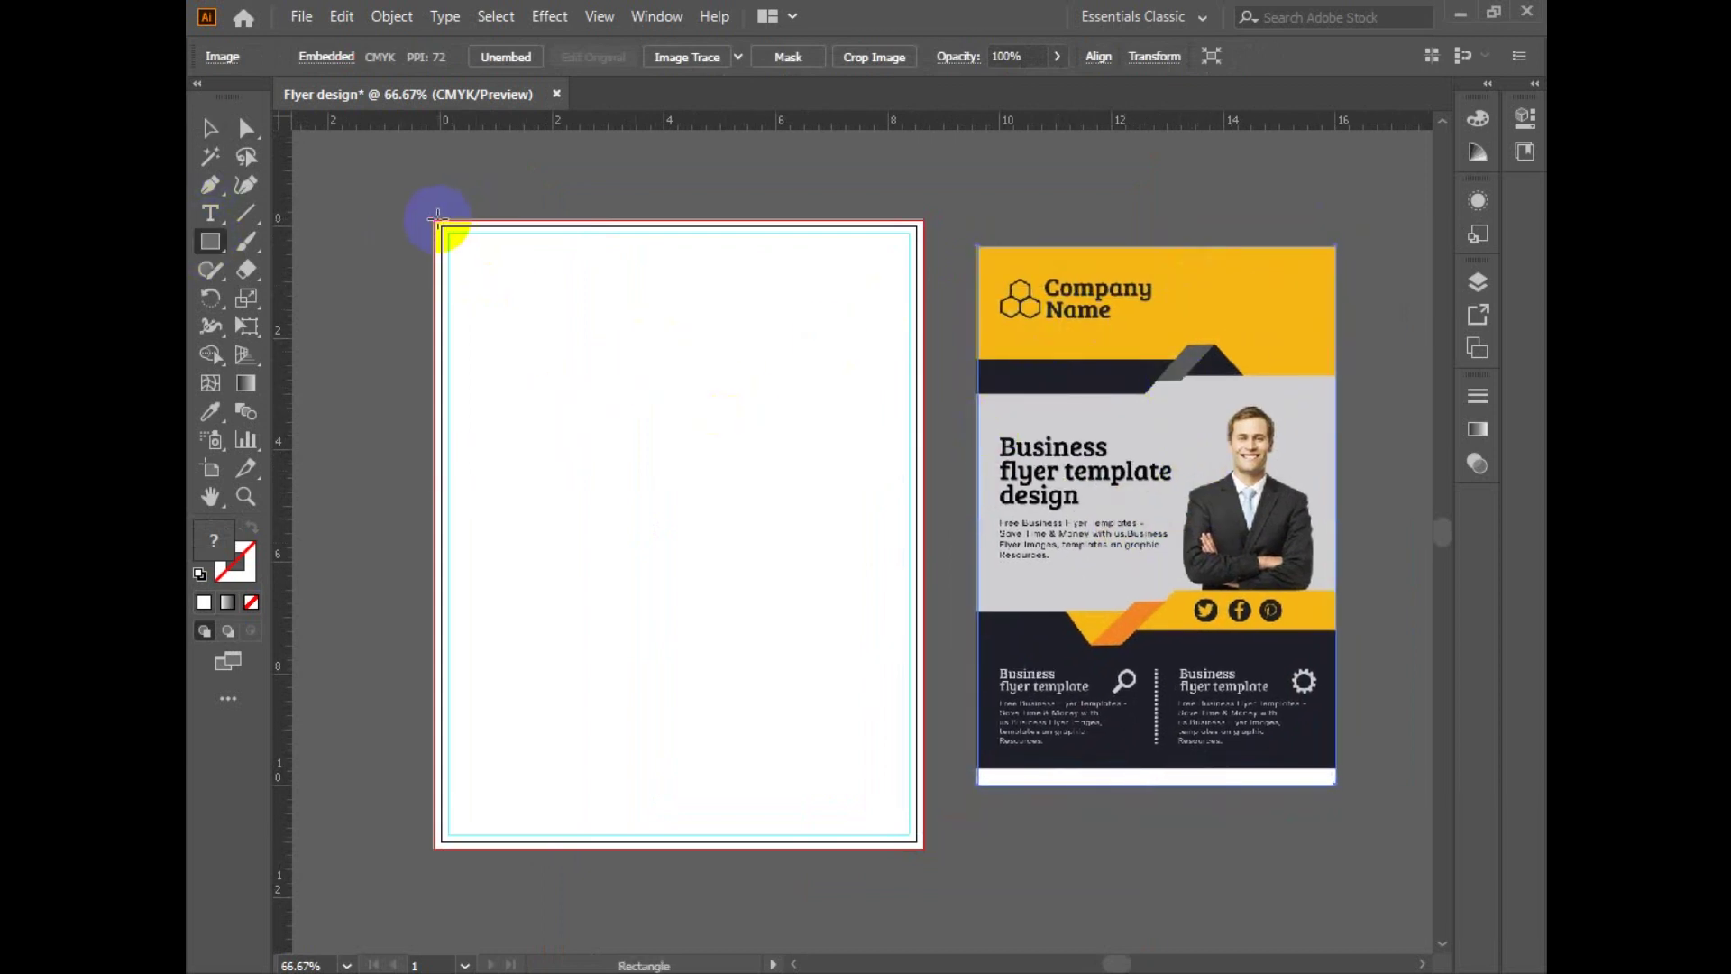
drag(436, 218, 924, 395)
click(210, 411)
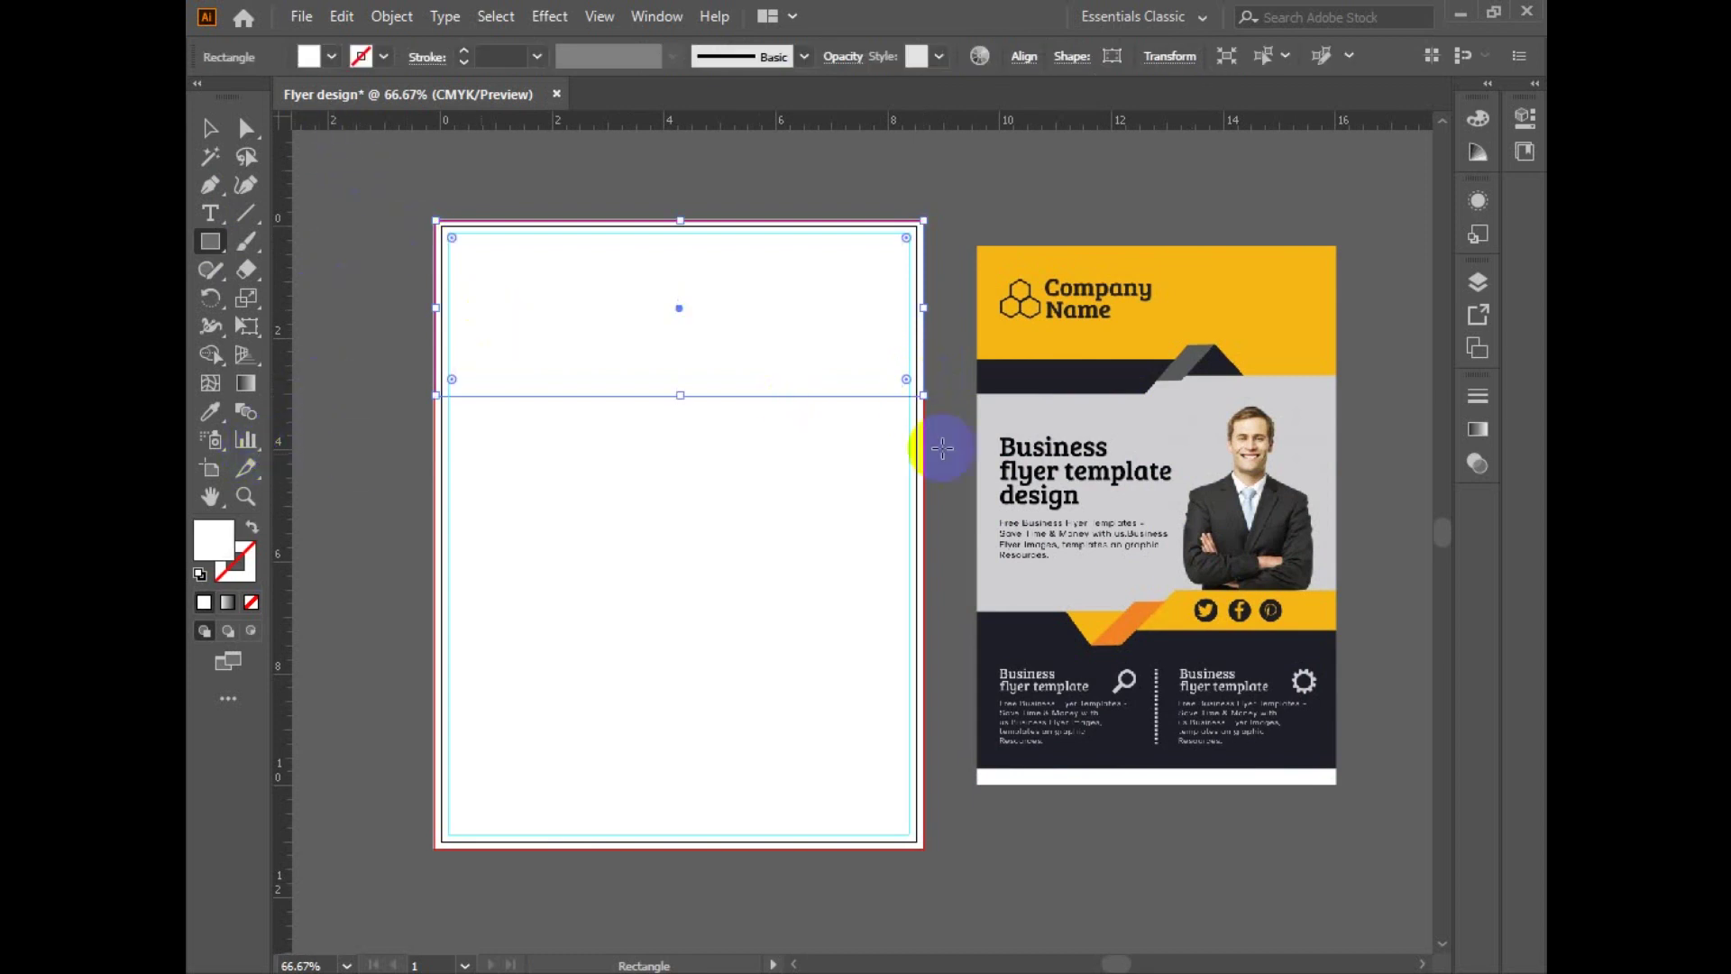
Step: Fill the header rectangle with the yellow sampled from the reference flyer's header
click(1269, 282)
click(210, 128)
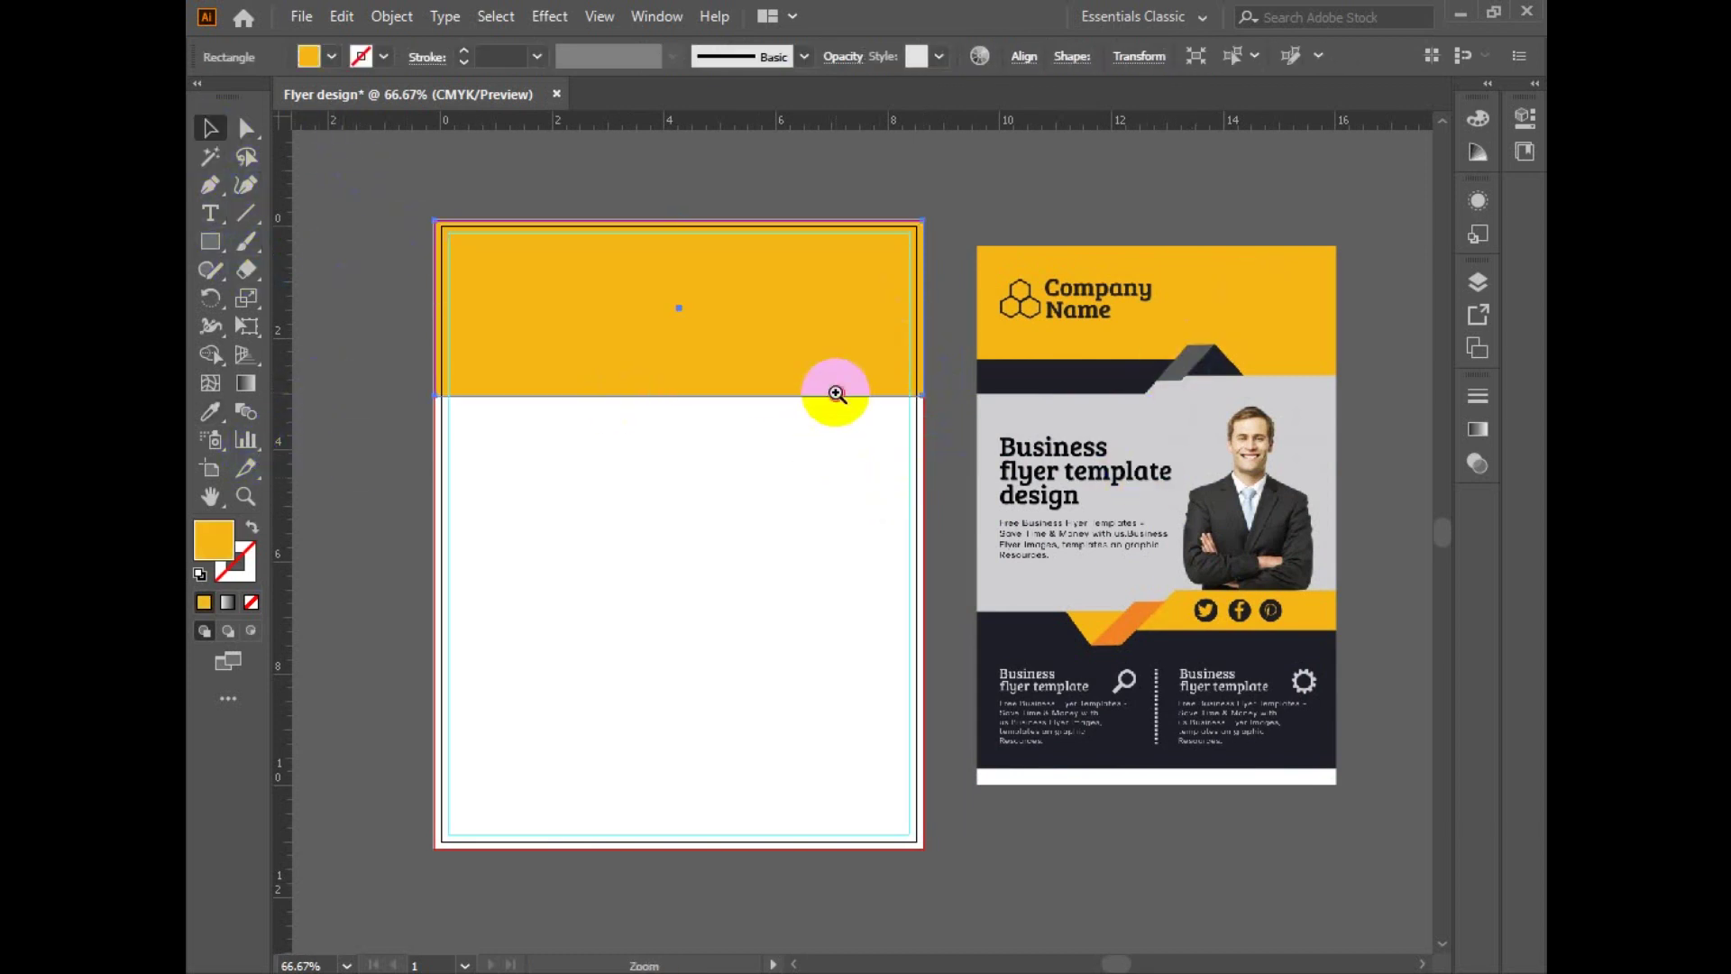
Step: Align the header rectangle's top-left corner exactly with the corner of the red bleed guide
scroll(835, 390, up, 2)
scroll(720, 587, up, 3)
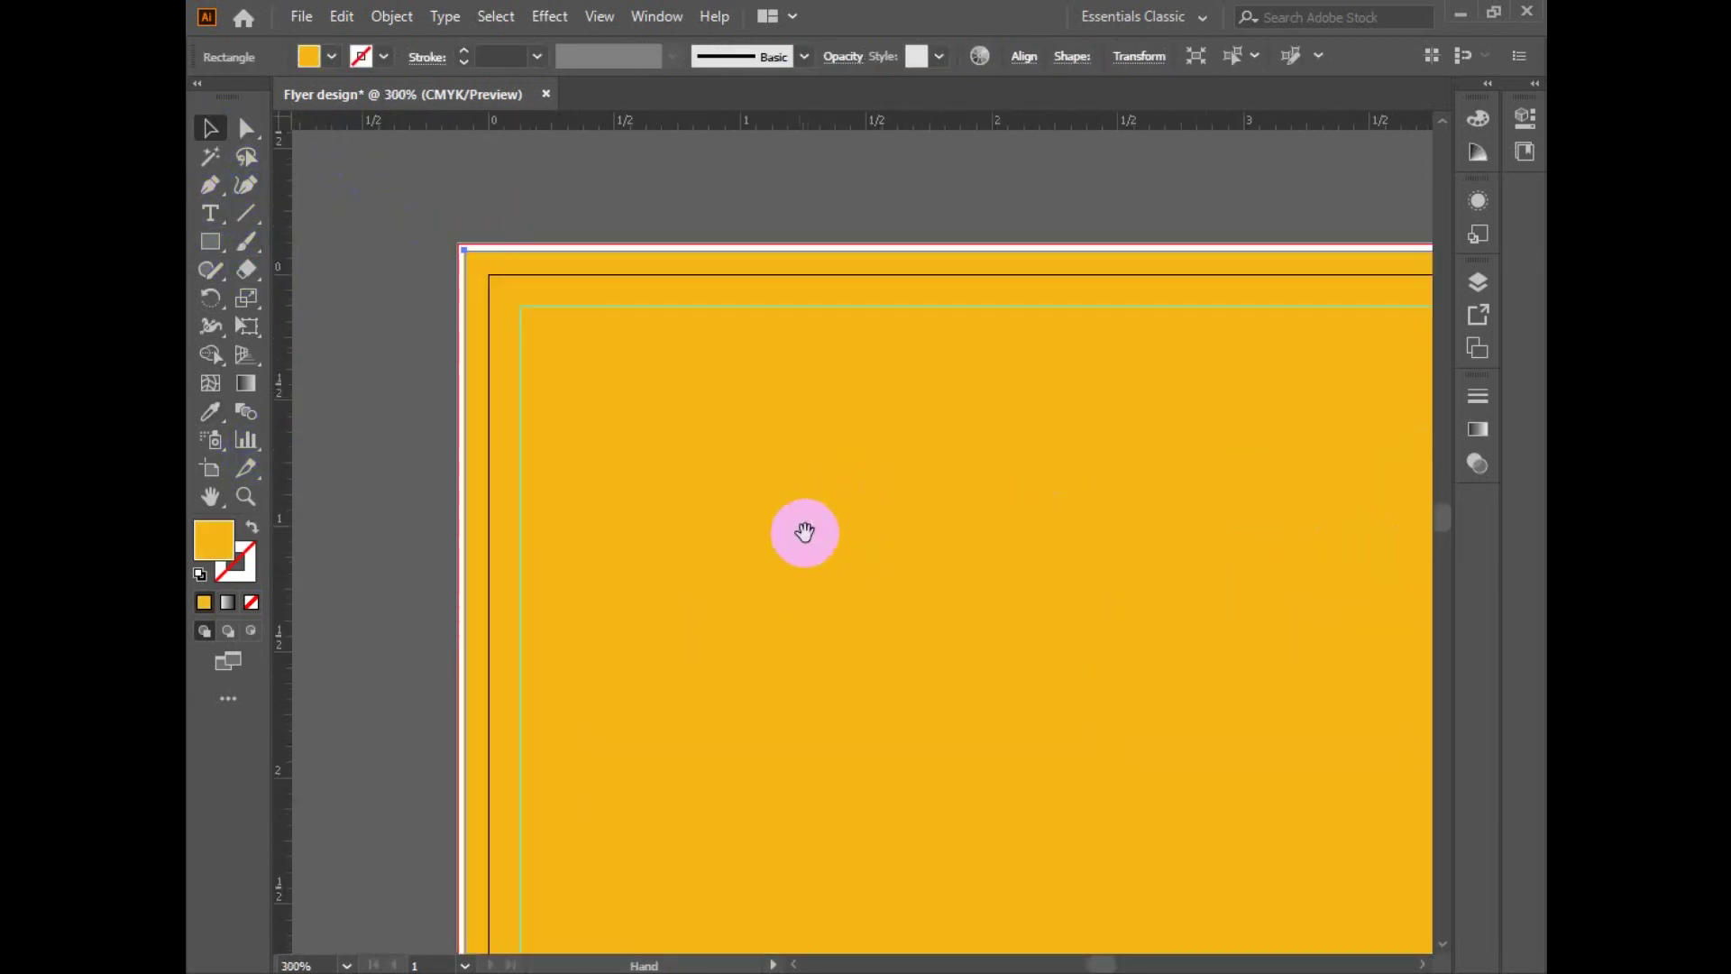
drag(925, 640, 918, 664)
drag(1062, 615, 596, 519)
ctrl+alt+click(870, 507)
ctrl+alt+click(870, 506)
ctrl+alt+click(870, 507)
Step: Extend the header rectangle's right edge to meet the right bleed line exactly, and leave it deselected
drag(925, 568, 374, 580)
ctrl+click(859, 560)
ctrl+click(858, 560)
ctrl+click(798, 656)
mouse_move(866, 734)
mouse_down()
mouse_move(911, 761)
mouse_move(891, 752)
mouse_up()
drag(890, 360, 892, 355)
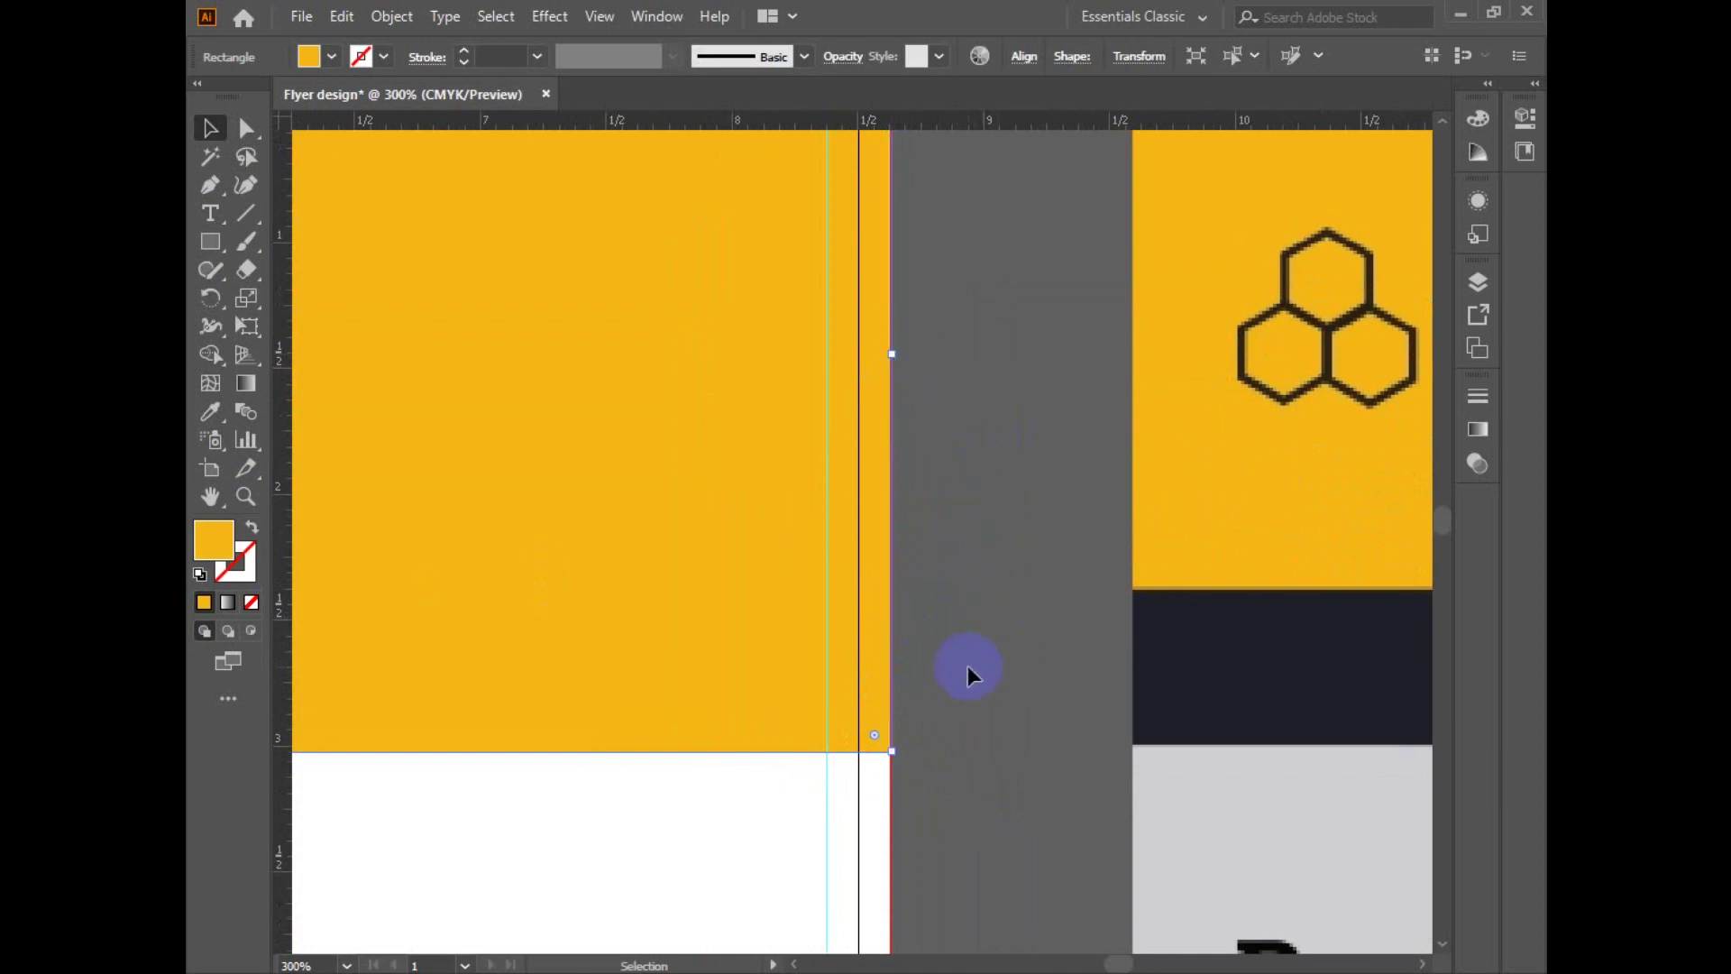
ctrl+alt+click(856, 533)
ctrl+alt+click(852, 532)
ctrl+alt+click(850, 532)
drag(782, 538, 1012, 513)
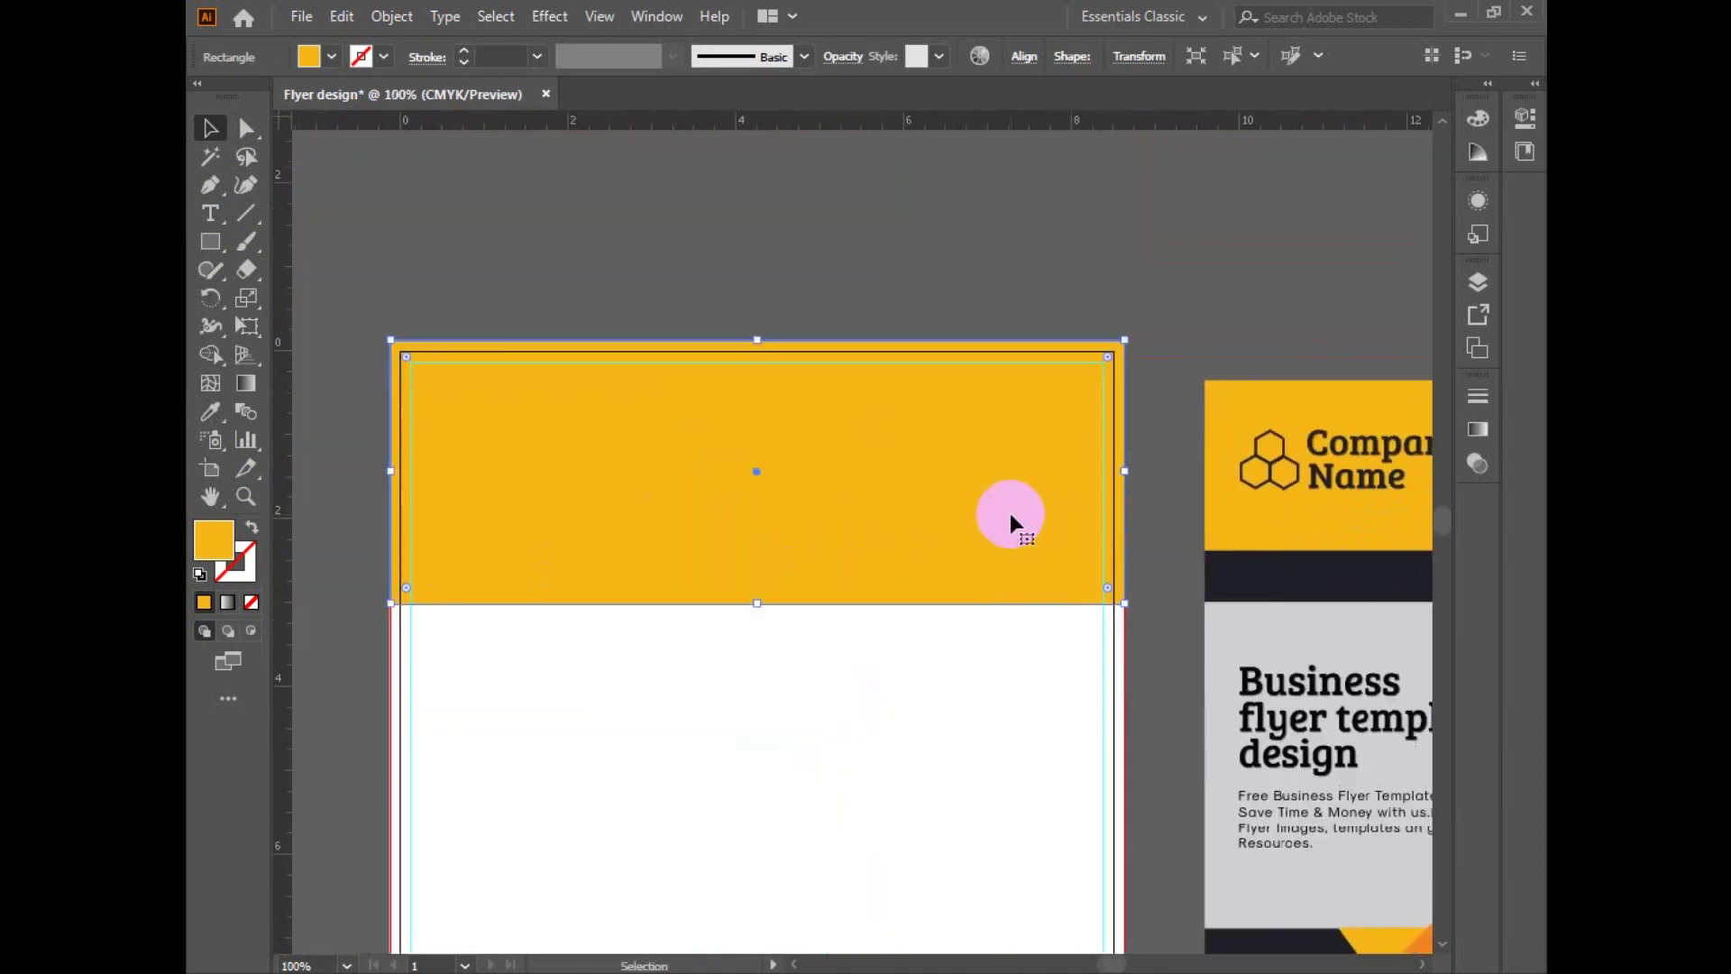
click(944, 302)
click(911, 471)
click(952, 322)
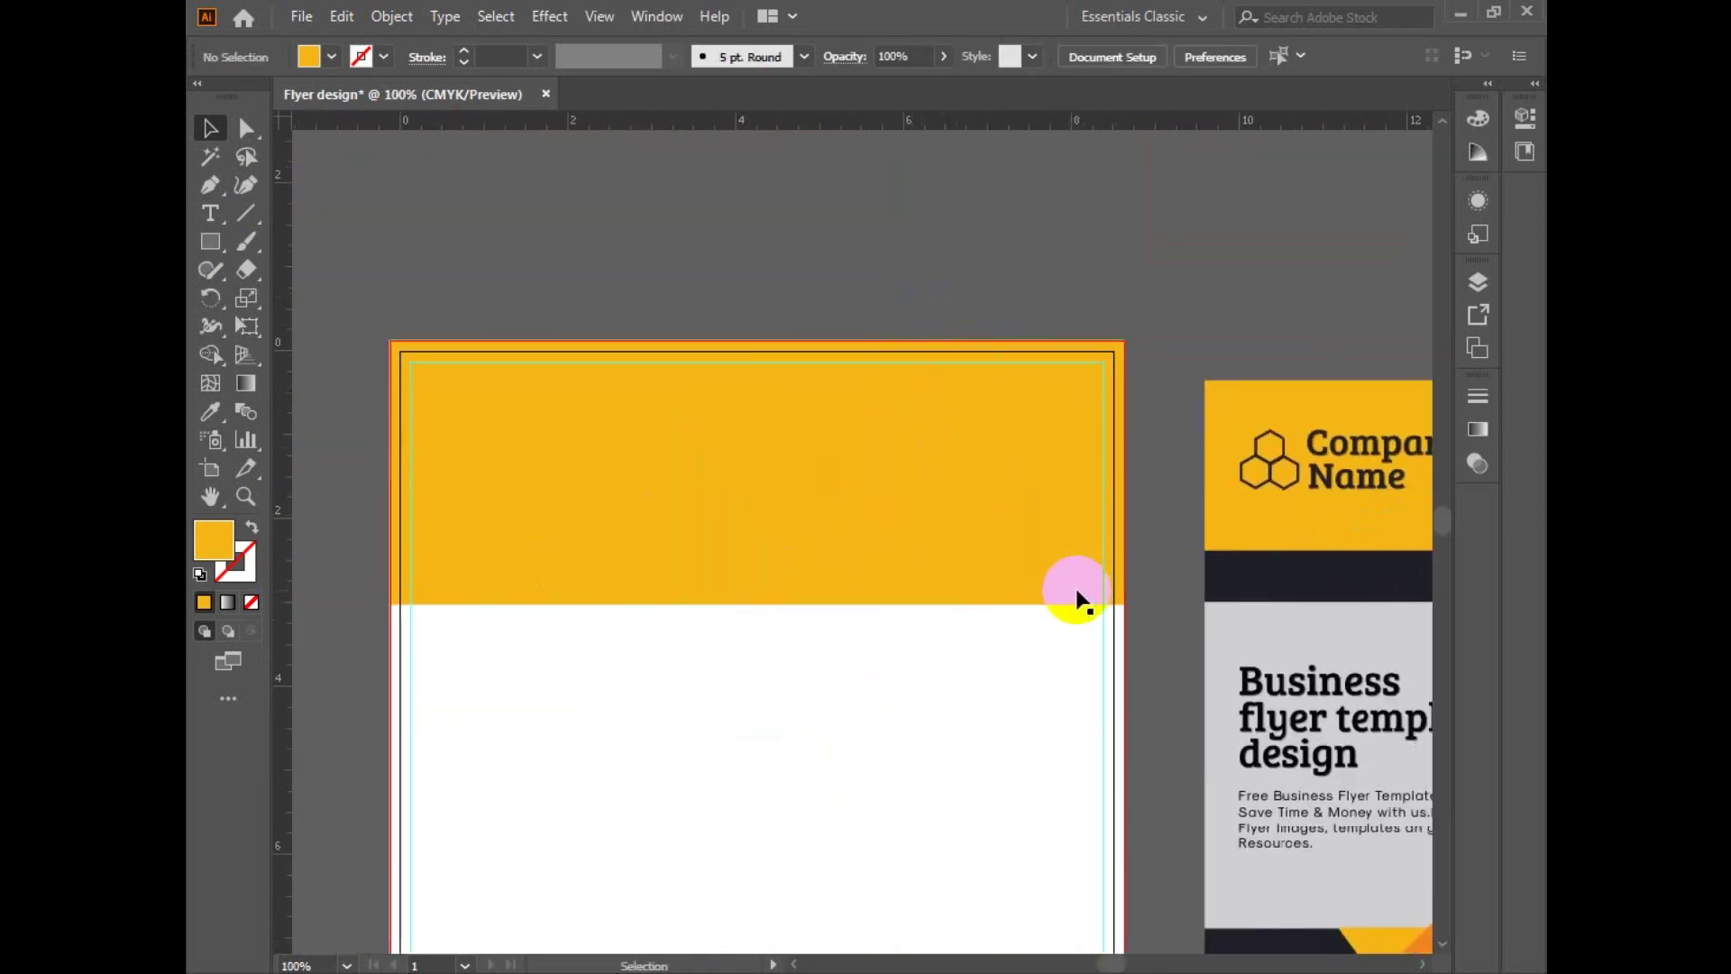
Step: Draw a hexagon with a vertex at the top below the header and copy it into a cluster of three touching hexagons
ctrl+alt+click(925, 555)
ctrl+alt+click(926, 554)
drag(1001, 763, 938, 663)
drag(744, 602, 792, 599)
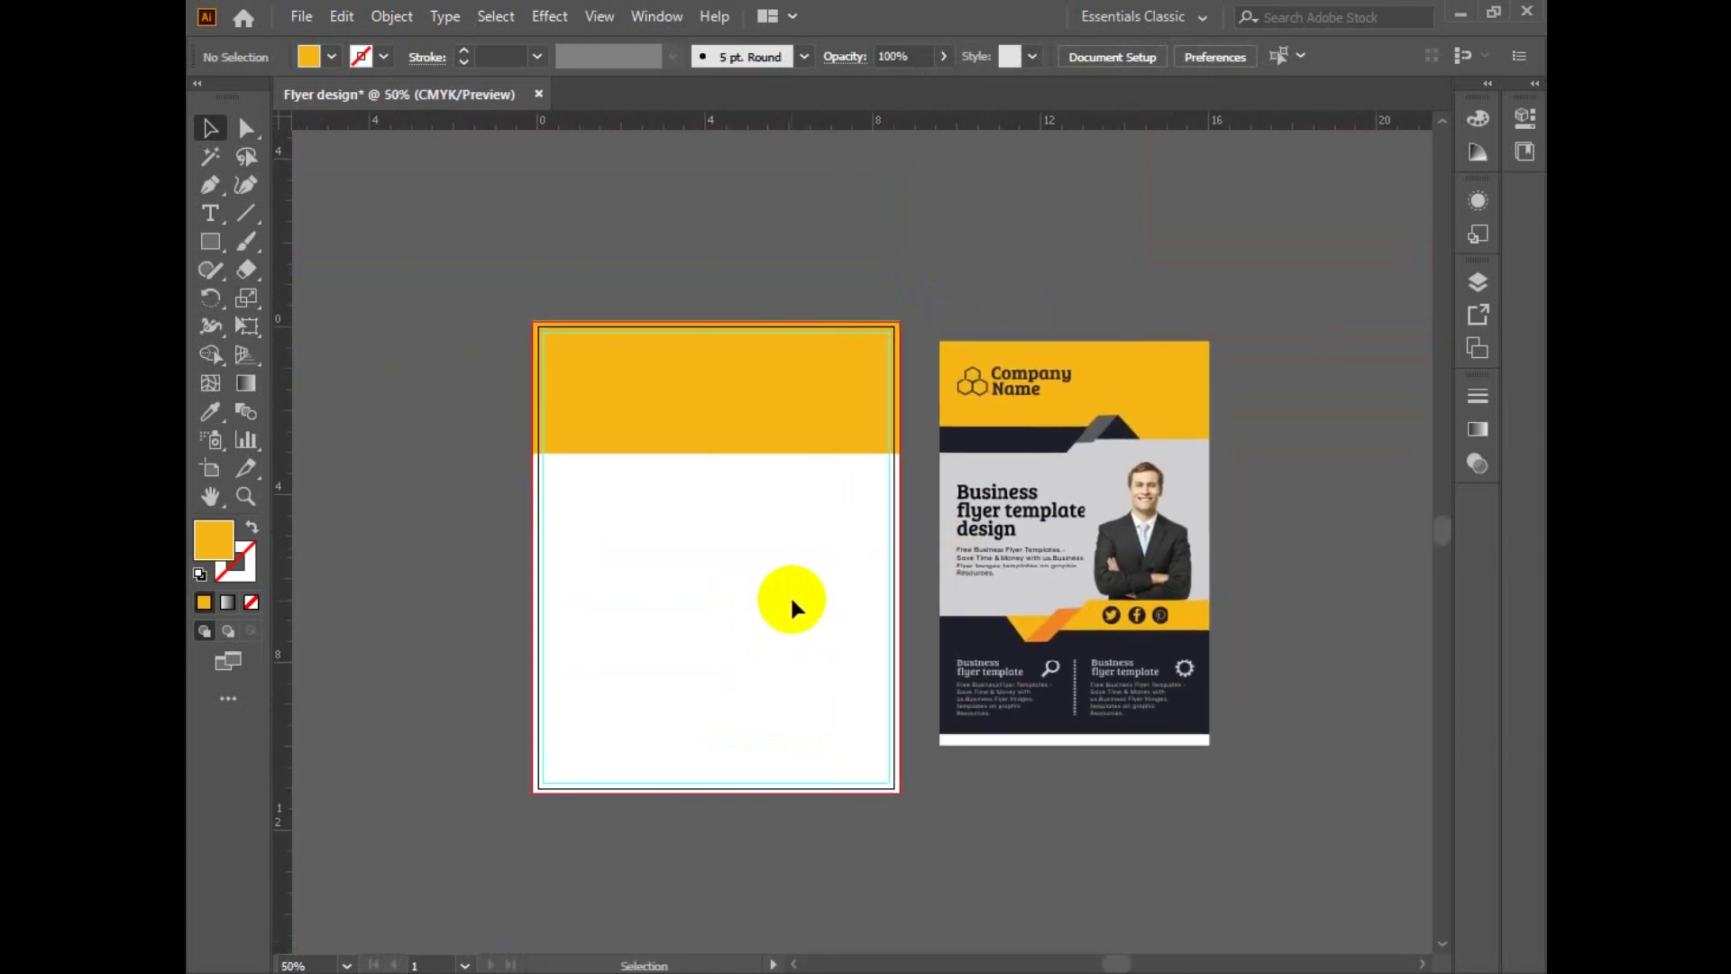
drag(210, 242, 340, 333)
drag(685, 569, 699, 619)
click(210, 128)
mouse_move(746, 506)
mouse_down()
mouse_move(773, 657)
mouse_move(759, 663)
mouse_move(741, 511)
mouse_up()
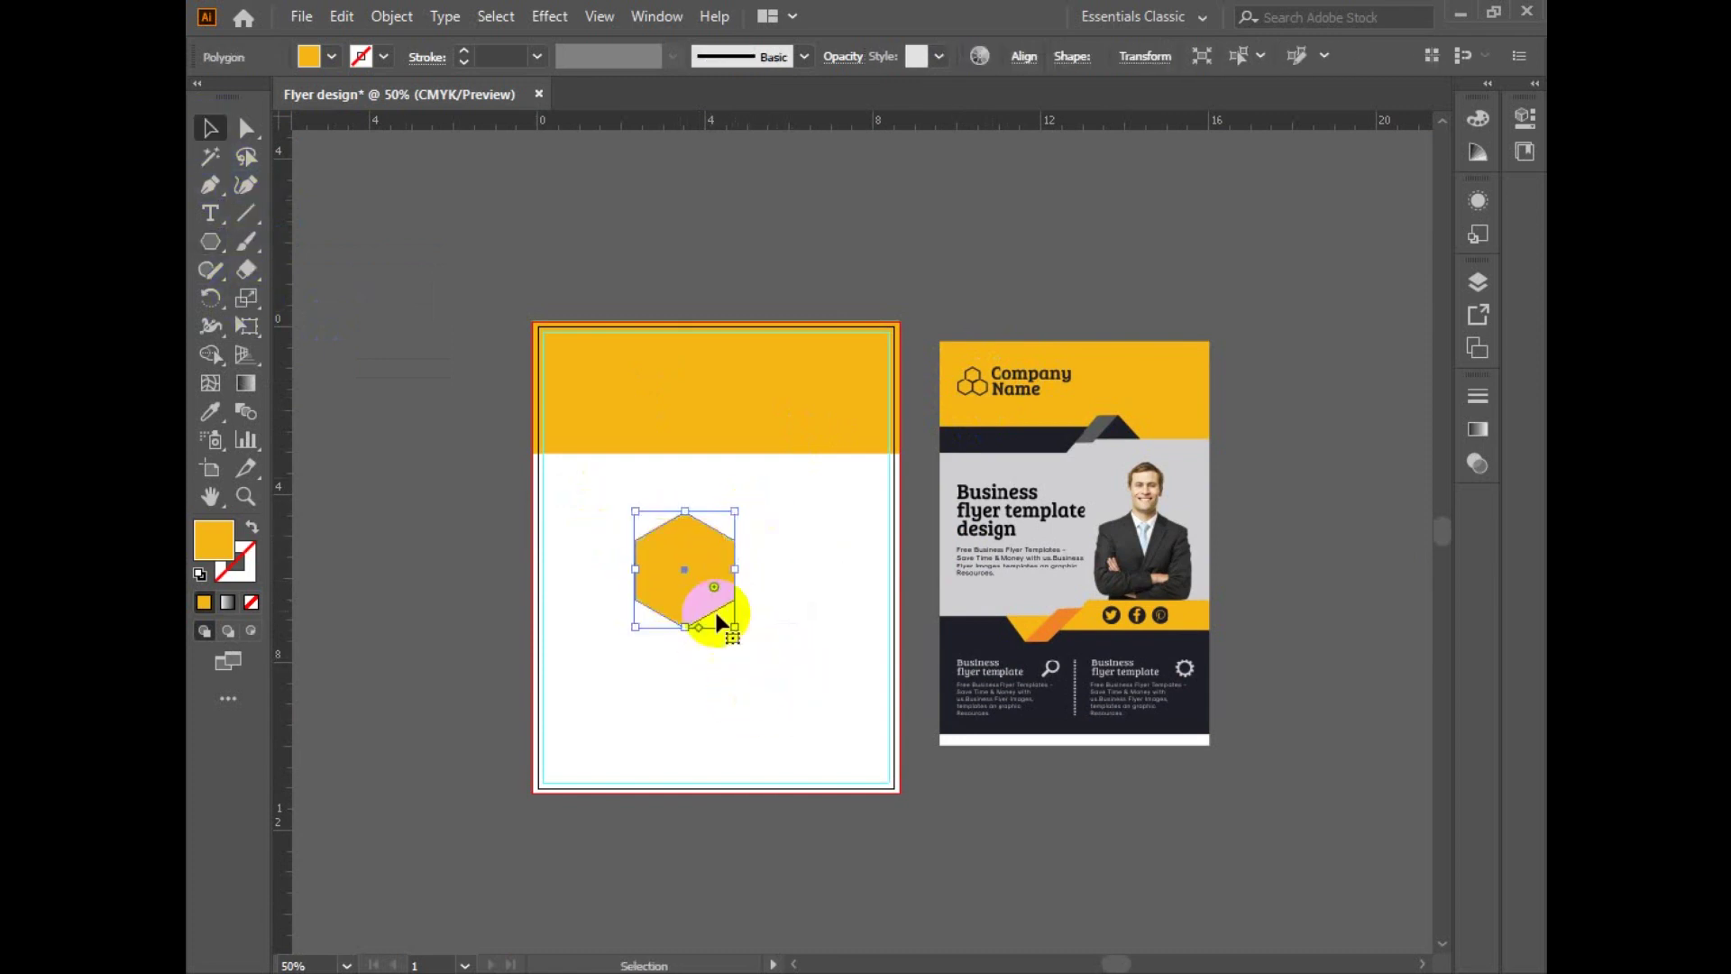
mouse_move(696, 570)
mouse_down()
mouse_move(805, 566)
mouse_move(639, 661)
mouse_move(608, 651)
mouse_move(715, 657)
mouse_up()
Step: Swap fill and stroke on all three hexagons so they become yellow outlines, and raise the stroke weight to 7 pt
mouse_move(593, 518)
mouse_down()
mouse_move(668, 614)
mouse_move(792, 699)
mouse_up()
click(253, 527)
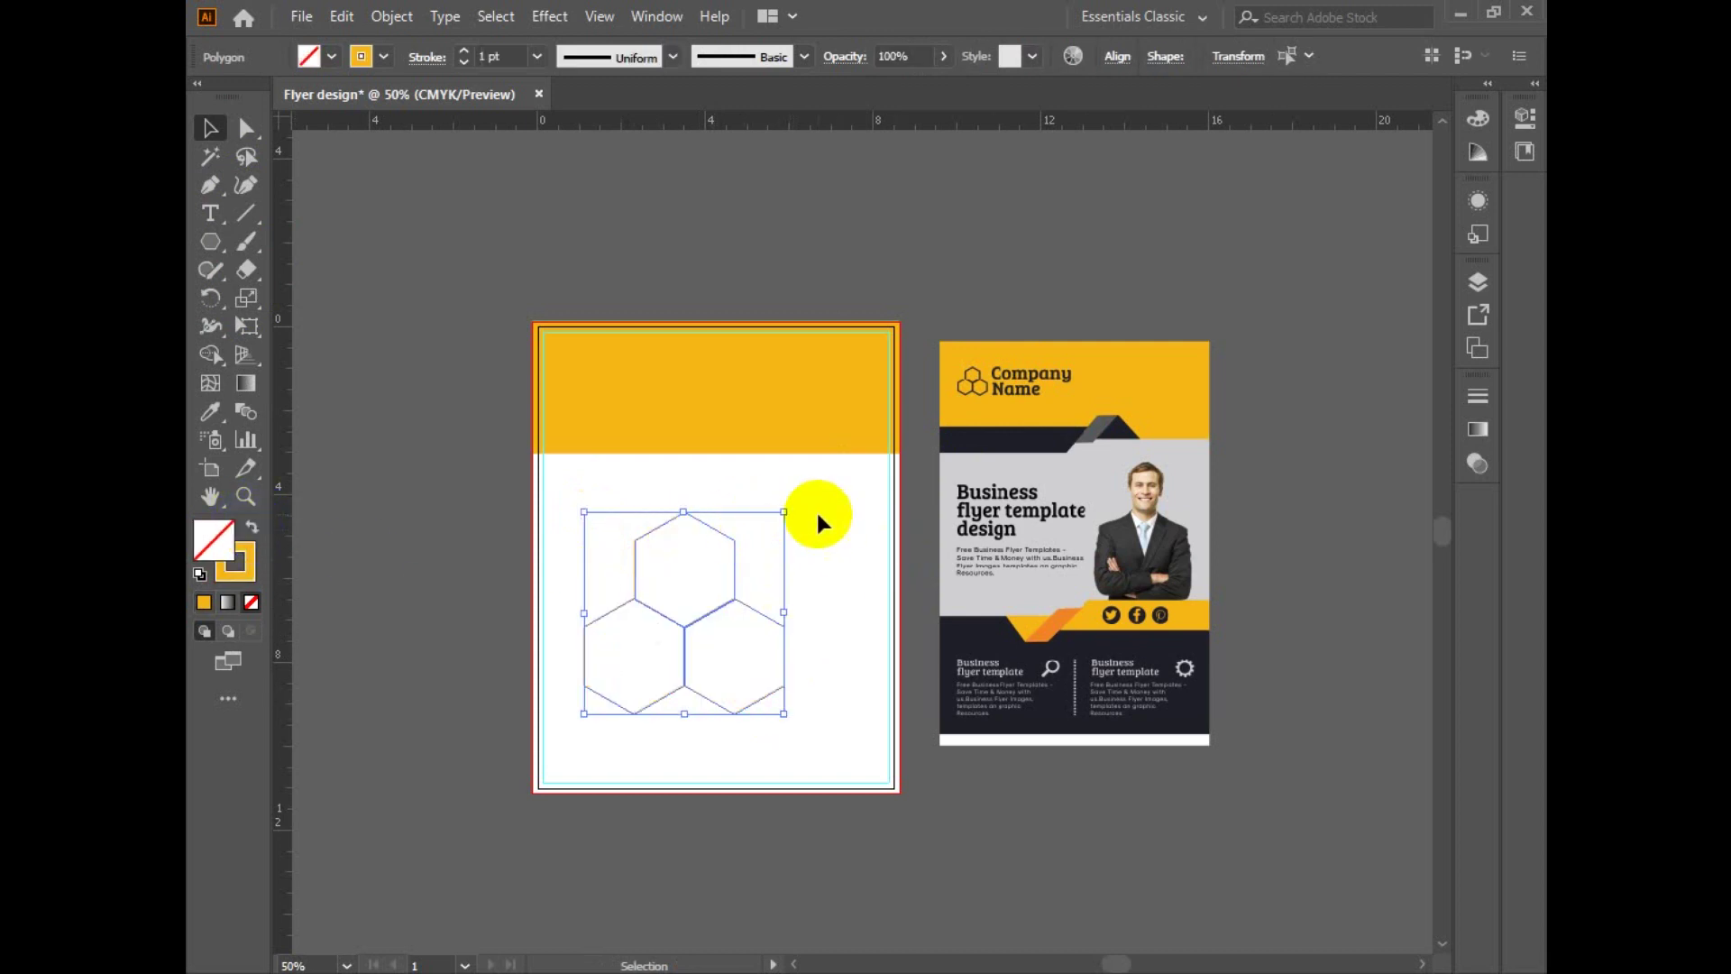
click(247, 560)
click(465, 52)
click(464, 51)
click(464, 52)
click(464, 52)
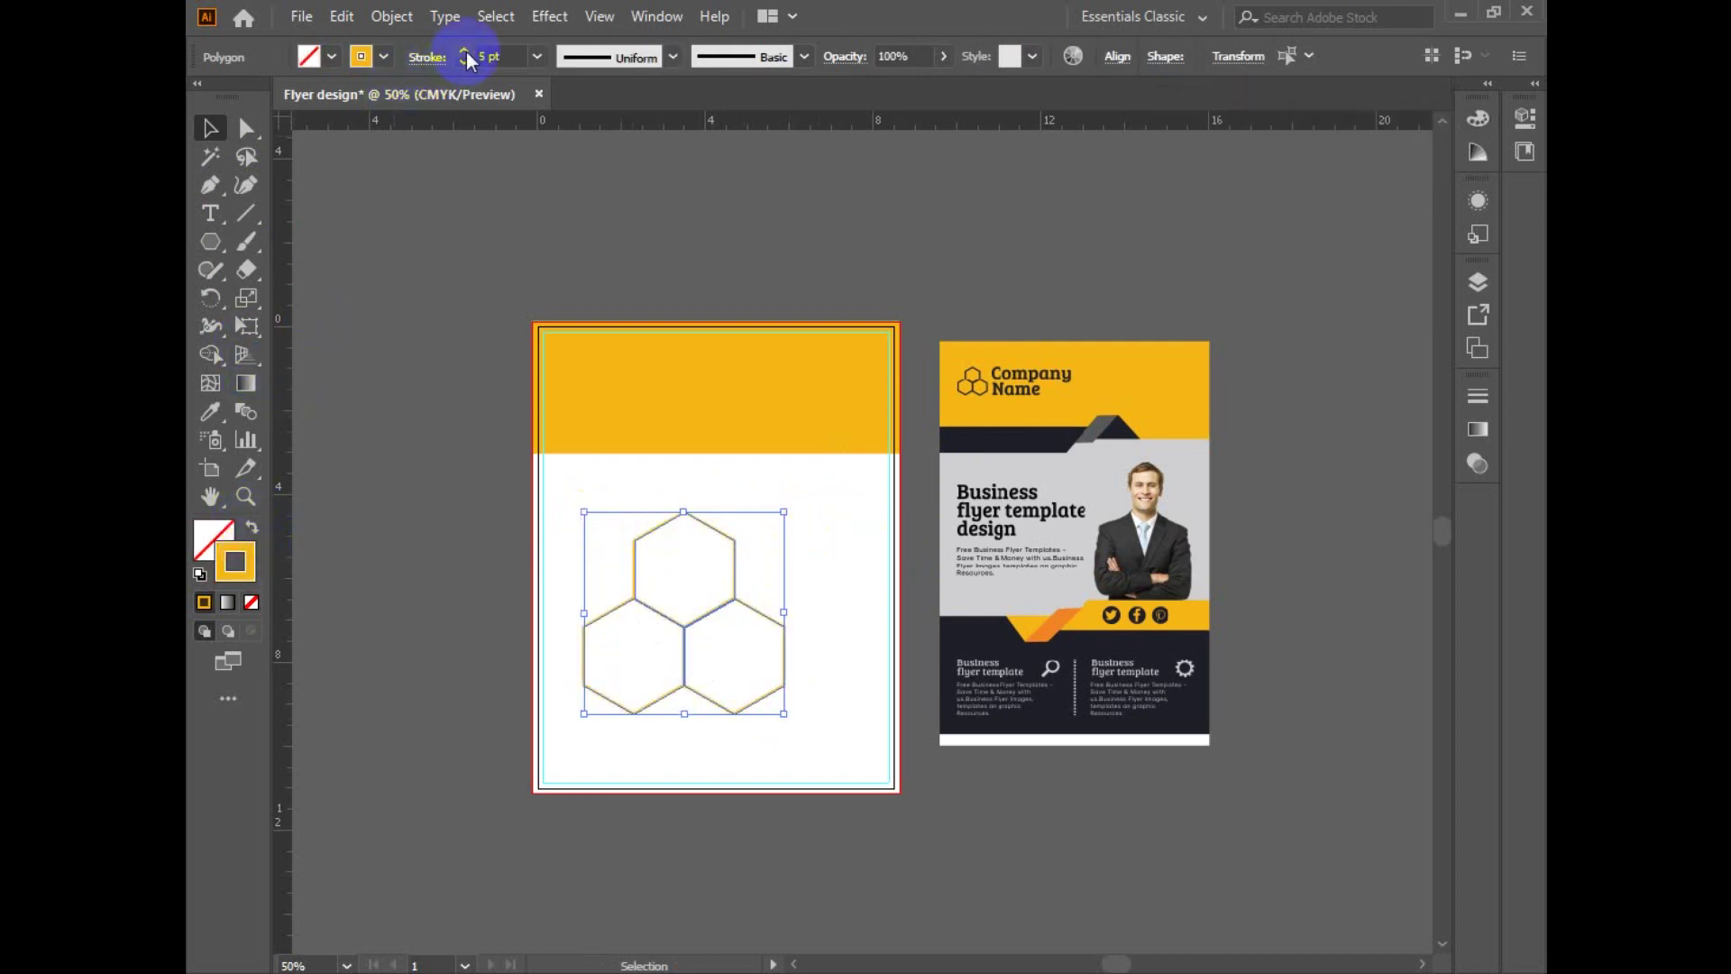
Step: Change the hexagons' stroke colour to a dark charcoal
double_click(232, 567)
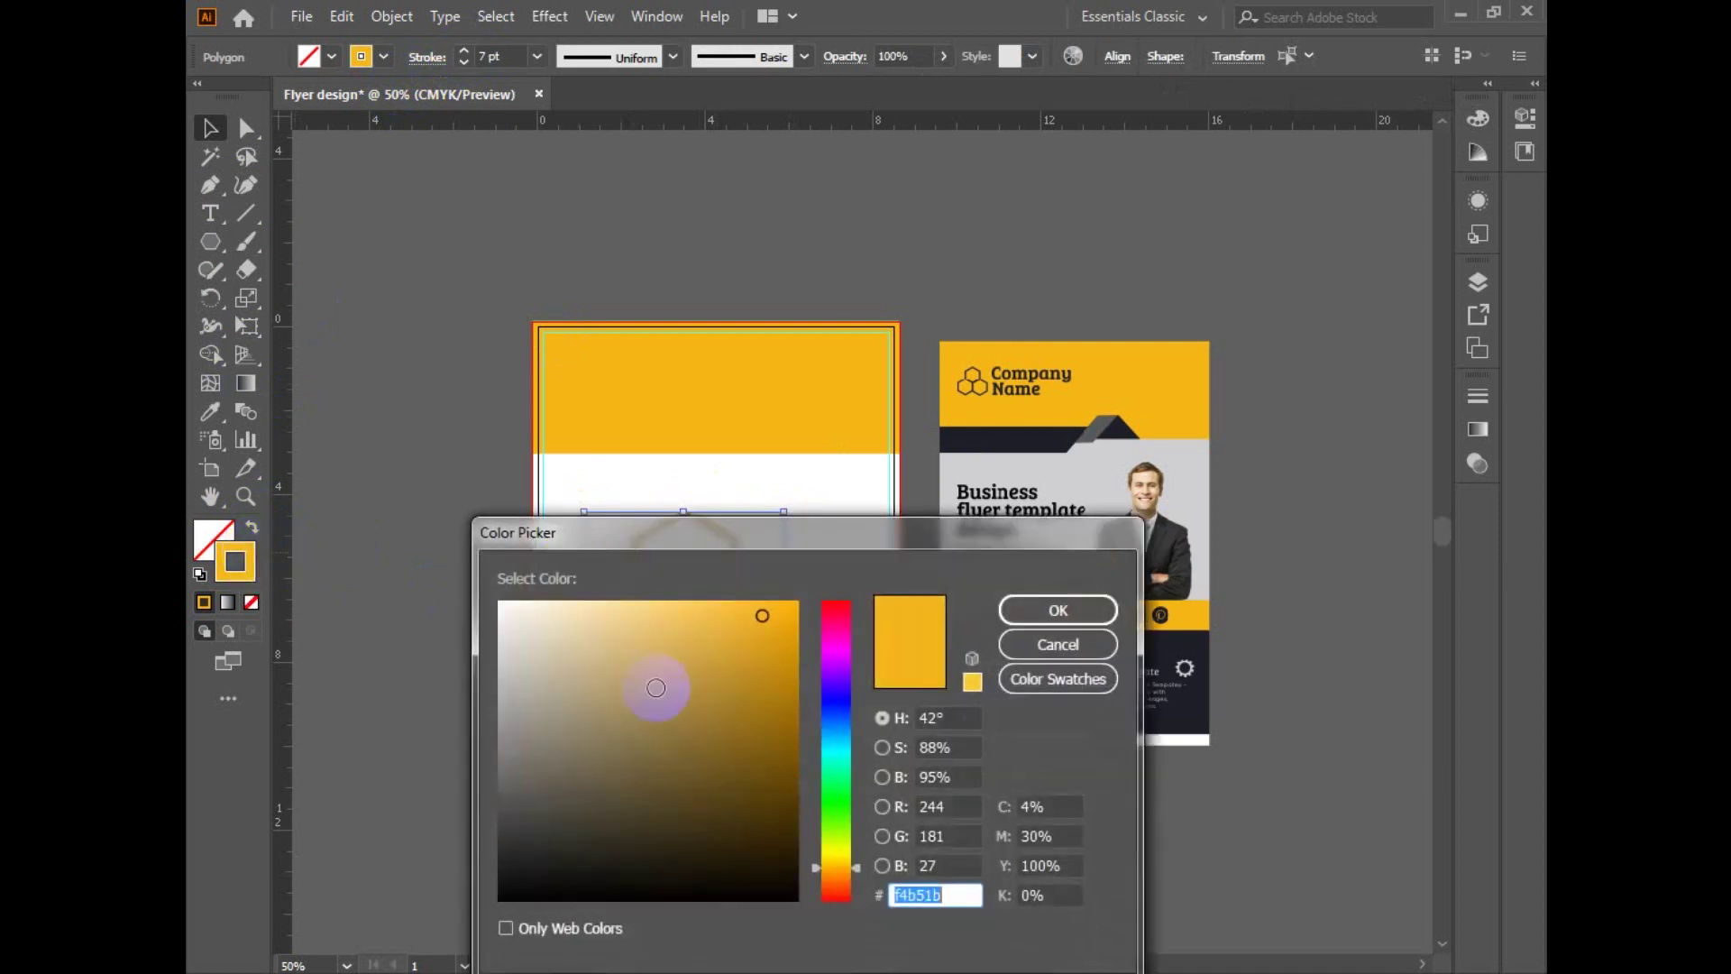
mouse_move(657, 688)
mouse_down()
mouse_move(468, 905)
mouse_move(492, 843)
mouse_up()
click(1058, 610)
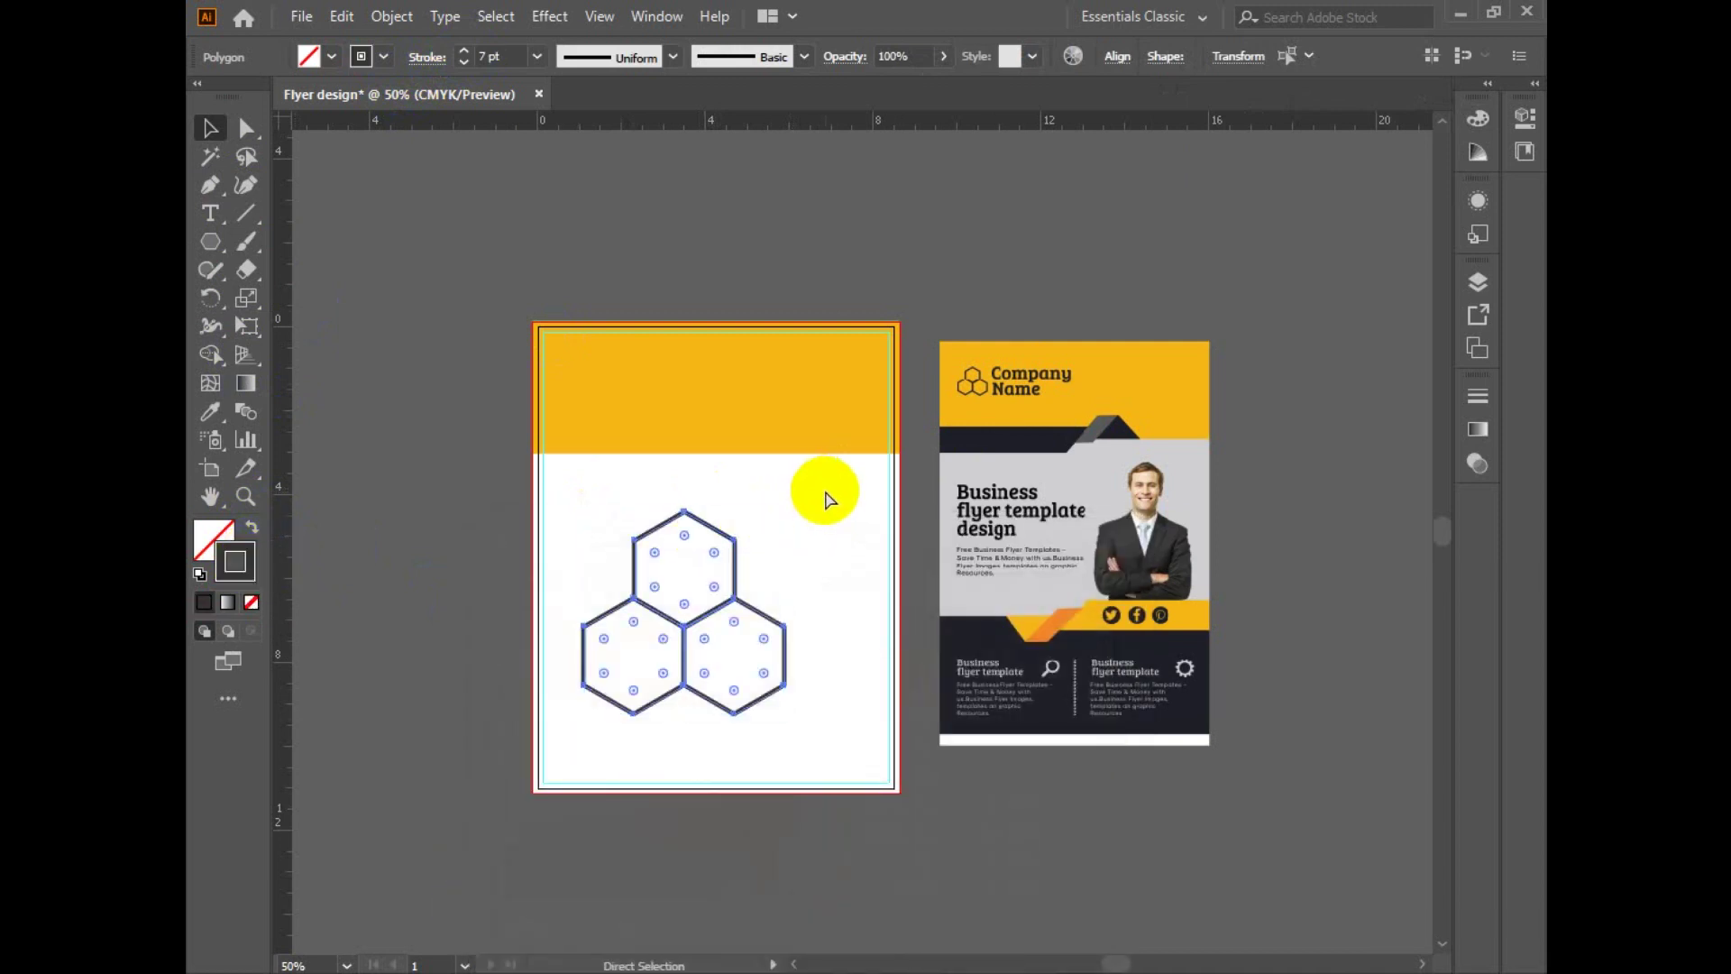
Step: Group the three hexagons and scale the group down proportionally to about 40 percent of its size
right_click(712, 604)
click(746, 437)
drag(783, 511, 711, 617)
click(781, 599)
mouse_move(672, 625)
mouse_down()
mouse_move(719, 620)
mouse_move(695, 615)
mouse_up()
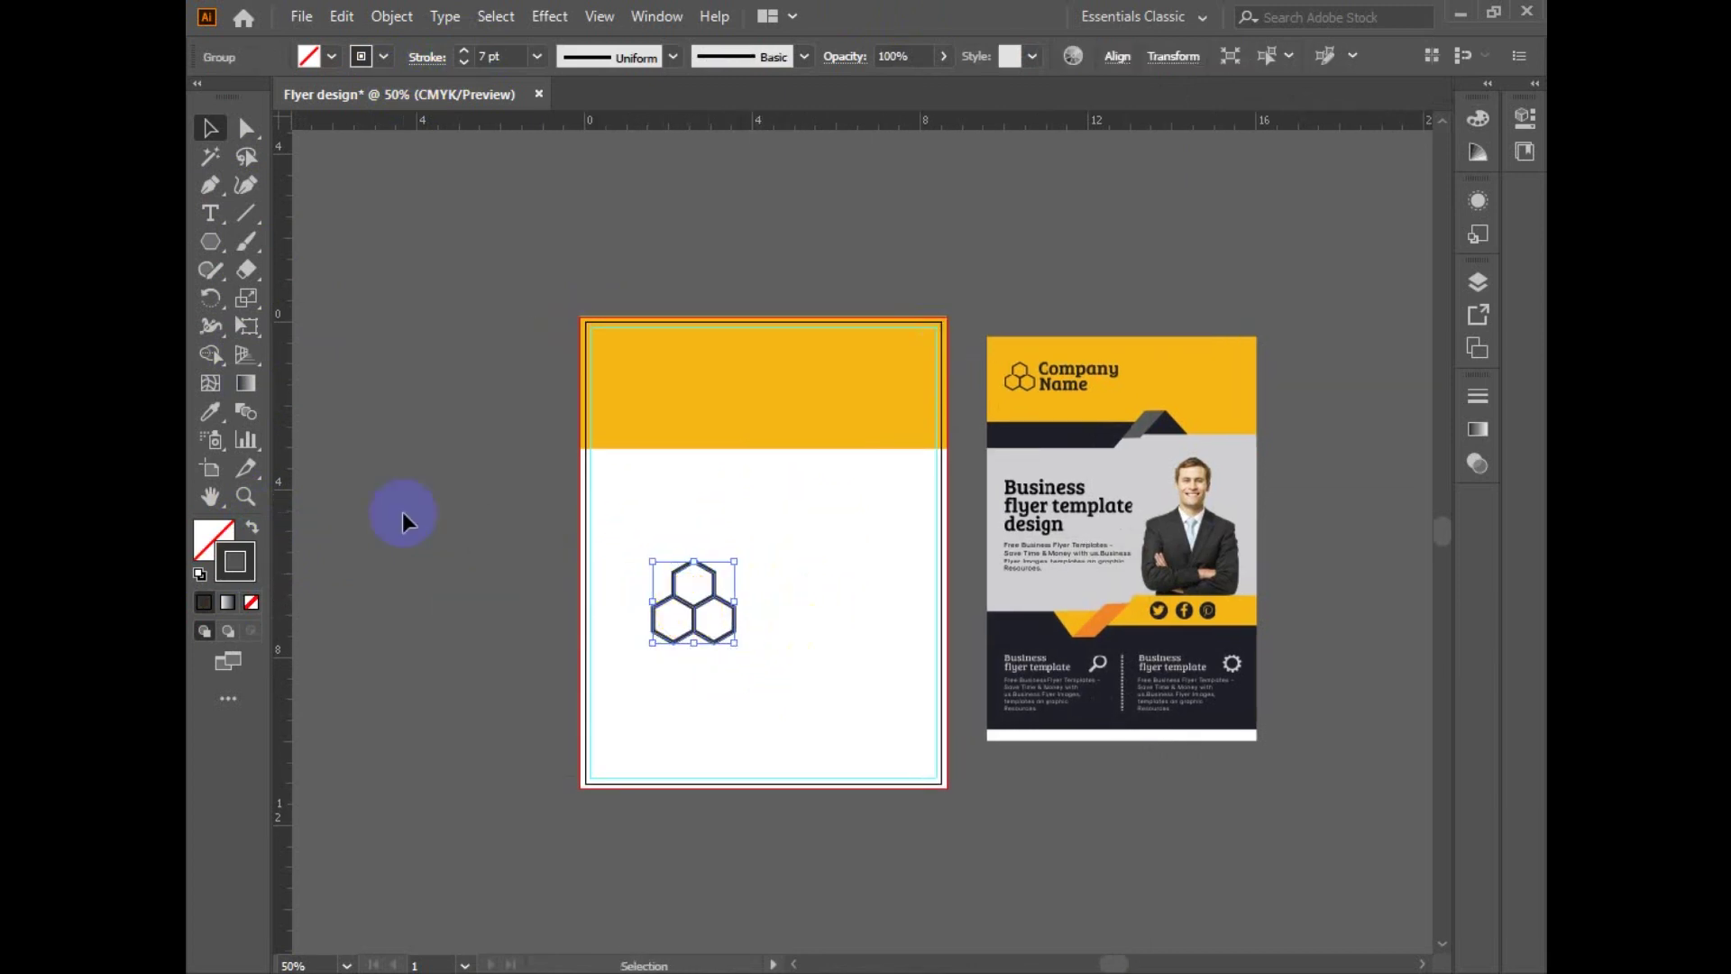
click(464, 52)
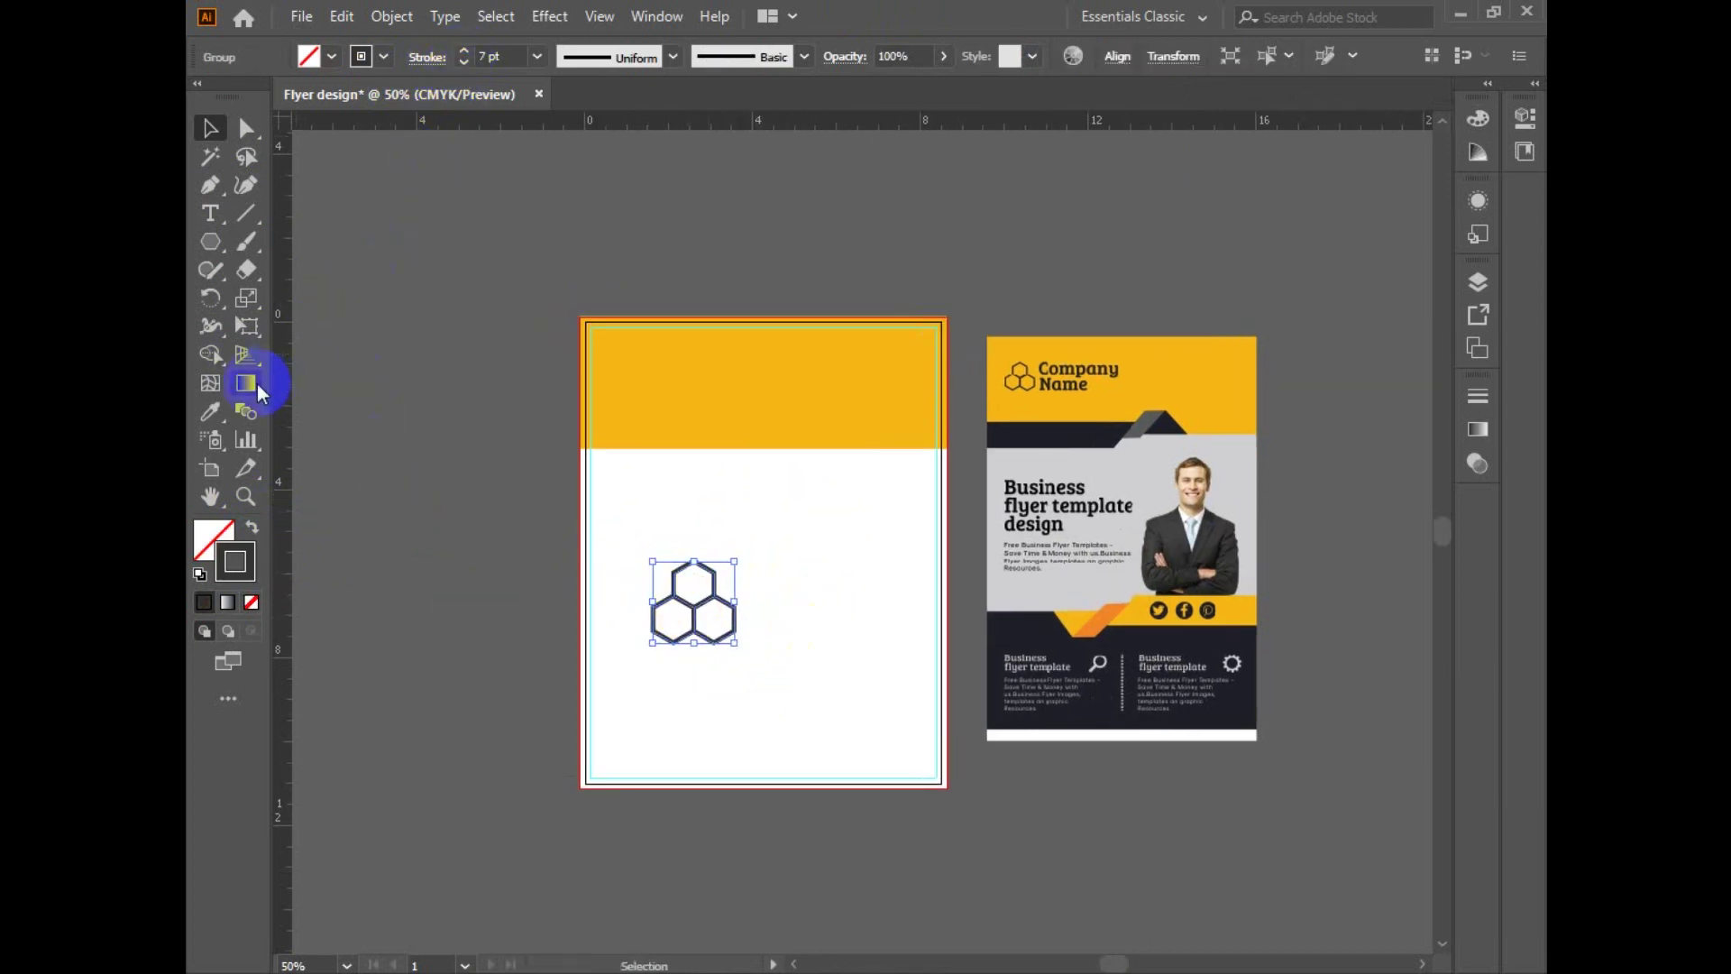
Step: Add the text "Company name" on two lines beside the hexagon logo
key(t)
click(812, 600)
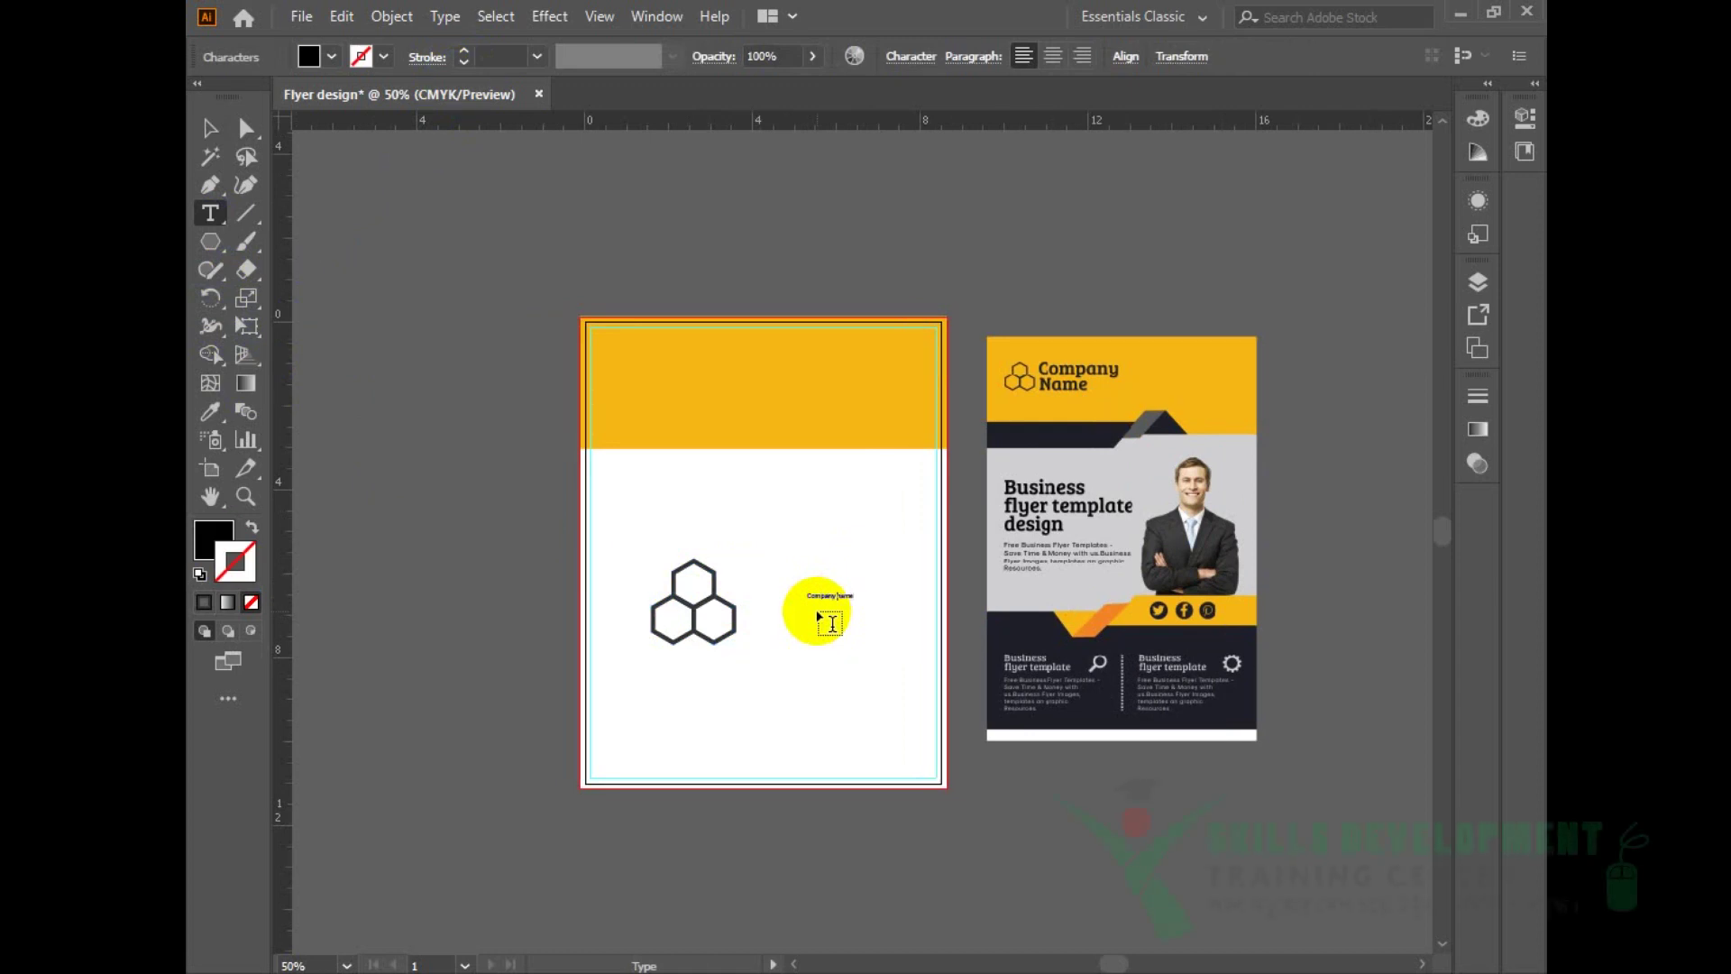
key(Return)
key(Escape)
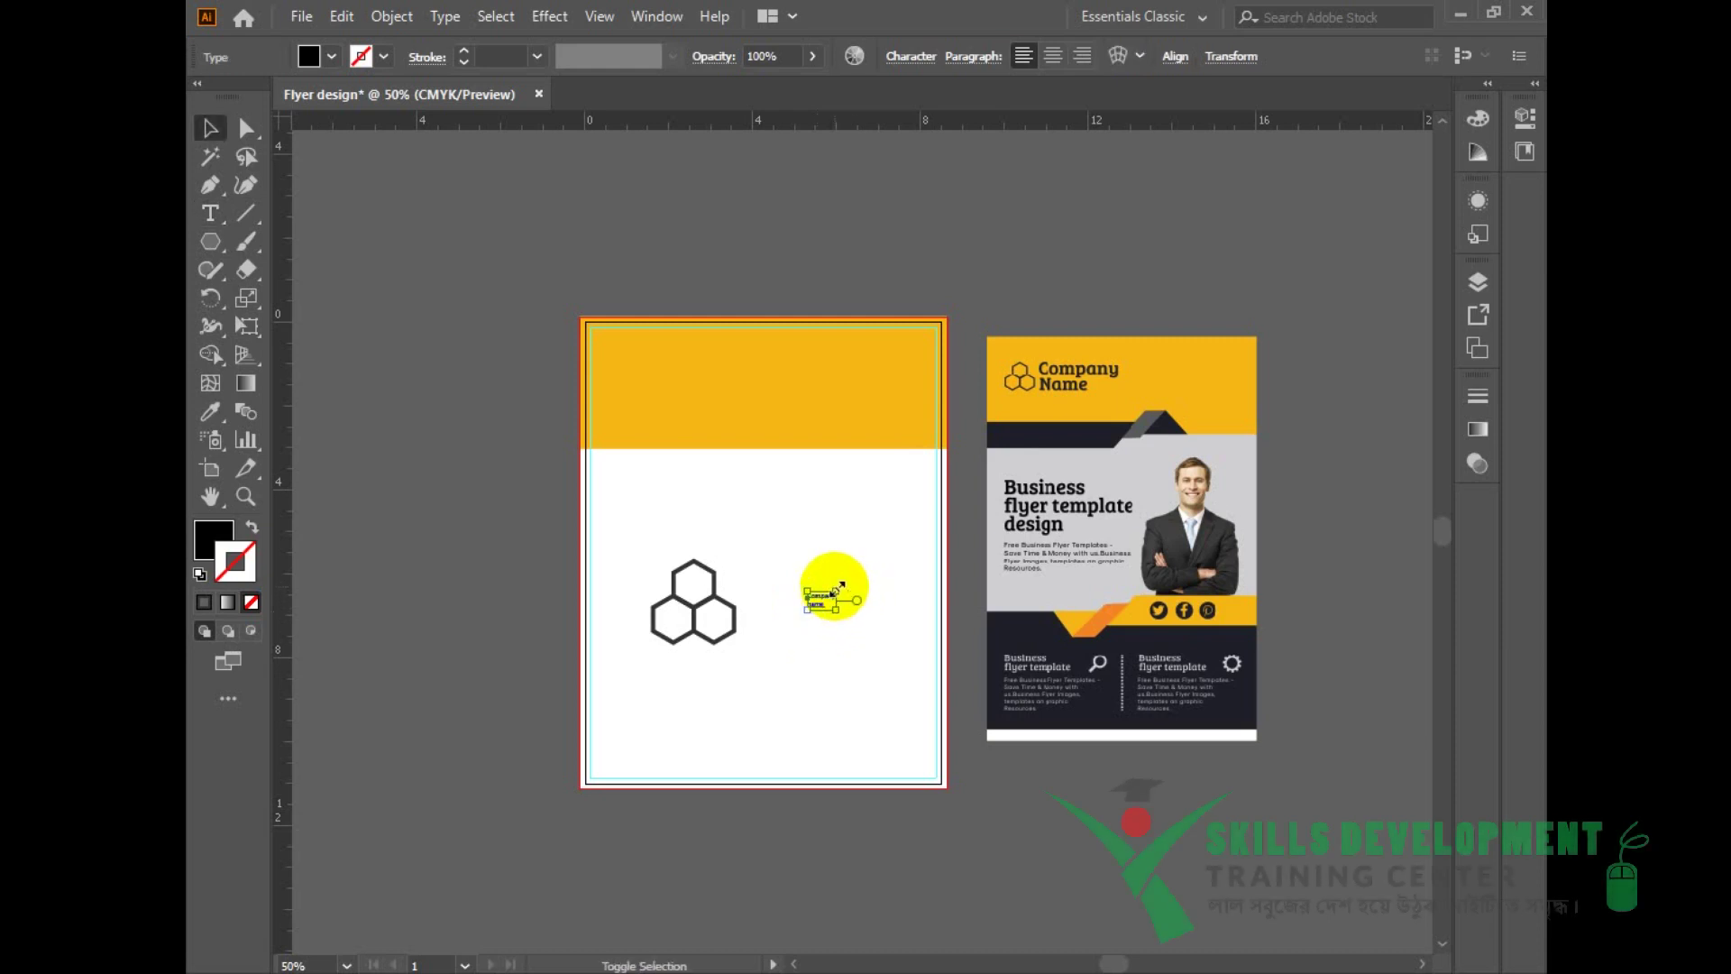
Step: Enlarge the company name text to about 74 pt and tighten its leading to about 63 pt
mouse_move(836, 589)
mouse_down()
mouse_move(976, 516)
mouse_move(849, 596)
mouse_up()
key(alt+Up)
key(alt+Up)
key(alt+Up)
key(alt+Up)
key(alt+Up)
key(alt+Up)
key(alt+Up)
key(alt+Up)
key(alt+Up)
key(alt+Up)
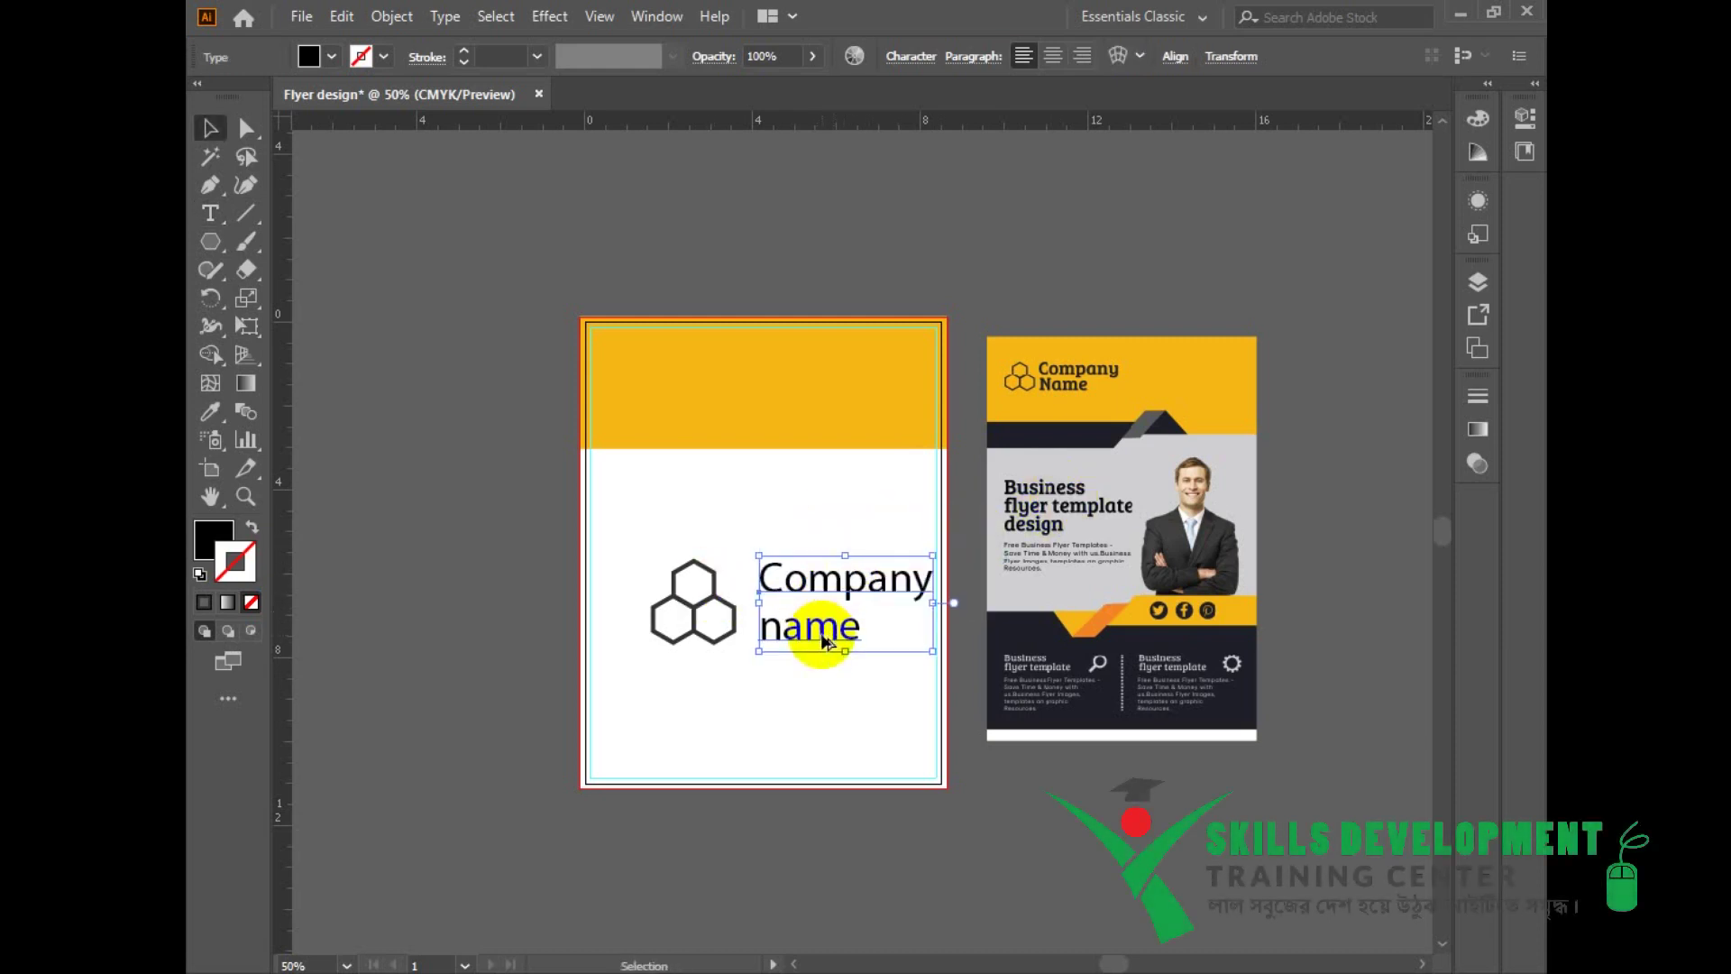
key(alt+Up)
Step: Set the font of the company name text to Lato Bold
key(ctrl+t)
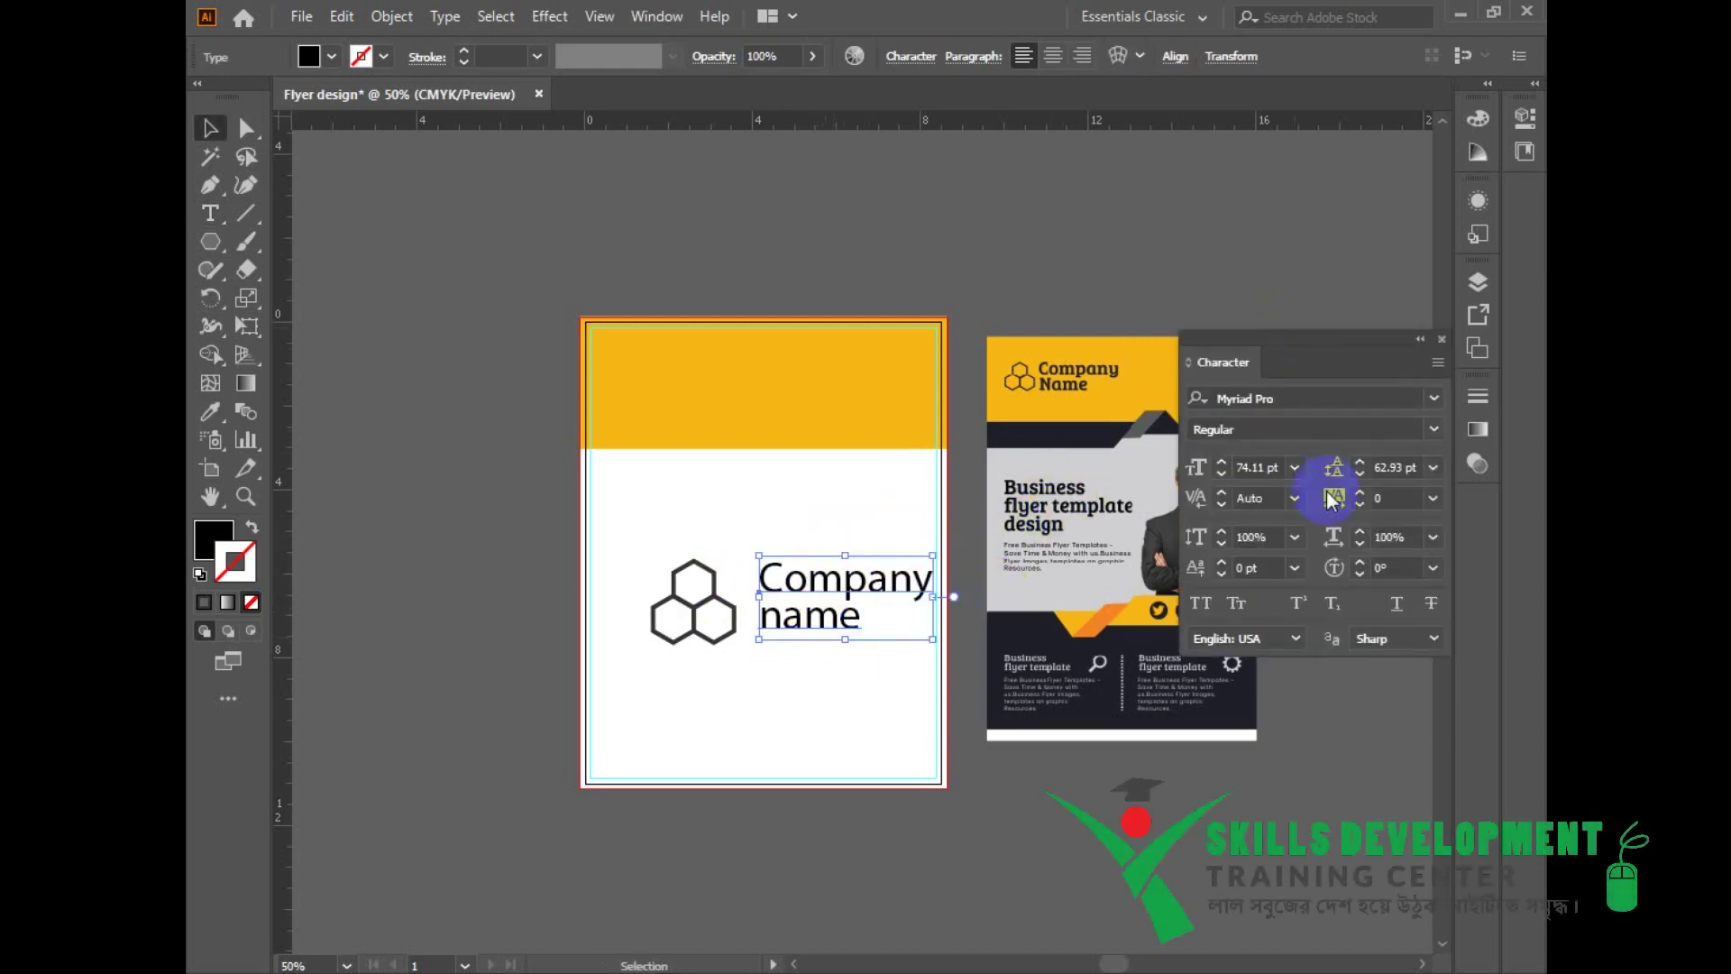
drag(1367, 357, 1358, 319)
click(1428, 361)
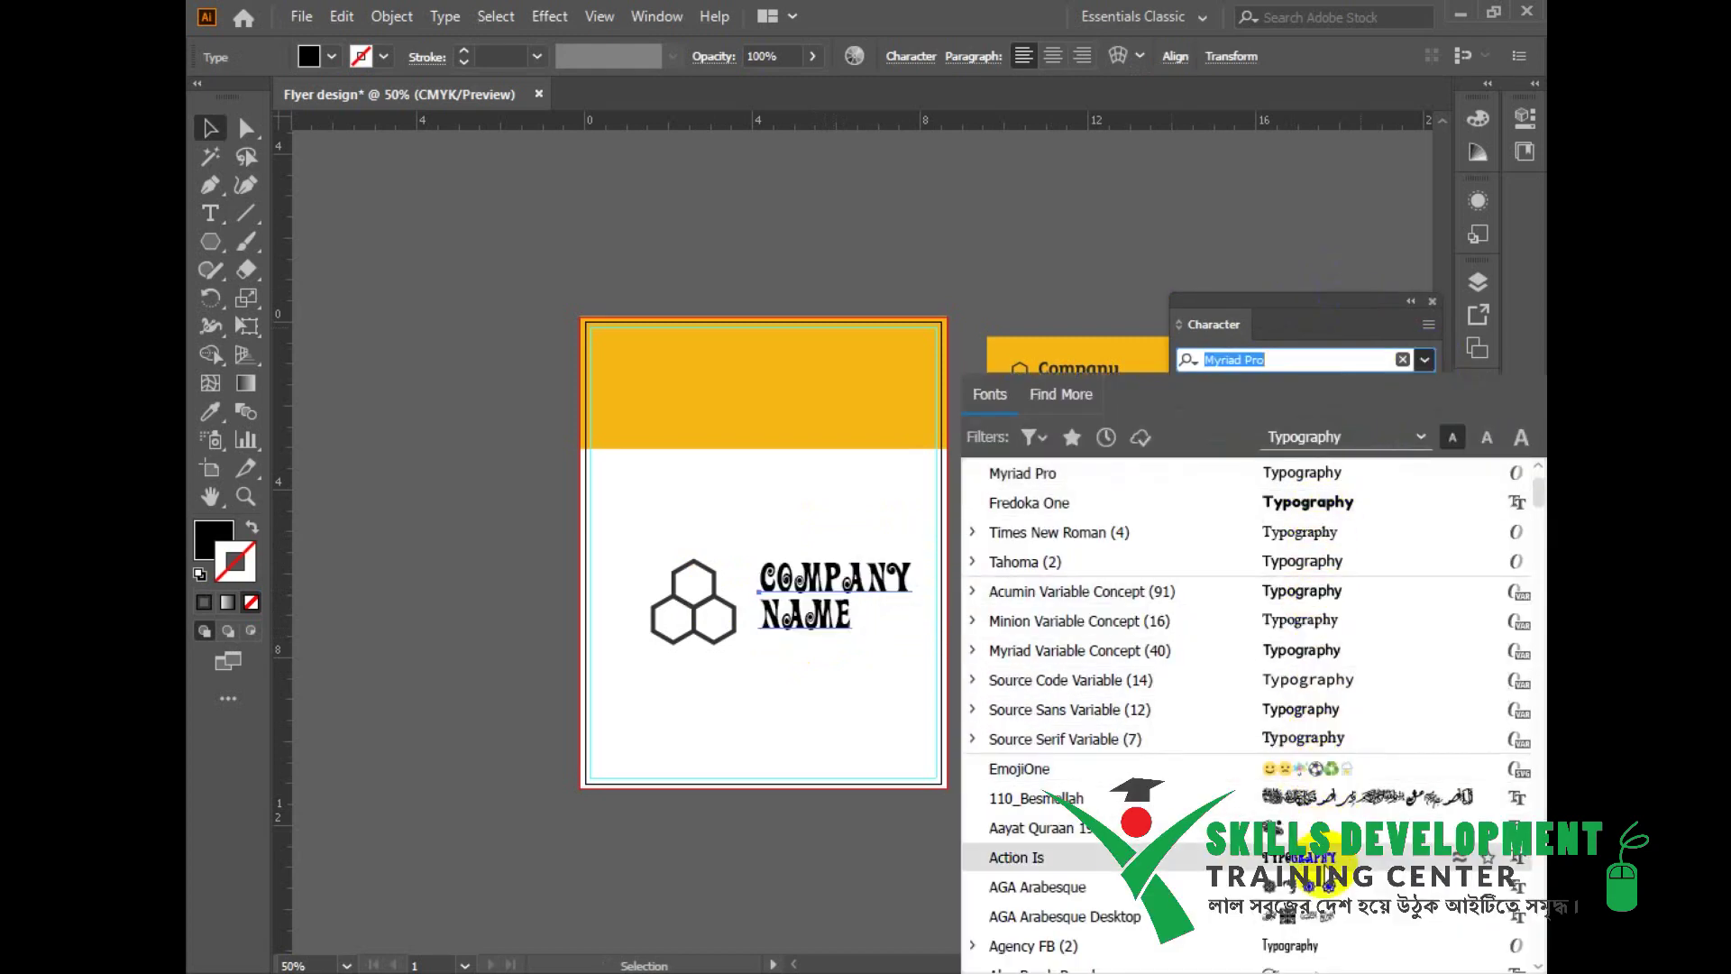
scroll(1319, 401, down, 5)
text(lat)
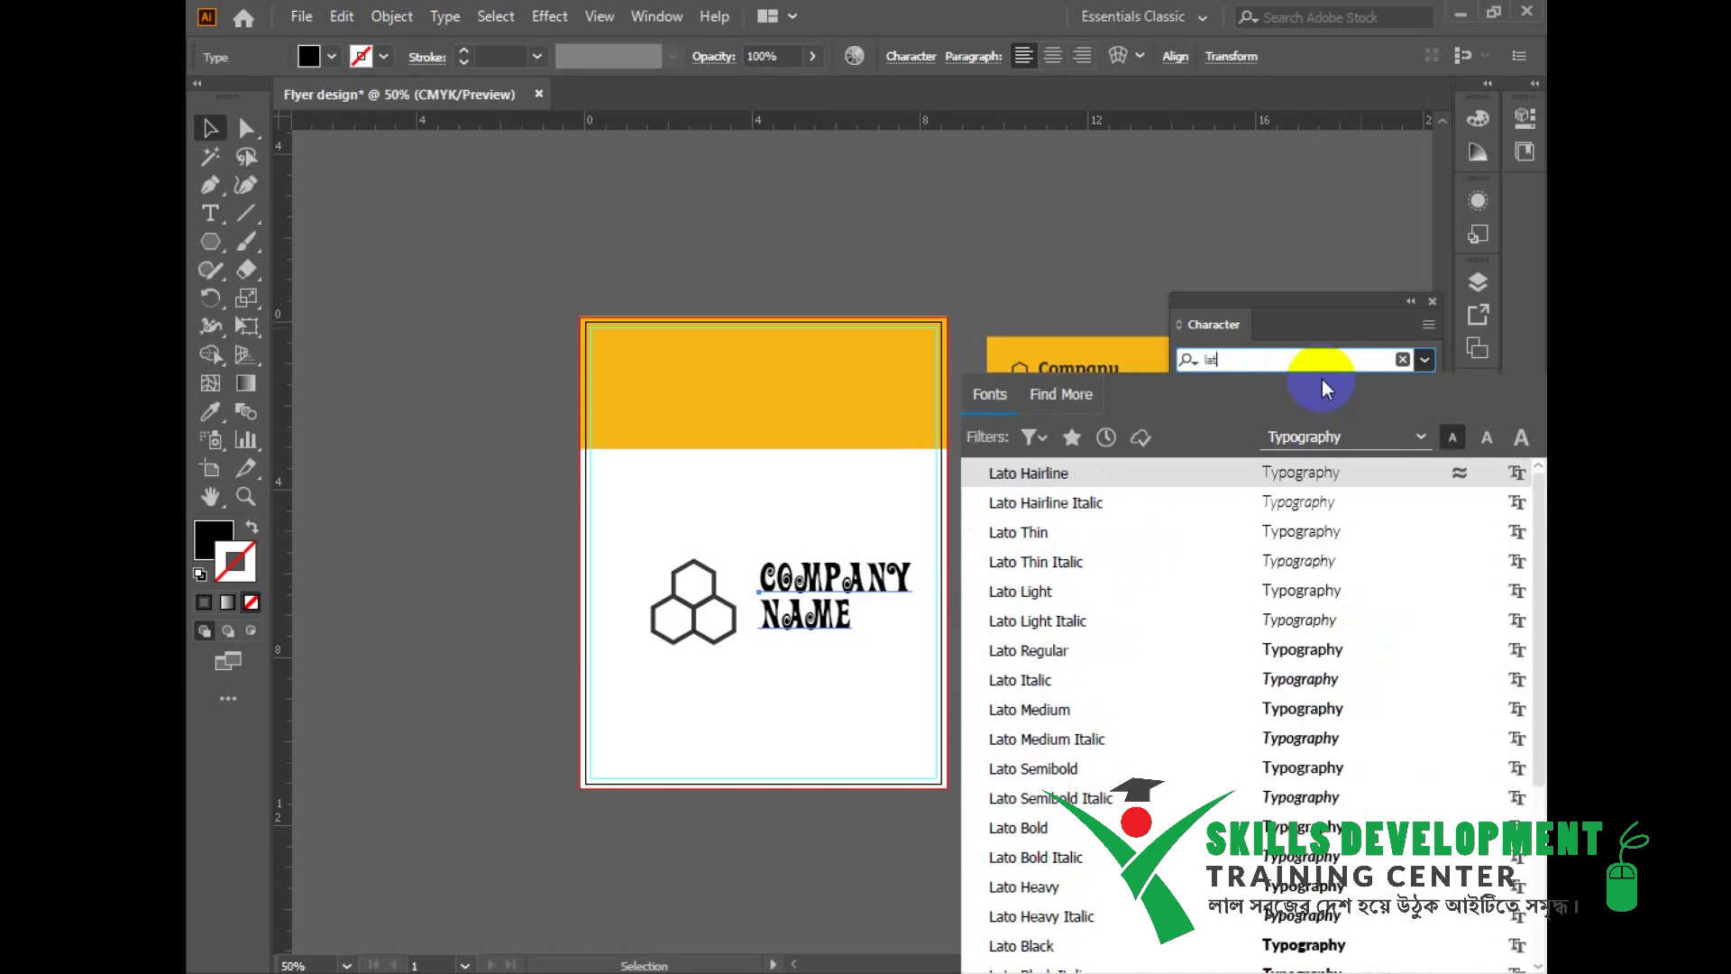
click(1019, 826)
Step: Scale the hexagon logo and company name down together, with the text at about 42 pt, and place them in the yellow header's upper-left area
drag(688, 541, 839, 582)
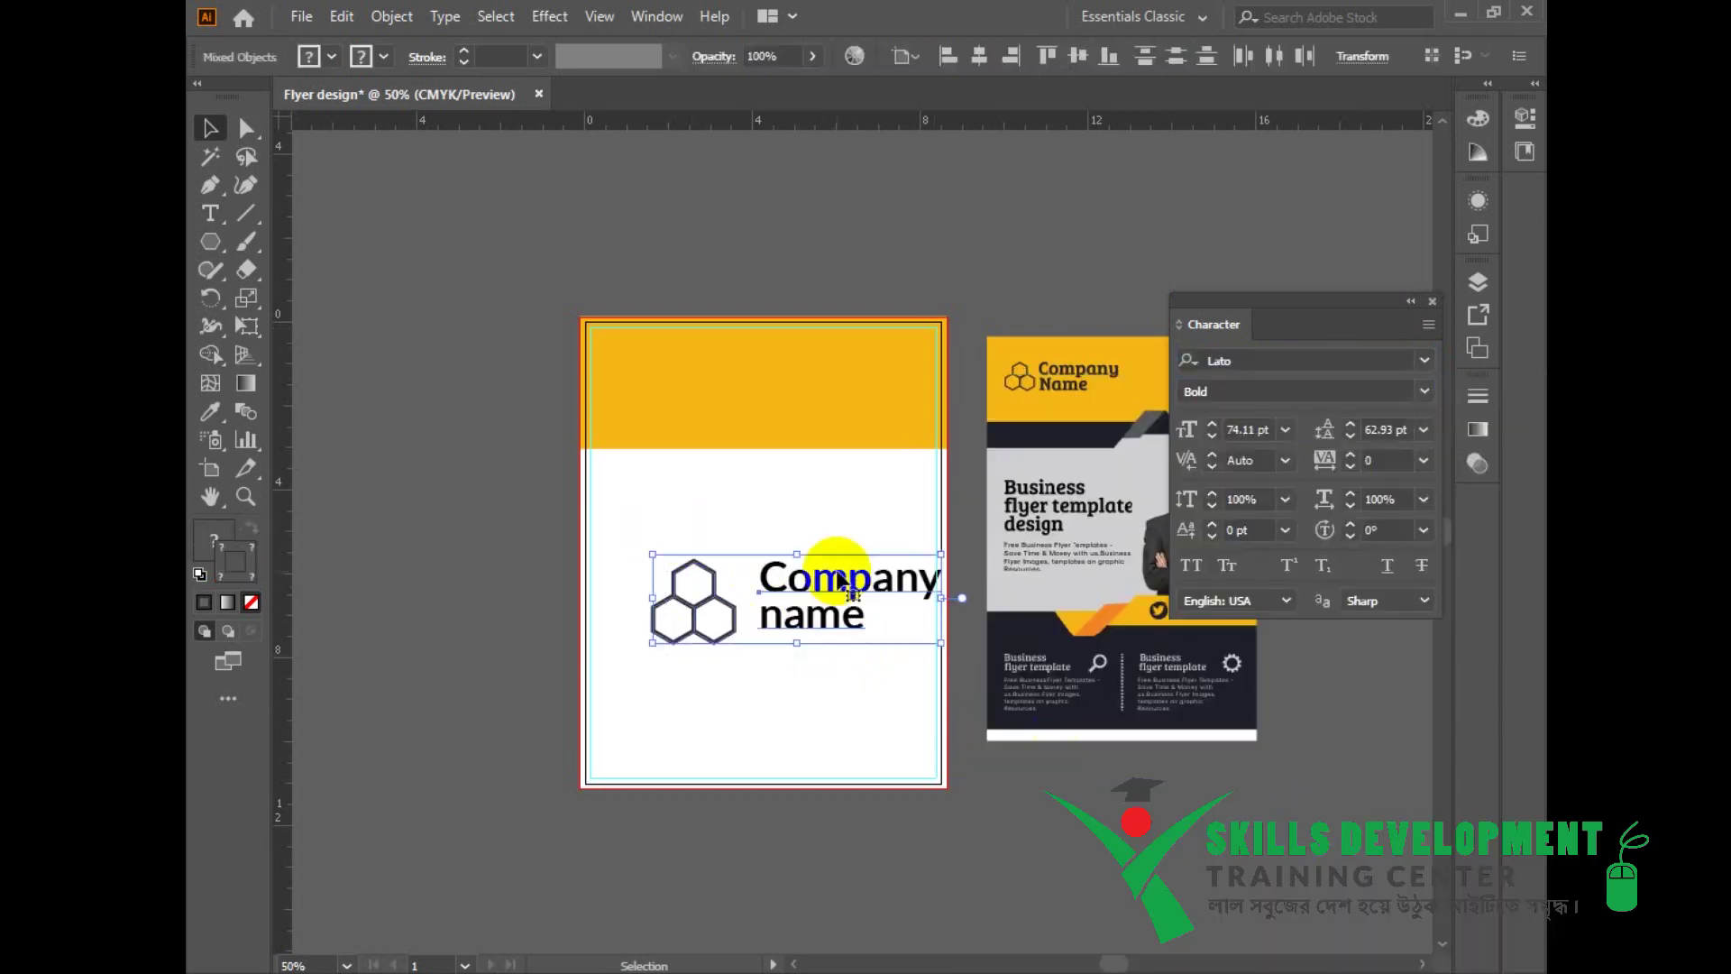
drag(940, 643, 712, 379)
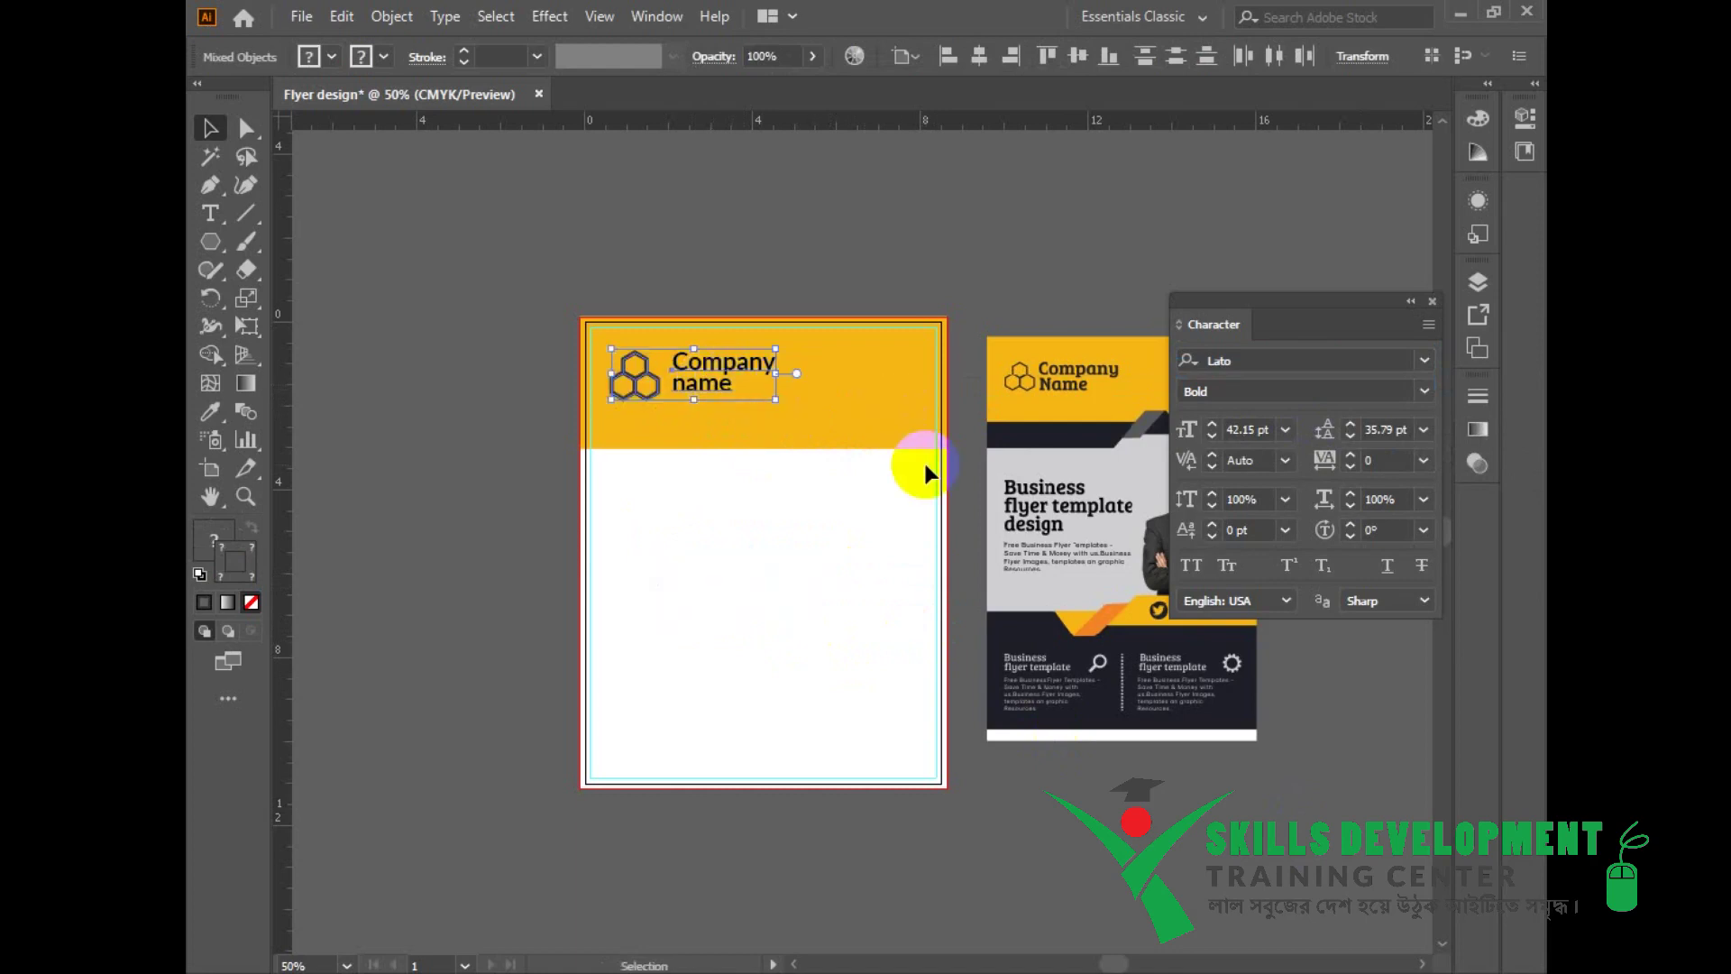
click(924, 460)
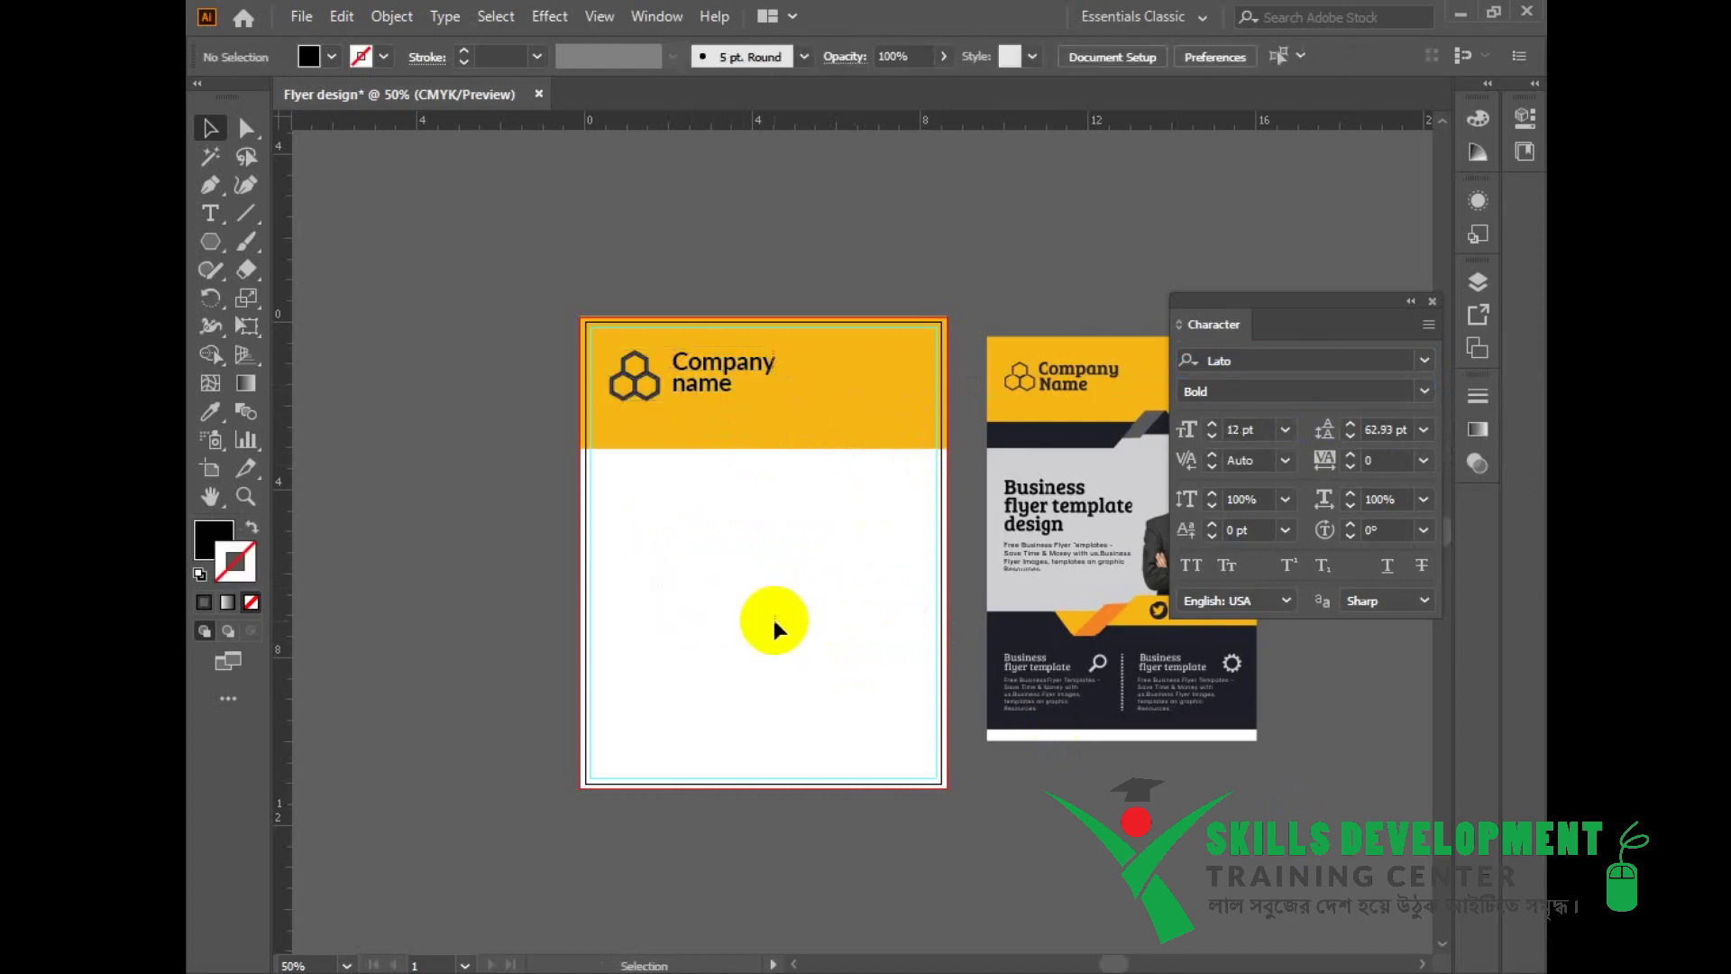
click(645, 386)
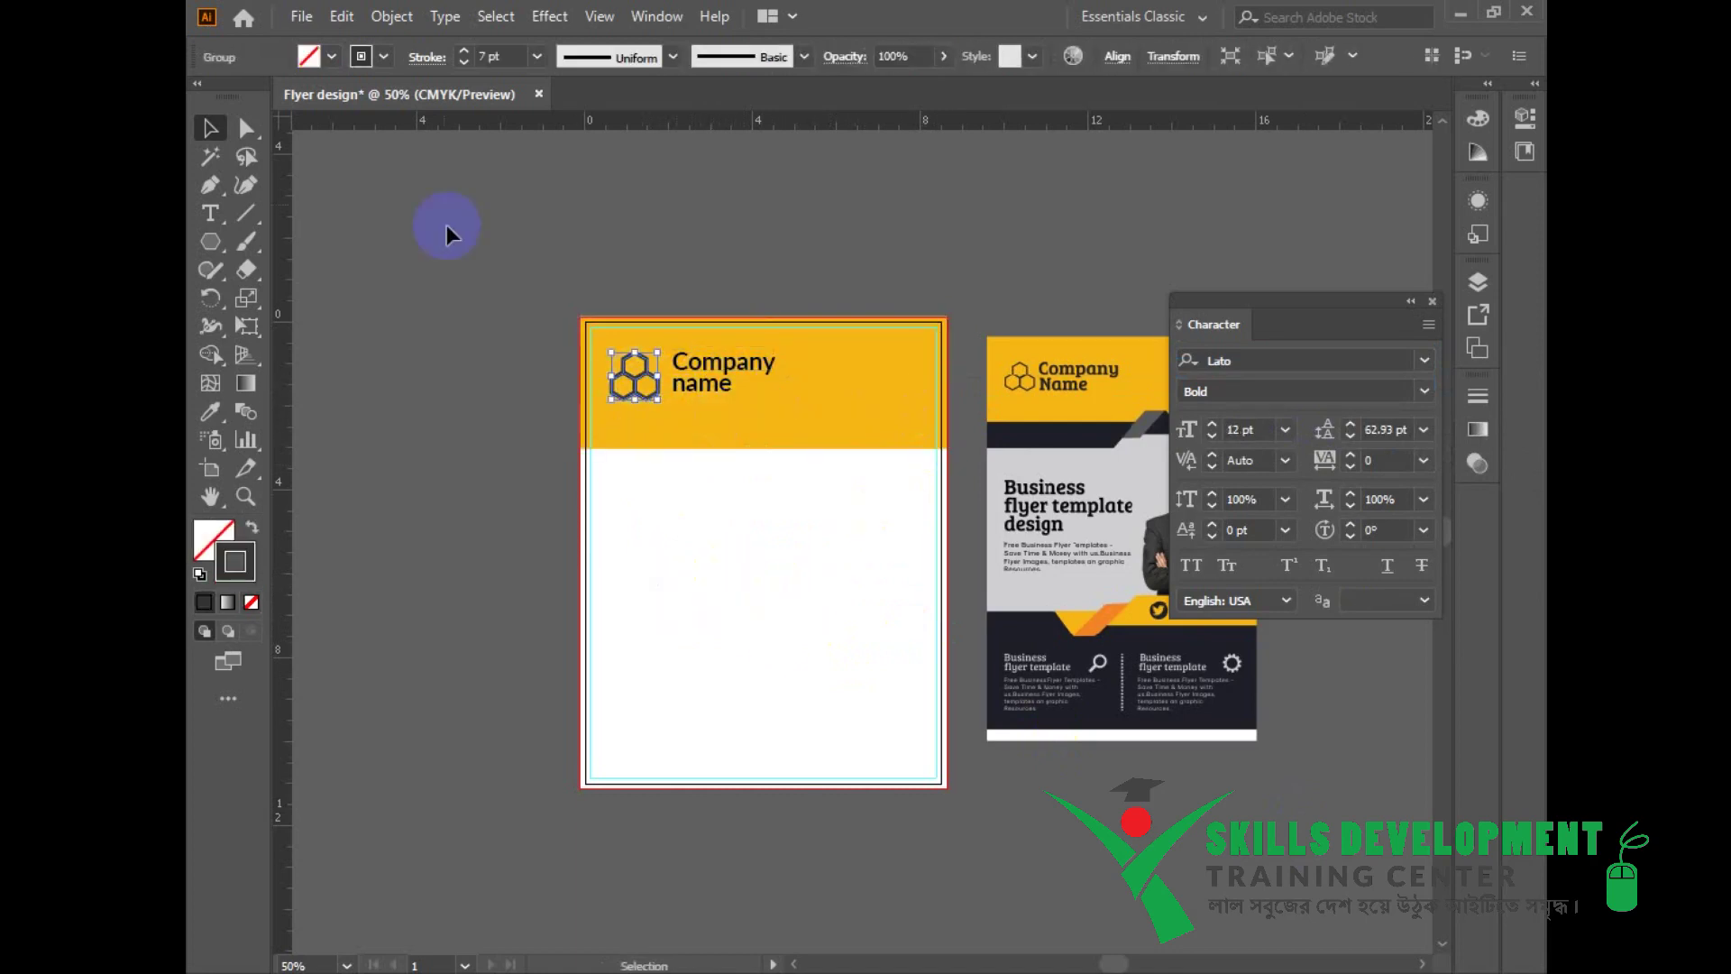
click(734, 359)
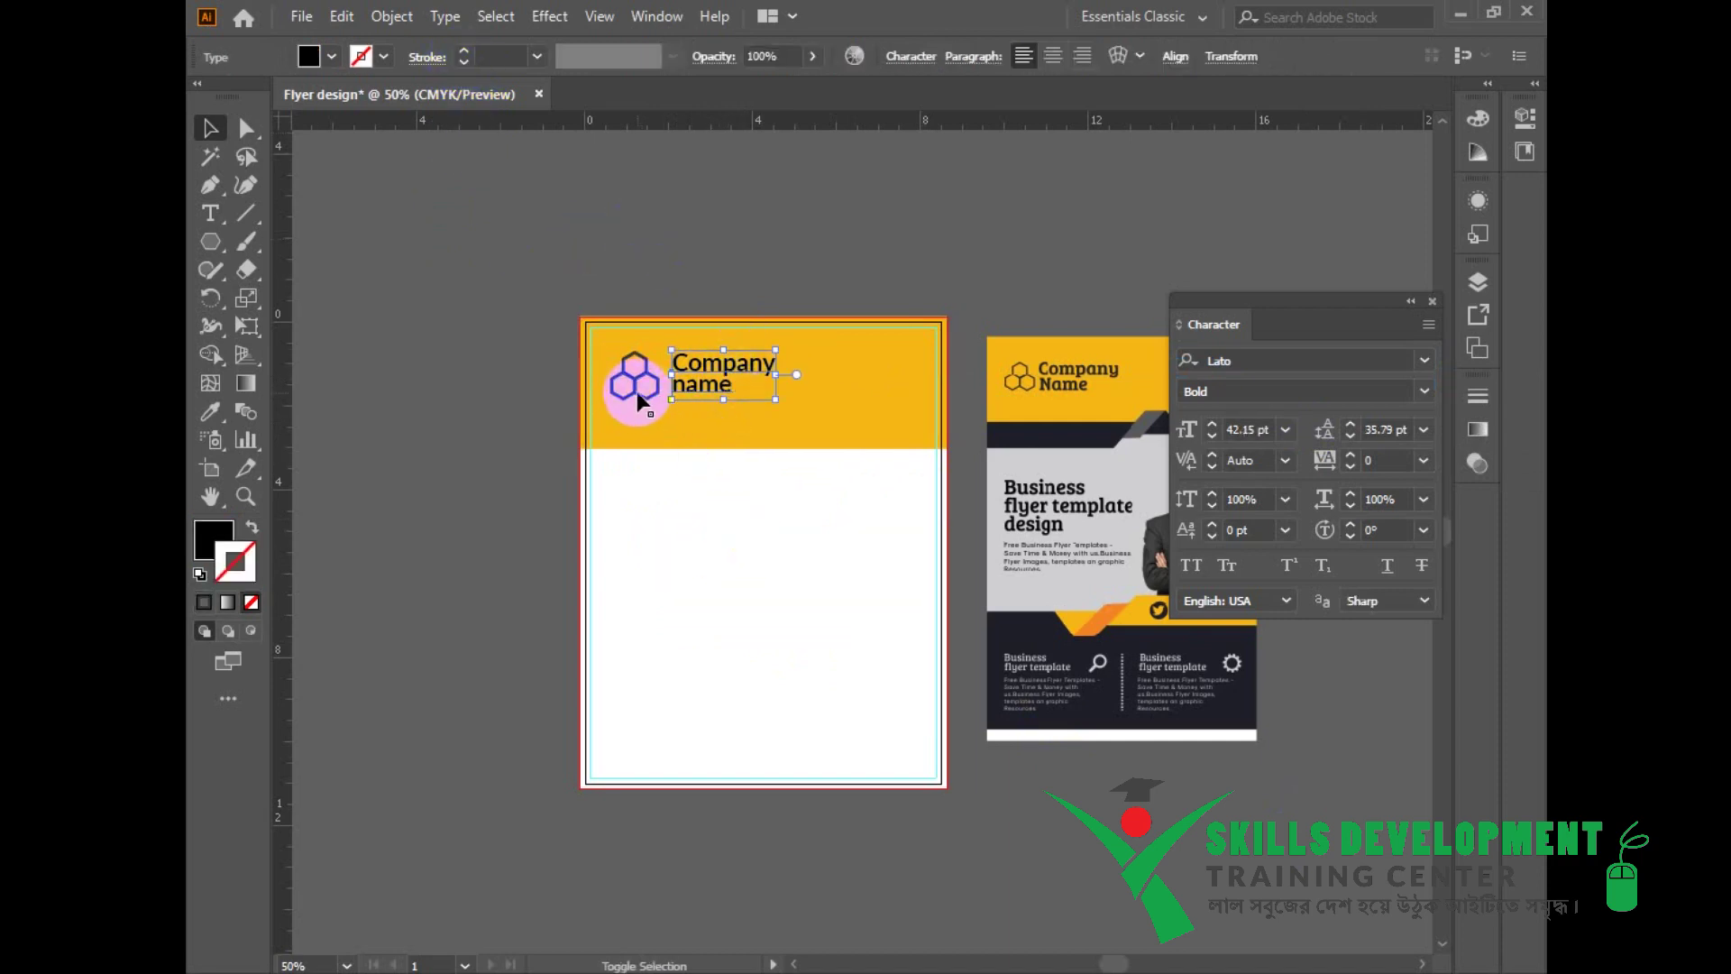
click(824, 624)
Step: Draw a thin black band from the left bleed edge to past mid-page, overlapping the lower edge of the yellow header
drag(824, 624, 665, 569)
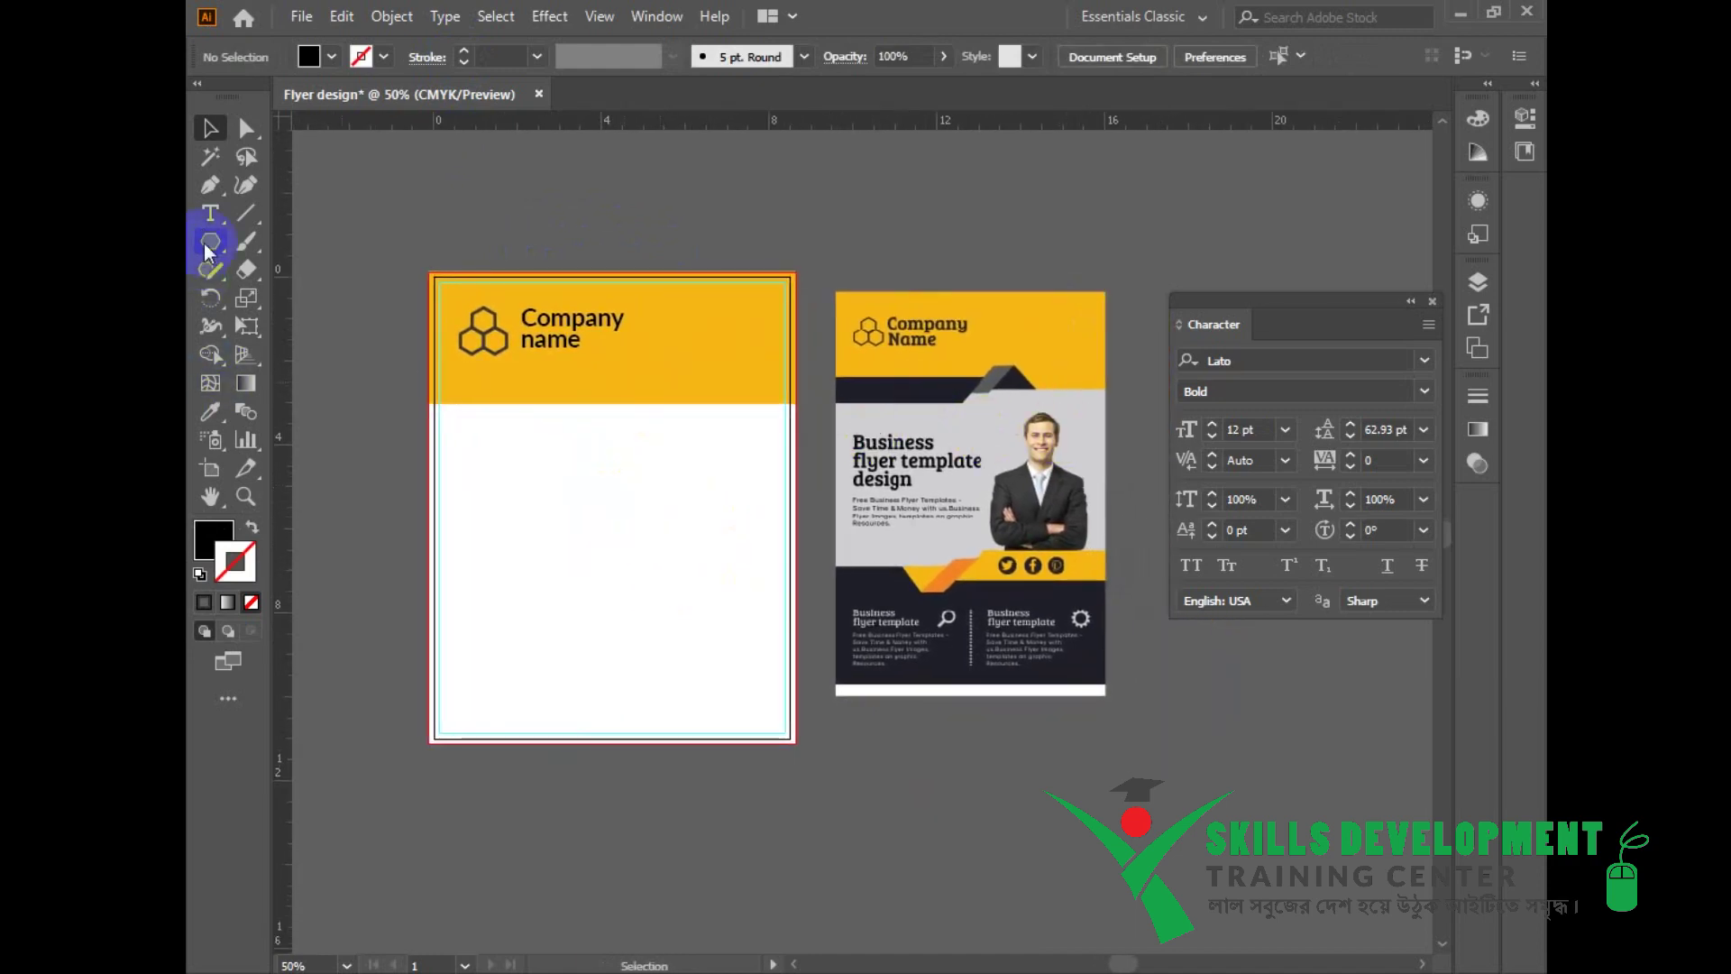
drag(209, 252, 258, 241)
ctrl+click(631, 414)
drag(846, 532, 639, 489)
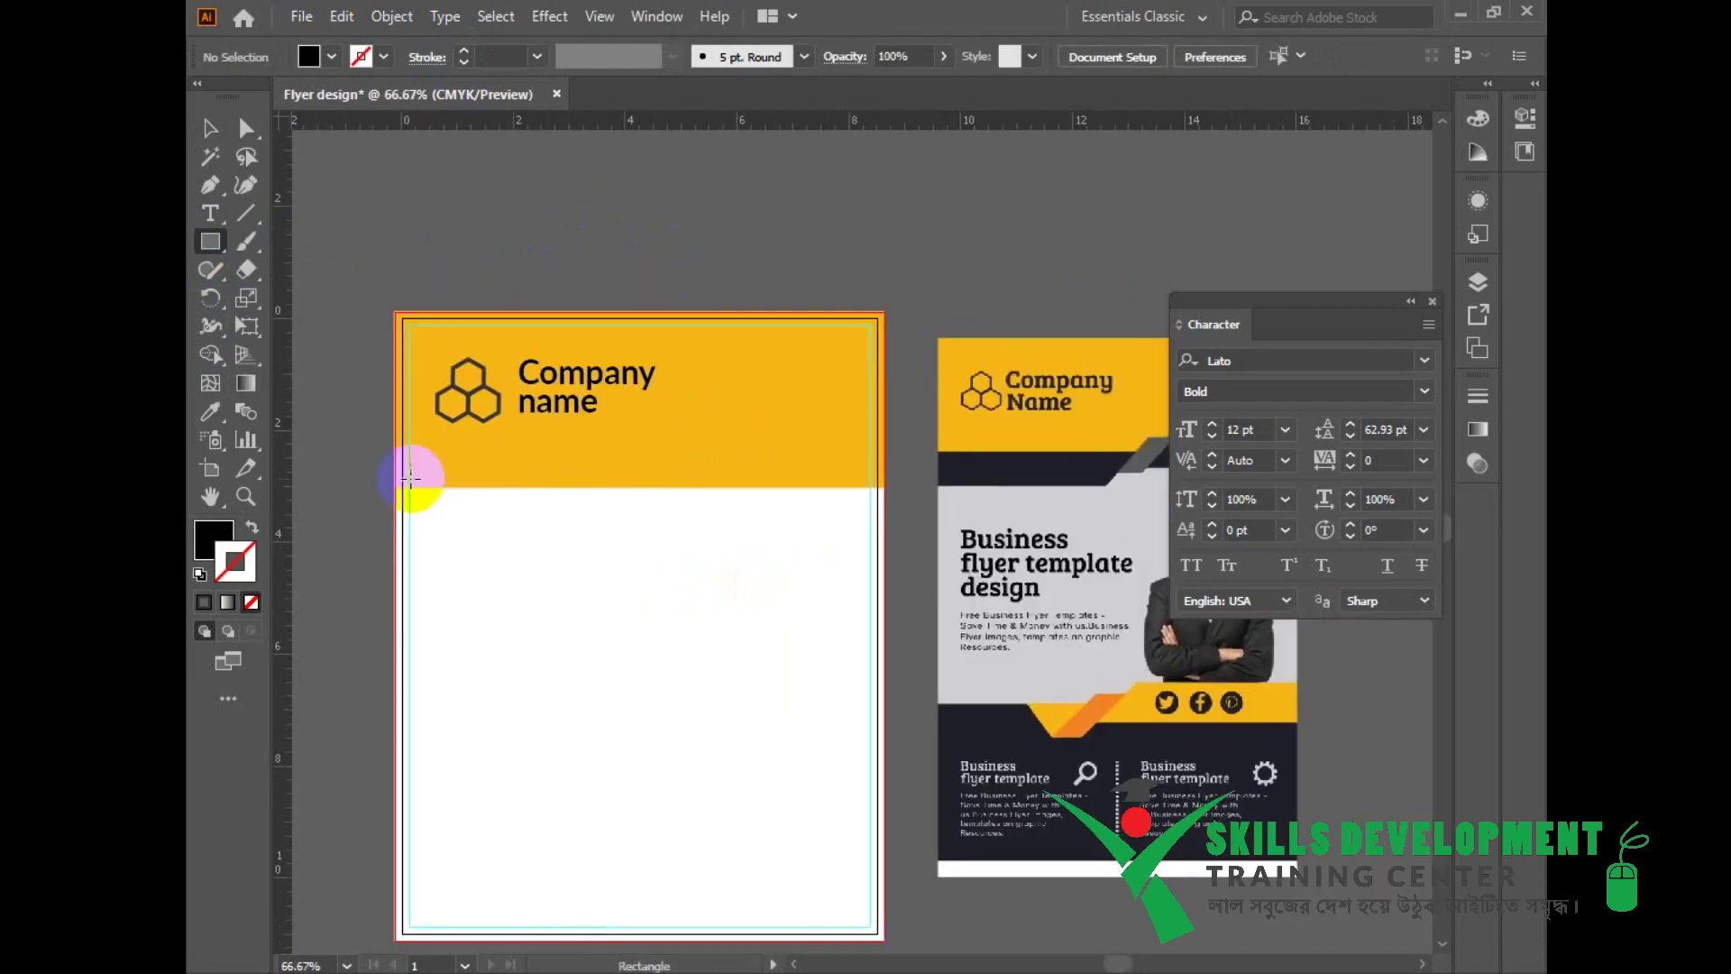
drag(410, 479, 675, 506)
Step: Slant the right end of the black band by moving its lower-right corner point inward
click(246, 130)
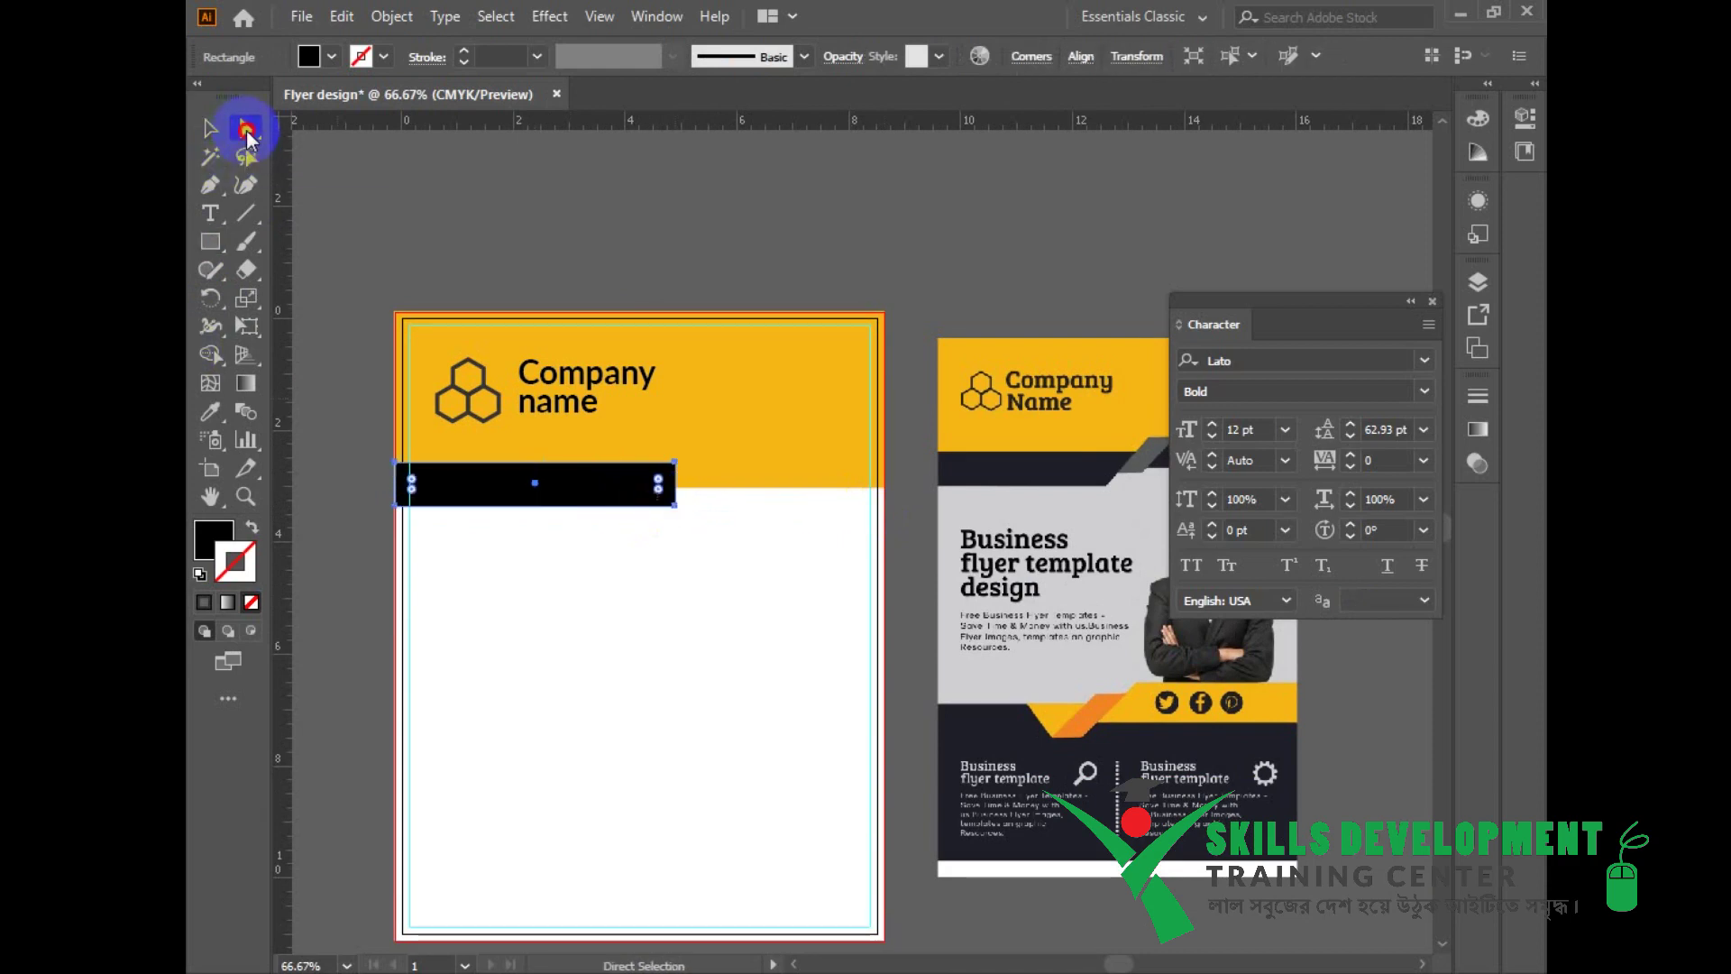
click(679, 570)
click(674, 506)
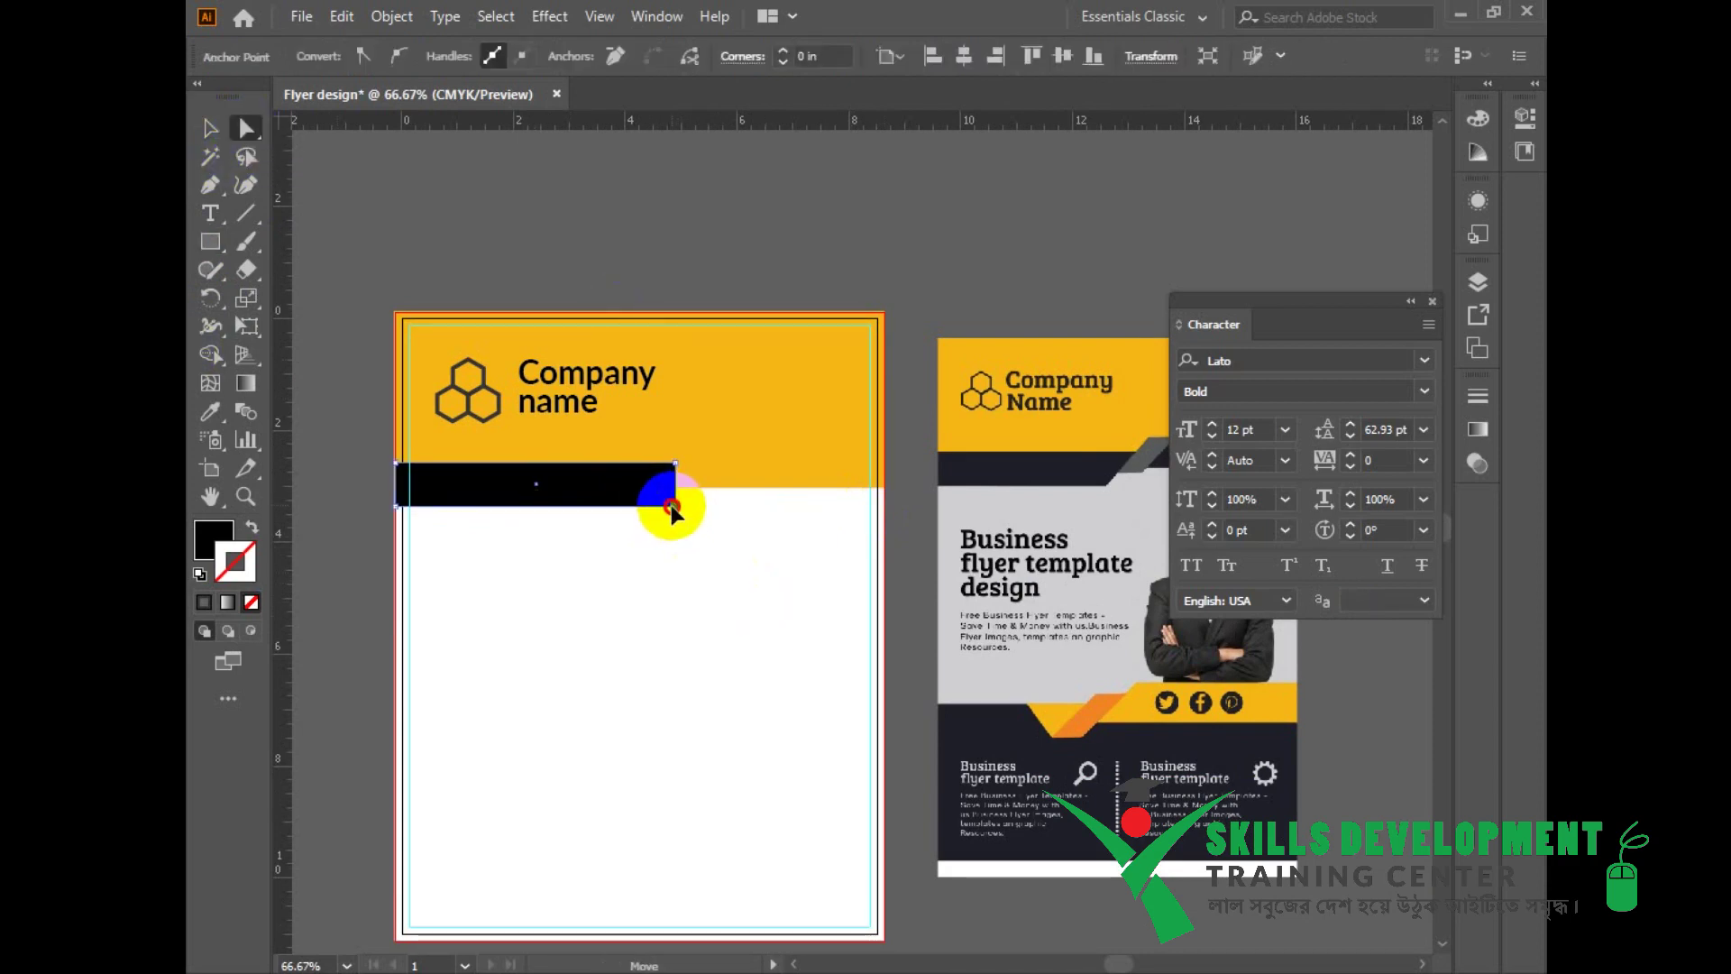
drag(672, 508, 633, 506)
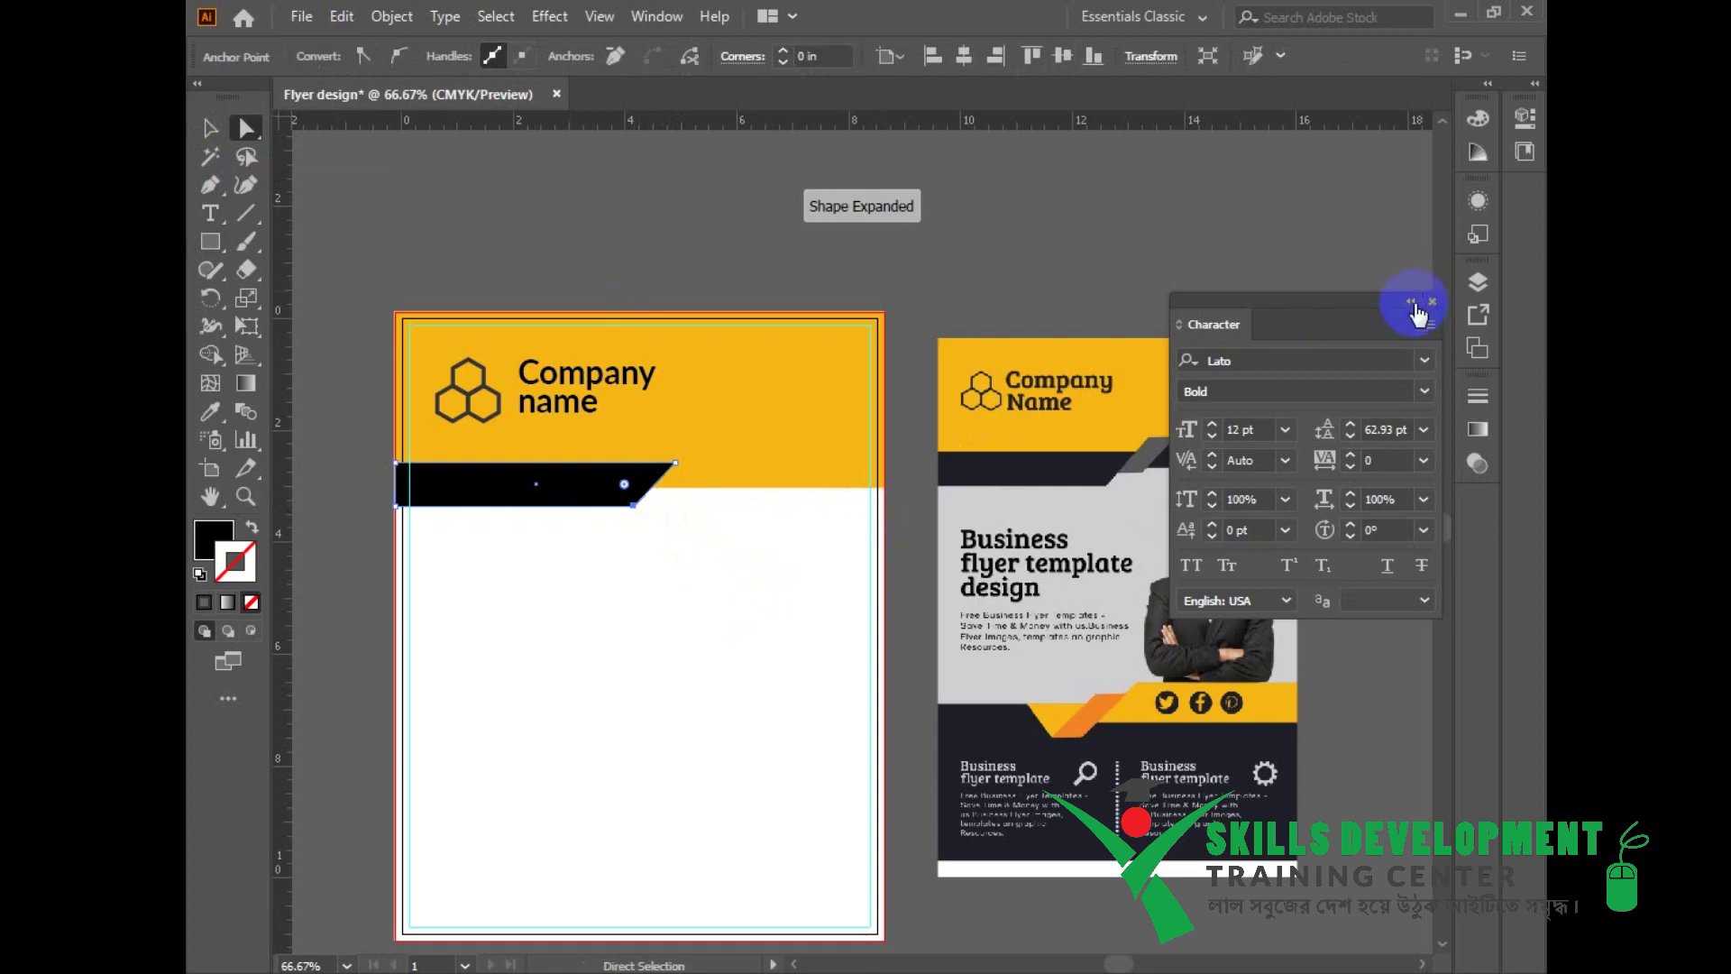
click(1413, 303)
Step: Draw a narrow vertical black rectangle rising from the slanted end of the black band into the header
mouse_move(752, 506)
mouse_down()
mouse_move(667, 494)
mouse_move(675, 593)
mouse_move(625, 480)
mouse_up()
click(210, 129)
click(211, 241)
ctrl+click(653, 522)
ctrl+click(653, 522)
drag(981, 501, 660, 619)
ctrl+alt+click(853, 581)
drag(879, 592, 686, 605)
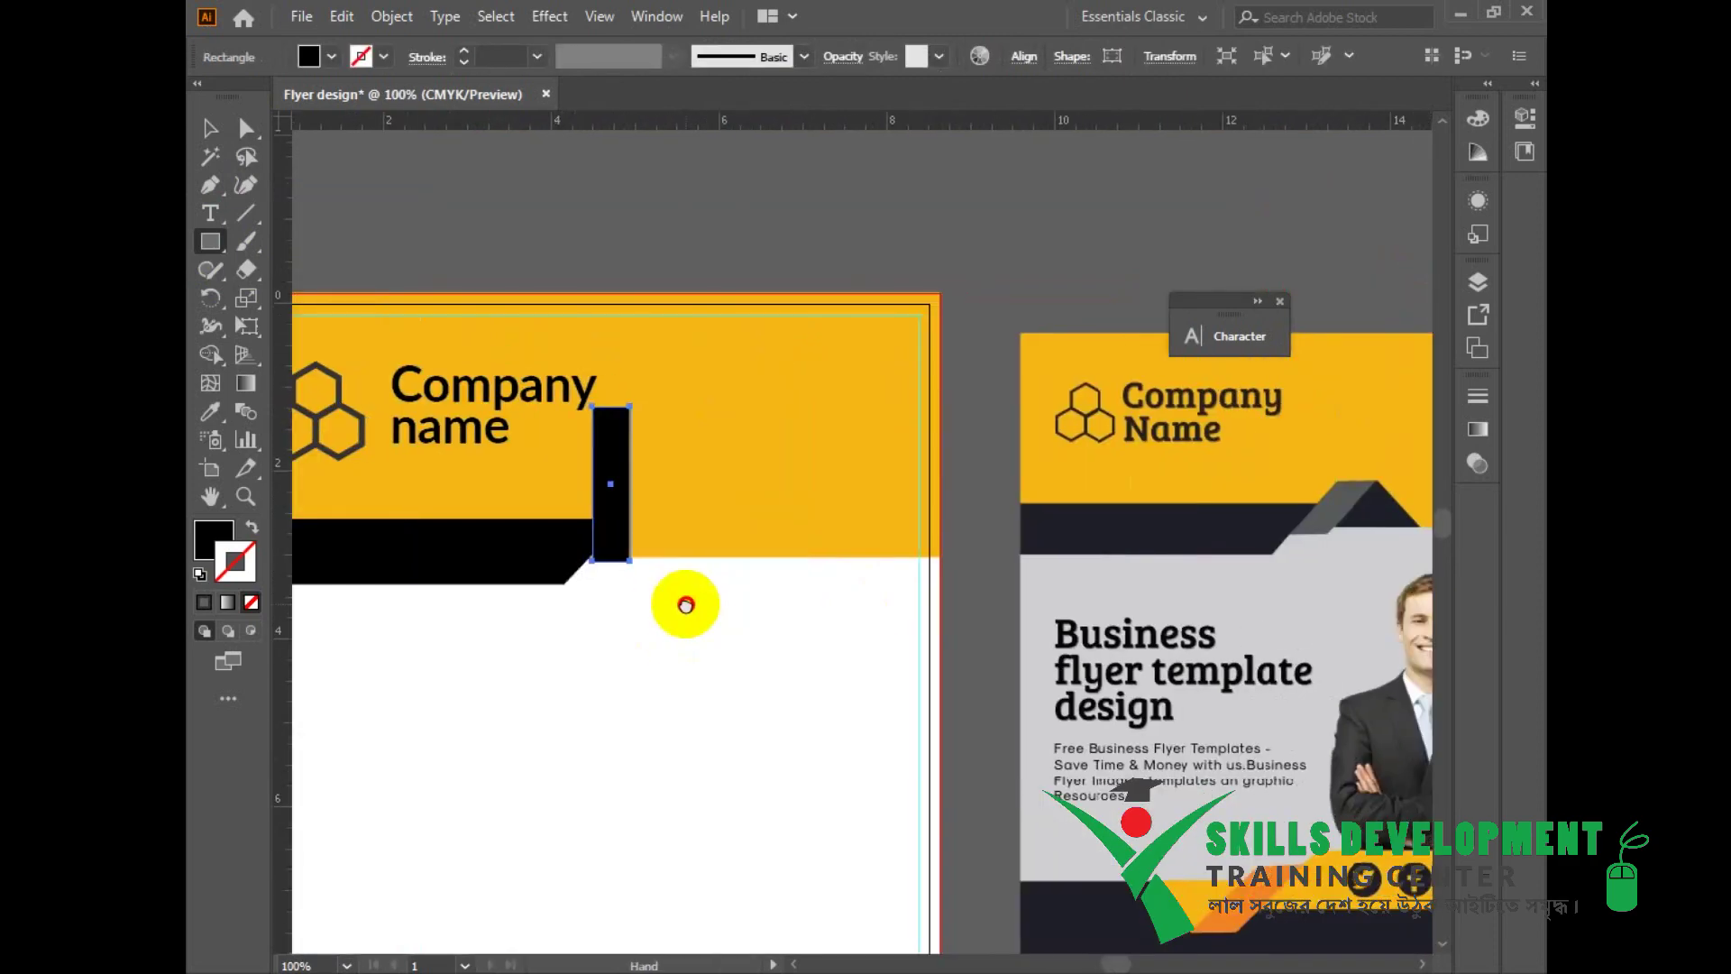
Step: Rotate the narrow black rectangle 45° clockwise and place it alongside the band's slanted end
click(212, 131)
click(542, 514)
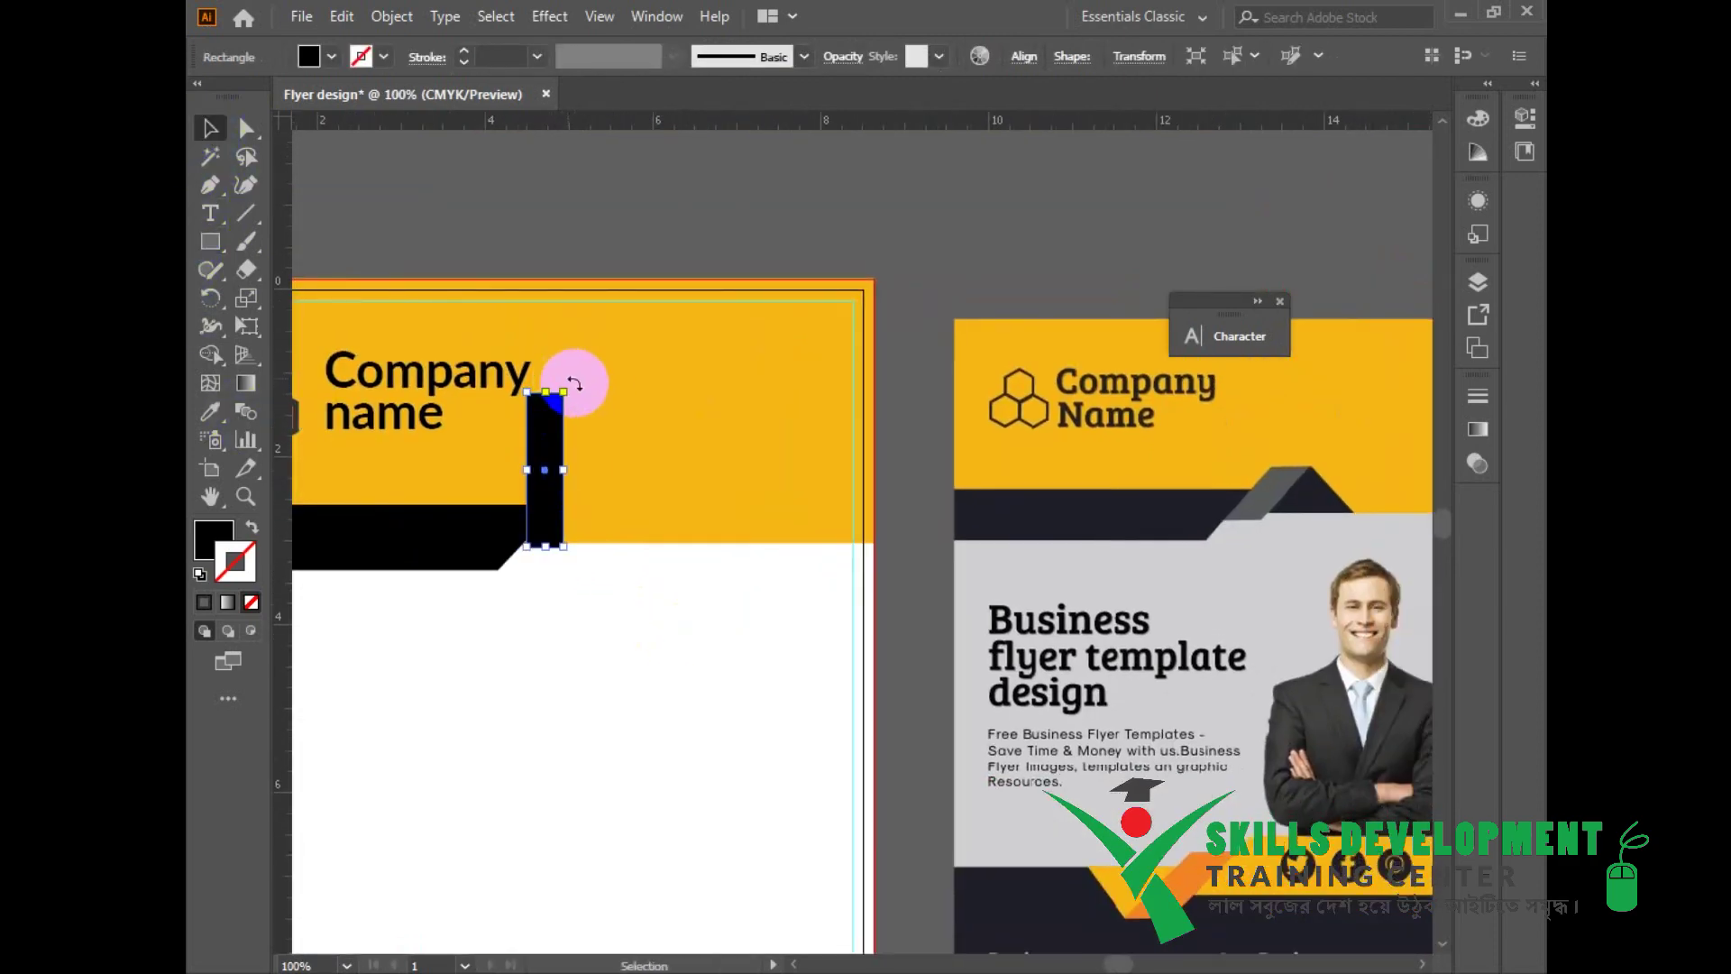
drag(568, 379, 667, 458)
drag(634, 523, 643, 554)
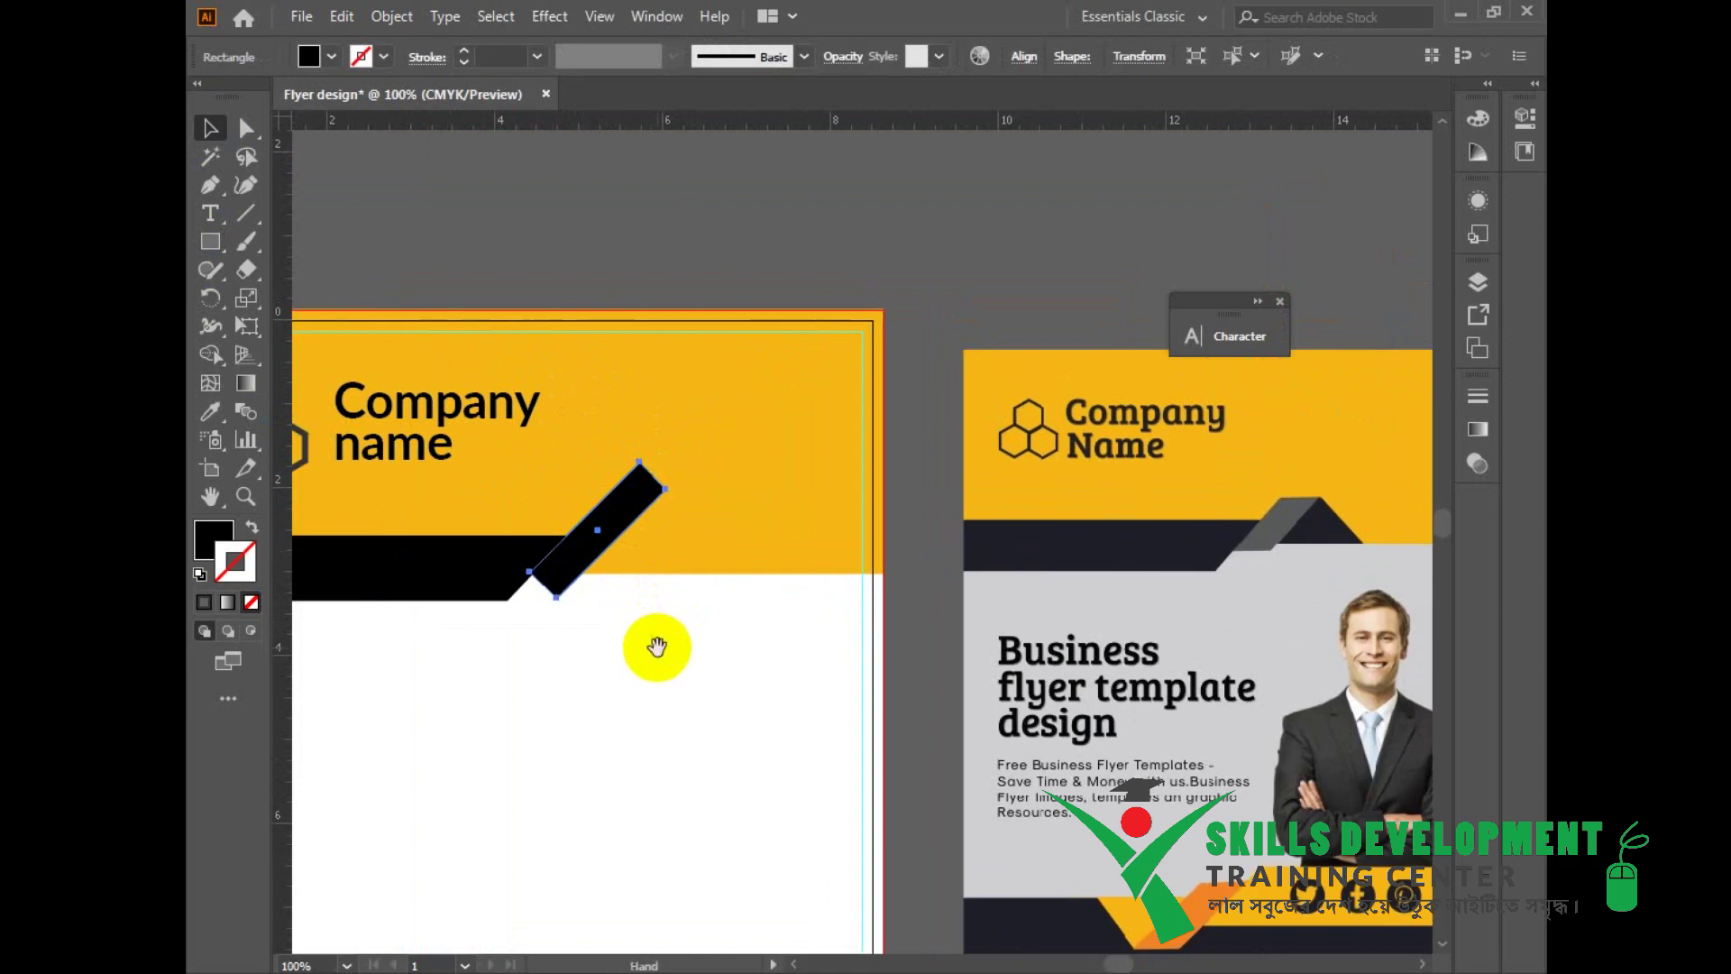
drag(658, 647, 655, 673)
click(646, 623)
drag(613, 570, 585, 545)
key(ctrl+z)
Step: Fine-tune the tilted black strip so that it runs parallel to the band's slanted end
click(641, 691)
click(618, 546)
drag(677, 516, 672, 523)
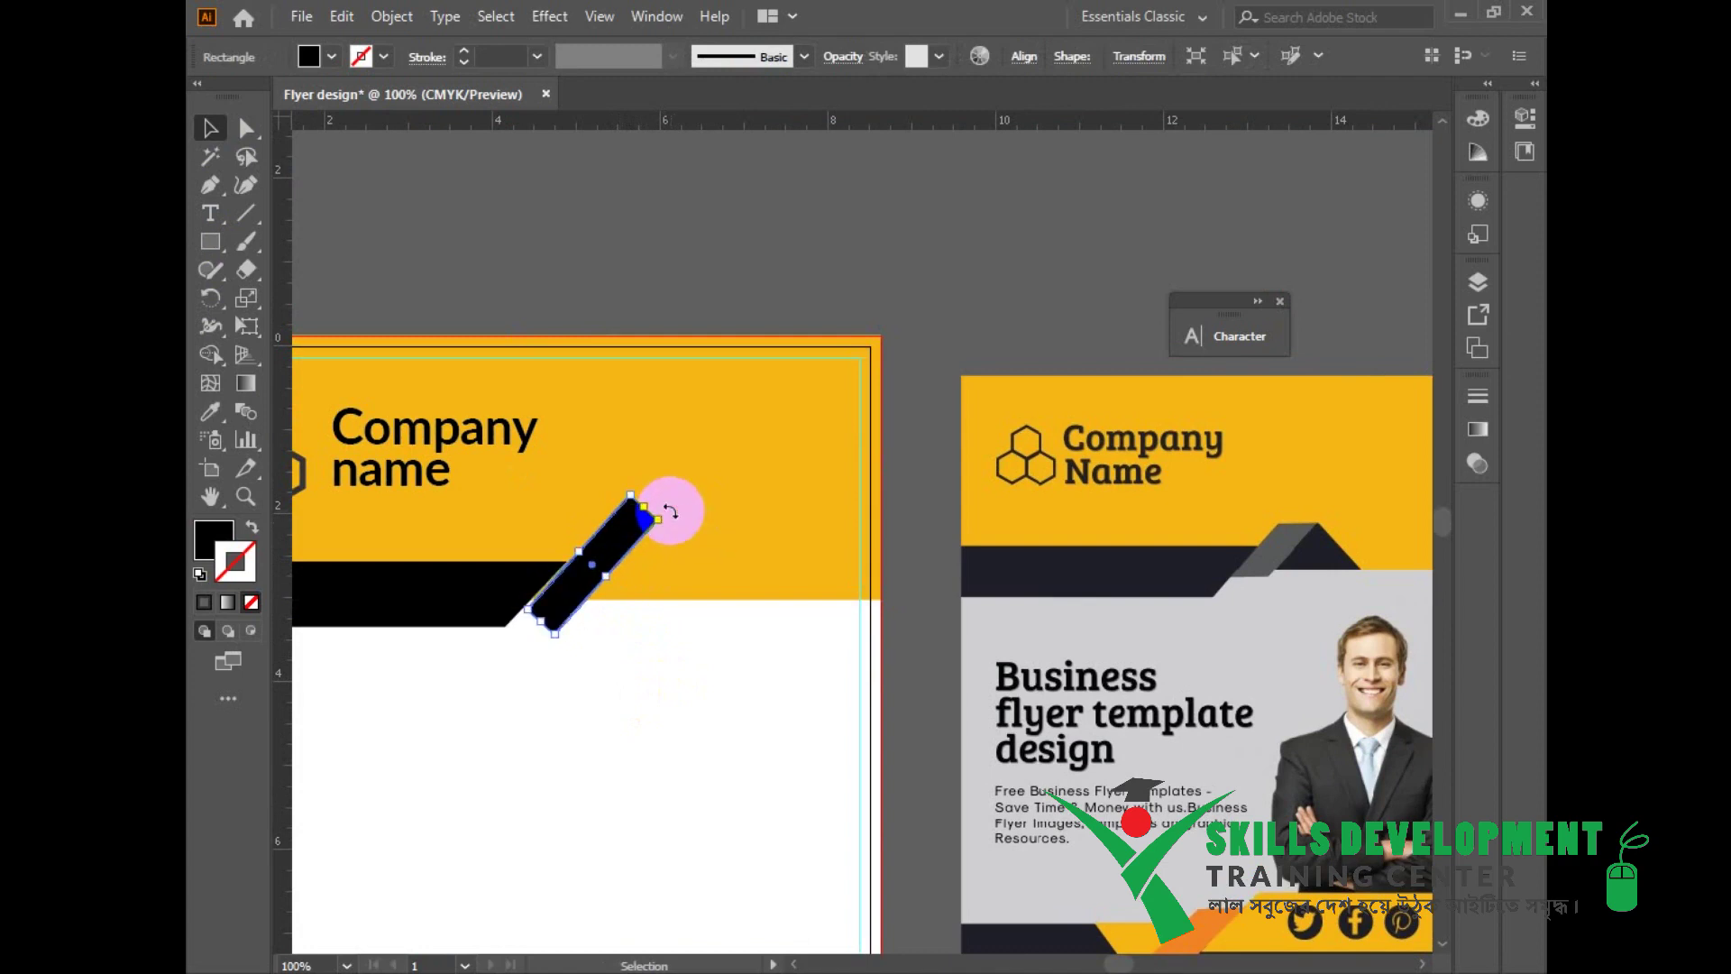
click(598, 654)
Step: Switch to outline view and rotate the tilted black strip slightly so it runs closer to parallel with the band's slanted end
key(ctrl+y)
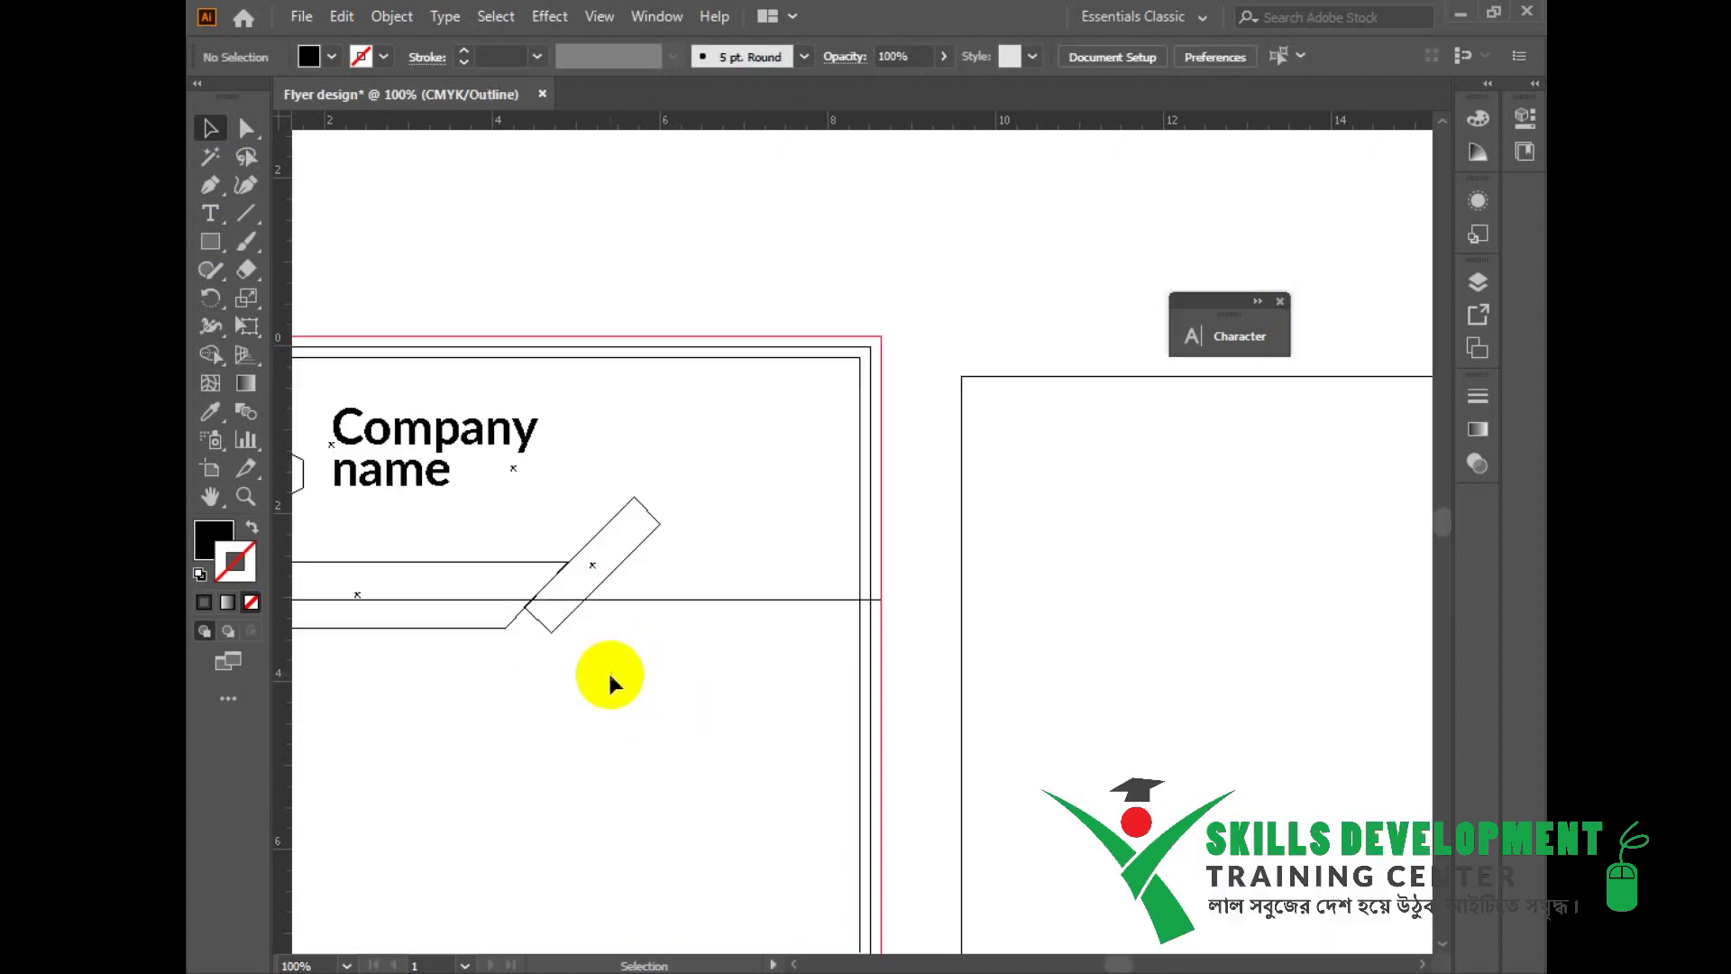
drag(609, 672, 655, 803)
double_click(694, 710)
drag(1018, 281, 713, 624)
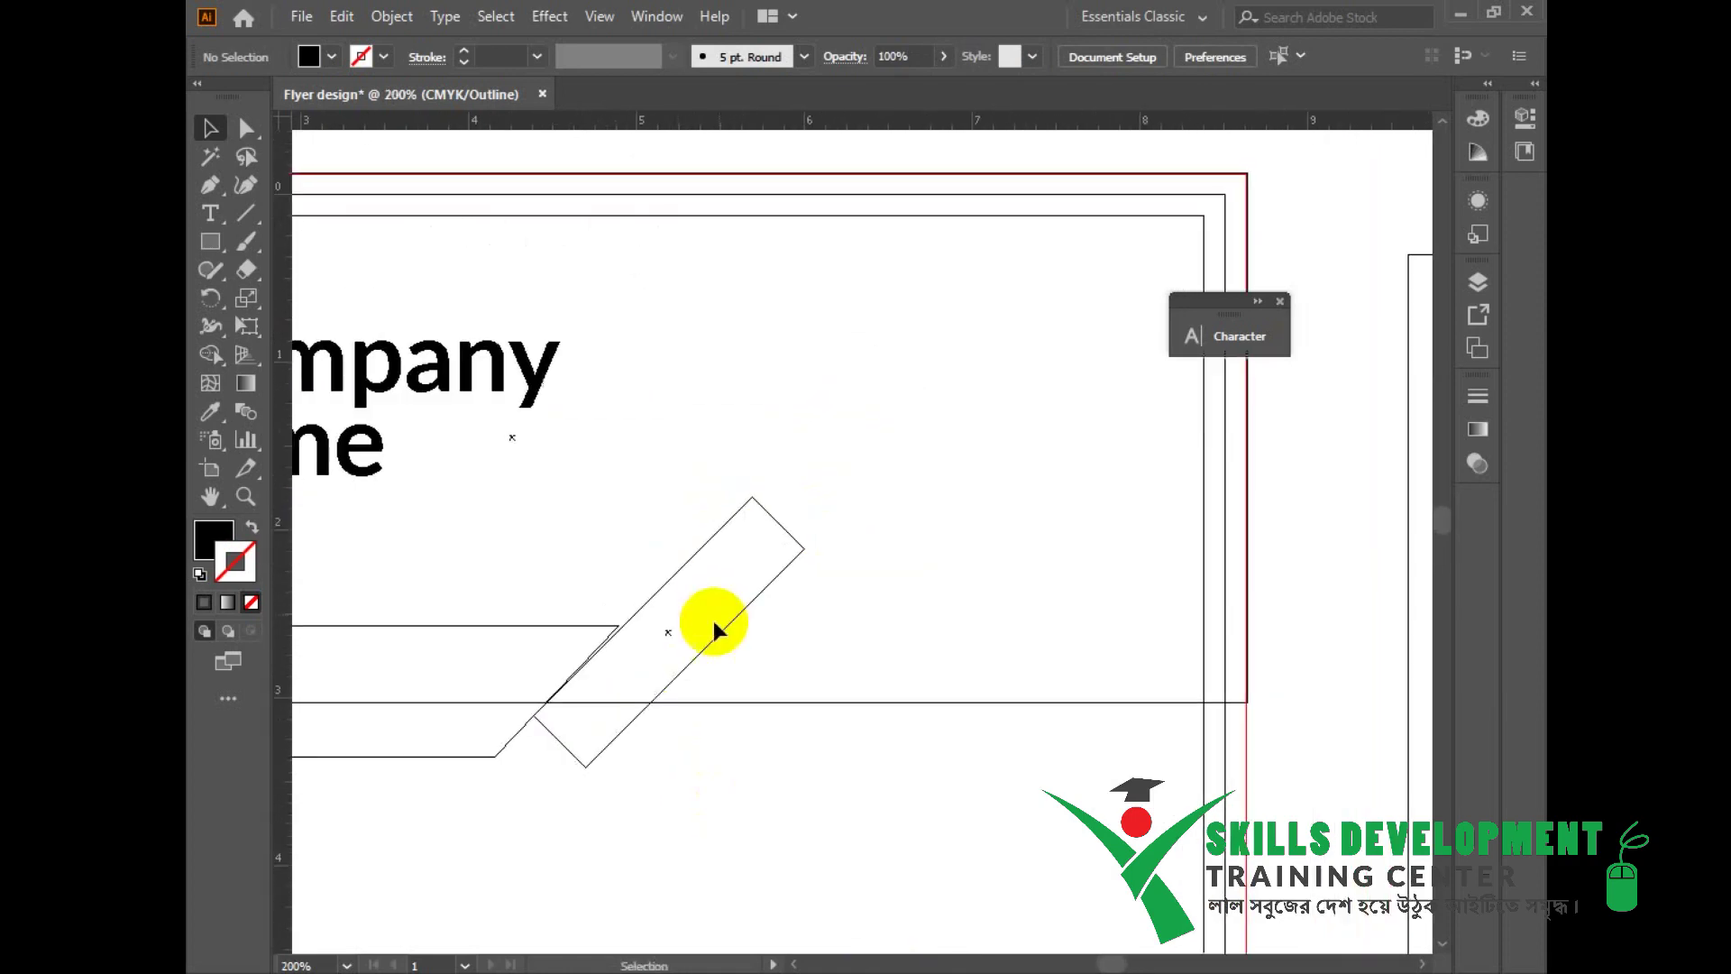
click(756, 513)
drag(820, 553, 812, 539)
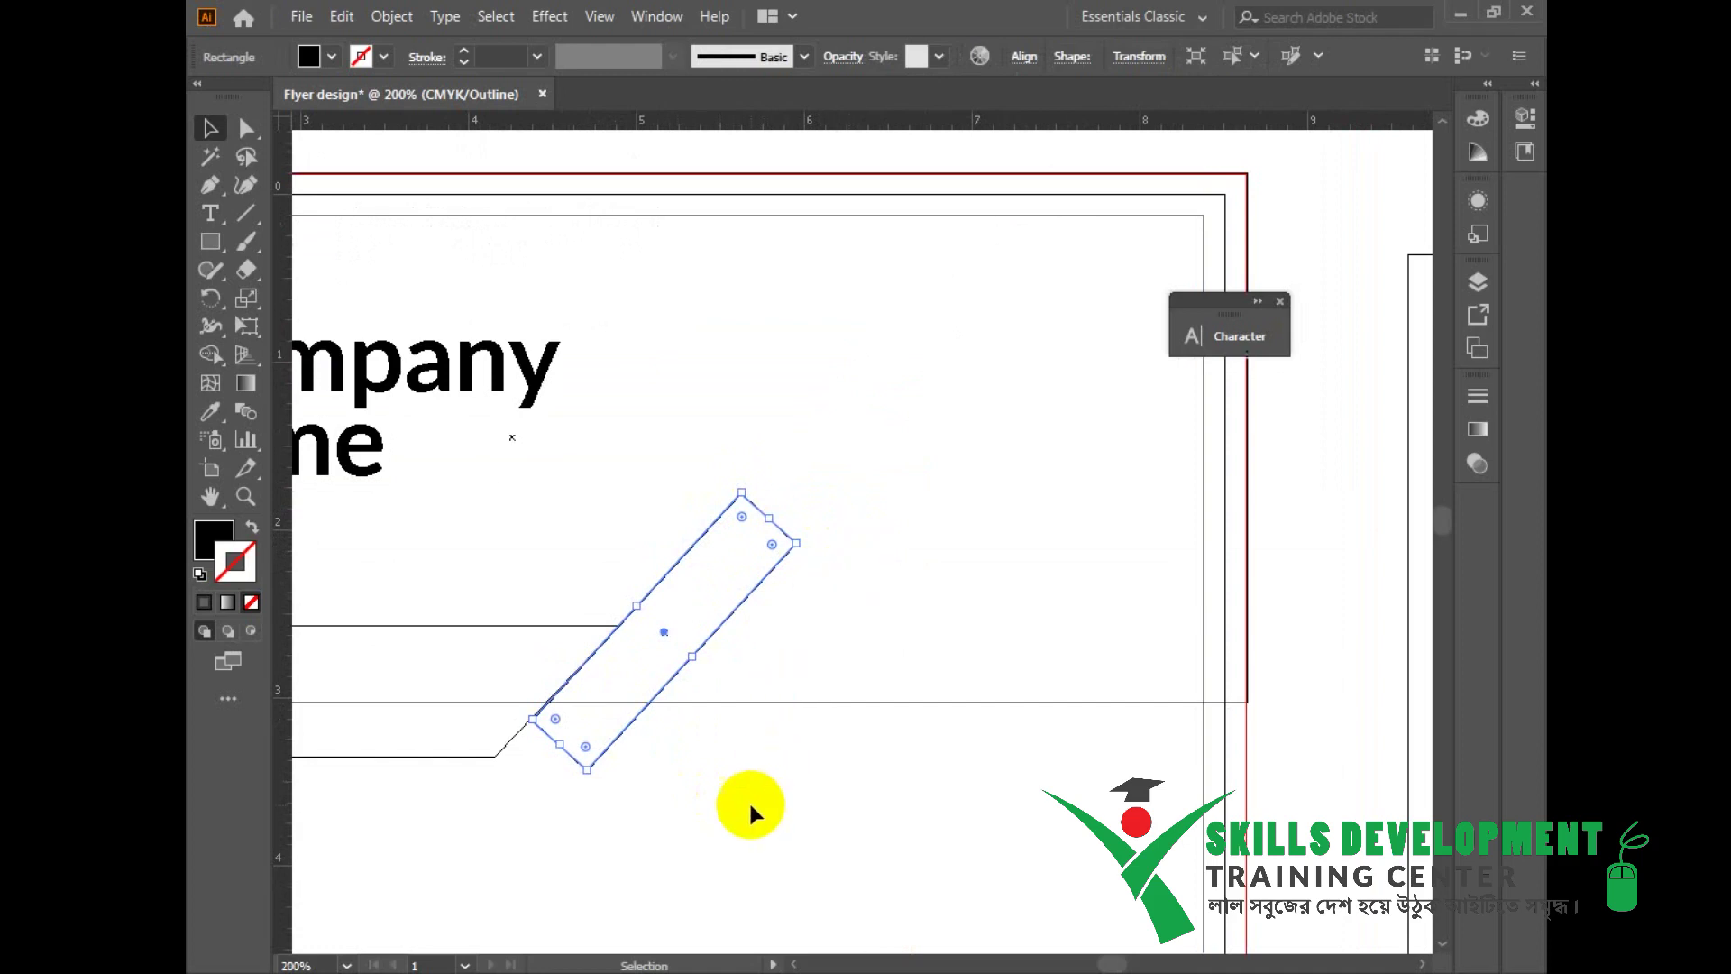
Step: Return to preview and nudge the tilted strip slightly left against the black band's slanted end
key(ctrl+y)
drag(692, 823, 665, 777)
click(684, 769)
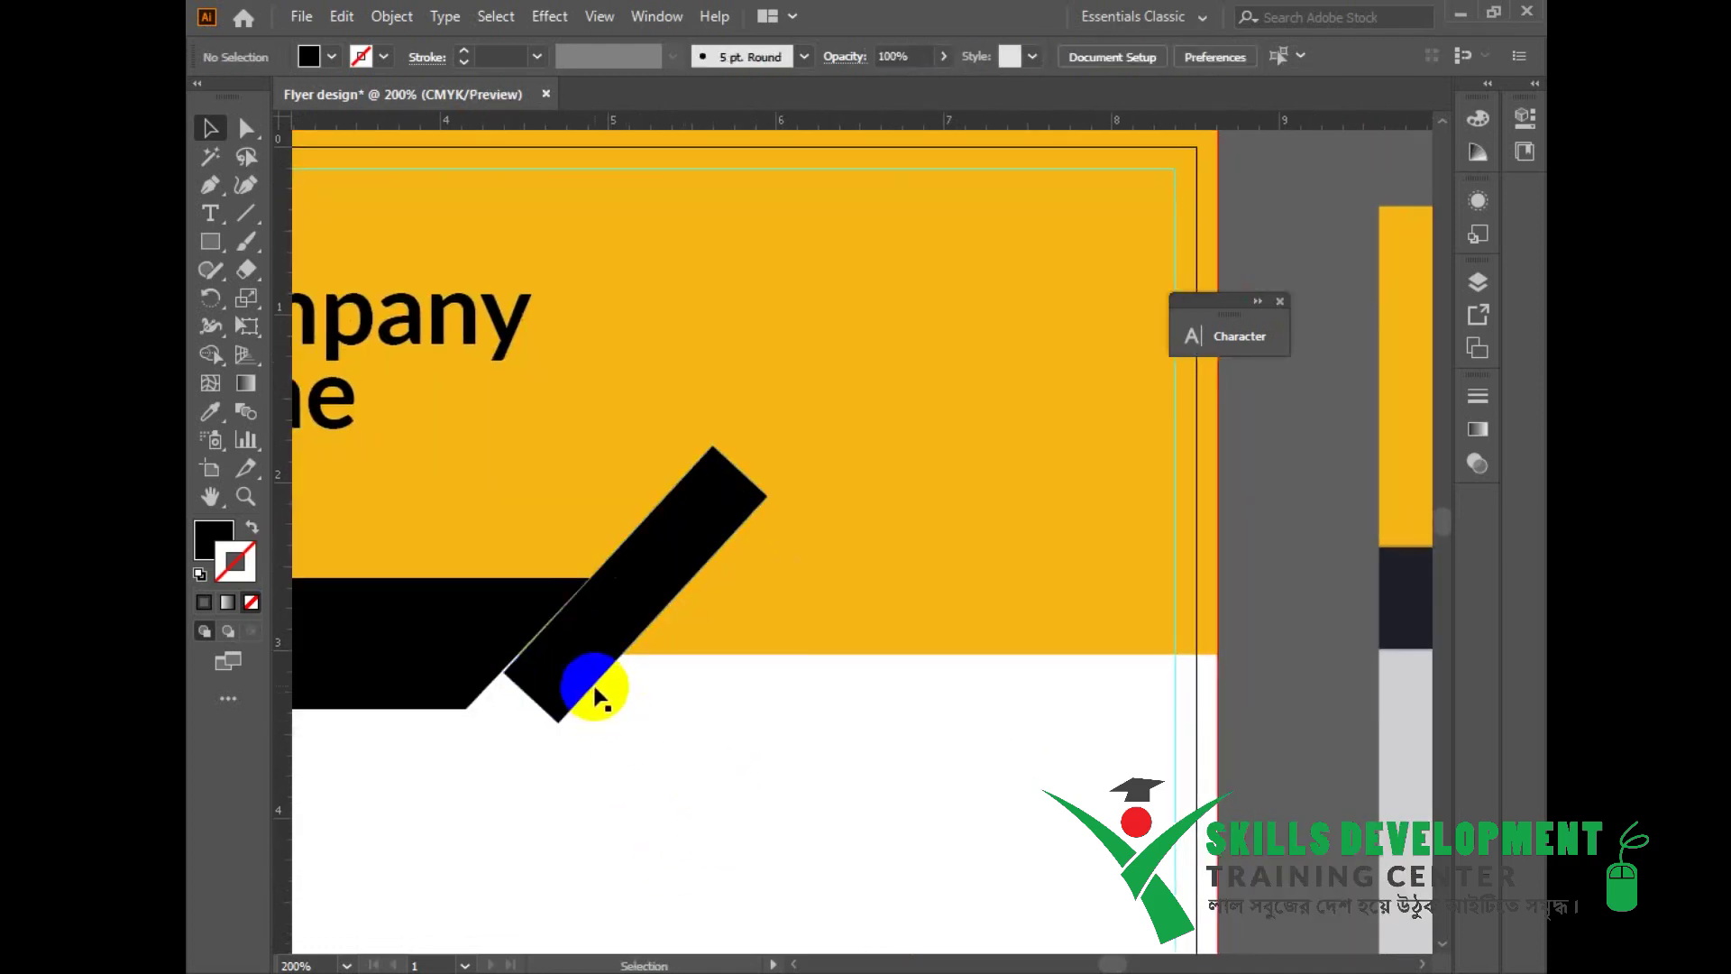
click(588, 681)
key(Left)
click(603, 695)
click(577, 657)
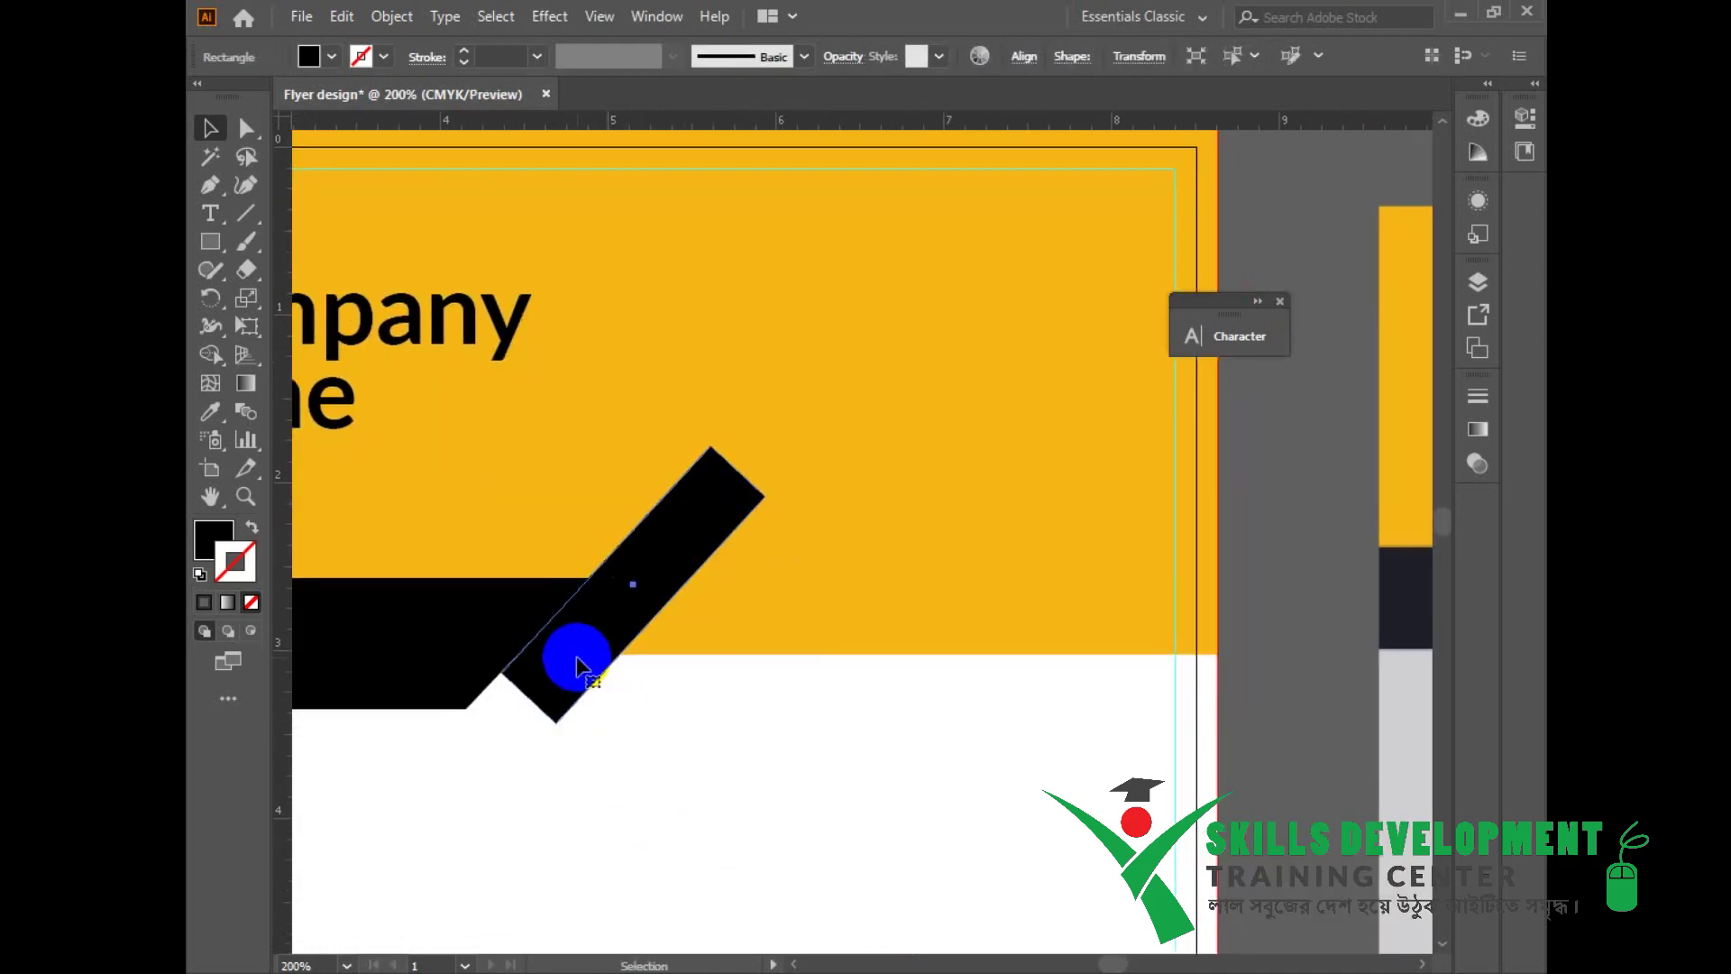
Step: Reshape the strip's lower end by moving its two bottom corner points to the yellow header's lower edge
key(a)
ctrl+alt+click(659, 723)
drag(737, 644, 505, 743)
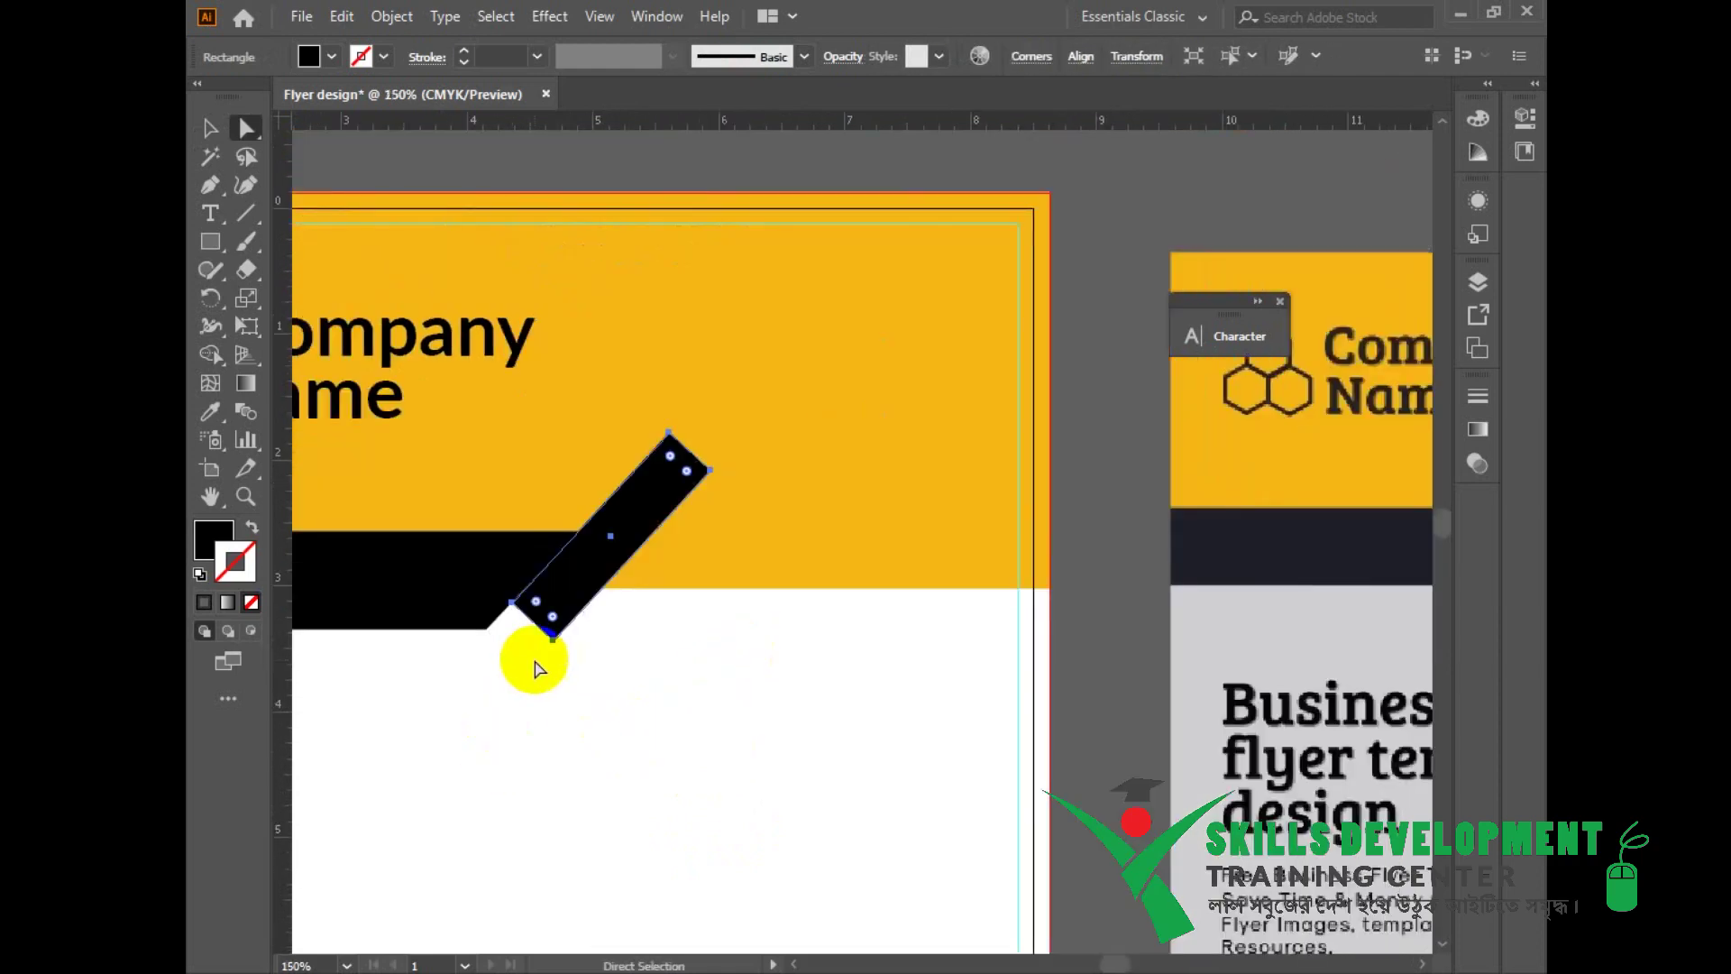
drag(554, 638, 604, 591)
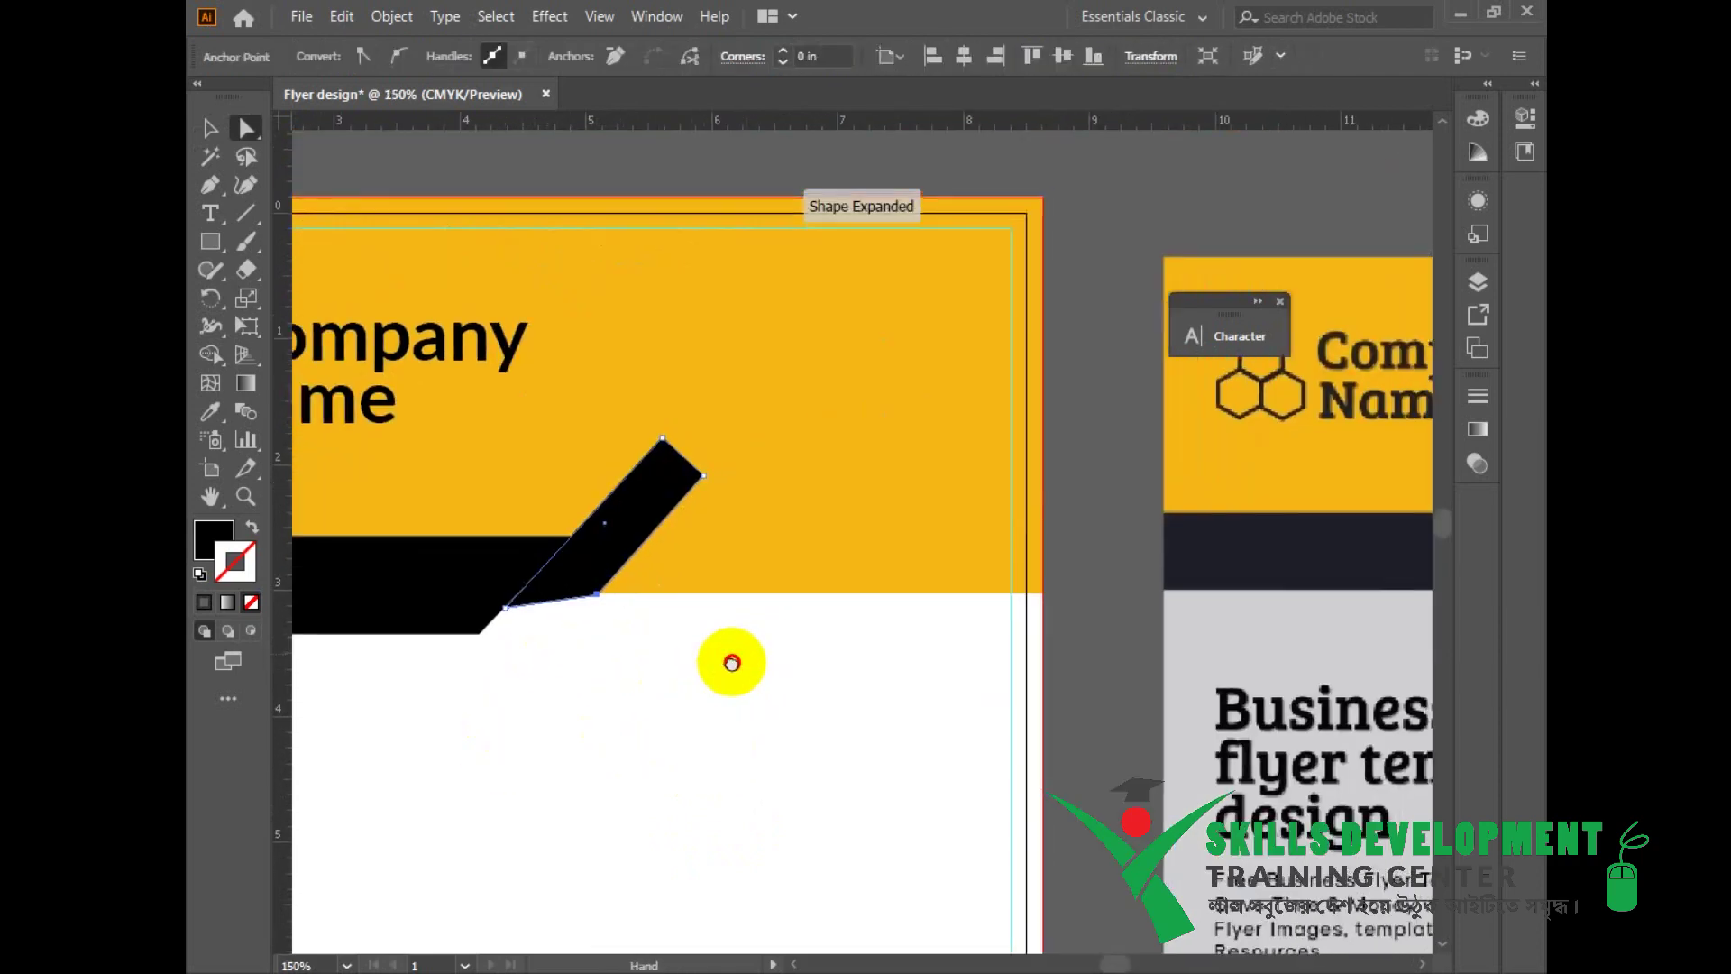
drag(774, 606, 546, 737)
mouse_move(365, 721)
mouse_down()
mouse_move(402, 695)
mouse_move(378, 710)
mouse_up()
click(522, 787)
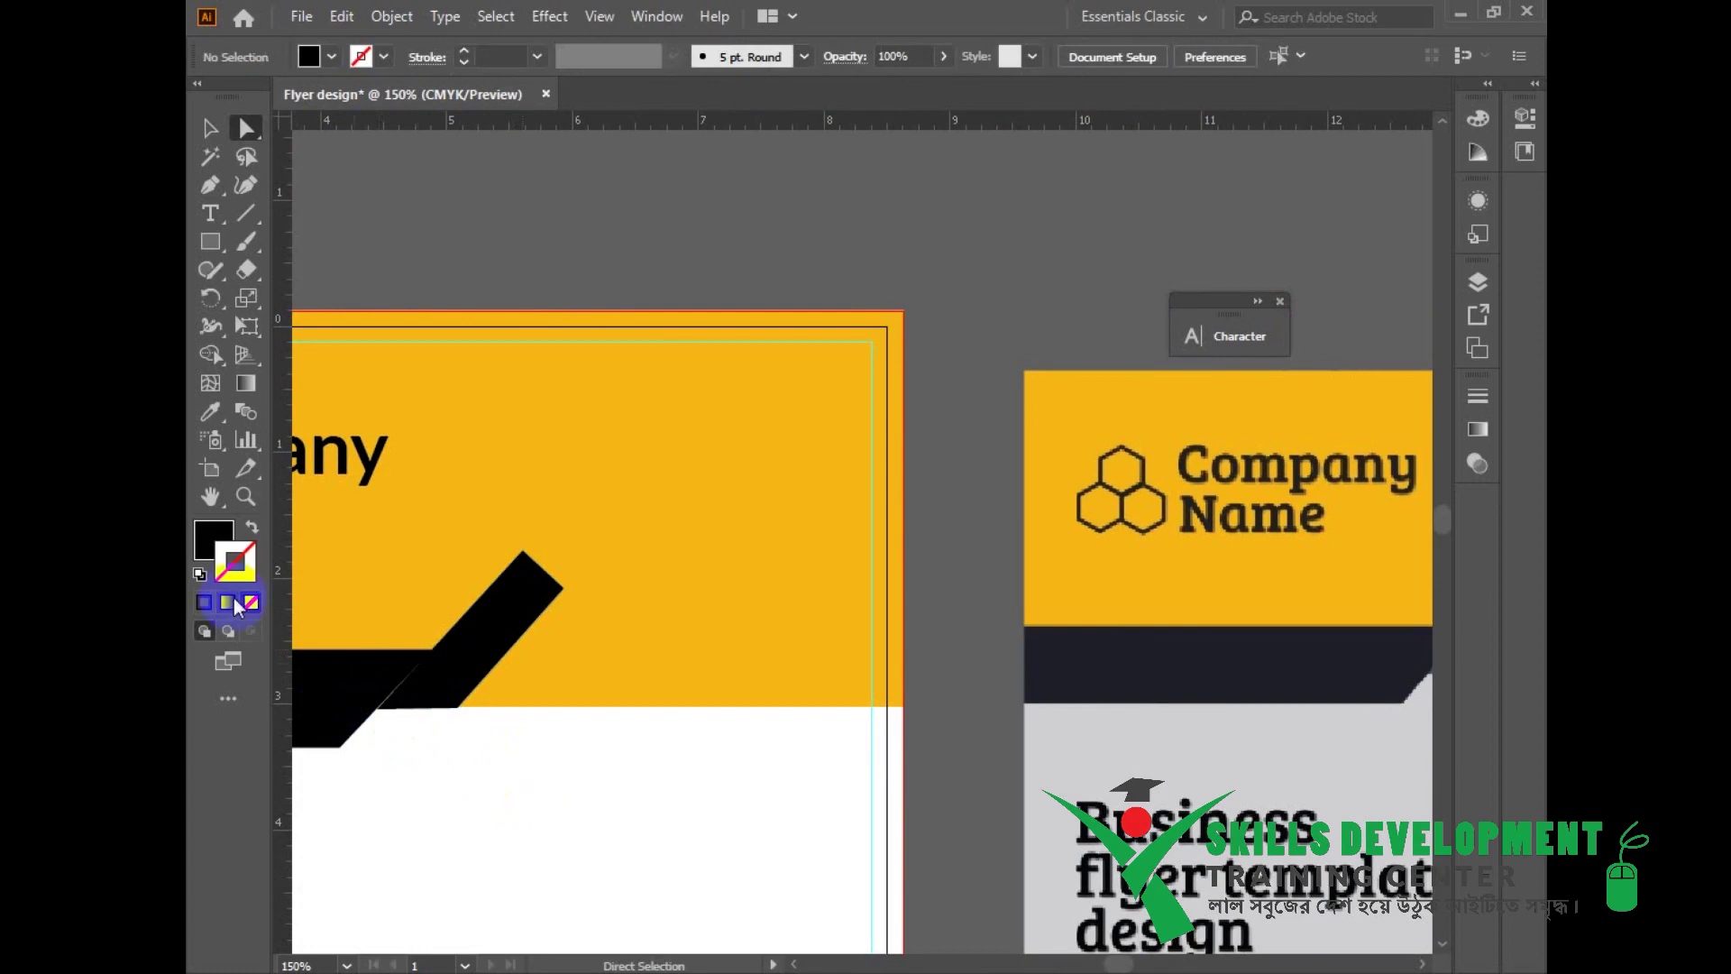
Step: Fine-tune the strip's lower-left corner point so it meets the band's slant at the header's lower edge
ctrl+click(485, 675)
ctrl+click(485, 675)
drag(1253, 566, 668, 864)
ctrl+click(738, 676)
ctrl+click(805, 570)
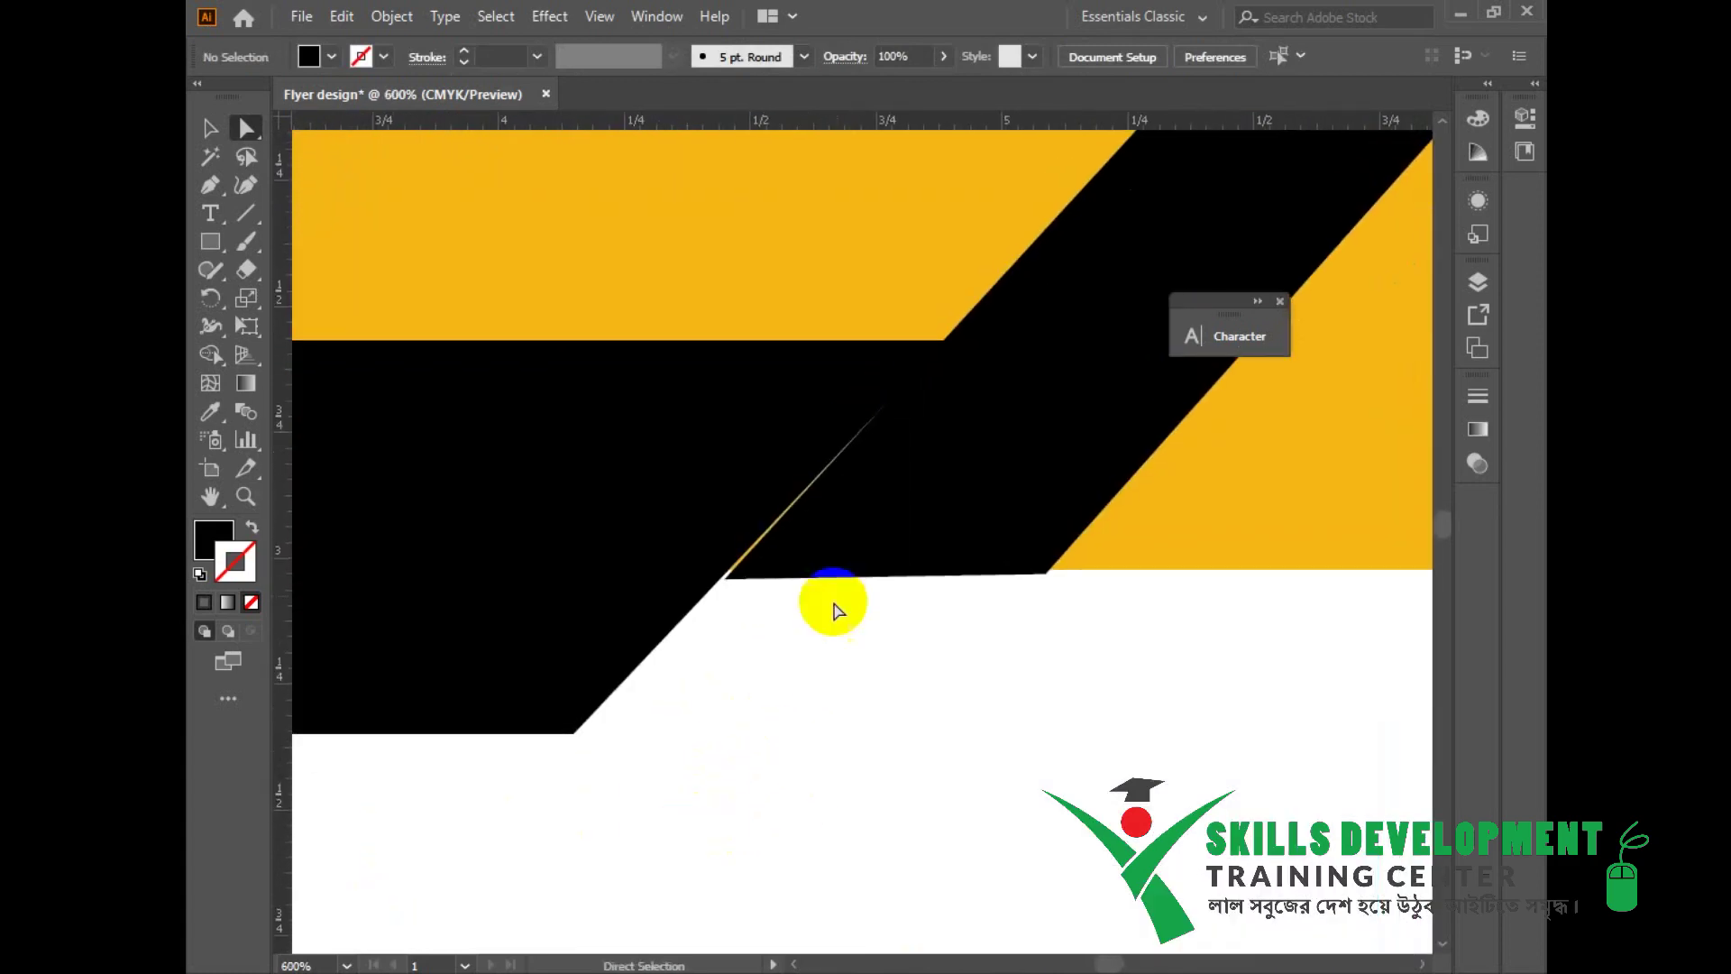
click(852, 538)
ctrl+click(794, 617)
click(698, 630)
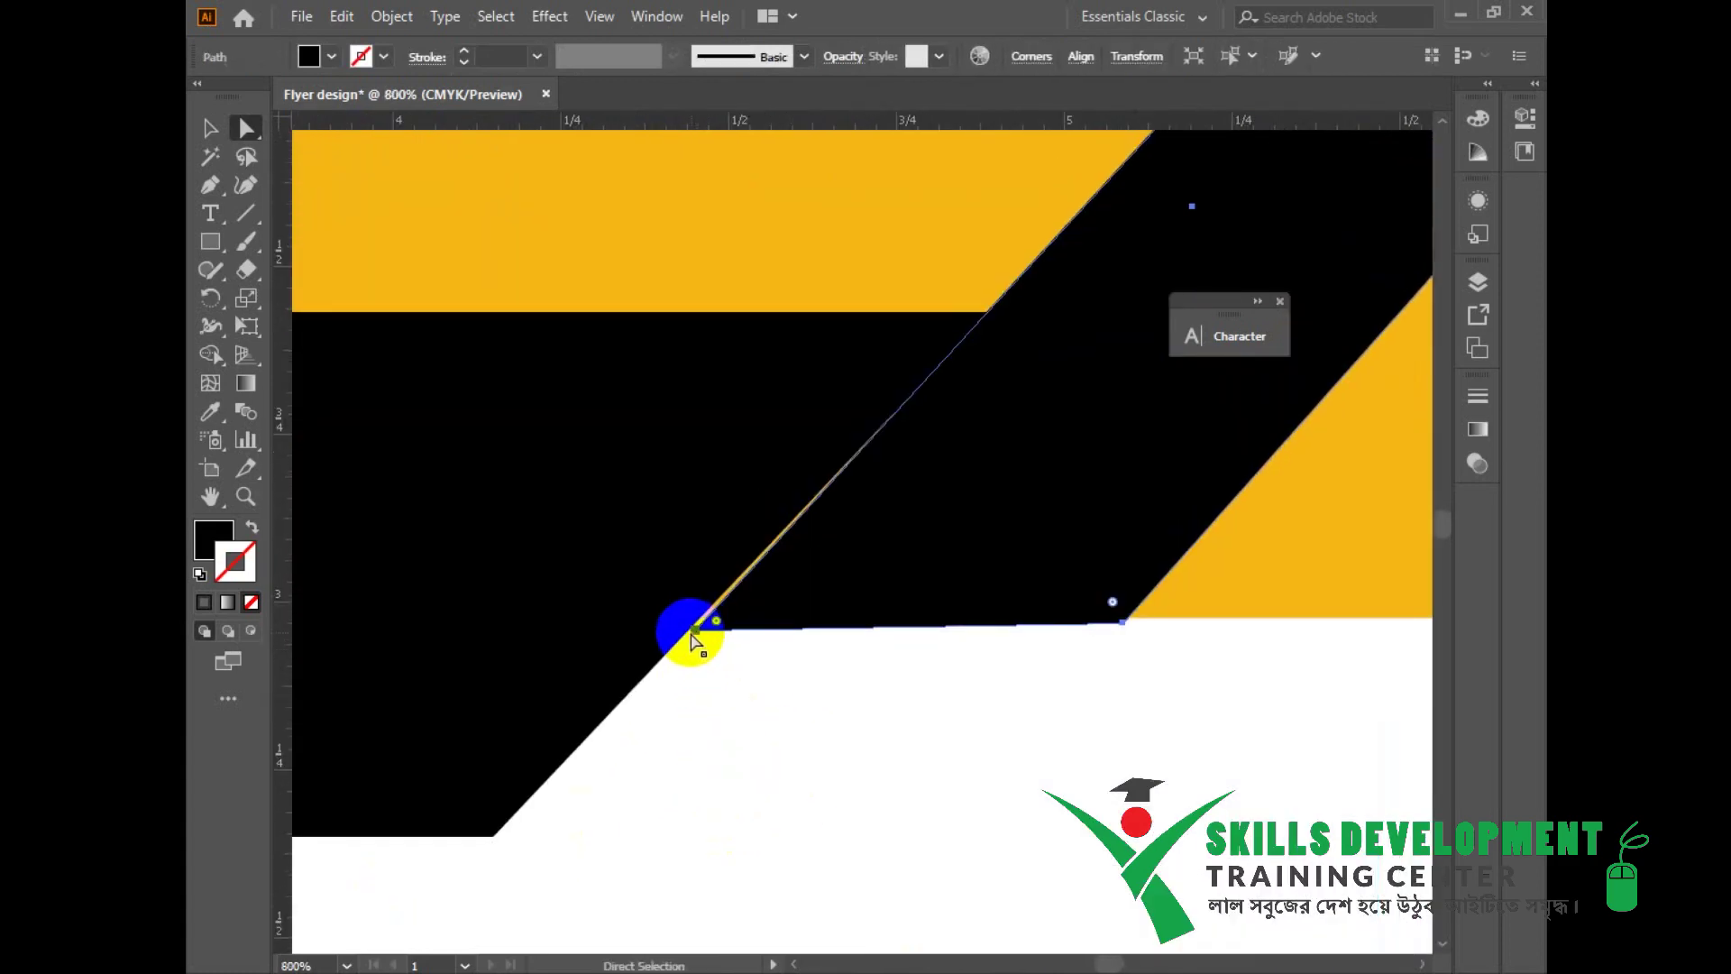
drag(695, 637, 694, 625)
Step: Recolour the strip by sampling the dark grey of the matching ribbon fold in the reference image
drag(922, 538, 799, 673)
ctrl+alt+click(800, 673)
ctrl+alt+click(775, 675)
ctrl+alt+click(812, 645)
ctrl+alt+click(906, 577)
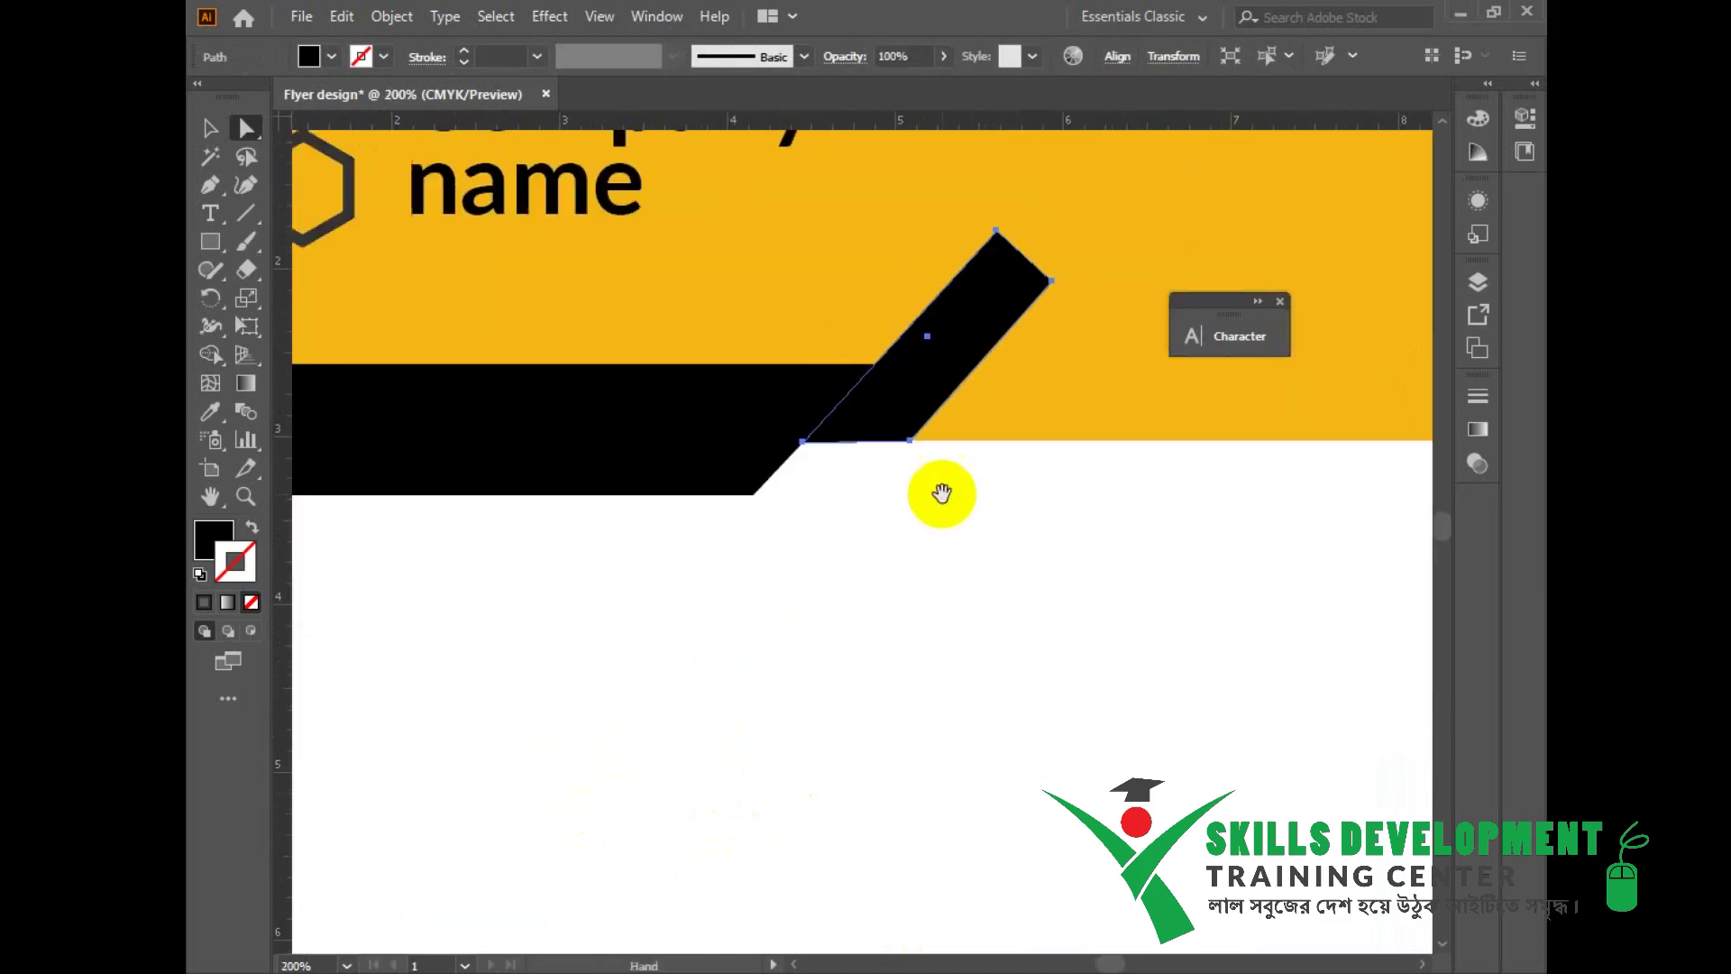
drag(942, 493, 623, 771)
ctrl+alt+click(933, 617)
drag(843, 560, 807, 710)
ctrl+alt+click(649, 712)
ctrl+alt+click(650, 711)
drag(835, 586, 589, 760)
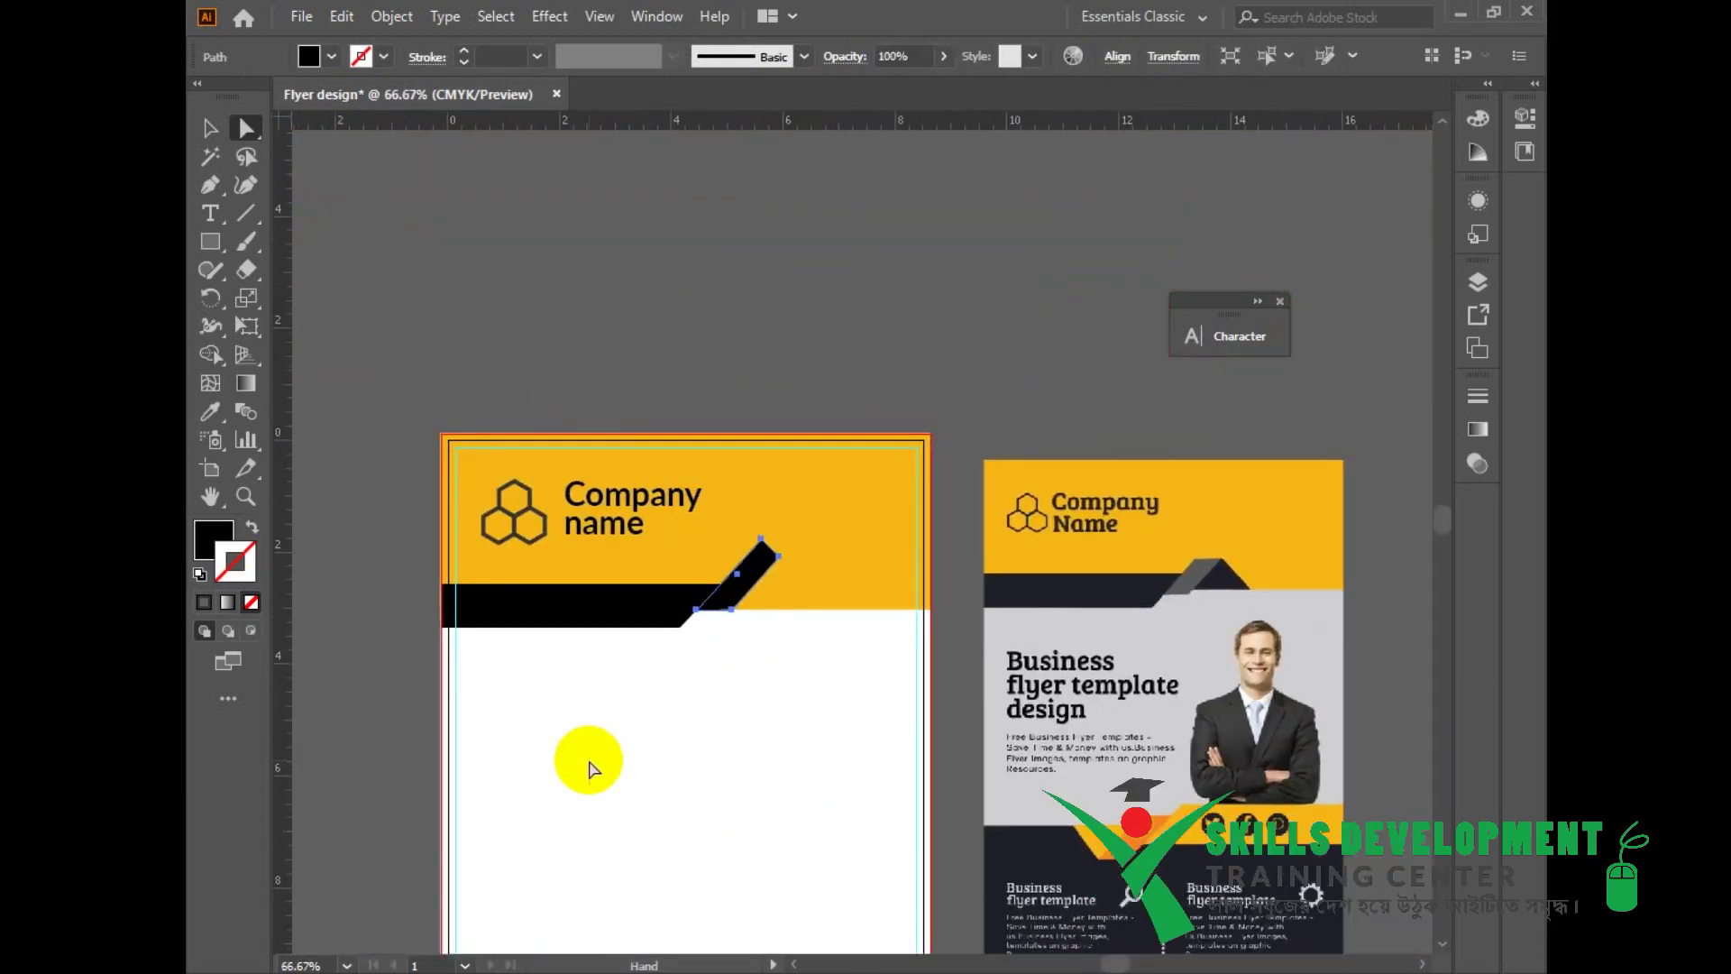
key(i)
click(1211, 568)
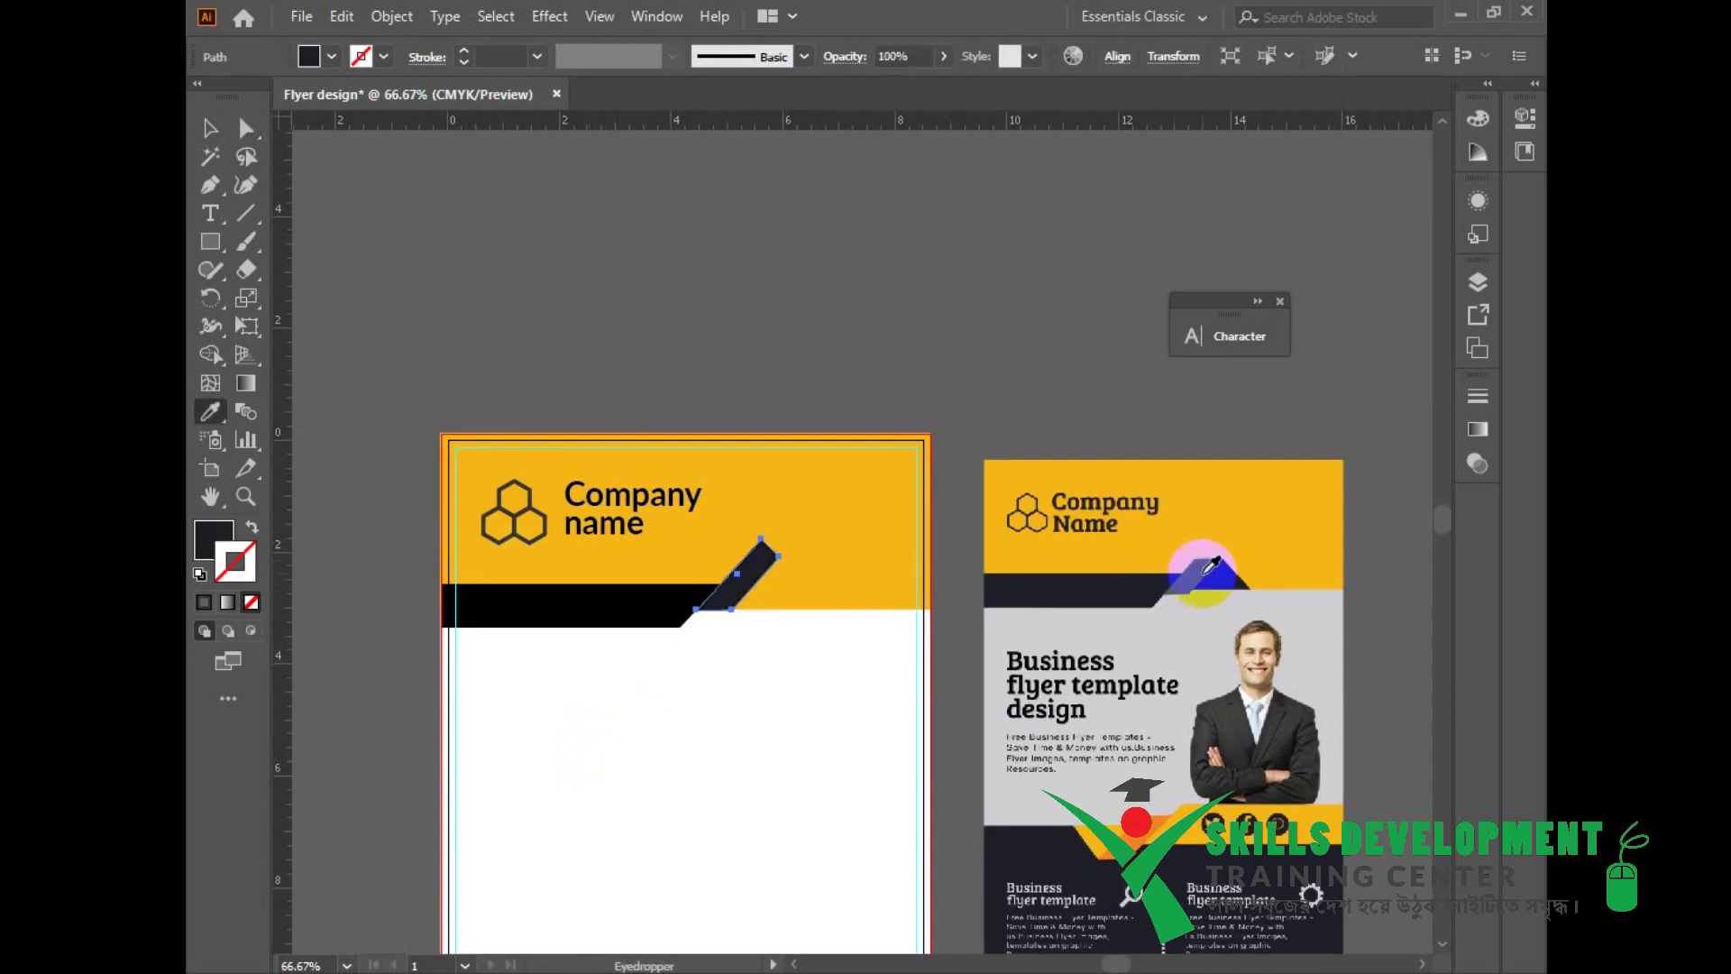
click(255, 386)
click(219, 143)
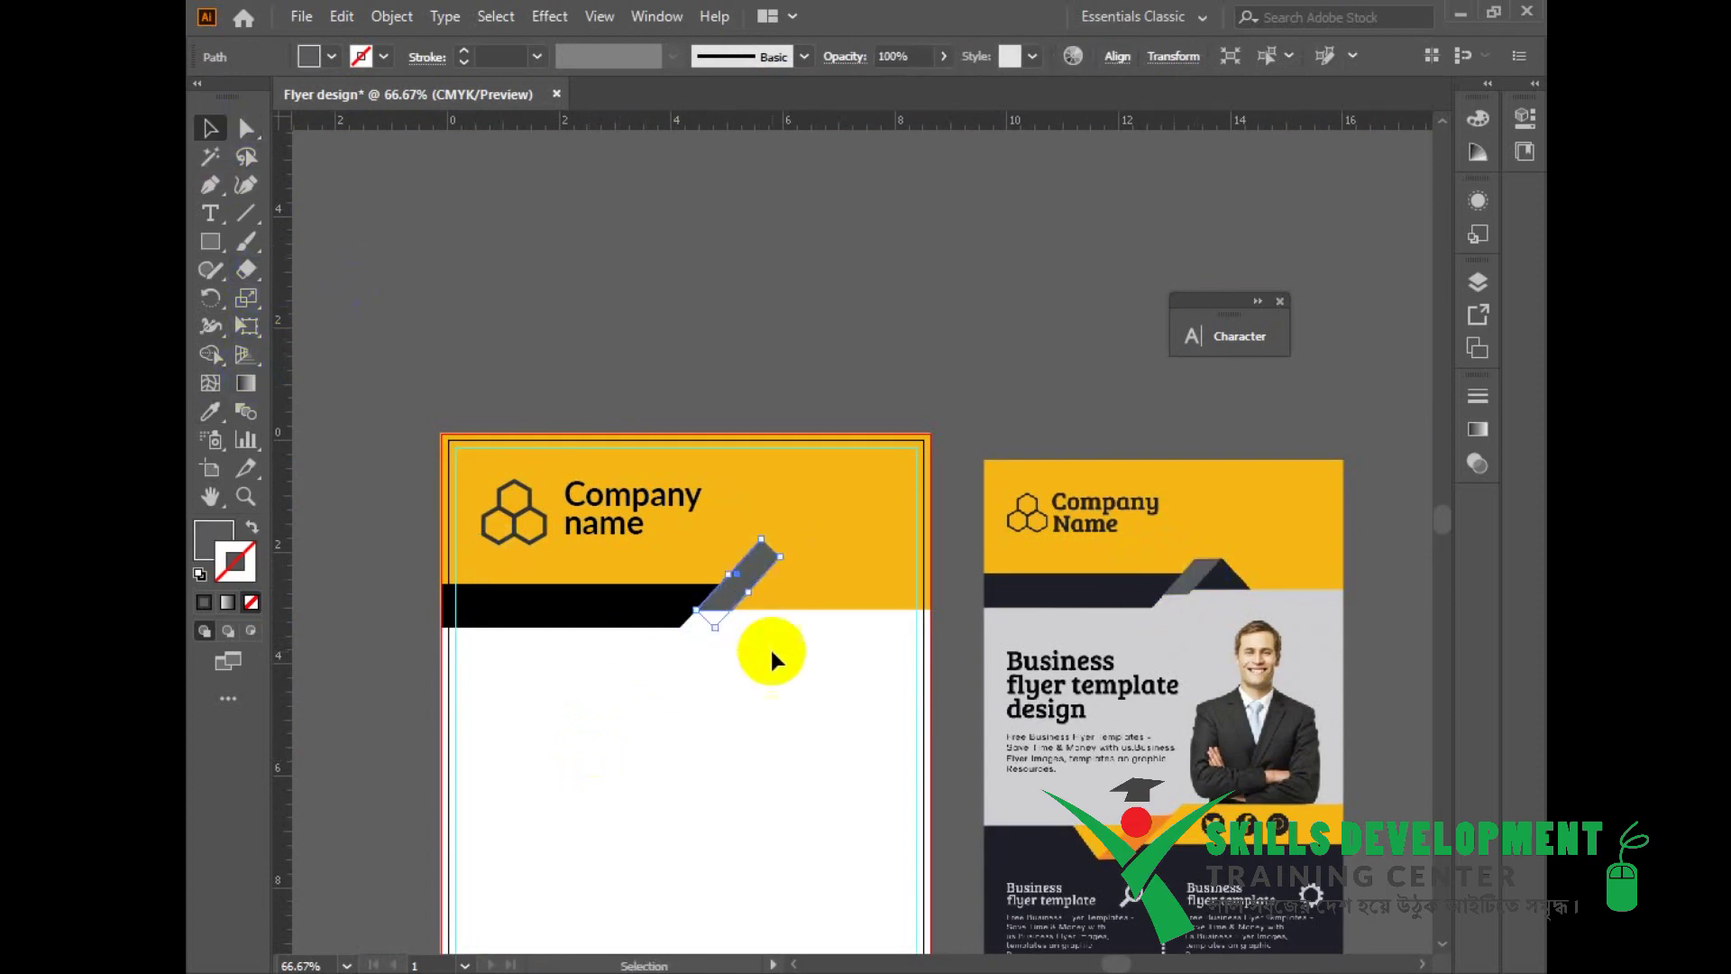
click(771, 651)
Step: Draw a grey rectangle across the upper end of the grey strip and lock the yellow header background
drag(782, 663, 667, 690)
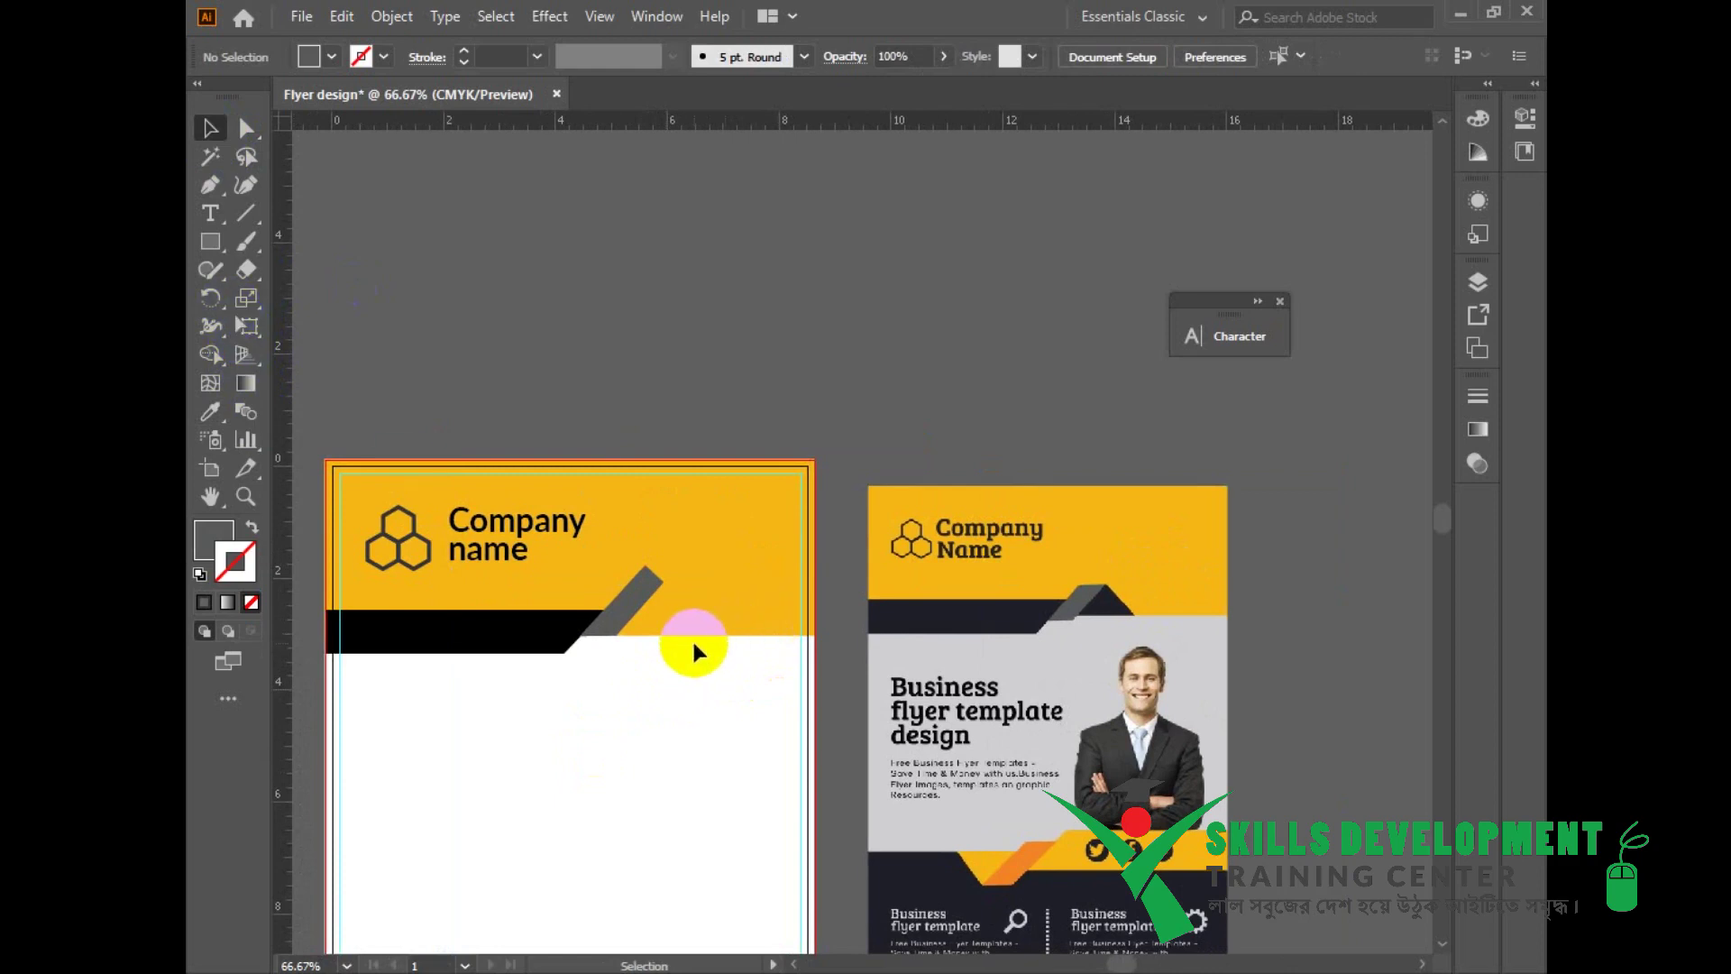
click(210, 242)
drag(618, 541, 473, 548)
key(v)
click(729, 561)
key(ctrl+z)
key(ctrl+2)
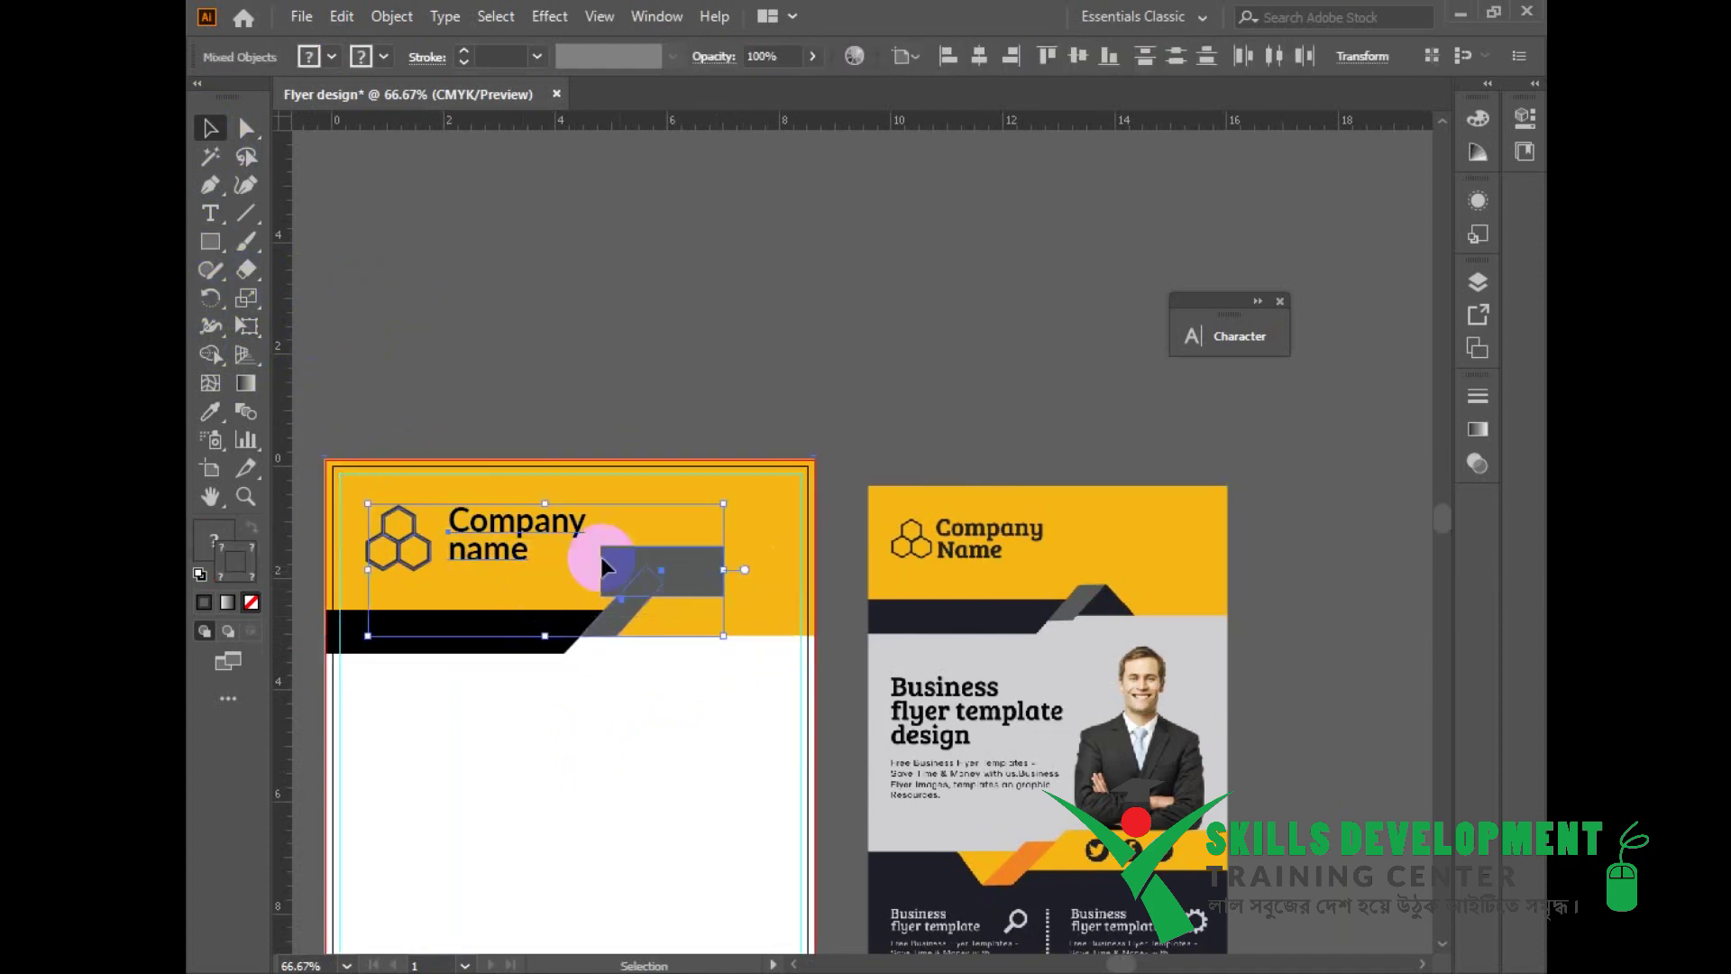
Step: Trim the strip's upper end flat along the rectangle's lower edge and remove the rectangle
click(709, 690)
drag(748, 577, 731, 530)
click(204, 133)
click(722, 763)
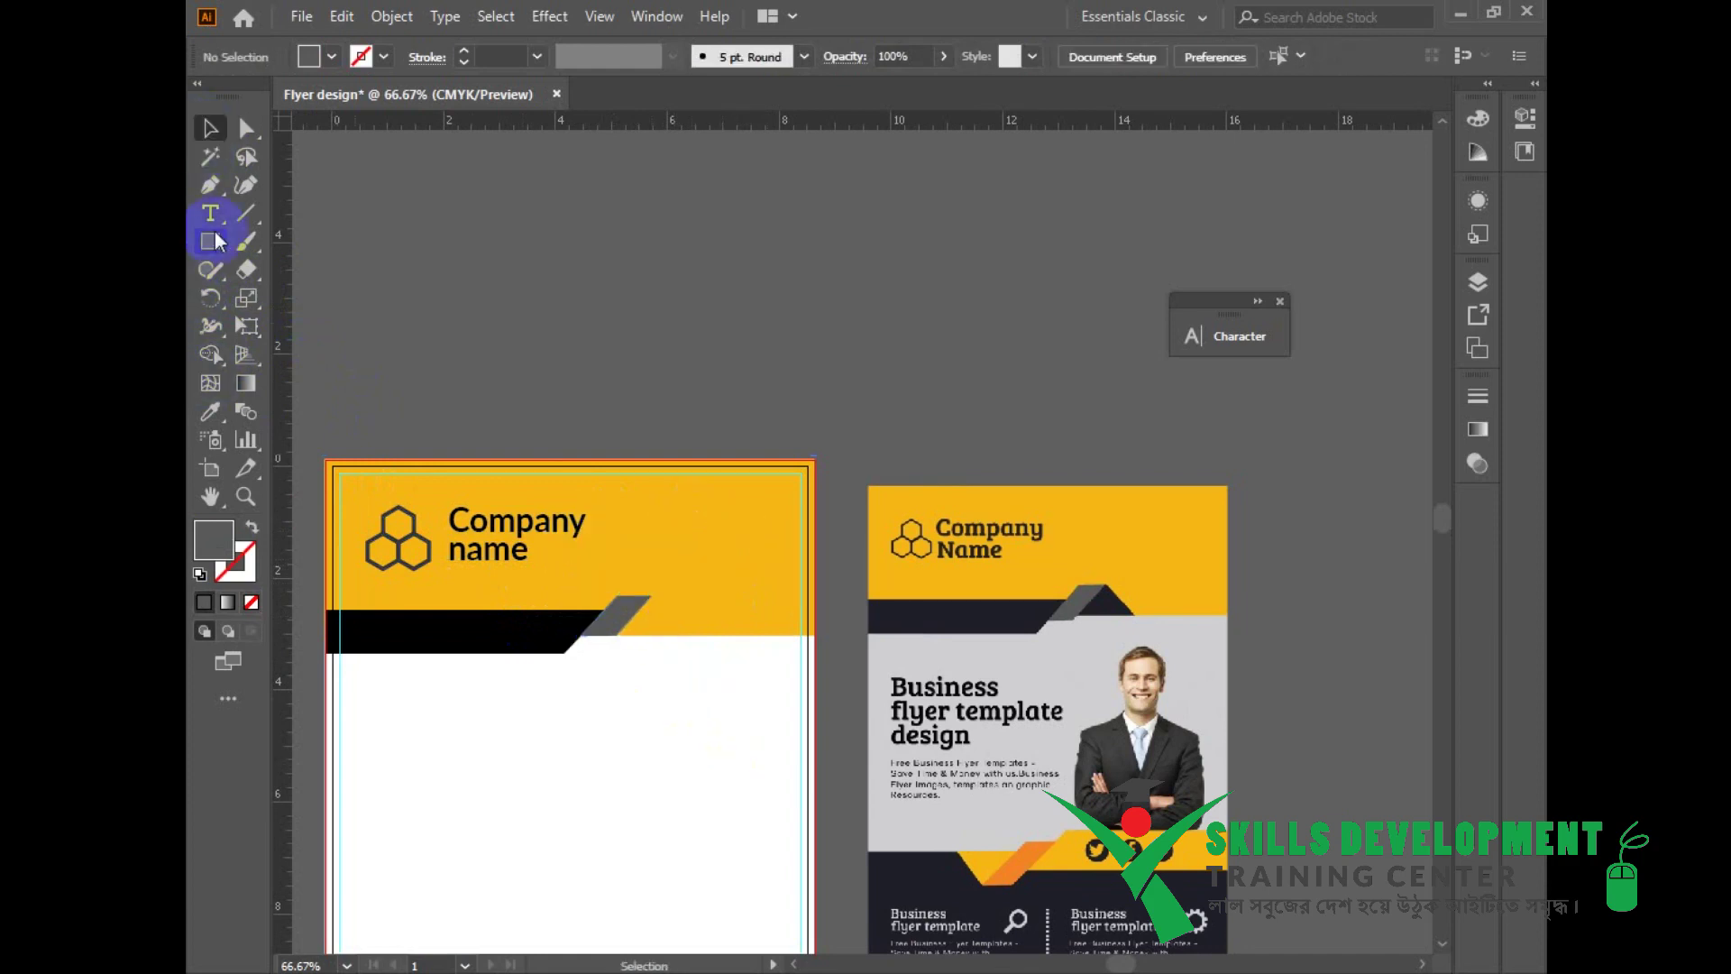
Step: Create a small grey triangle on the white area using the Star tool with 3 points
click(214, 240)
drag(212, 240, 275, 355)
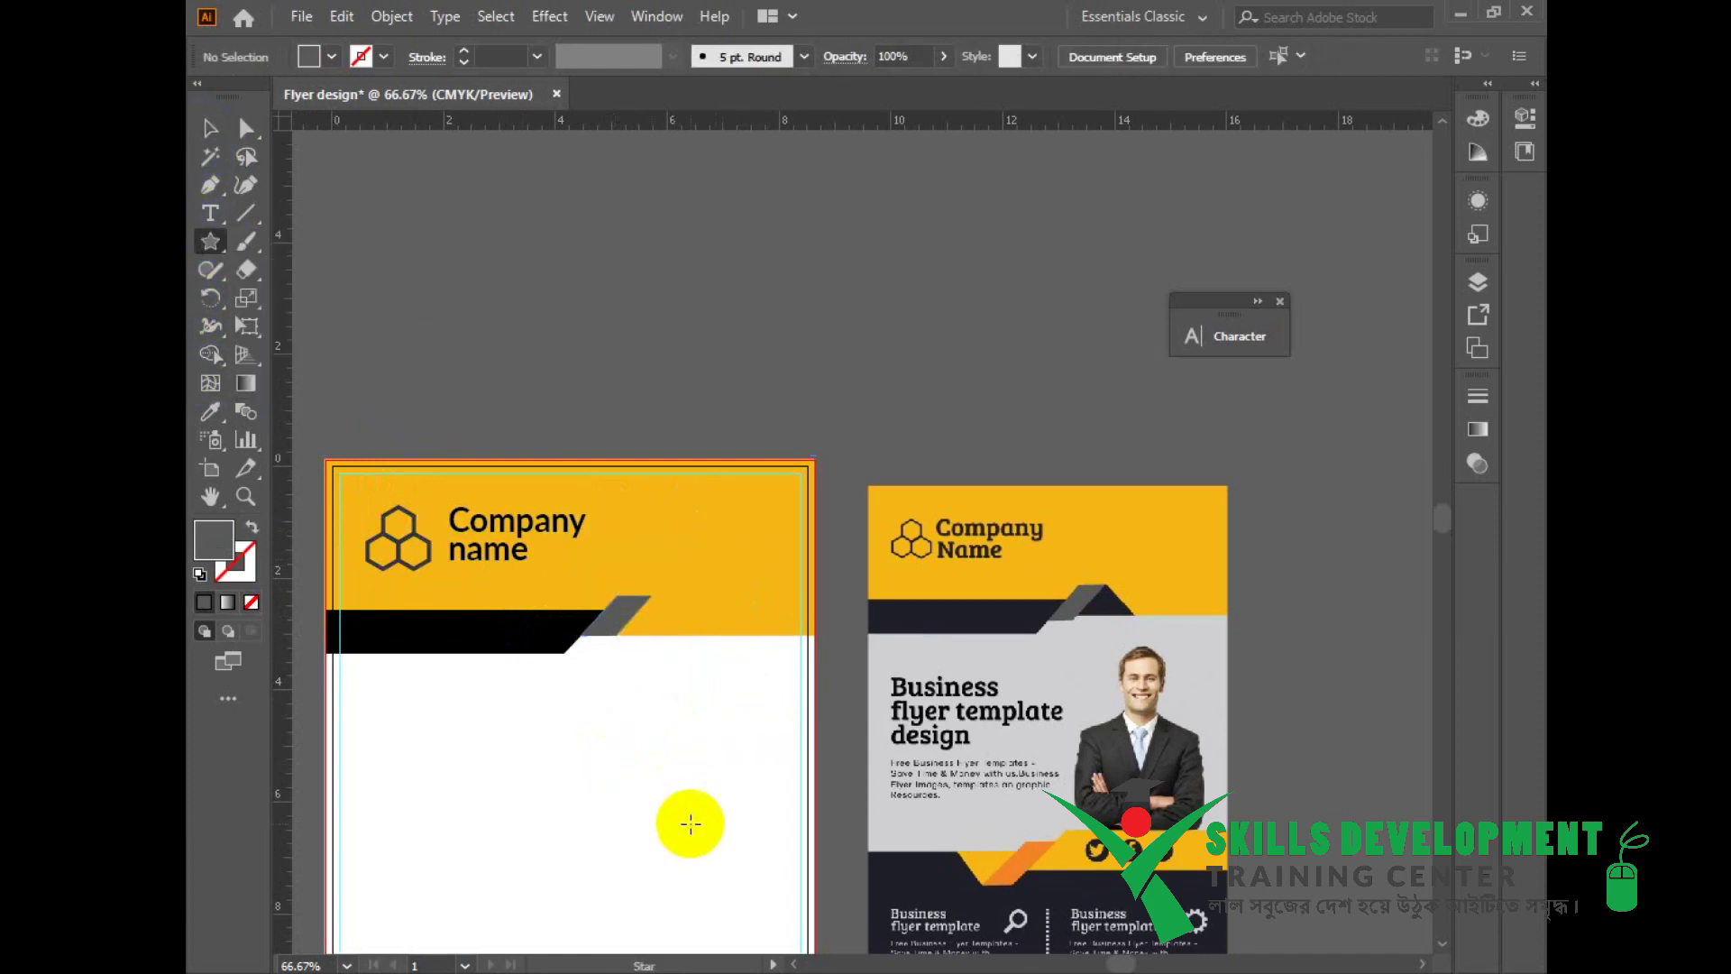
click(691, 824)
text(3)
click(1131, 468)
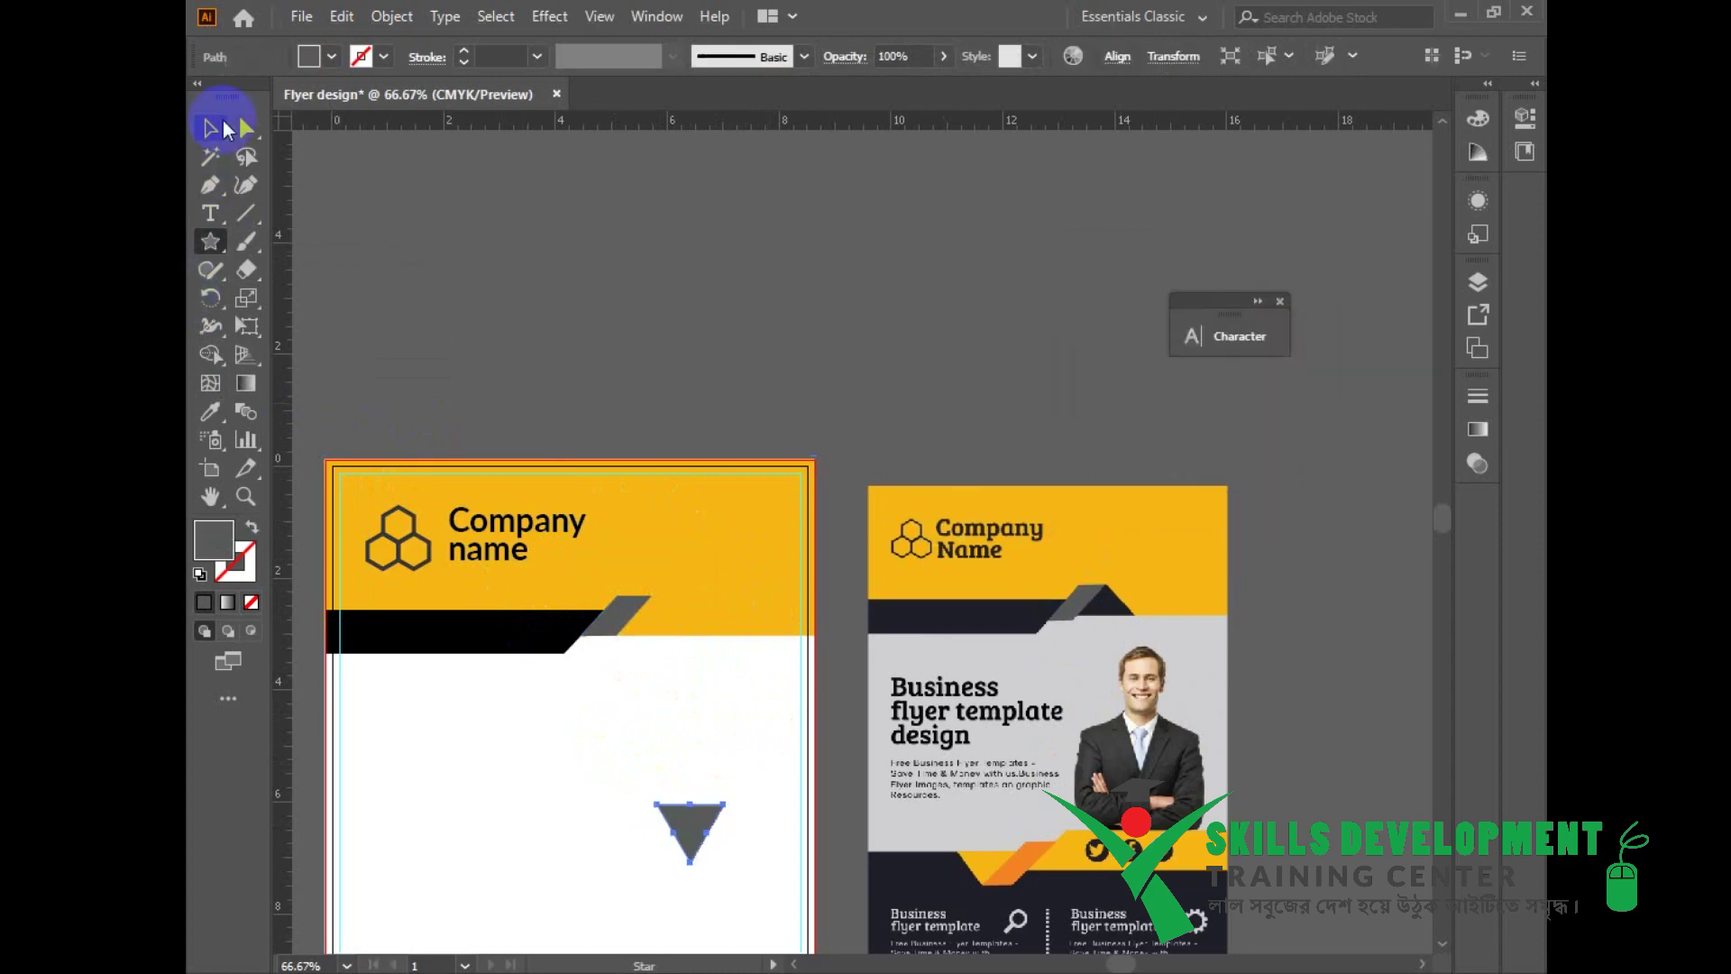
Step: Turn the triangle to point upward and place its apex at the grey strip's upper-right corner
click(210, 128)
shift+drag(725, 793, 653, 618)
scroll(673, 619, up, 2)
key(space)
drag(862, 557, 265, 947)
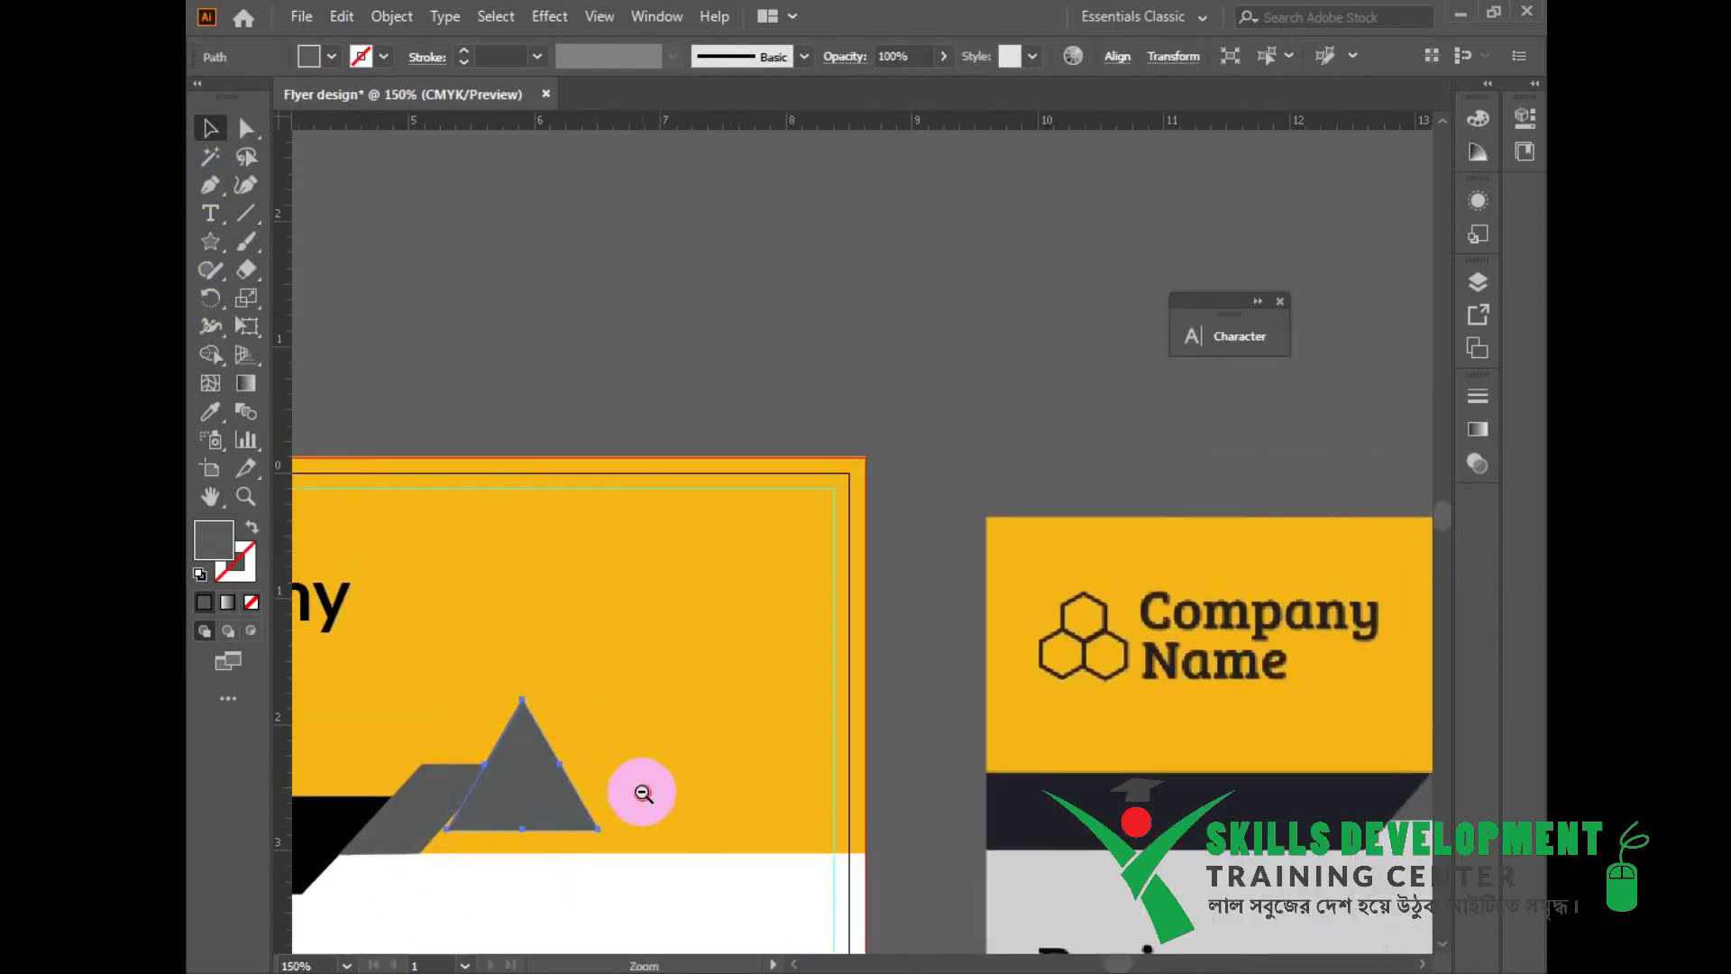
ctrl+alt+click(643, 793)
click(457, 676)
drag(476, 701, 473, 708)
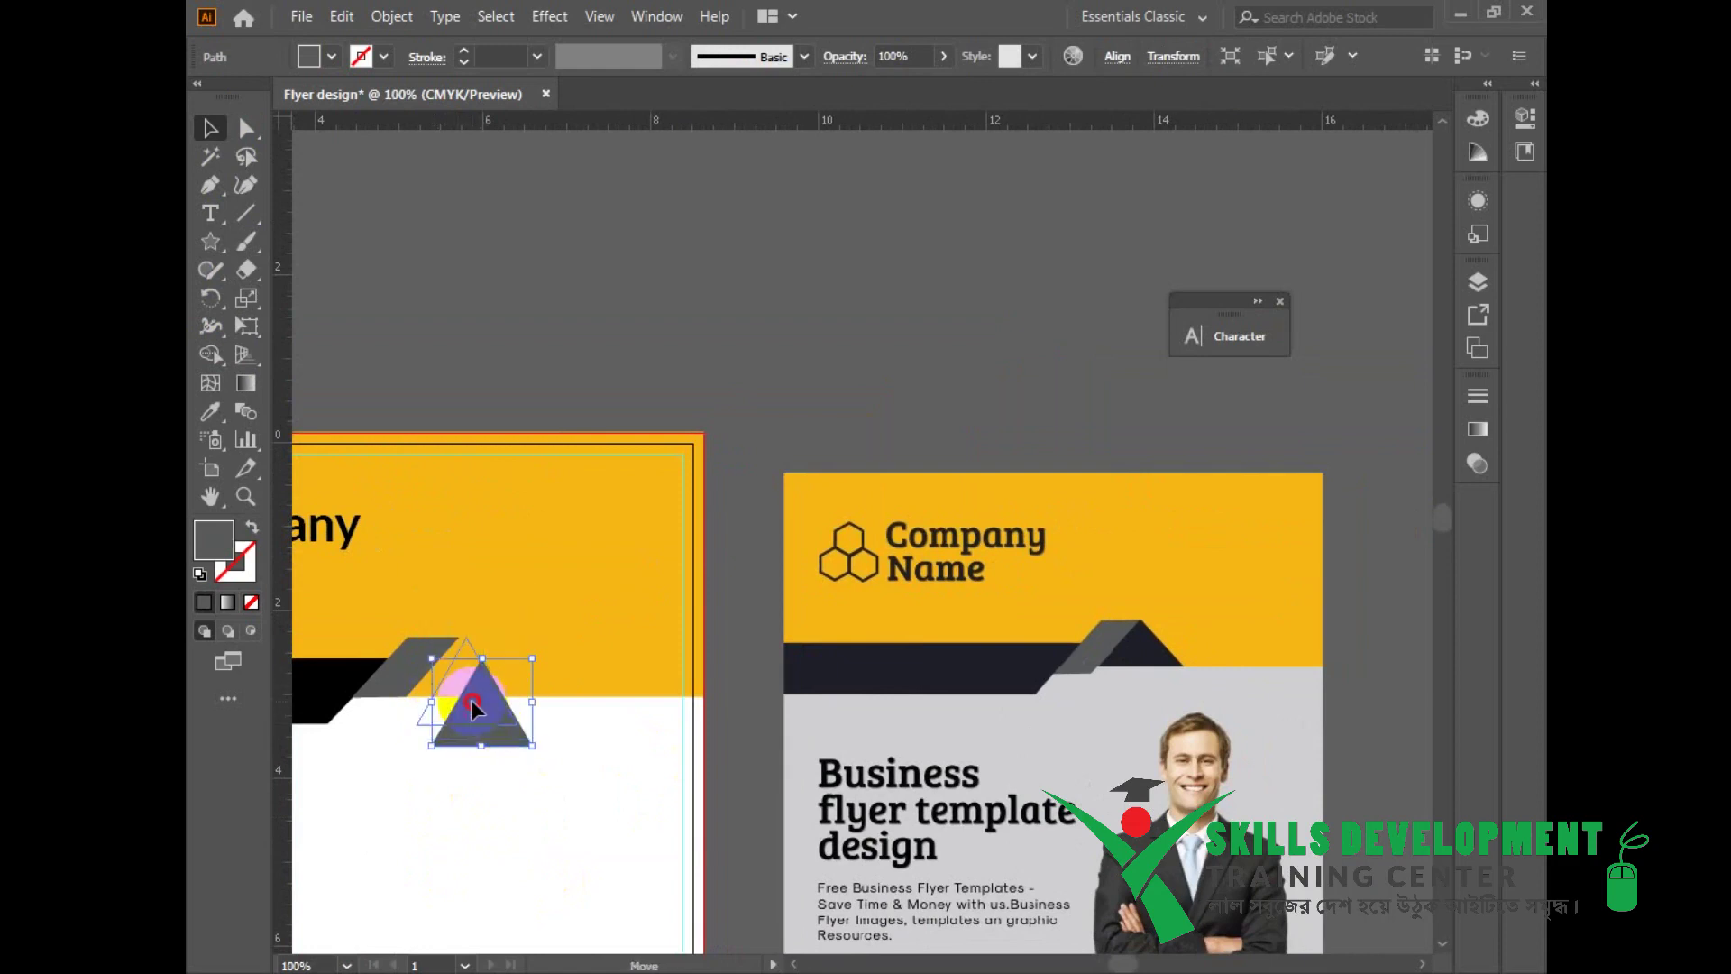
ctrl+click(498, 750)
ctrl+click(498, 750)
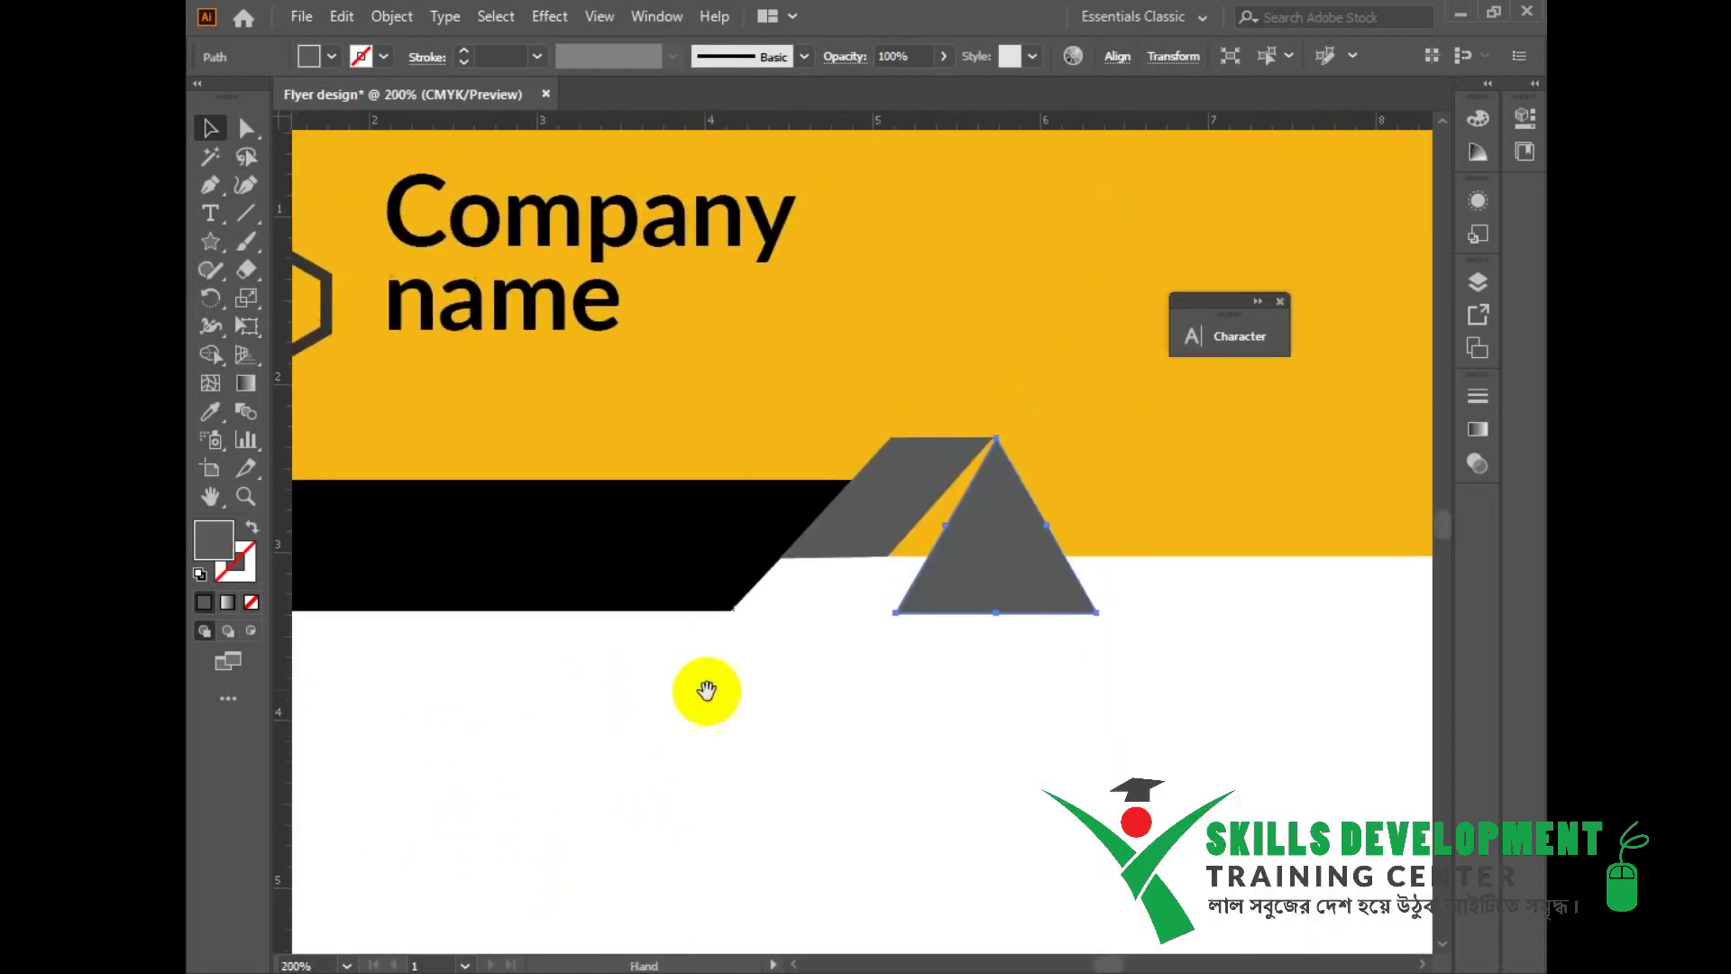
Step: Remove the extra anchor points in the middle of the triangle's three sides
drag(707, 691, 490, 876)
key(a)
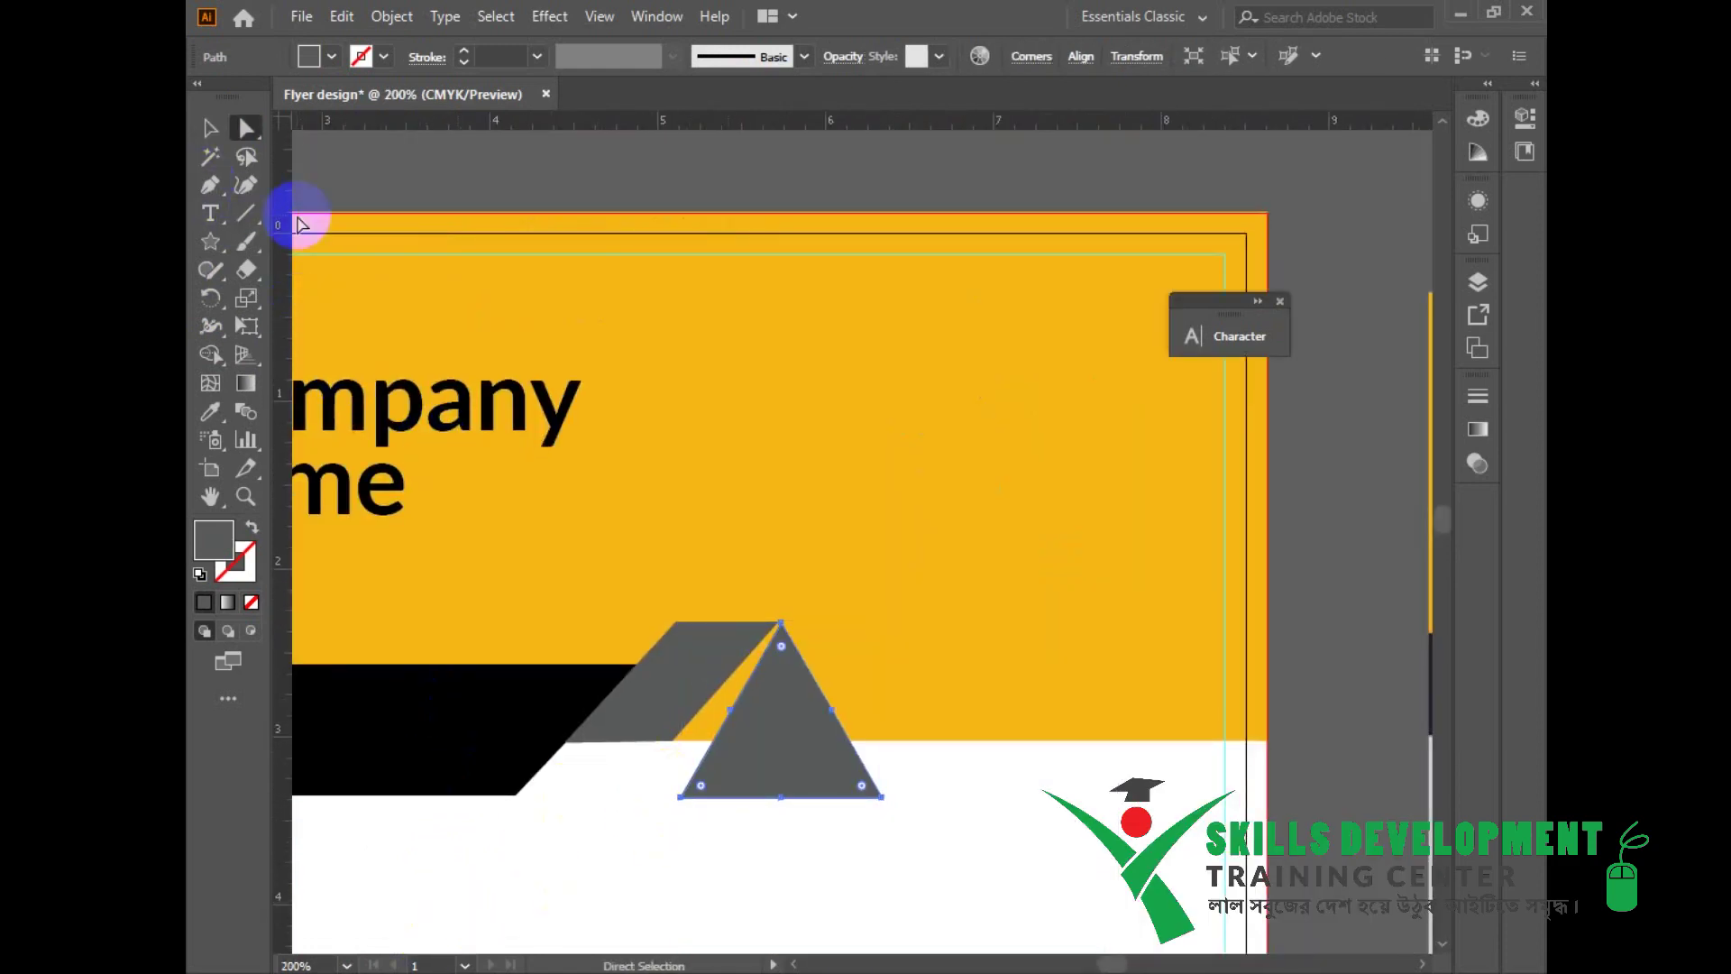
key(p)
click(731, 712)
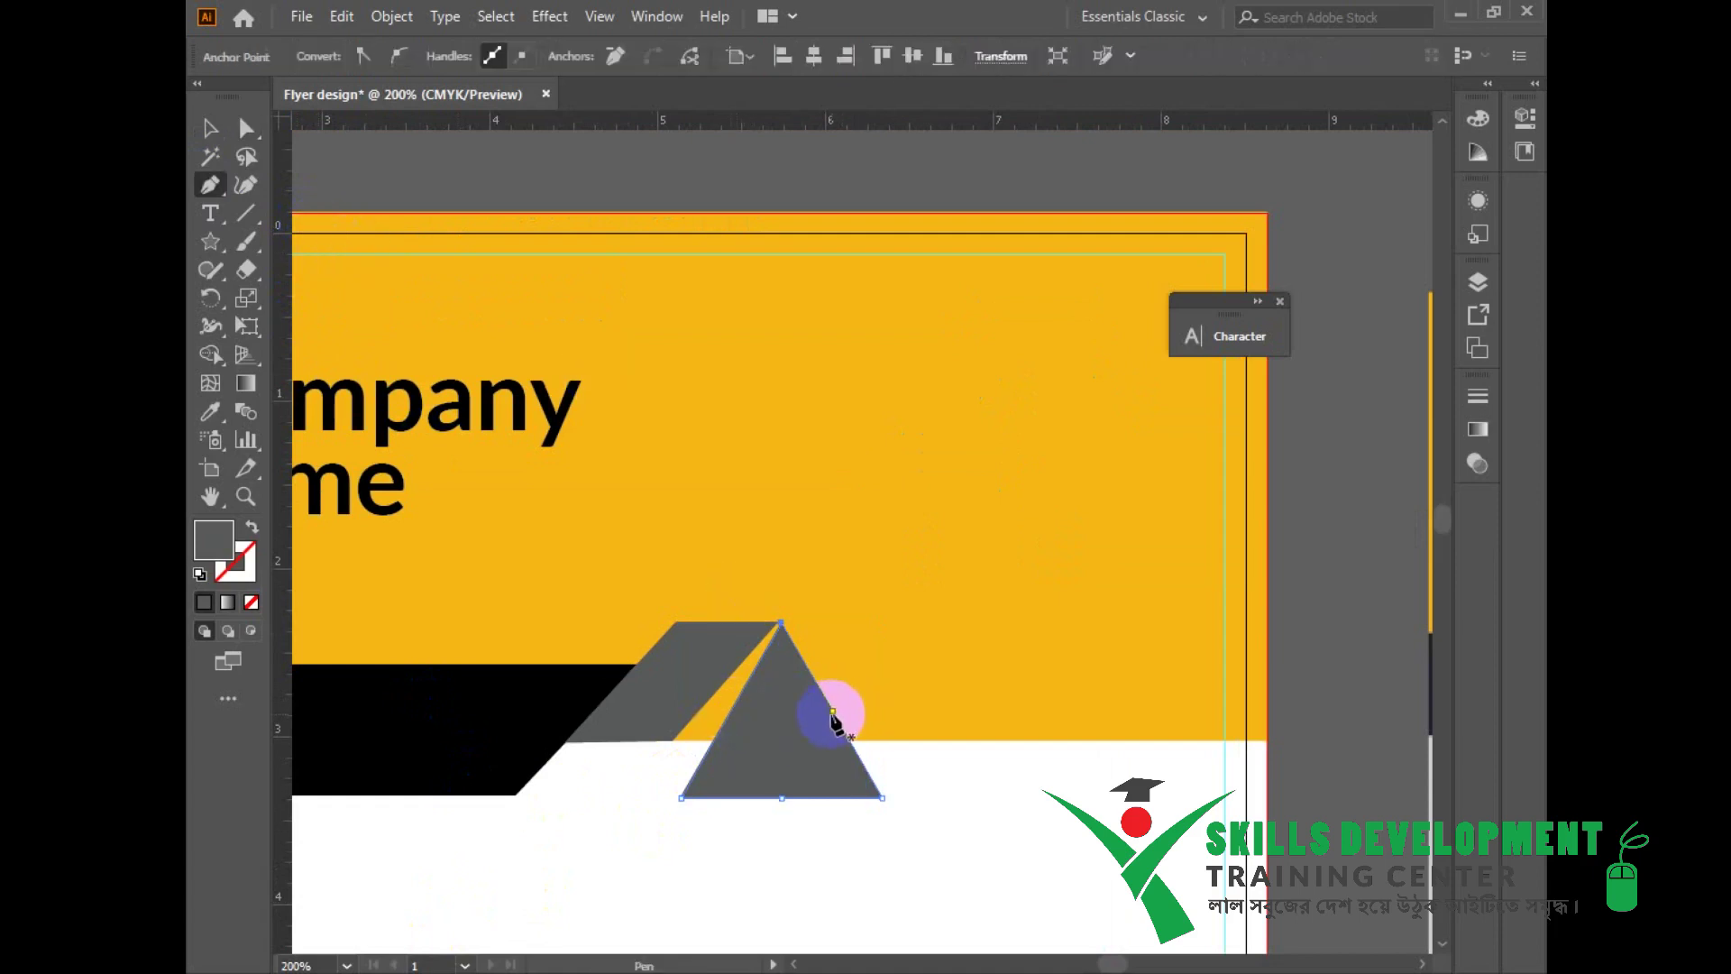
drag(832, 714, 802, 808)
click(830, 707)
key(a)
Step: Move the triangle's lower-left corner to the strip's lower-right corner and its lower-right corner onto the header's lower edge
click(680, 797)
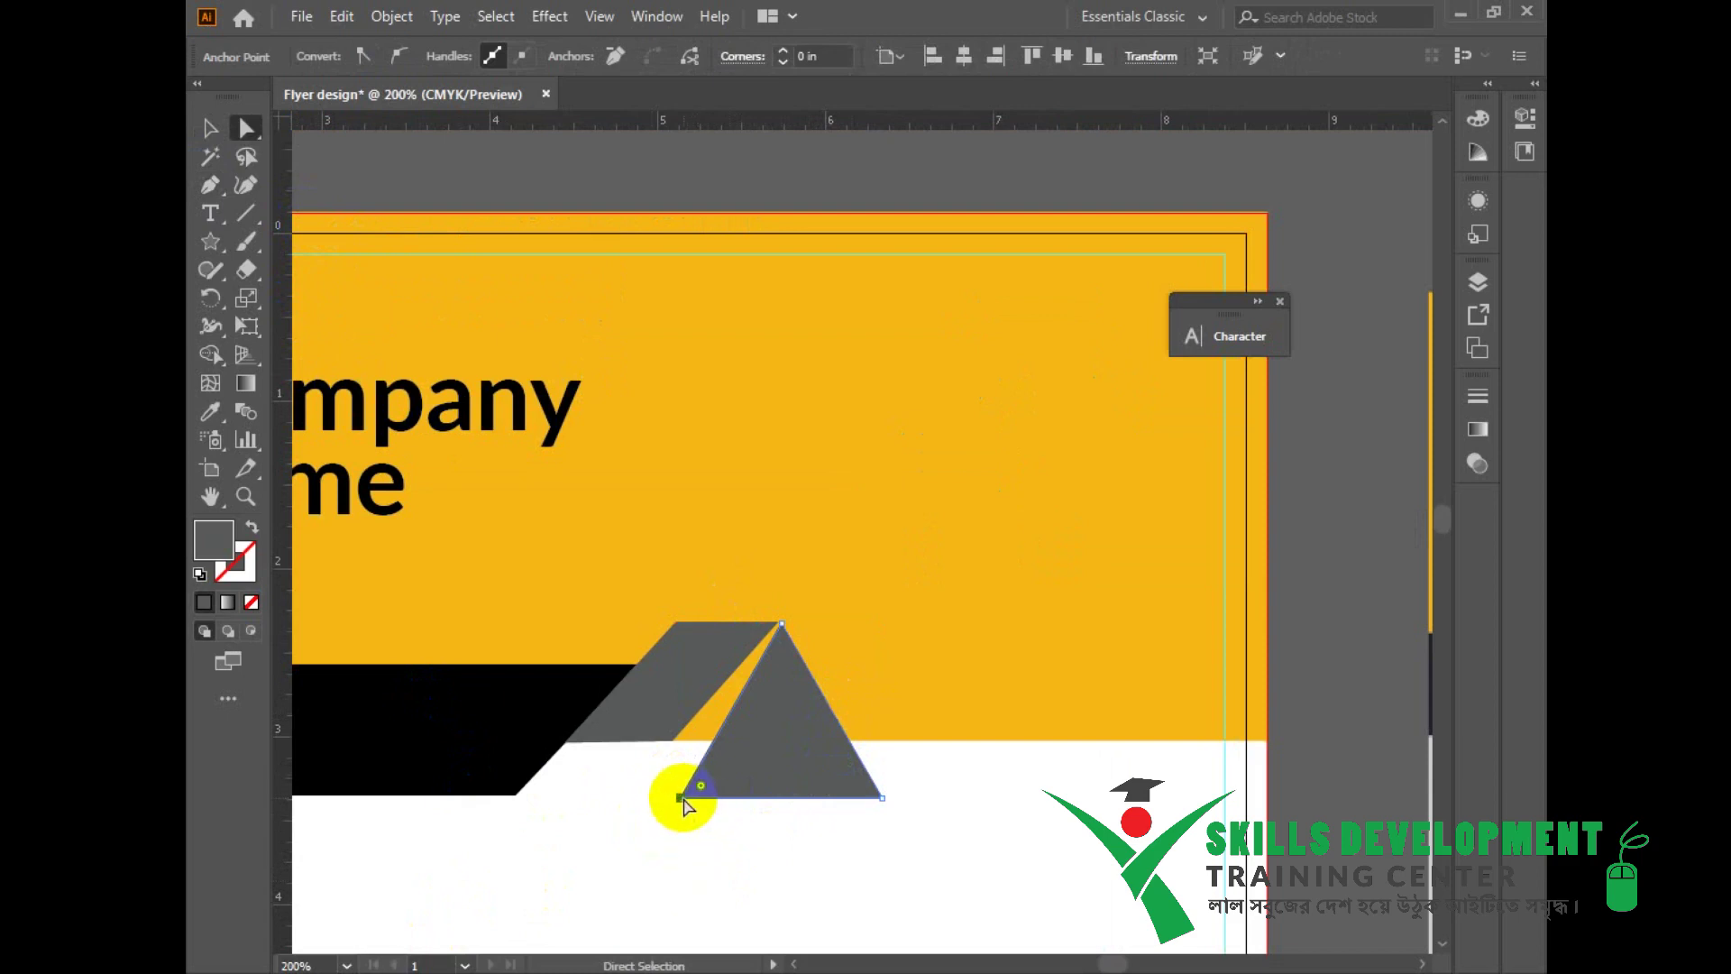
drag(676, 738, 674, 740)
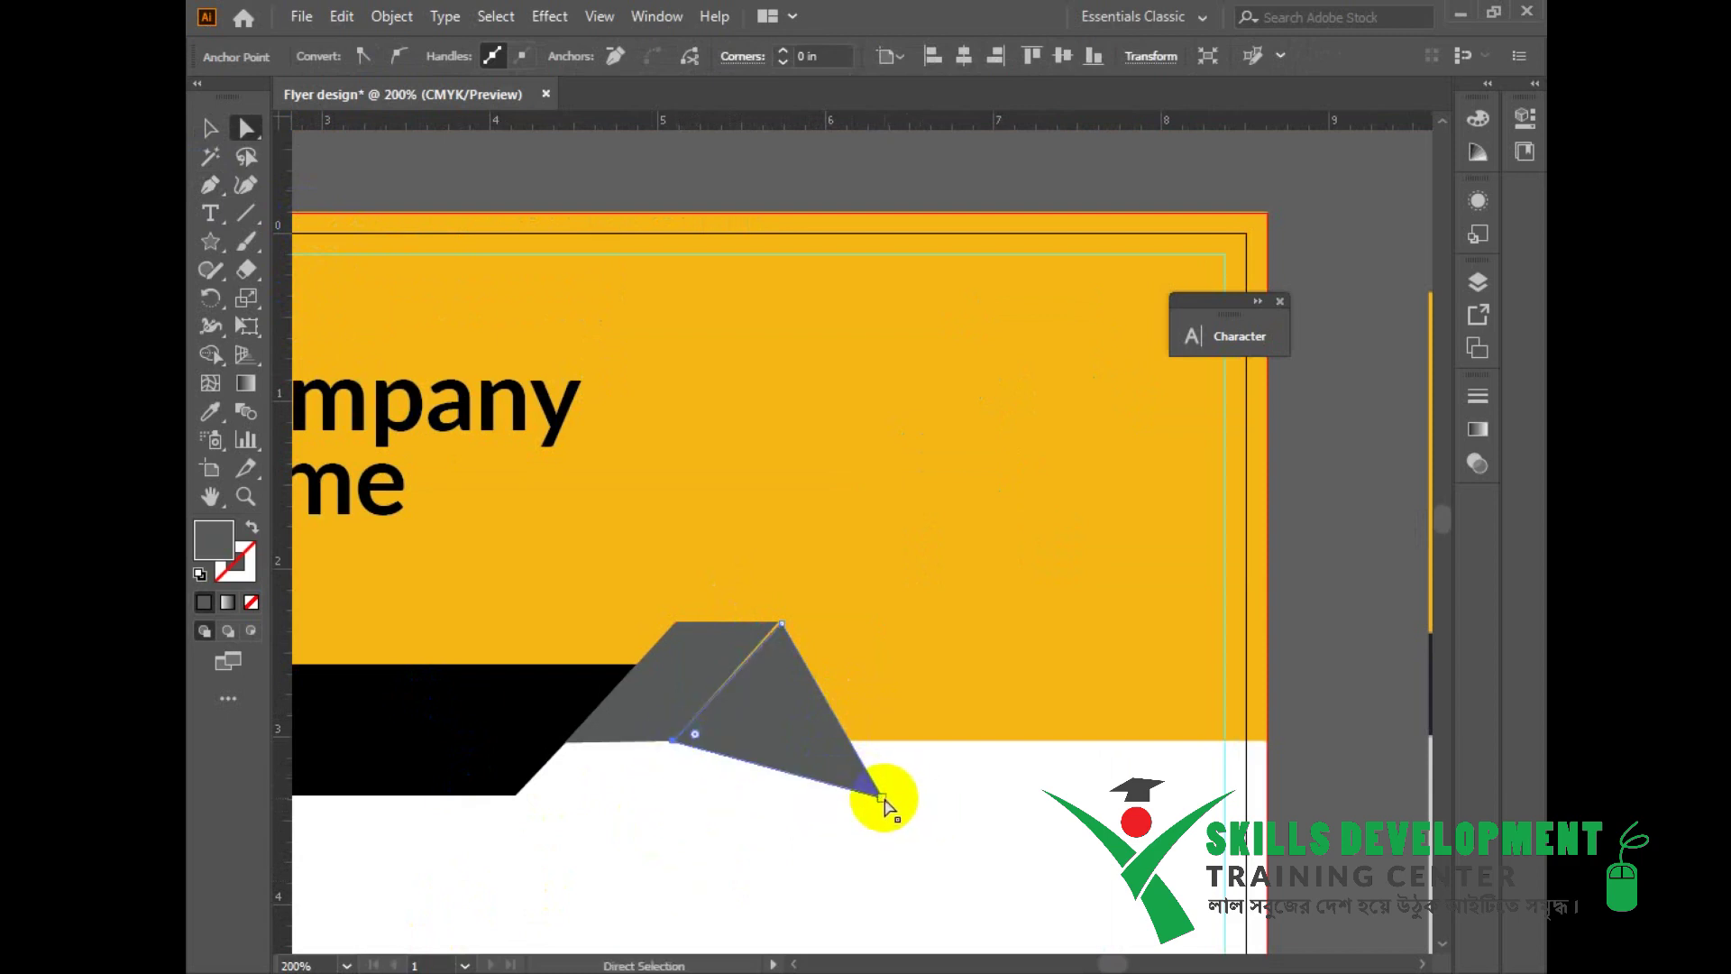
drag(884, 799, 837, 720)
click(854, 720)
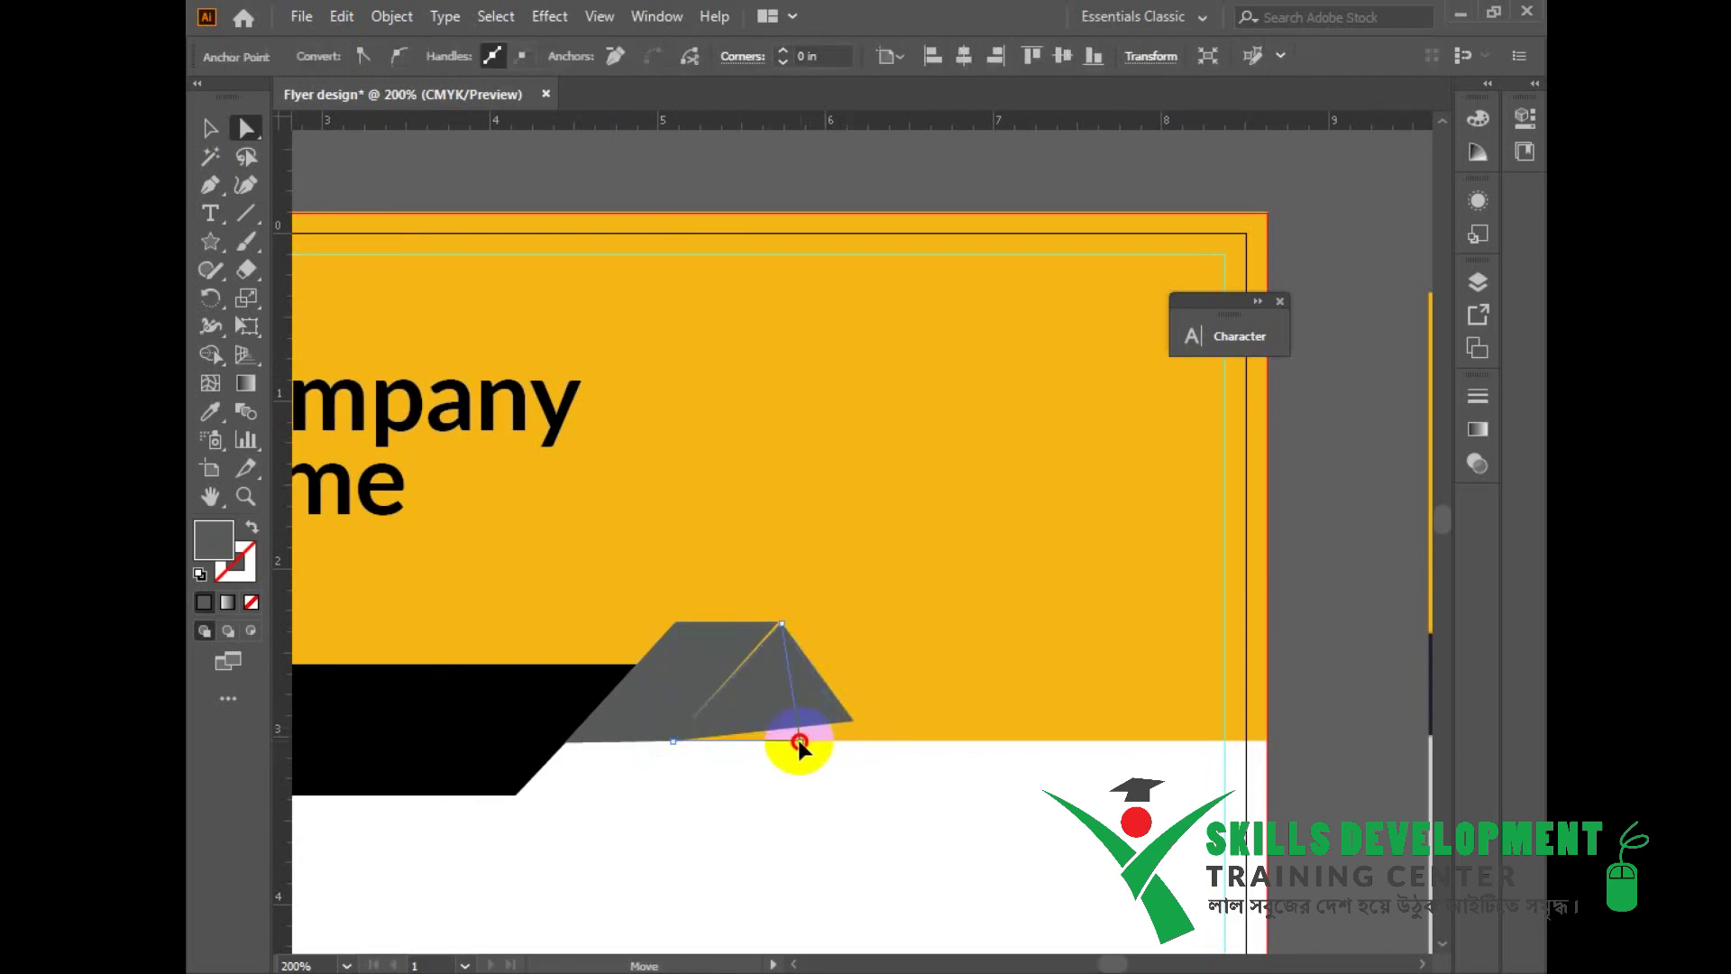
drag(843, 739, 844, 741)
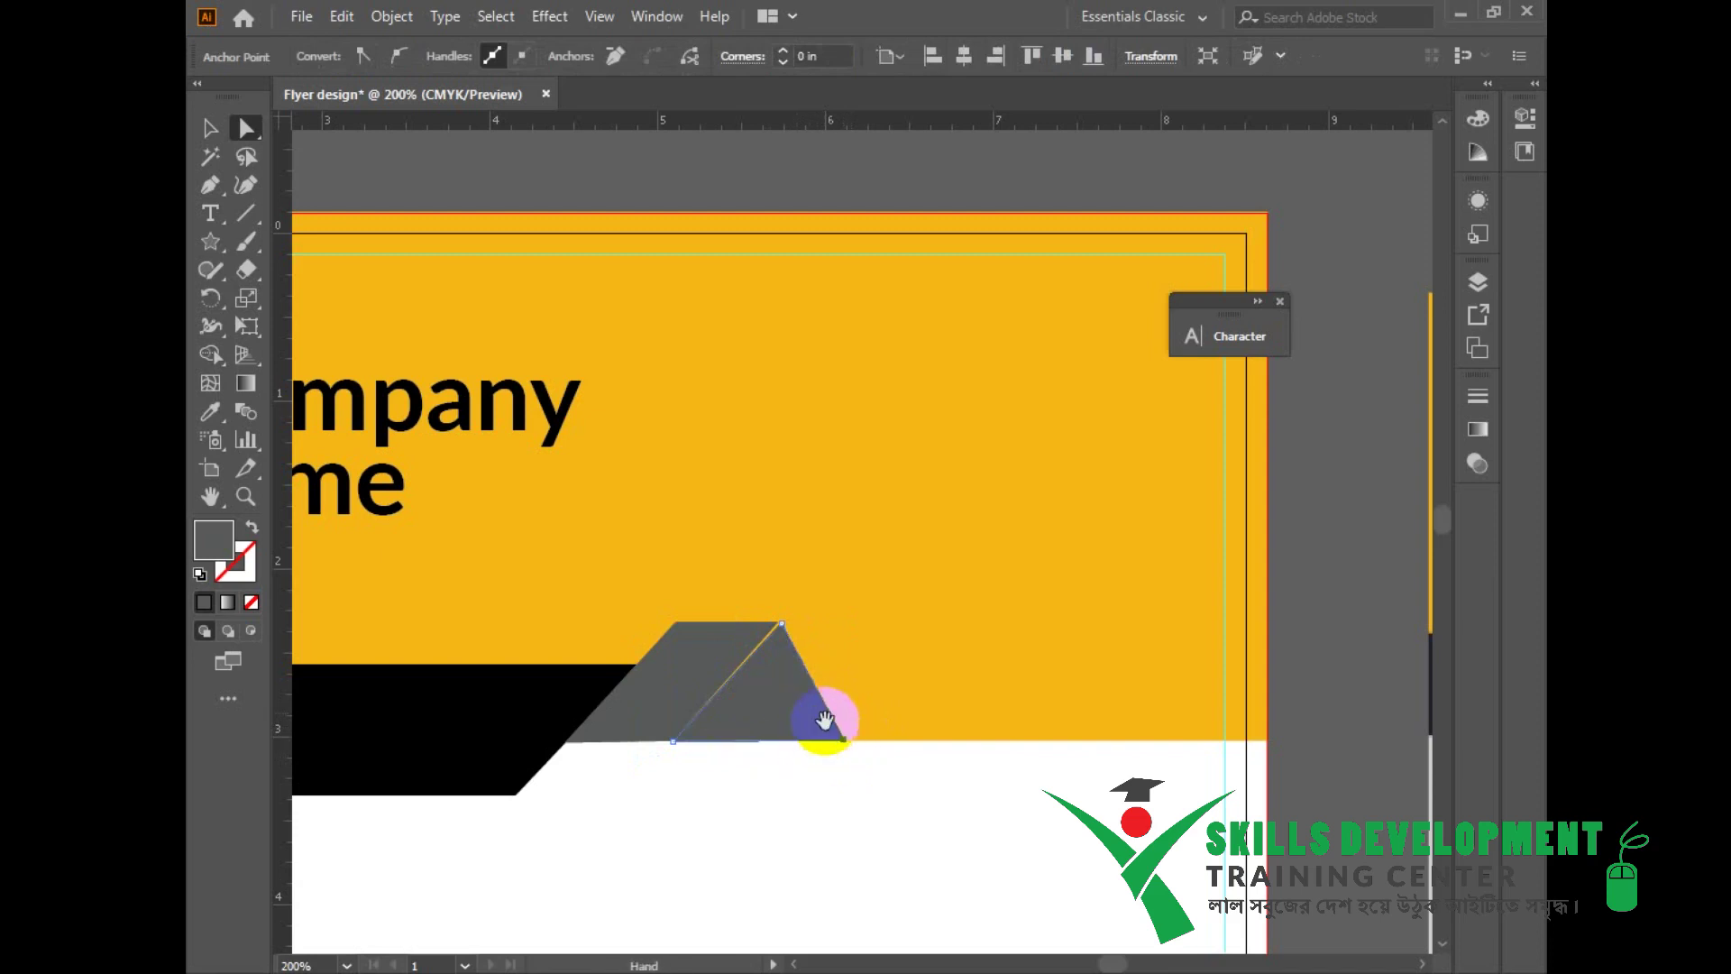
Step: Switch to outline view and snap the triangle's apex exactly onto the strip's upper-right corner
key(ctrl+equal)
key(ctrl+y)
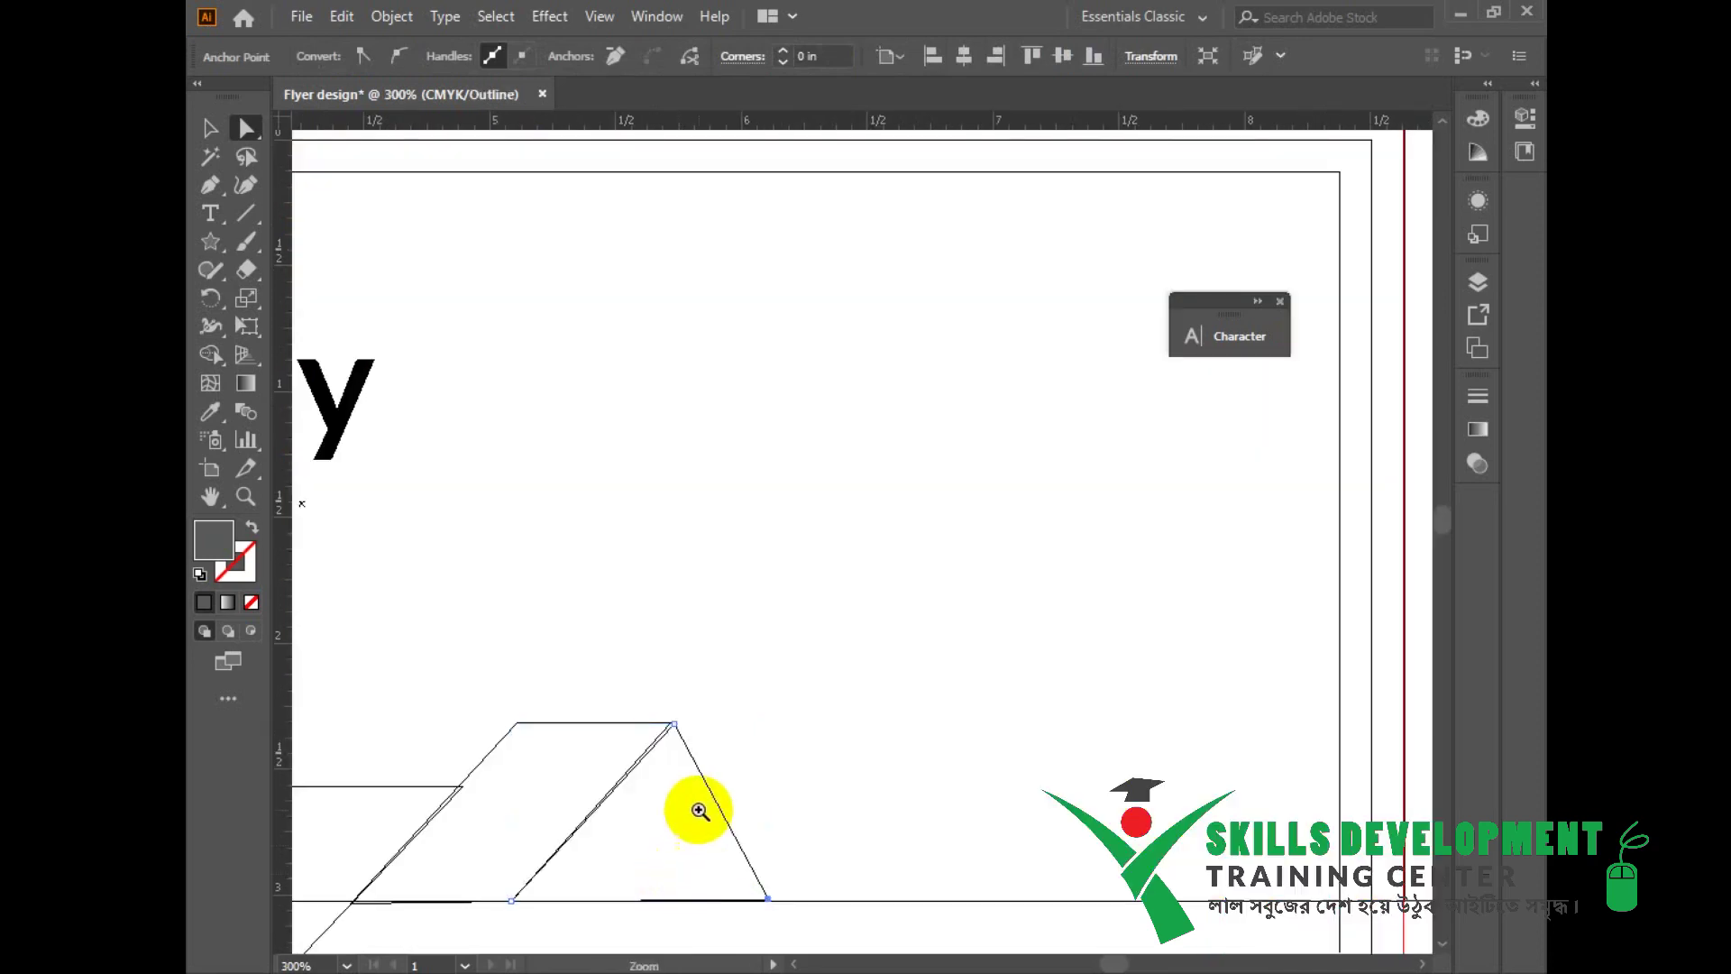
ctrl+alt+click(701, 809)
ctrl+alt+click(701, 809)
drag(912, 176, 646, 734)
ctrl+click(737, 799)
drag(737, 800, 735, 695)
ctrl+click(784, 632)
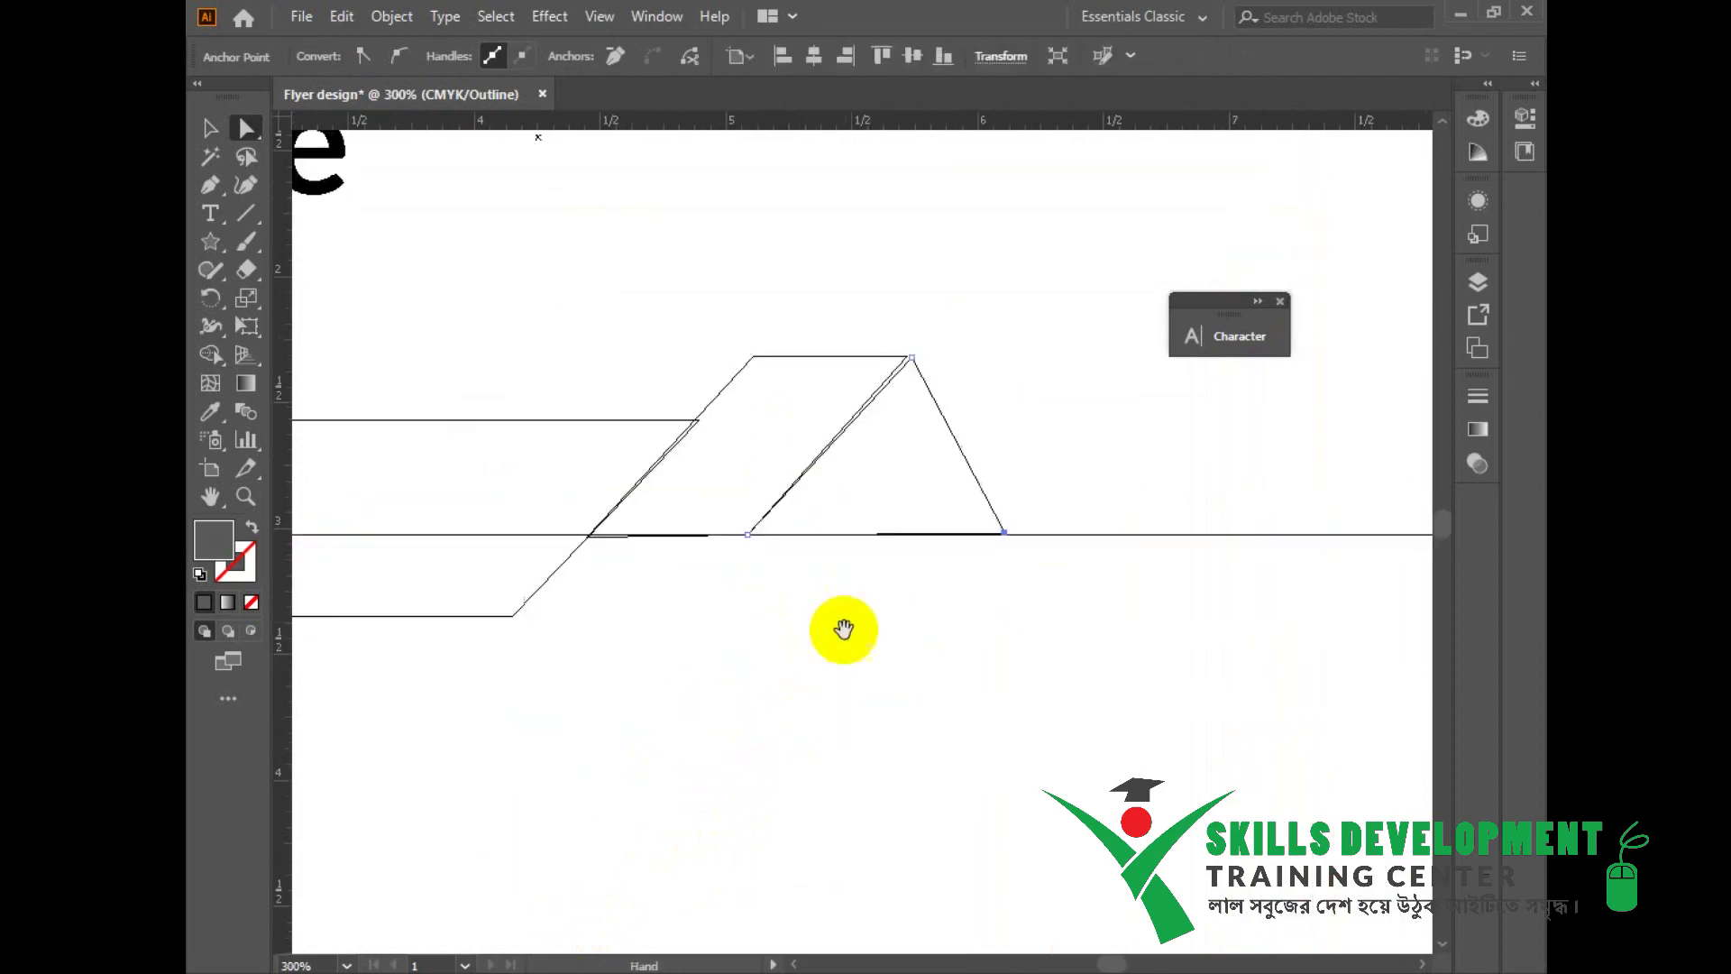
drag(842, 630, 642, 935)
click(724, 708)
click(731, 703)
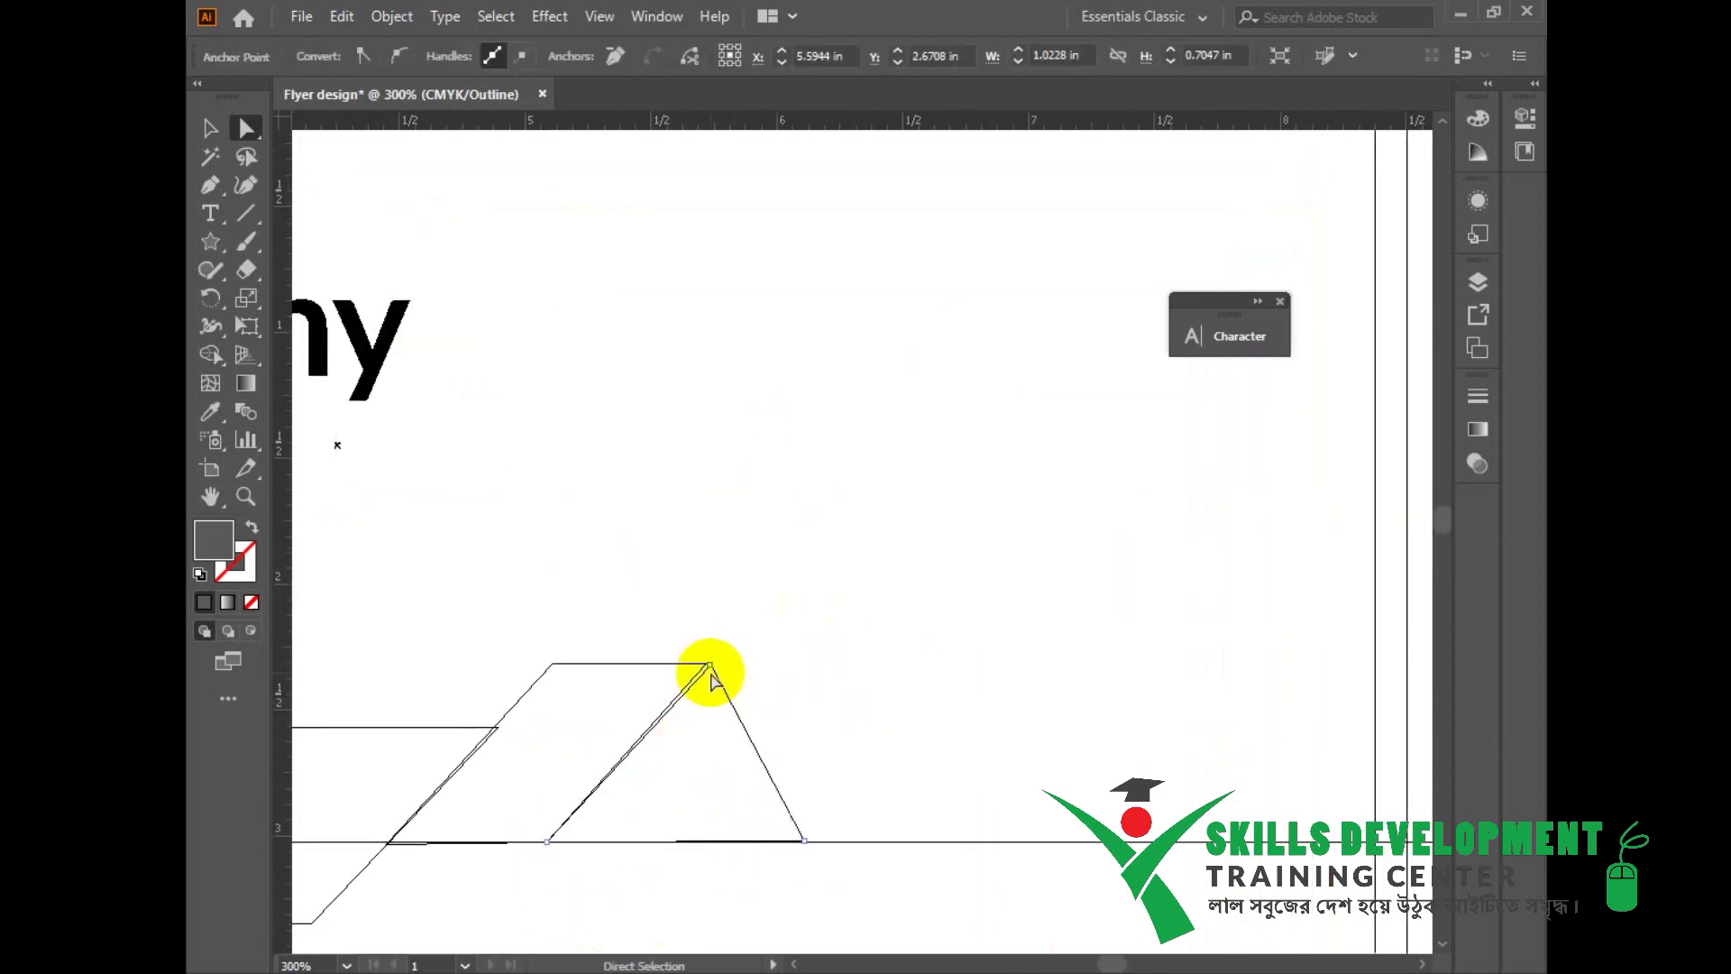
mouse_move(710, 666)
mouse_down()
mouse_move(734, 671)
mouse_move(707, 664)
mouse_up()
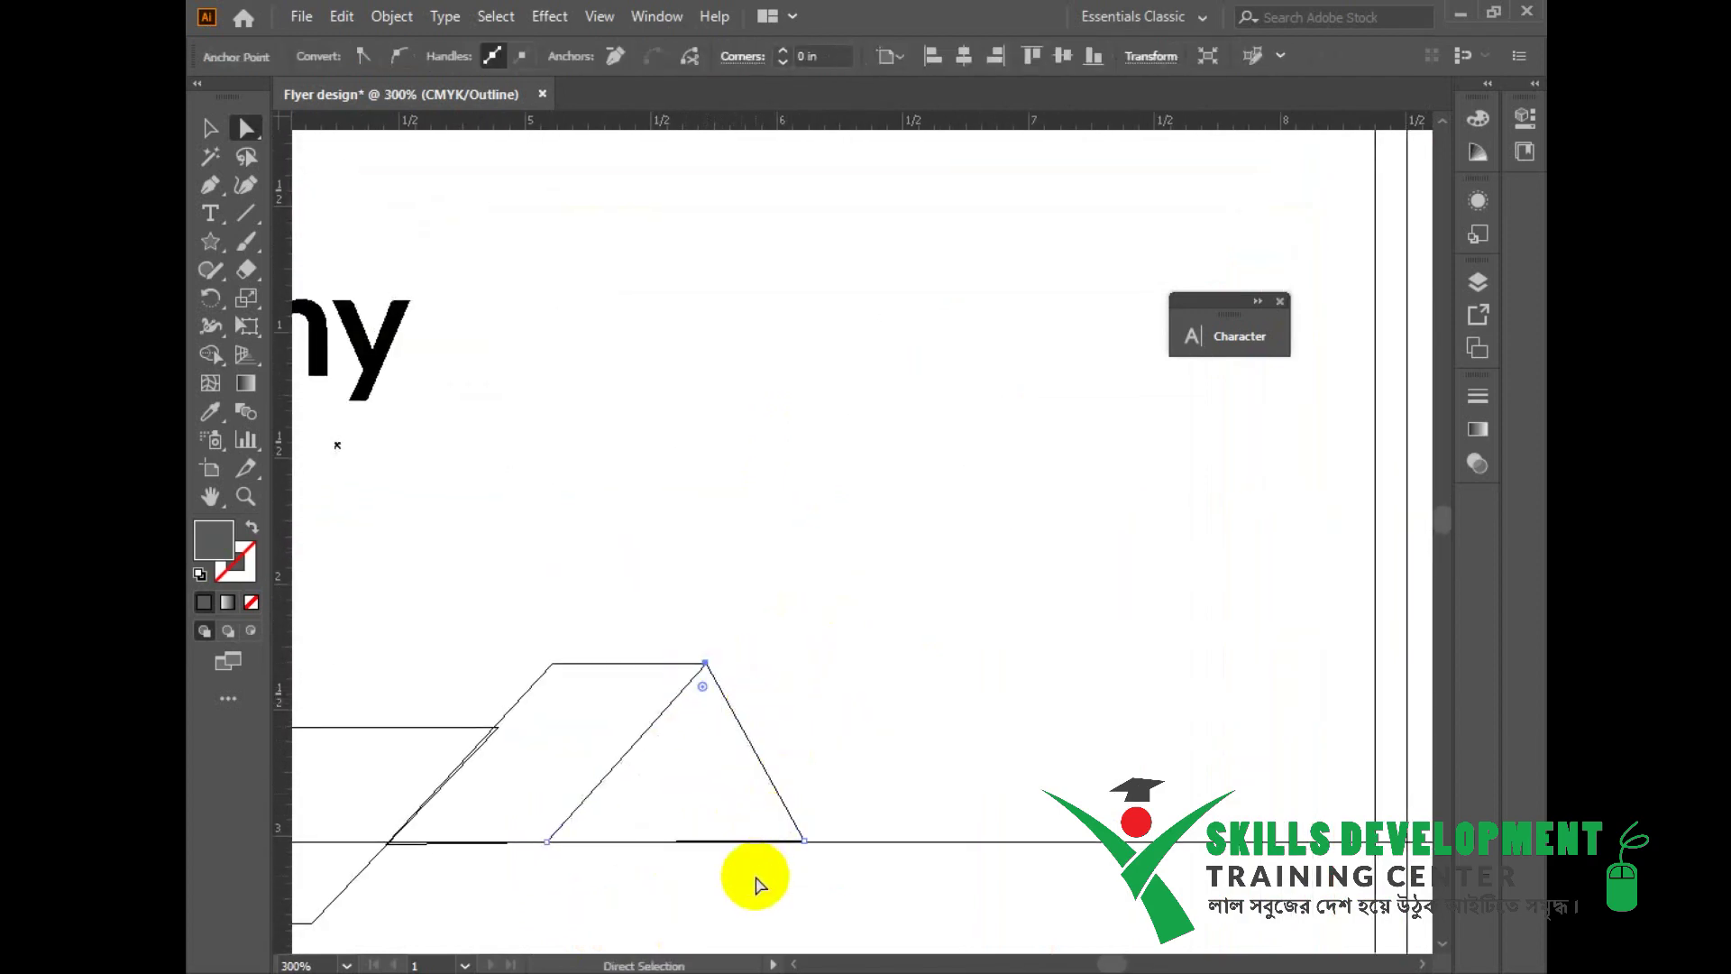
Step: Move the grey strip's lower-left and upper-left corner points so its left edge follows the band's slanted end
ctrl+click(535, 834)
ctrl+click(709, 580)
drag(798, 444, 566, 797)
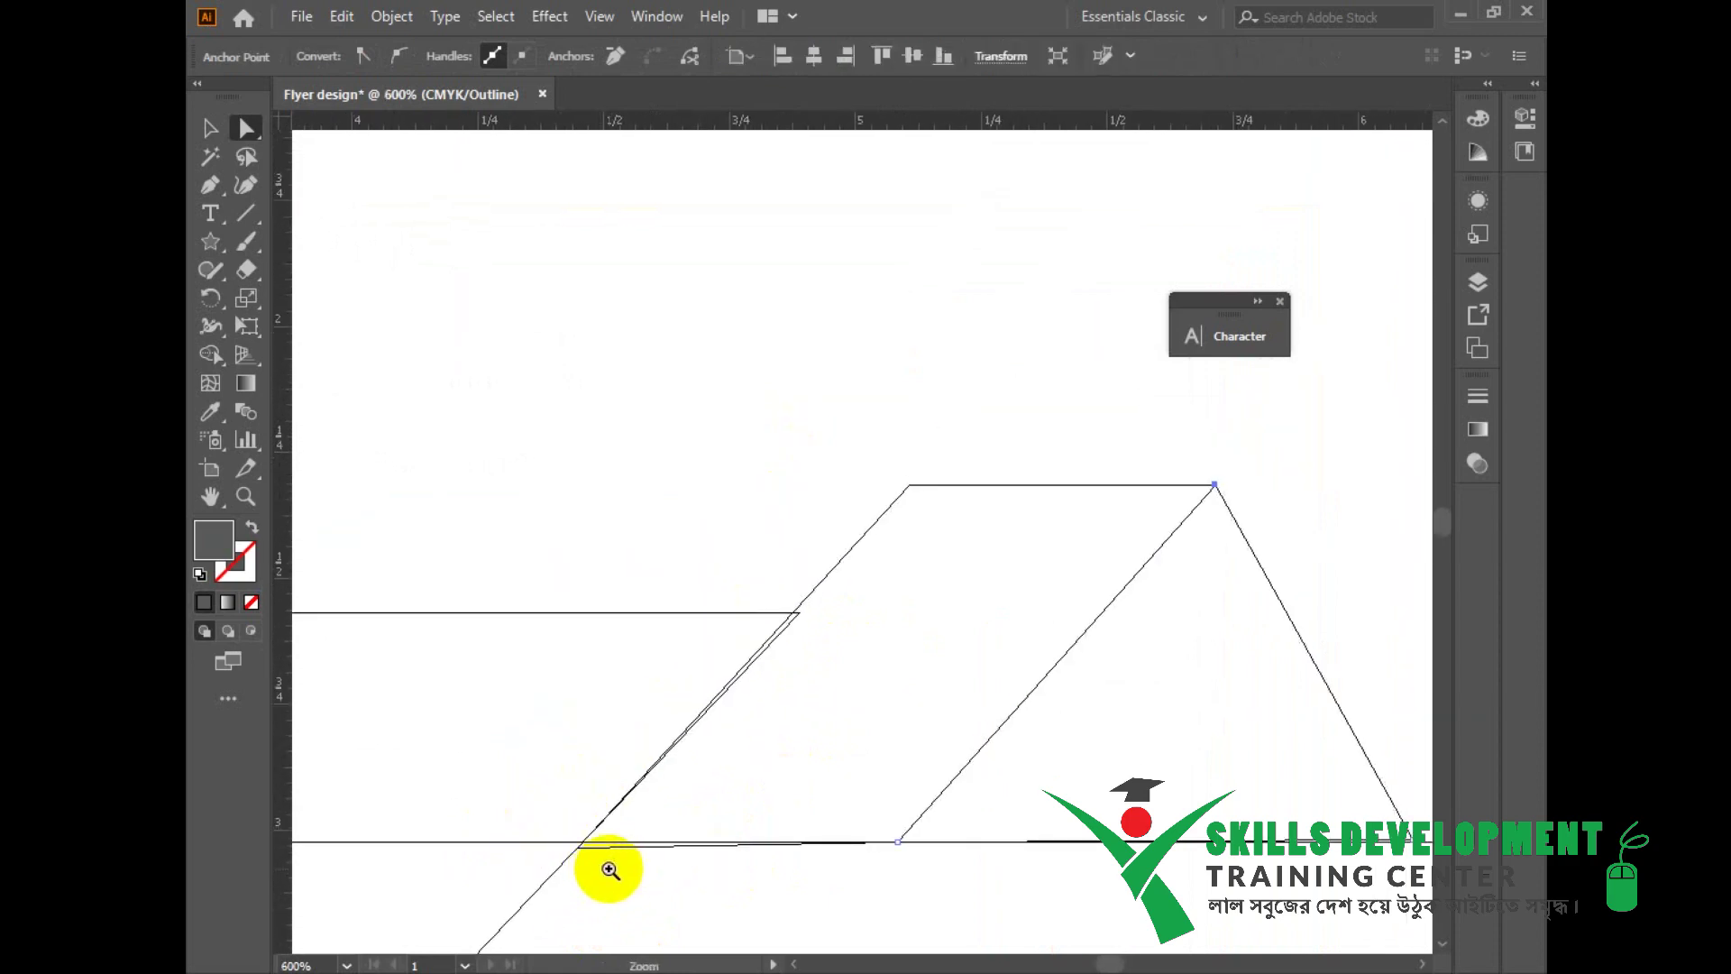
ctrl+click(607, 870)
drag(869, 557, 692, 738)
click(676, 693)
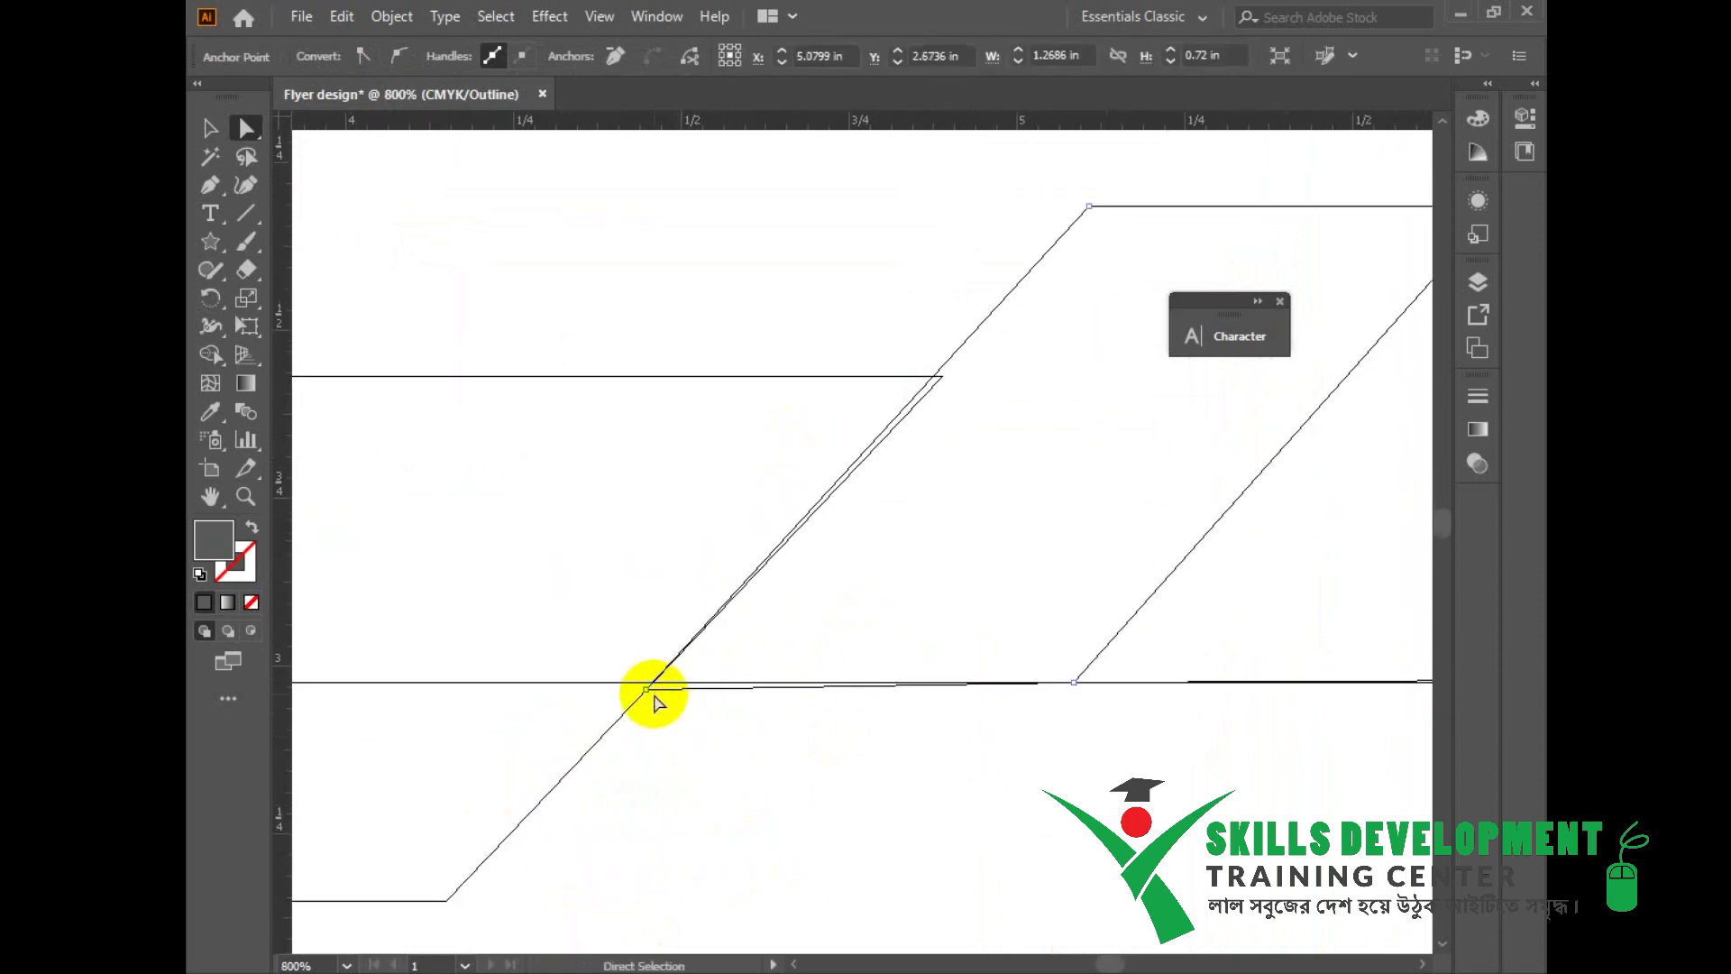
drag(645, 684, 654, 682)
drag(997, 507, 803, 732)
drag(894, 431, 901, 441)
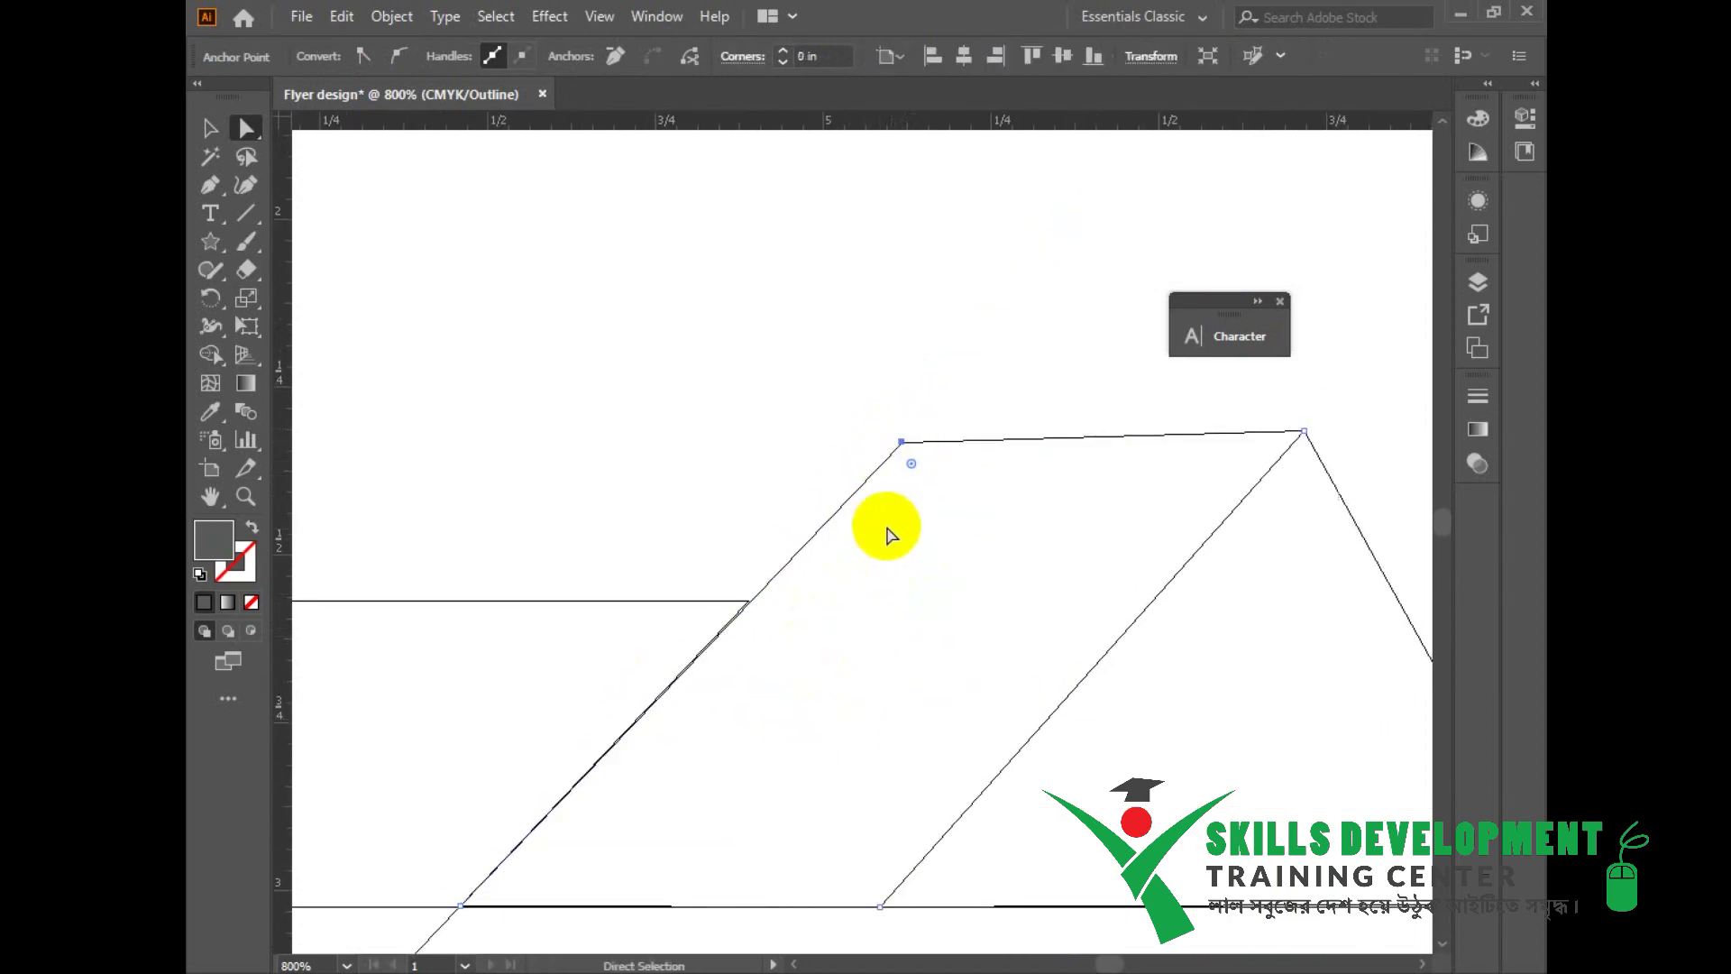
Step: Leave outline view and return to the full-colour preview with both the flyer and the reference image in sight
key(ctrl+y)
ctrl+alt+click(1140, 611)
ctrl+alt+click(1139, 610)
ctrl+alt+click(1140, 611)
drag(786, 644, 847, 670)
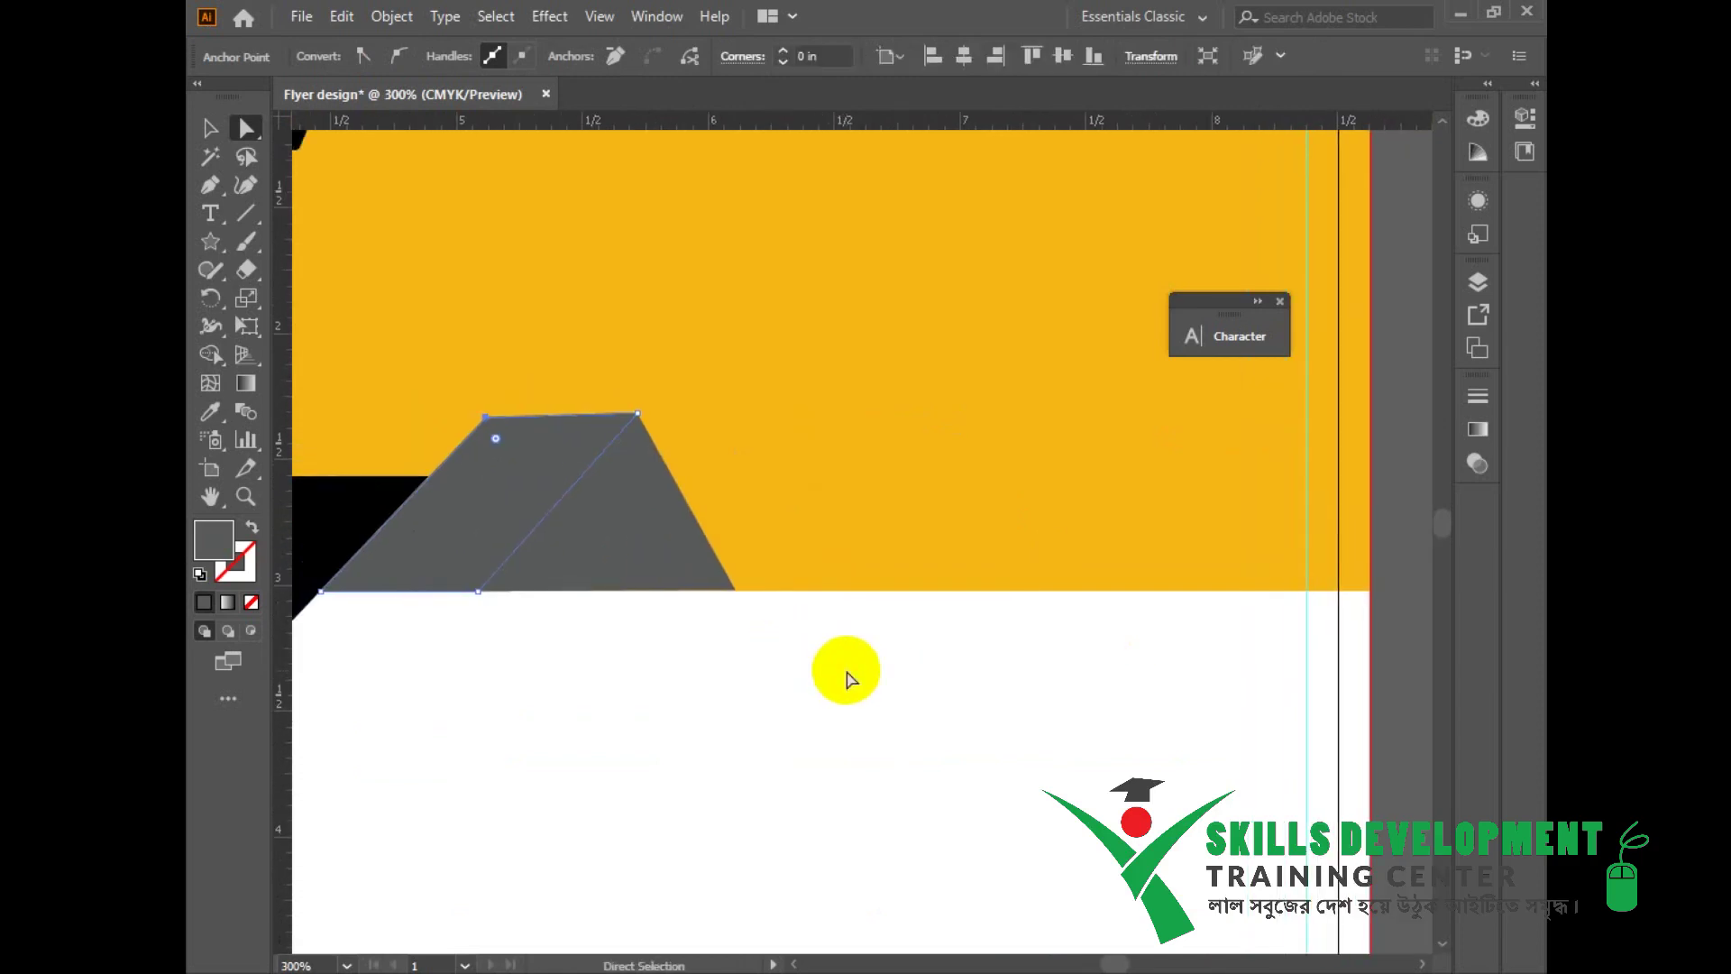
key(i)
ctrl+alt+click(911, 653)
ctrl+alt+click(911, 653)
drag(899, 586, 814, 811)
ctrl+alt+click(918, 633)
ctrl+alt+click(918, 633)
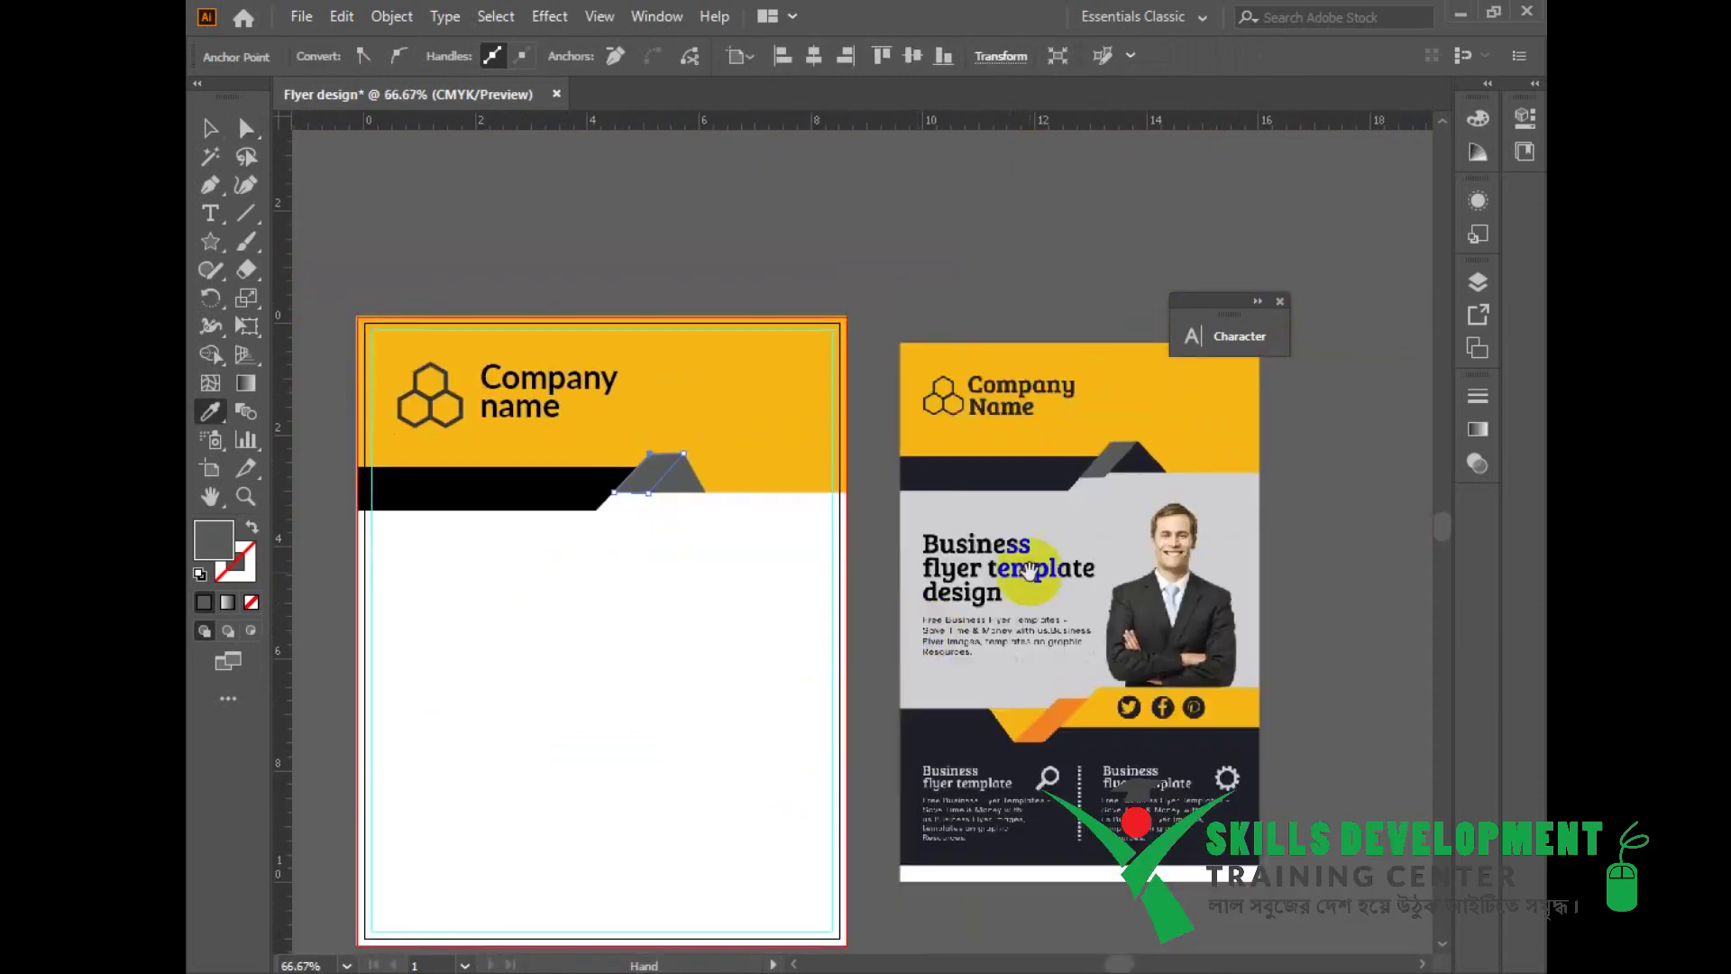
drag(1030, 570, 1011, 643)
Step: Fill the triangle beside the grey strip with the dark navy sampled from the folded ribbon in the reference image
click(523, 578)
key(ctrl+z)
key(v)
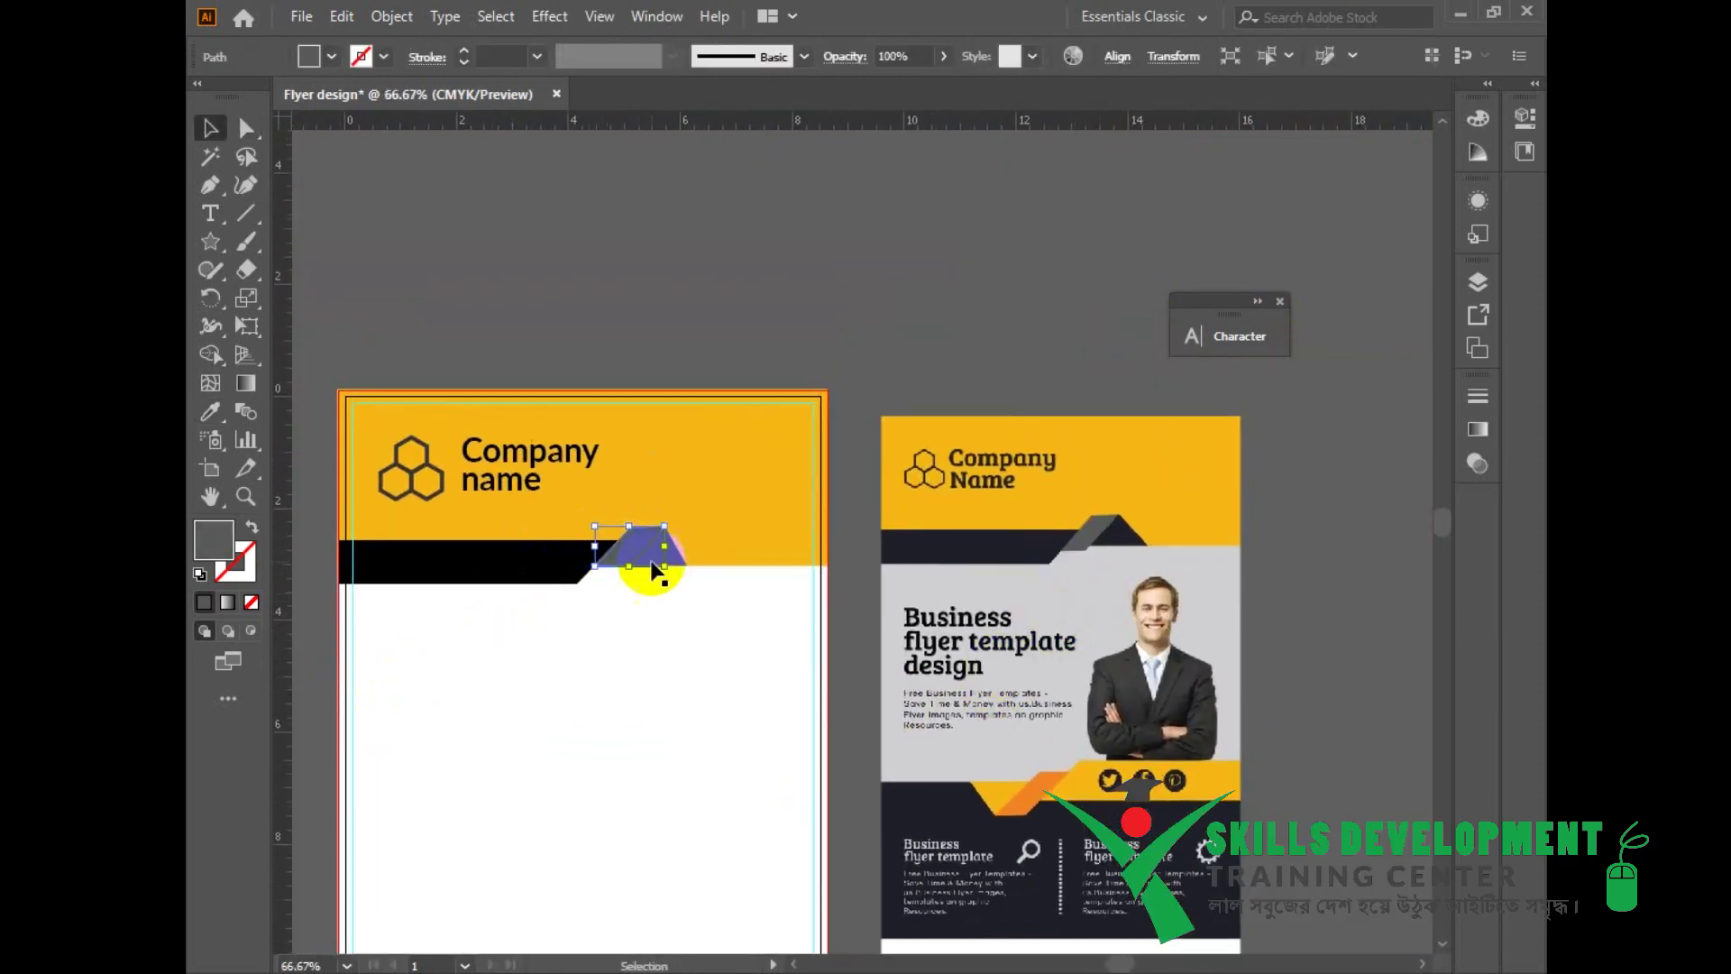
drag(638, 554, 668, 564)
key(i)
click(1118, 527)
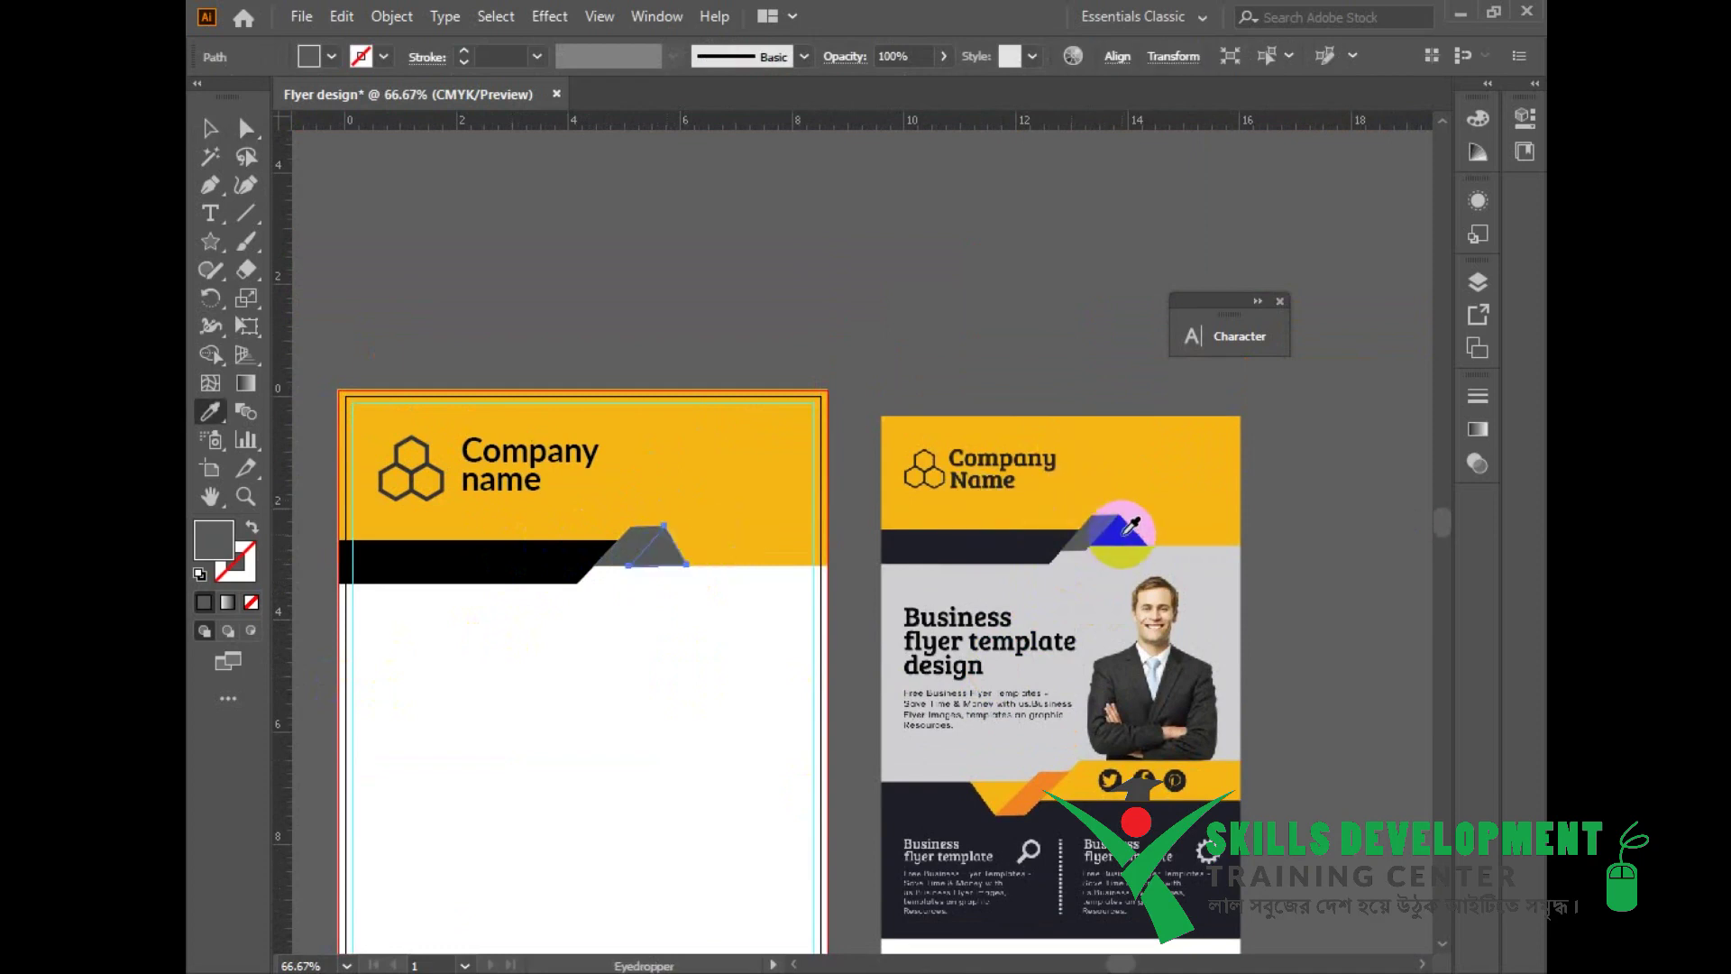
click(206, 131)
click(638, 638)
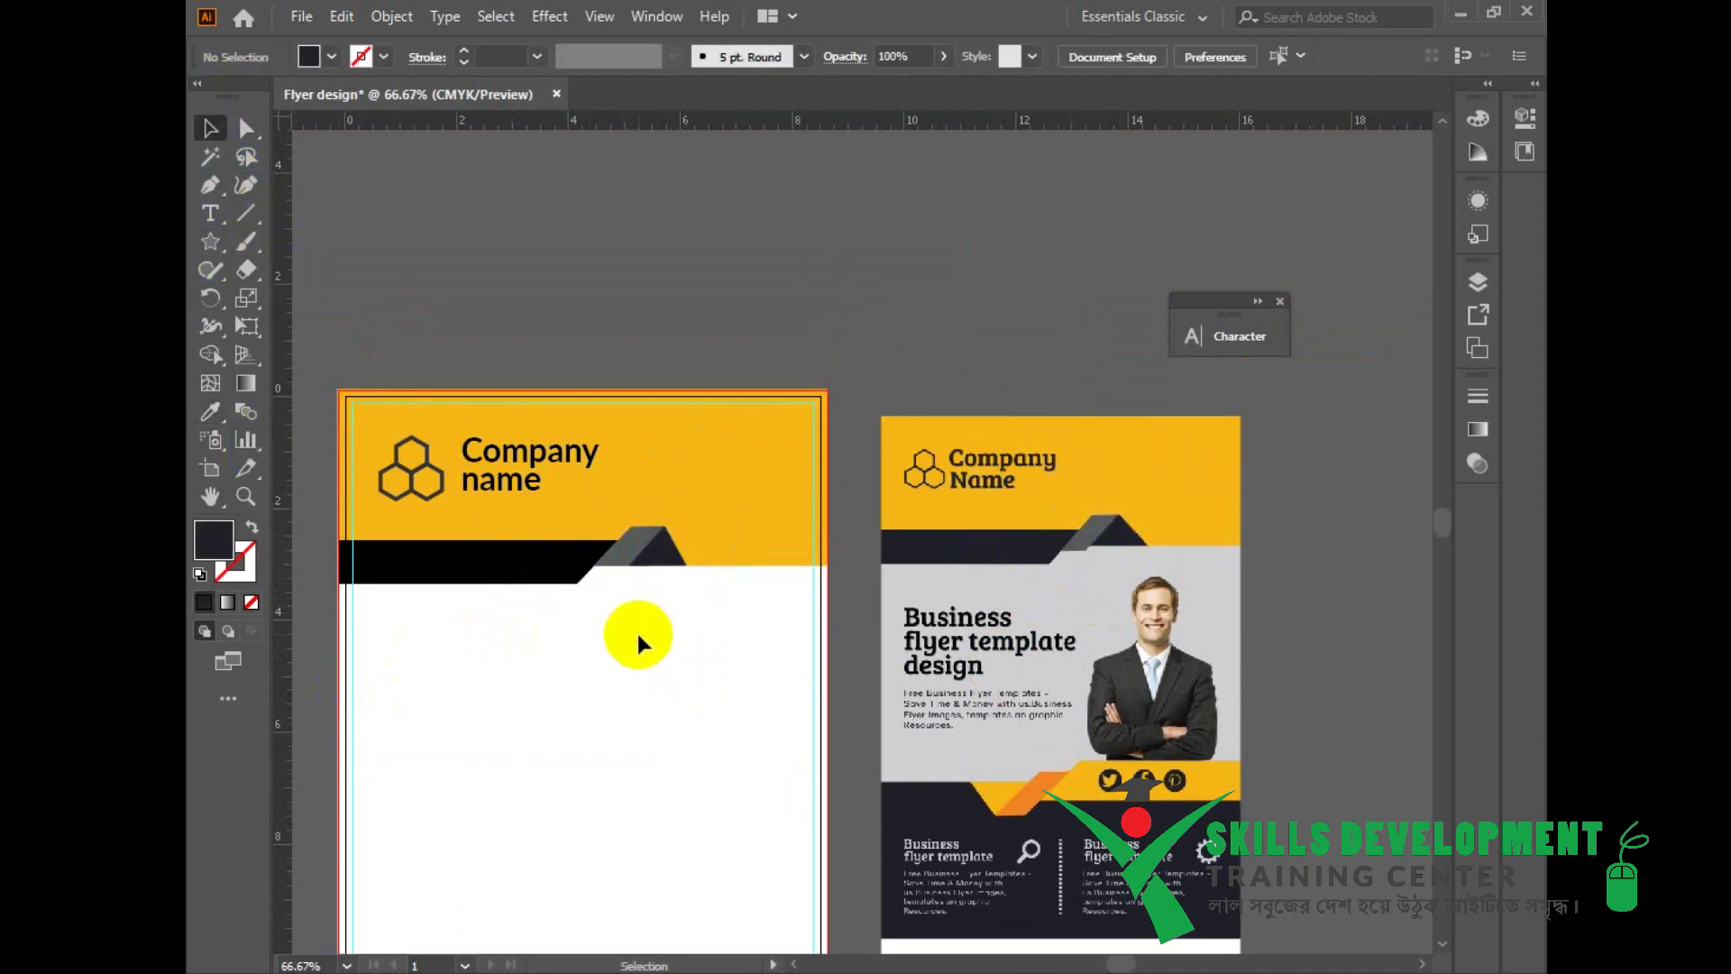
Step: Draw a full-width rectangle below the yellow header and fill it with the light grey sampled from the reference flyer
drag(629, 712, 661, 584)
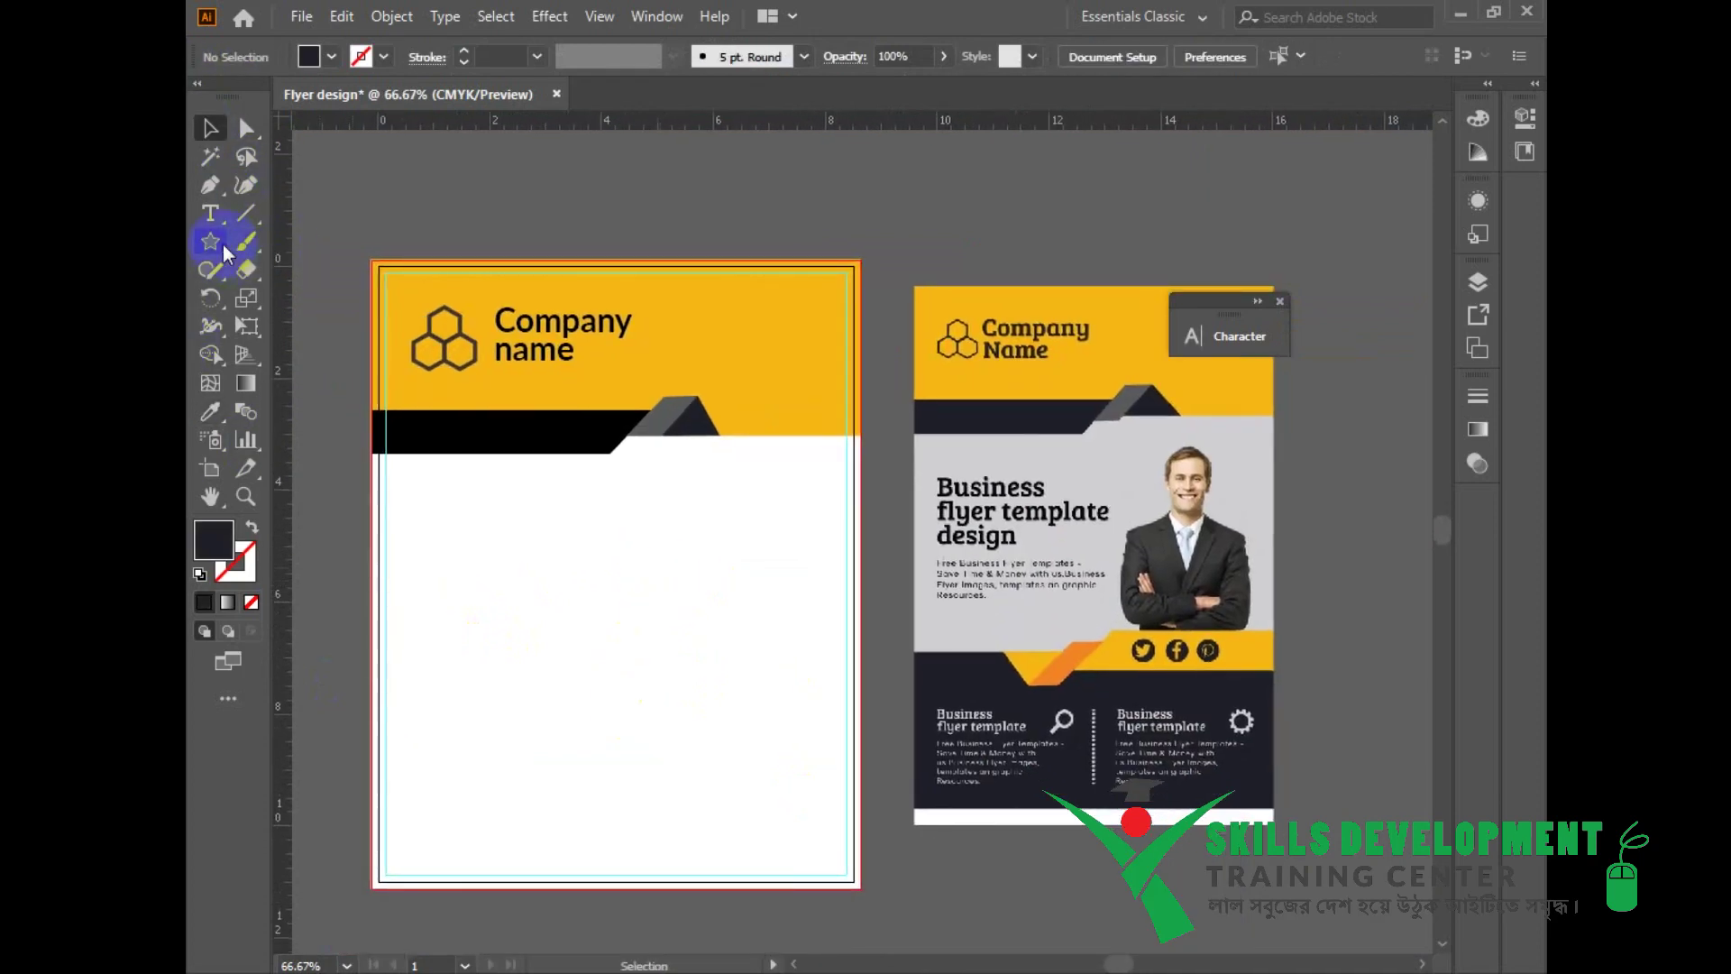
key(l)
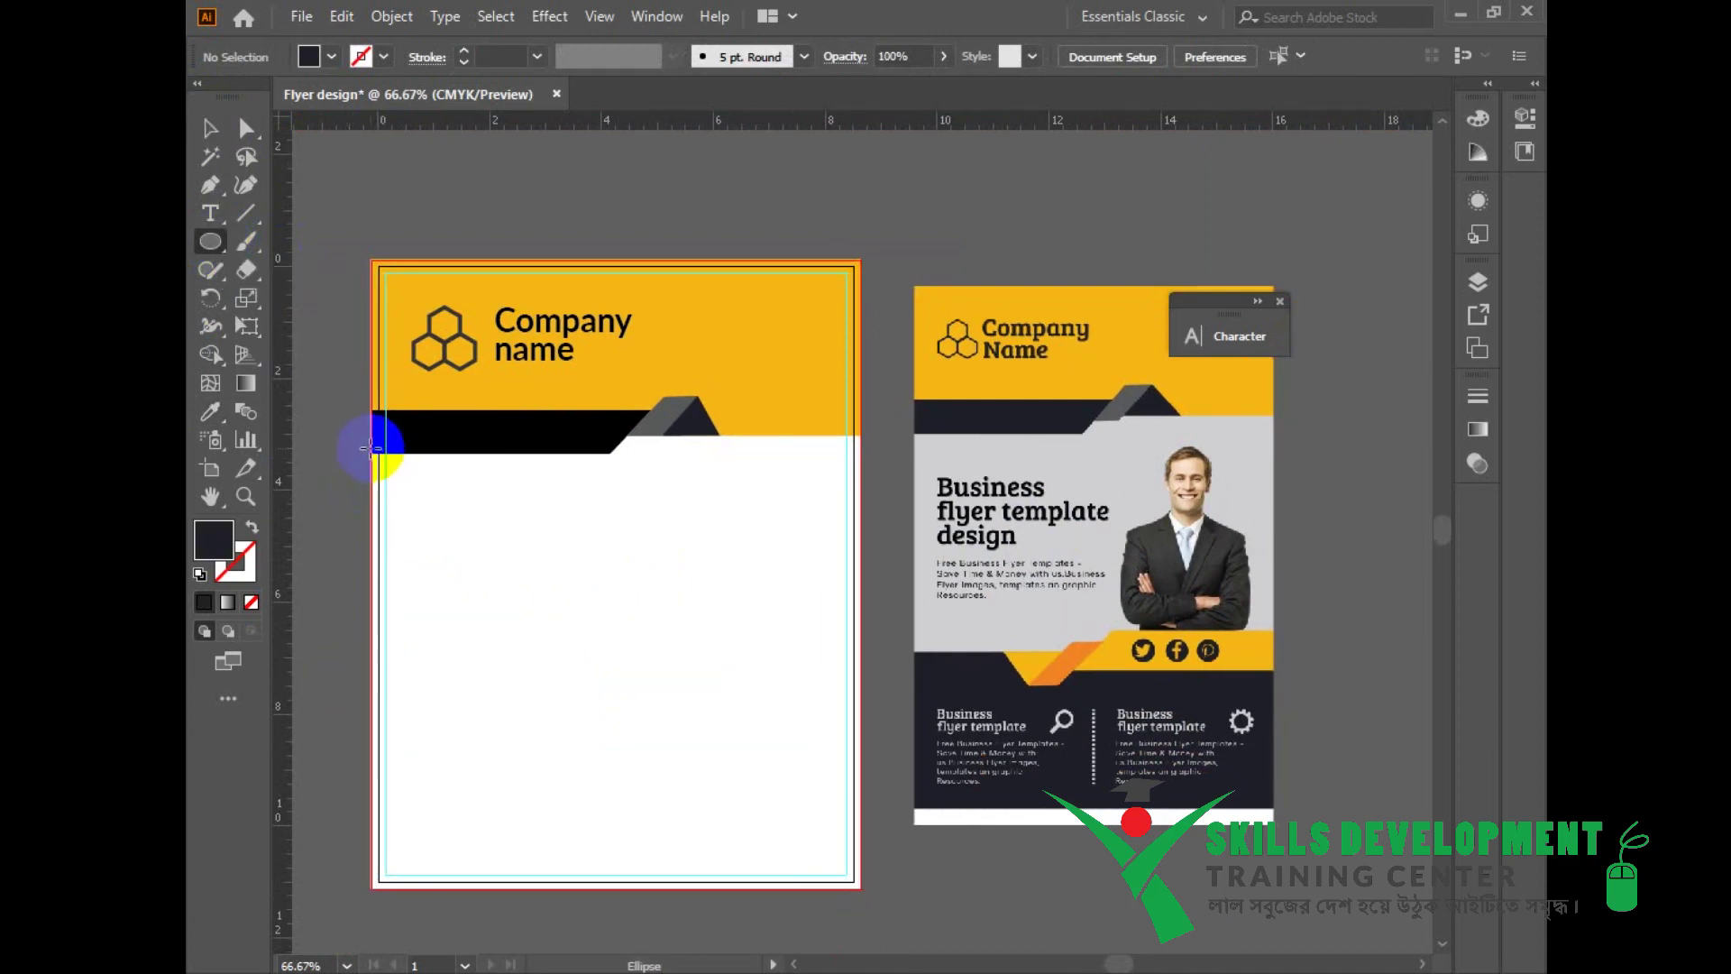
drag(210, 241, 280, 236)
mouse_move(370, 438)
mouse_down()
mouse_move(791, 610)
mouse_move(861, 614)
mouse_move(861, 686)
mouse_up()
key(i)
click(1012, 495)
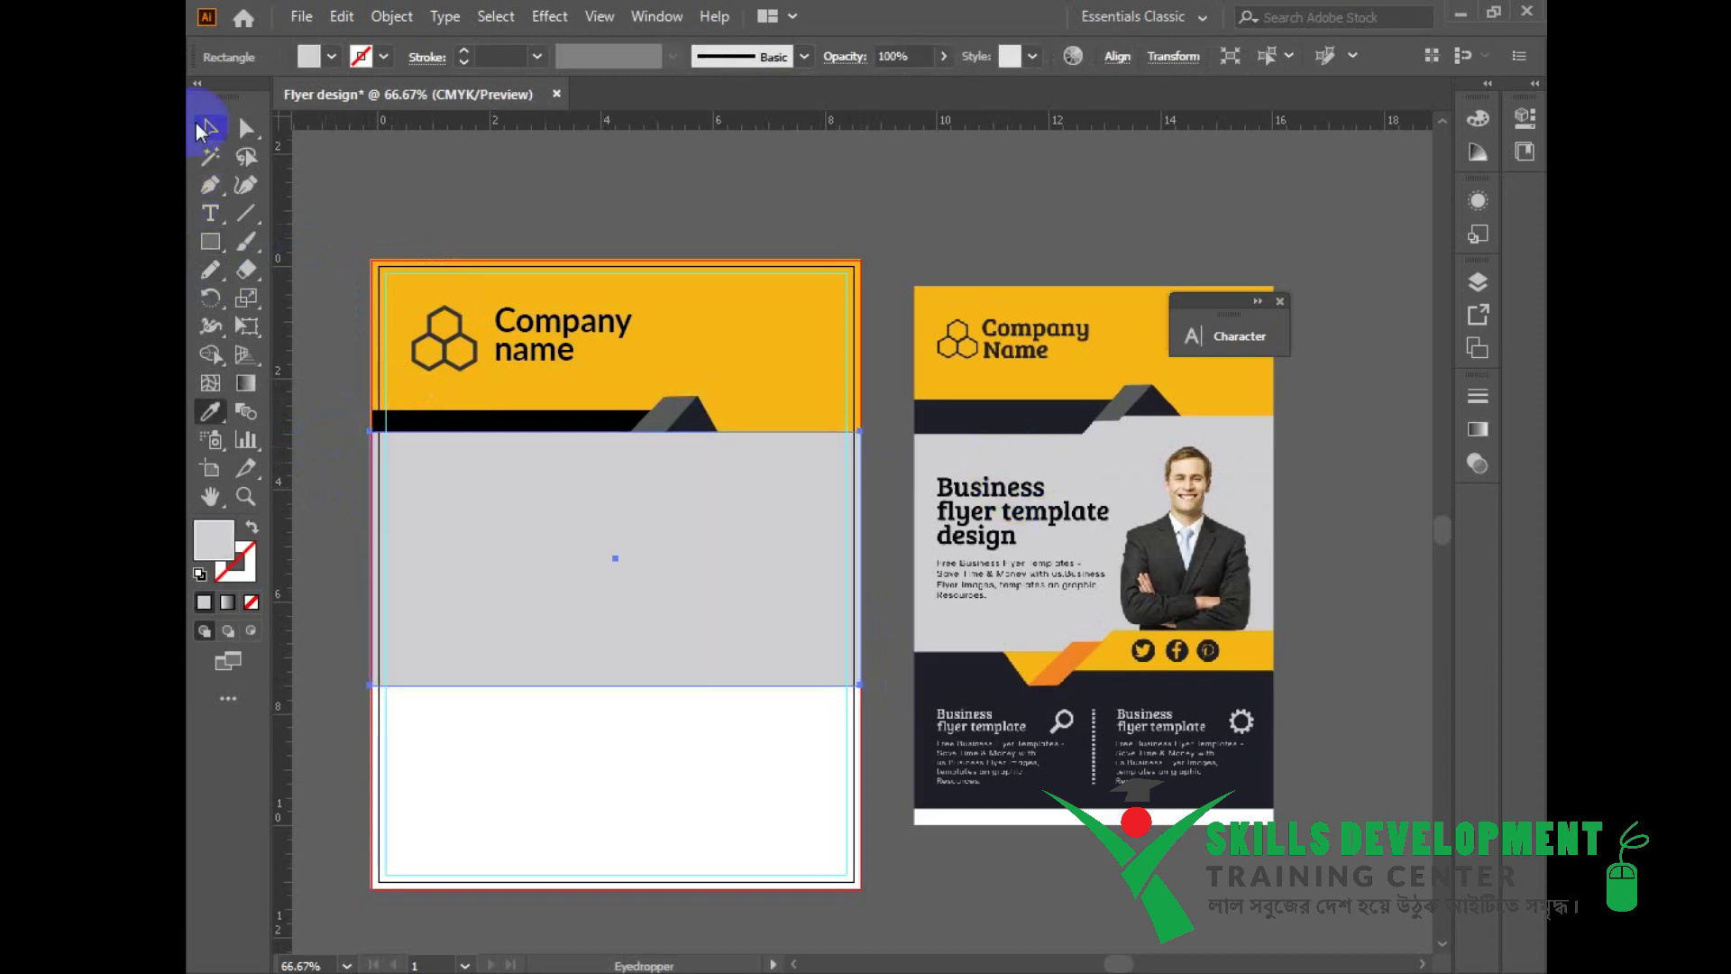
Step: Send the light grey rectangle backward until it lies behind the black band and the folded ribbon shapes
click(210, 128)
click(733, 773)
click(703, 591)
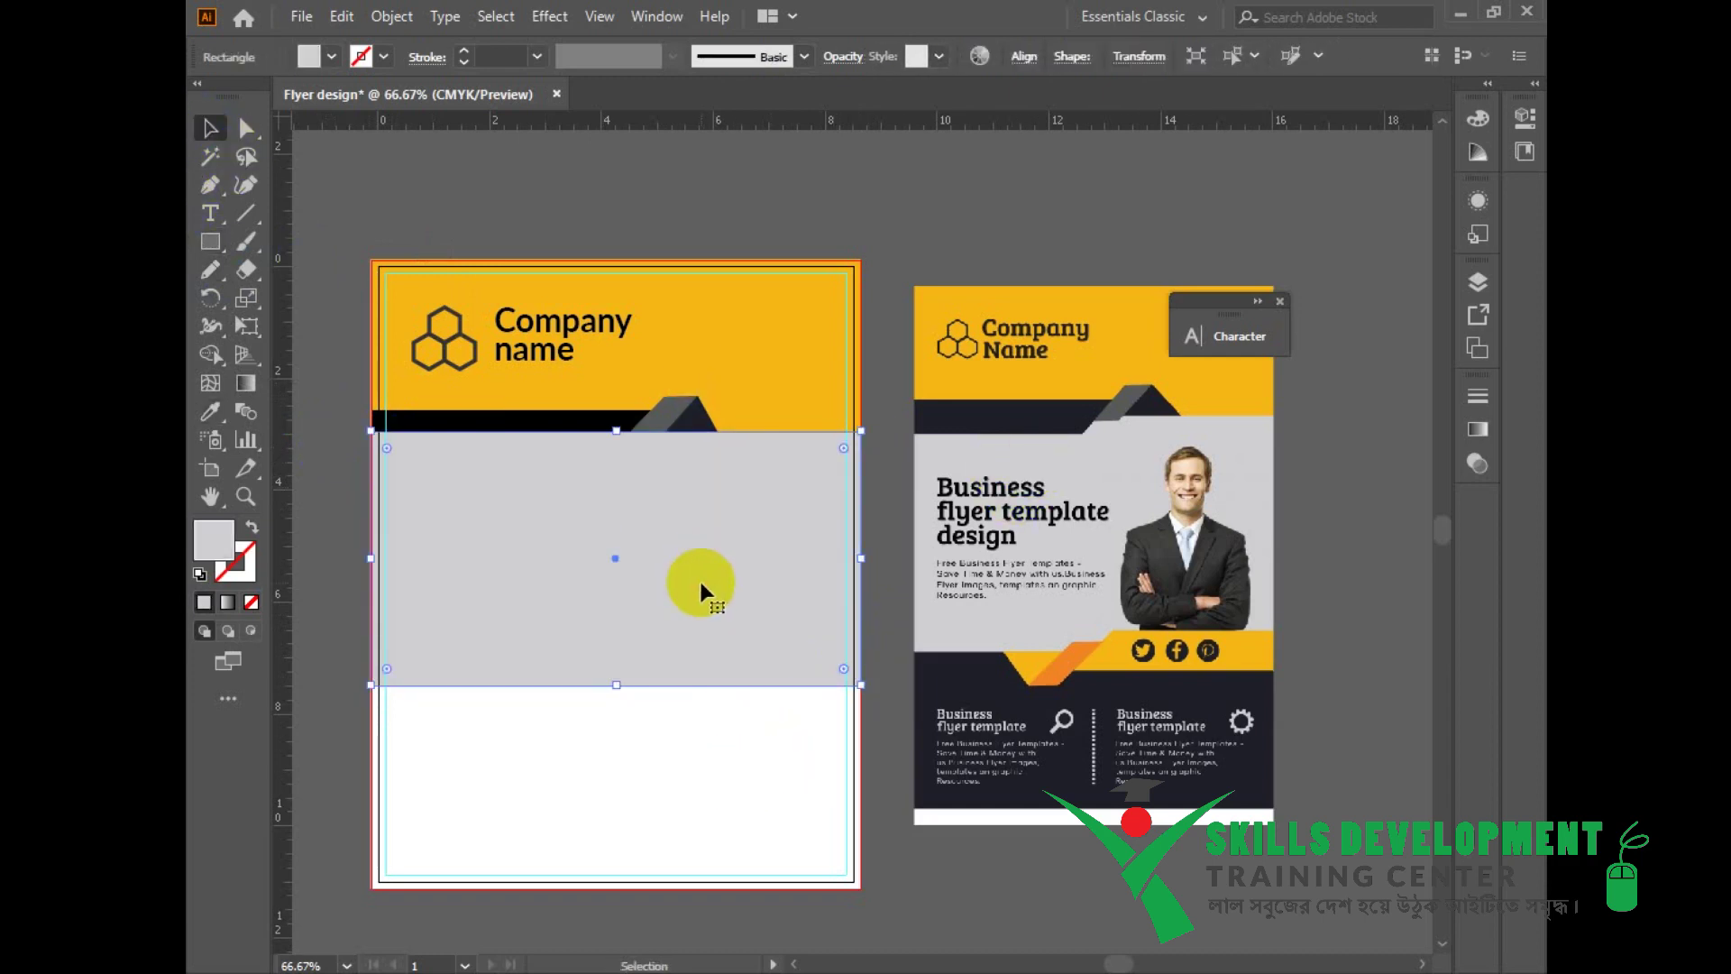
key(a)
key(ctrl+bracketleft)
key(ctrl+bracketleft)
key(ctrl+bracketleft)
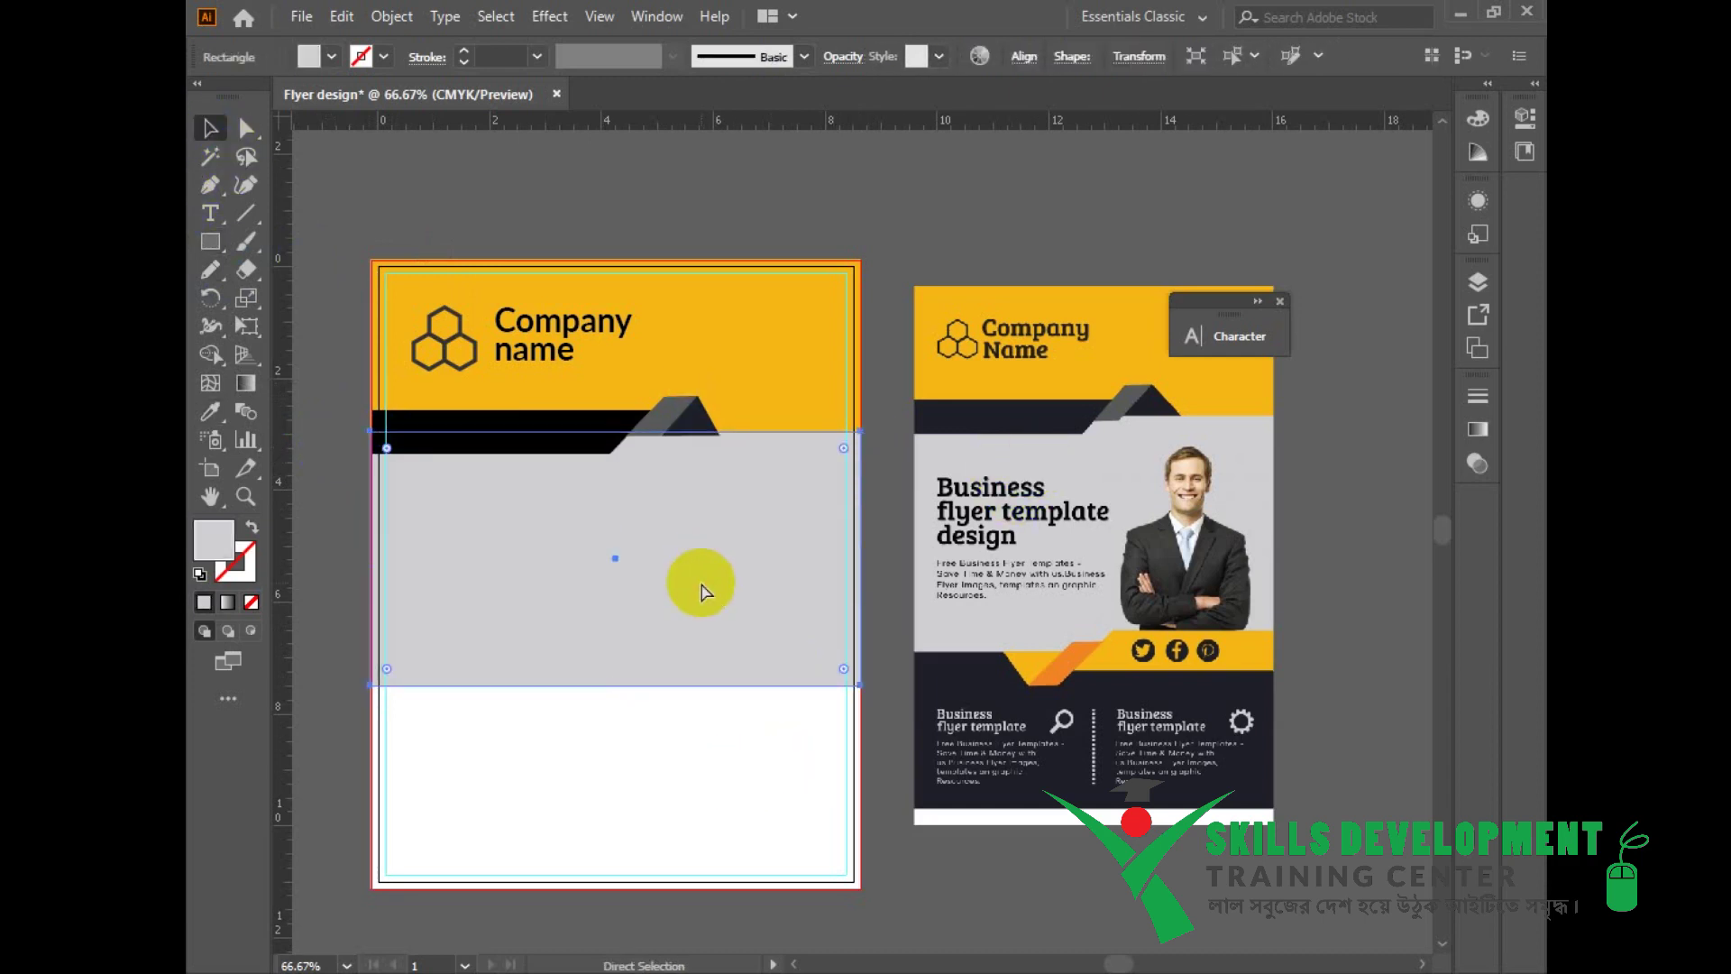
click(1311, 749)
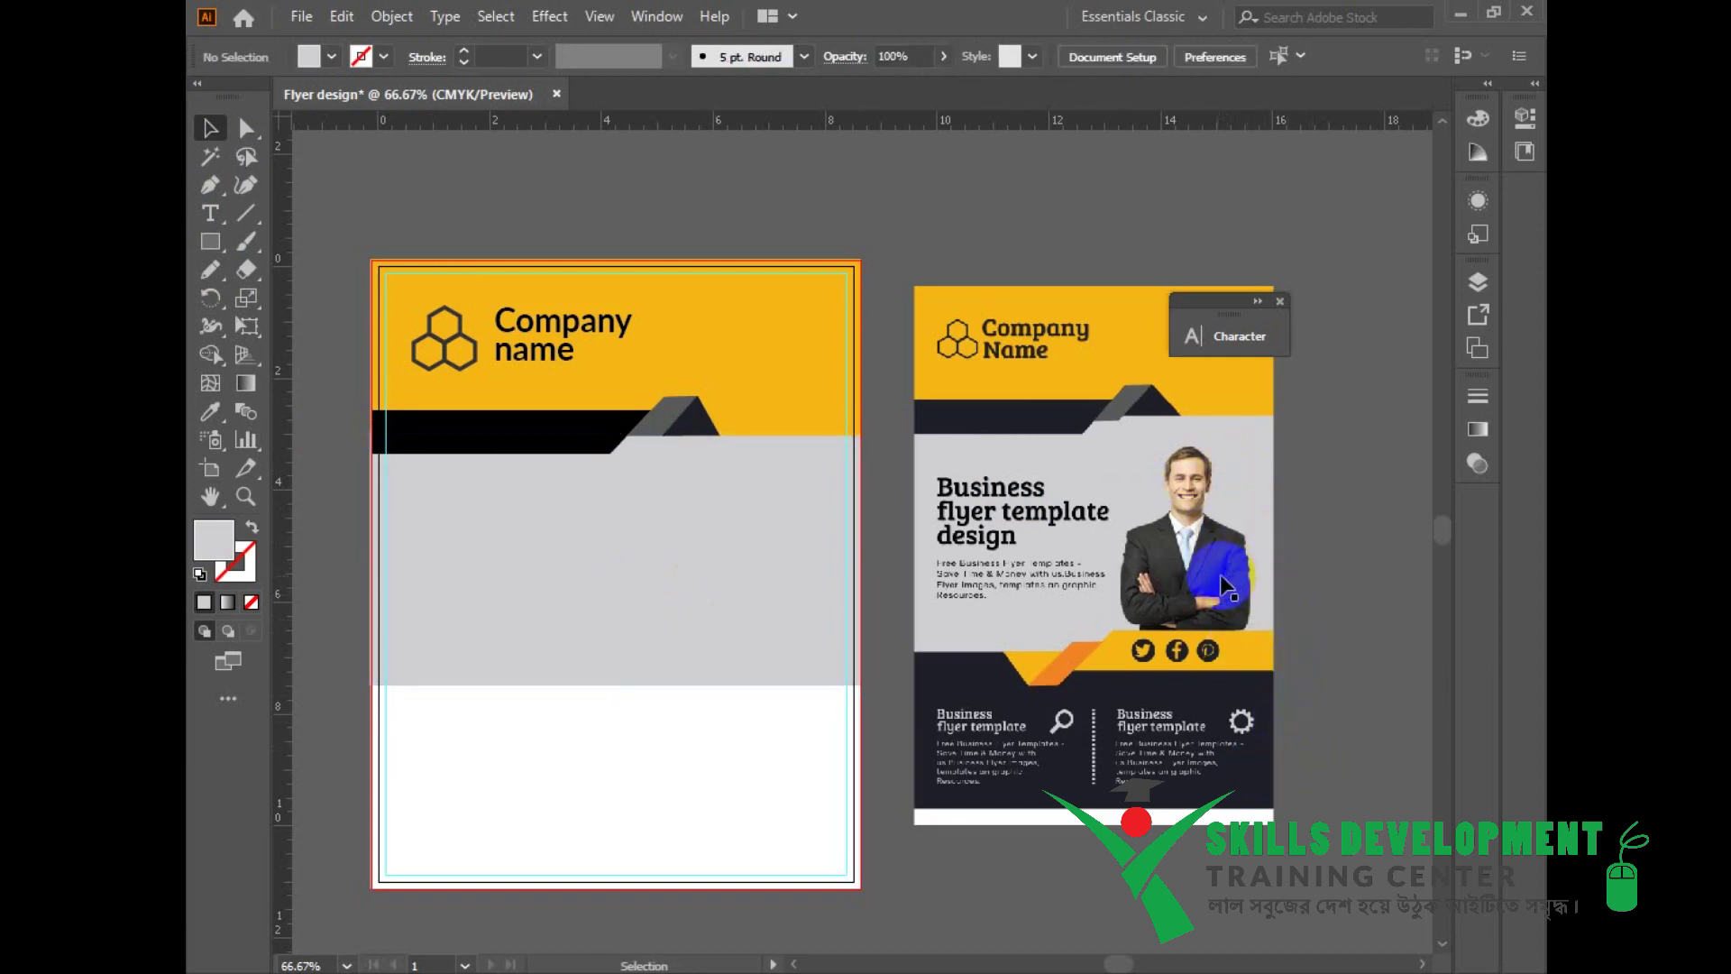
Step: Switch to the Chrome browser and search Google for "business man image" in the GraphicRiver tab
key(alt+Tab)
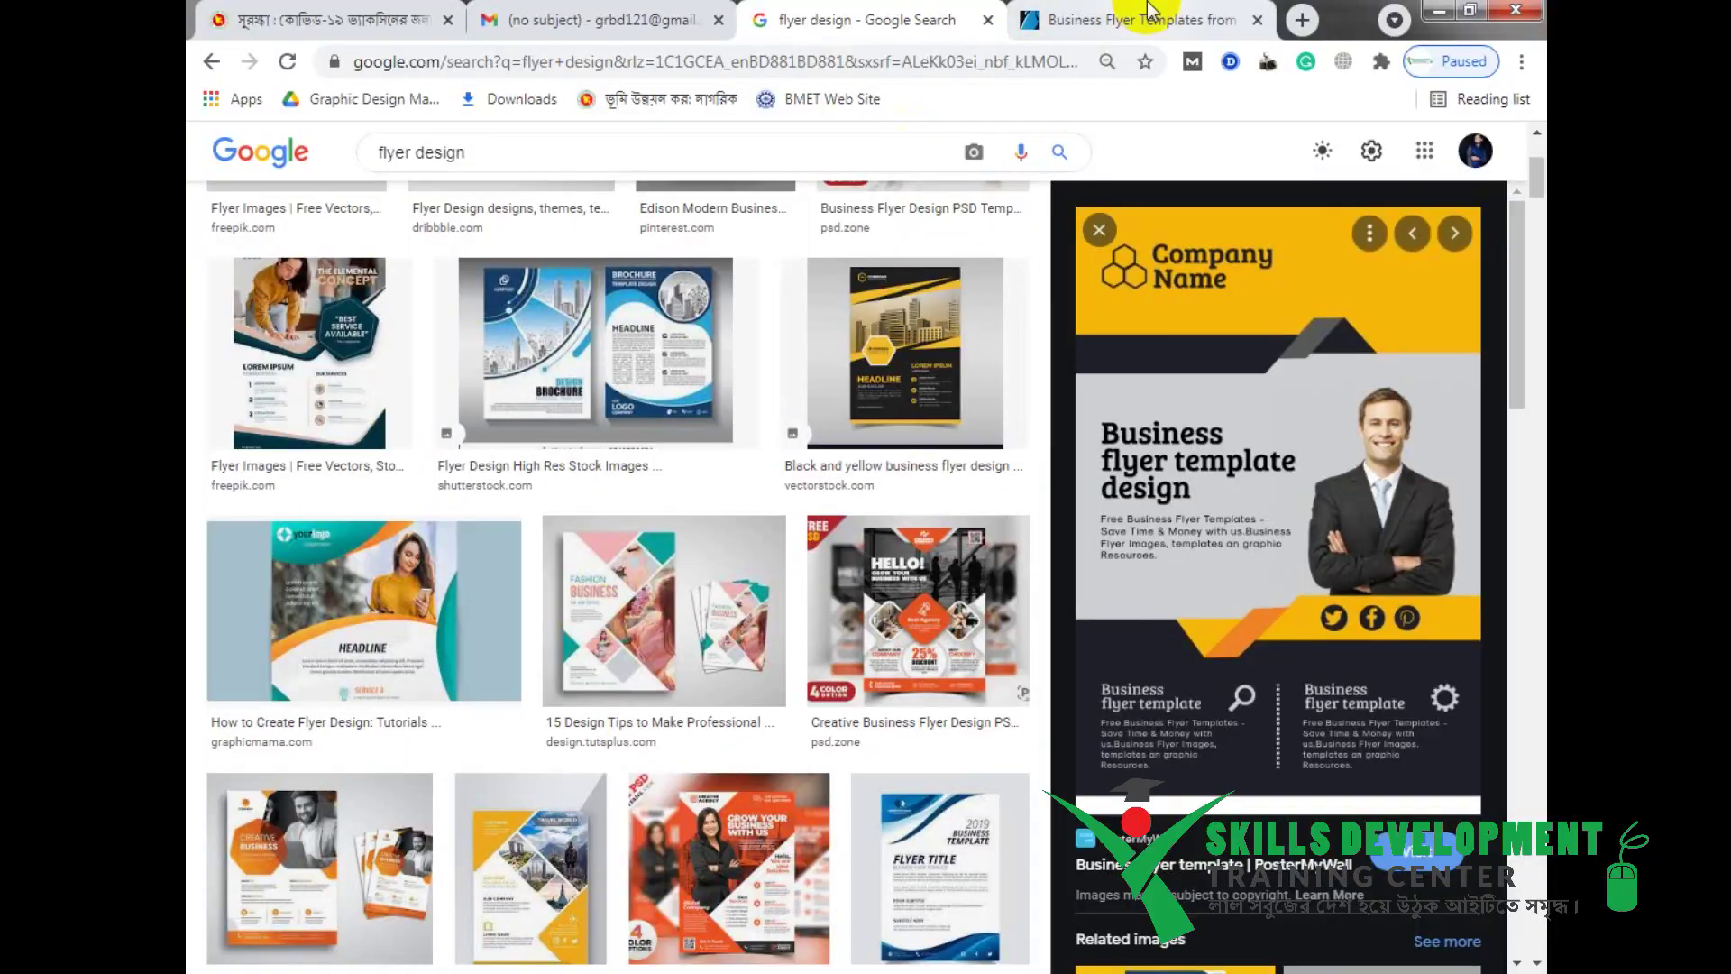
click(1091, 16)
click(901, 63)
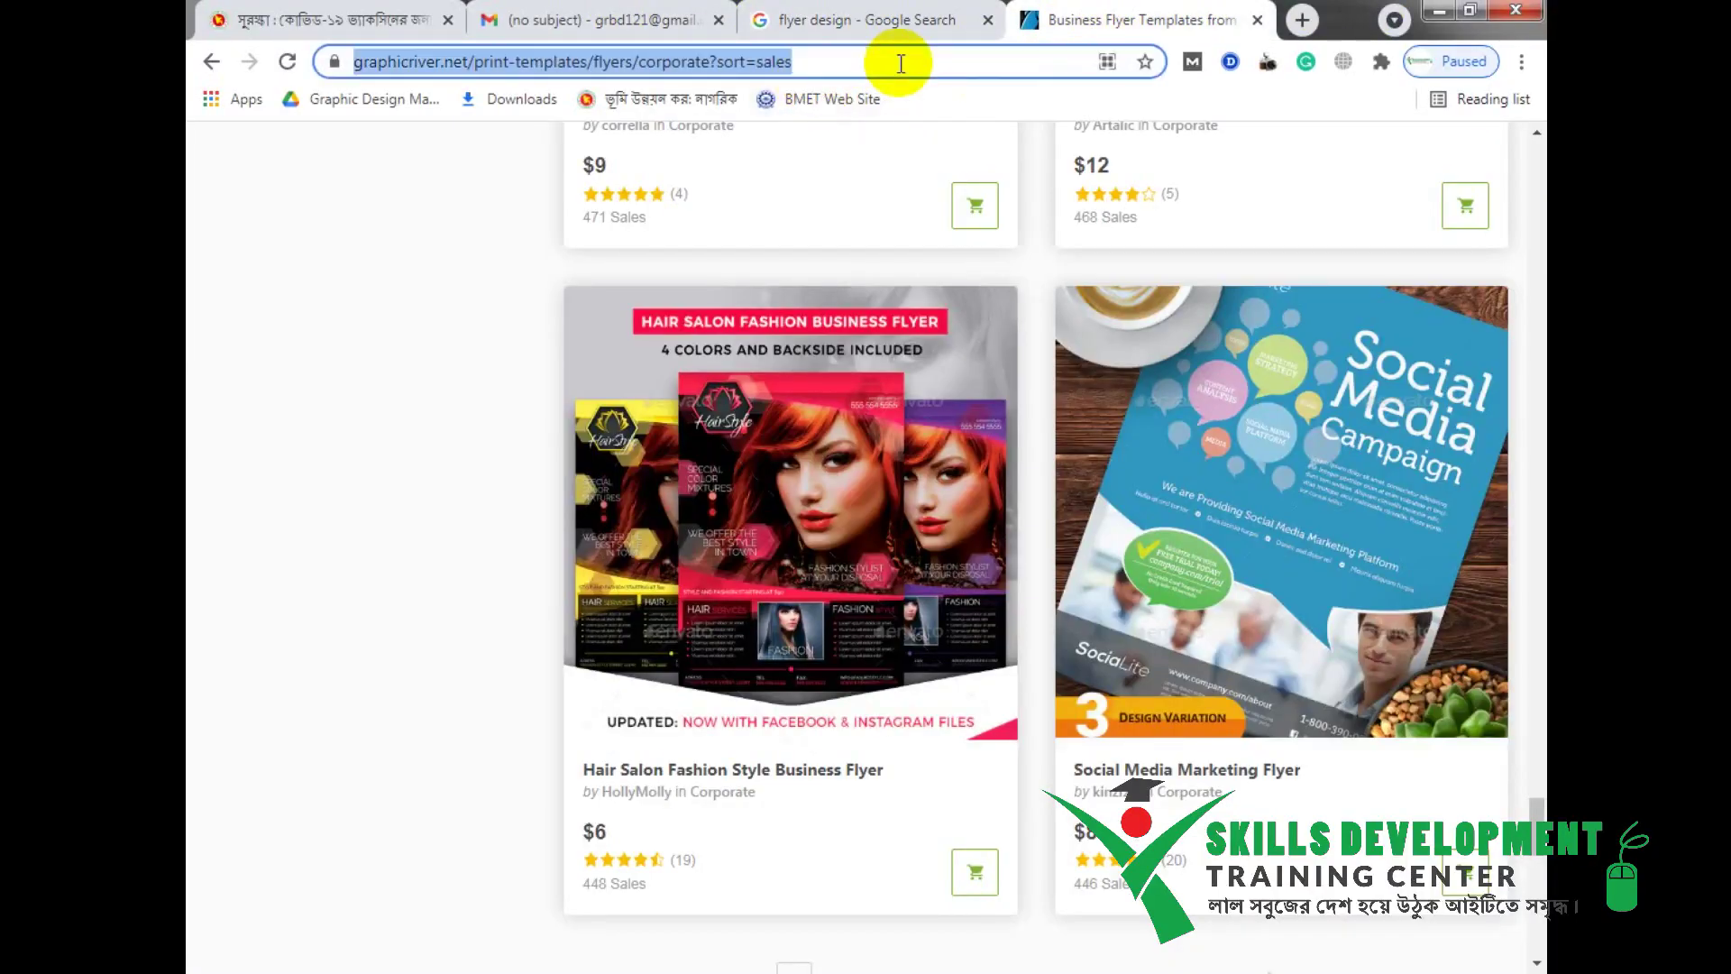
text(business ca)
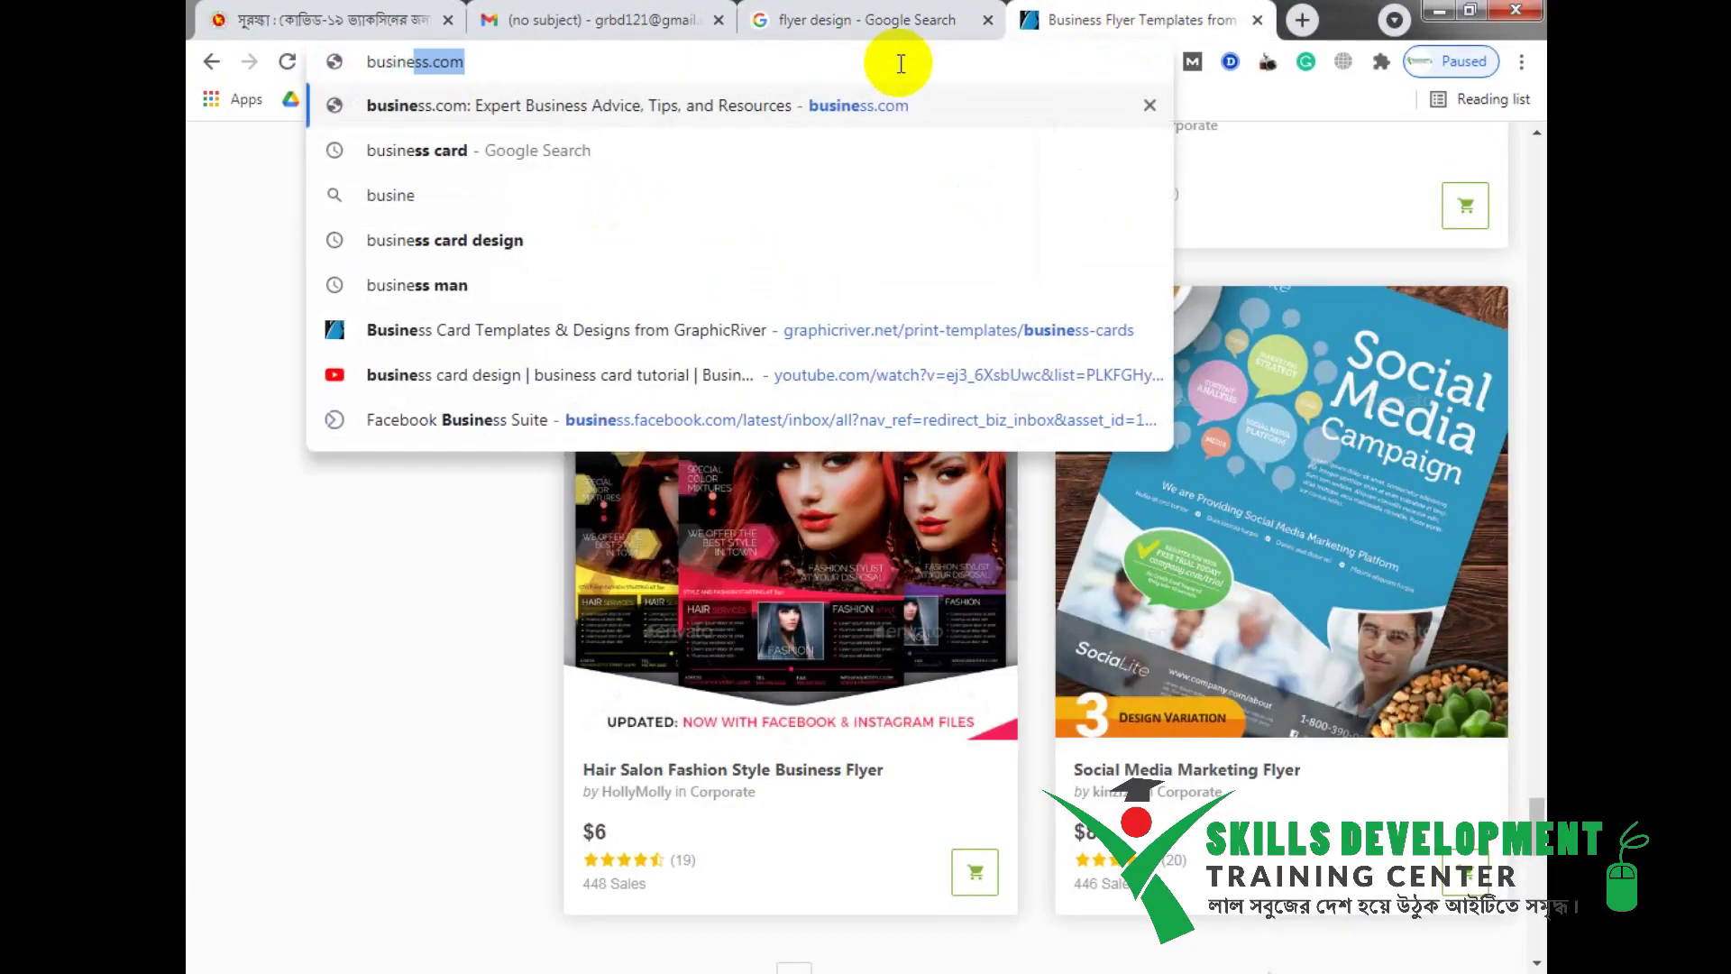
key(BackSpace)
key(BackSpace)
text(man)
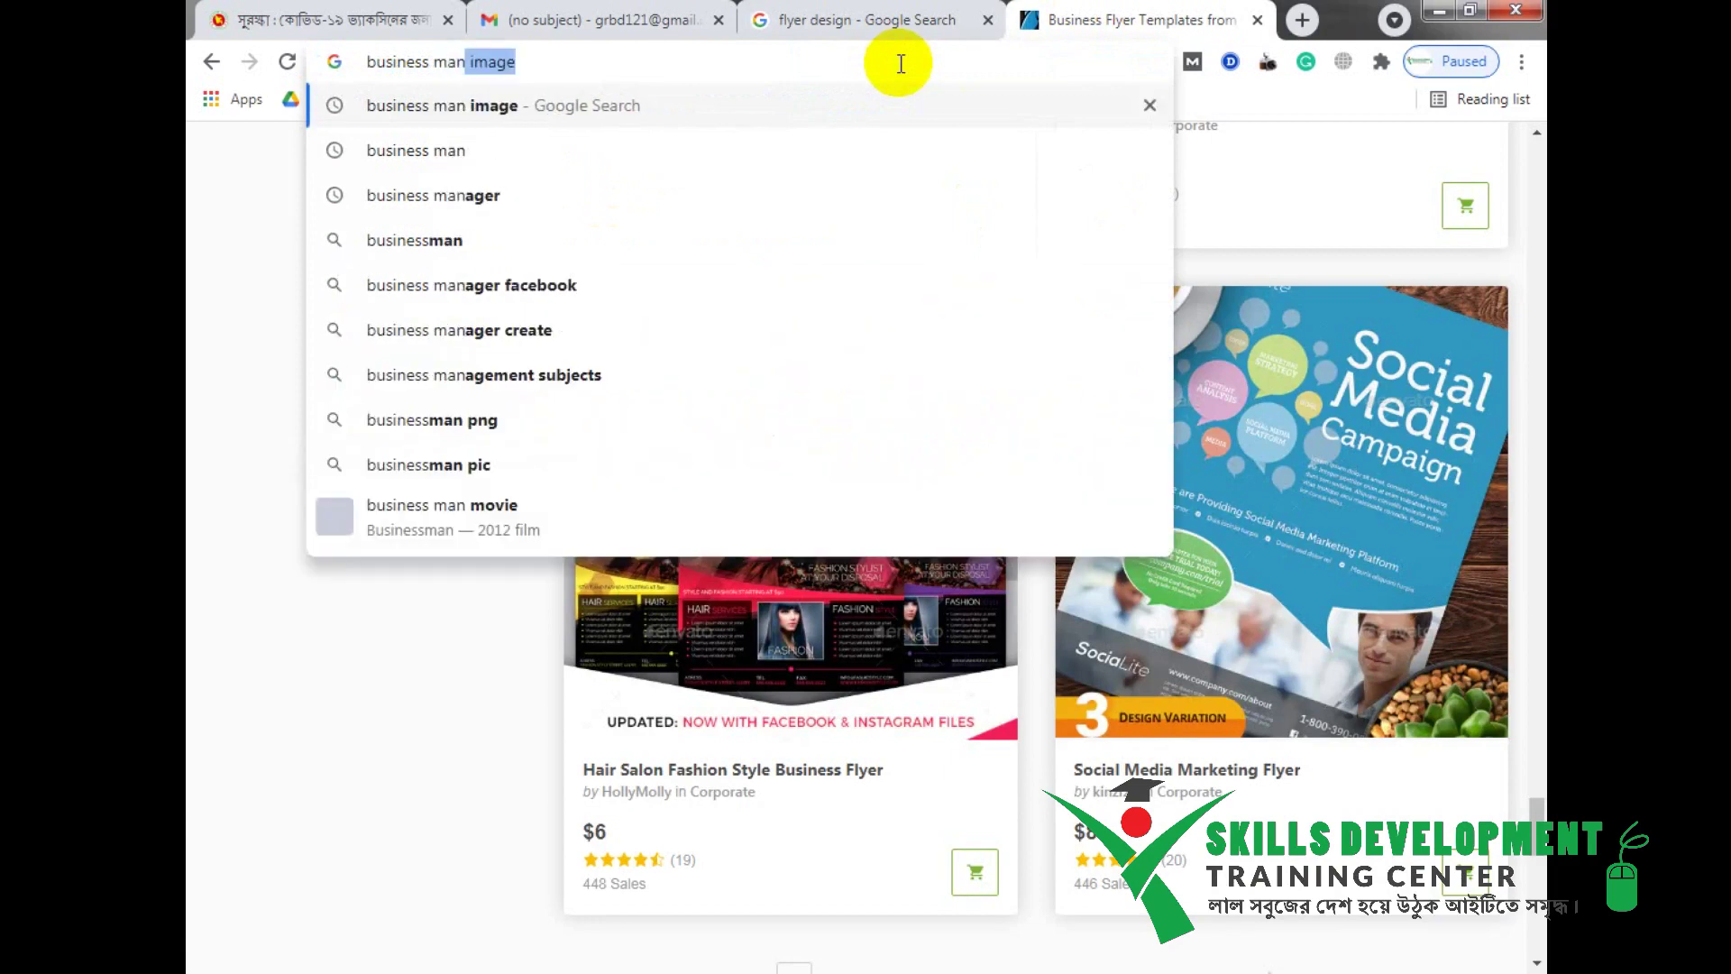
key(Return)
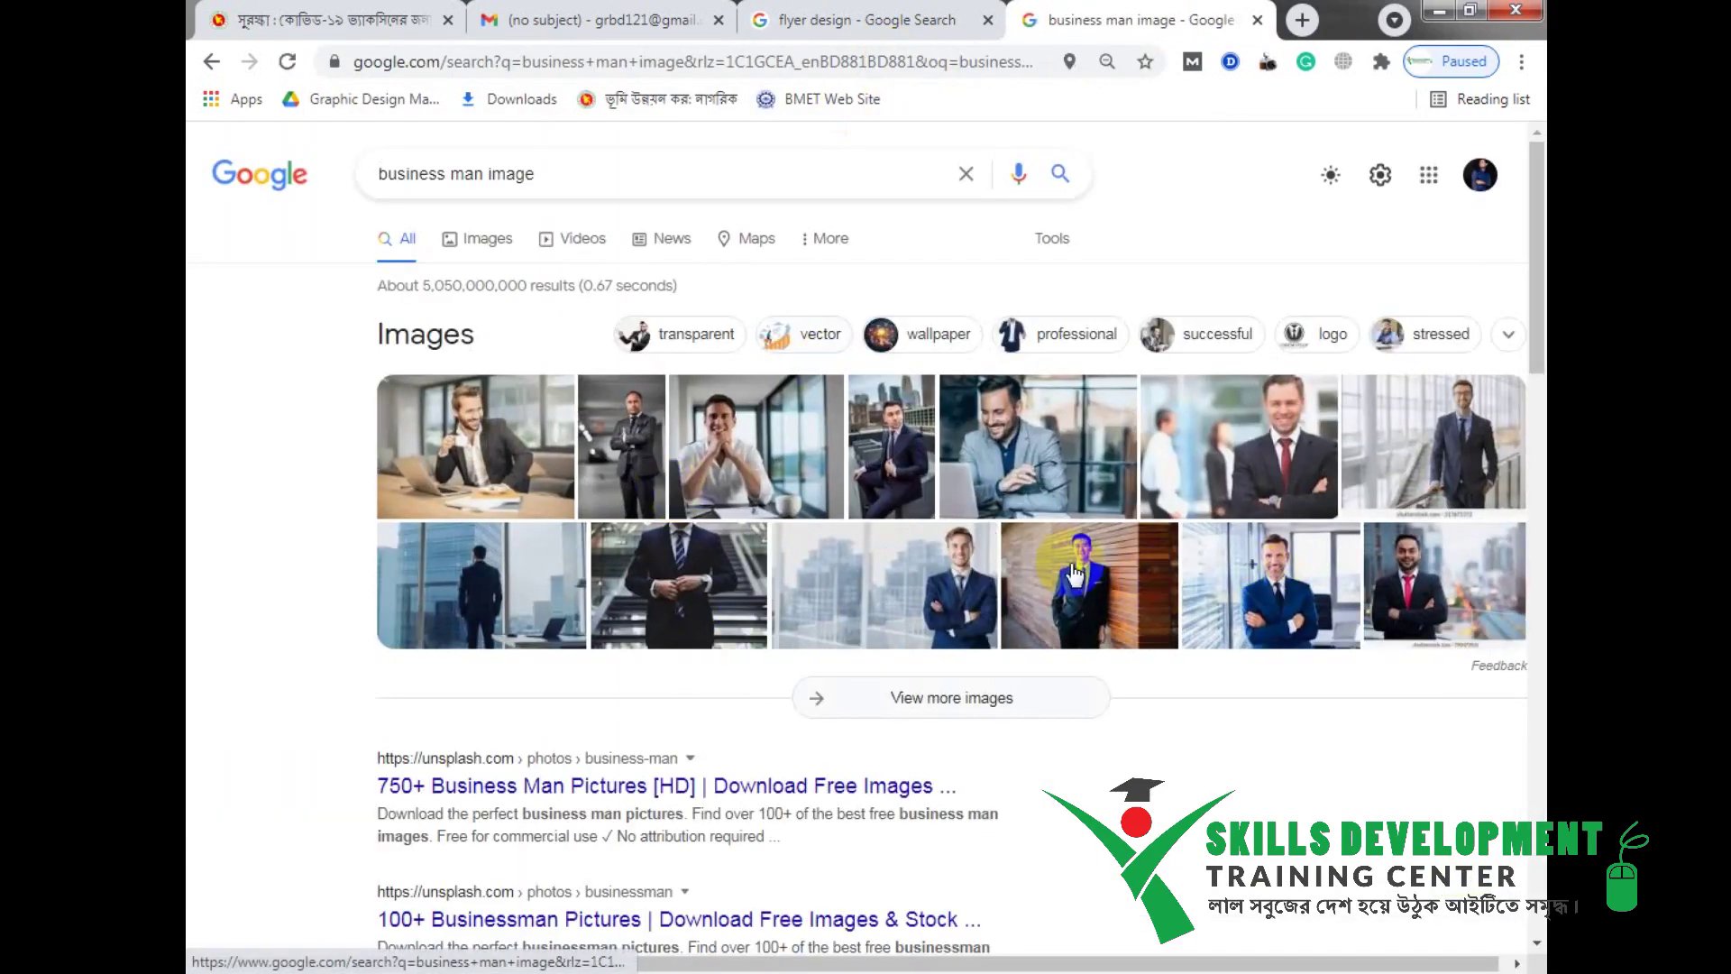
Step: Show the image results and filter them to the Large size
click(485, 242)
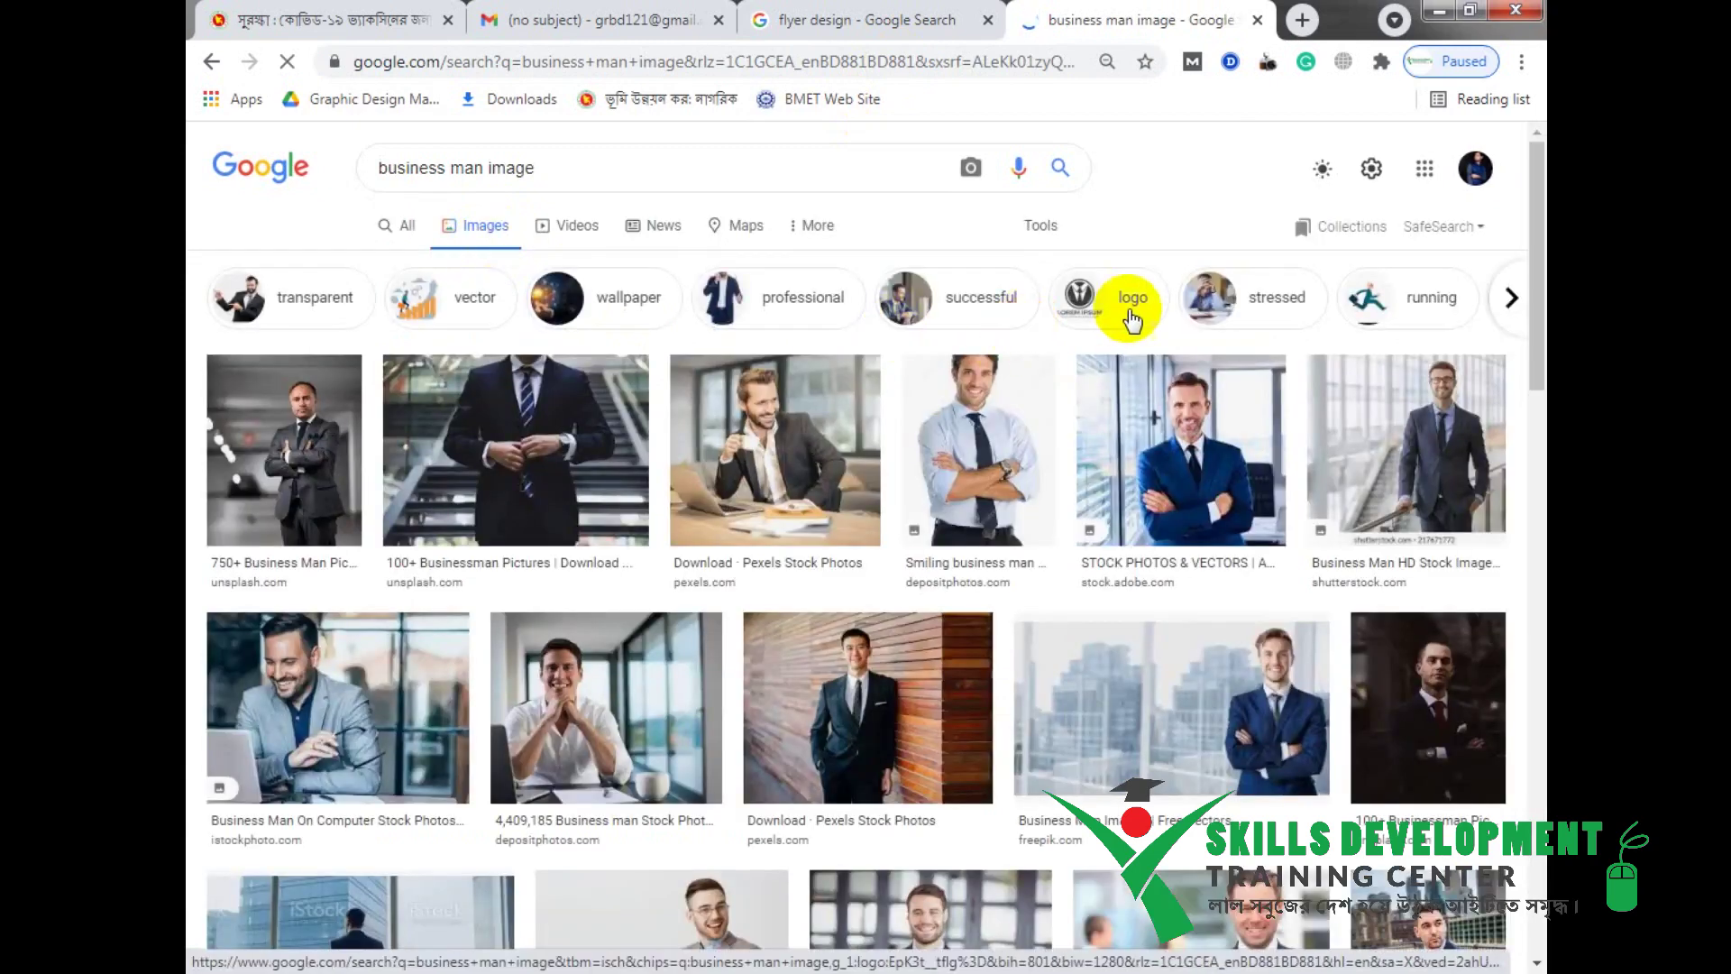
click(1040, 226)
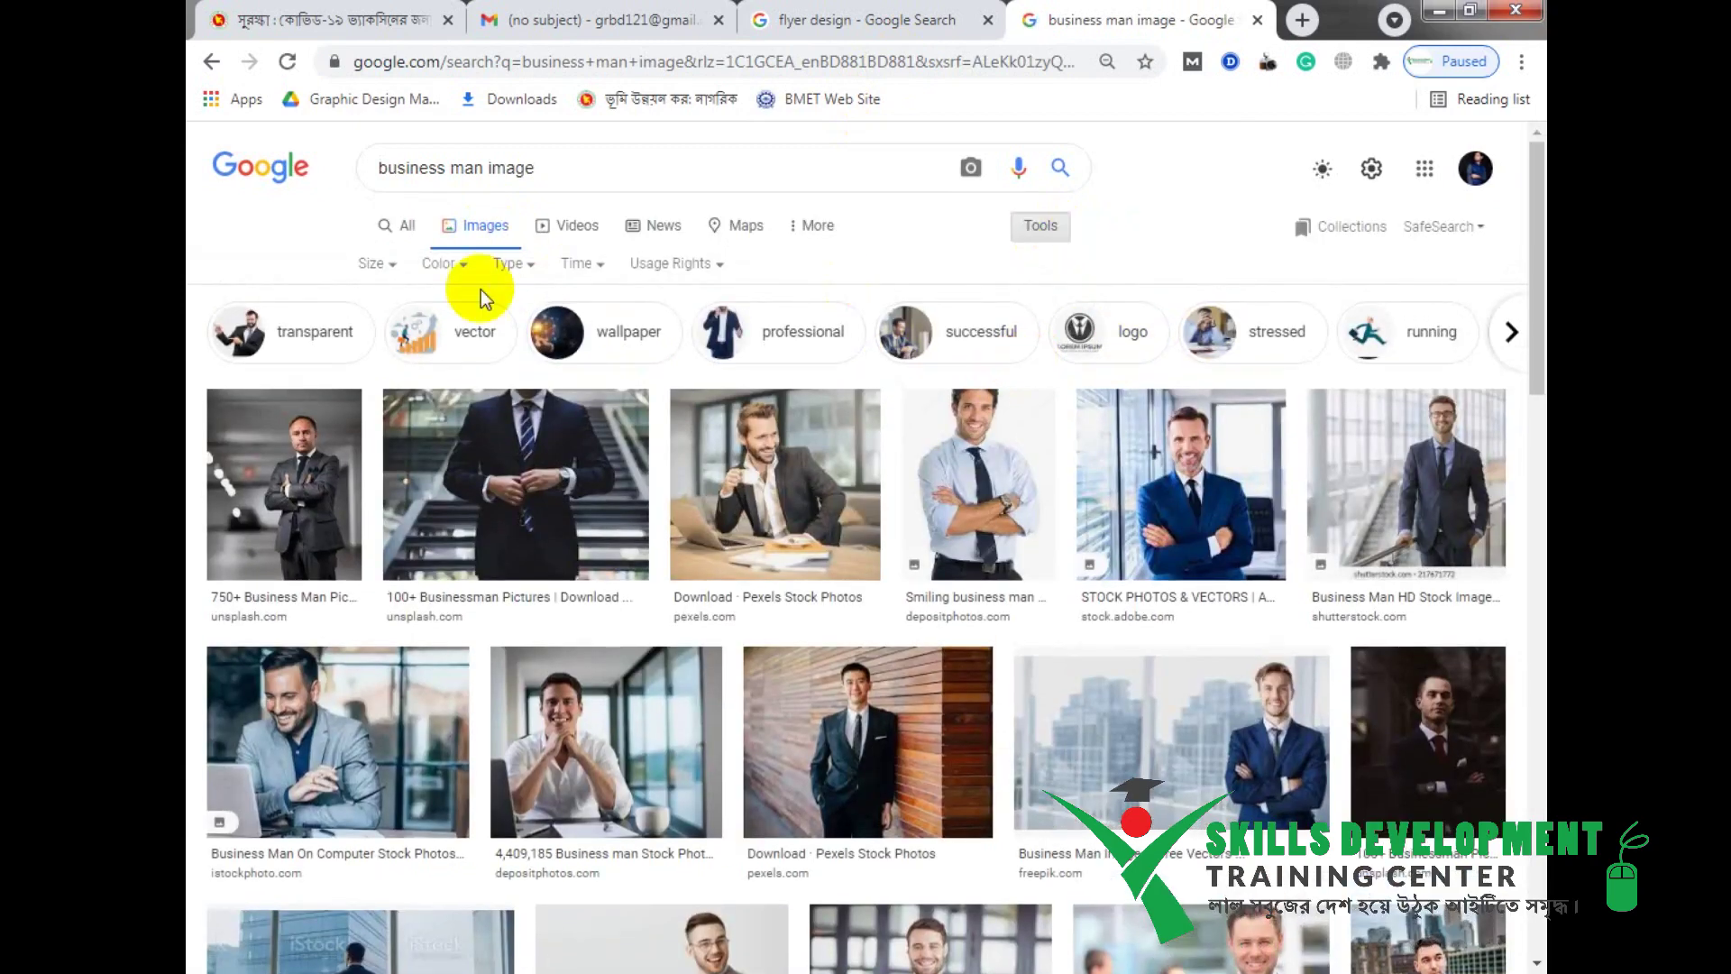
click(377, 263)
click(403, 335)
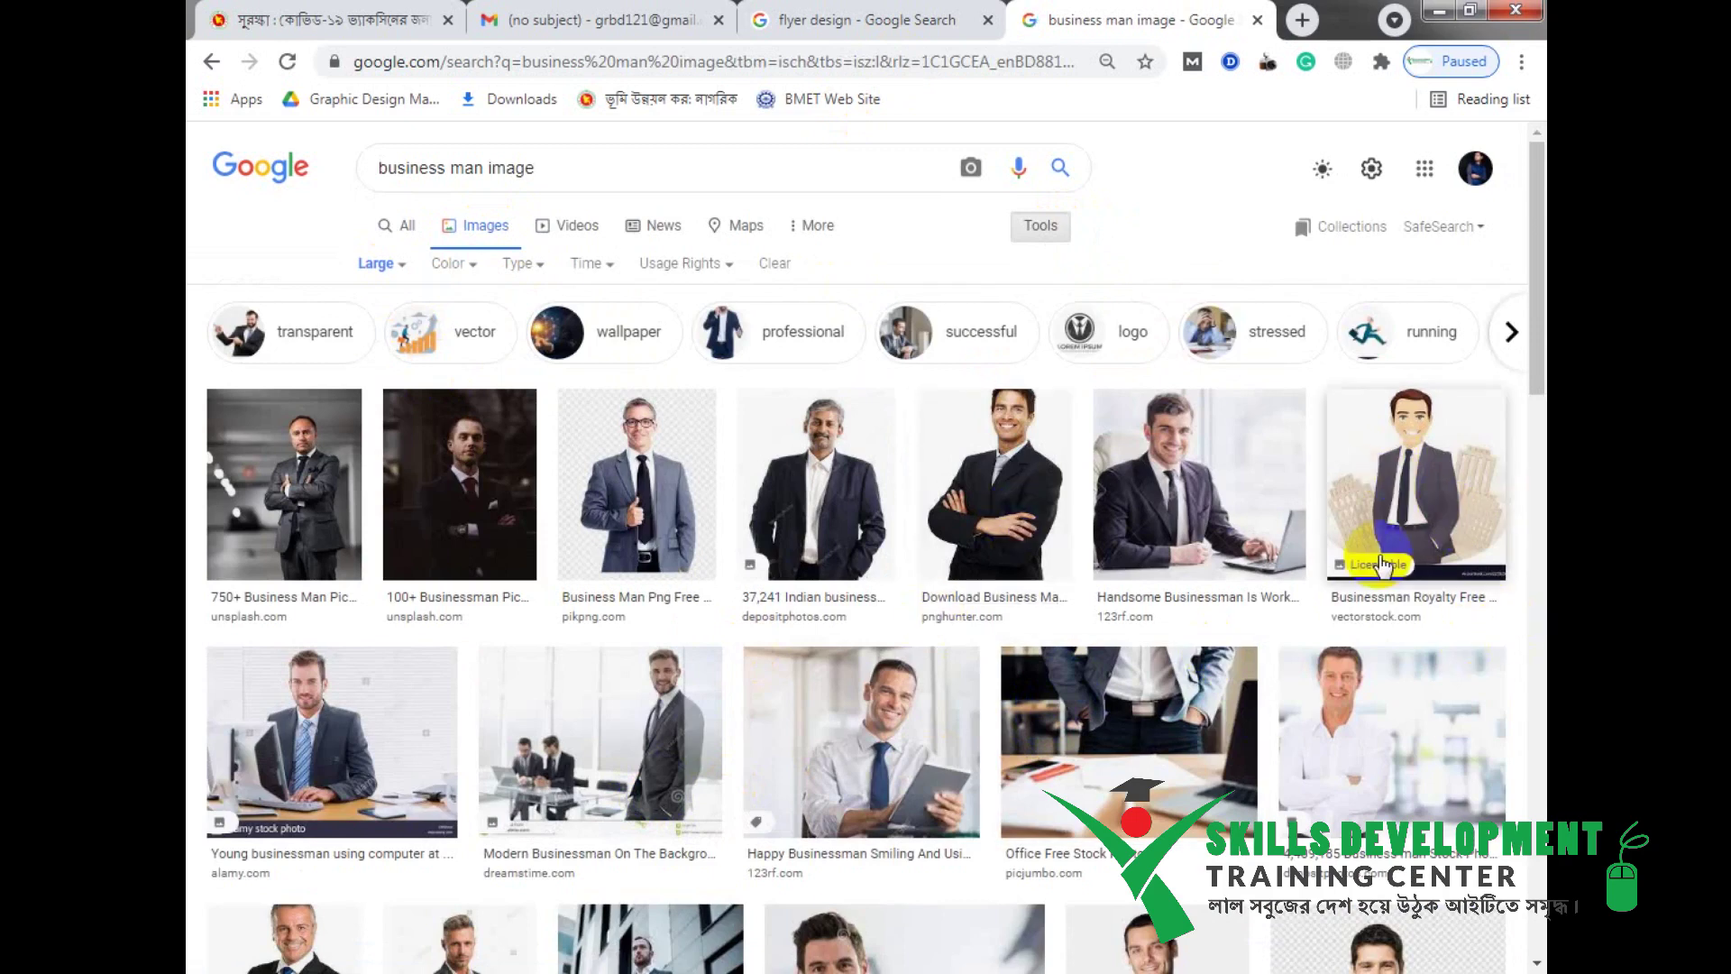
Step: Open the preview of the VectorStock flat-design businessman with crossed arms and copy the image
scroll(1357, 546, down, 5)
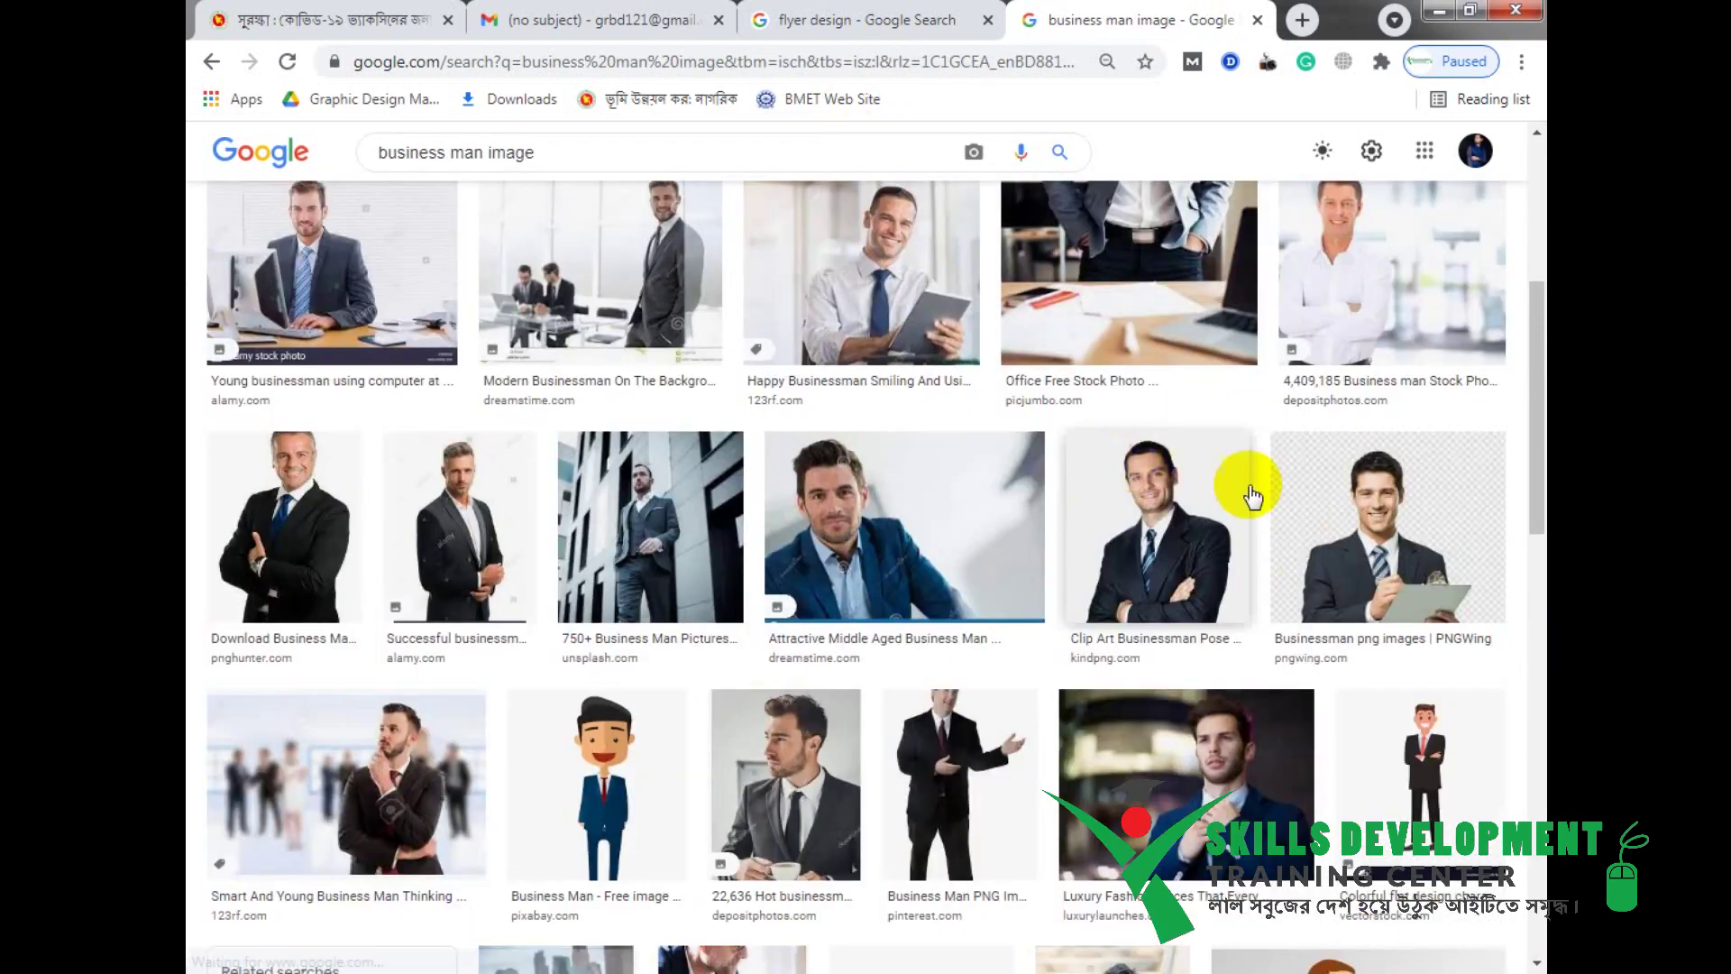
click(1410, 848)
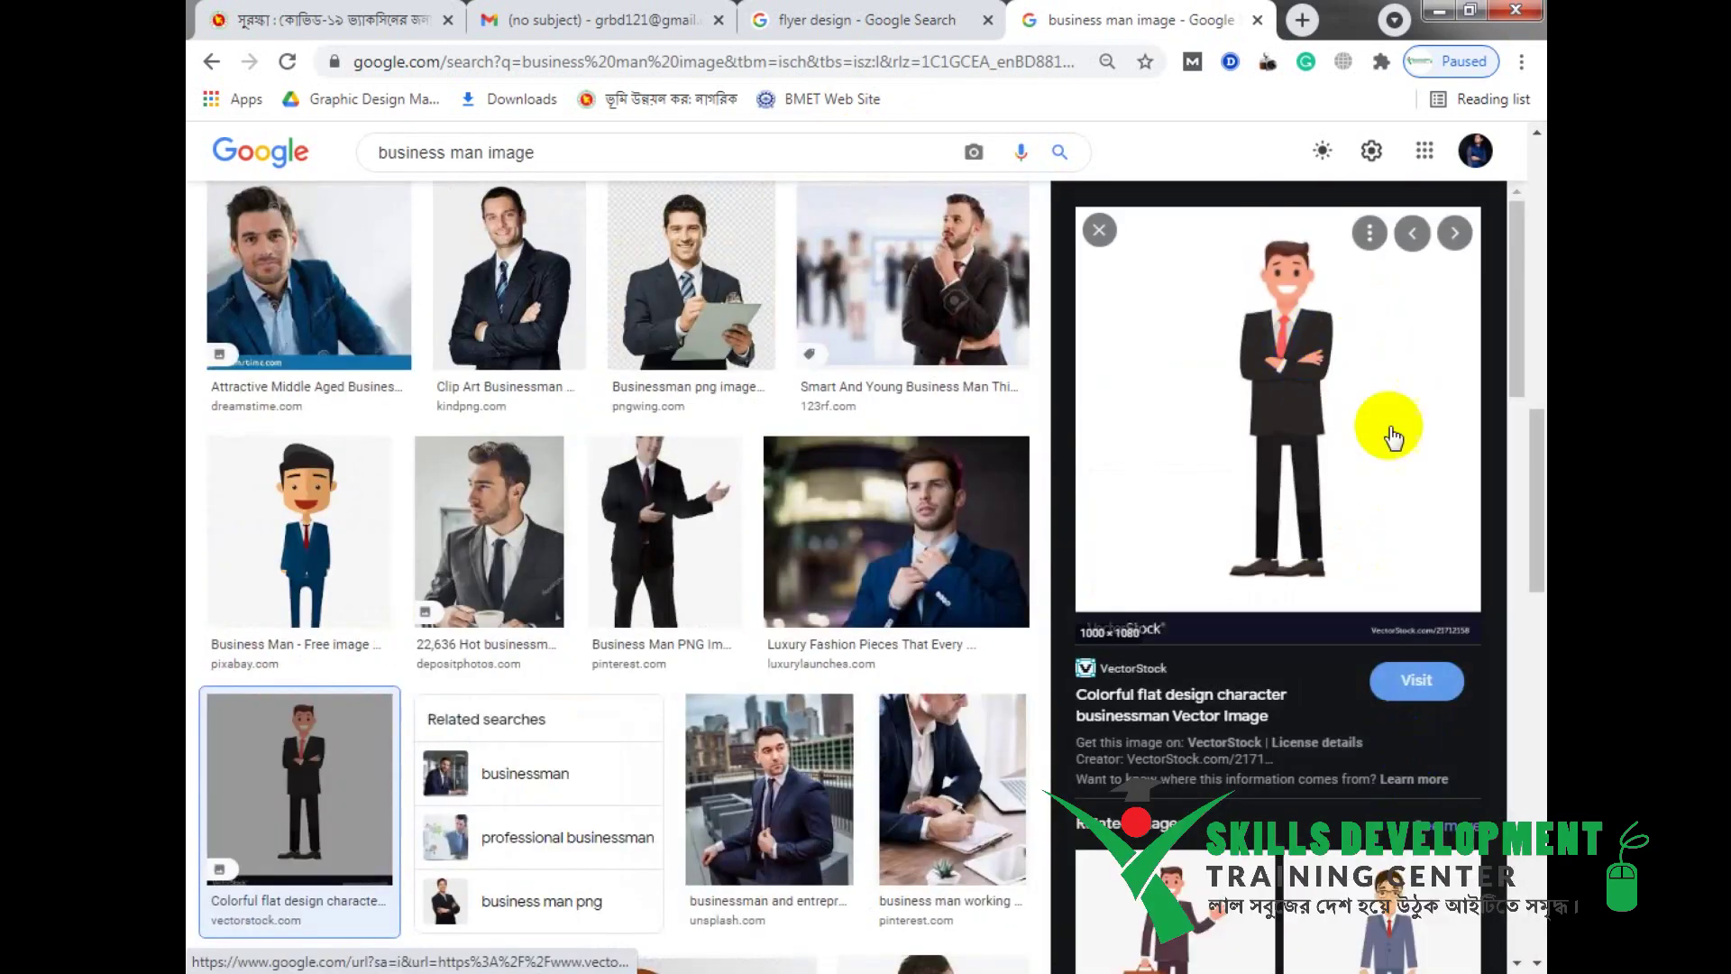
right_click(1245, 370)
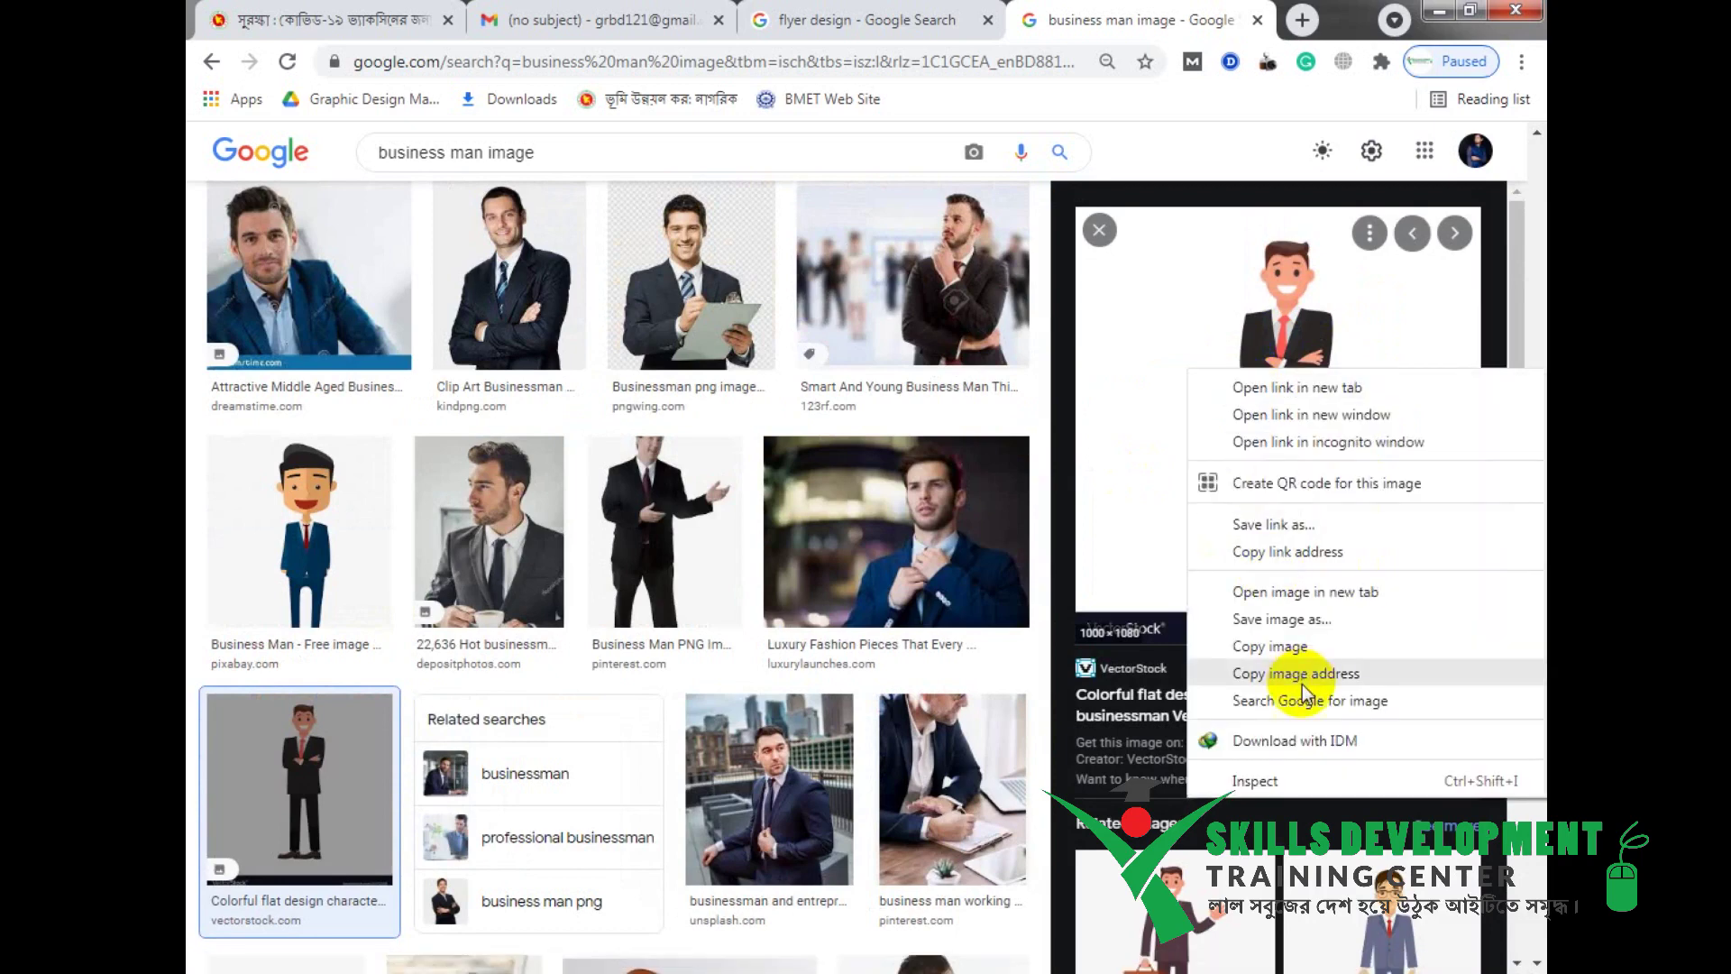
click(1271, 647)
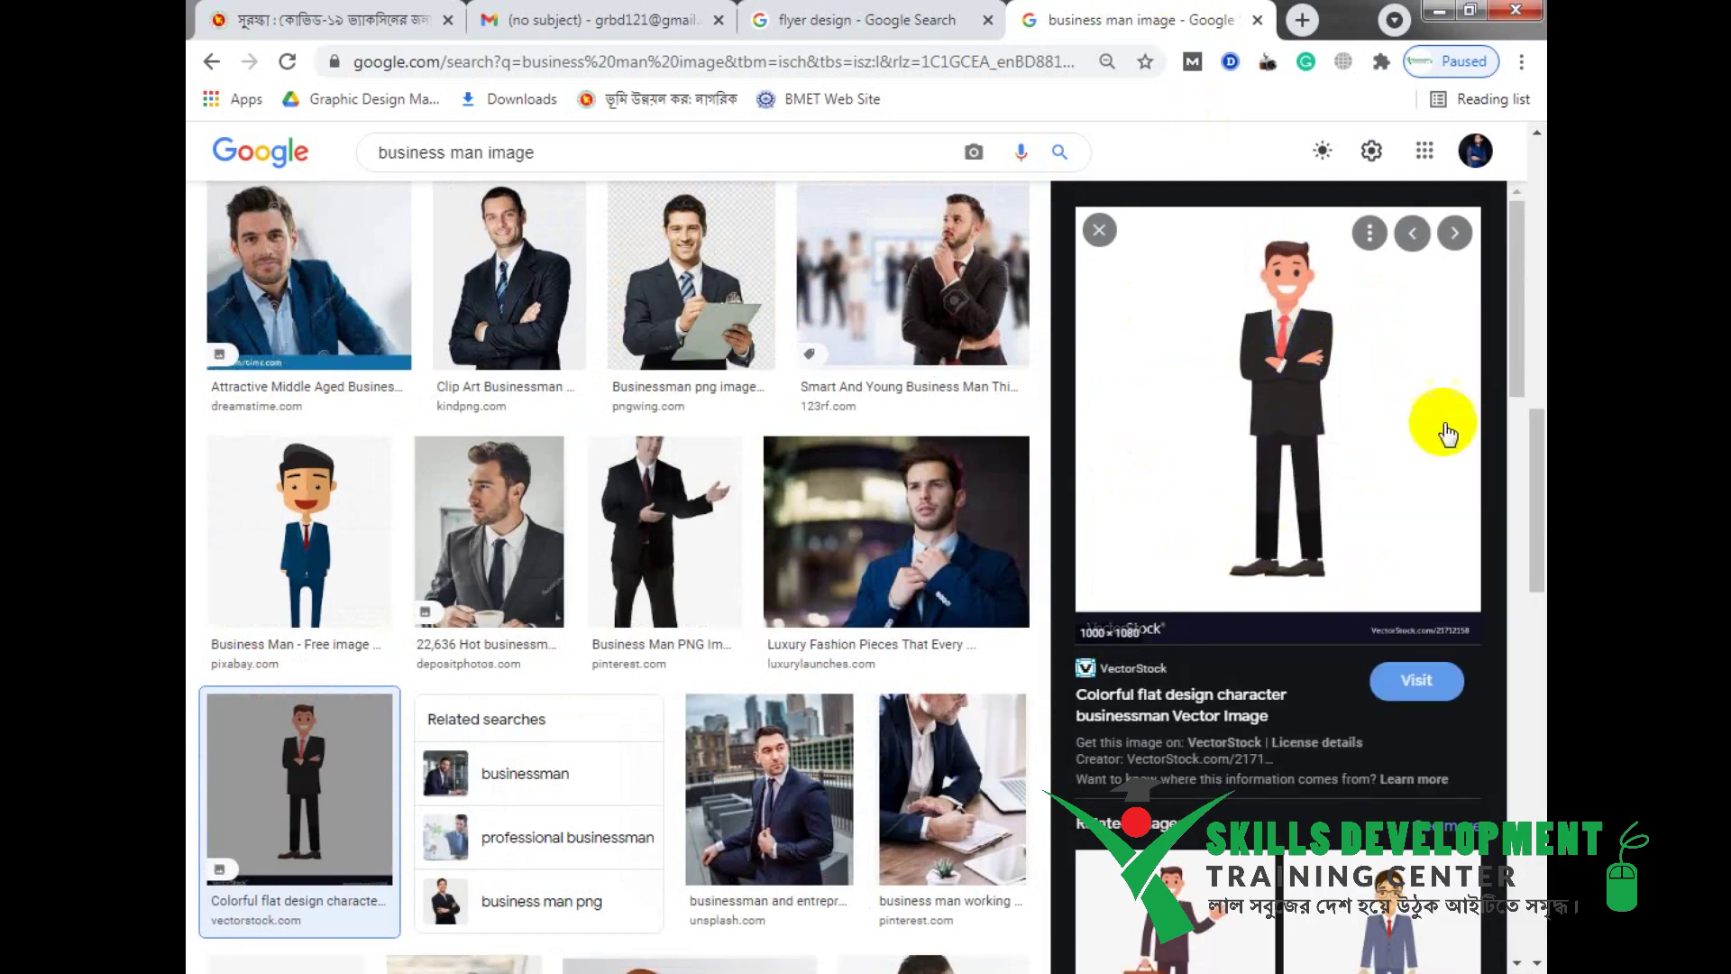
Step: Search for "bg" in a new browser tab and open the remove.bg website
click(1303, 20)
text(g)
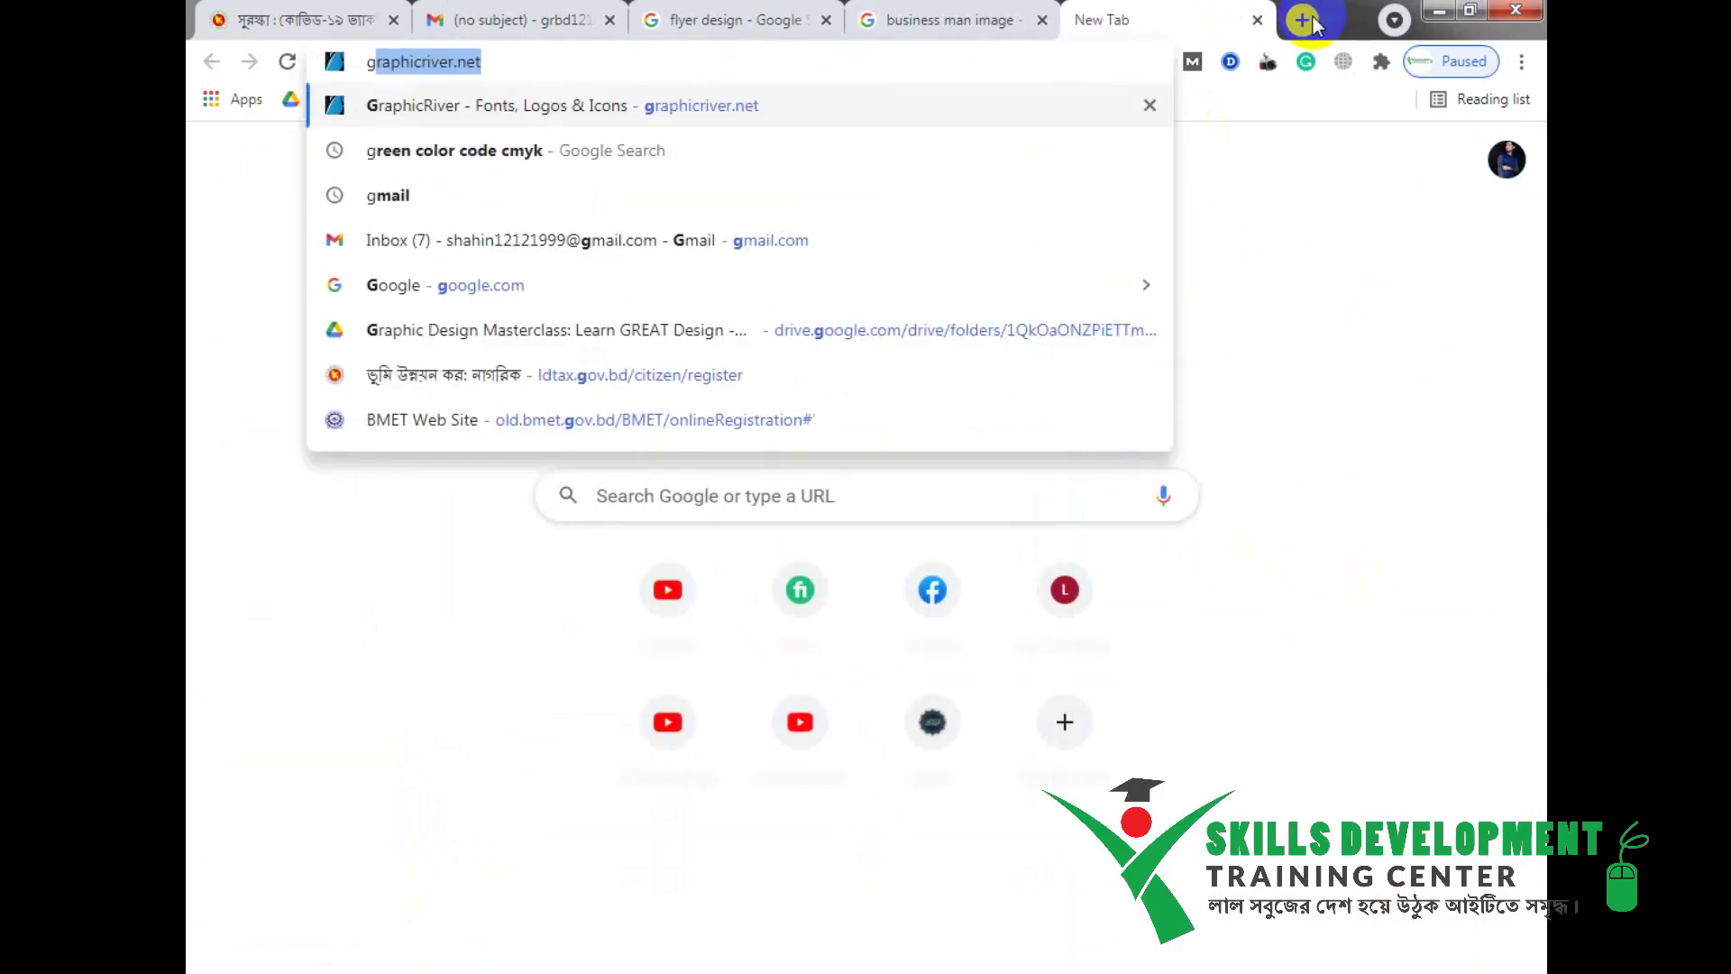
key(BackSpace)
key(BackSpace)
text(bg)
key(Return)
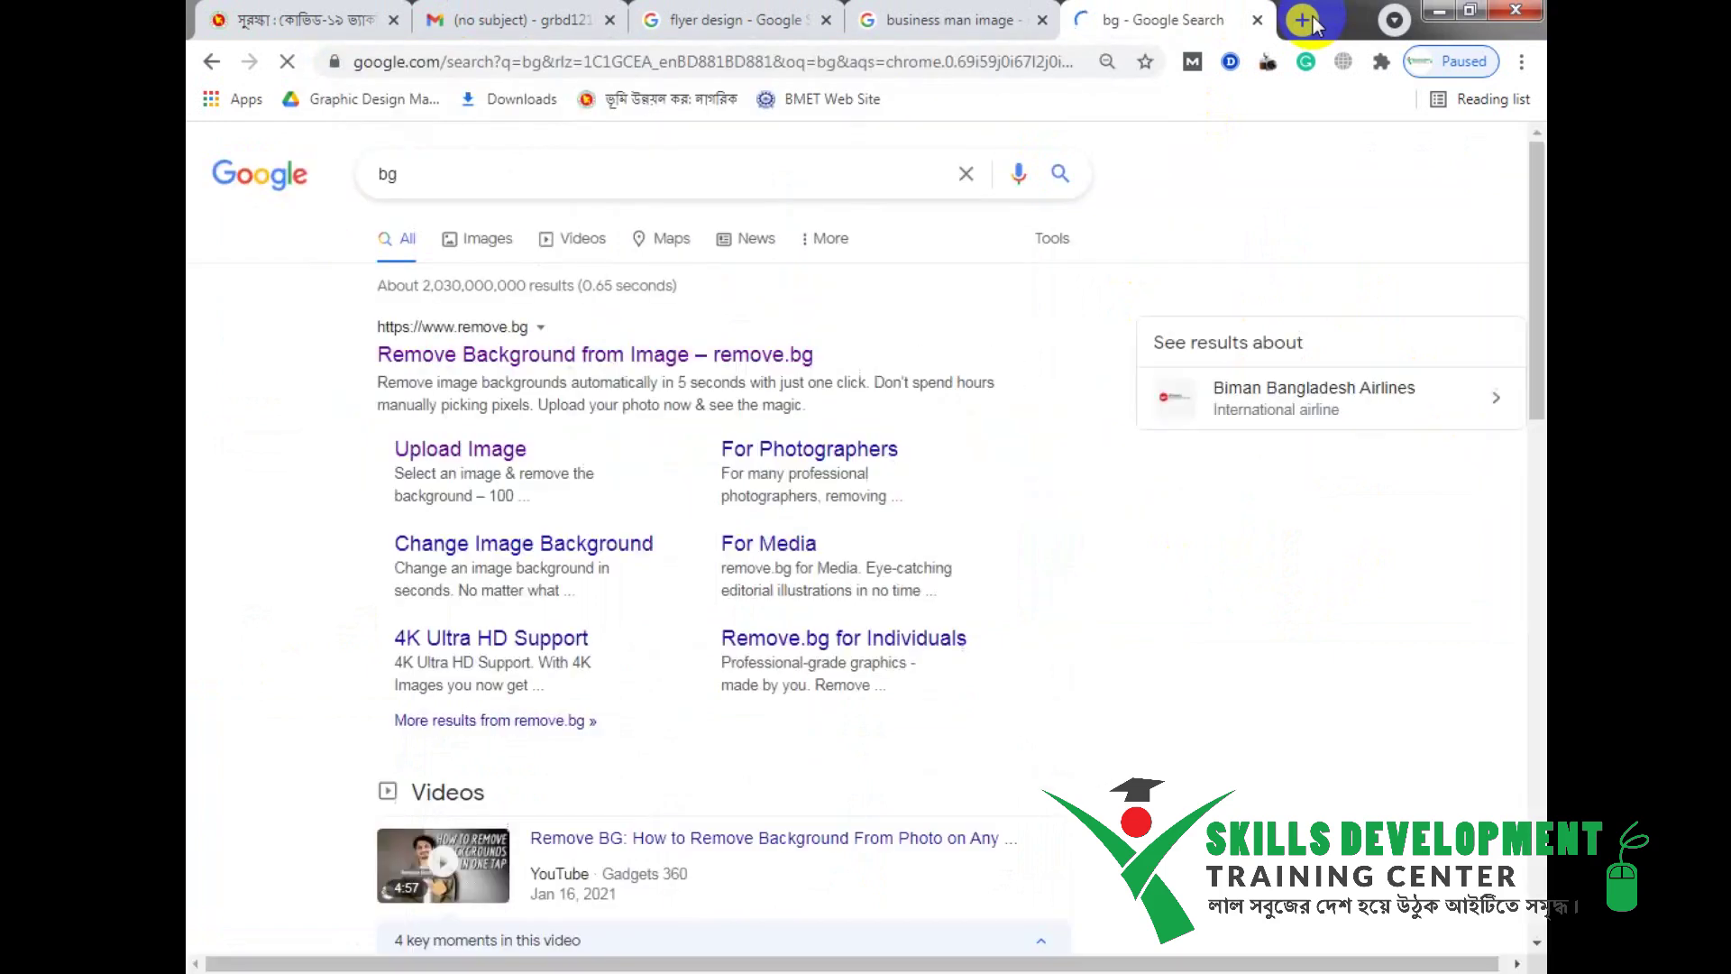
click(766, 298)
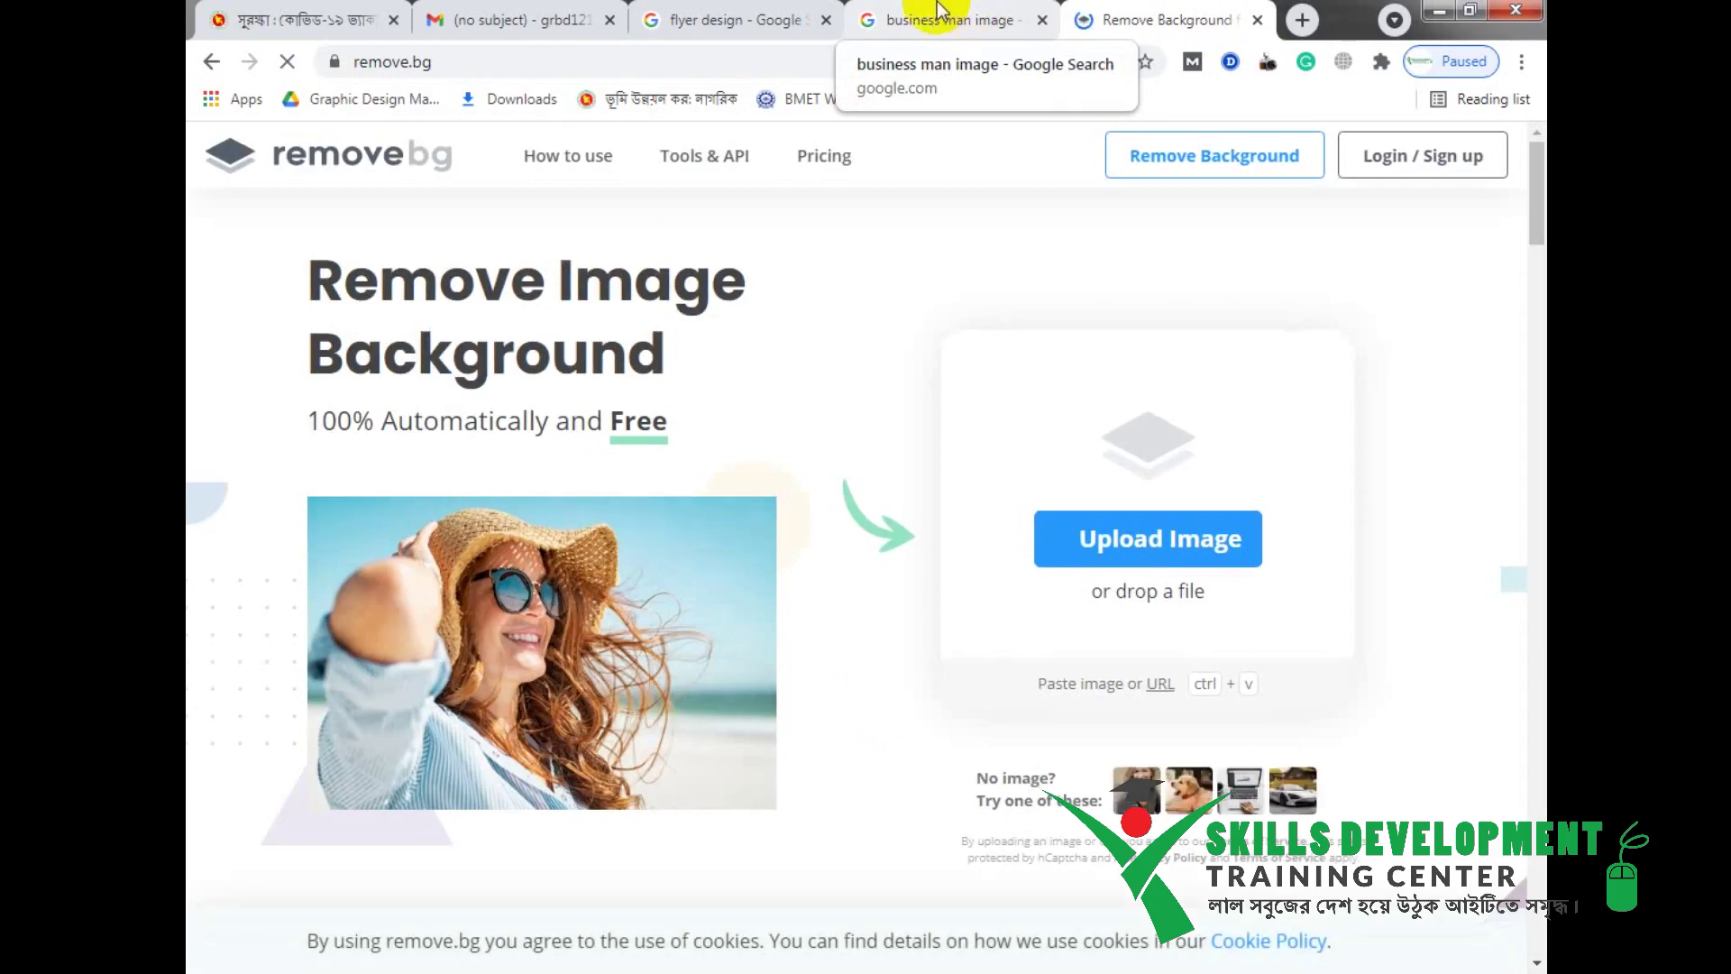
Step: Upload the flat-design businessman image to remove.bg and download the preview-size version with its background removed
click(955, 11)
drag(1172, 306, 487, 586)
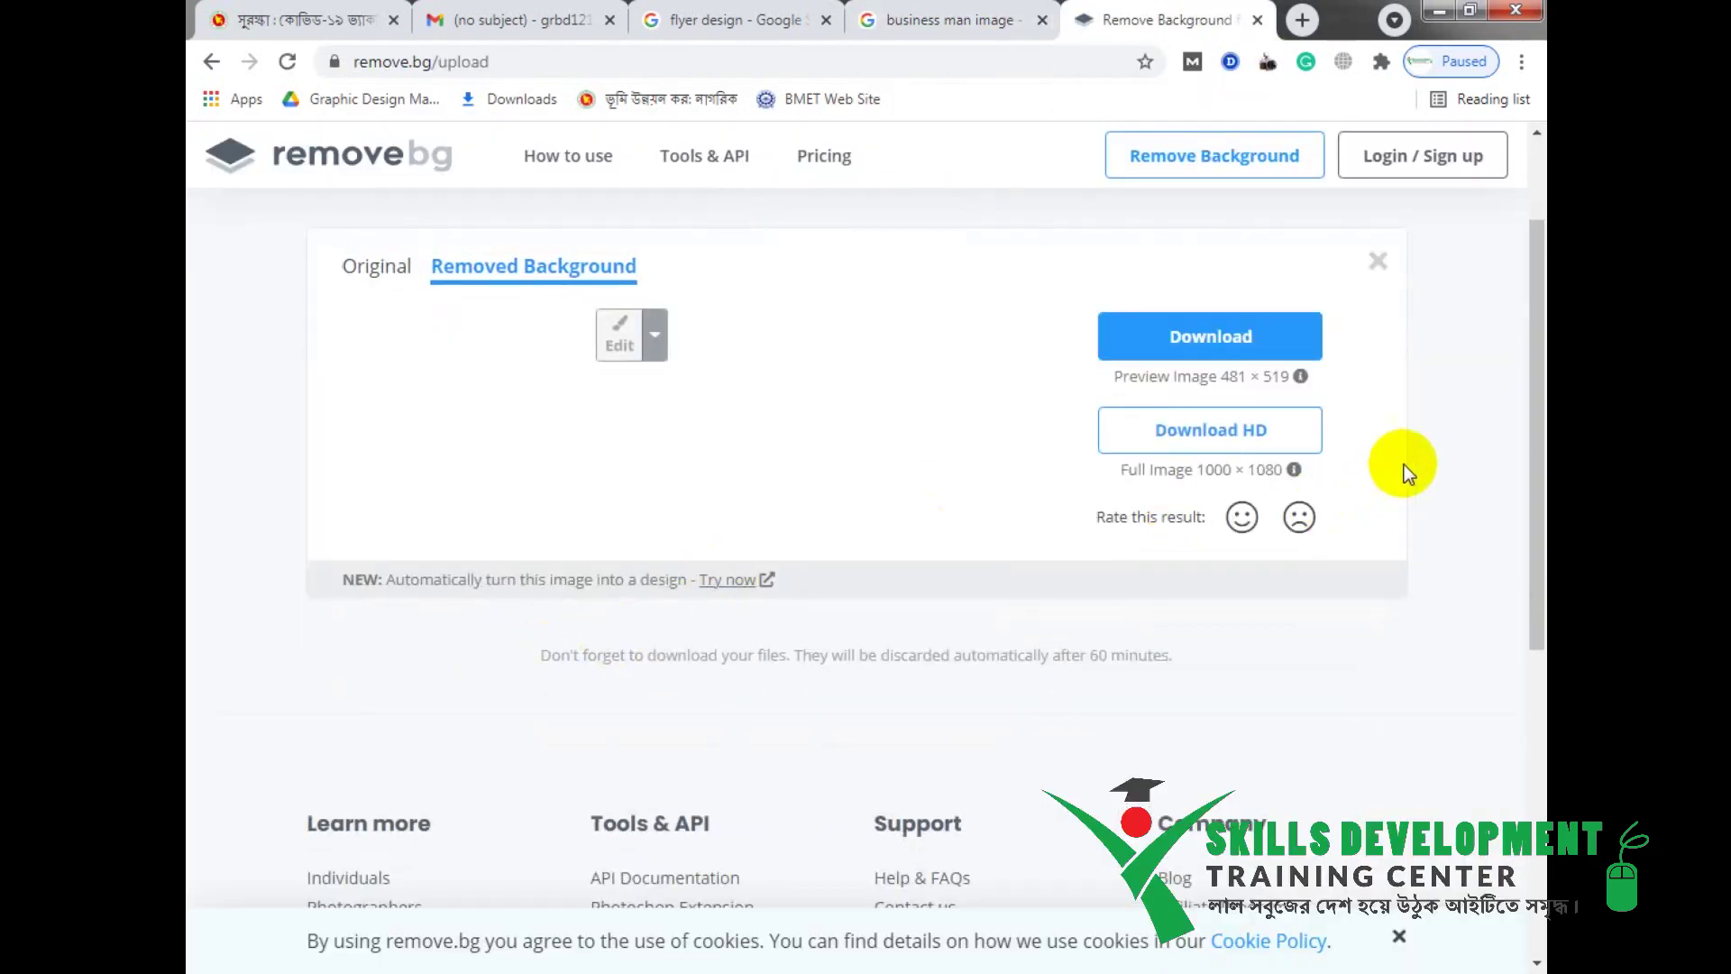
click(1253, 436)
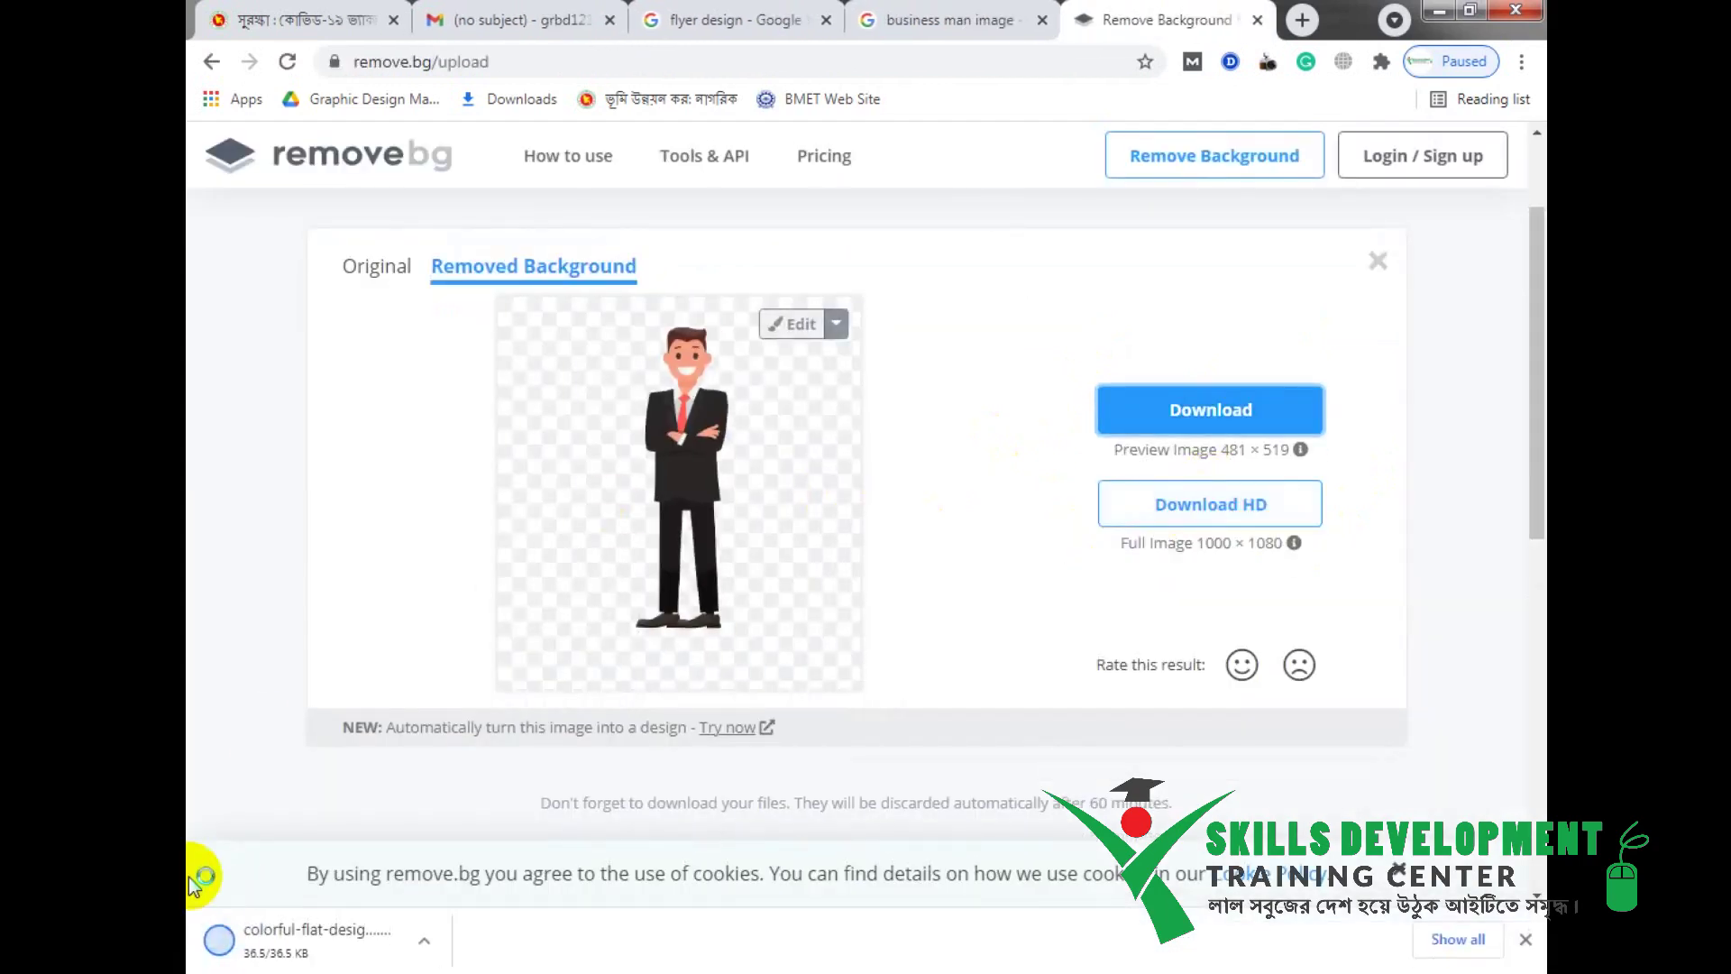
click(440, 942)
click(858, 483)
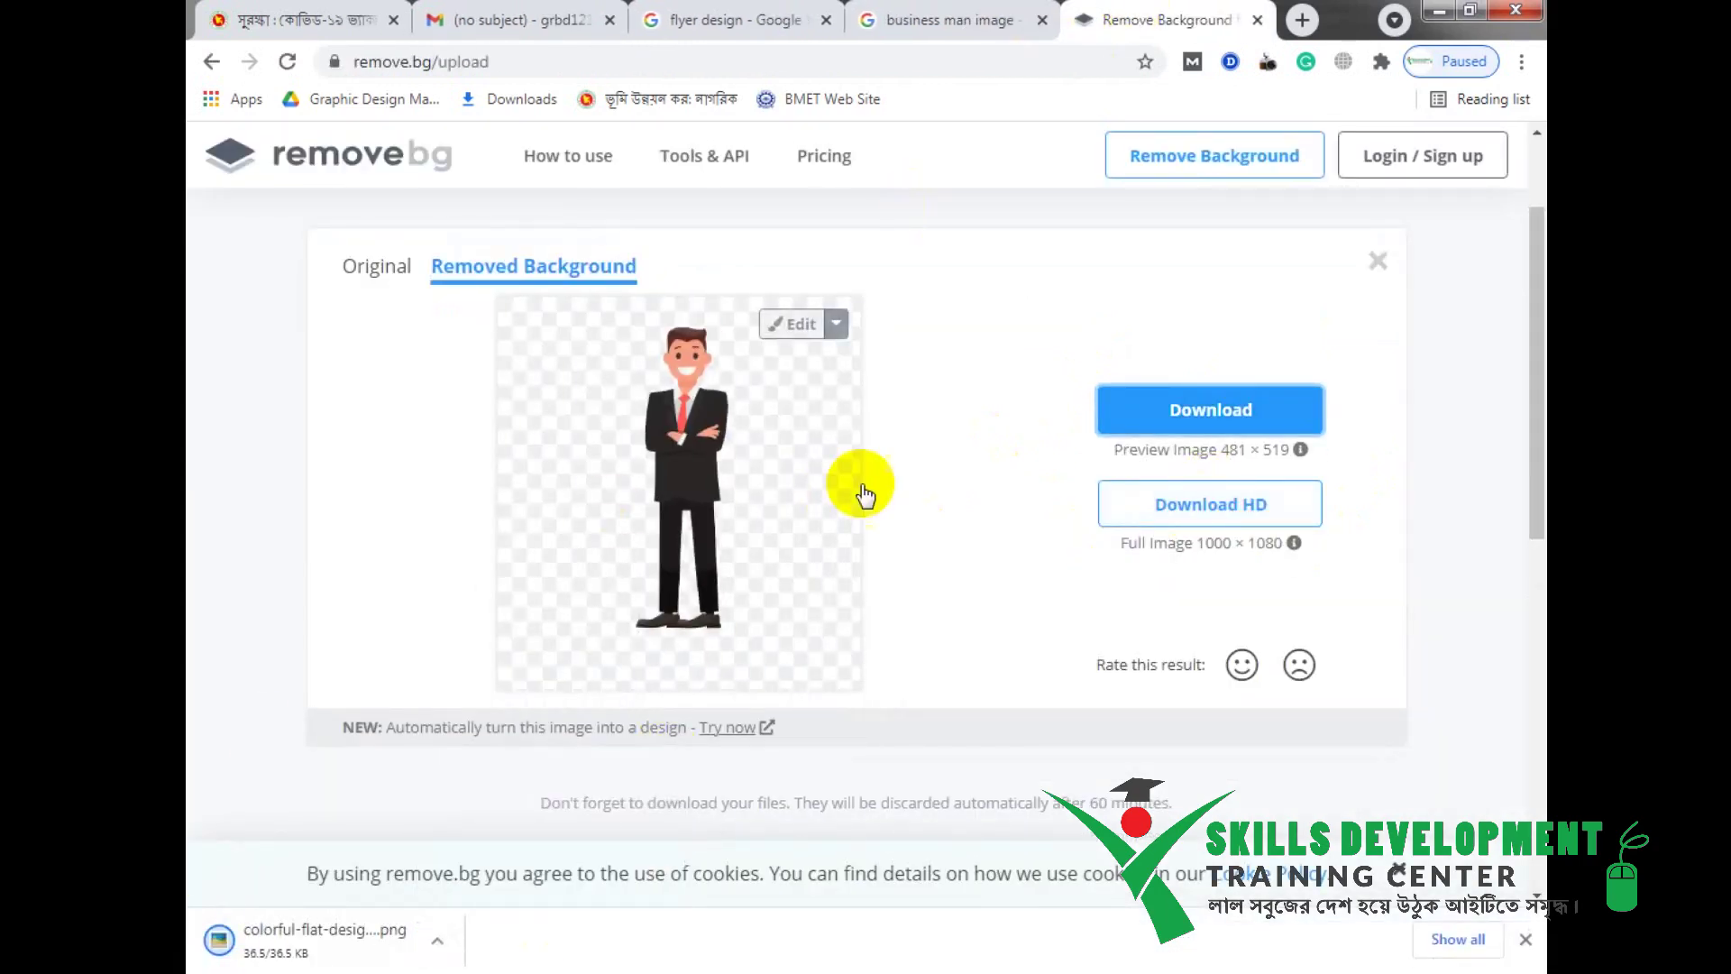
Step: Locate the downloaded businessman PNG in its folder, place it on the Illustrator flyer and embed it
click(440, 943)
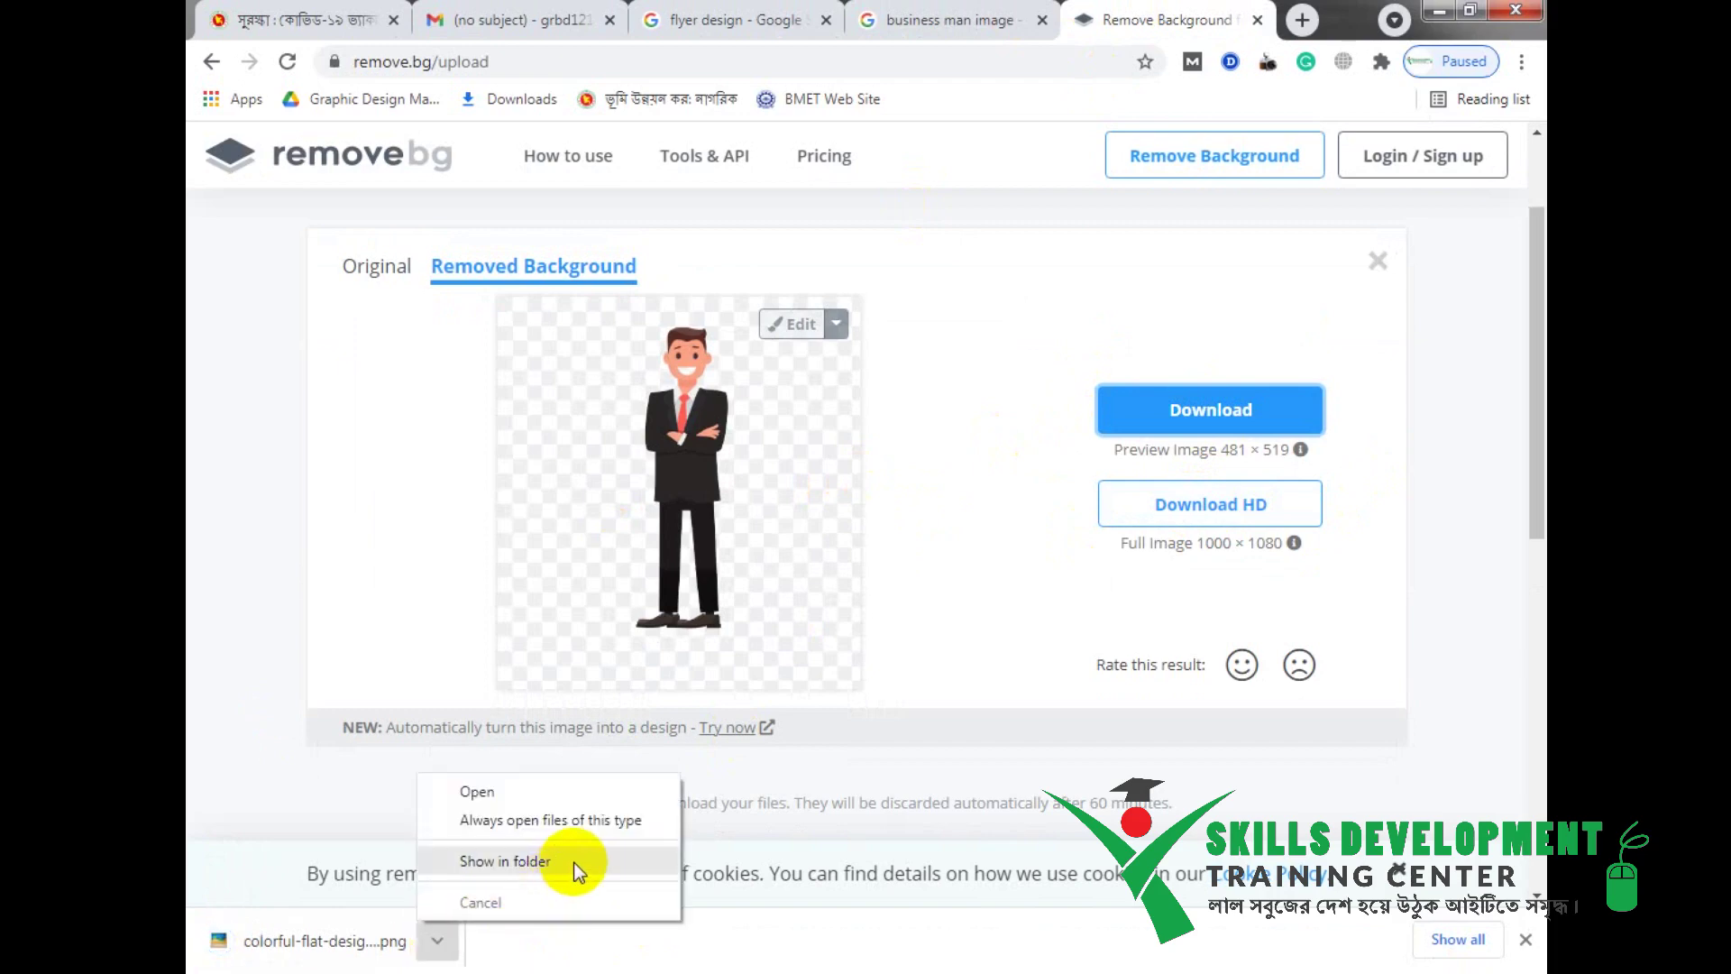
click(574, 862)
drag(489, 483, 739, 625)
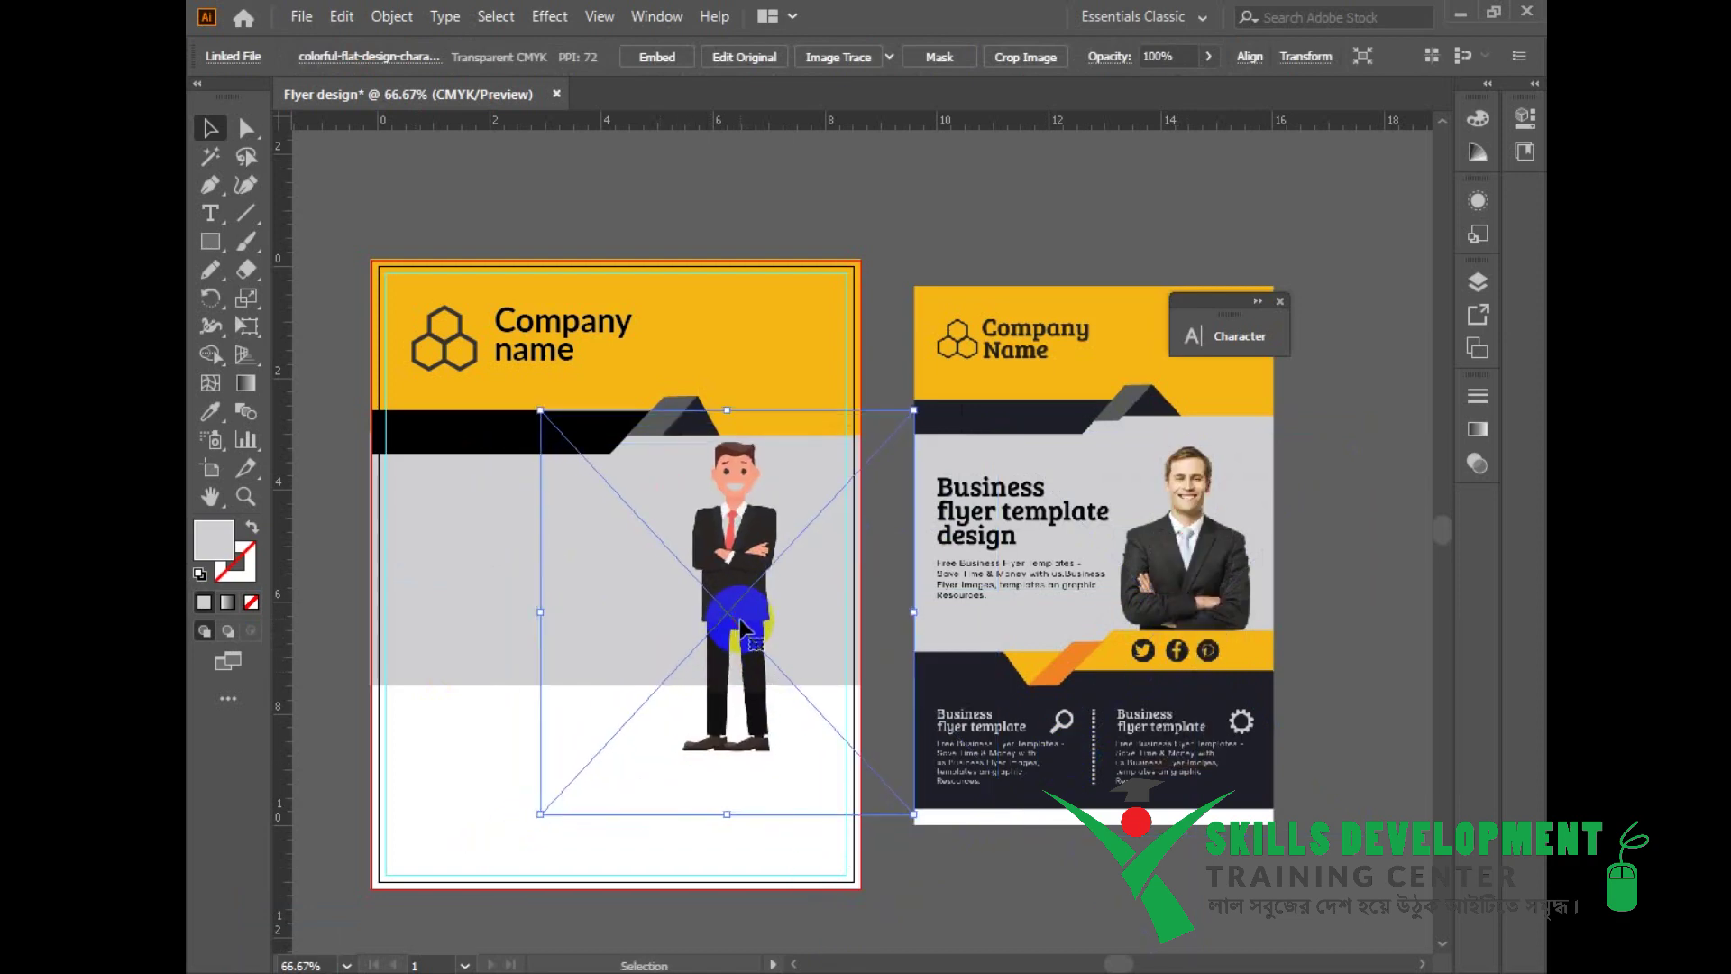
click(695, 63)
Step: Draw a rectangle over the businessman's head and torso and use it as a clipping mask to hide the legs
click(210, 242)
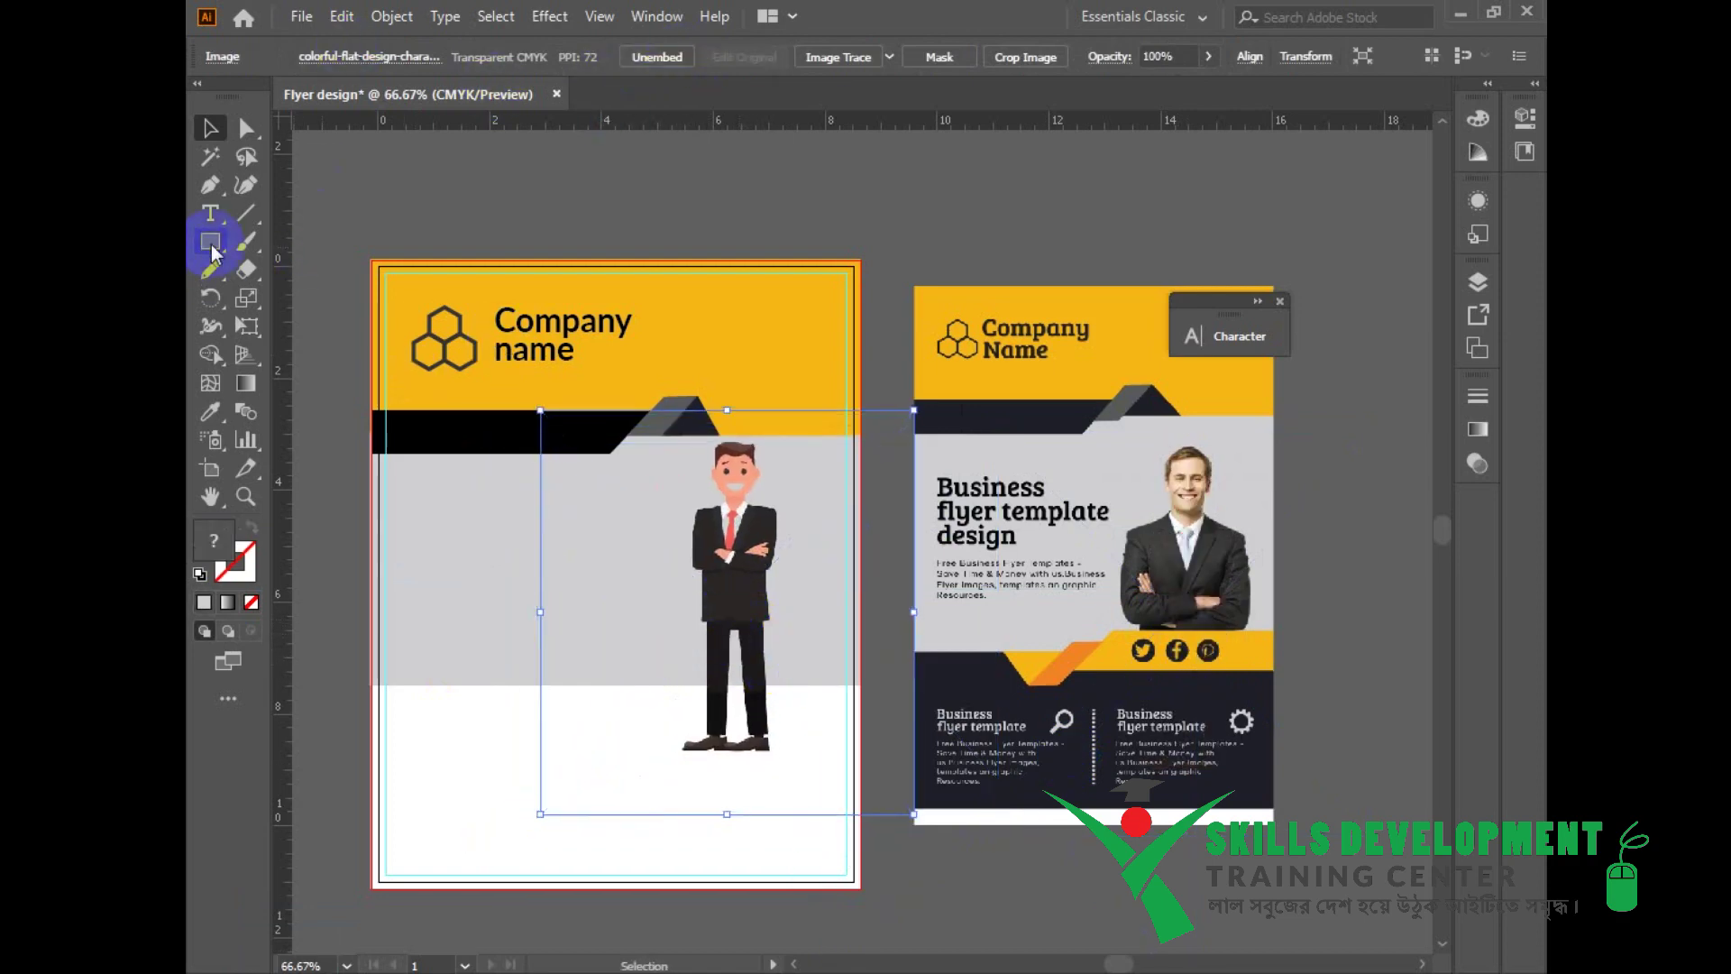
drag(674, 440, 800, 690)
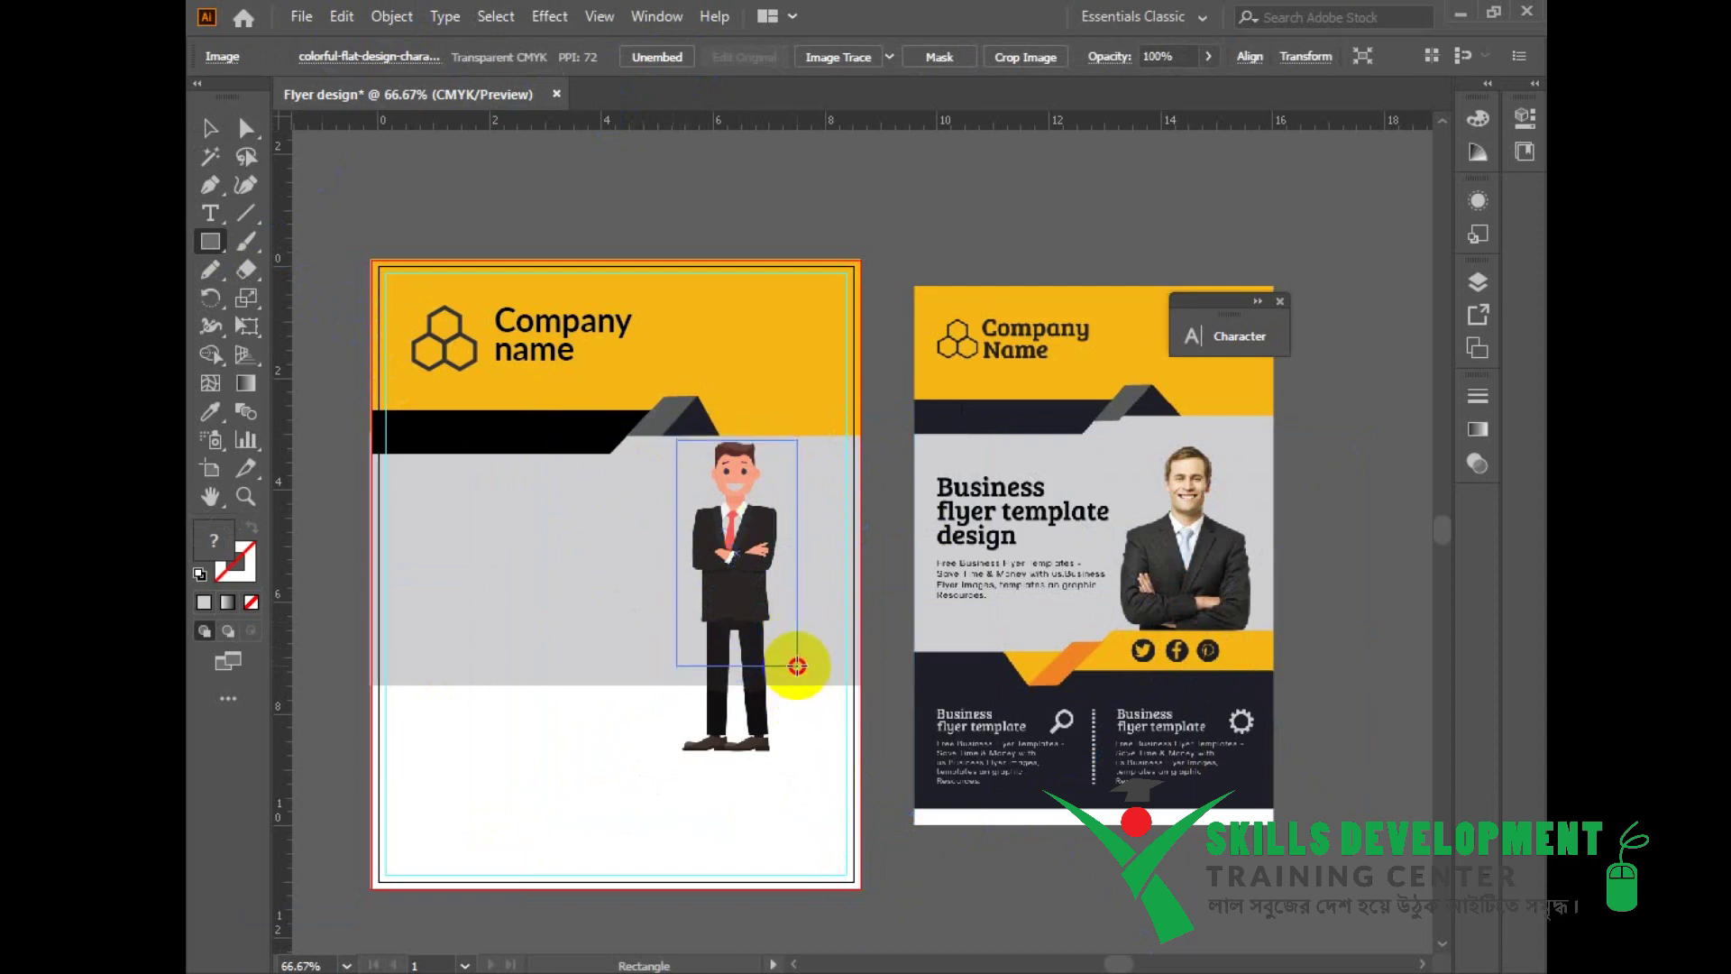
drag(797, 667, 795, 616)
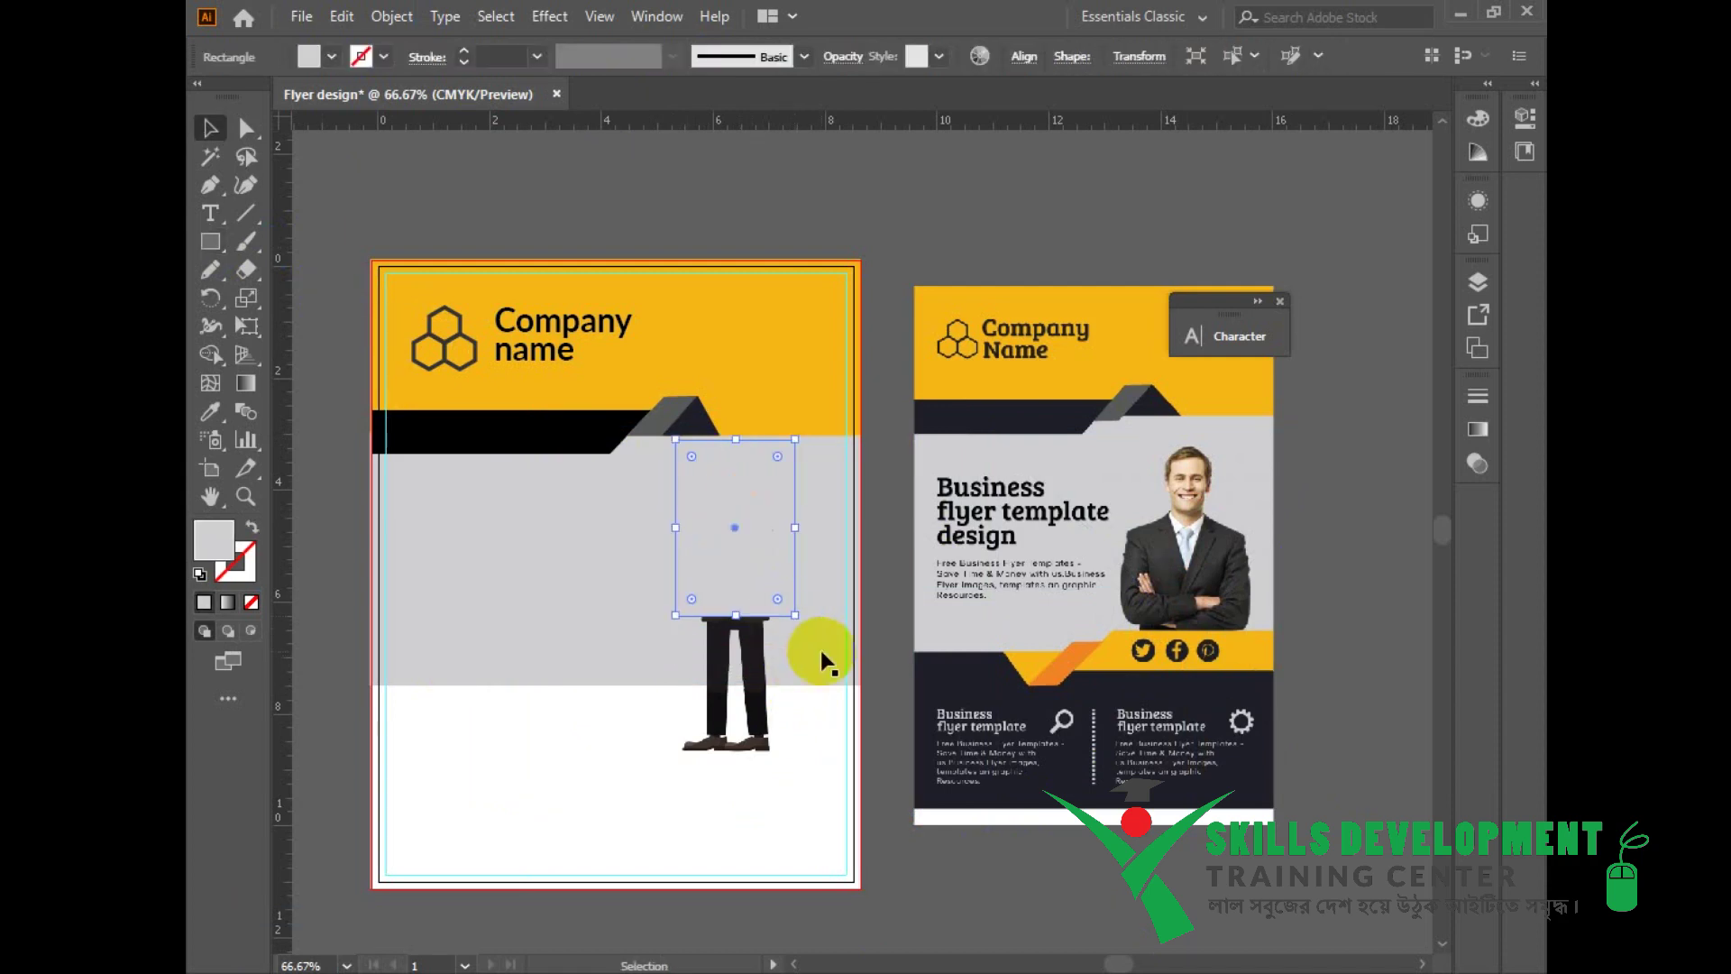
key(v)
shift+click(749, 663)
right_click(743, 570)
click(841, 775)
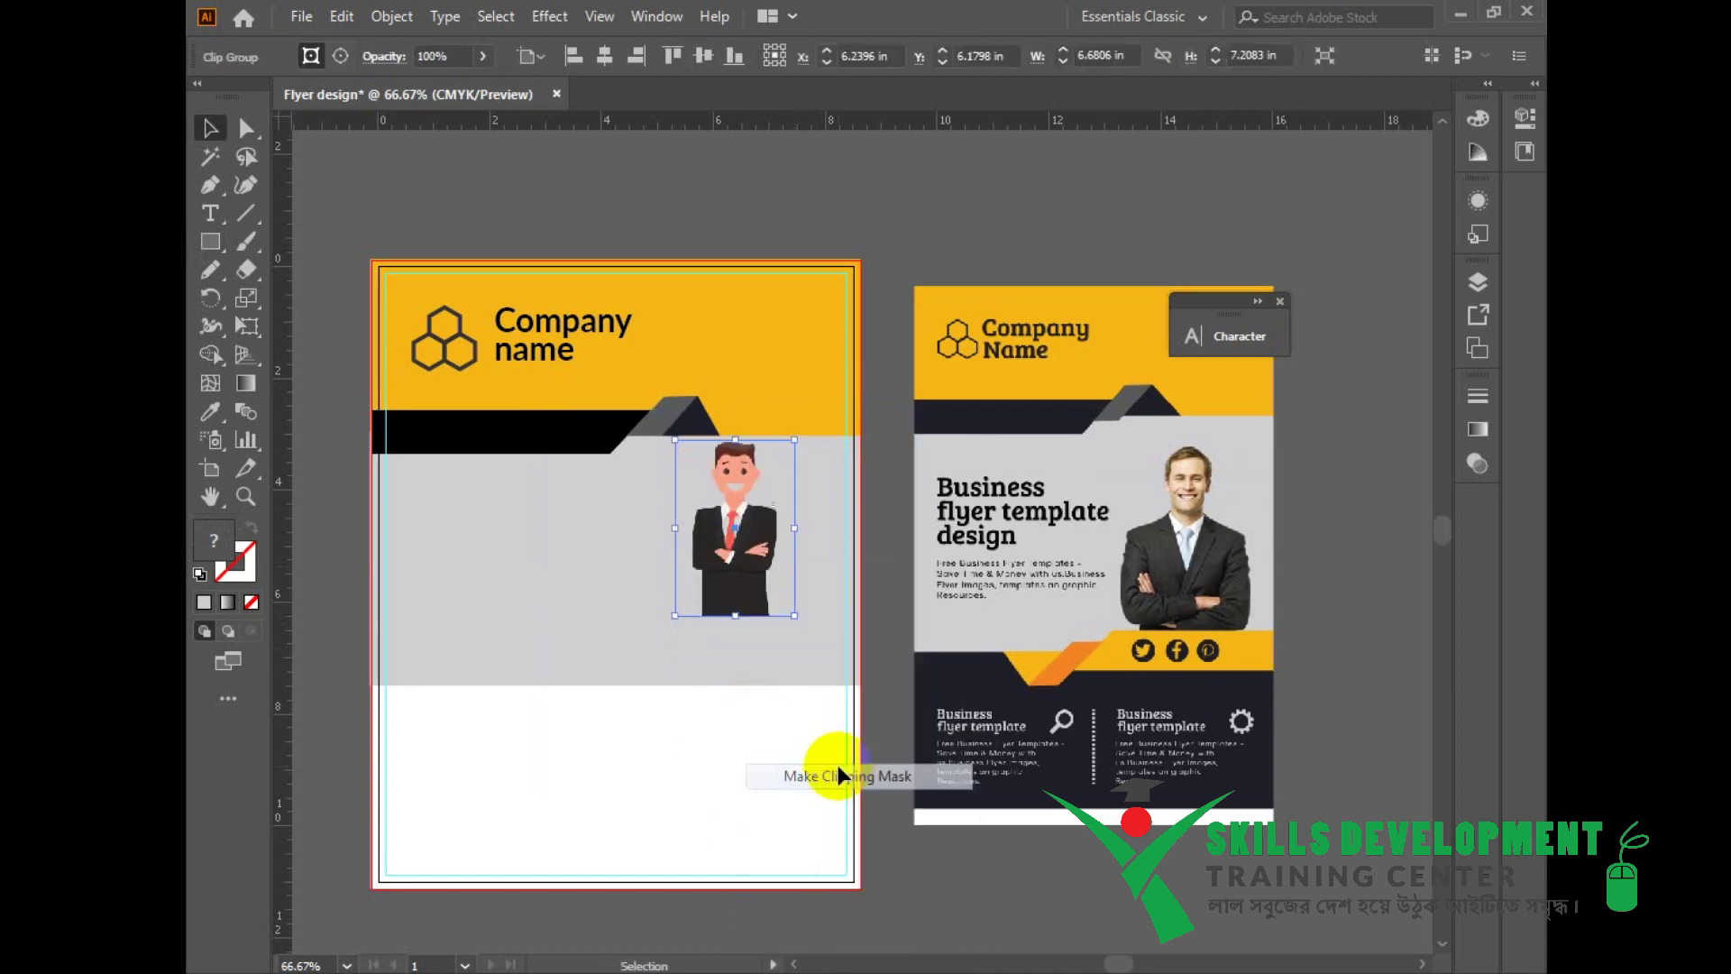
Step: Enlarge the clipped businessman picture and position it so his jacket ends near the bottom of the grey section
drag(729, 551, 734, 578)
drag(801, 644, 816, 674)
drag(754, 609, 763, 622)
click(777, 782)
Step: Add the text "Business" and "Flyer template Design" on two lines in the white area and set its leading to 15 pt
drag(776, 786, 797, 696)
key(t)
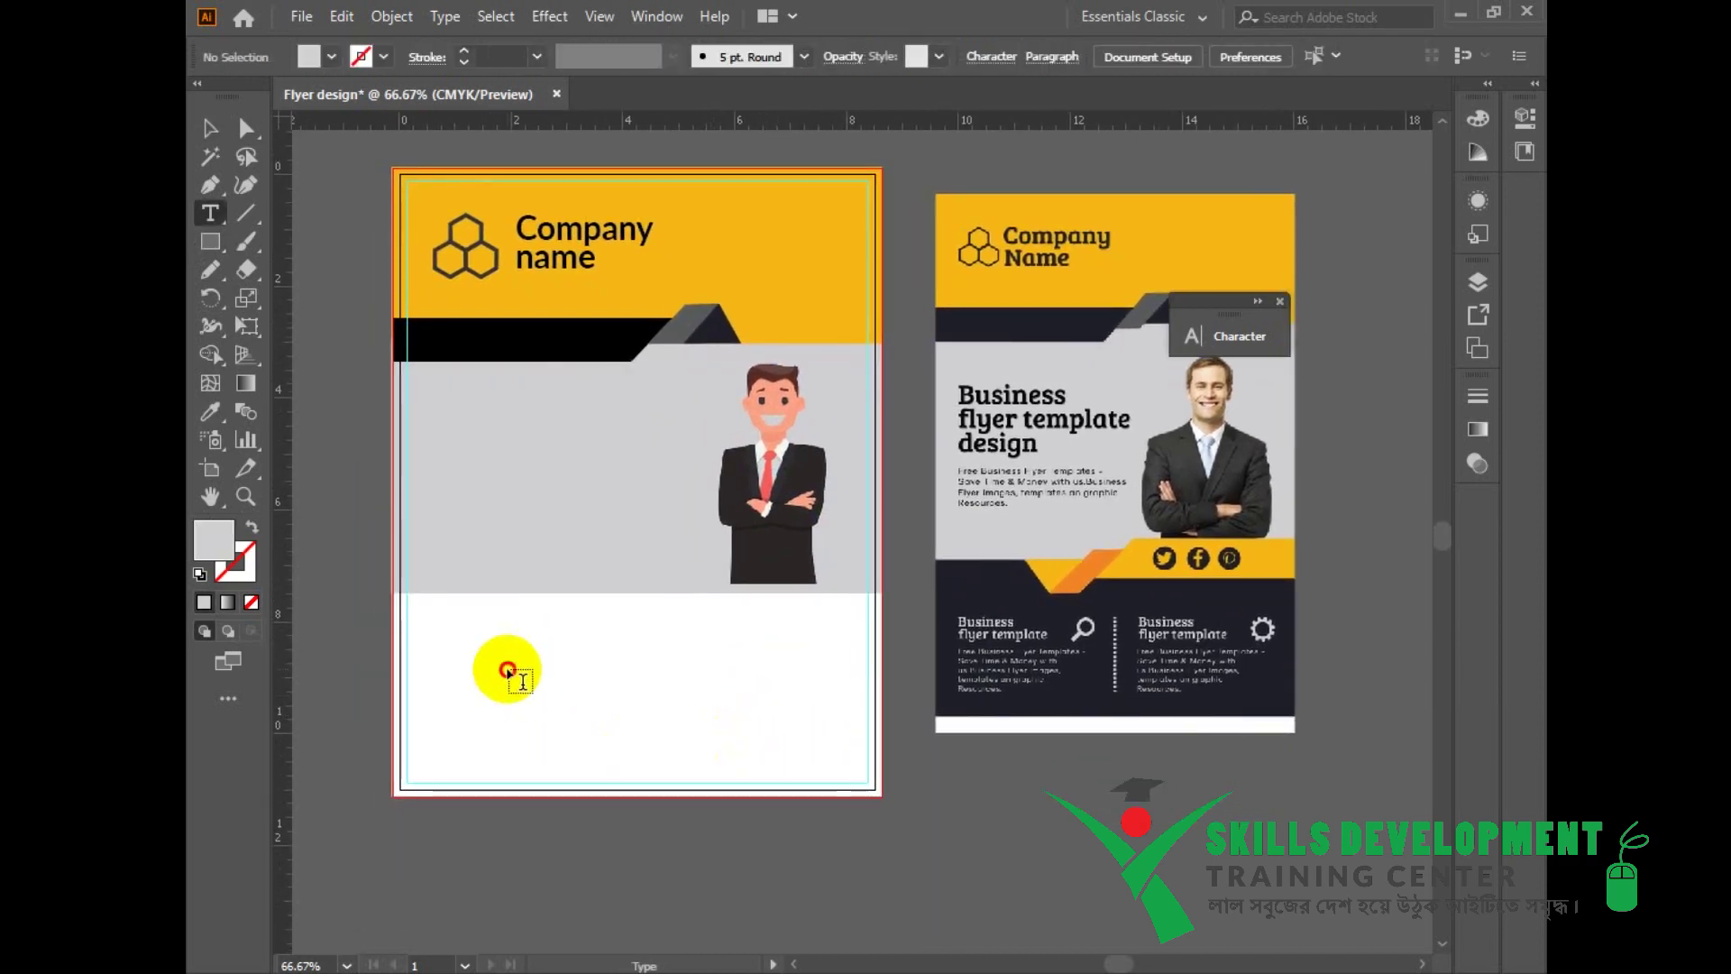
click(507, 669)
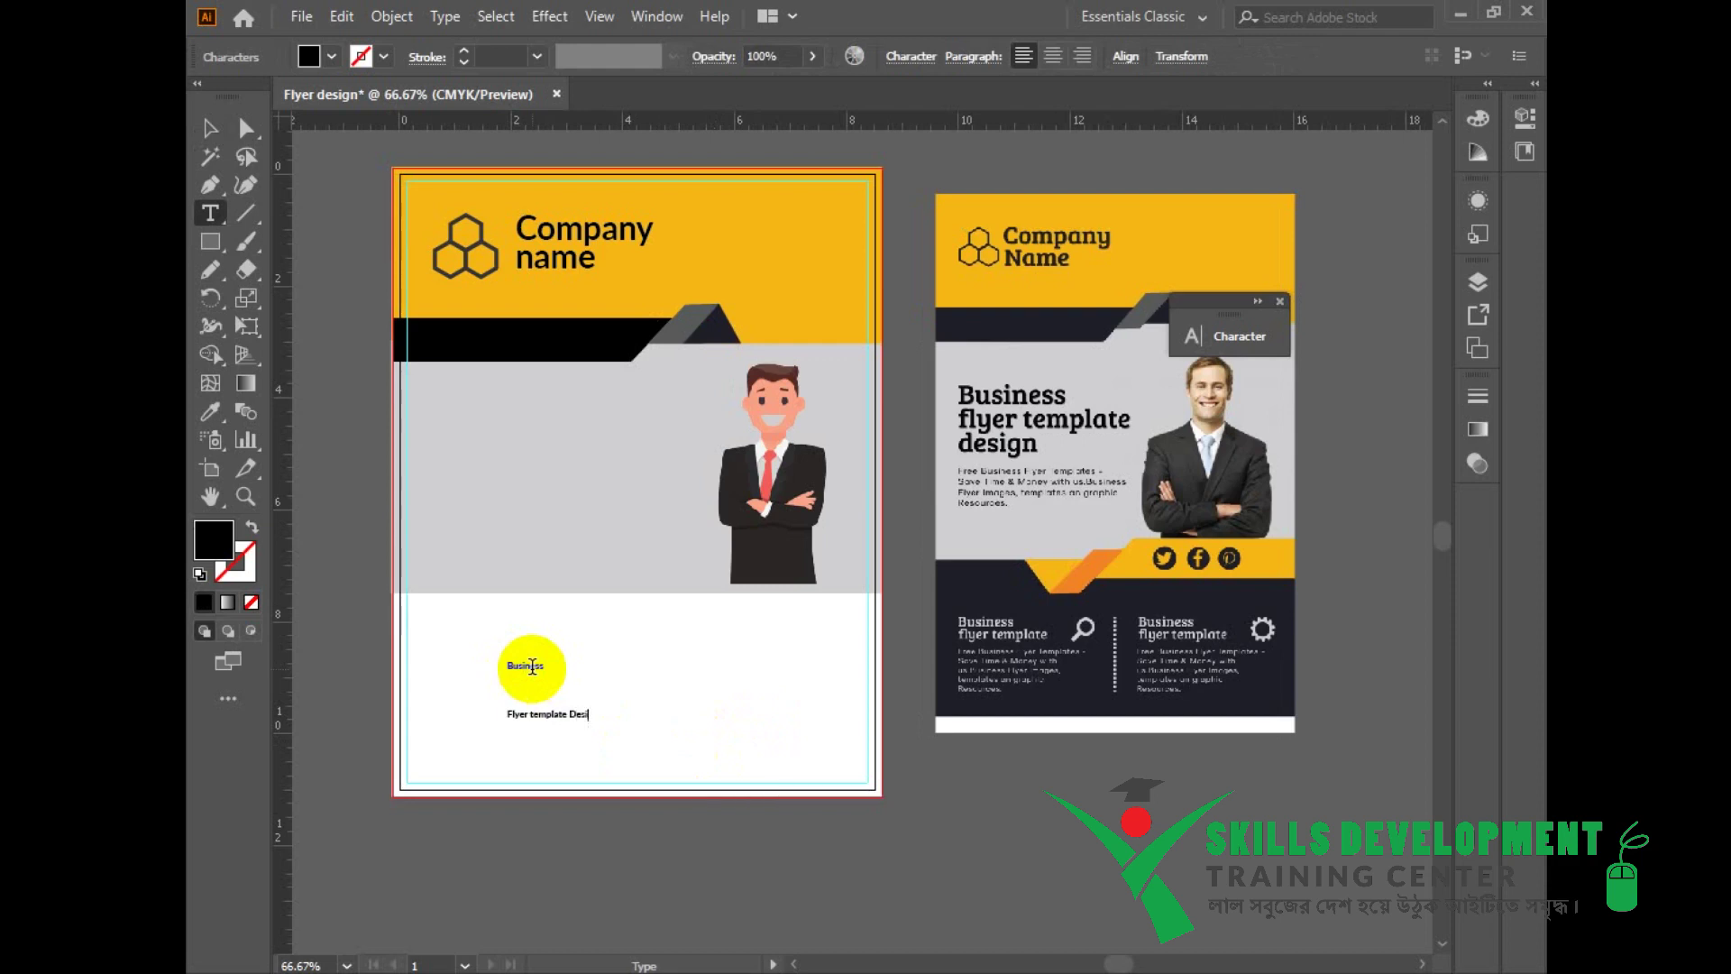
key(Escape)
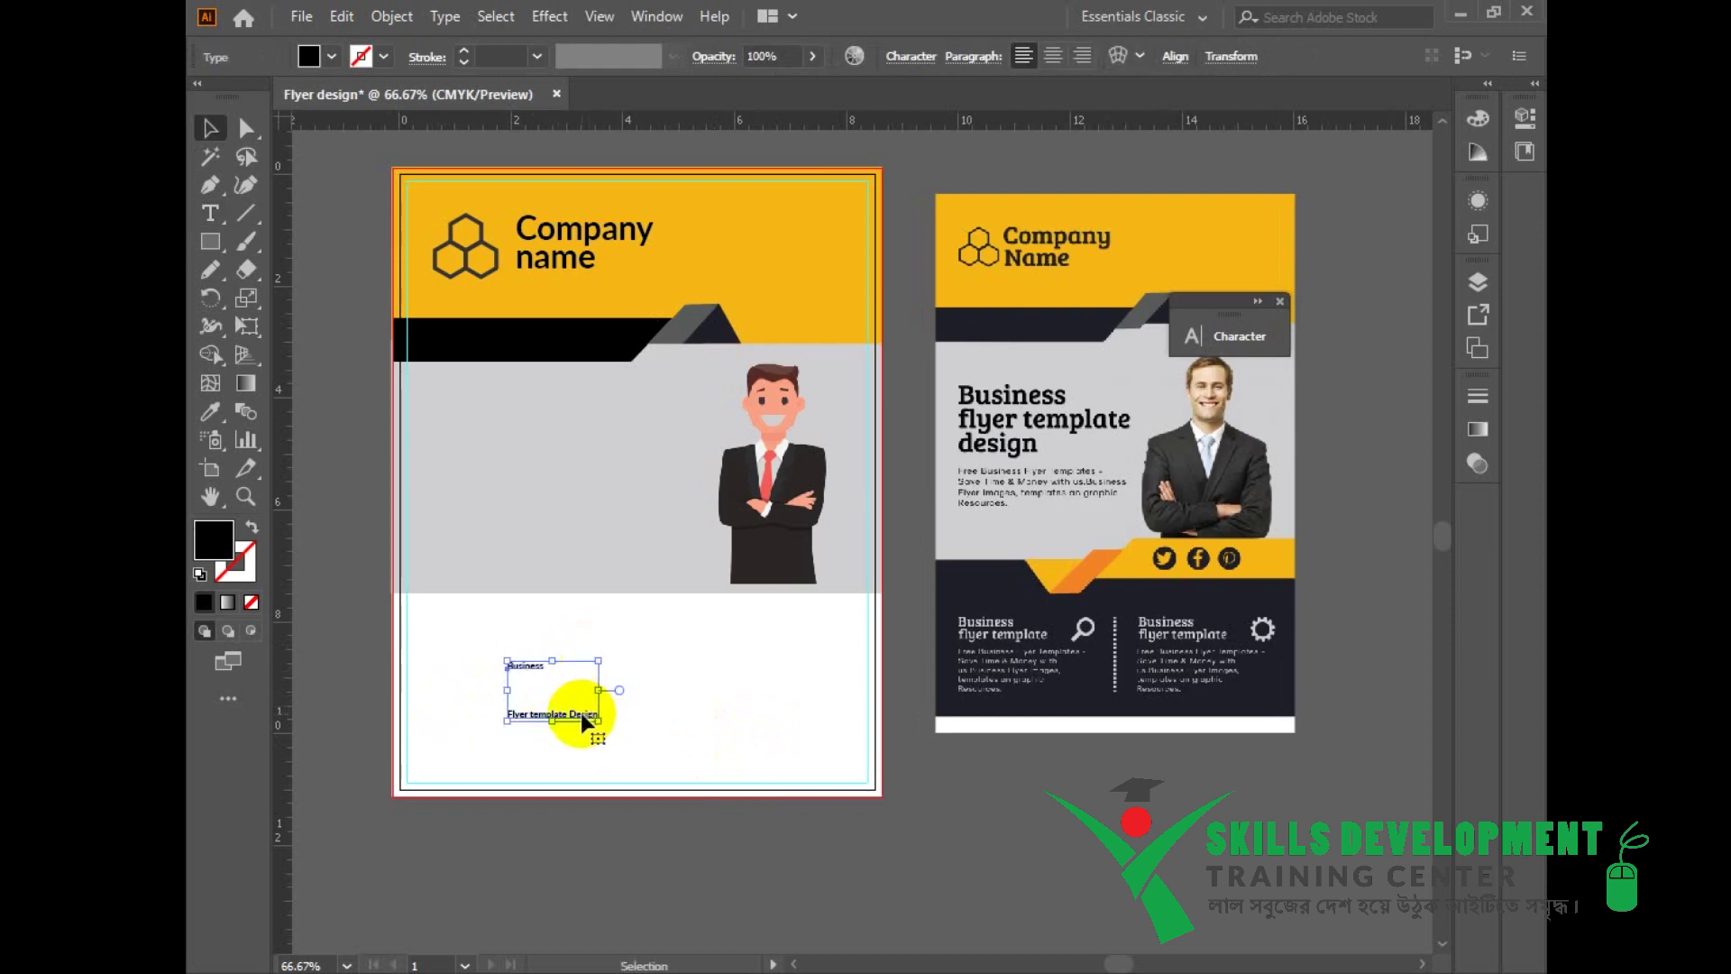
drag(584, 707, 585, 708)
key(ctrl+t)
double_click(1103, 432)
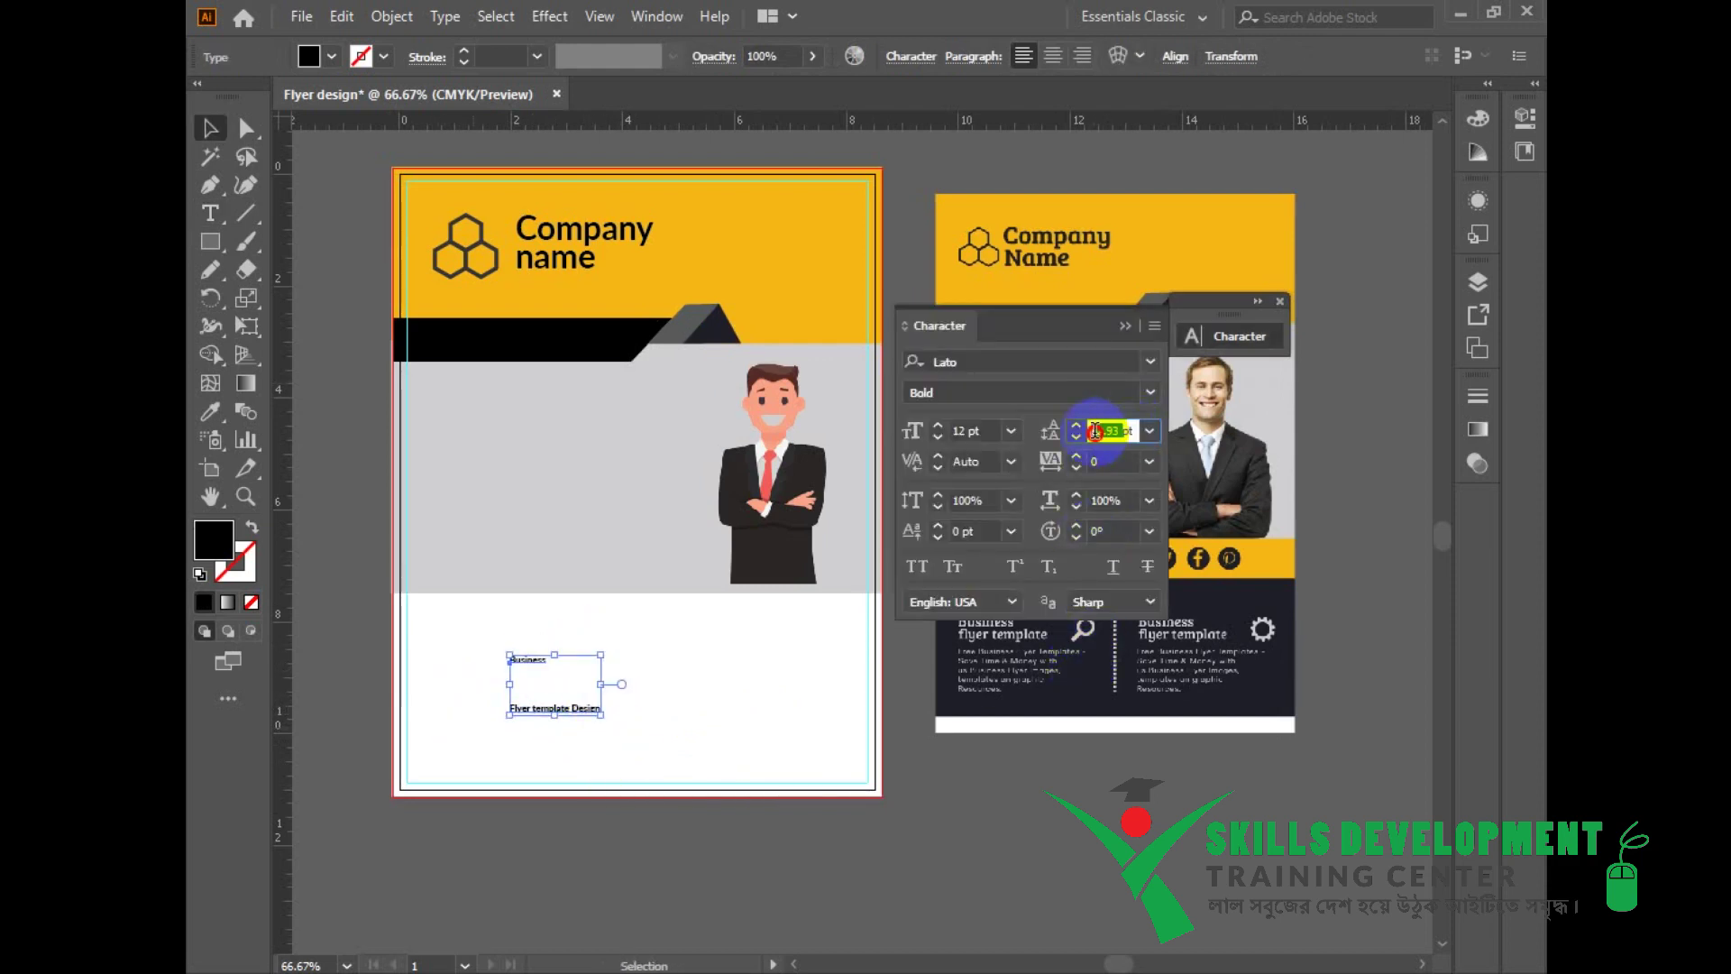
text(15)
key(Return)
click(699, 713)
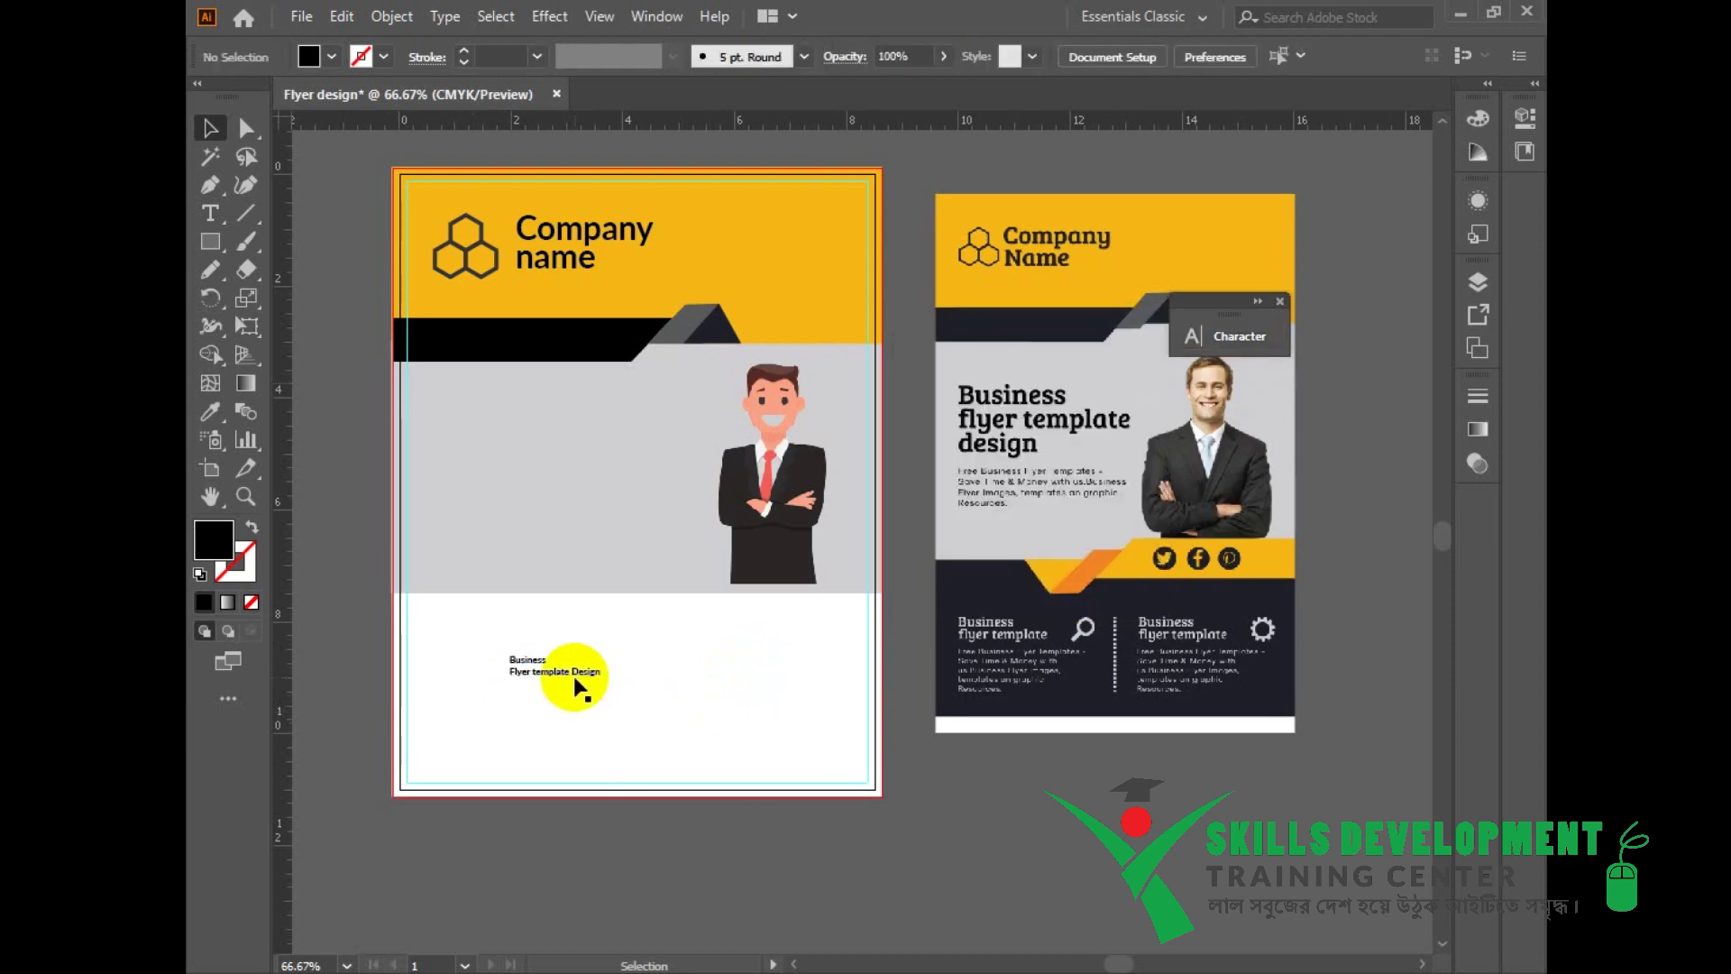
Step: Move the flyer heading into the grey section beside the businessman and set its font size to 25 pt
drag(571, 671, 514, 425)
key(ctrl+t)
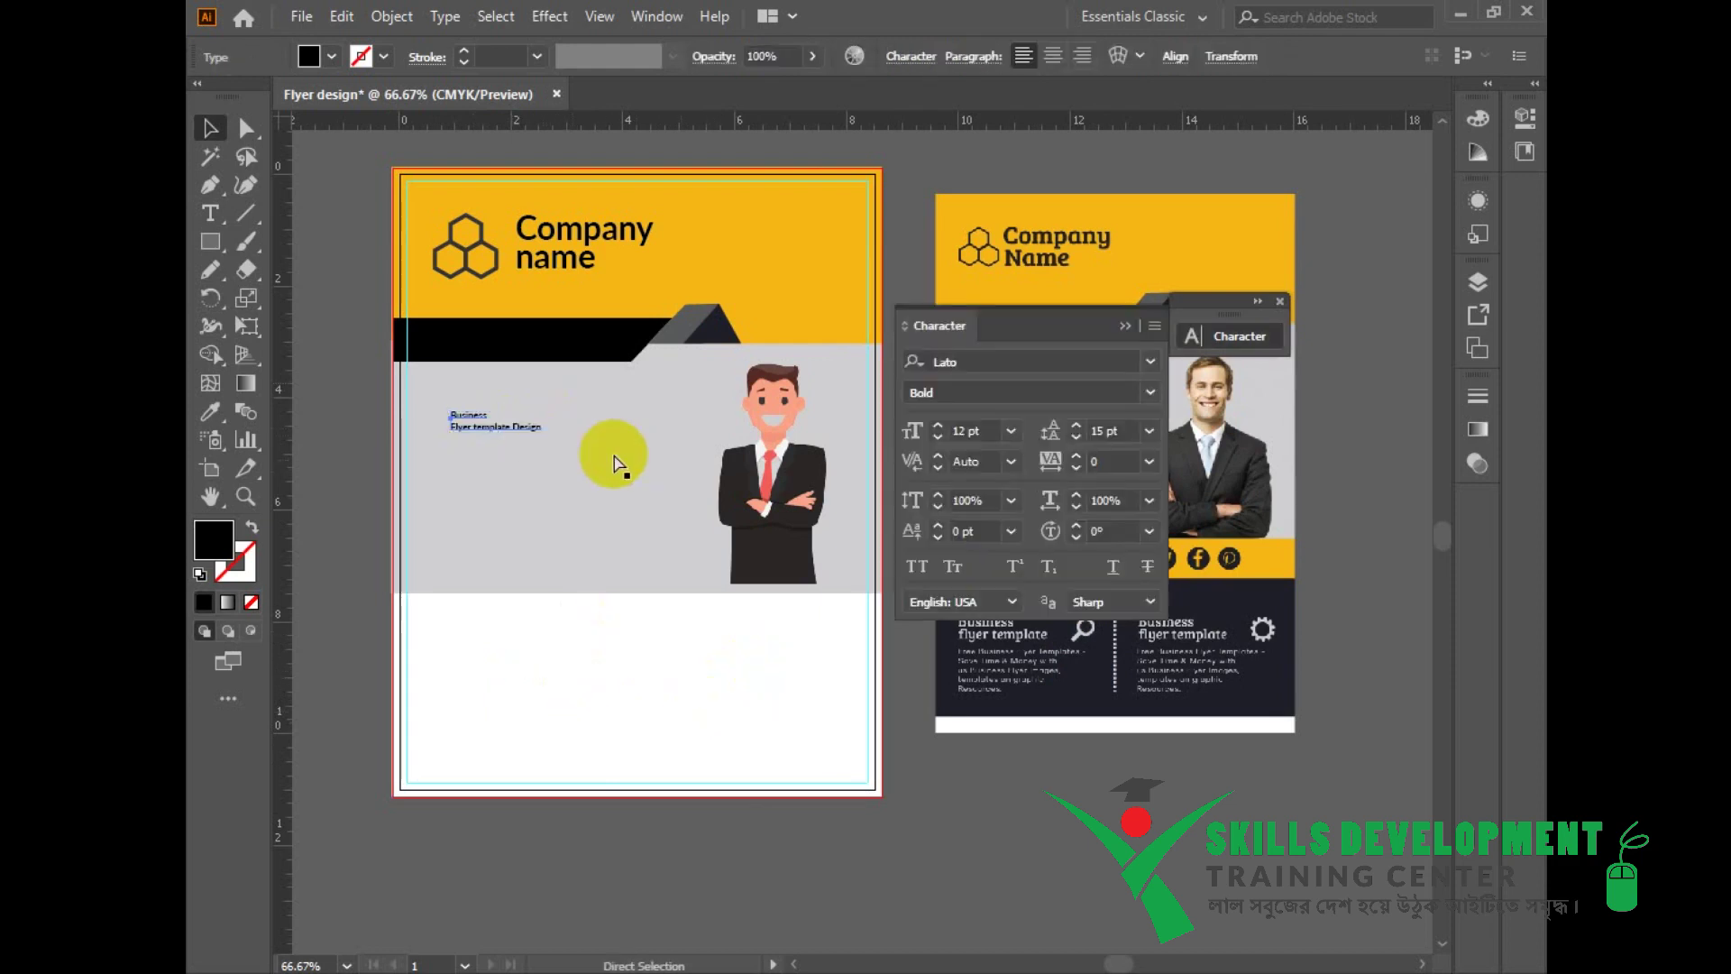
click(938, 431)
click(938, 431)
click(938, 431)
click(938, 431)
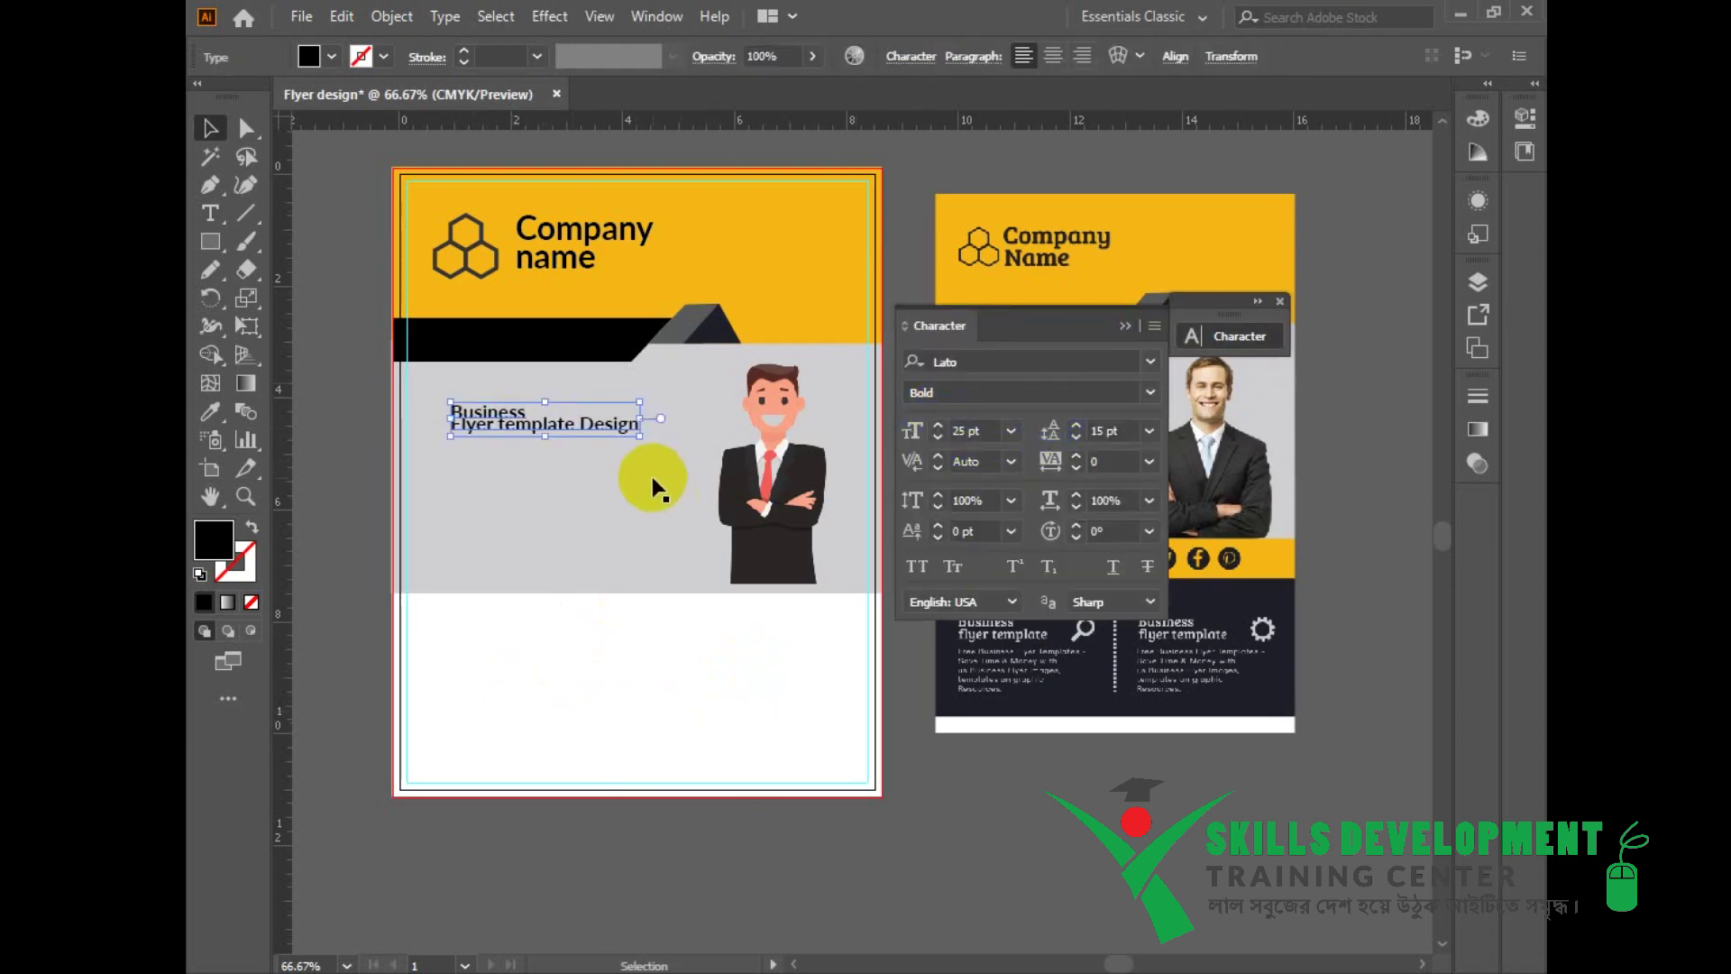
click(597, 532)
Step: Break the heading before "Design" so that the word sits on a third line
key(ctrl+plus)
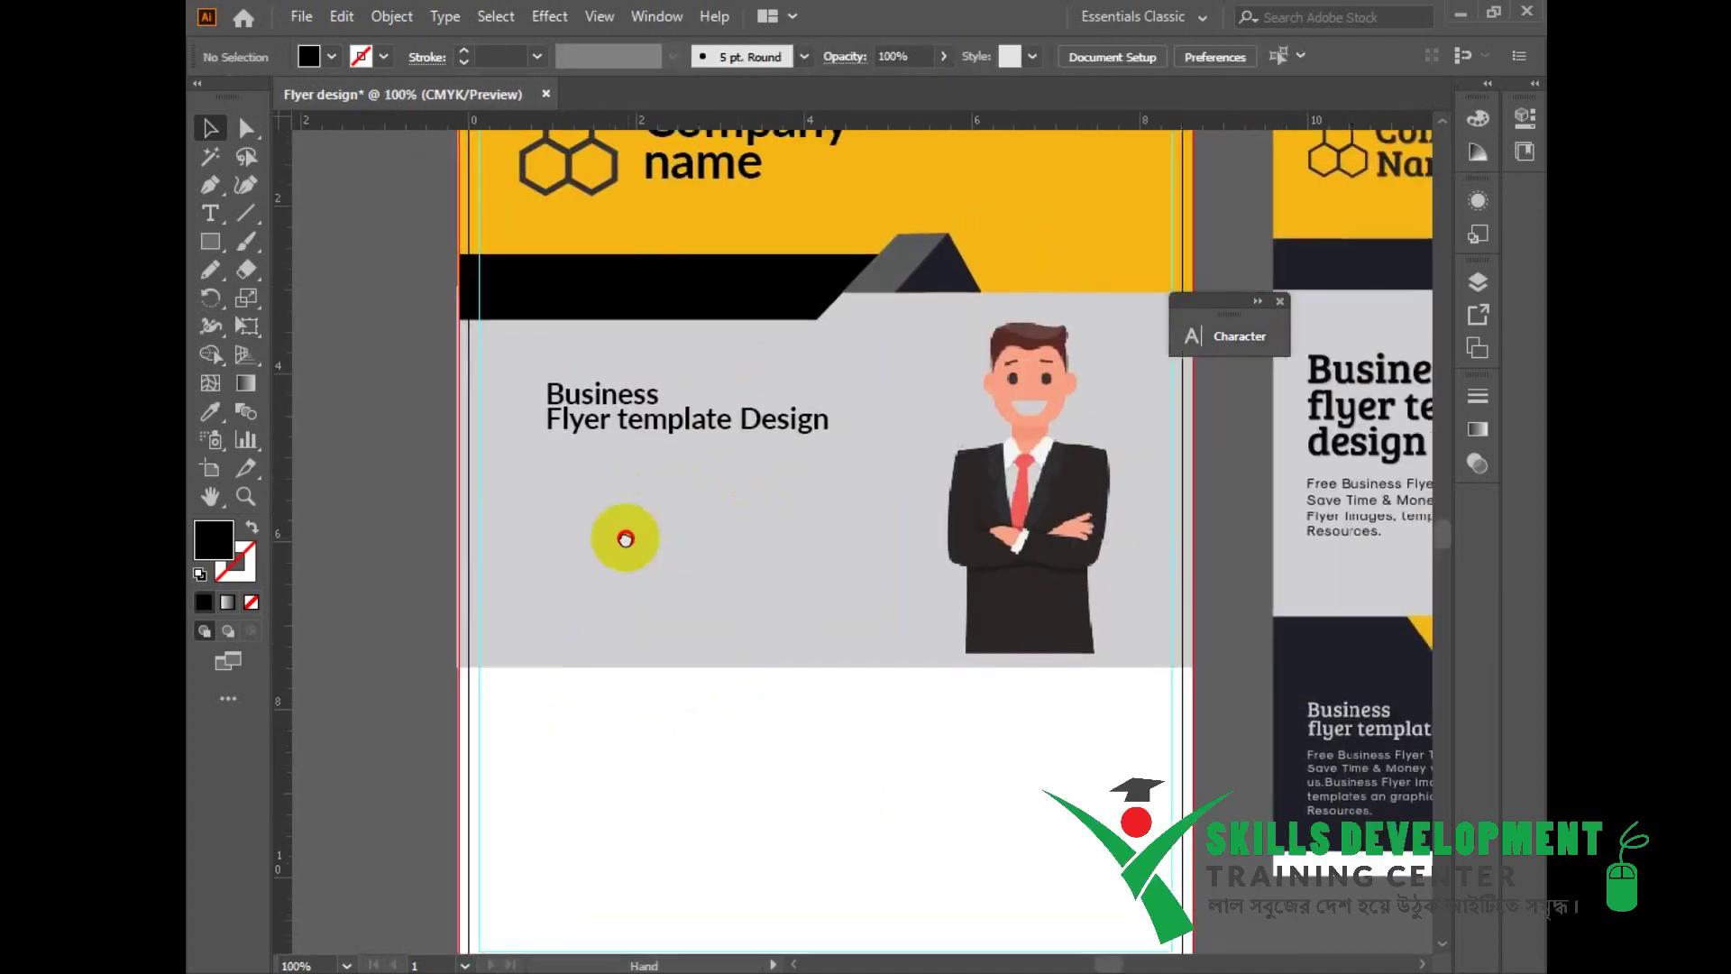
drag(713, 440, 668, 446)
double_click(695, 406)
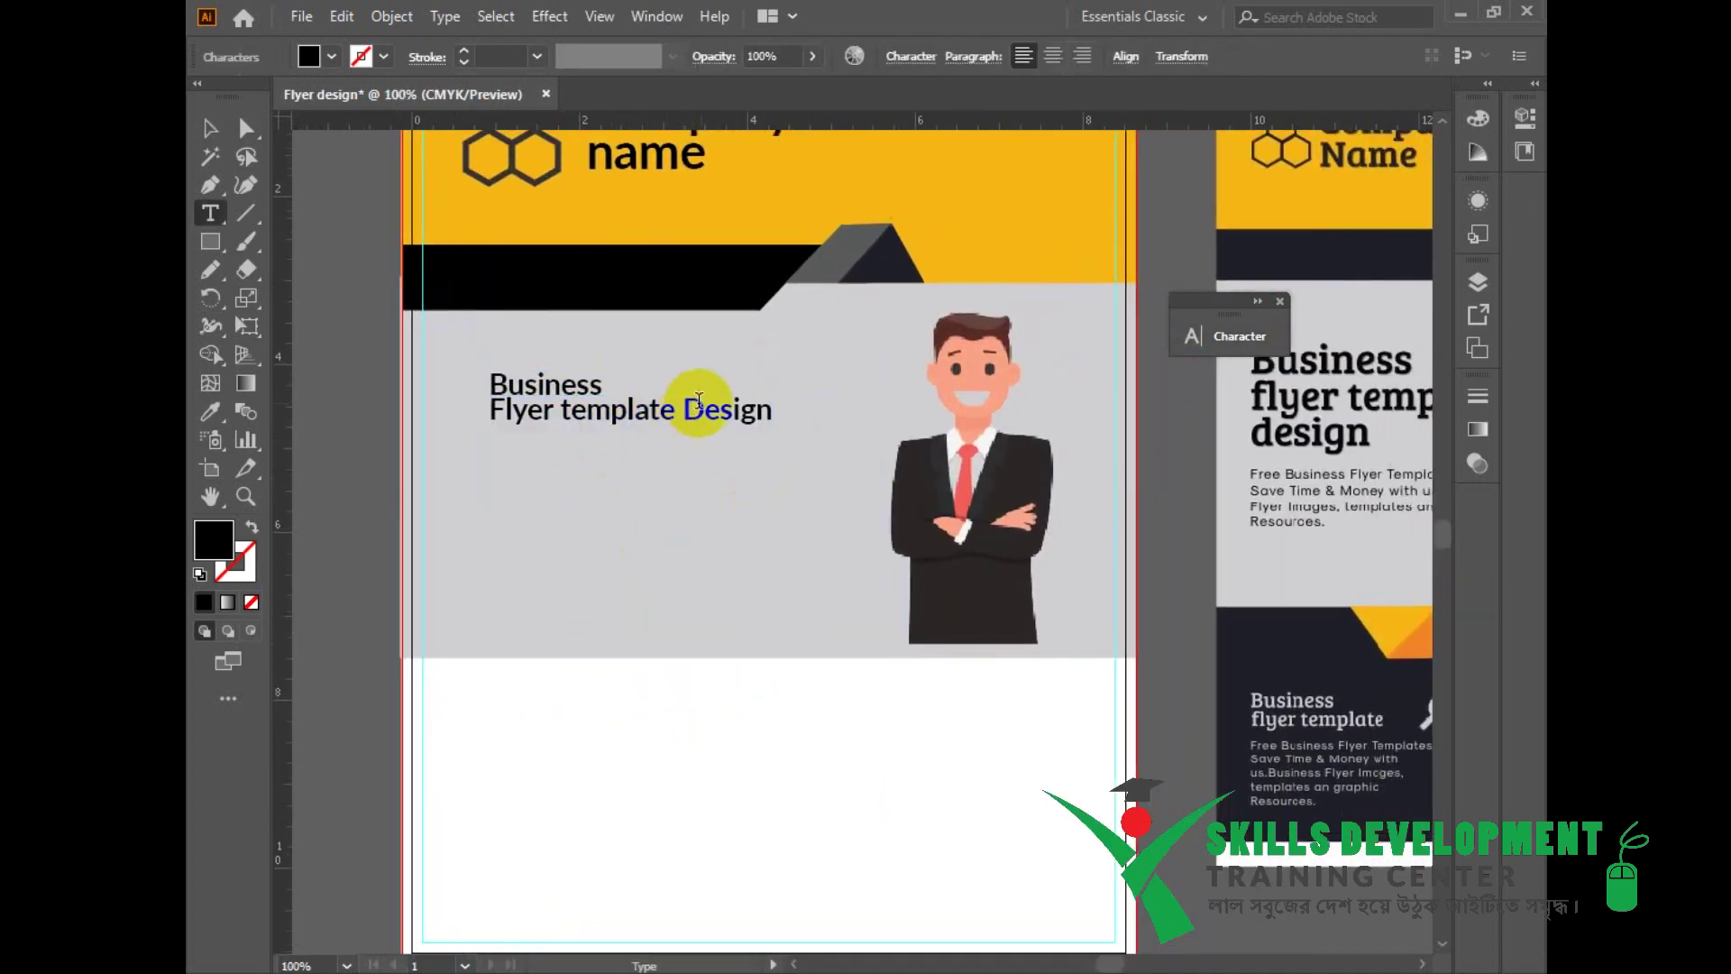
key(Escape)
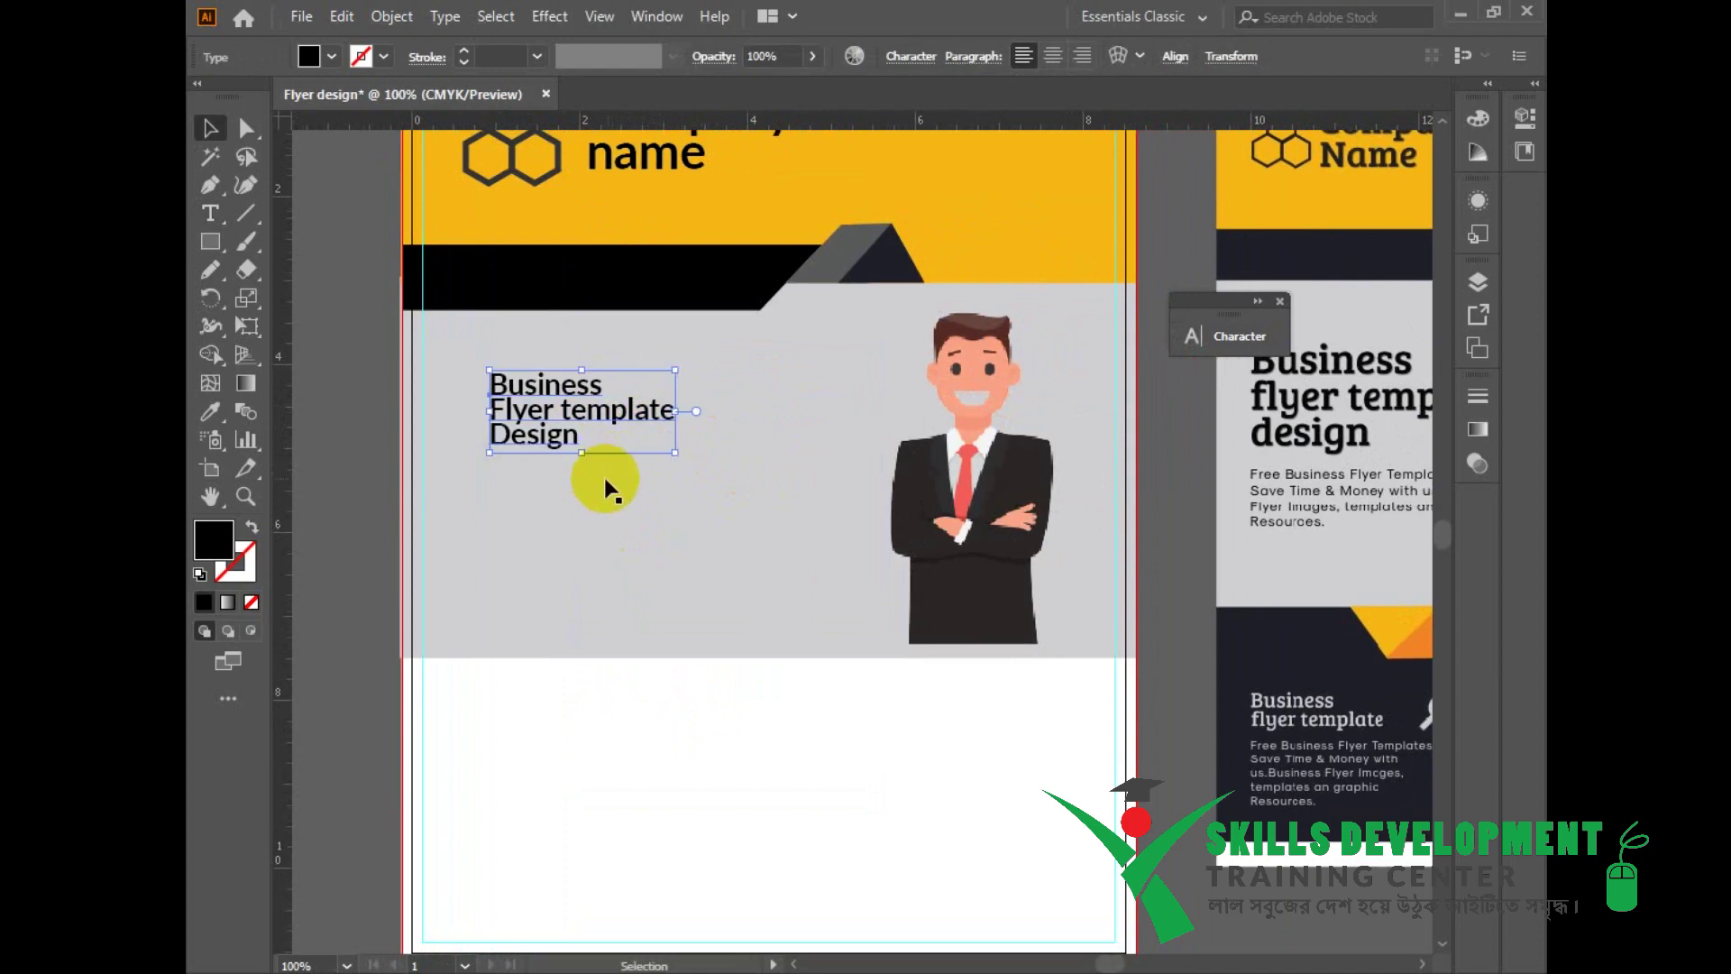
Step: Set the three-line heading's font size to 24 pt and its leading to 23 pt
key(ctrl+t)
click(939, 428)
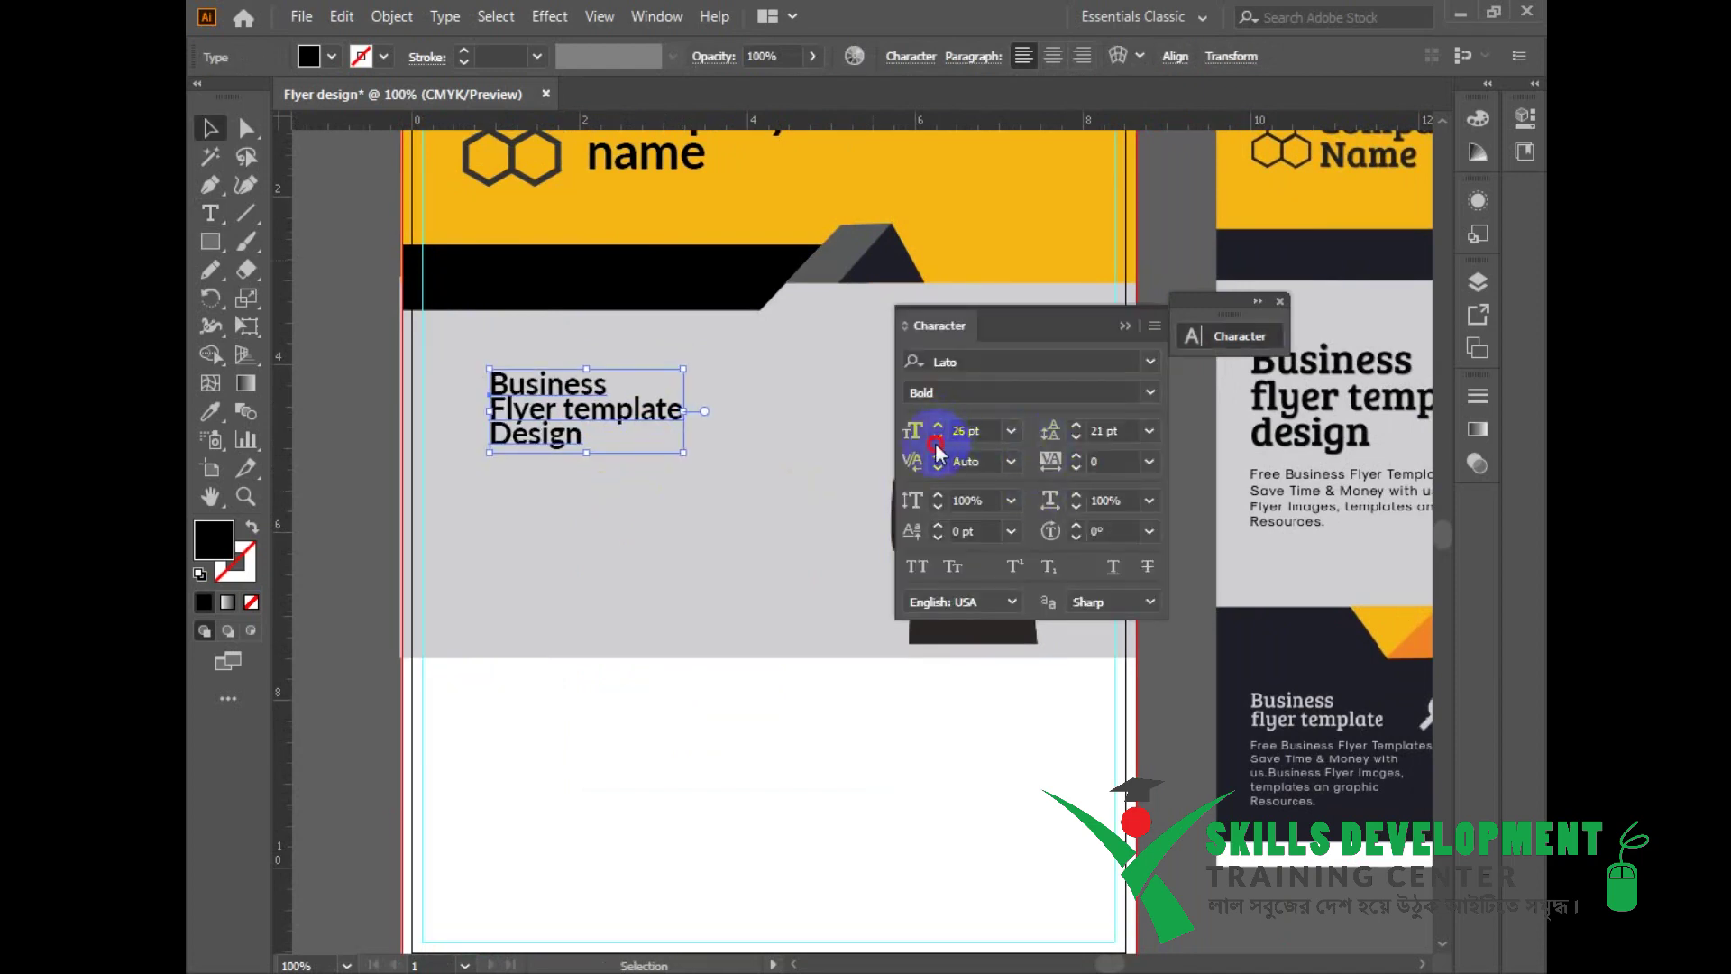
click(938, 440)
click(938, 440)
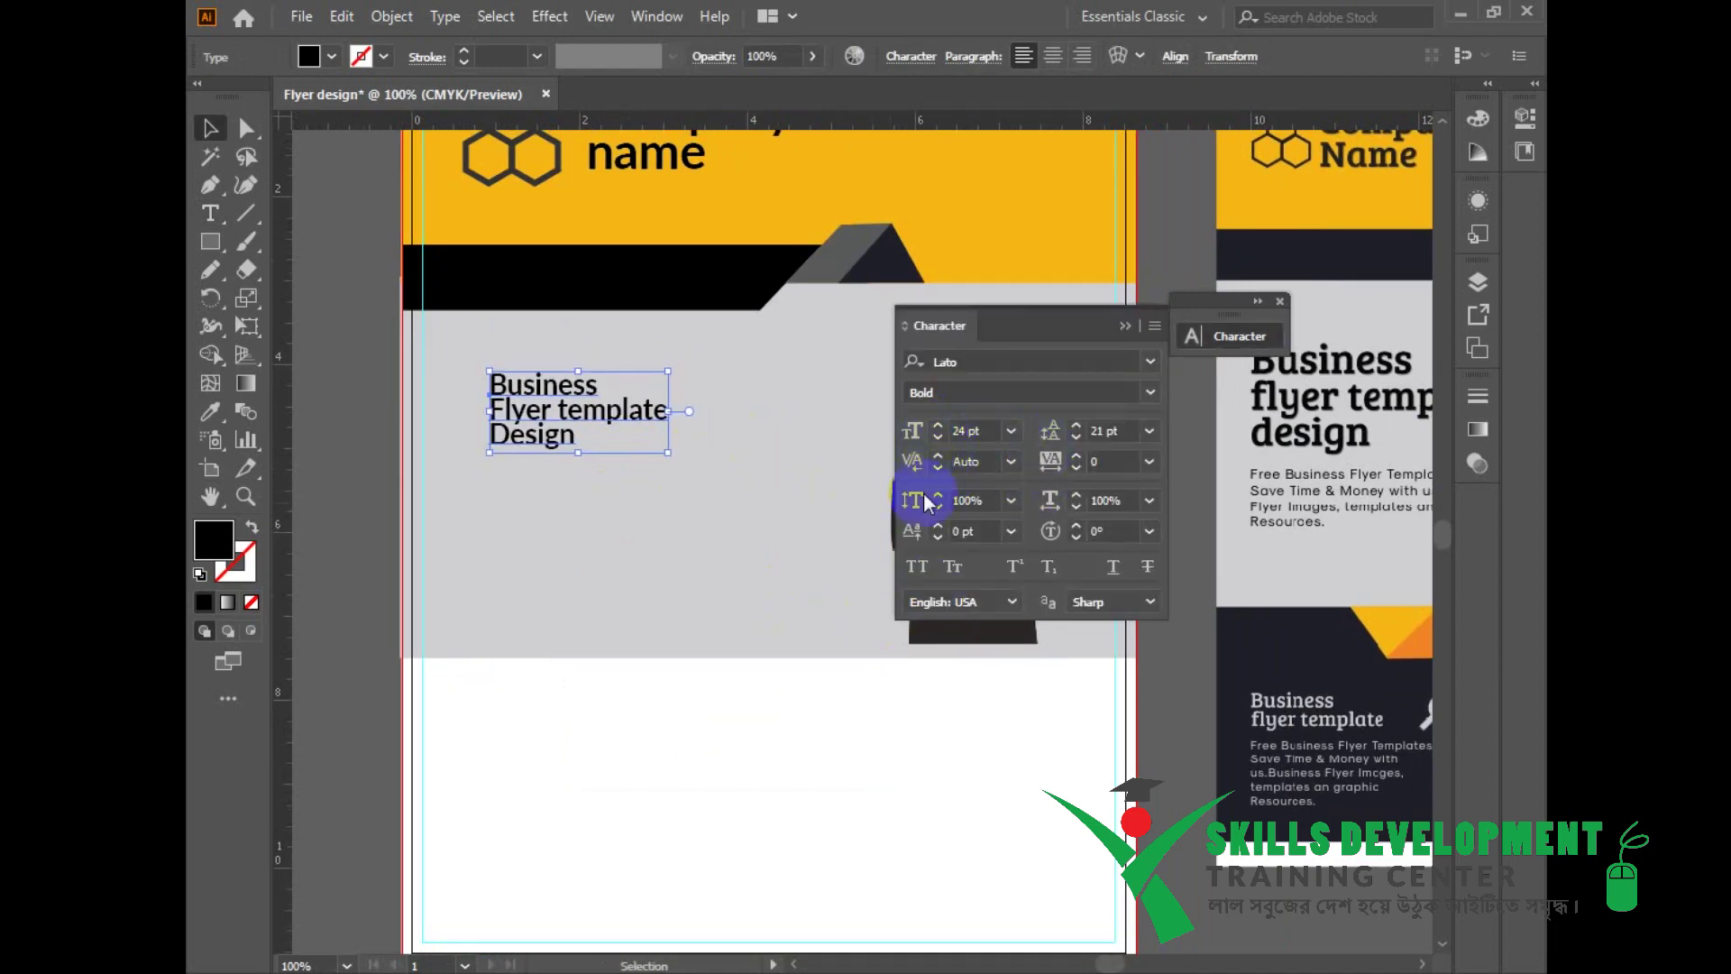
click(1093, 430)
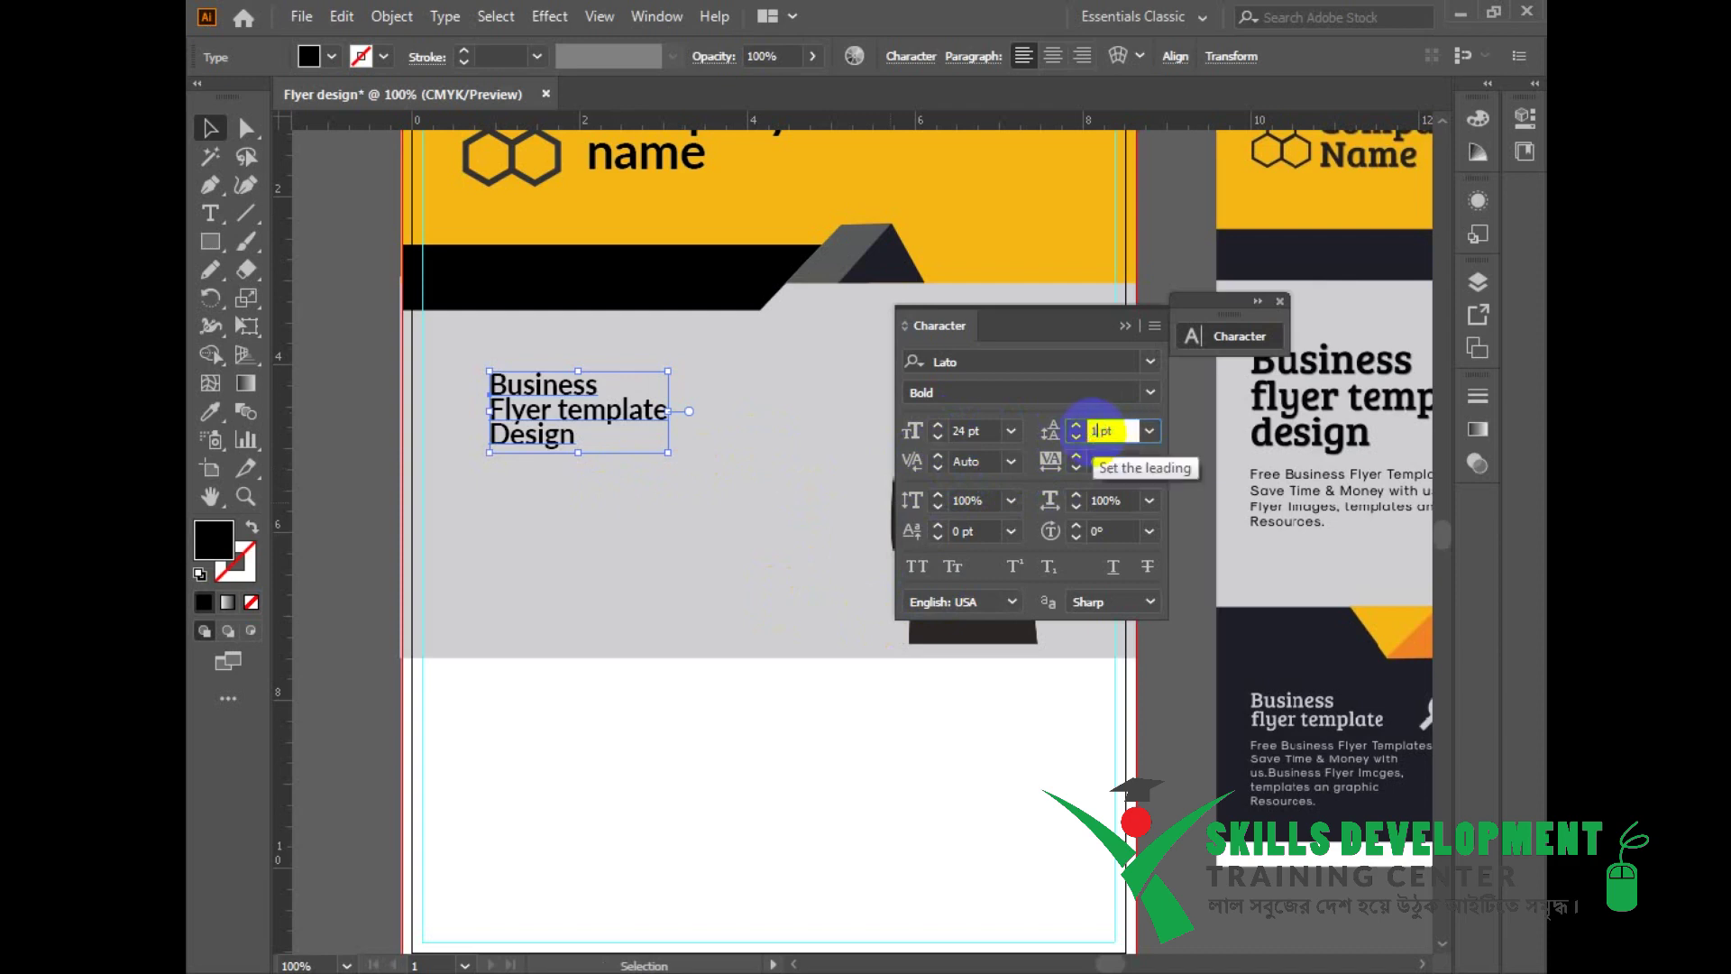
text(15)
key(Return)
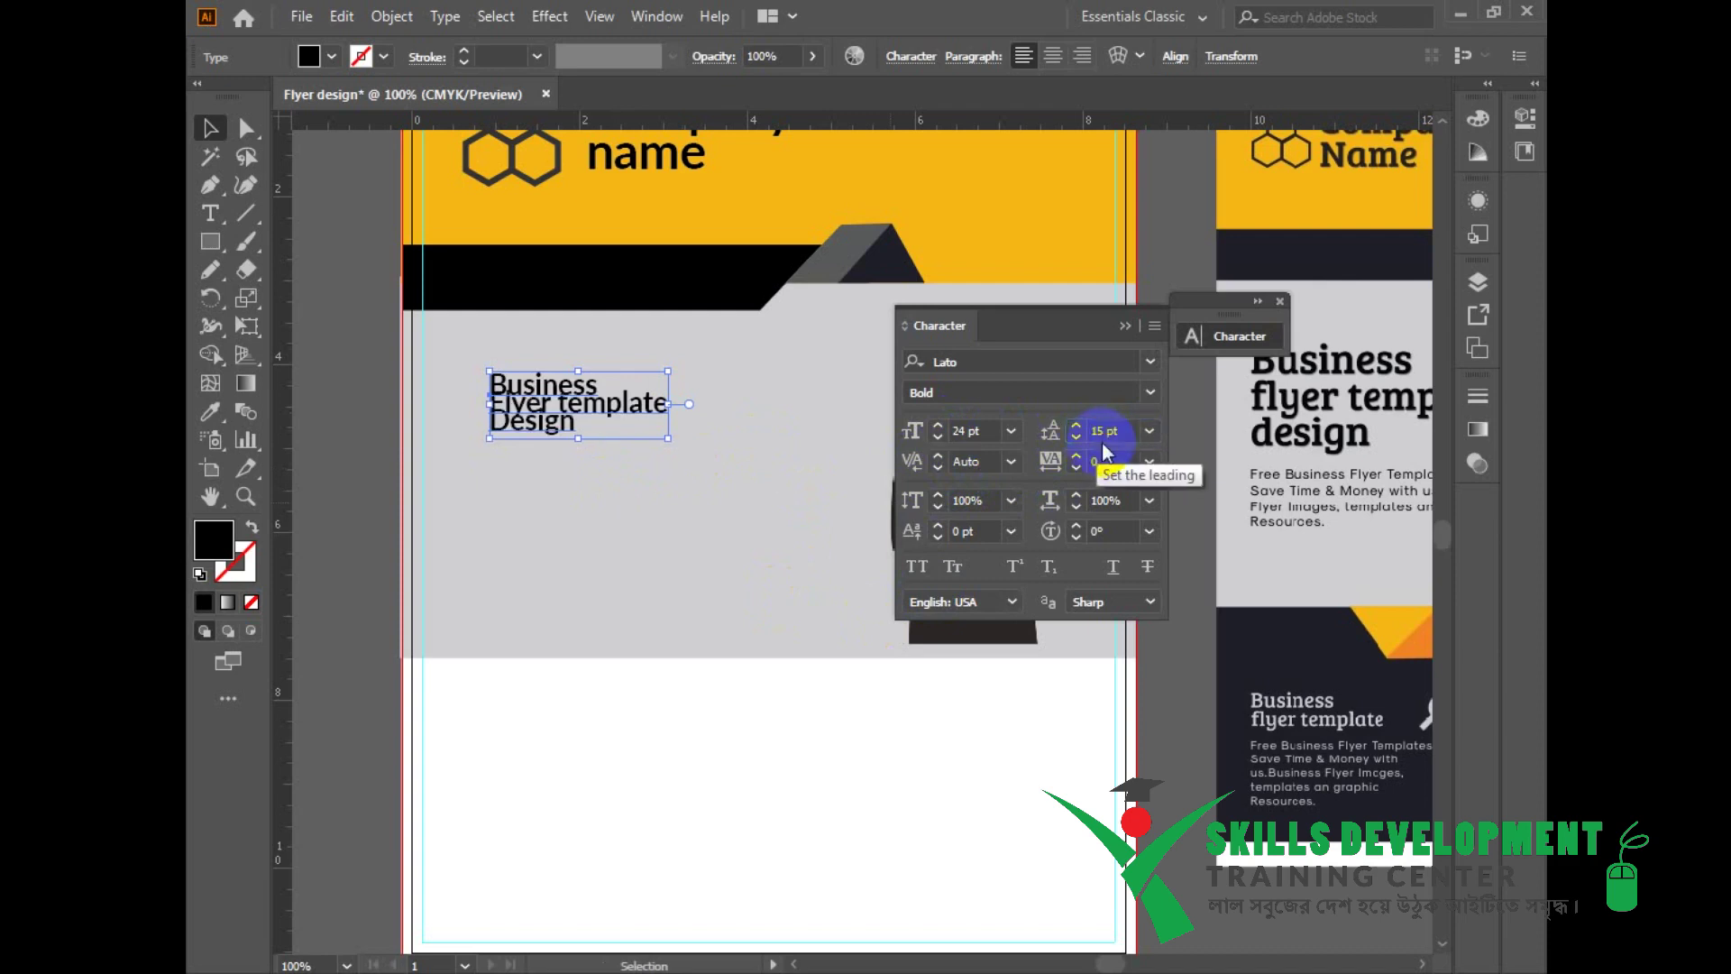
click(1077, 440)
click(1076, 426)
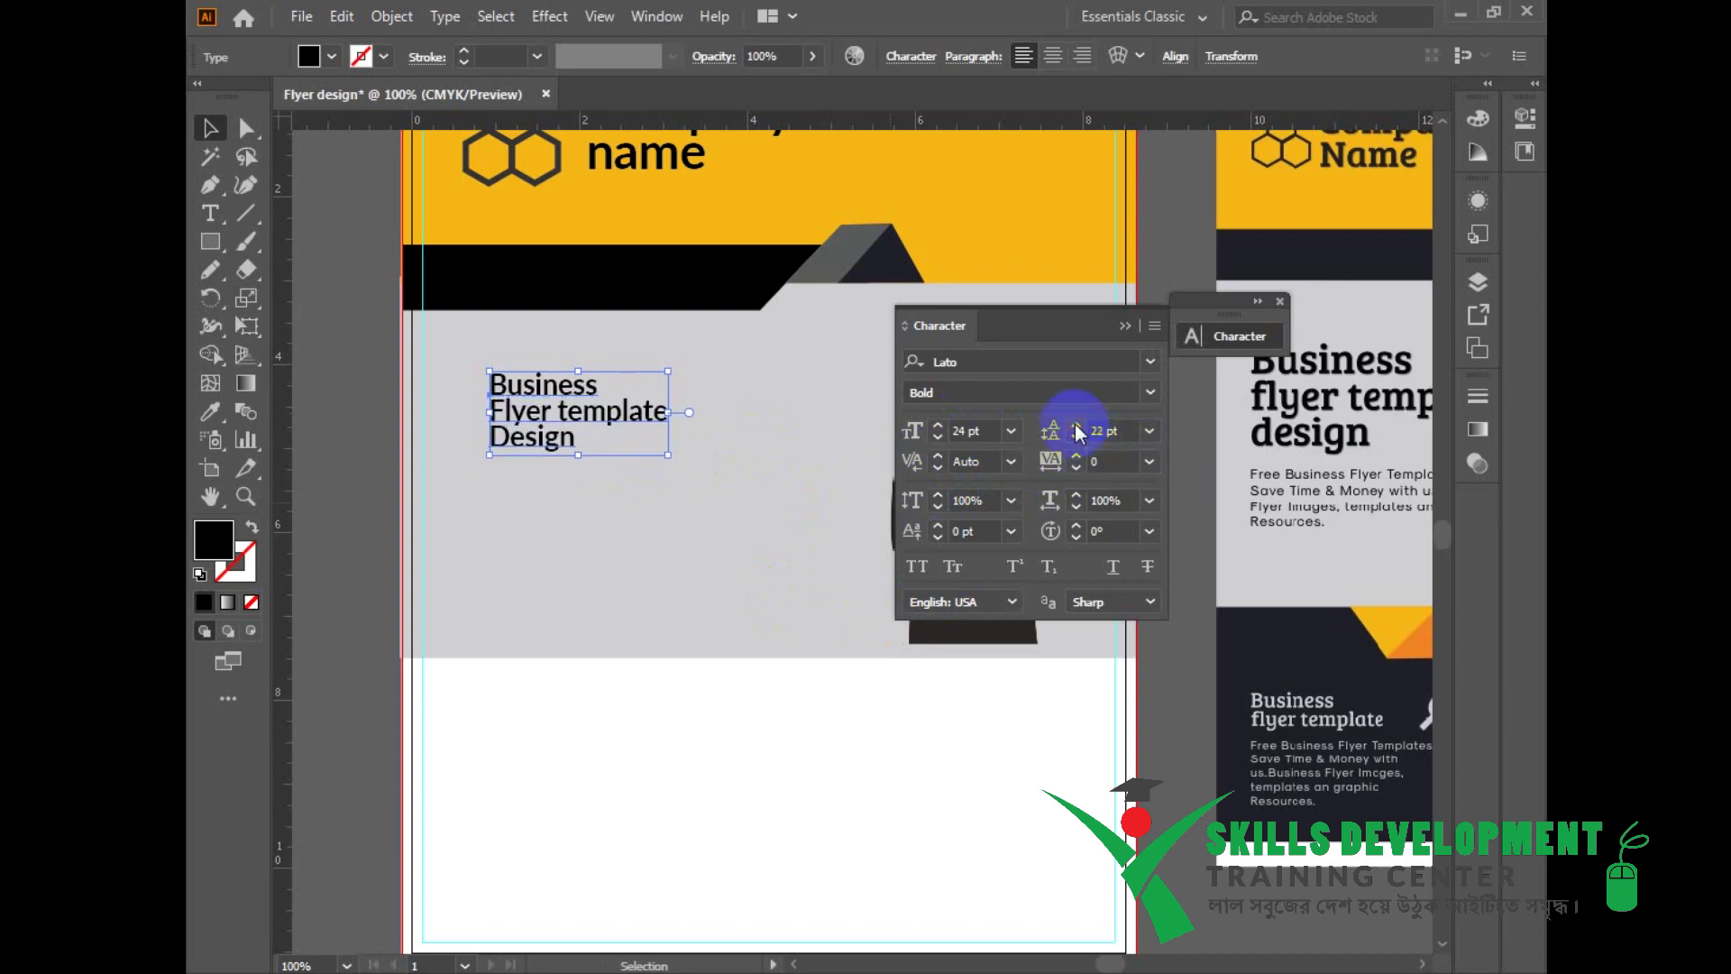
click(1076, 425)
click(917, 781)
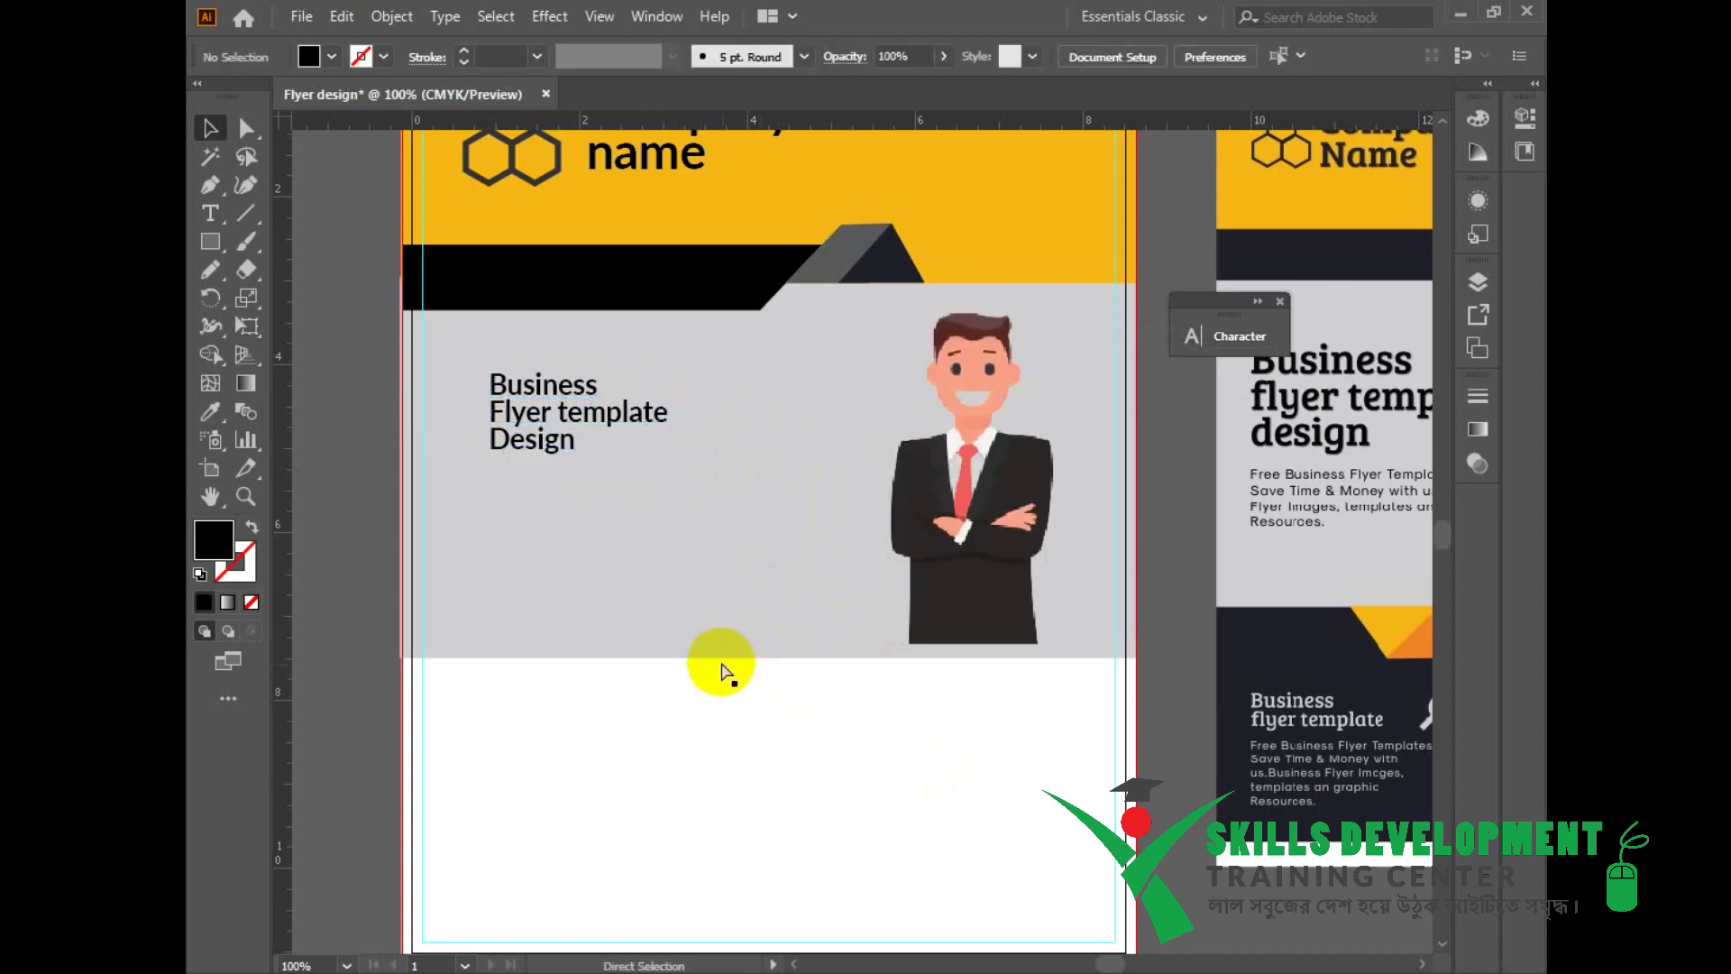
Step: Scale the three-line heading up proportionally to about 2.8 in wide, keeping its upper-left corner in place
click(625, 445)
drag(667, 452, 739, 485)
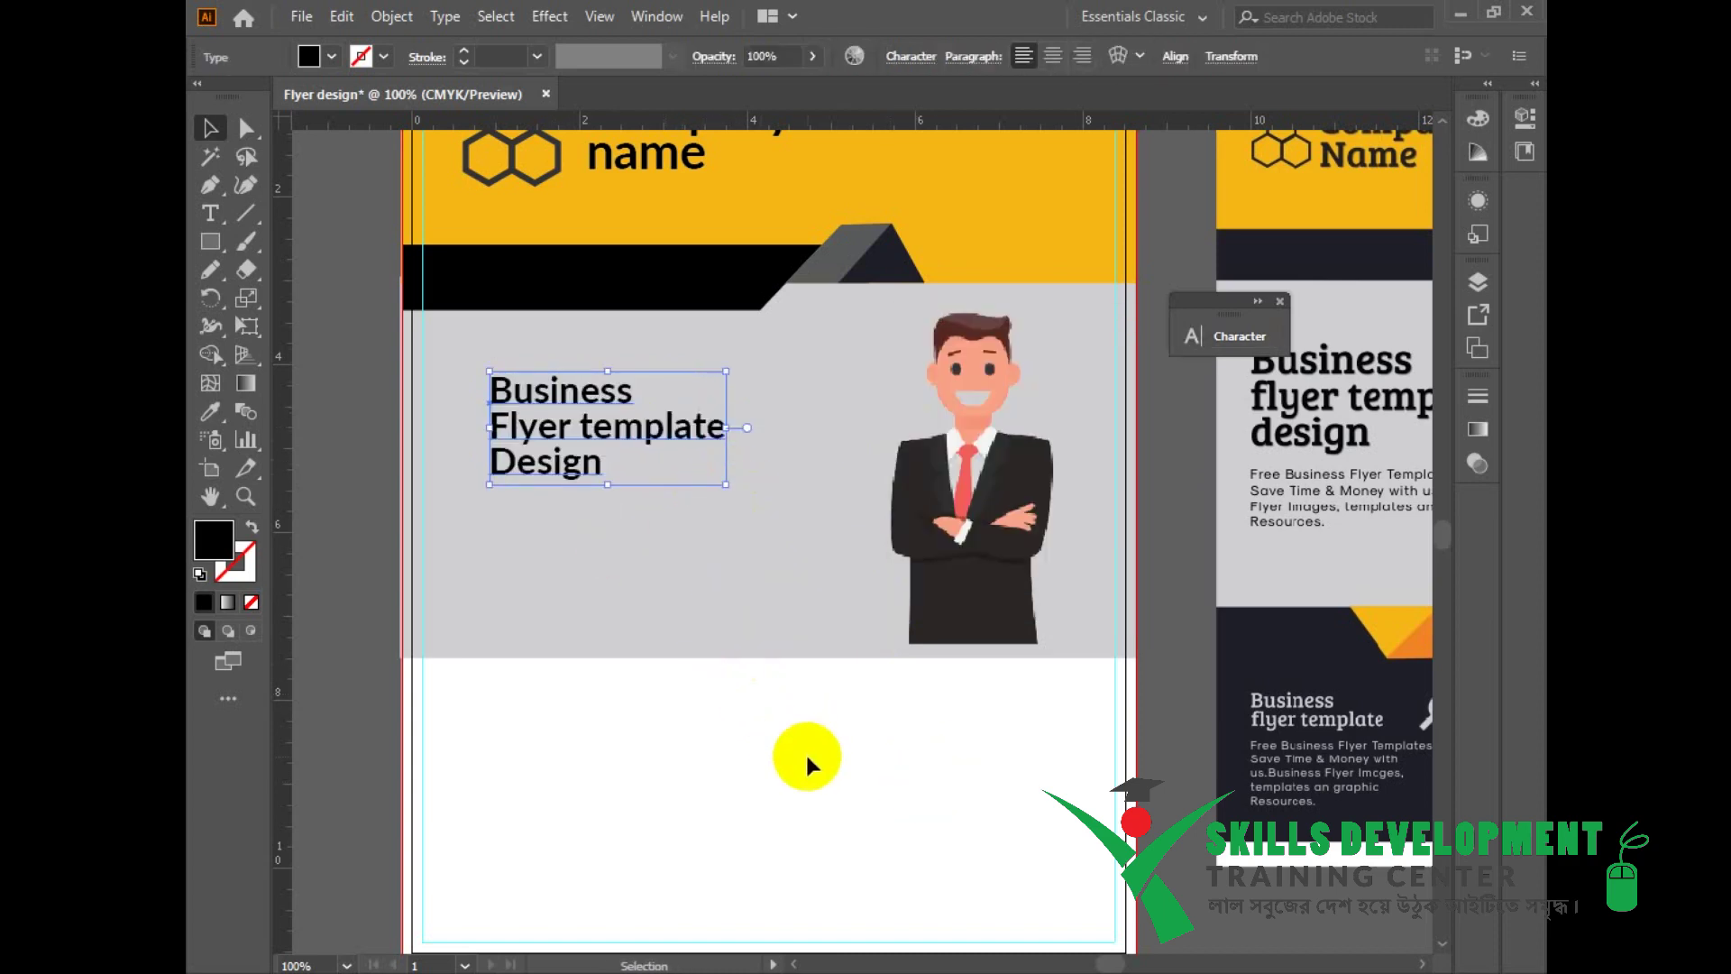
click(804, 750)
drag(834, 733, 755, 842)
ctrl+alt+click(824, 723)
click(638, 476)
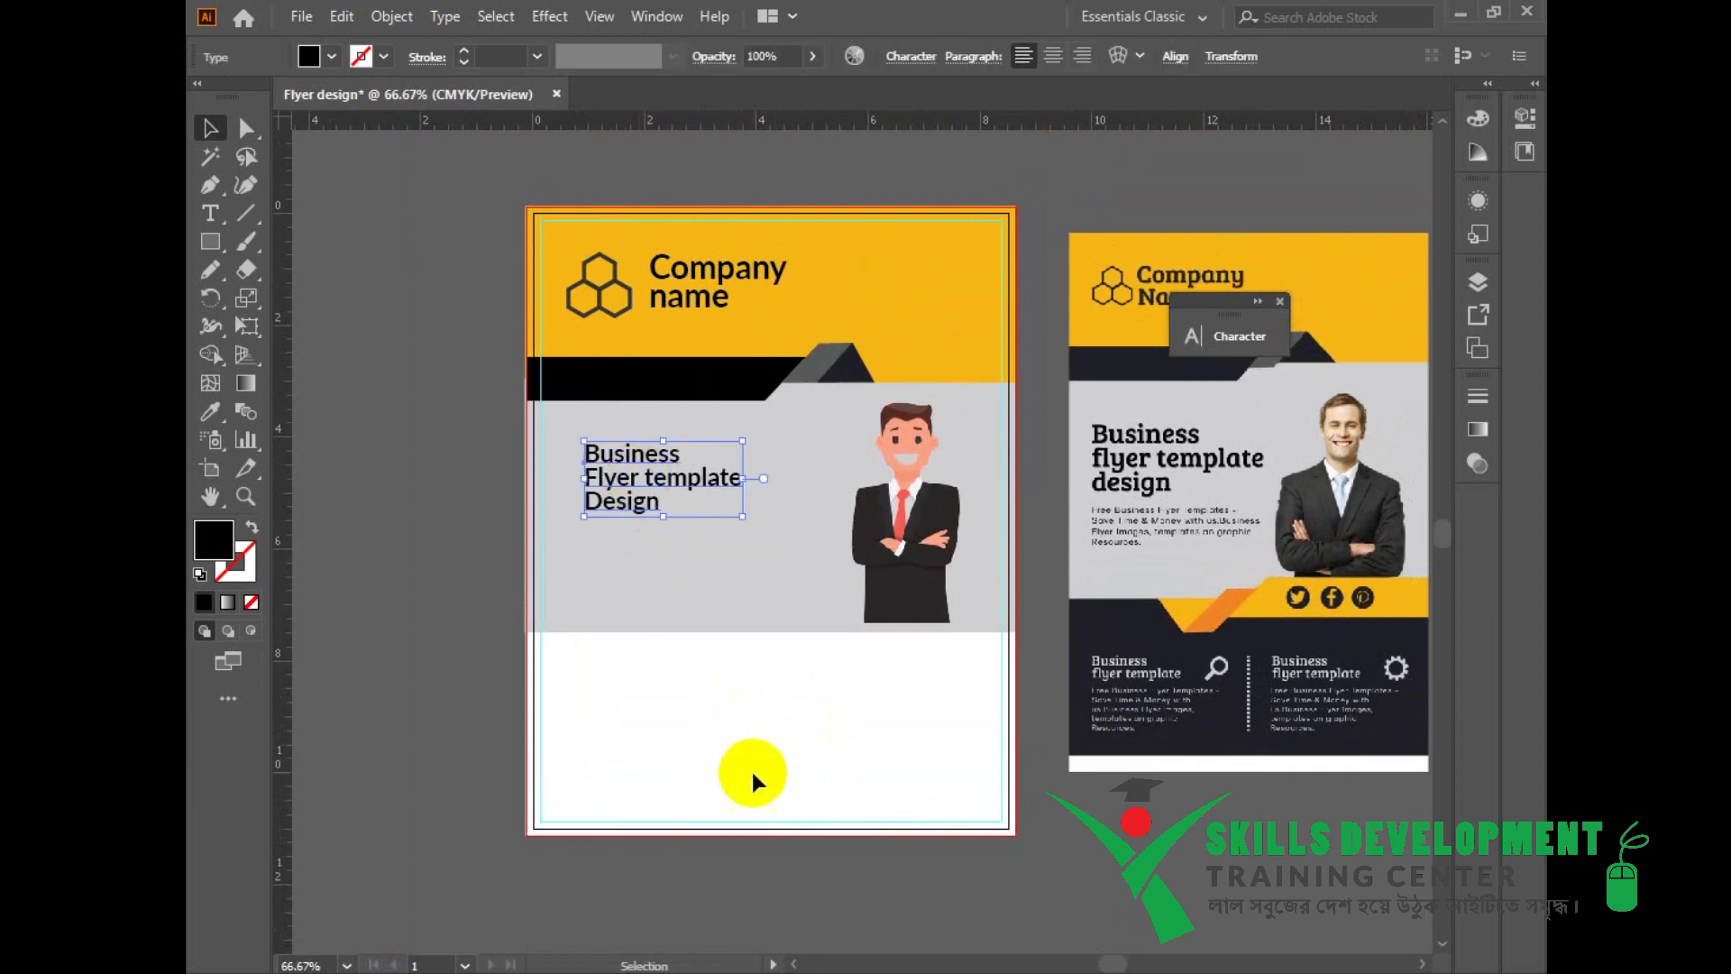
click(754, 699)
drag(815, 700, 798, 692)
Step: Reduce the font size and draw a Lorem ipsum area text box about 4.7 by 1.3 in within the white section
click(213, 214)
click(1248, 342)
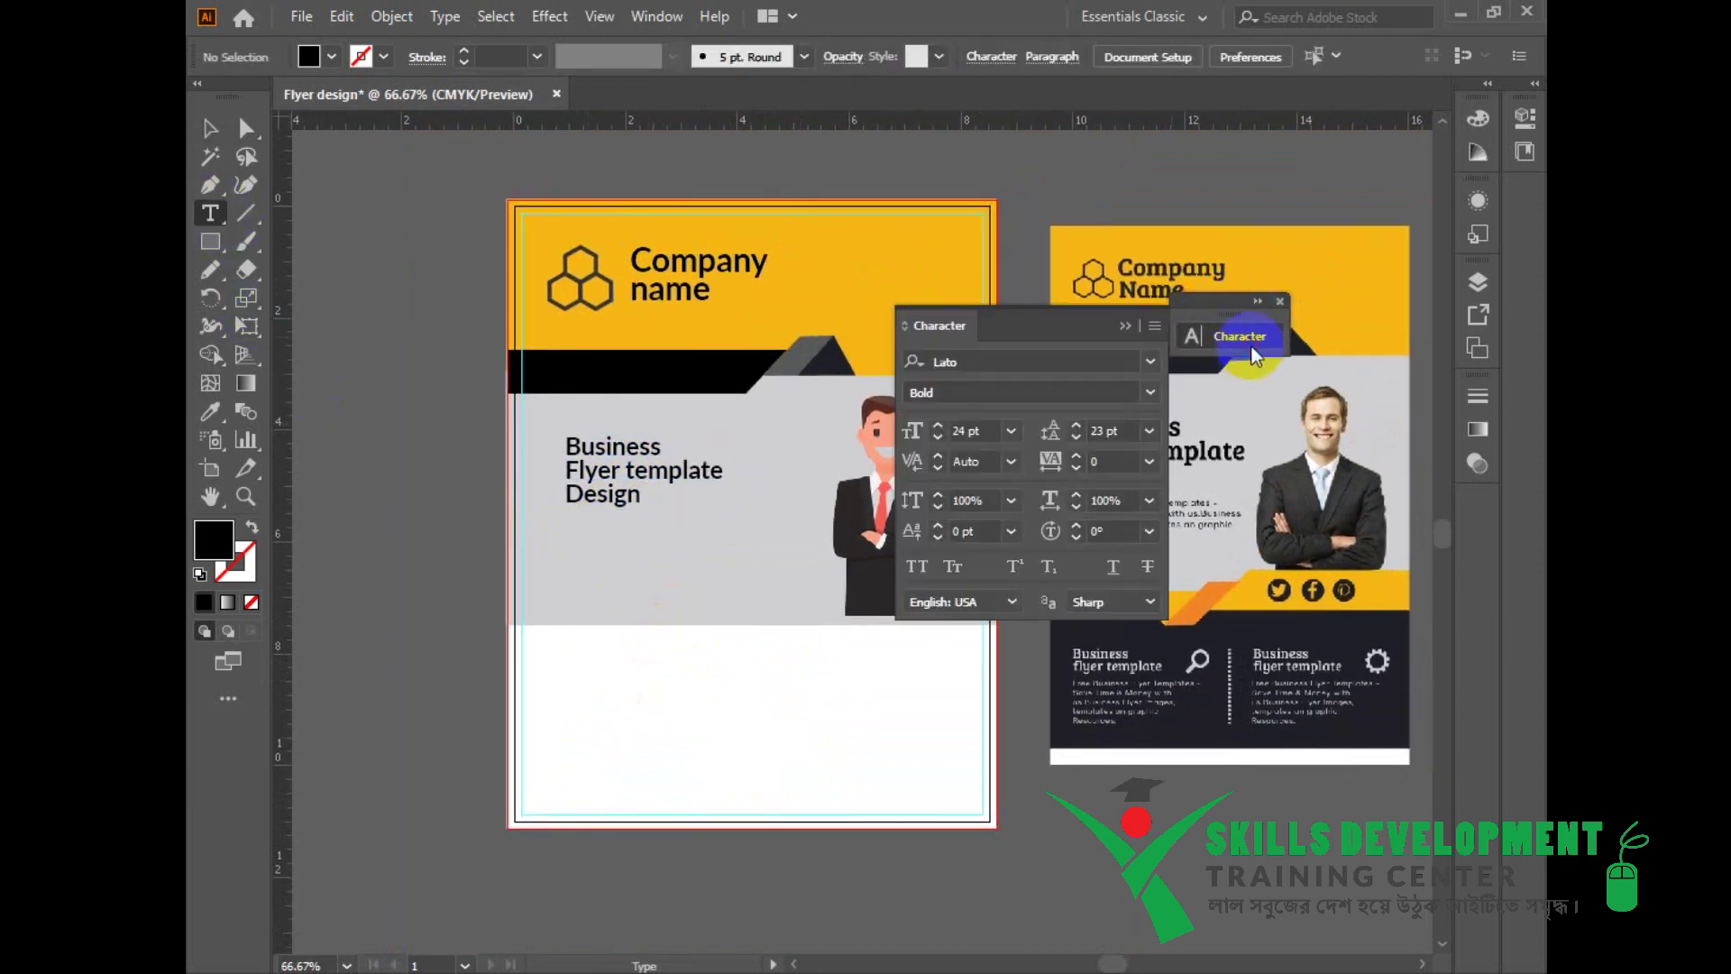
click(975, 430)
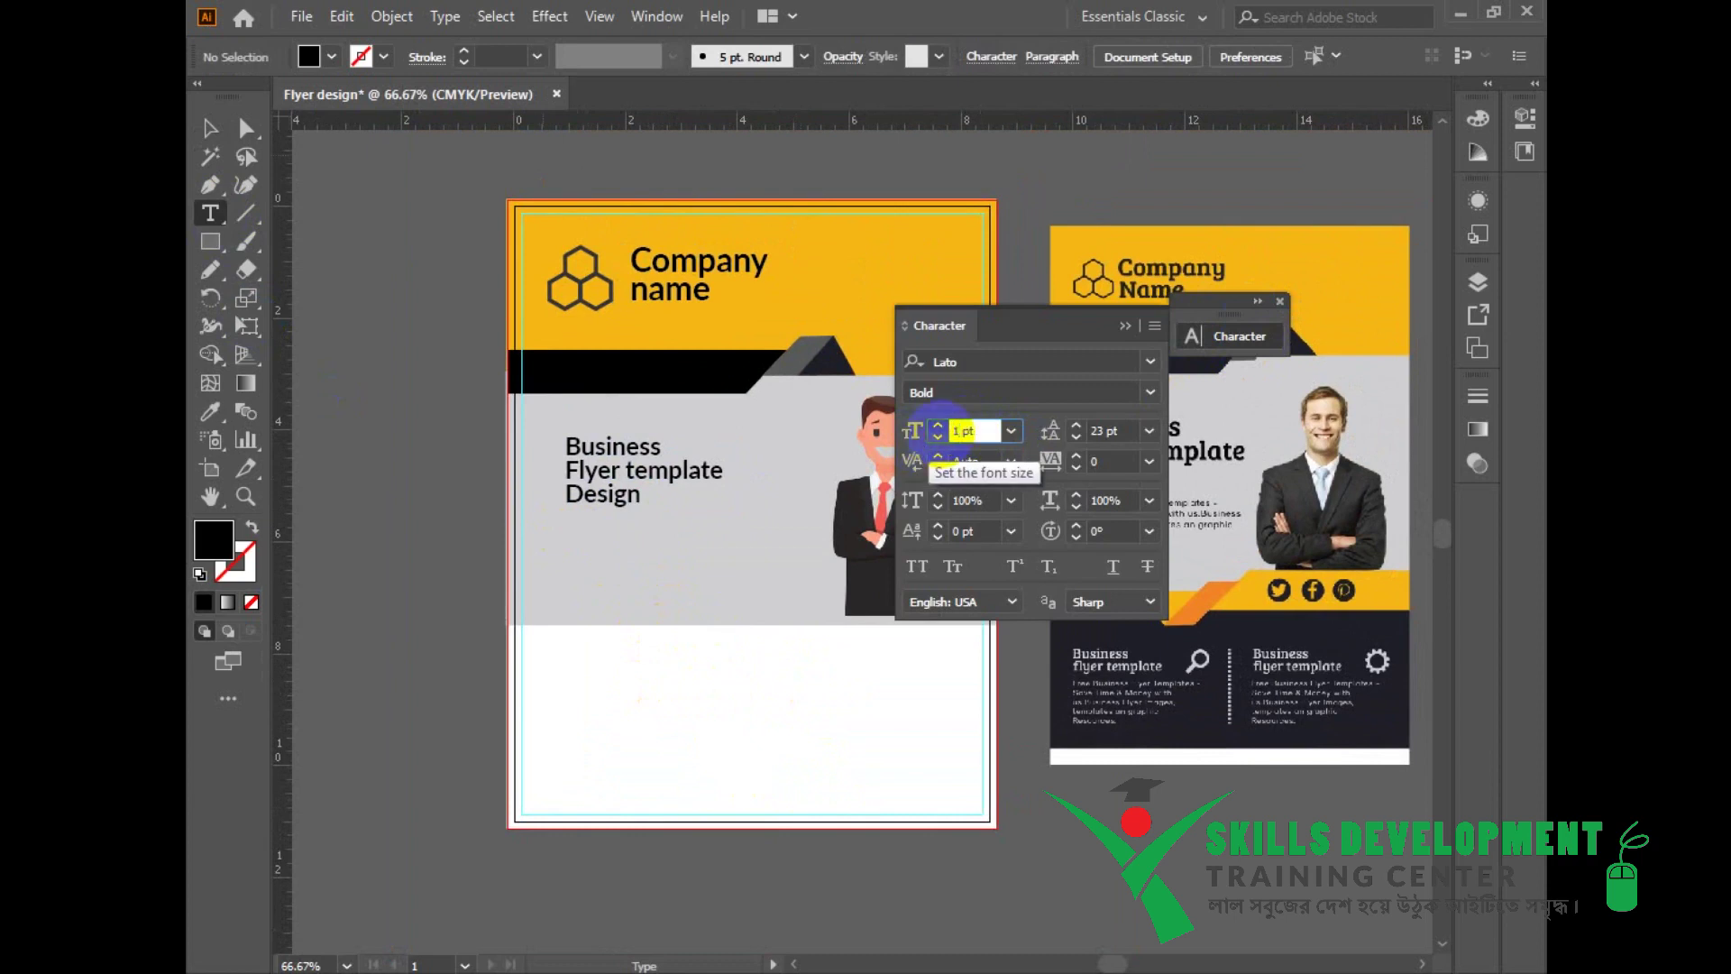
drag(563, 647, 827, 720)
click(207, 131)
drag(695, 680, 670, 723)
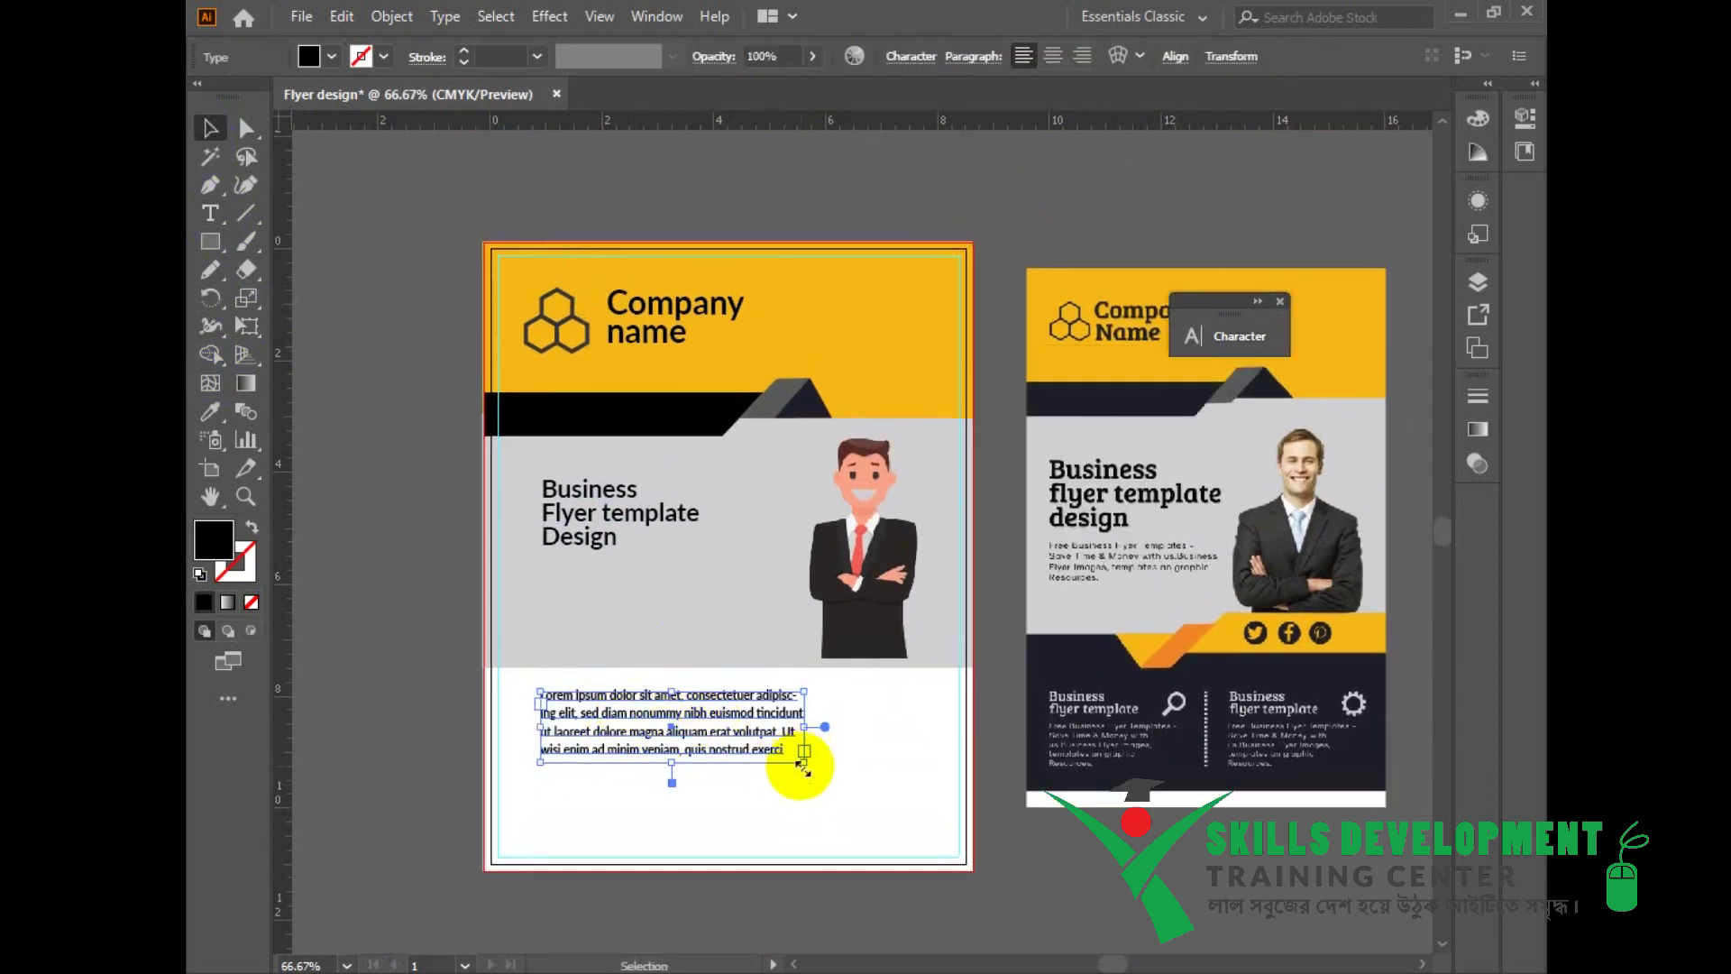
Step: Shrink the Lorem ipsum text frame to three lines and place it directly under the heading in the grey section
drag(804, 762, 787, 741)
drag(676, 734, 684, 601)
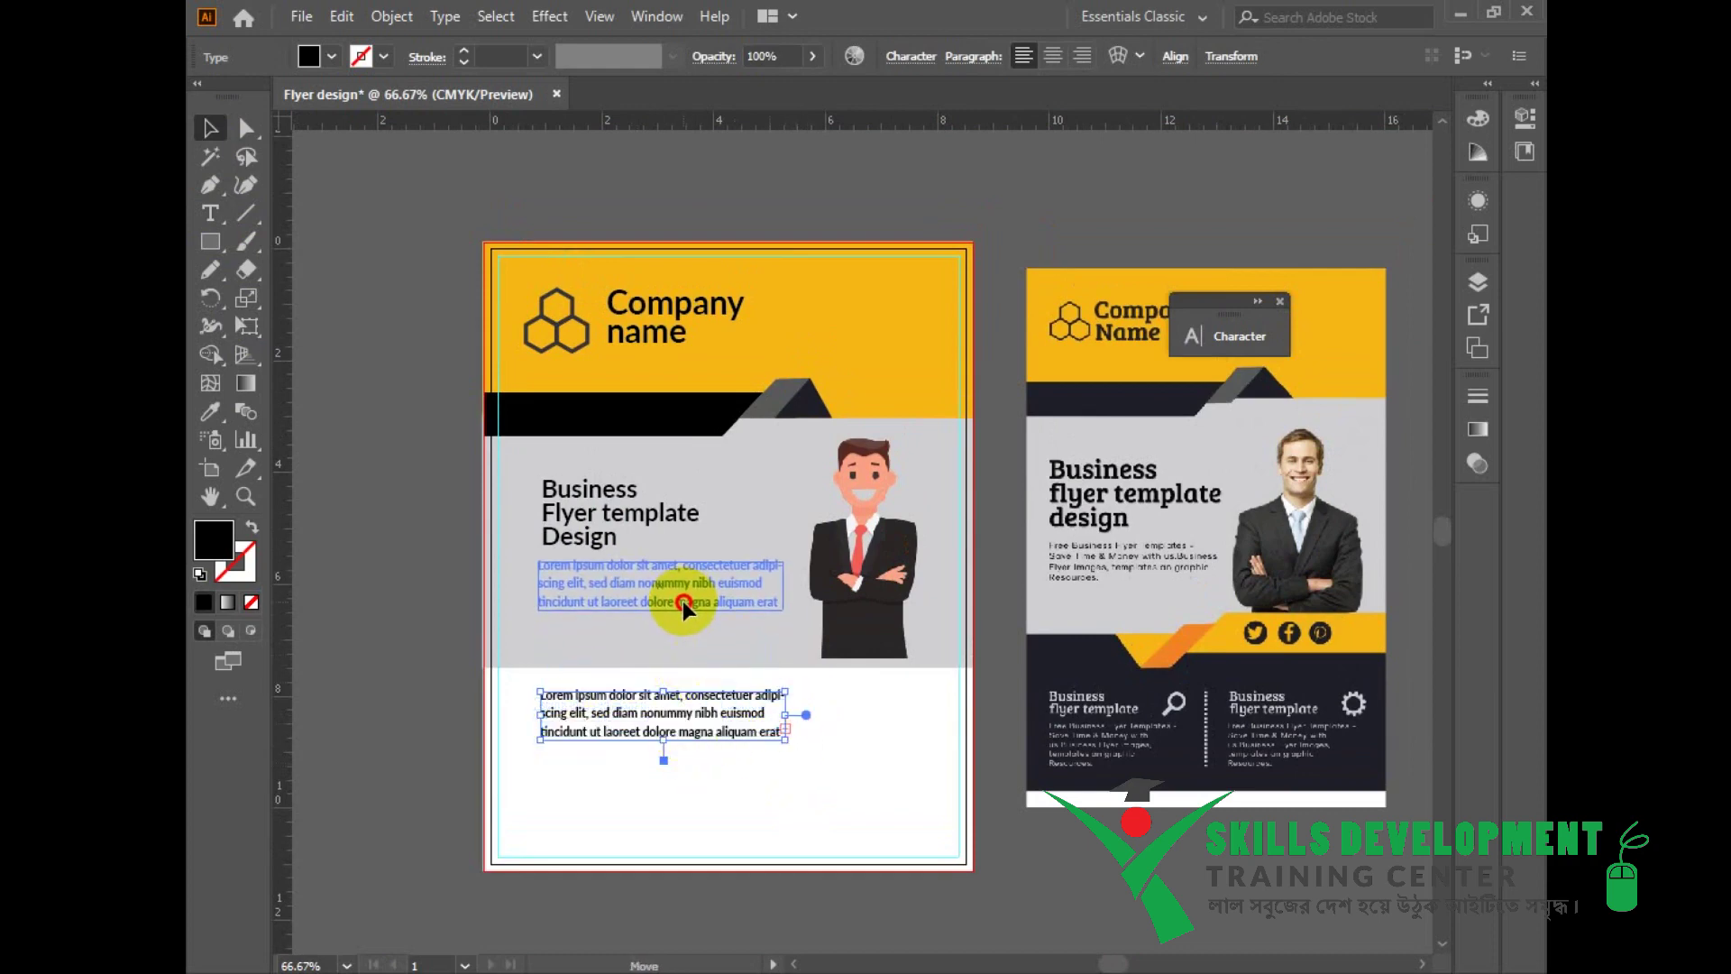
click(787, 795)
drag(783, 786, 528, 602)
click(652, 573)
click(667, 711)
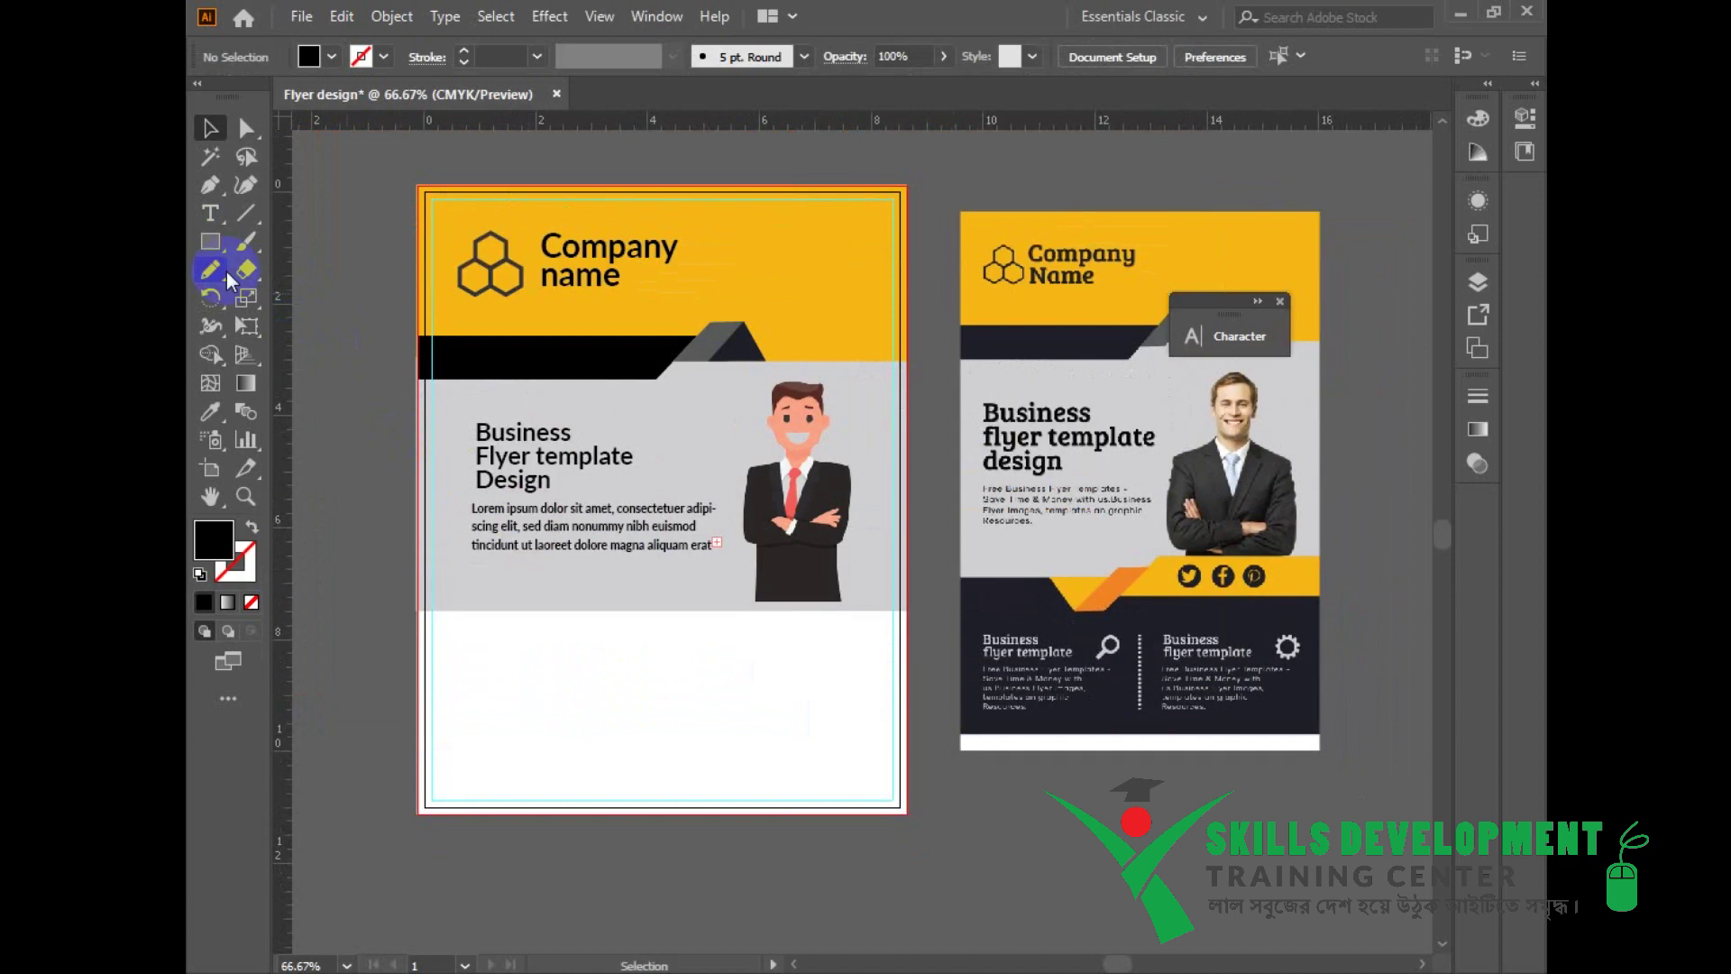
Step: Duplicate the header ribbon to the grey section's lower edge and reflect the copy across the vertical axis
drag(685, 422, 676, 653)
right_click(610, 644)
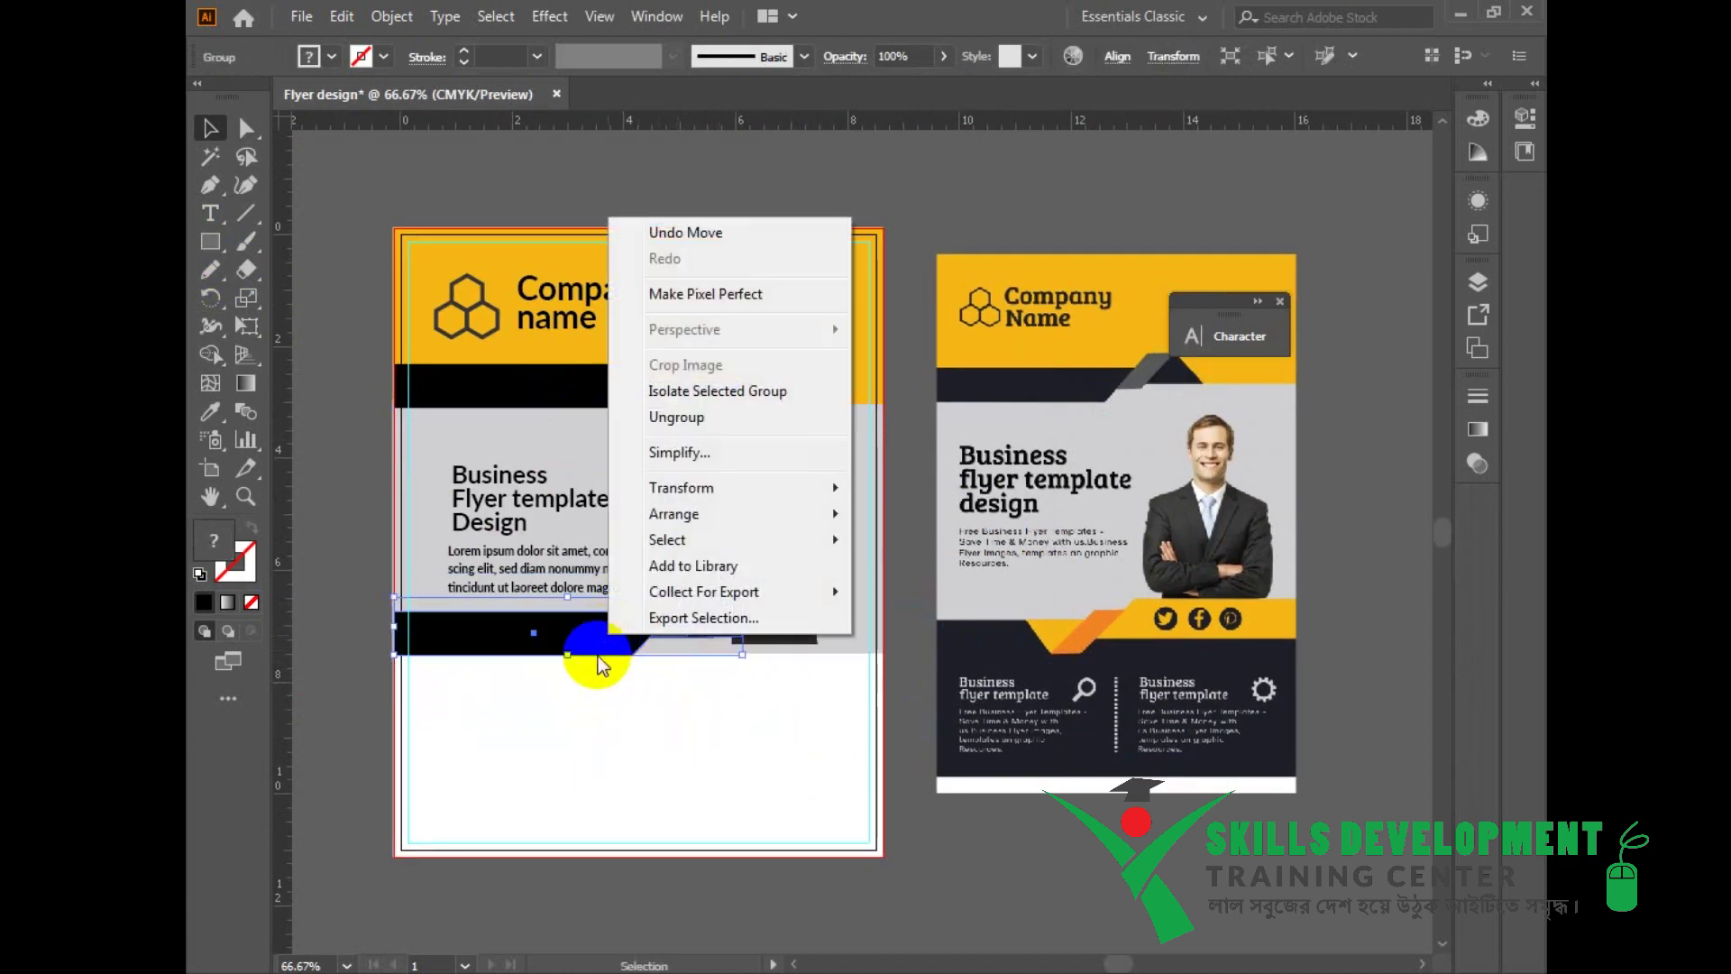
mouse_move(773, 483)
click(972, 571)
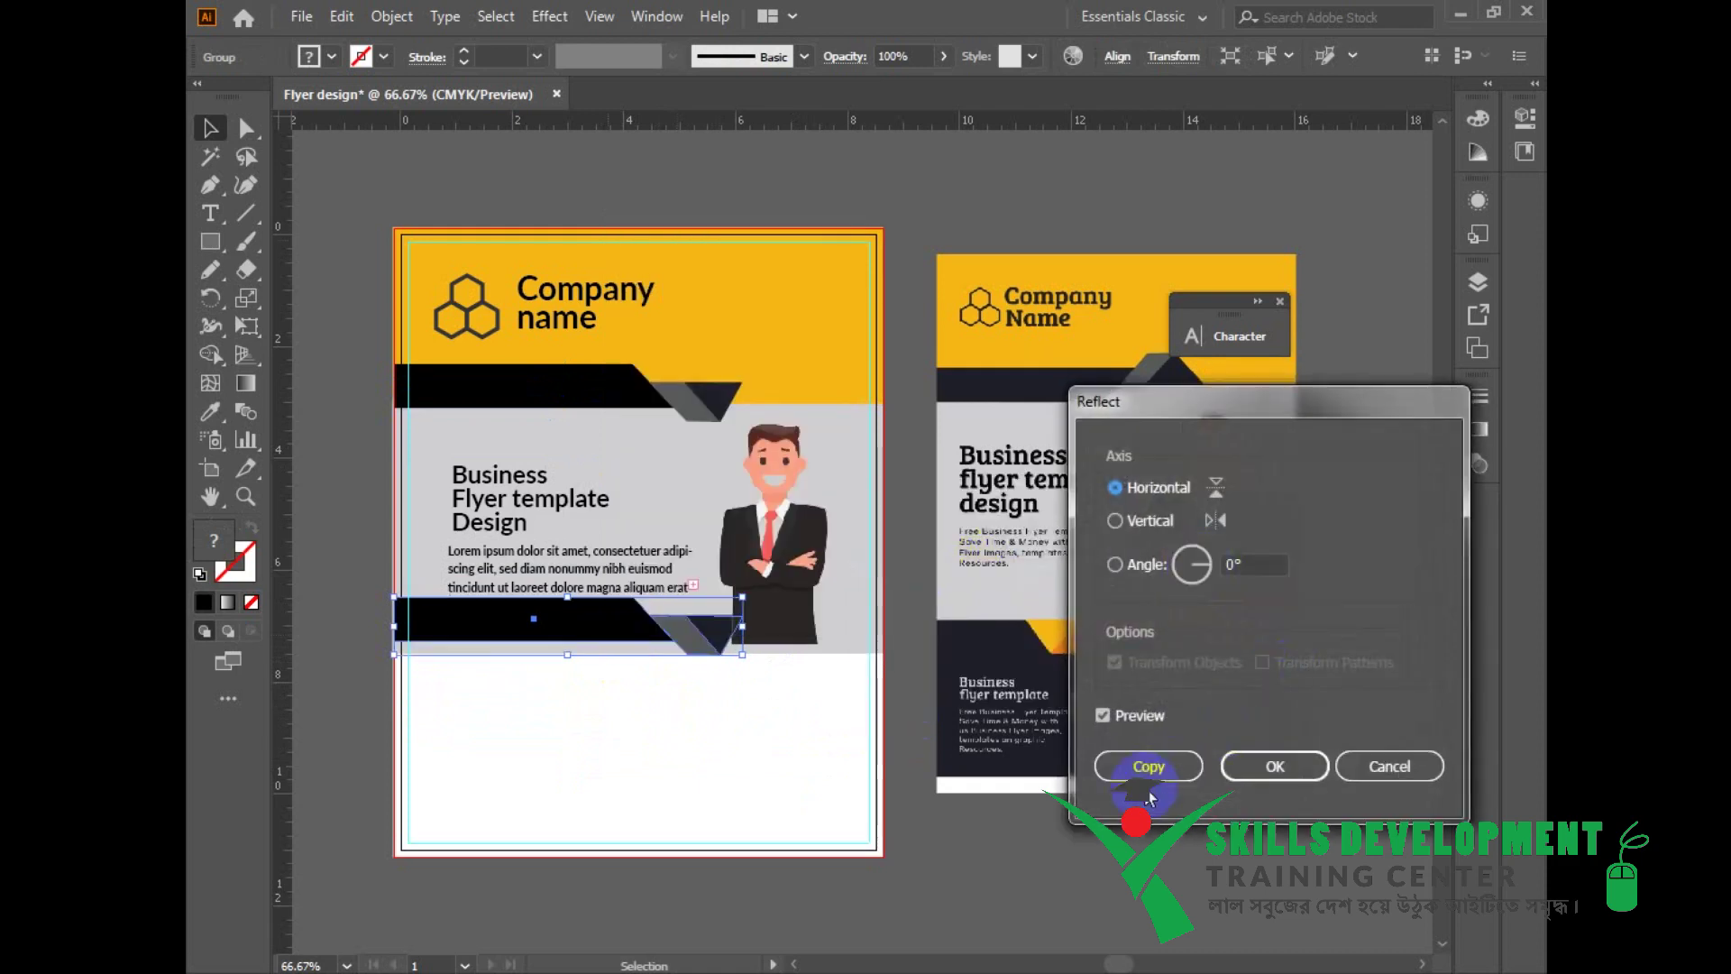
click(1115, 520)
click(1275, 765)
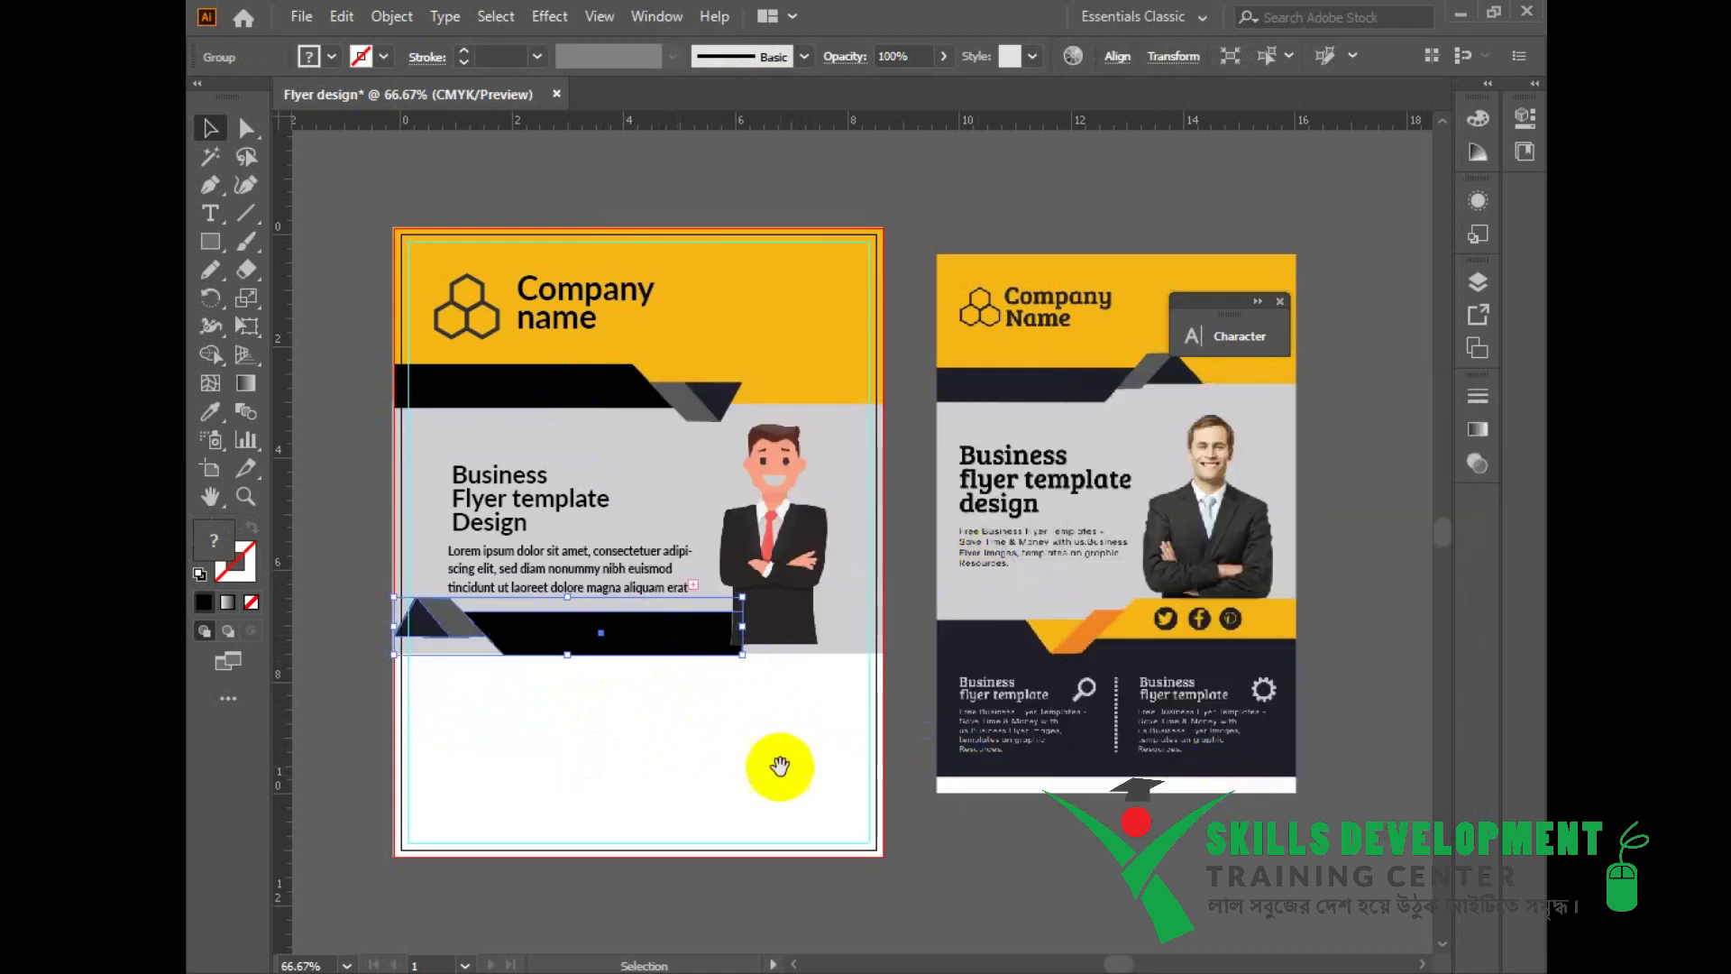
Step: Align the lower ribbon with the page's right edge and reflect it across the horizontal axis
drag(616, 683, 749, 669)
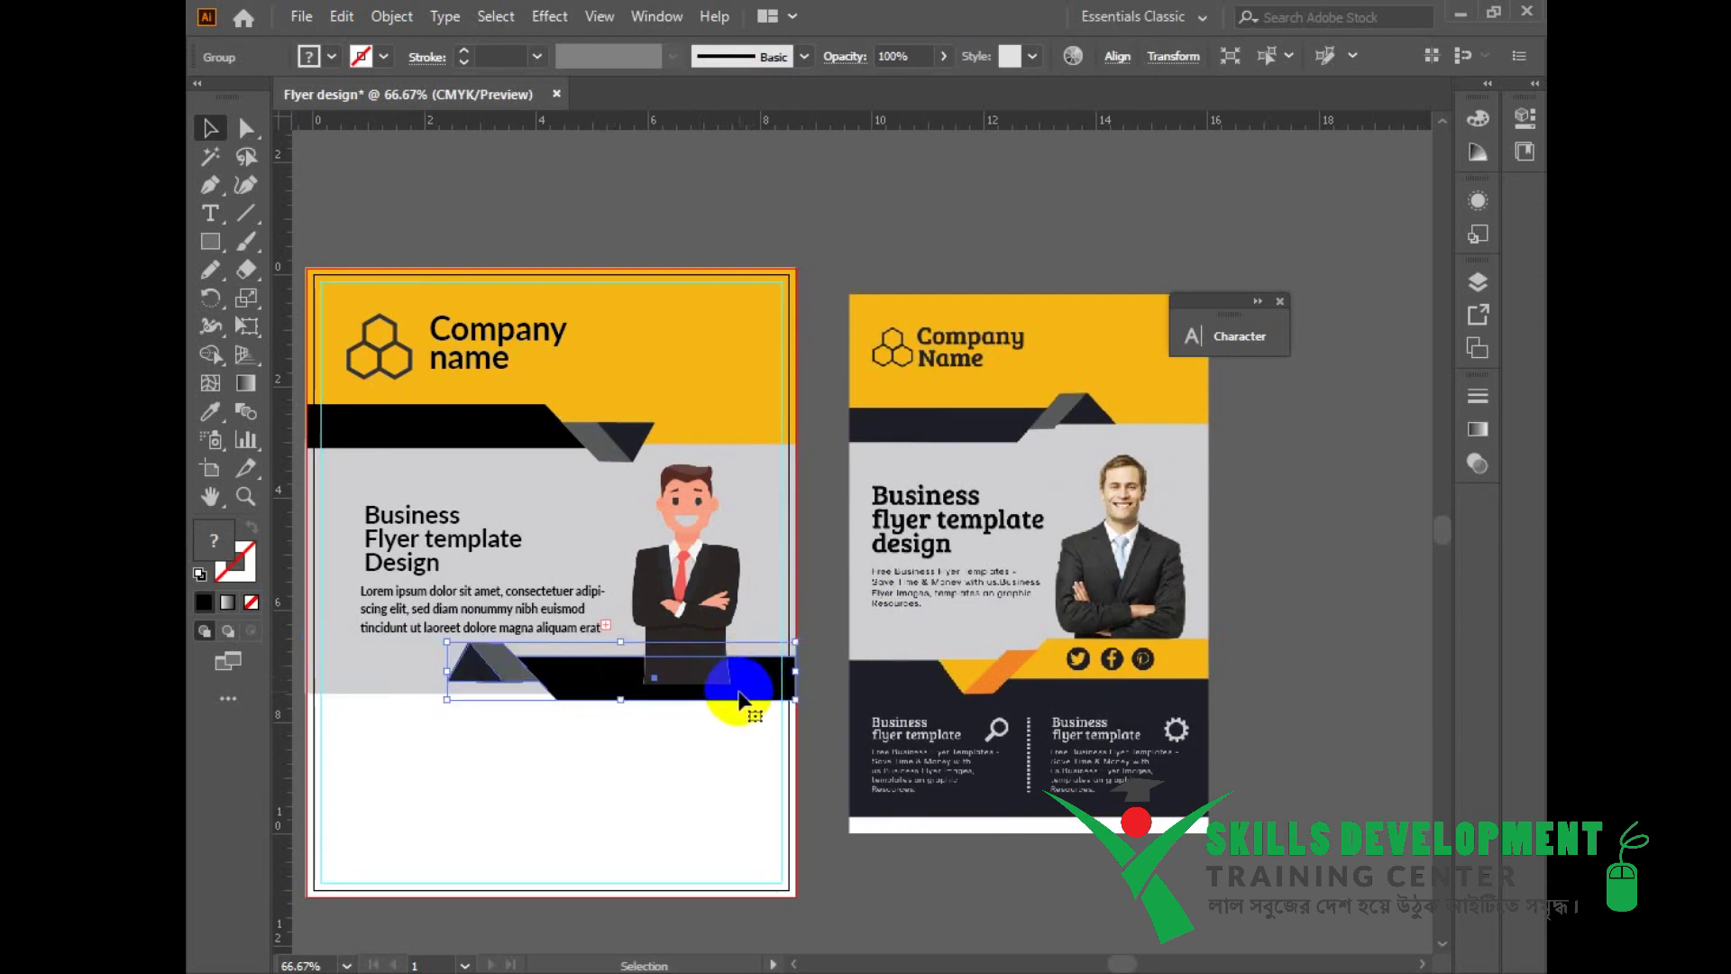
right_click(739, 700)
mouse_move(934, 553)
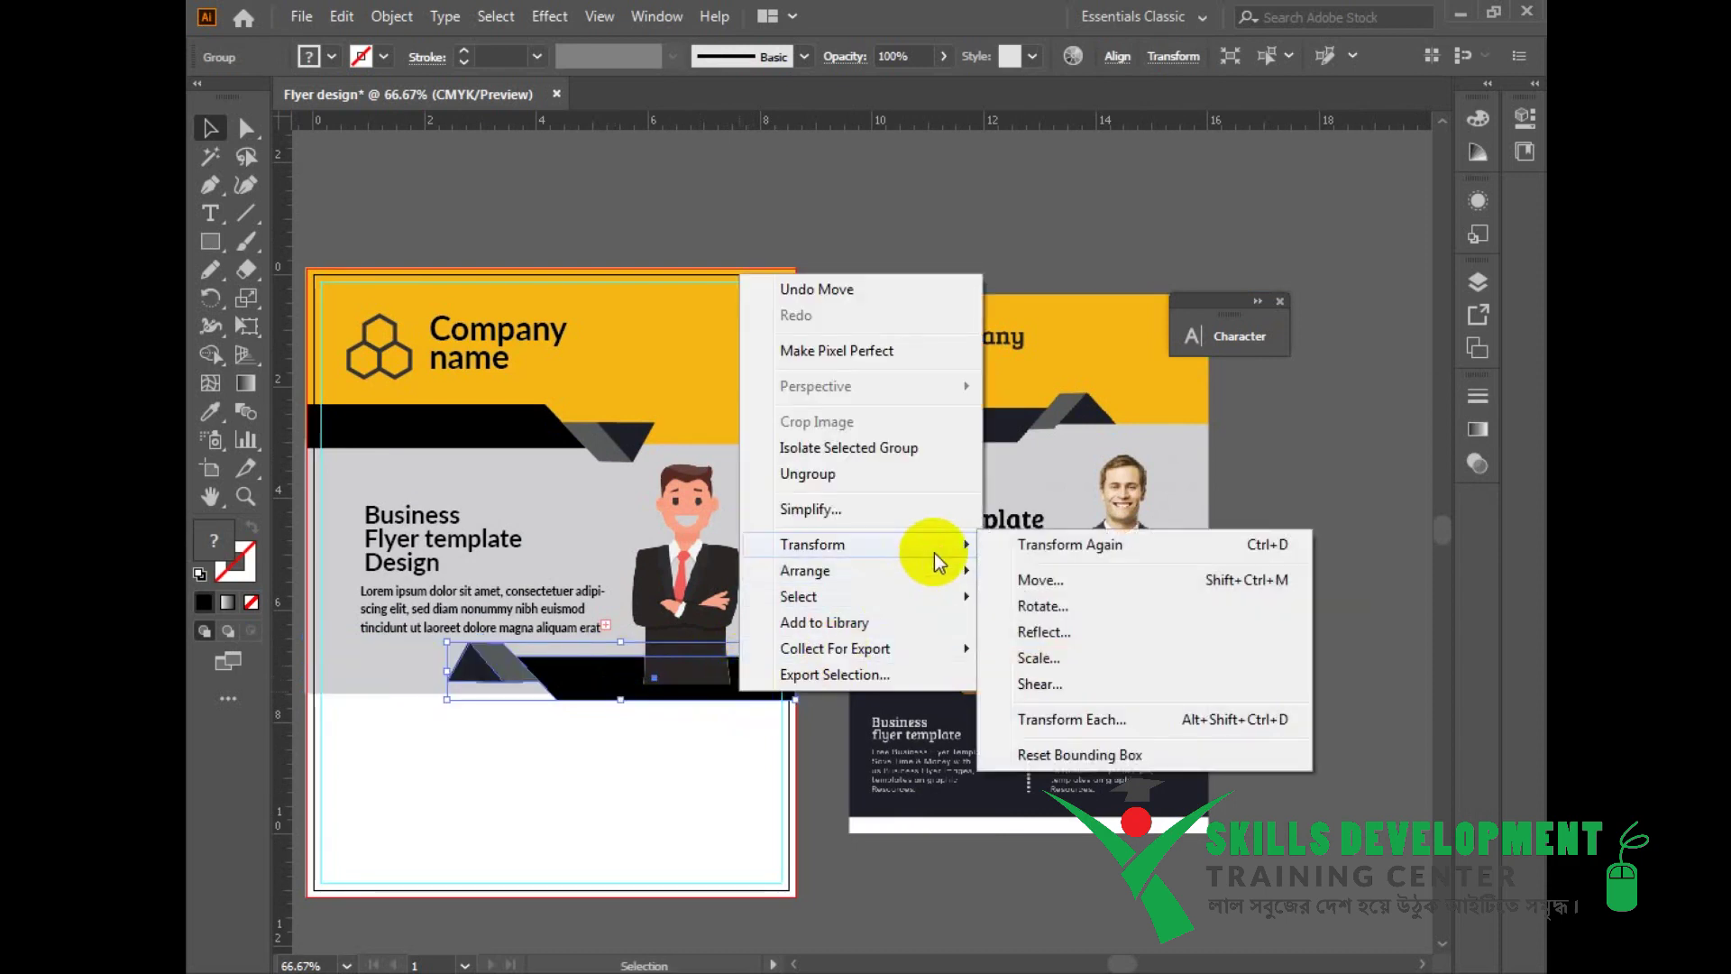
click(1118, 631)
click(1116, 487)
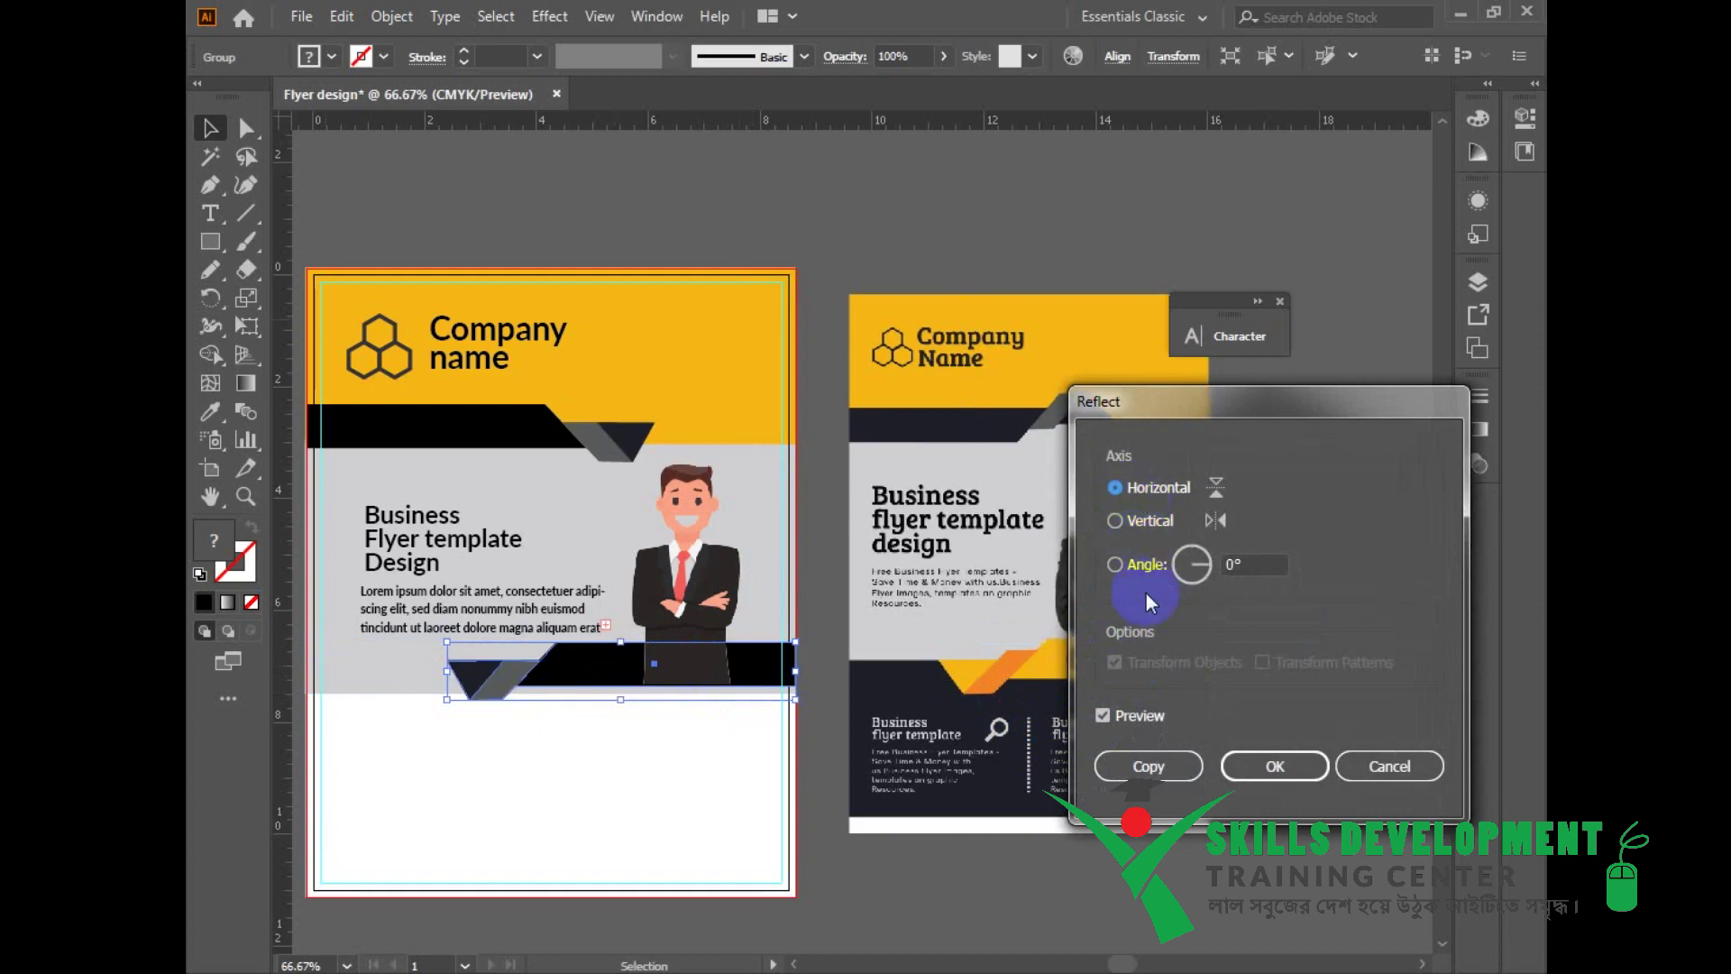
click(1271, 768)
Step: Nudge the lower ribbon down until its folded end meets the grey section's bottom edge
key(Down)
key(Down)
key(Down)
key(Down)
key(Down)
key(Down)
key(Down)
key(Down)
key(Down)
key(Down)
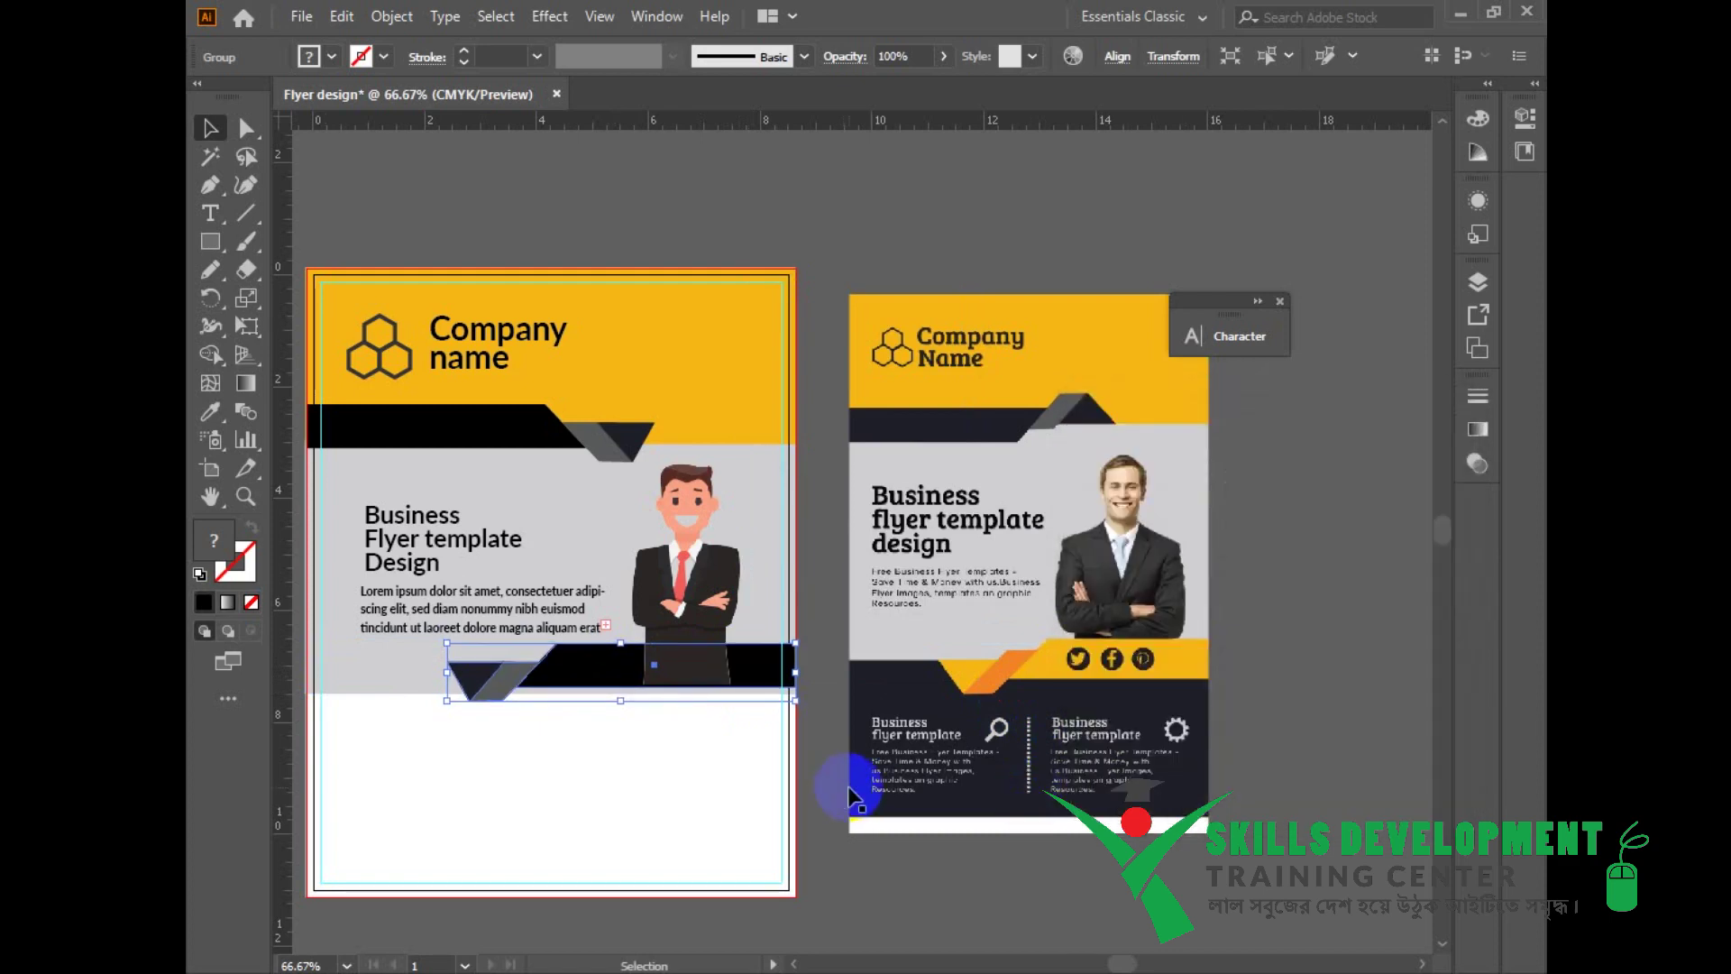
key(Down)
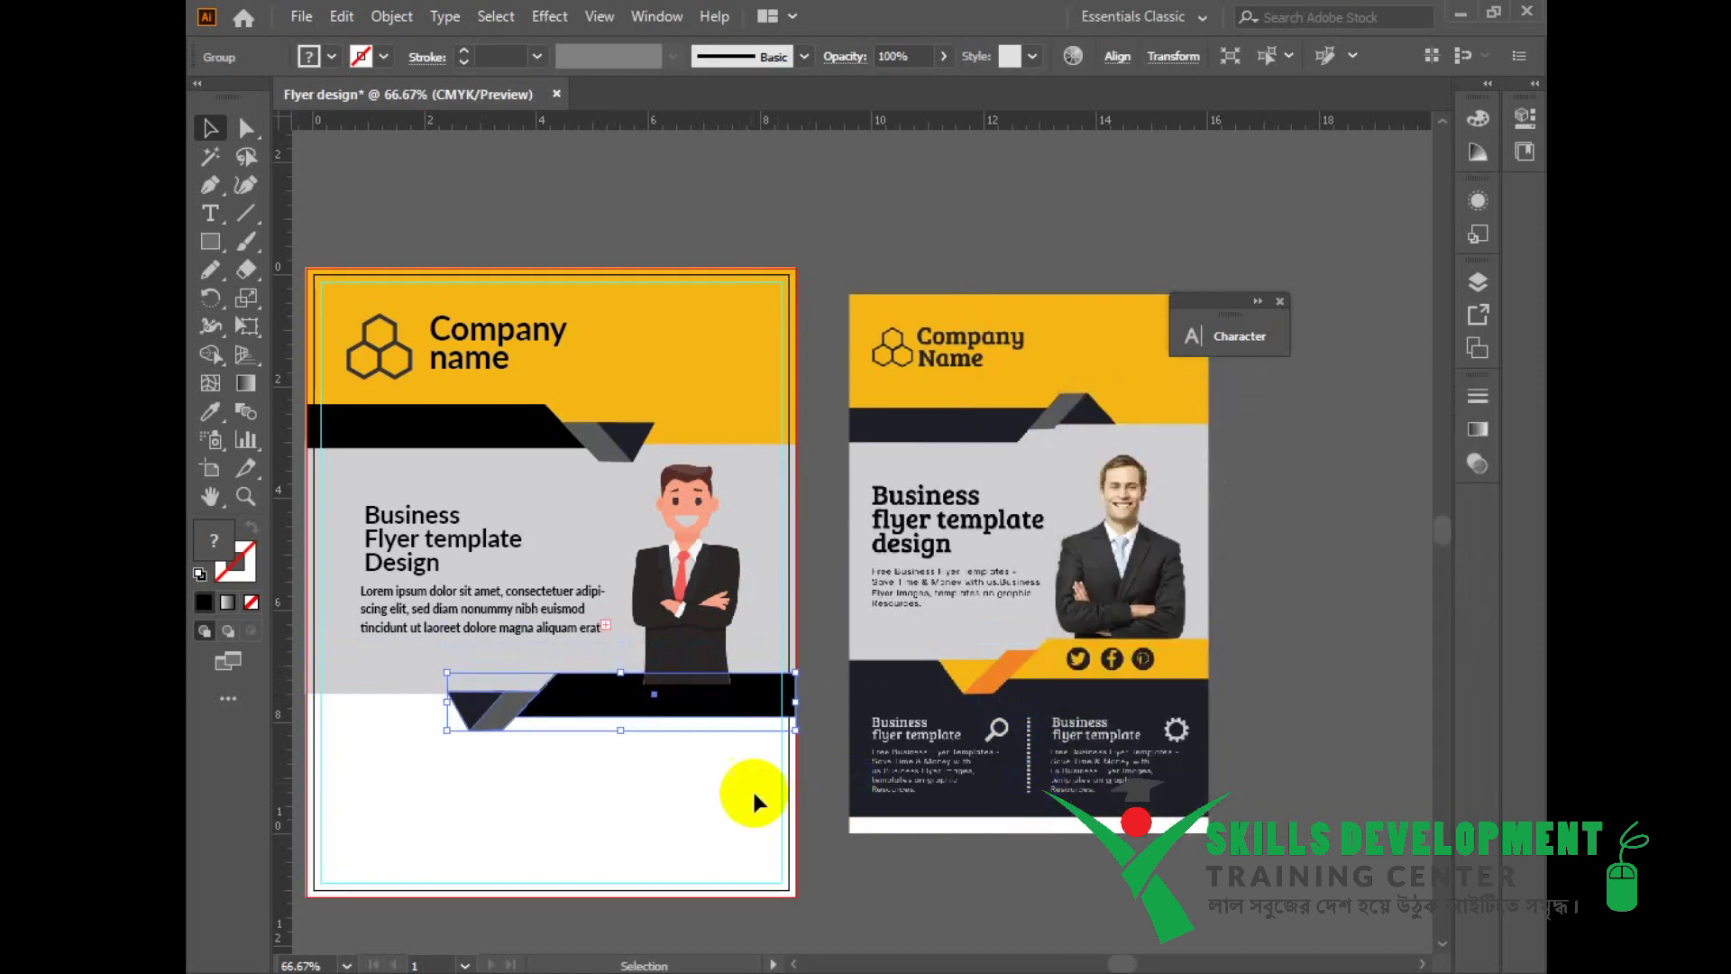
Step: Bring the lower ribbon to the front so it covers the bottom of the businessman picture
click(708, 566)
click(494, 722)
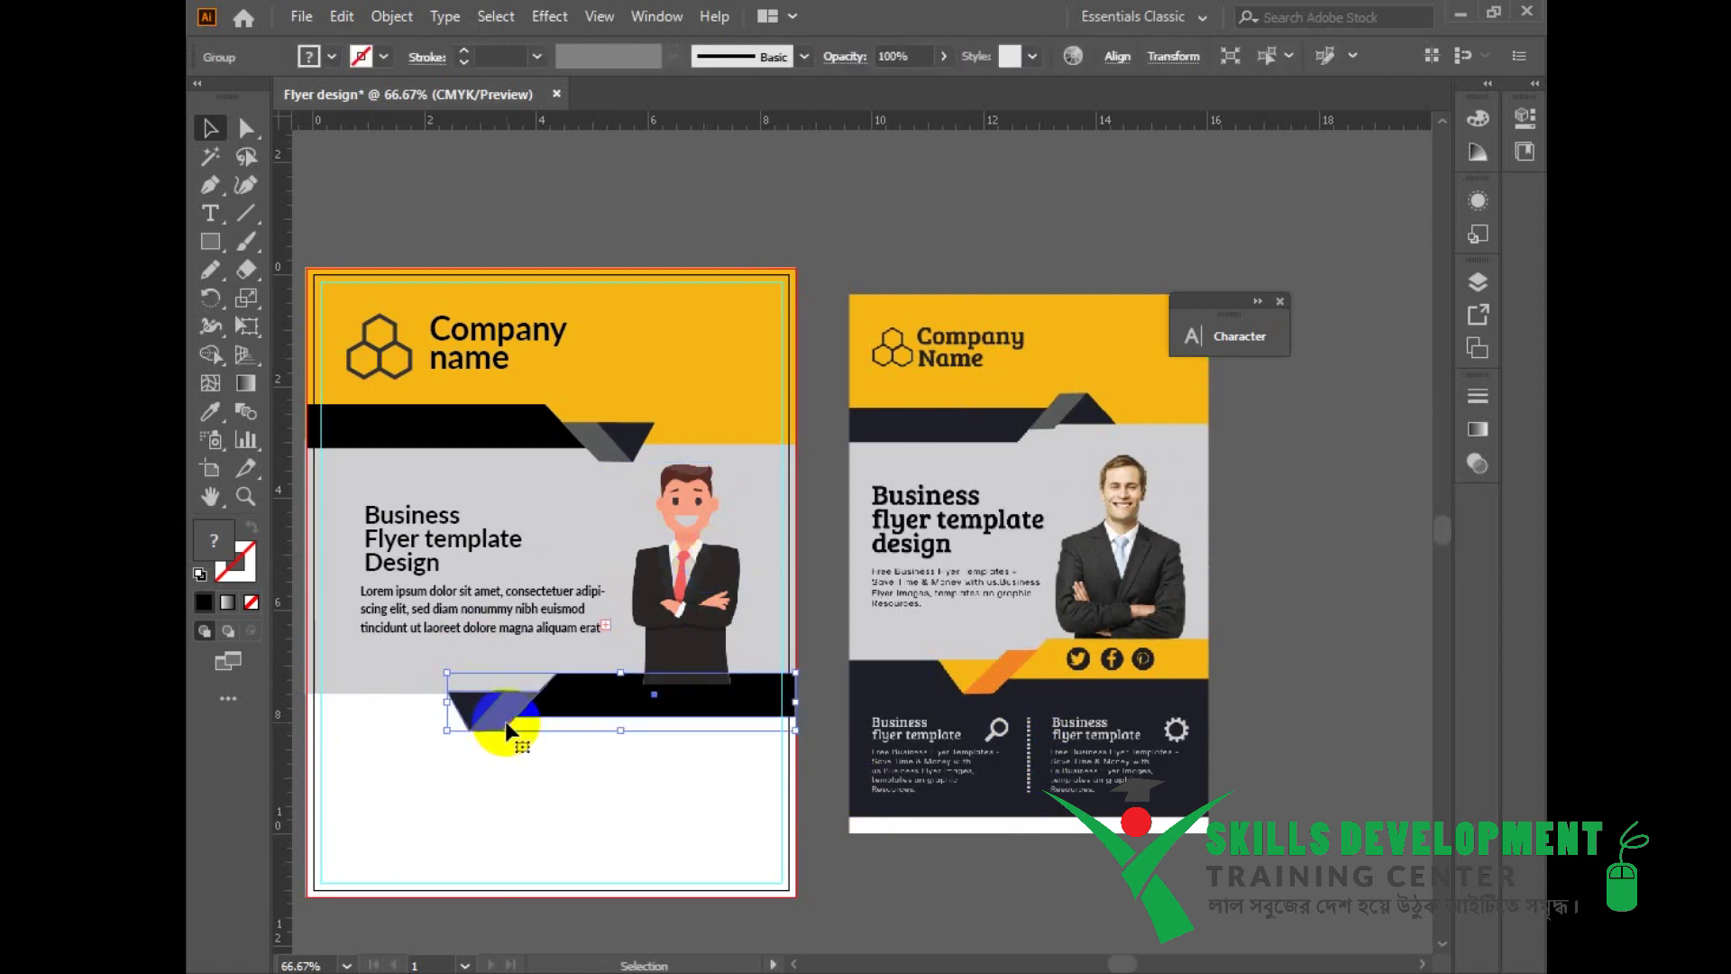
right_click(502, 717)
mouse_move(664, 599)
click(827, 601)
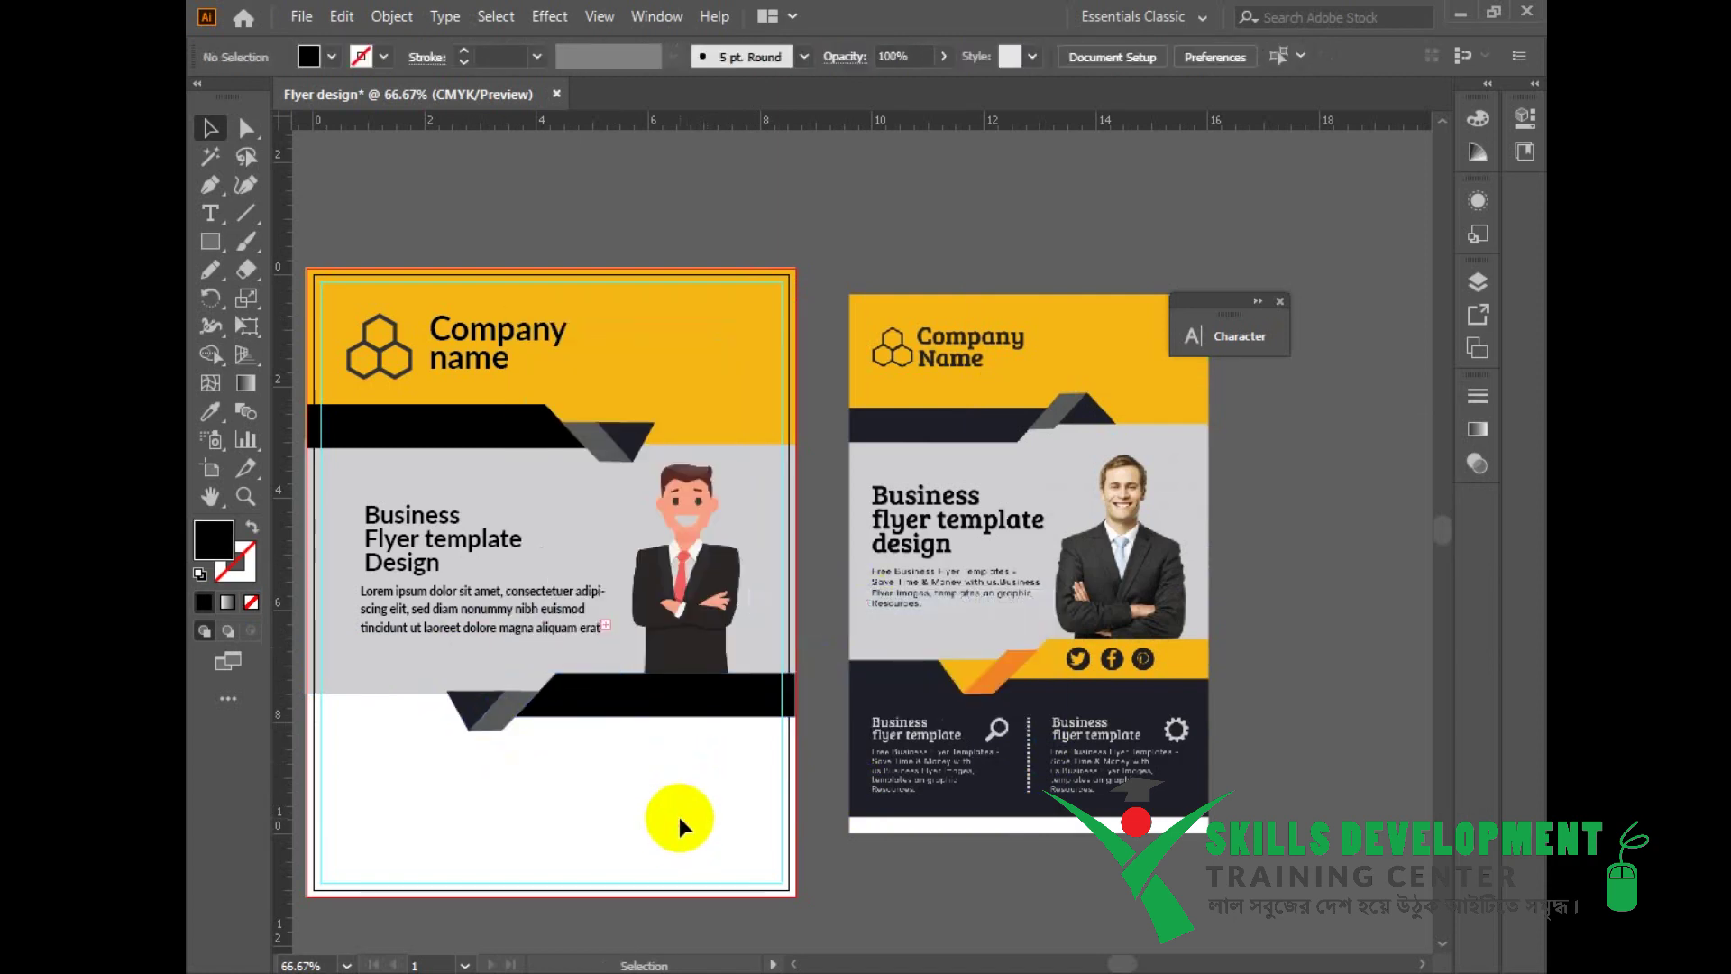
click(694, 761)
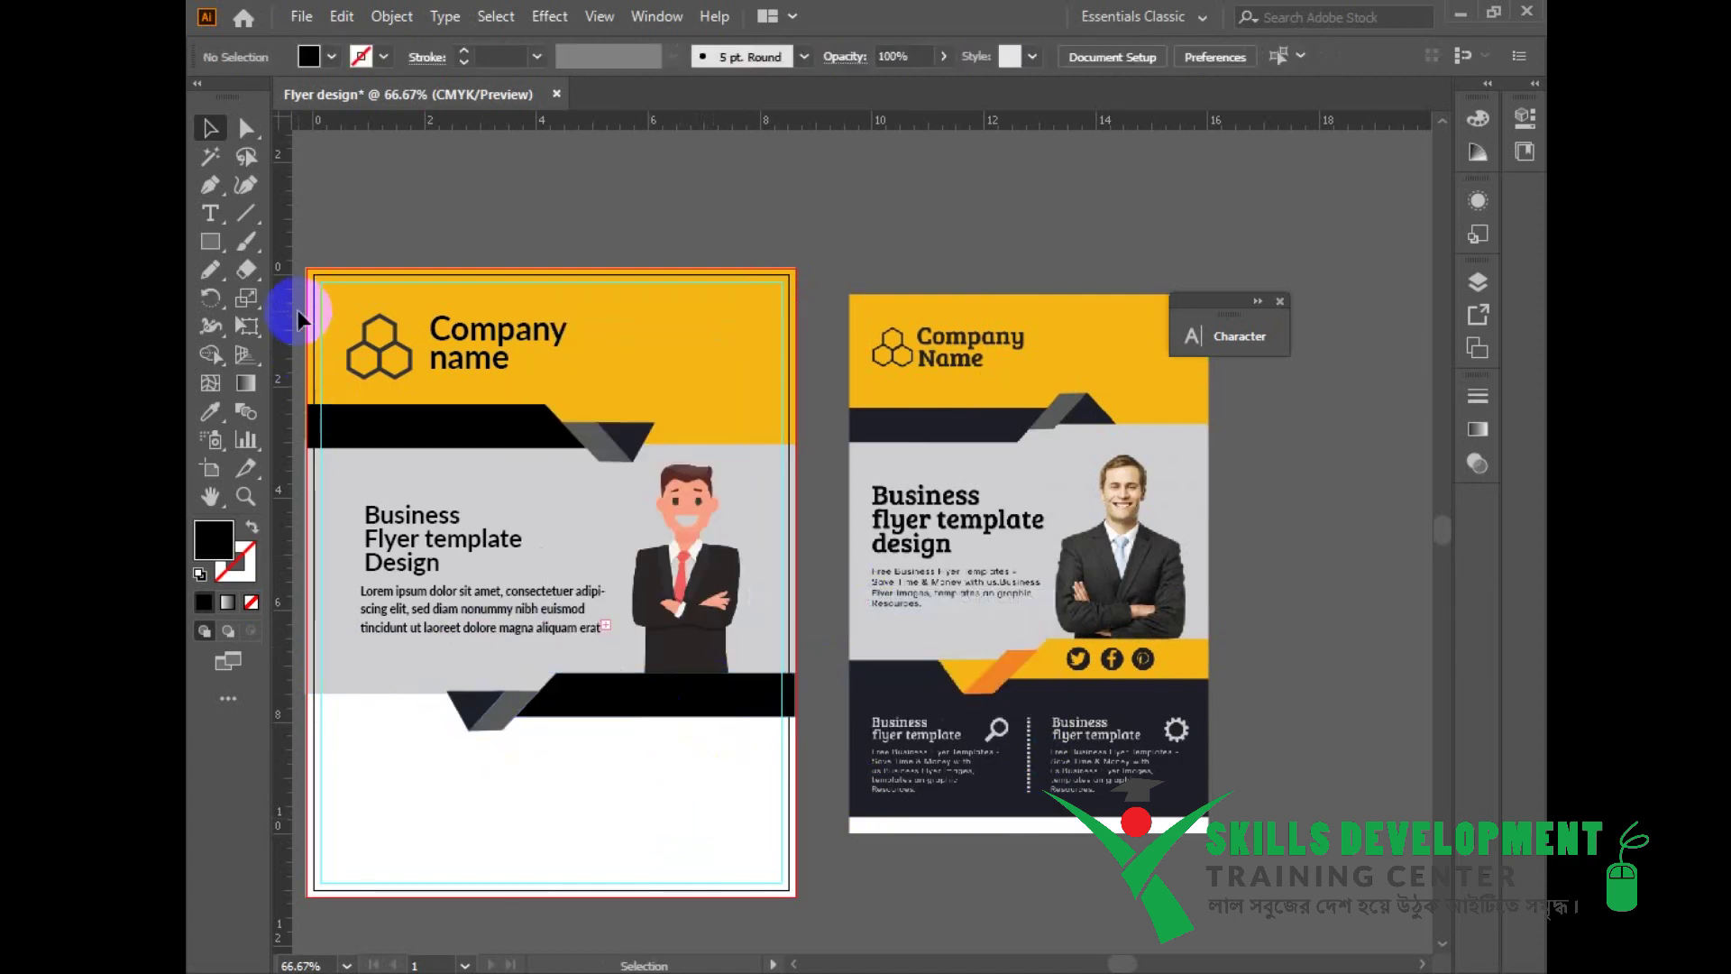
Step: Recolor the lower ribbon's long band yellow and its slanted fold orange, sampling both colors from the reference flyer
click(246, 128)
click(636, 693)
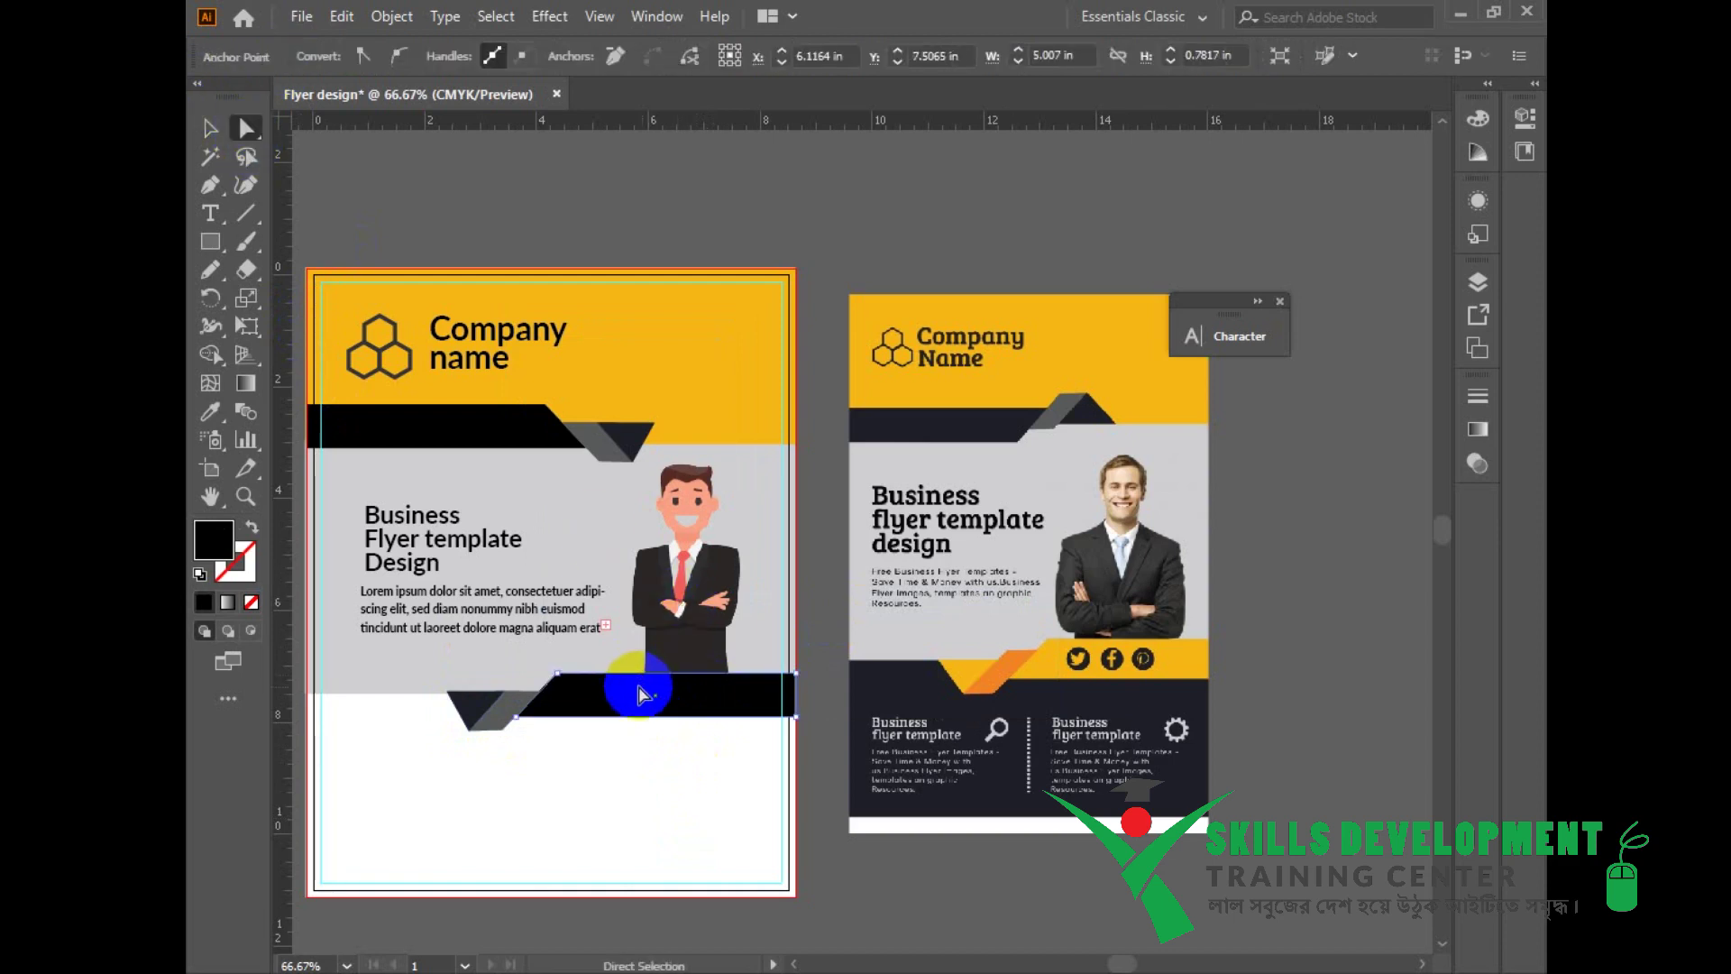
key(i)
click(1178, 655)
key(a)
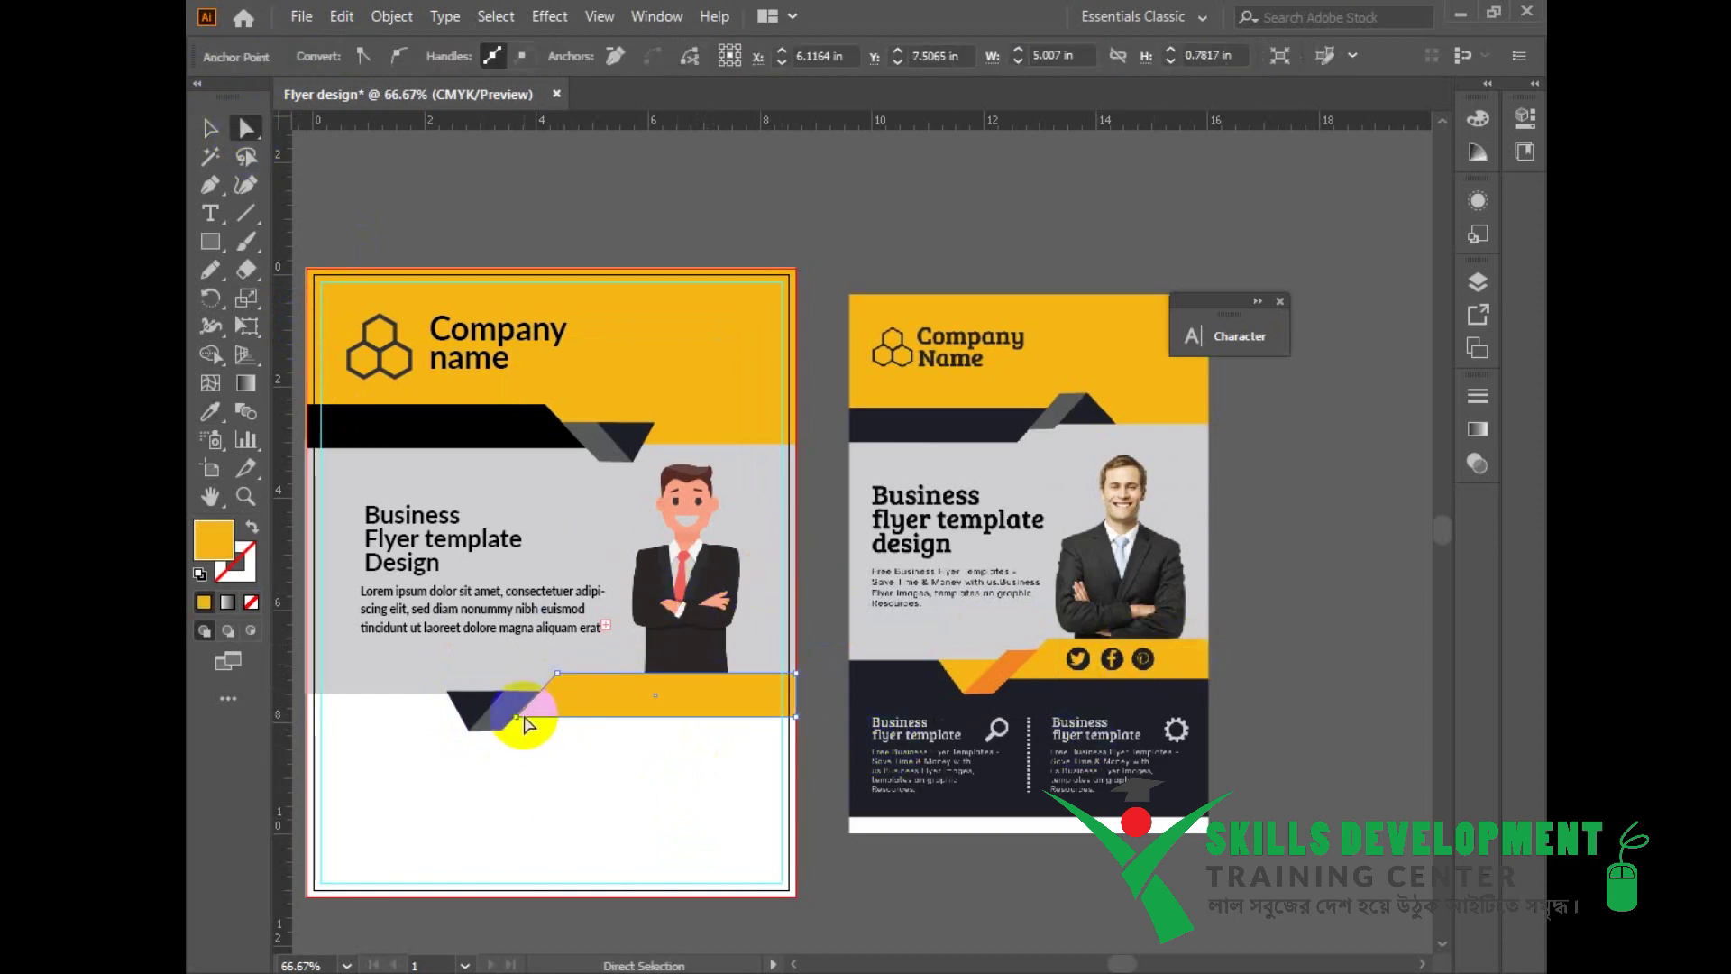
click(528, 724)
key(i)
click(1001, 669)
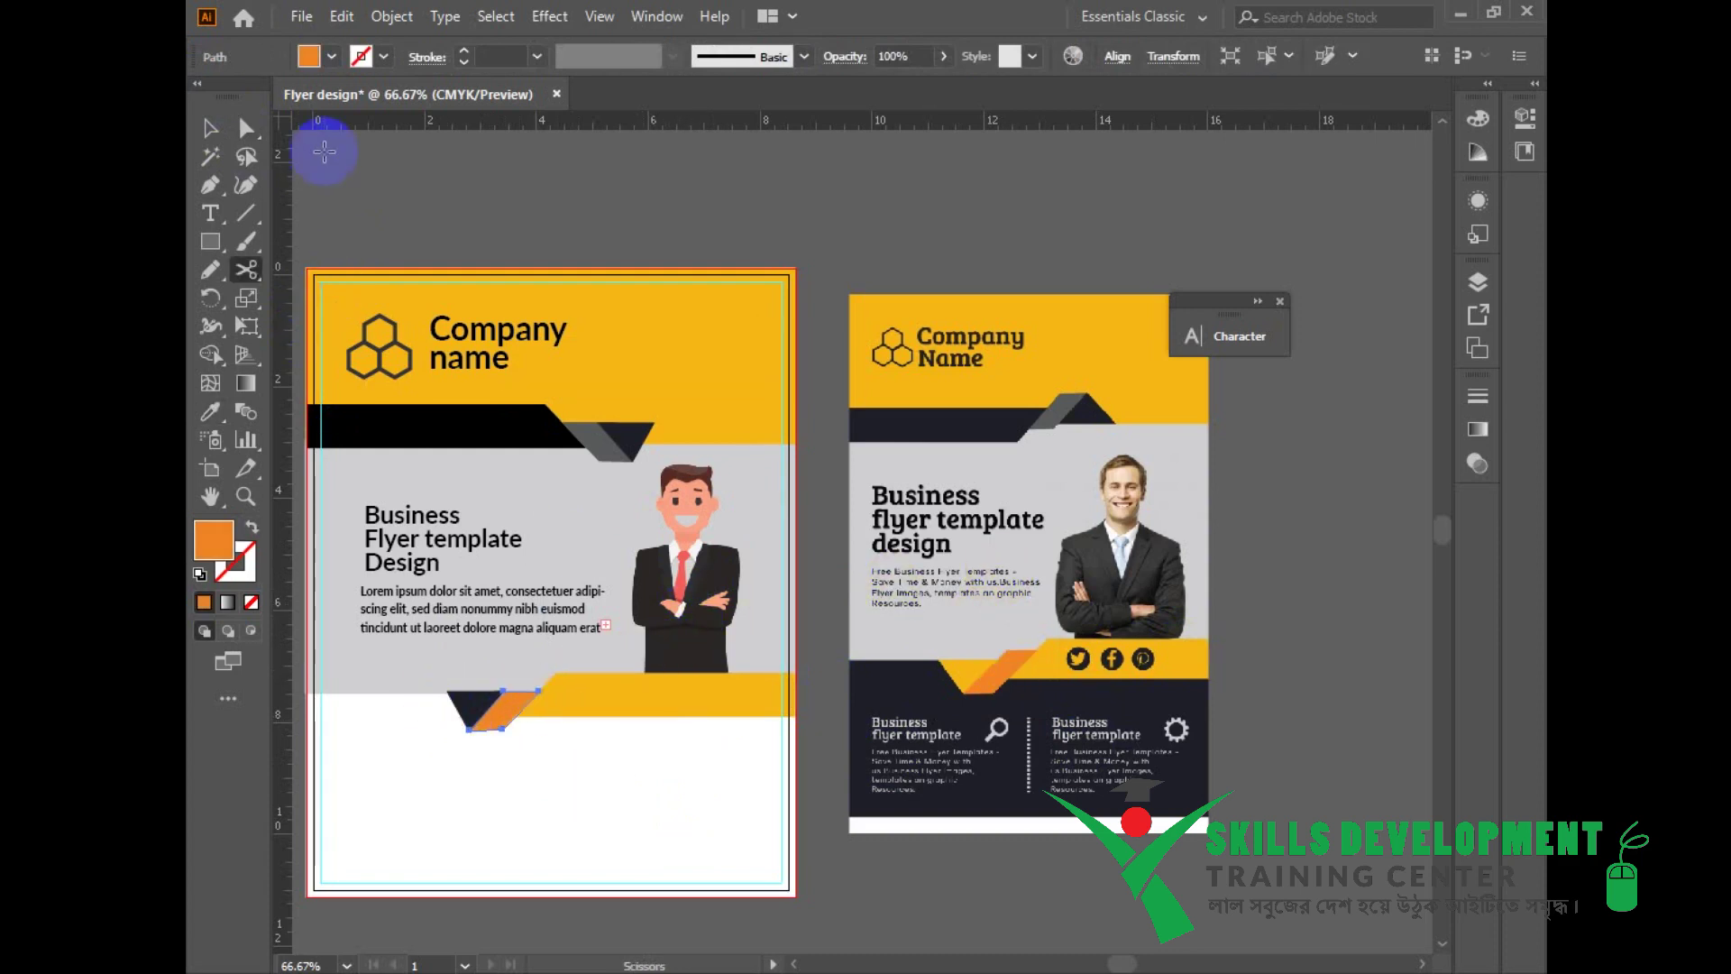
Step: Recolor the lower ribbon's dark triangular tip with the yellow sampled from the reference flyer's lower ribbon
click(245, 128)
click(466, 708)
click(466, 707)
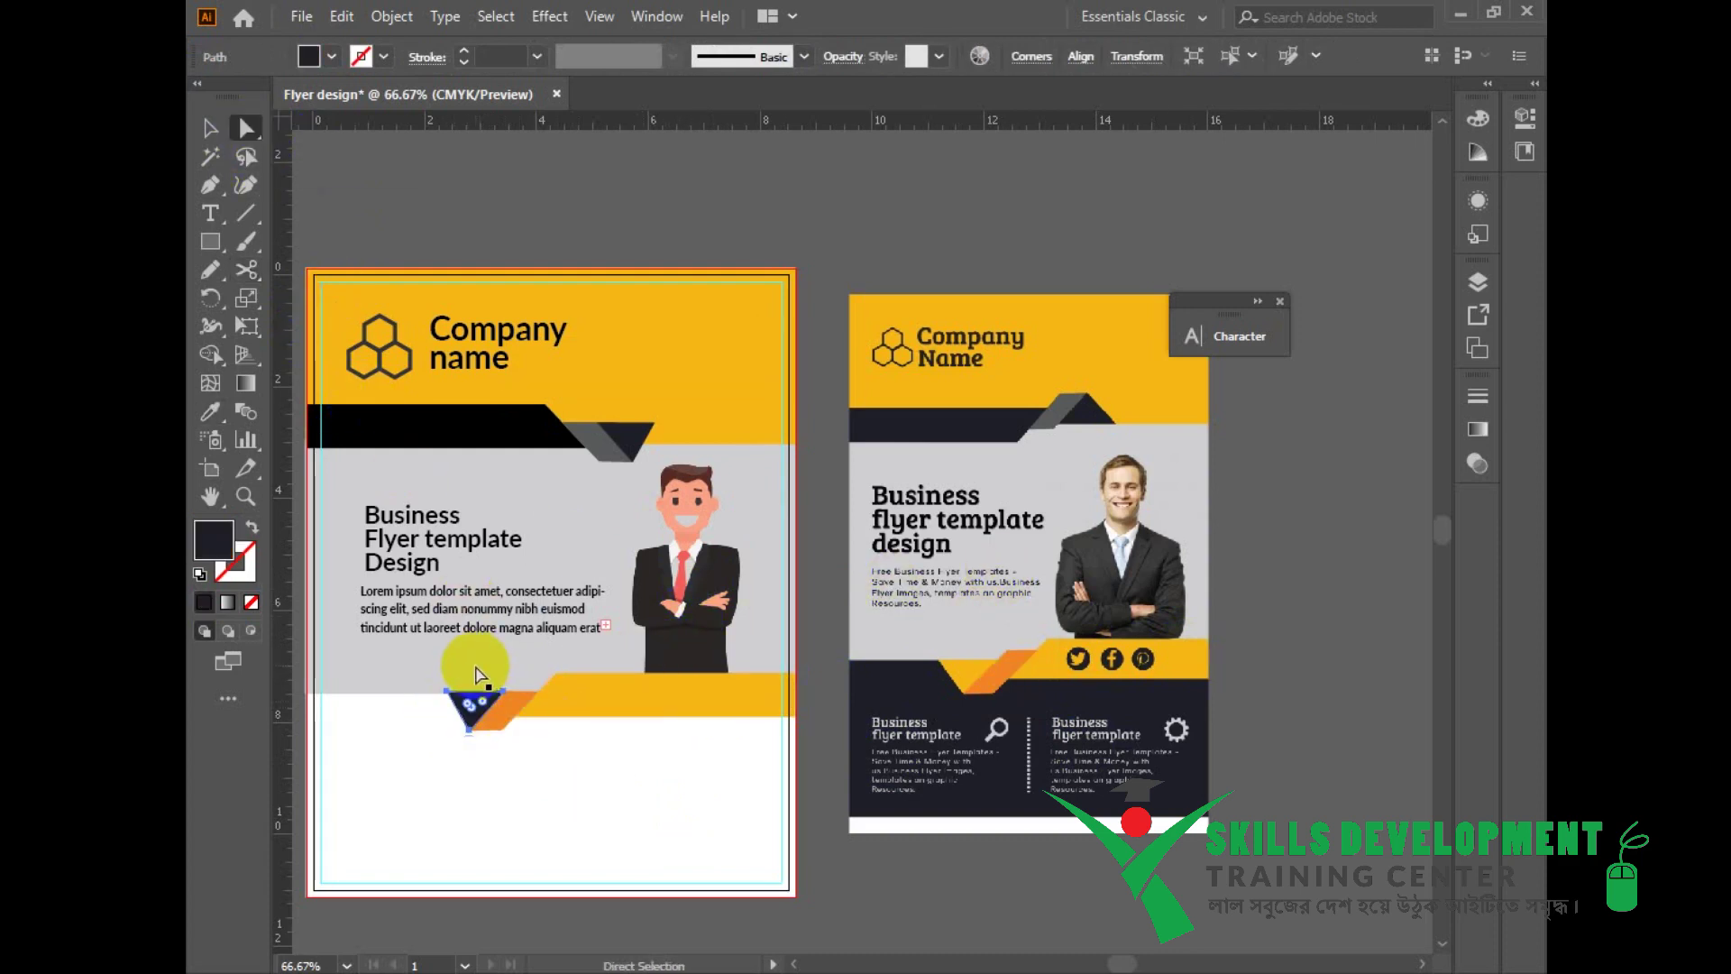
key(i)
click(973, 669)
key(v)
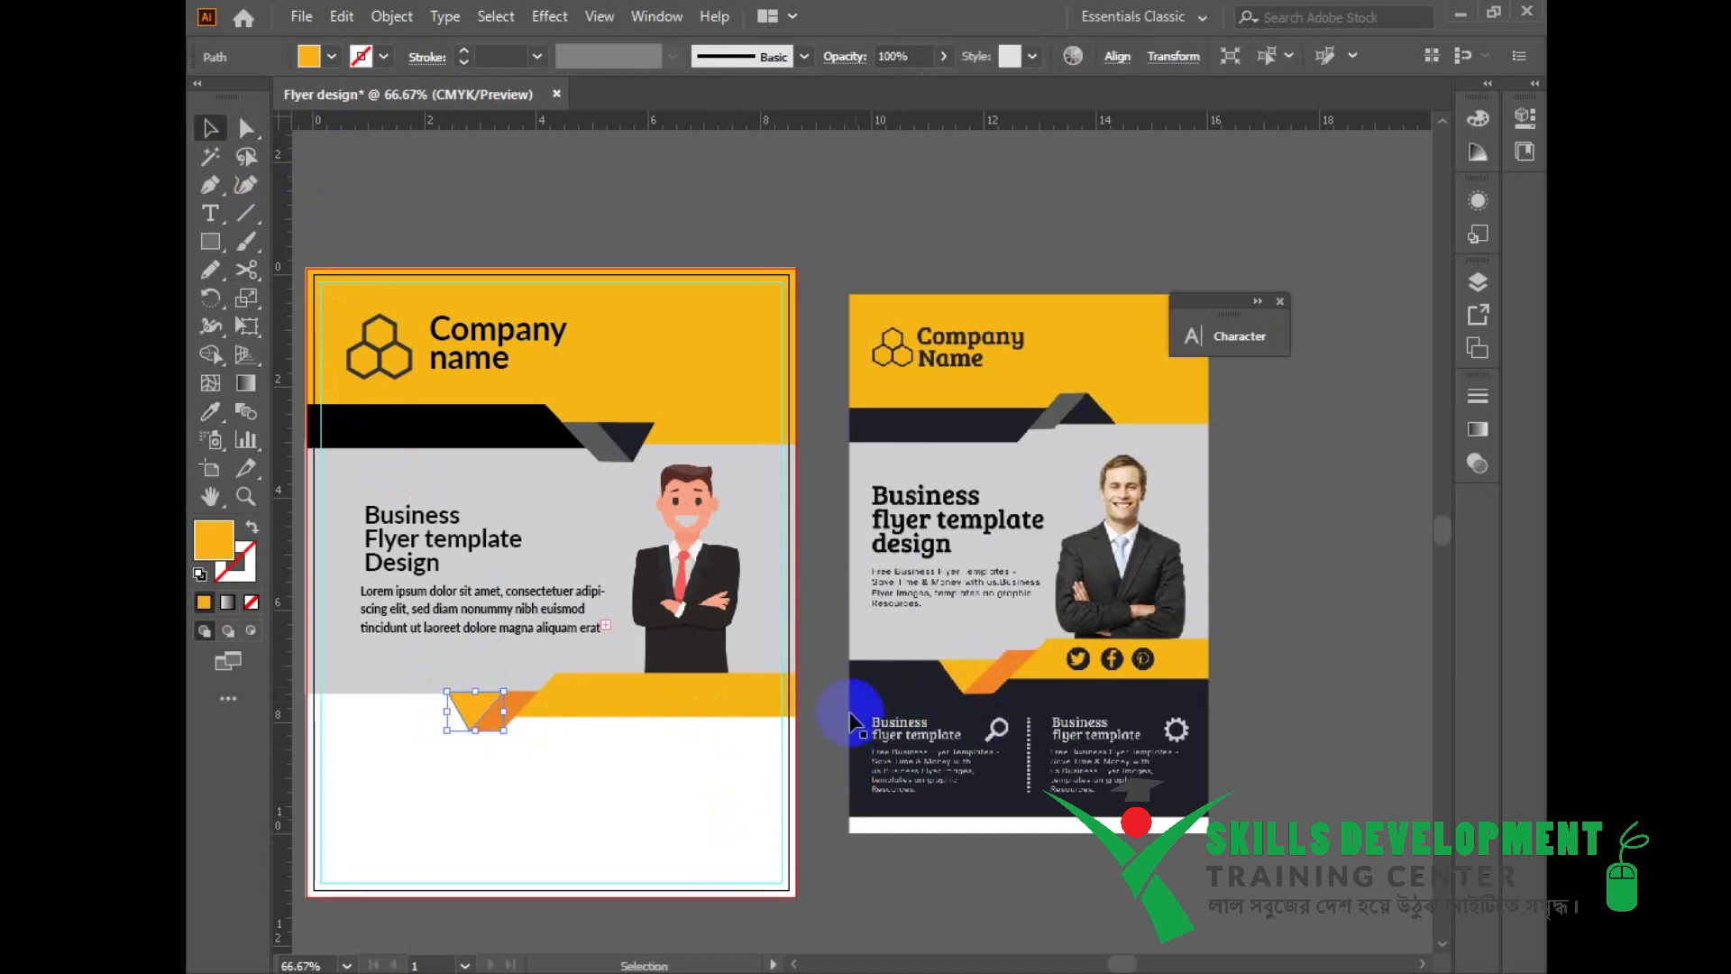
click(887, 882)
Step: Lighten the fill of the grey middle section to dedfe0
drag(785, 761, 861, 681)
click(381, 555)
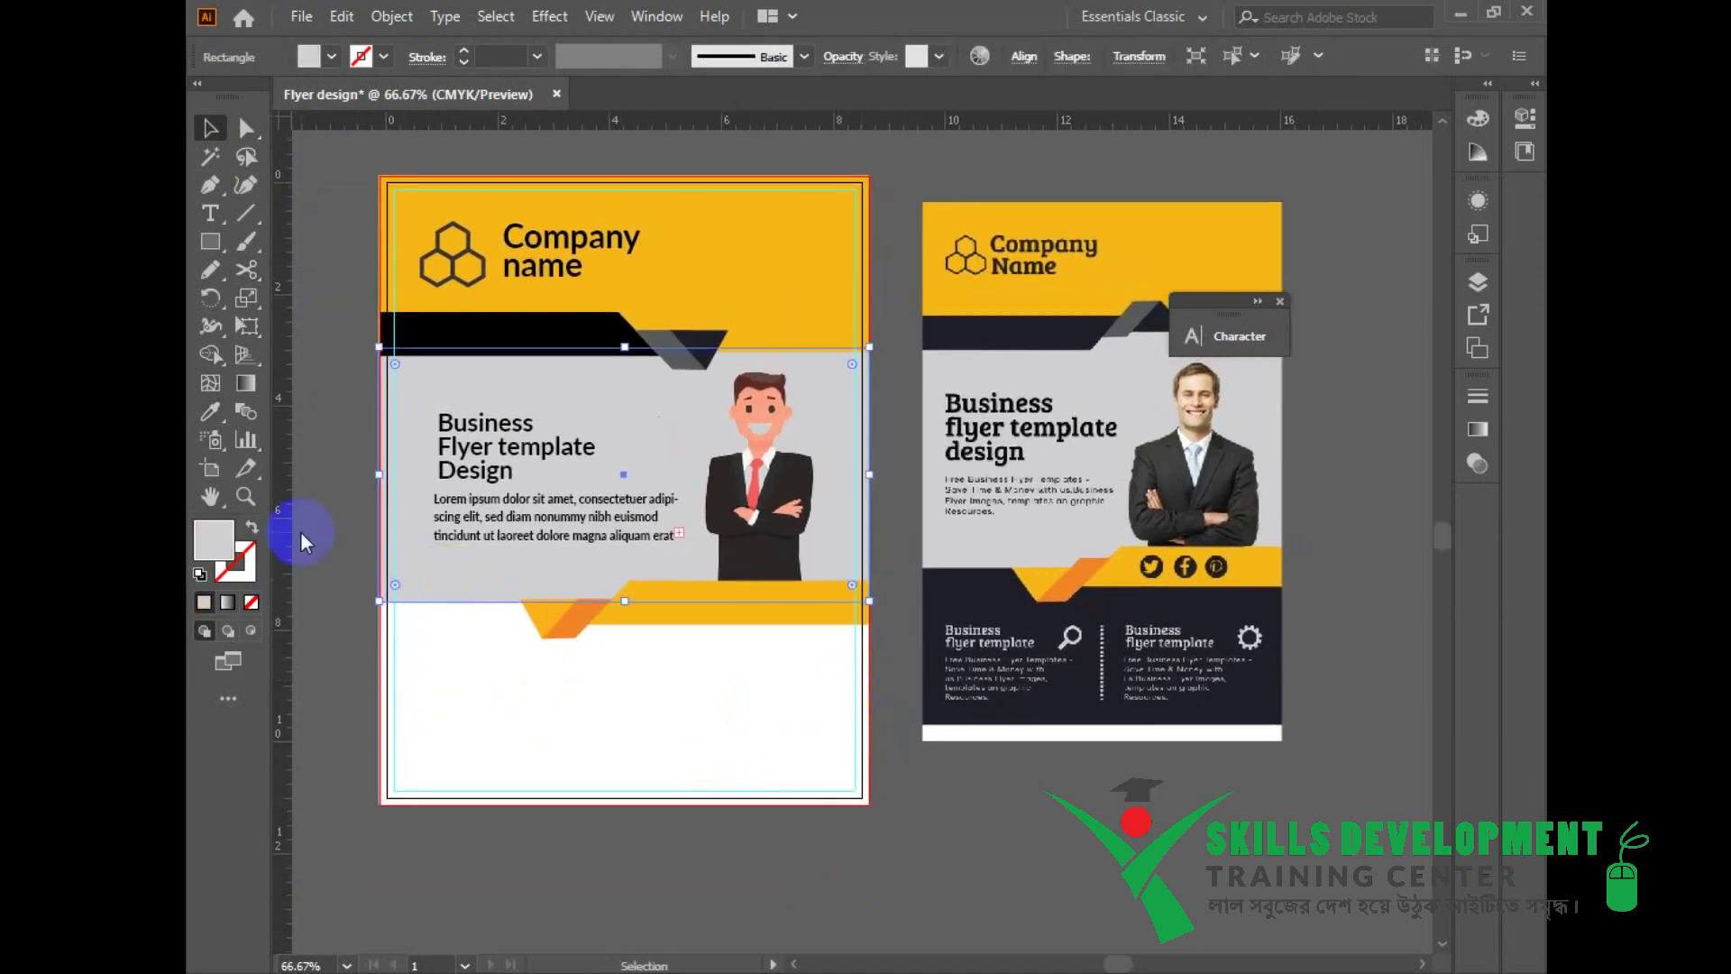
double_click(213, 540)
click(502, 637)
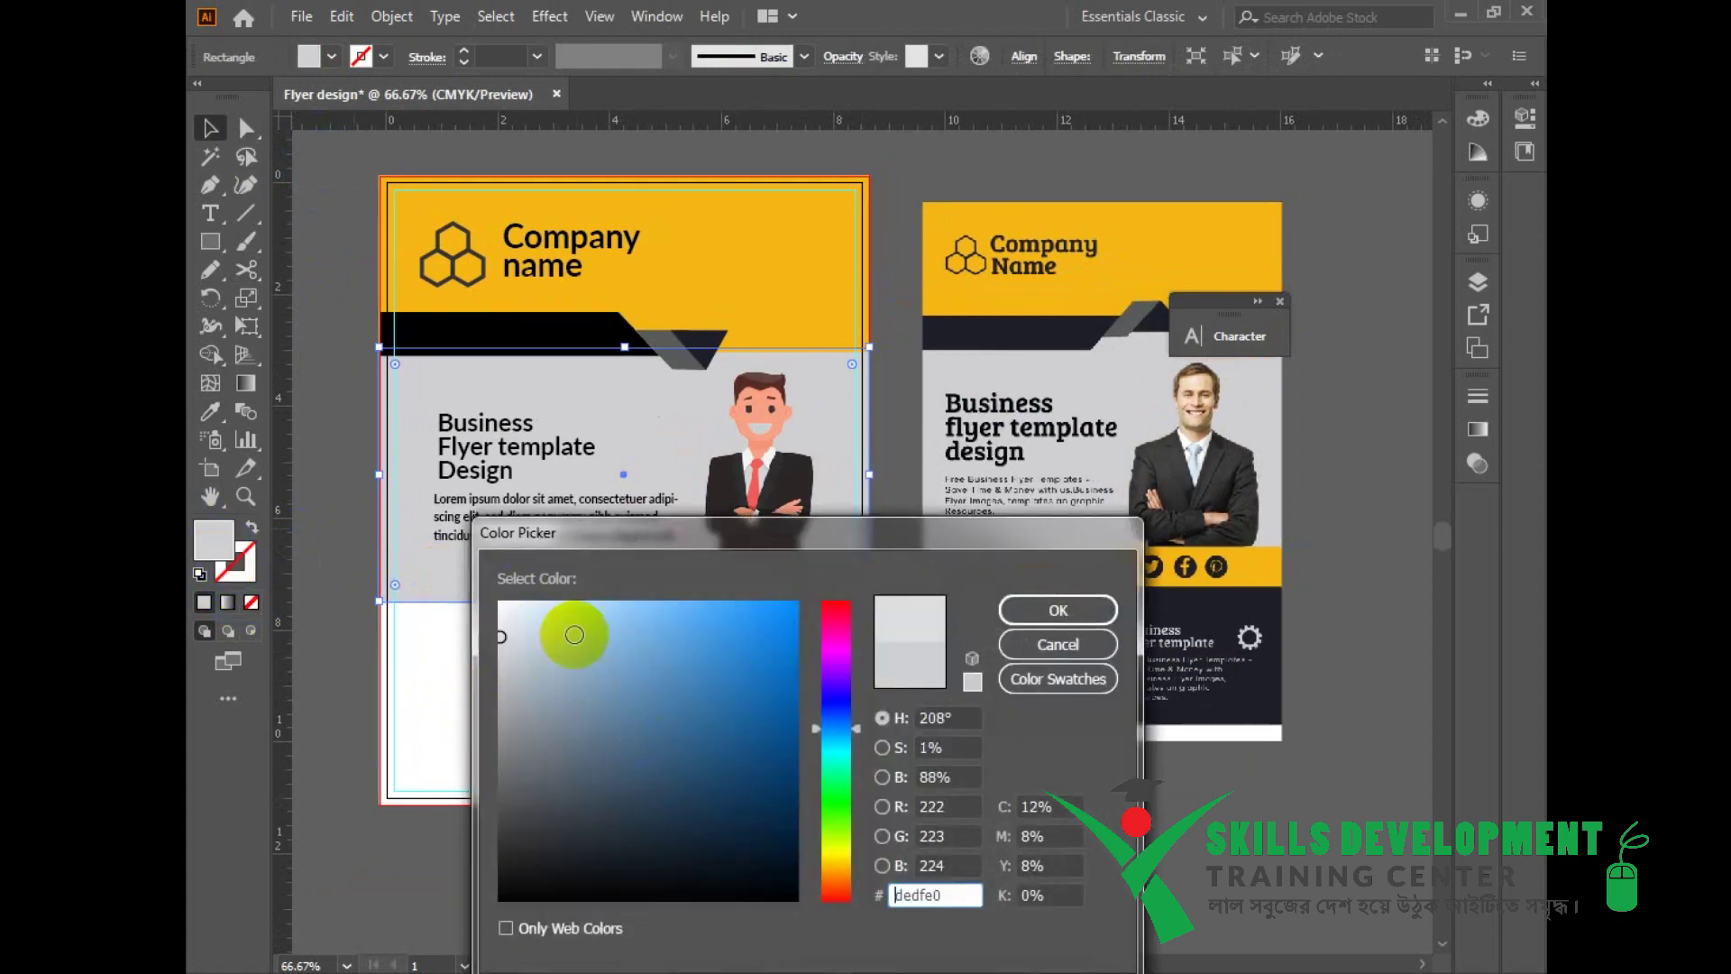
click(1057, 614)
click(699, 717)
Step: Align the heading and body text with the page's left edge, and shift them right to sit inside the margin guide
drag(687, 724, 686, 710)
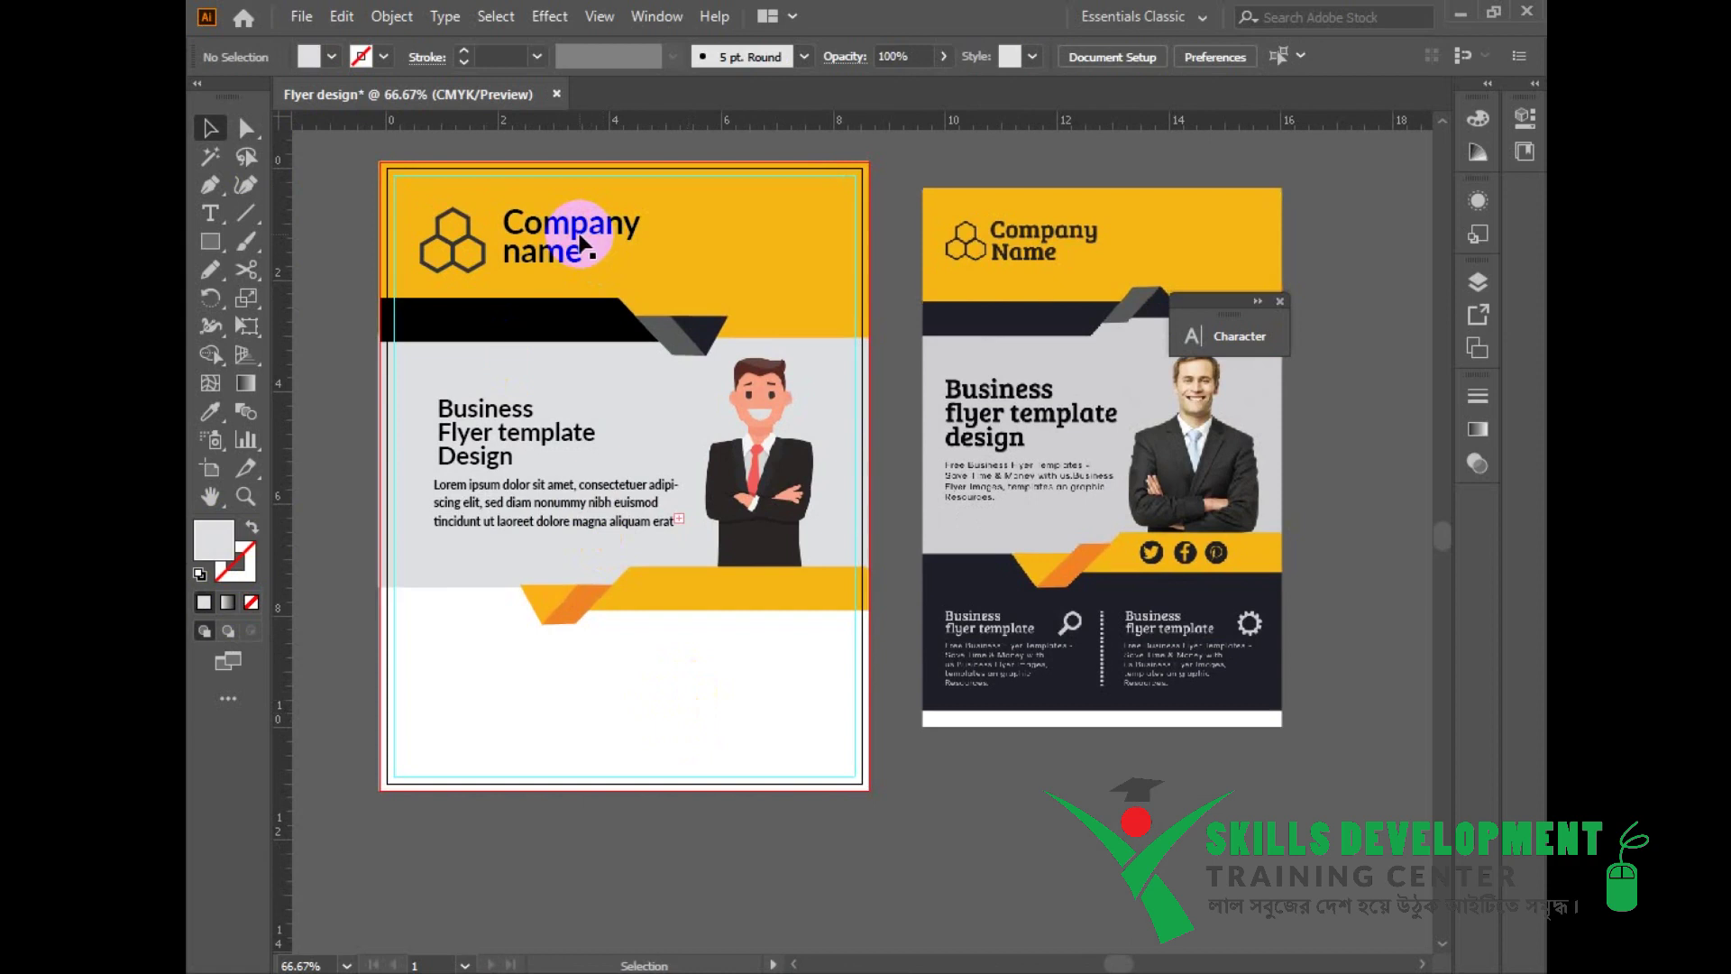
click(495, 507)
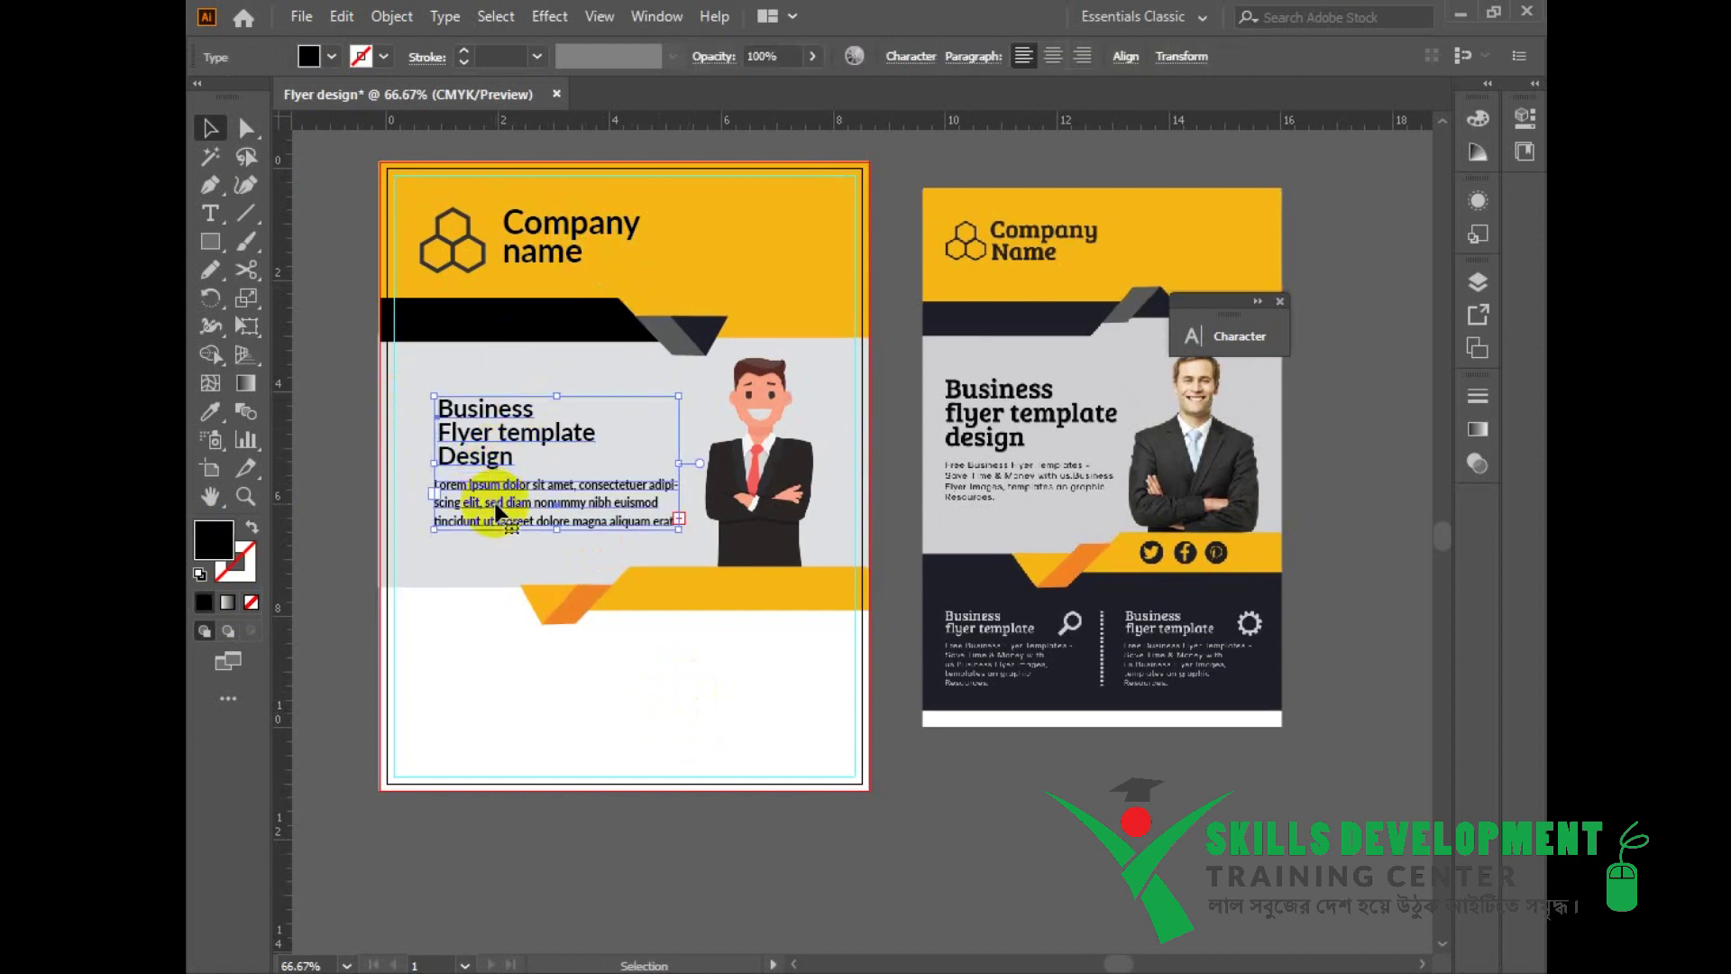
click(1126, 56)
click(887, 122)
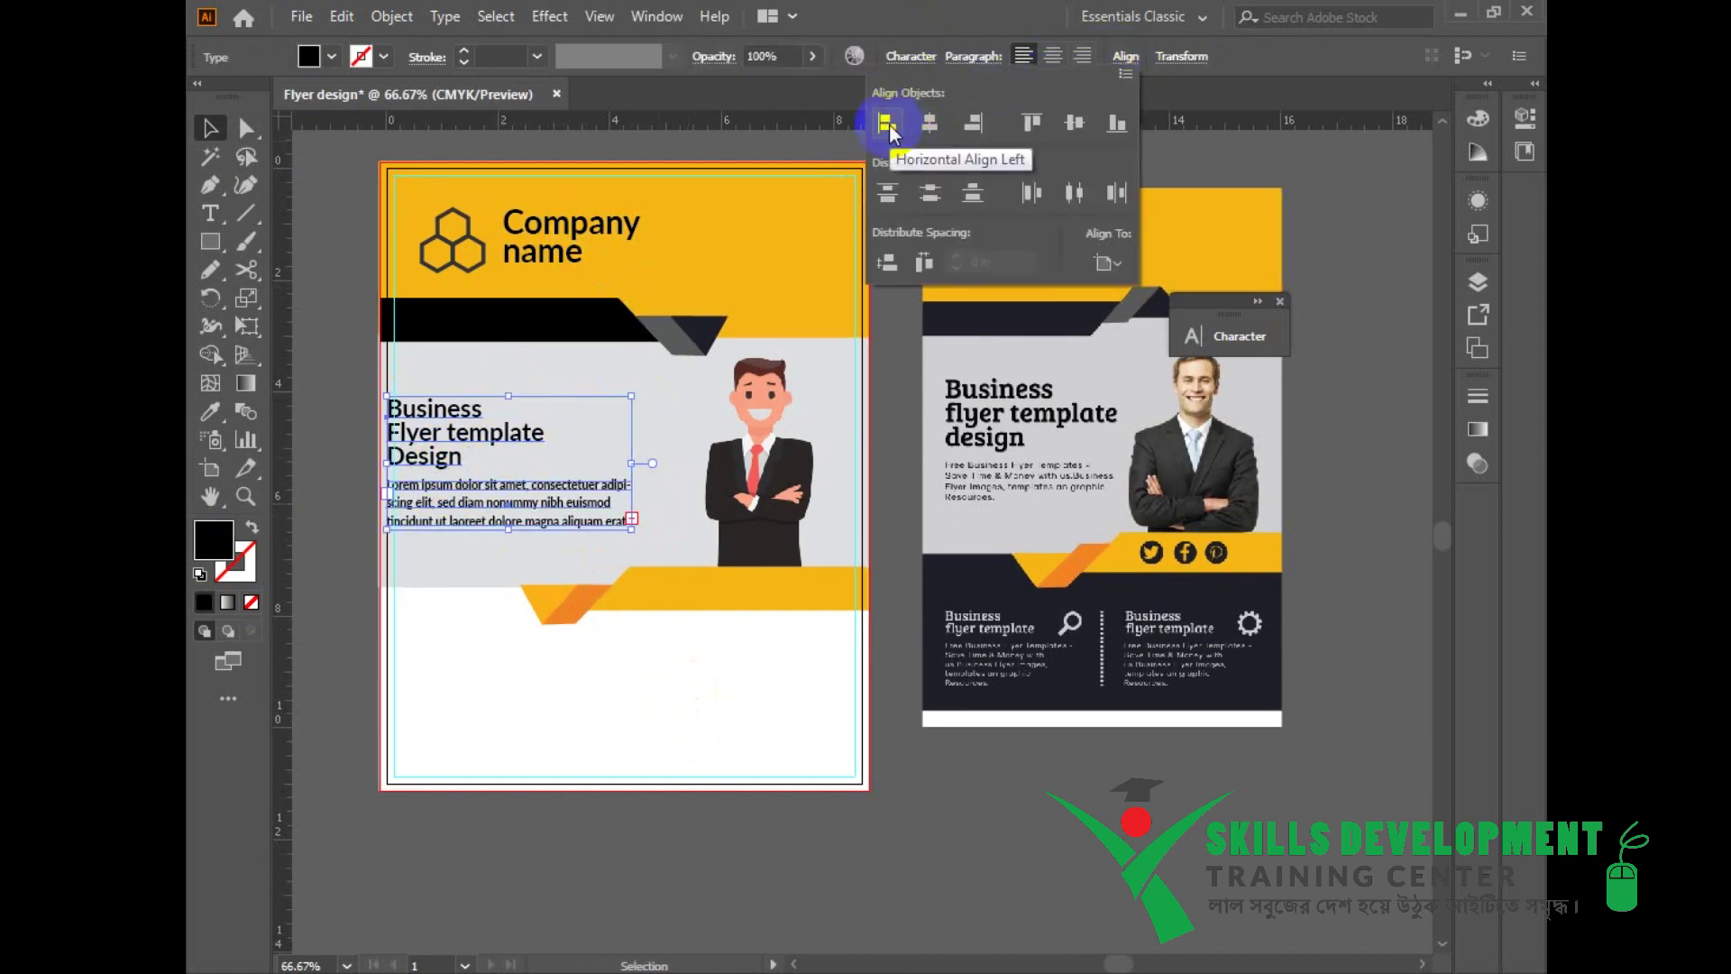
drag(550, 499, 582, 498)
click(674, 739)
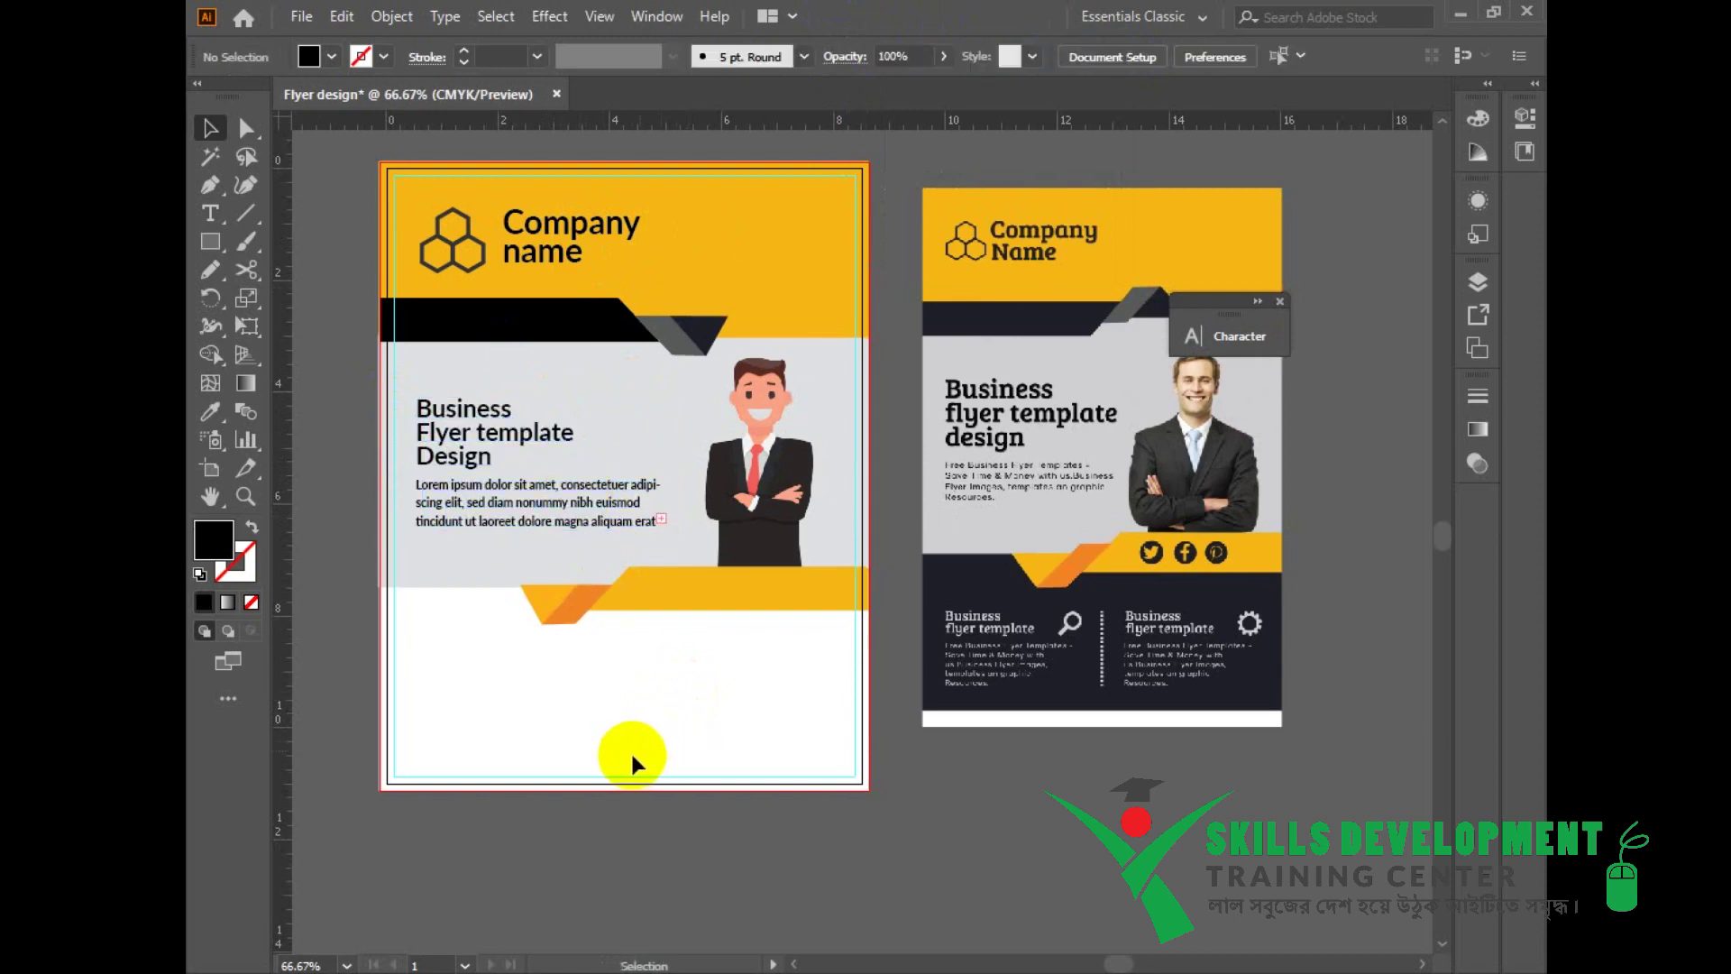
Step: Add the text label "Web Design" in the white area beneath the lower ribbon, near the left margin
drag(632, 754, 598, 582)
click(210, 214)
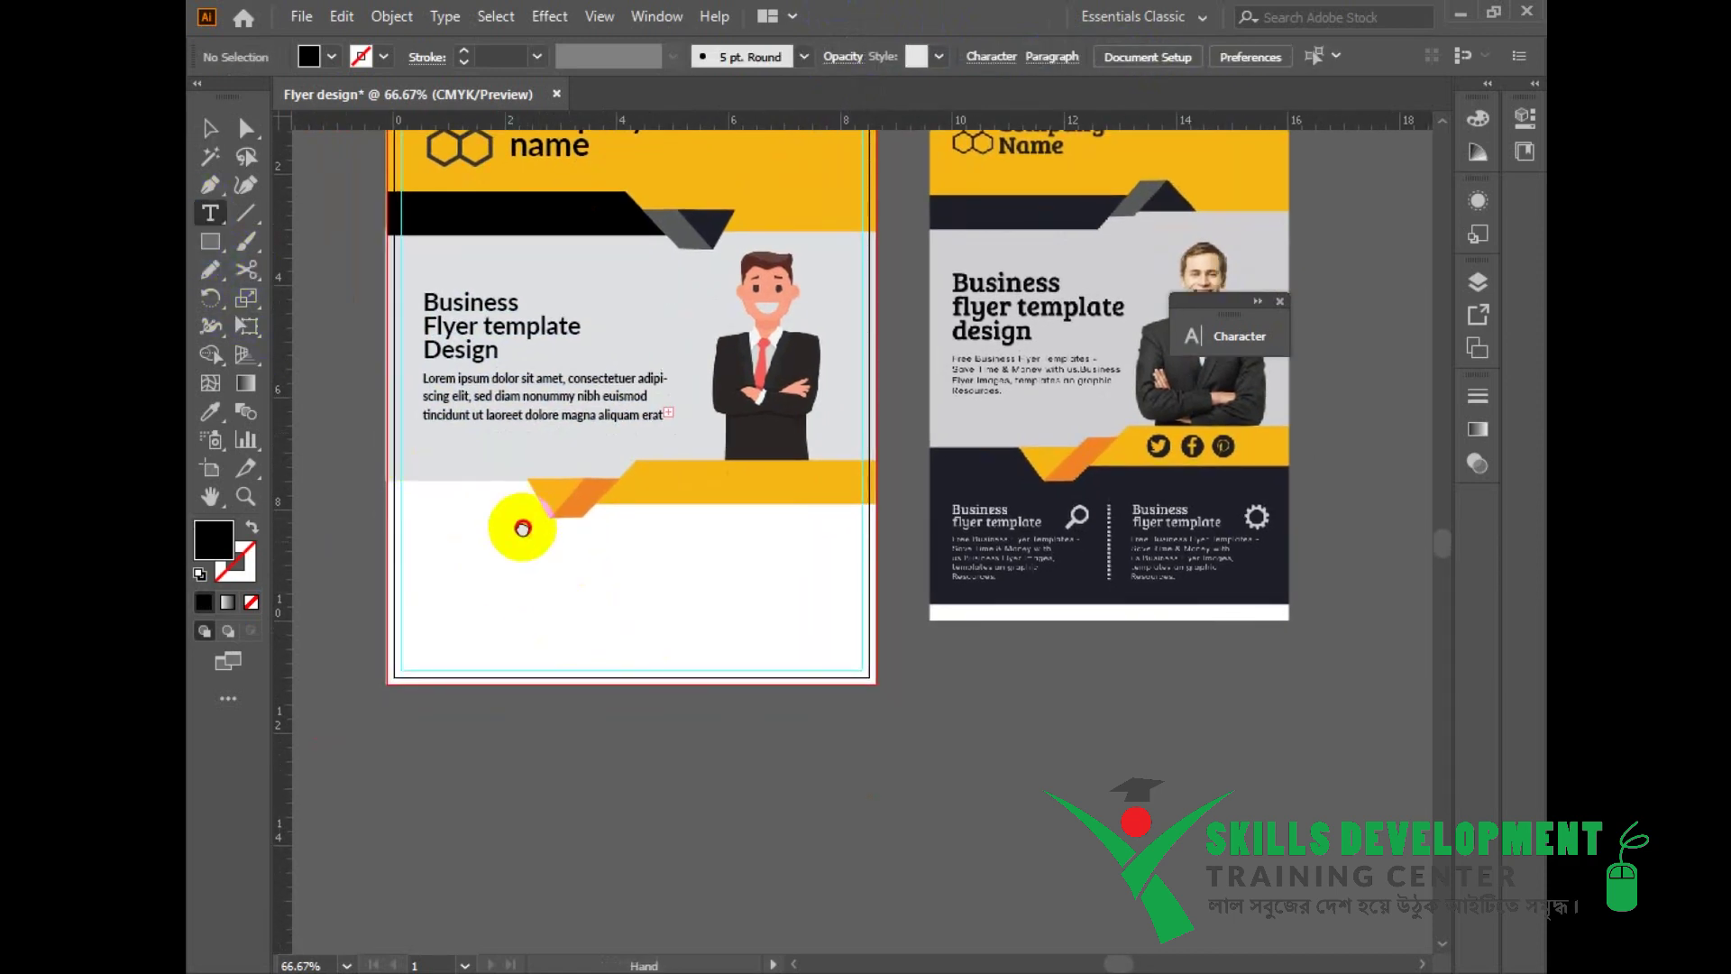
drag(522, 529, 506, 556)
click(390, 599)
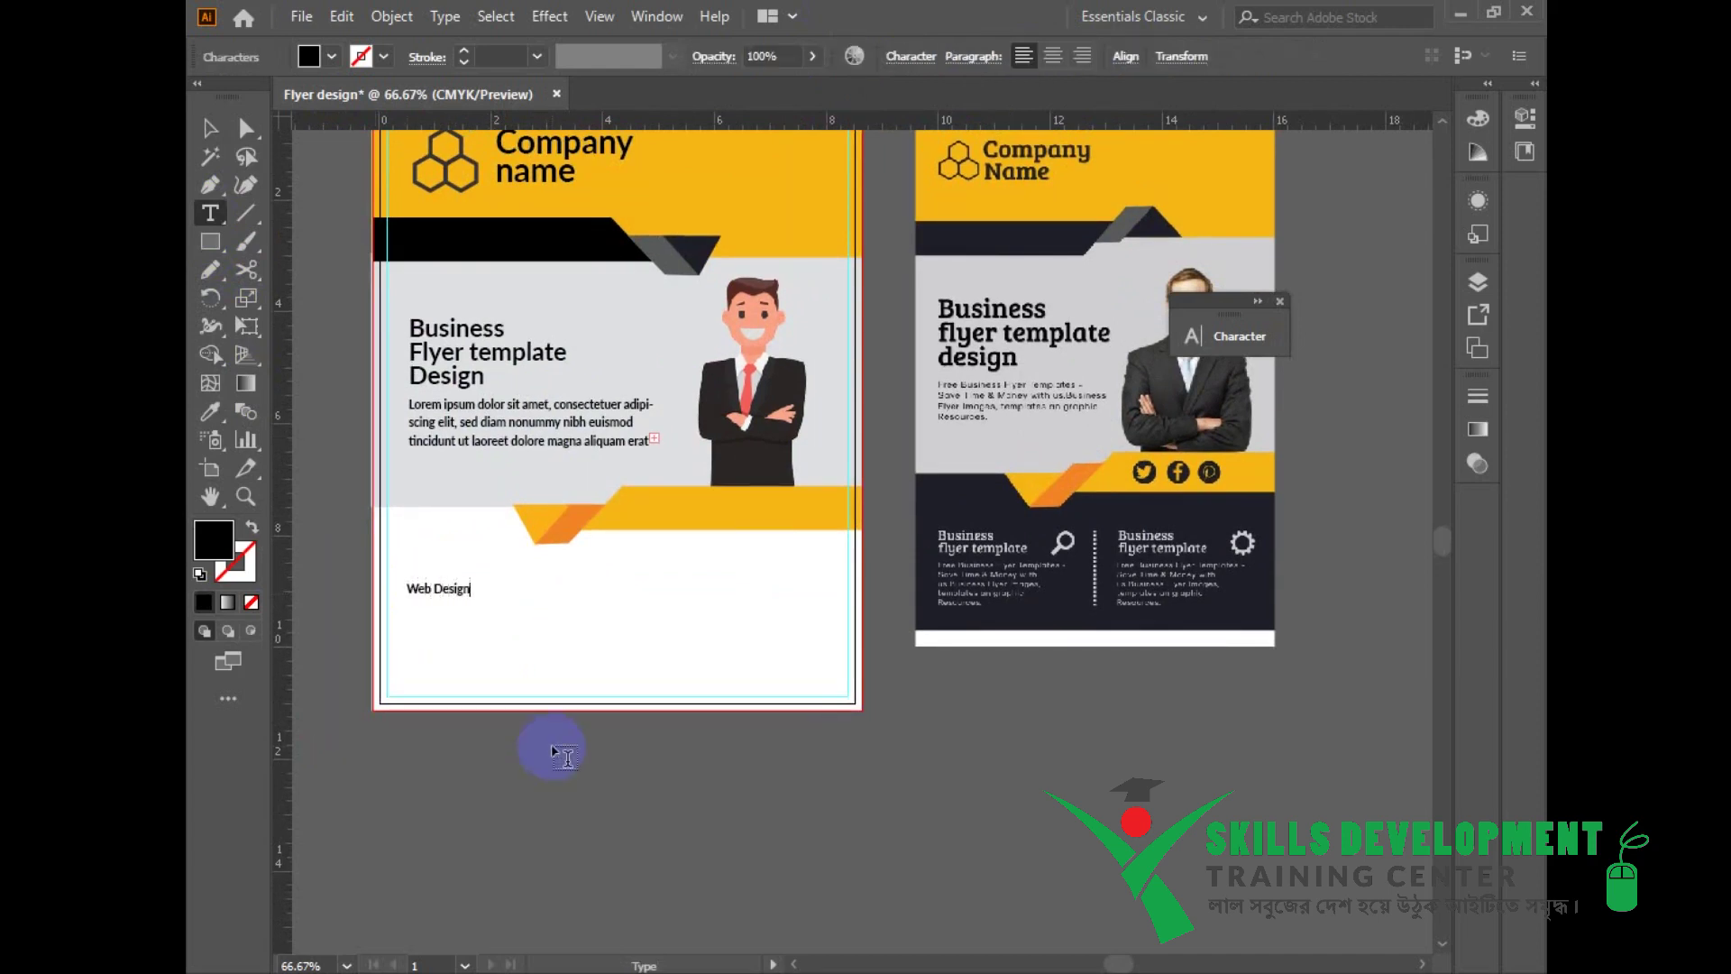
click(553, 751)
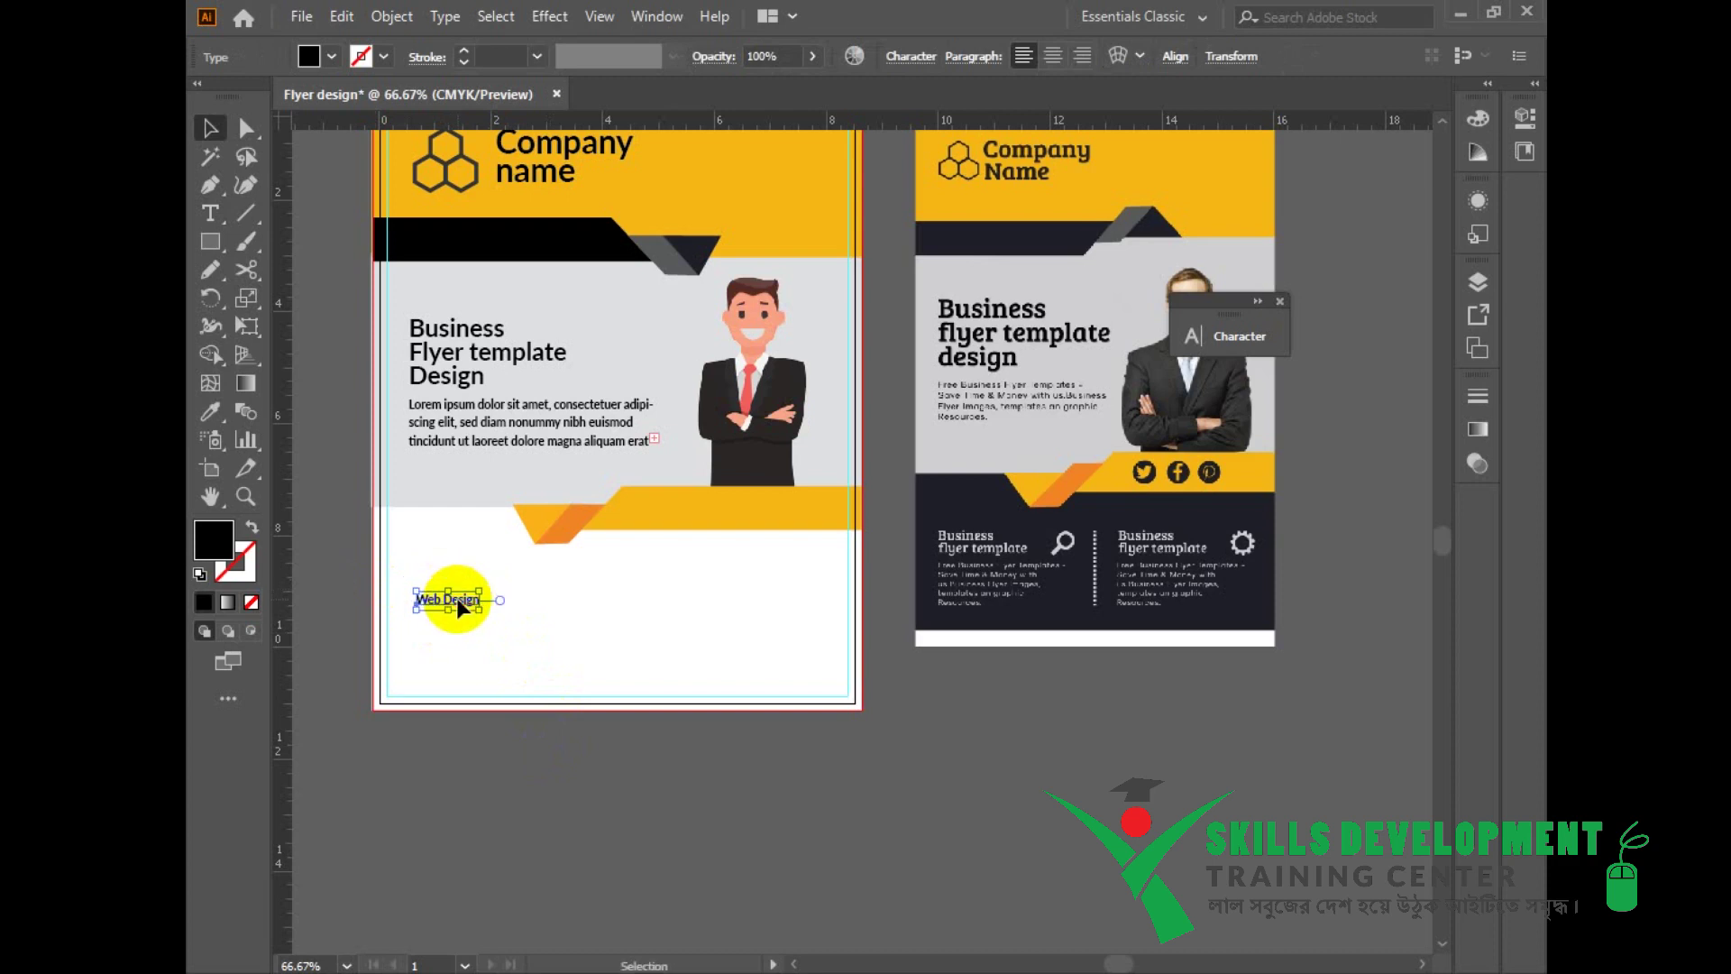
Step: Duplicate the Web Design label twice to its right and retitle the copies "Graphic Design" and "Digital Marketing"
drag(461, 608, 508, 611)
double_click(560, 598)
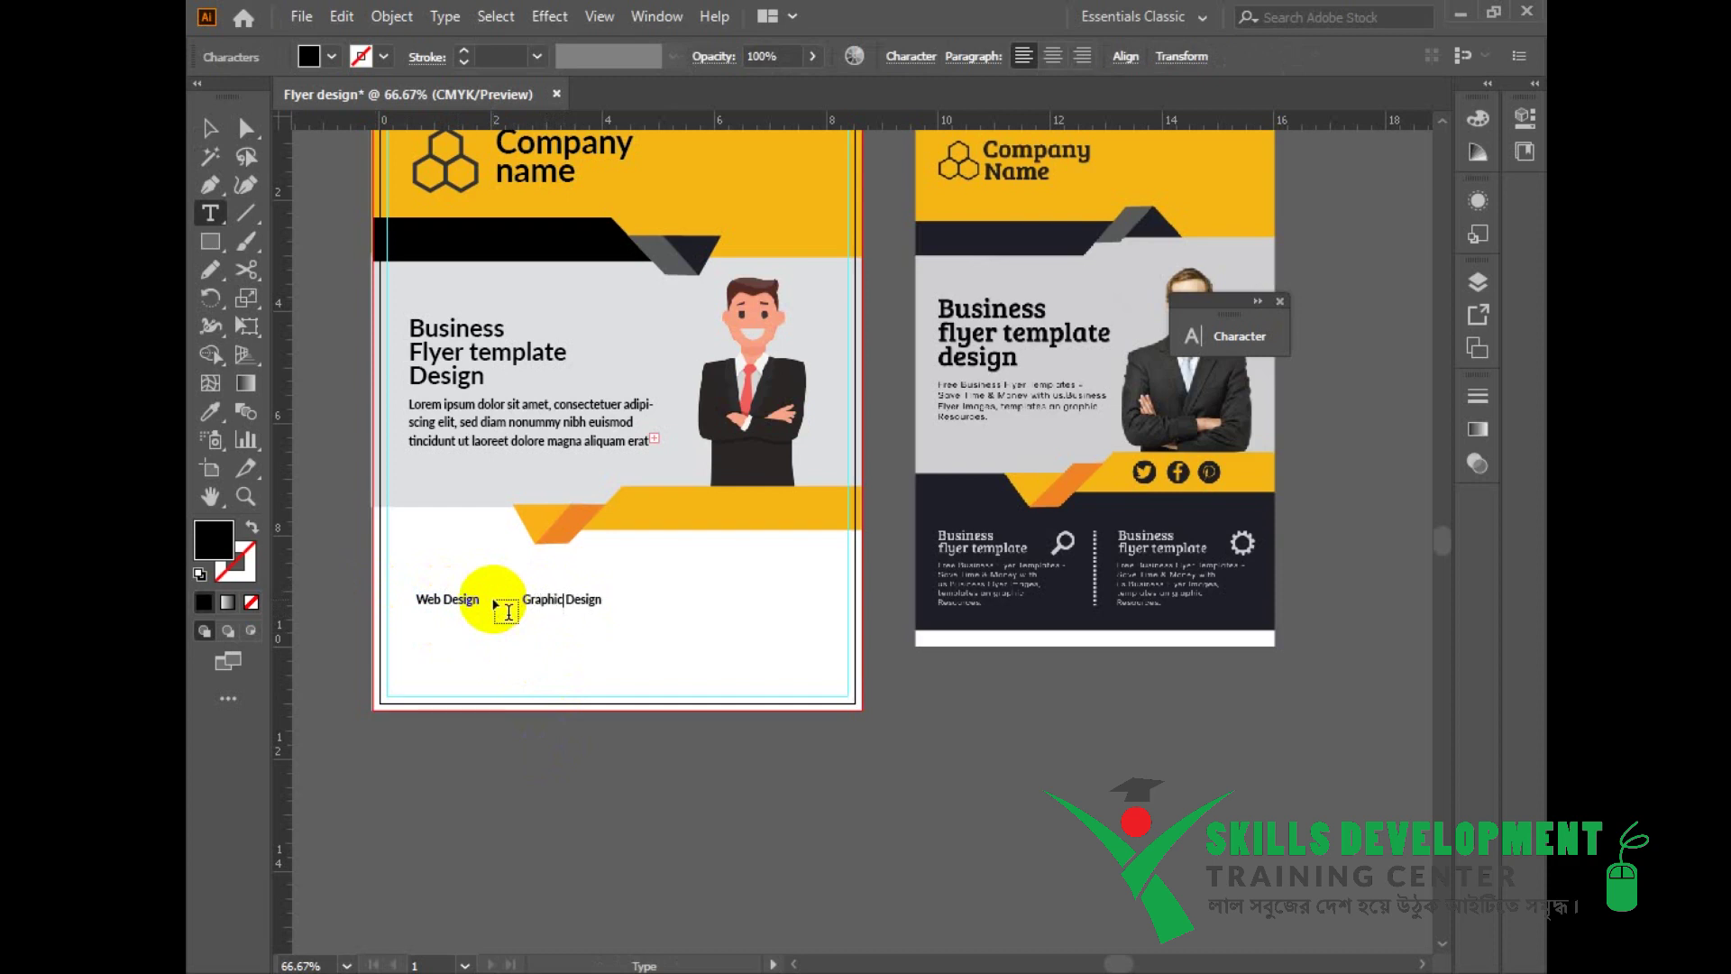
text(Graphic)
key(Escape)
drag(577, 598, 692, 598)
triple_click(706, 600)
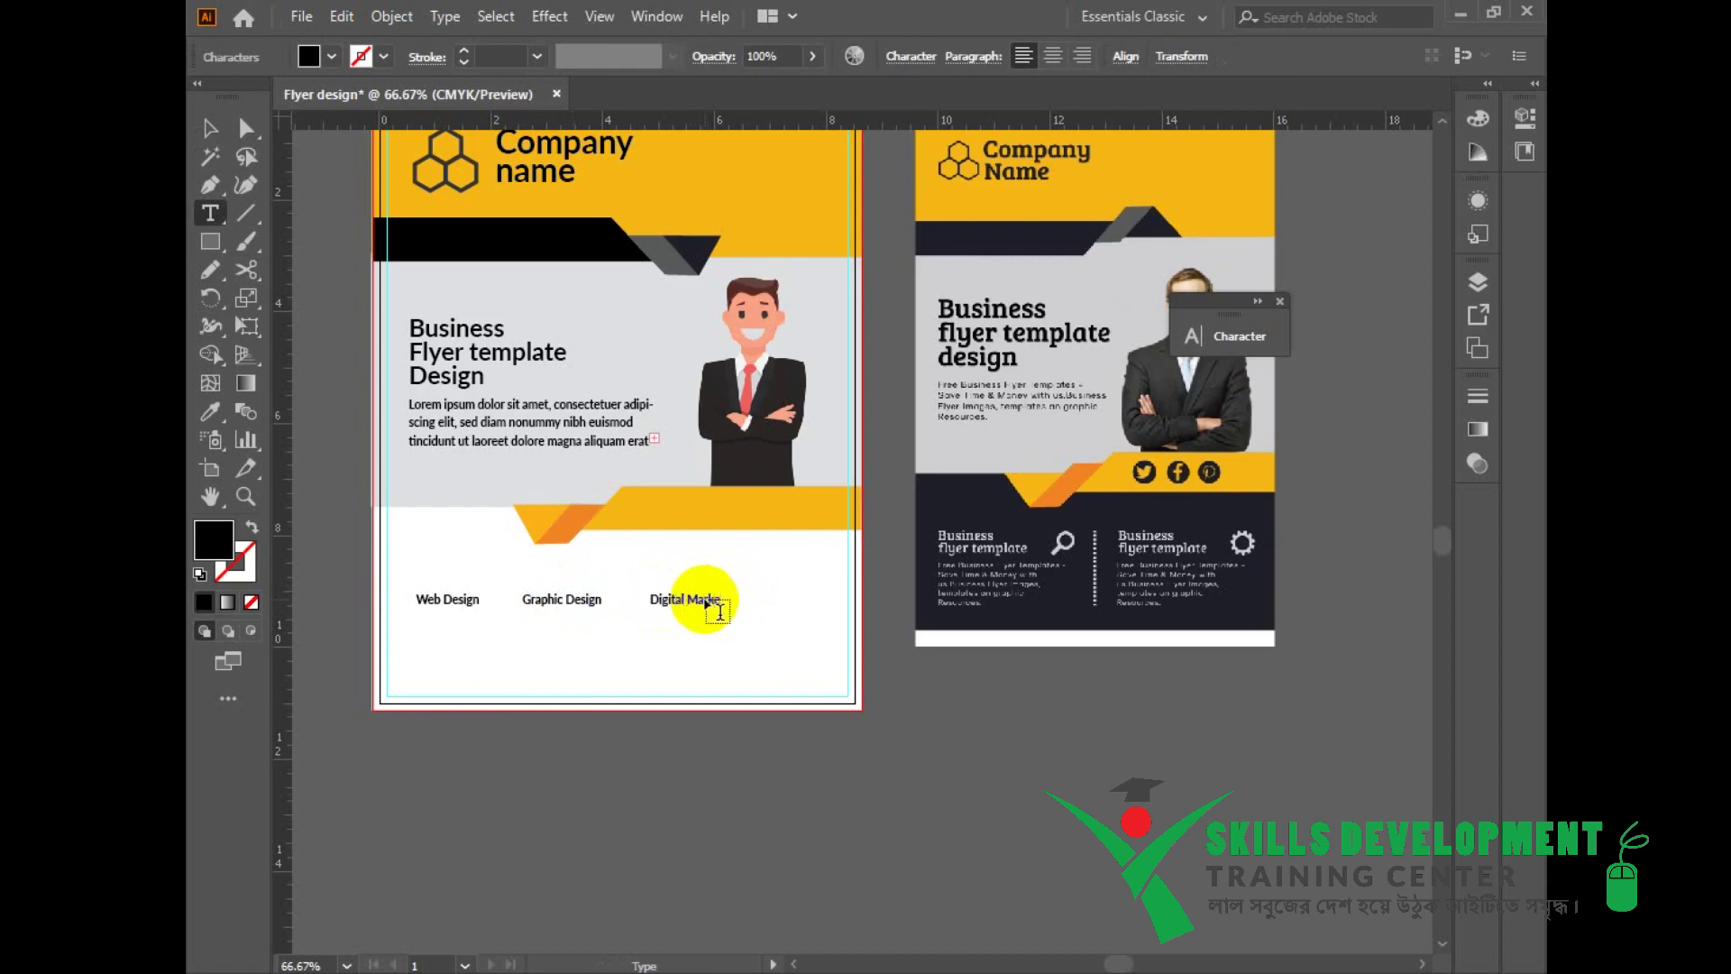
key(Escape)
Step: Enlarge the three service labels together so the row spans most of the white area's width
drag(442, 562, 783, 596)
drag(708, 596, 816, 613)
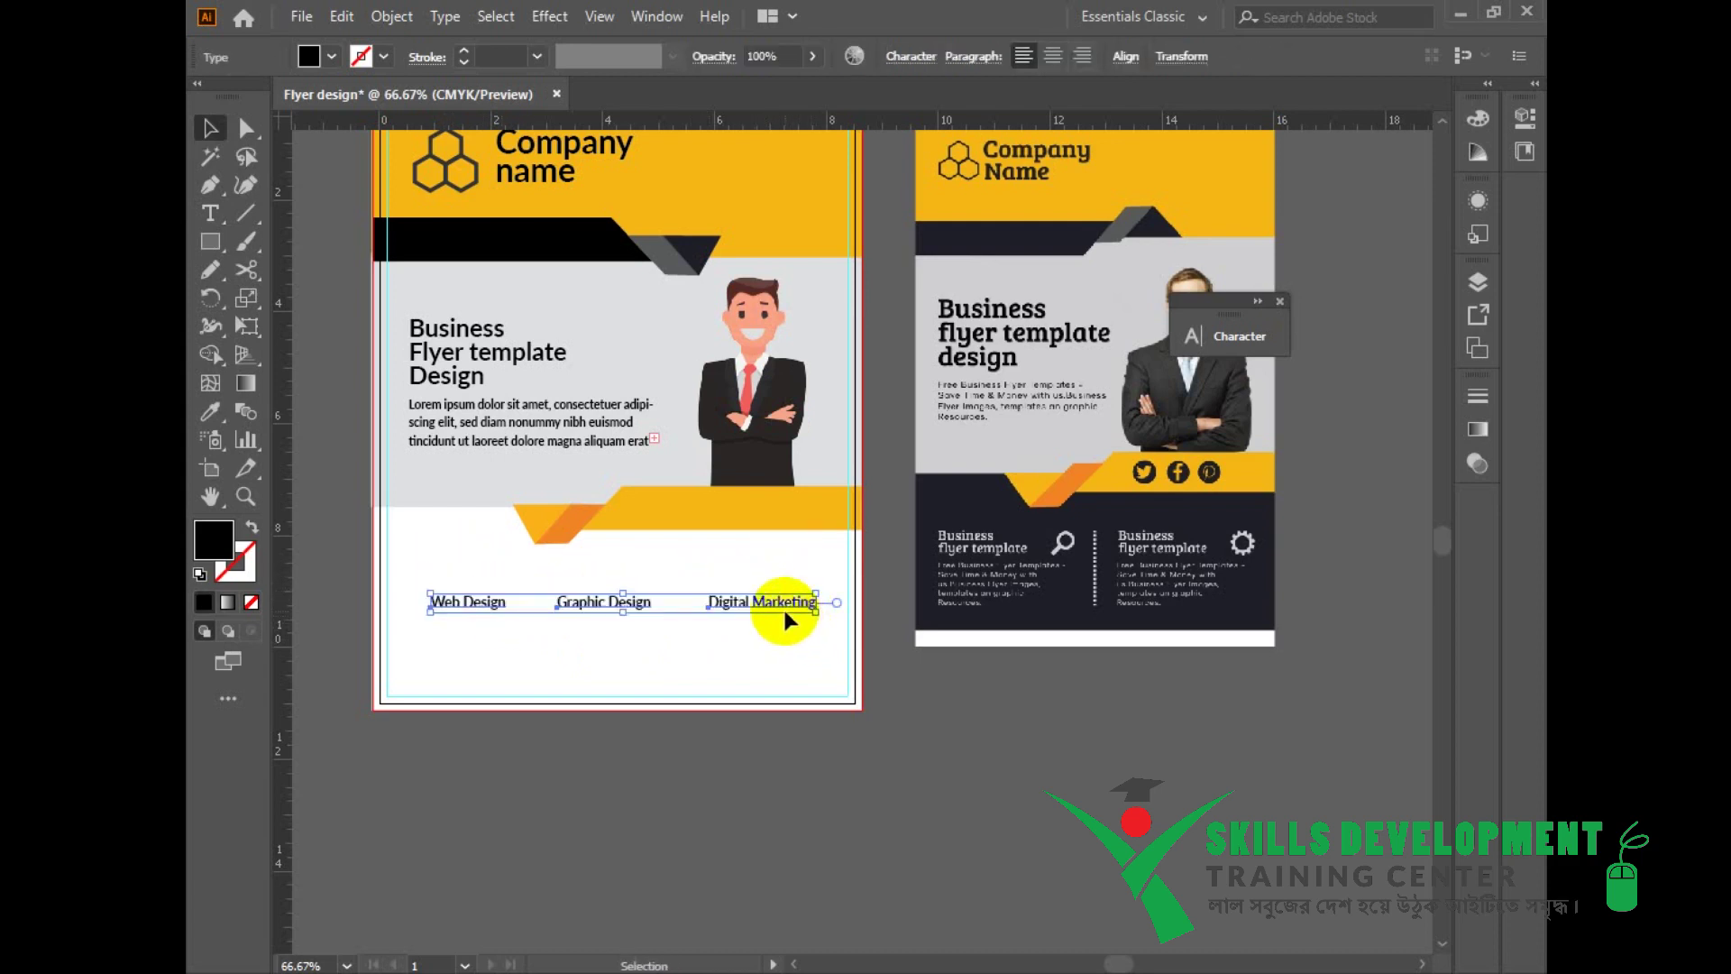
click(534, 238)
click(945, 701)
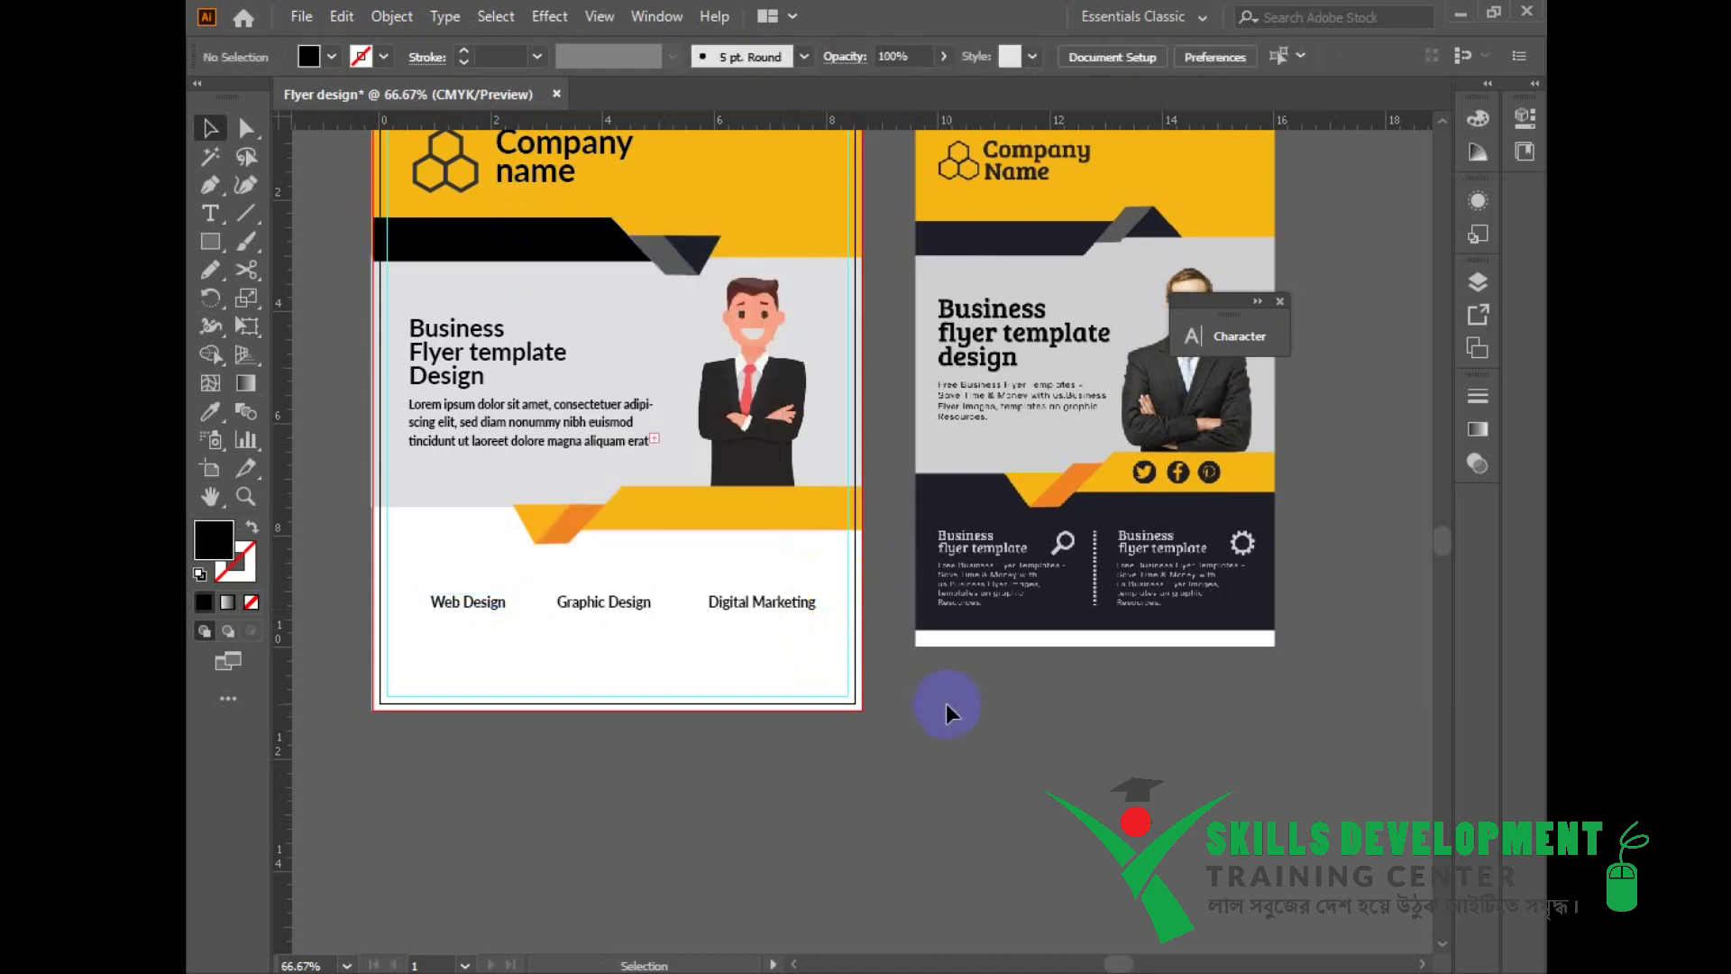
scroll(657, 339, up, 1)
drag(596, 273, 592, 273)
right_click(592, 273)
click(850, 4)
key(ctrl+z)
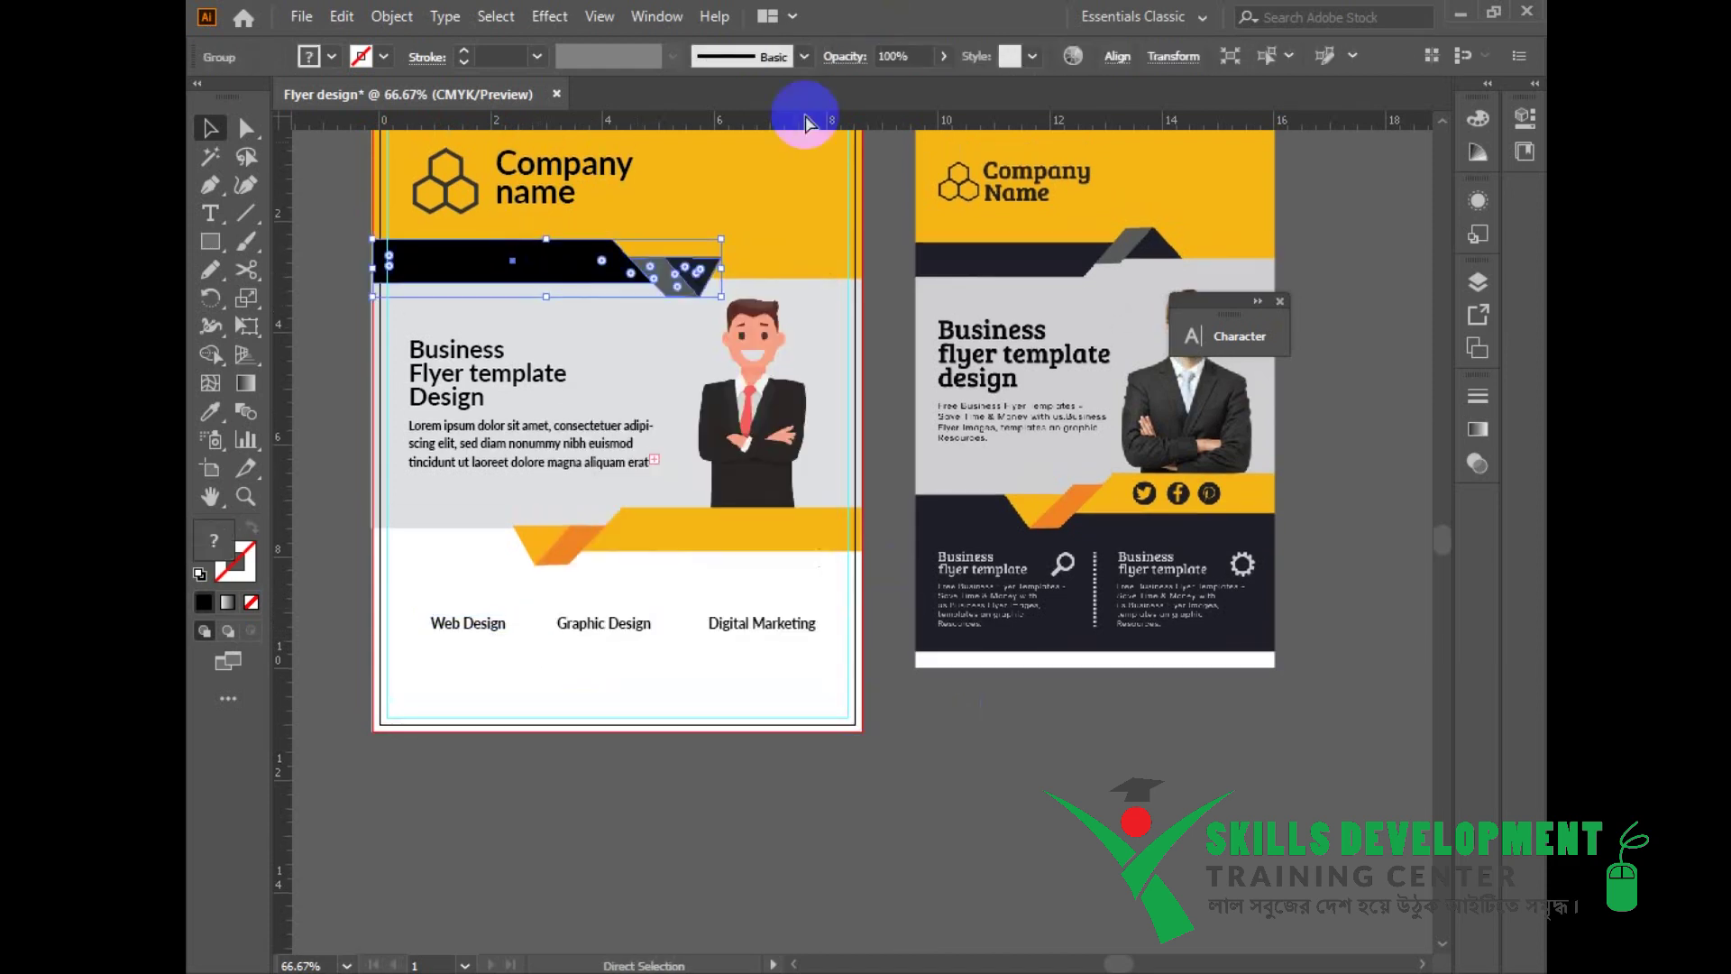
Step: Reflect the header ribbon across the horizontal axis so its folded end points upward like the reference
right_click(619, 264)
mouse_move(803, 537)
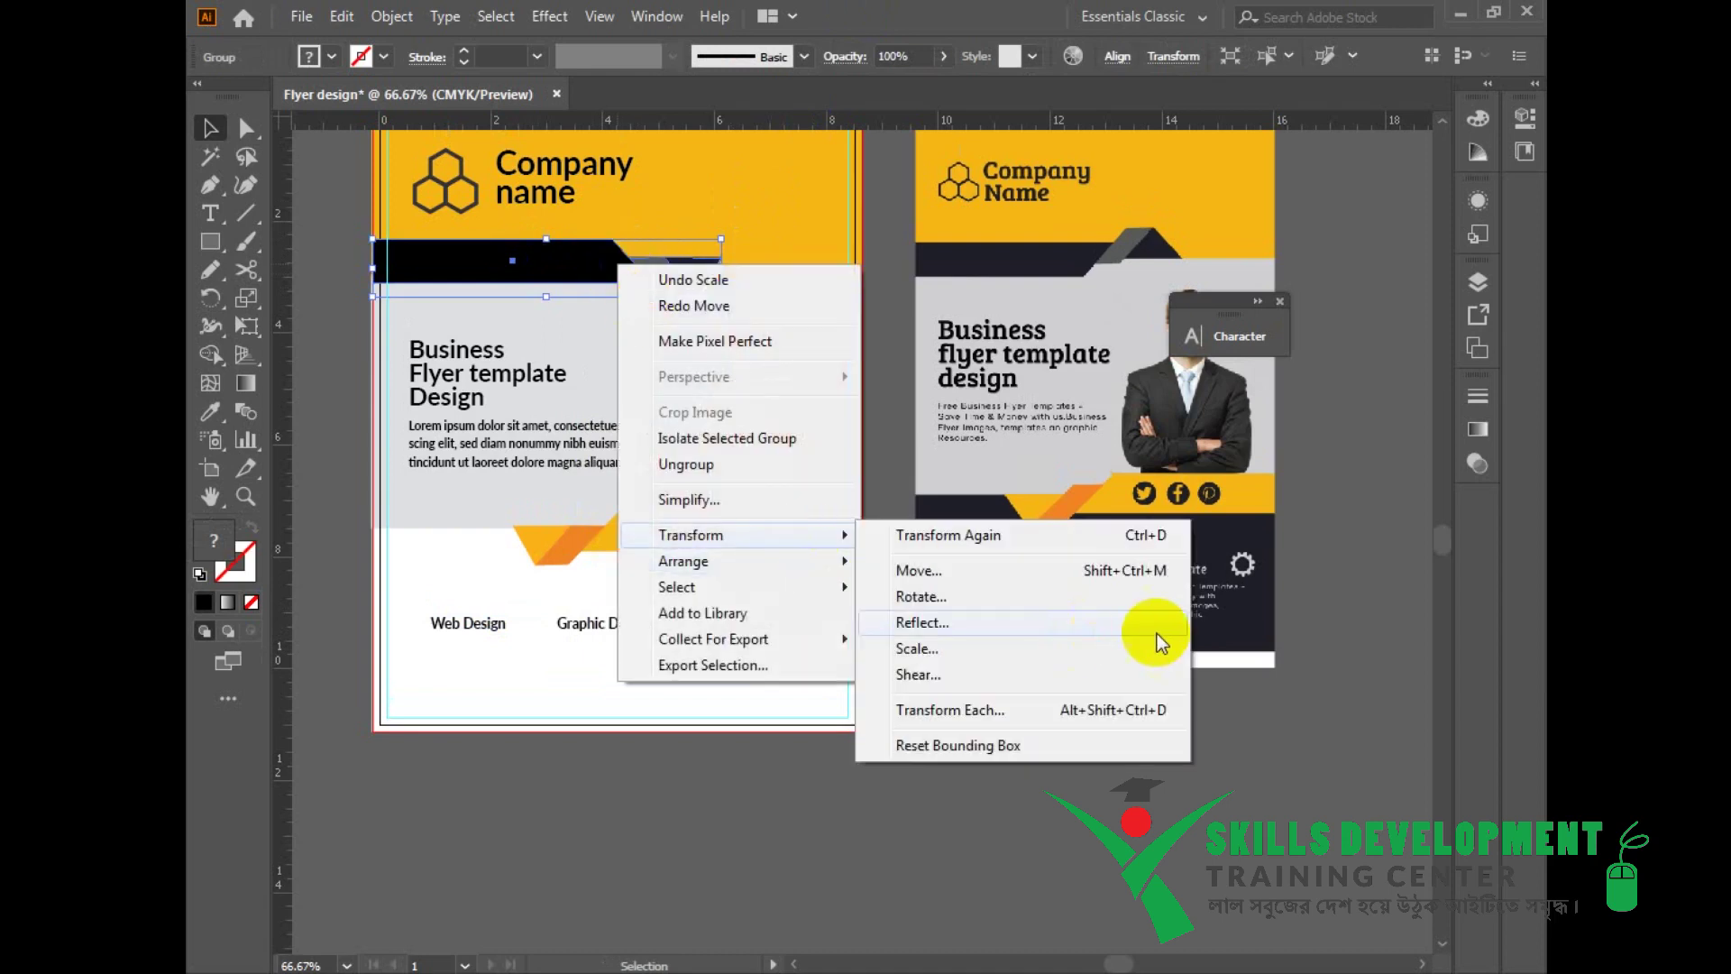
click(1104, 624)
click(1271, 767)
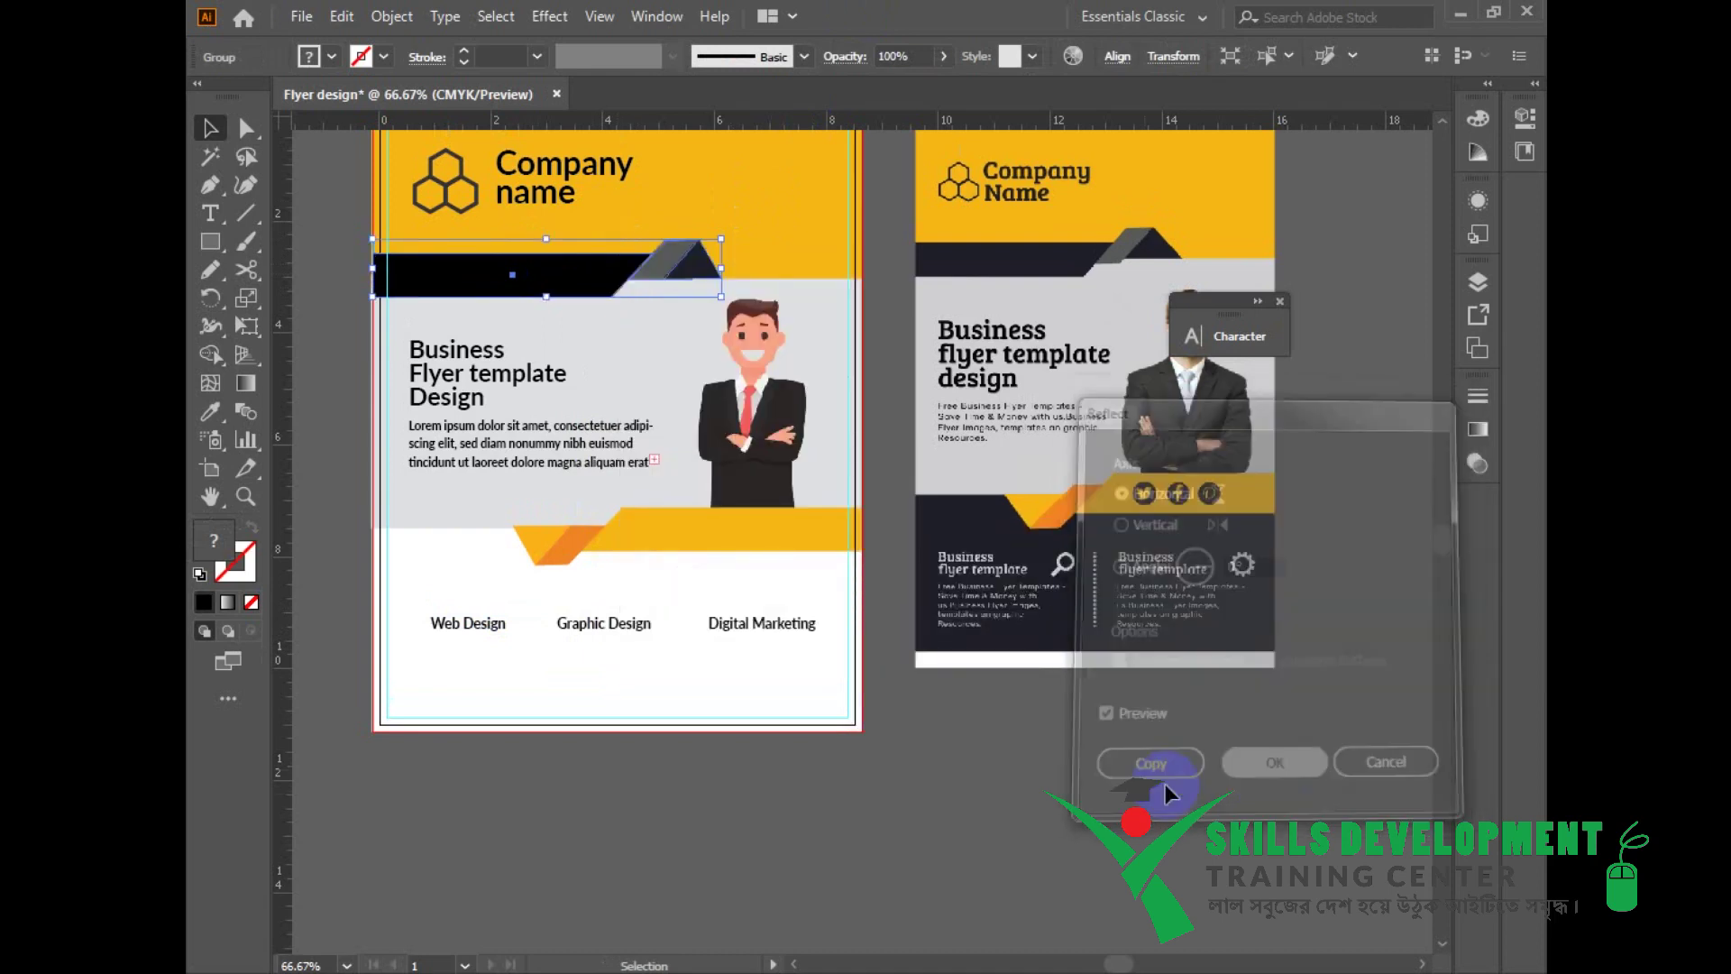
click(1067, 800)
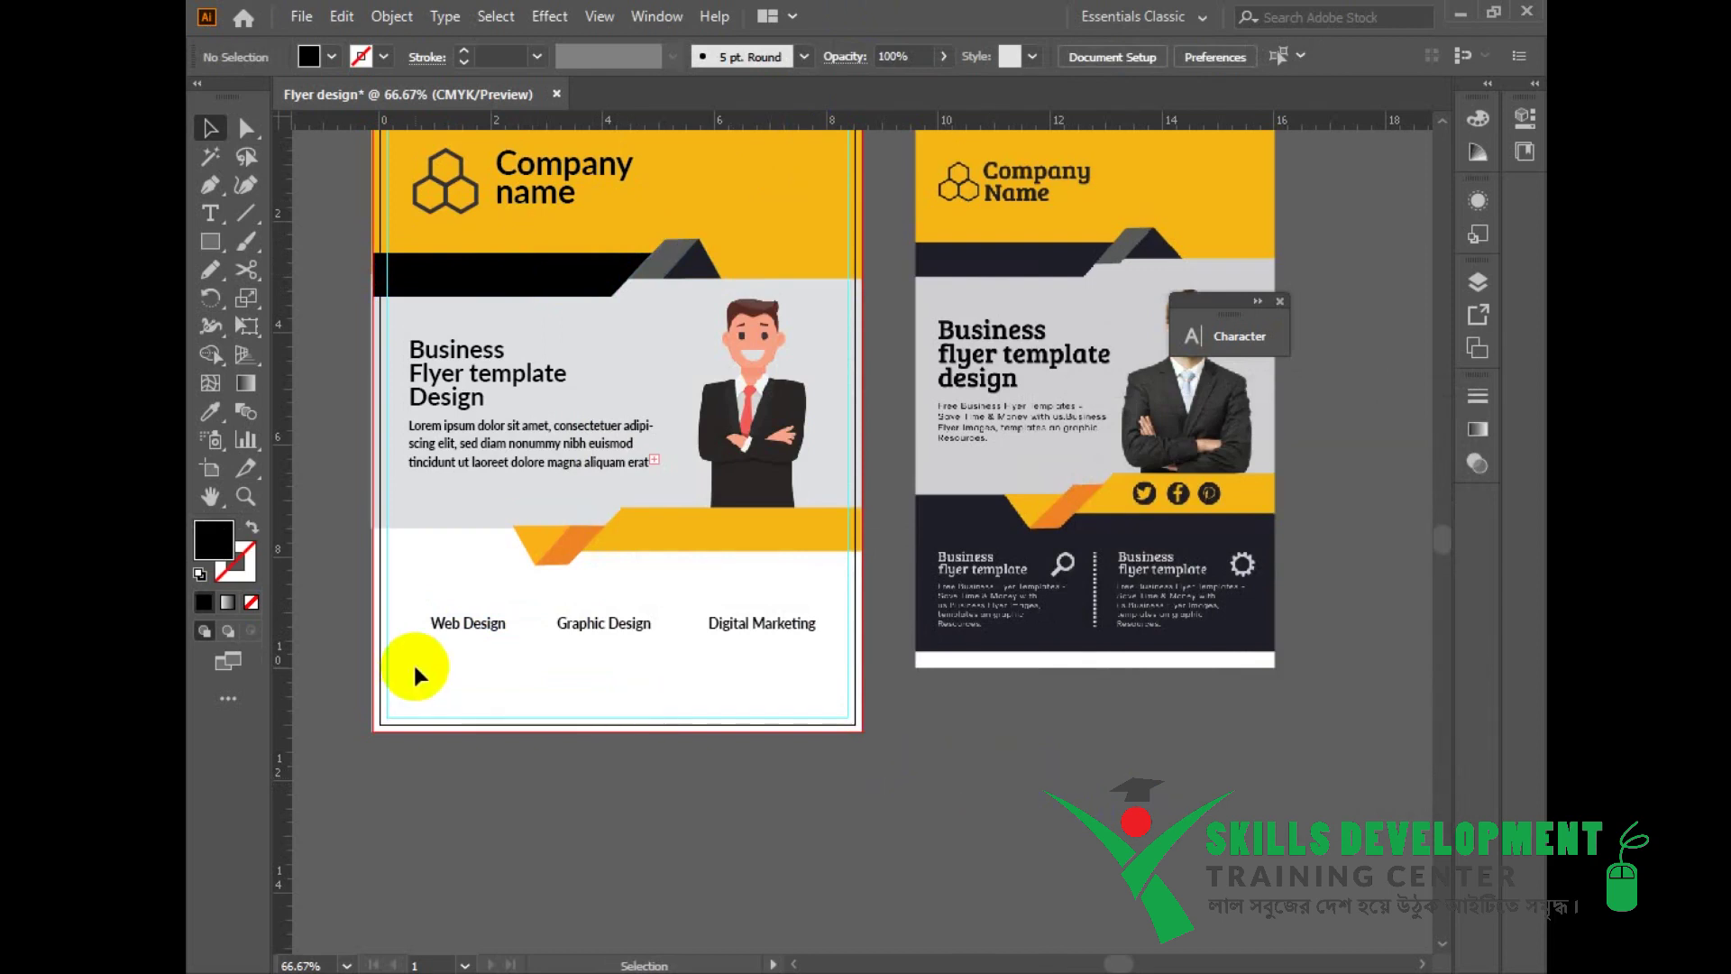
Step: Add a small Lorem ipsum paragraph under Web Design and duplicate it under Graphic Design and Digital Marketing
click(217, 213)
drag(431, 650, 606, 667)
click(210, 128)
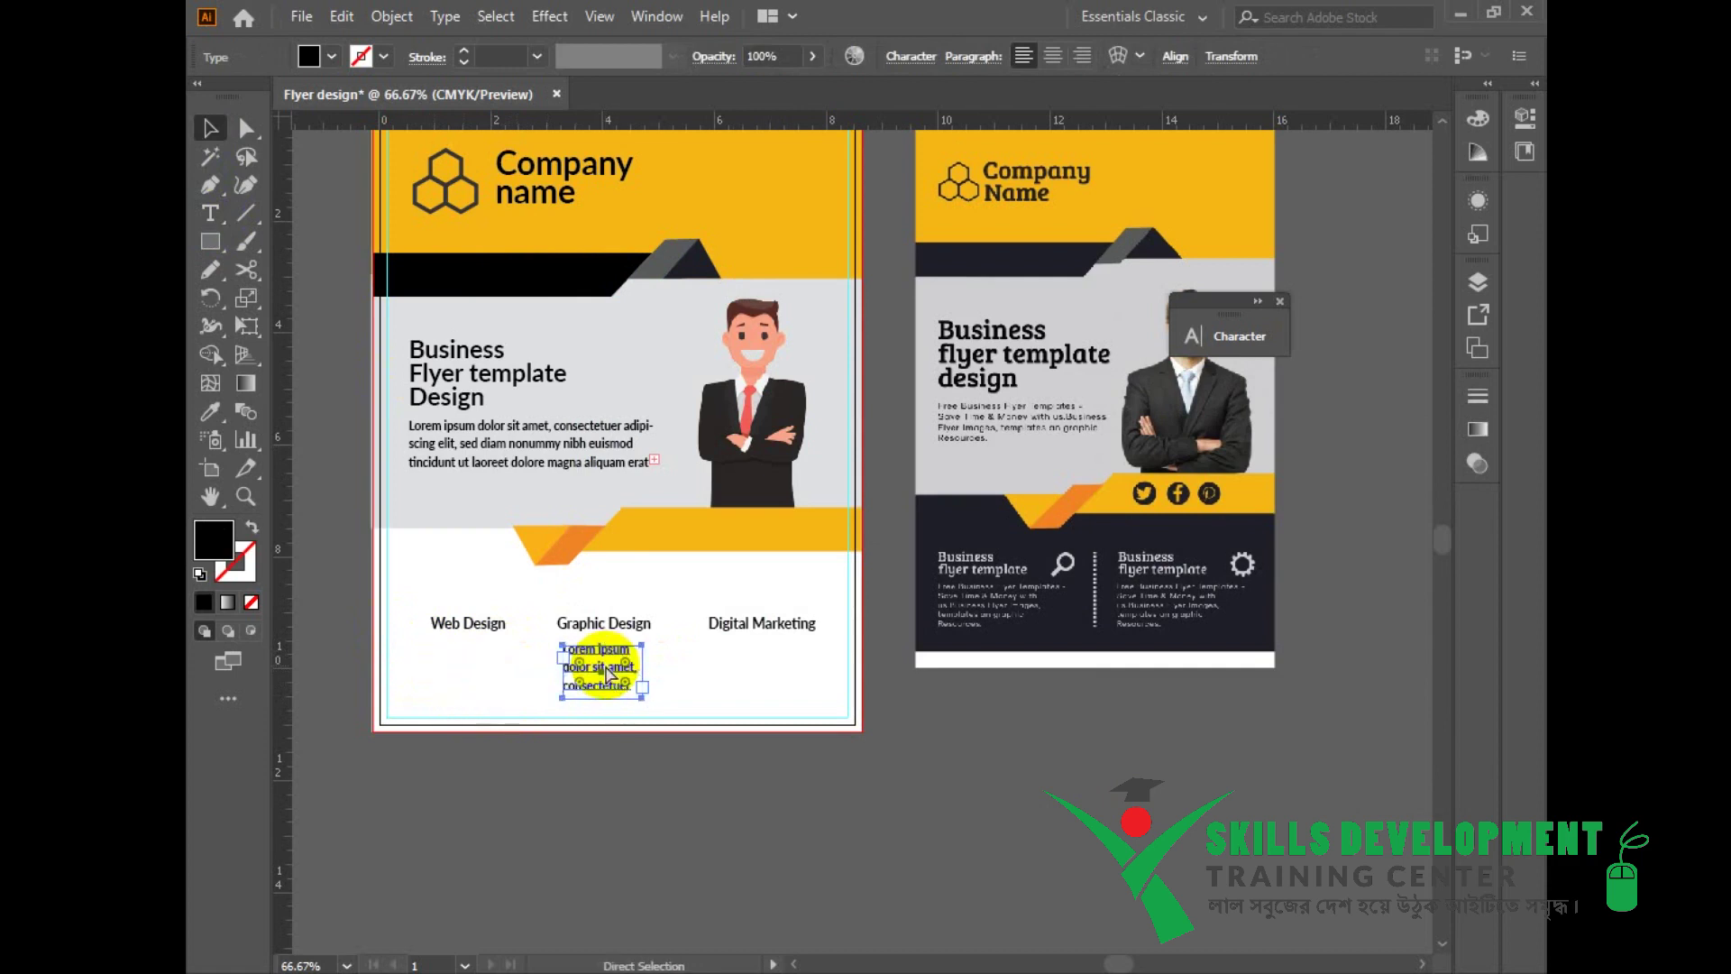
key(ctrl+z)
drag(485, 677, 750, 681)
Step: Try to center the Digital Marketing heading and its paragraph horizontally
shift+click(783, 626)
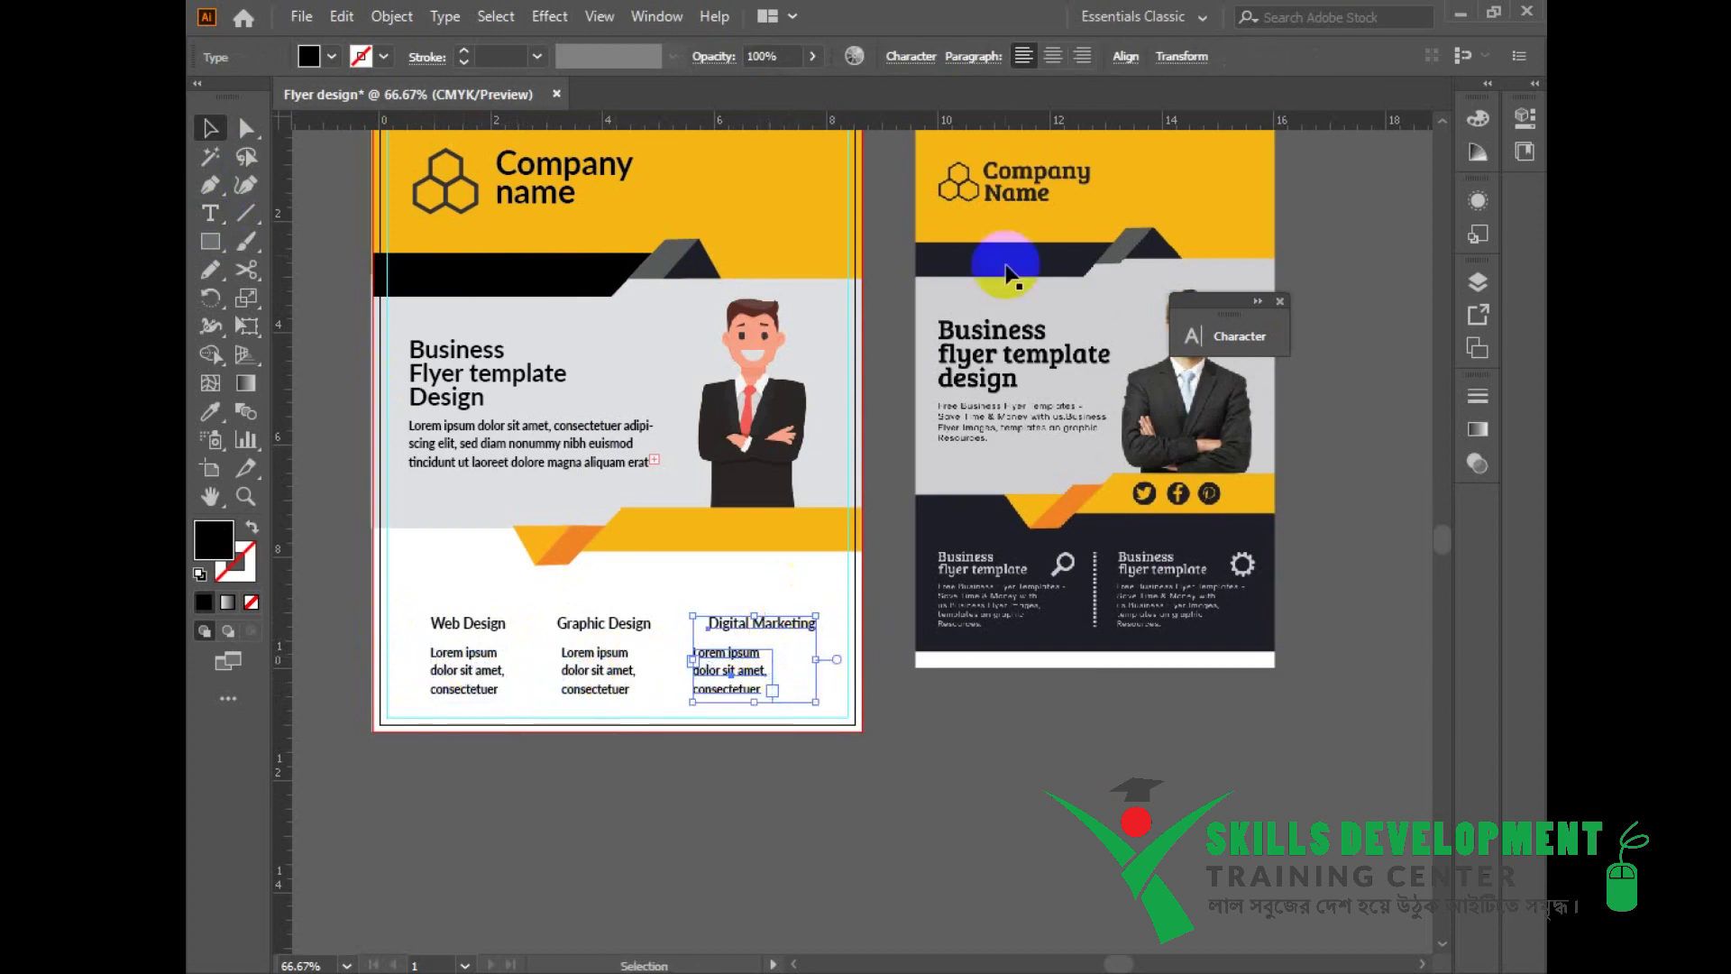
click(1127, 58)
click(929, 123)
click(610, 696)
key(ctrl+z)
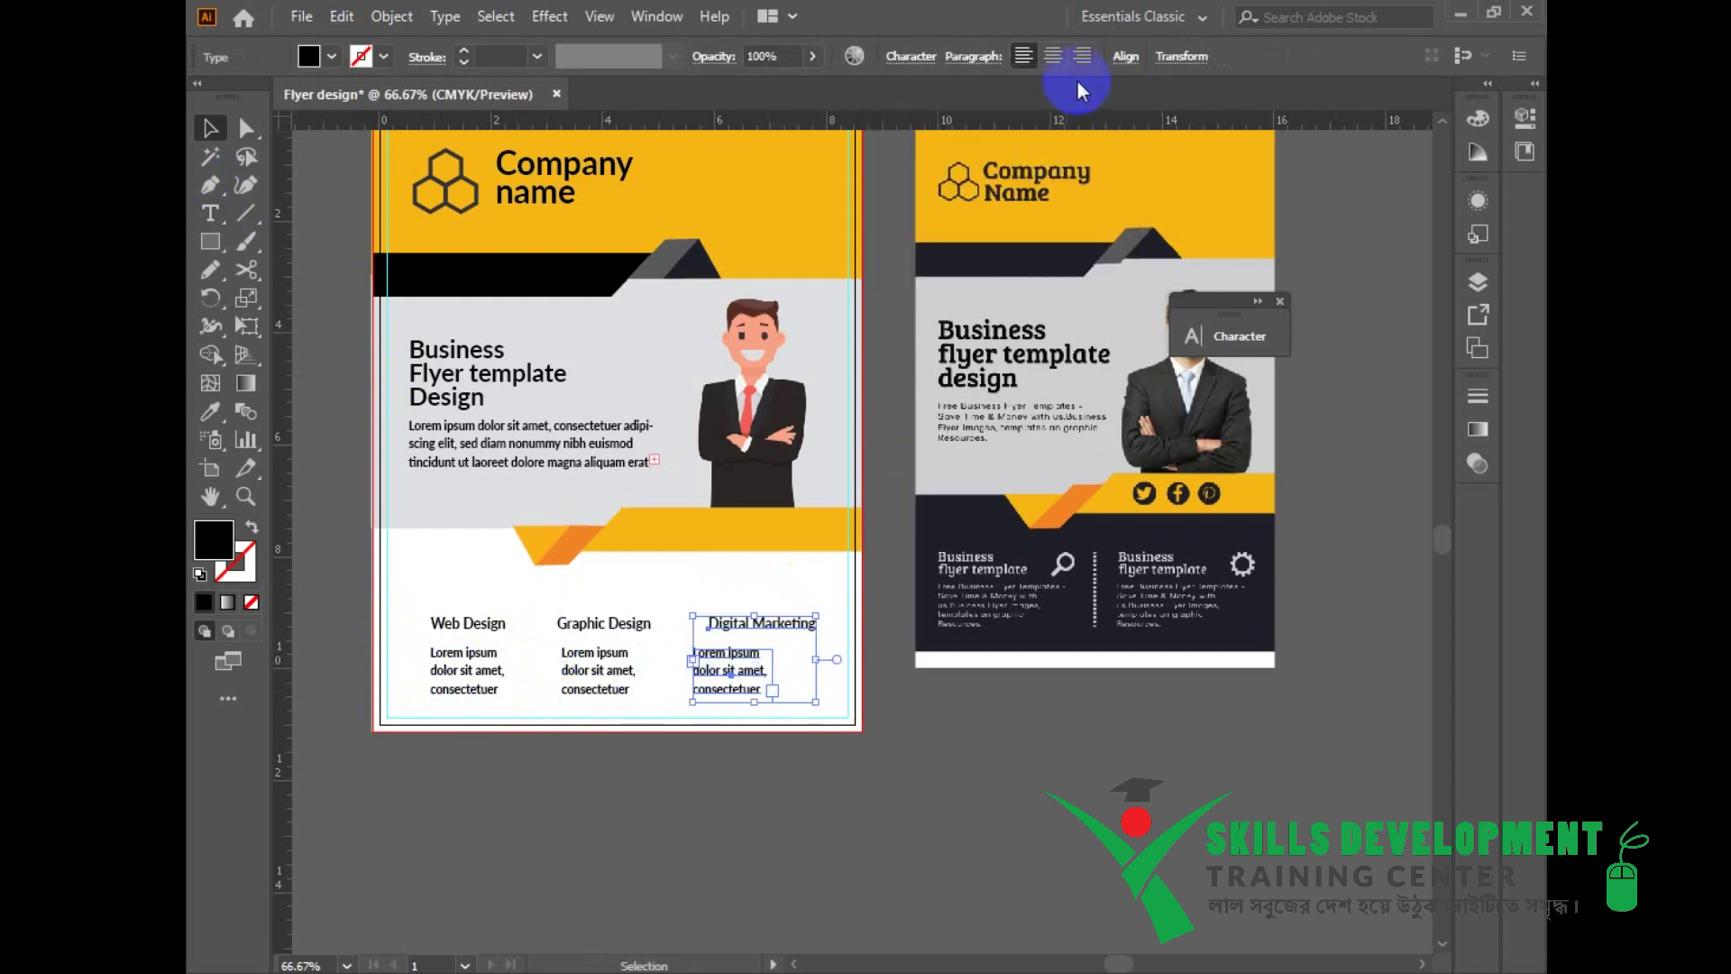
Step: Center the Digital Marketing heading and its paragraph on each other, aligned to the selection, and move the pair slightly right
click(1125, 56)
click(1108, 263)
click(1100, 290)
click(928, 123)
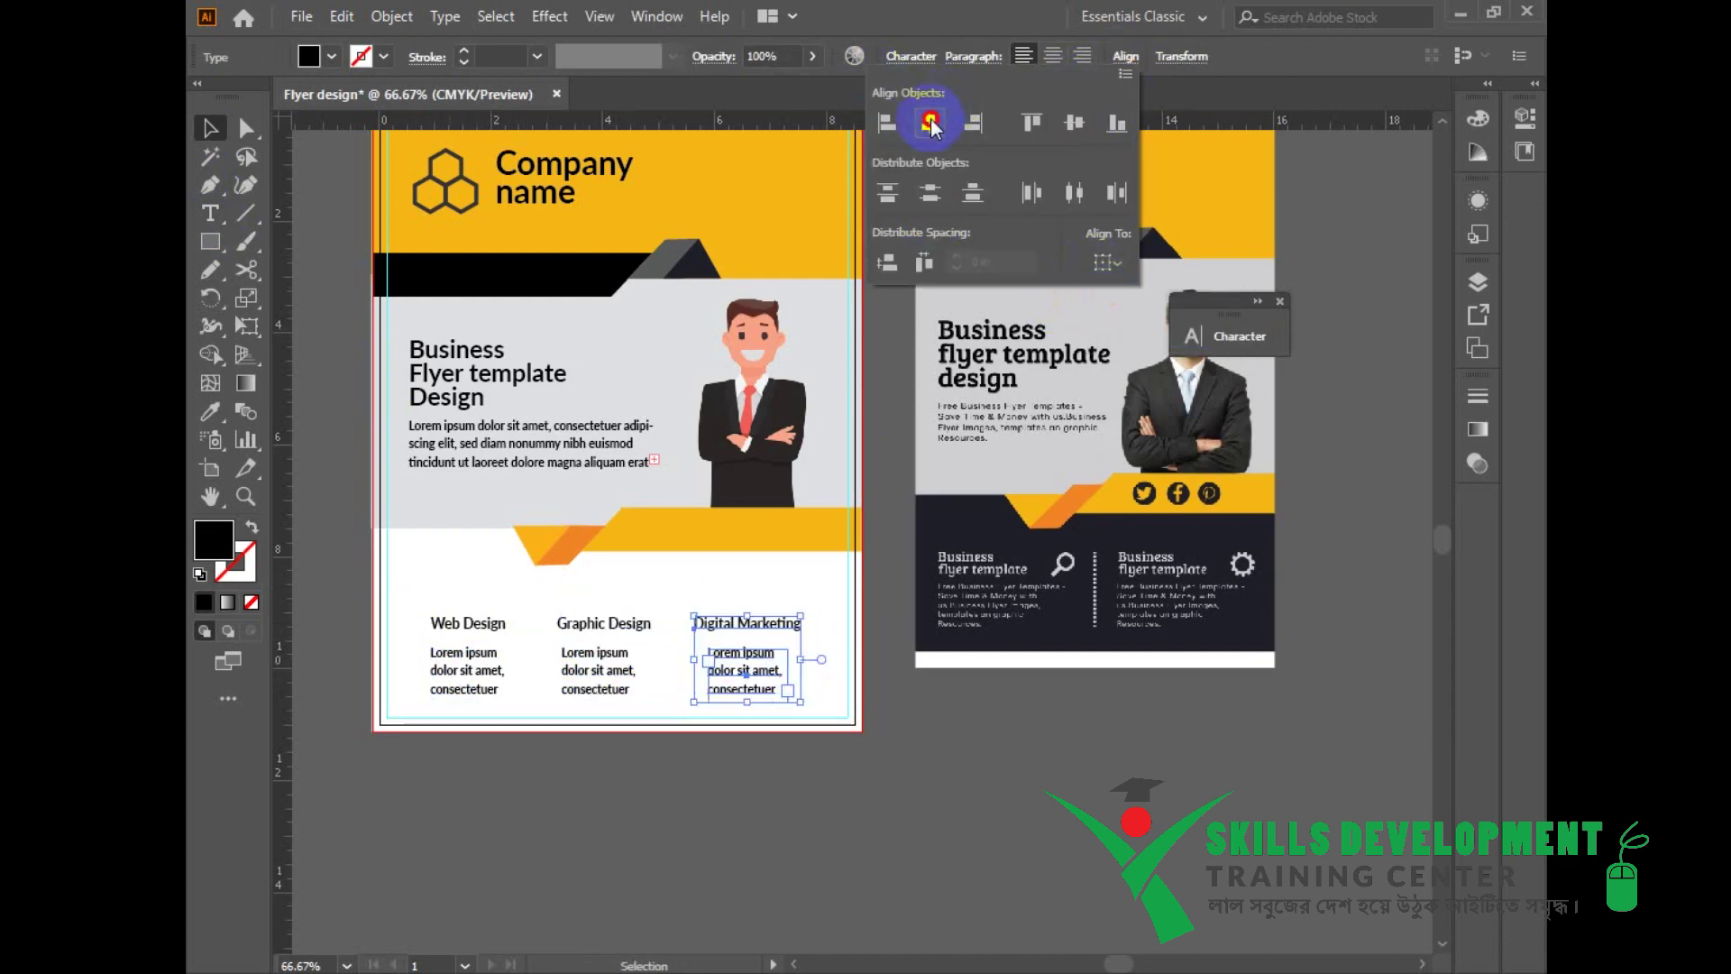
click(772, 663)
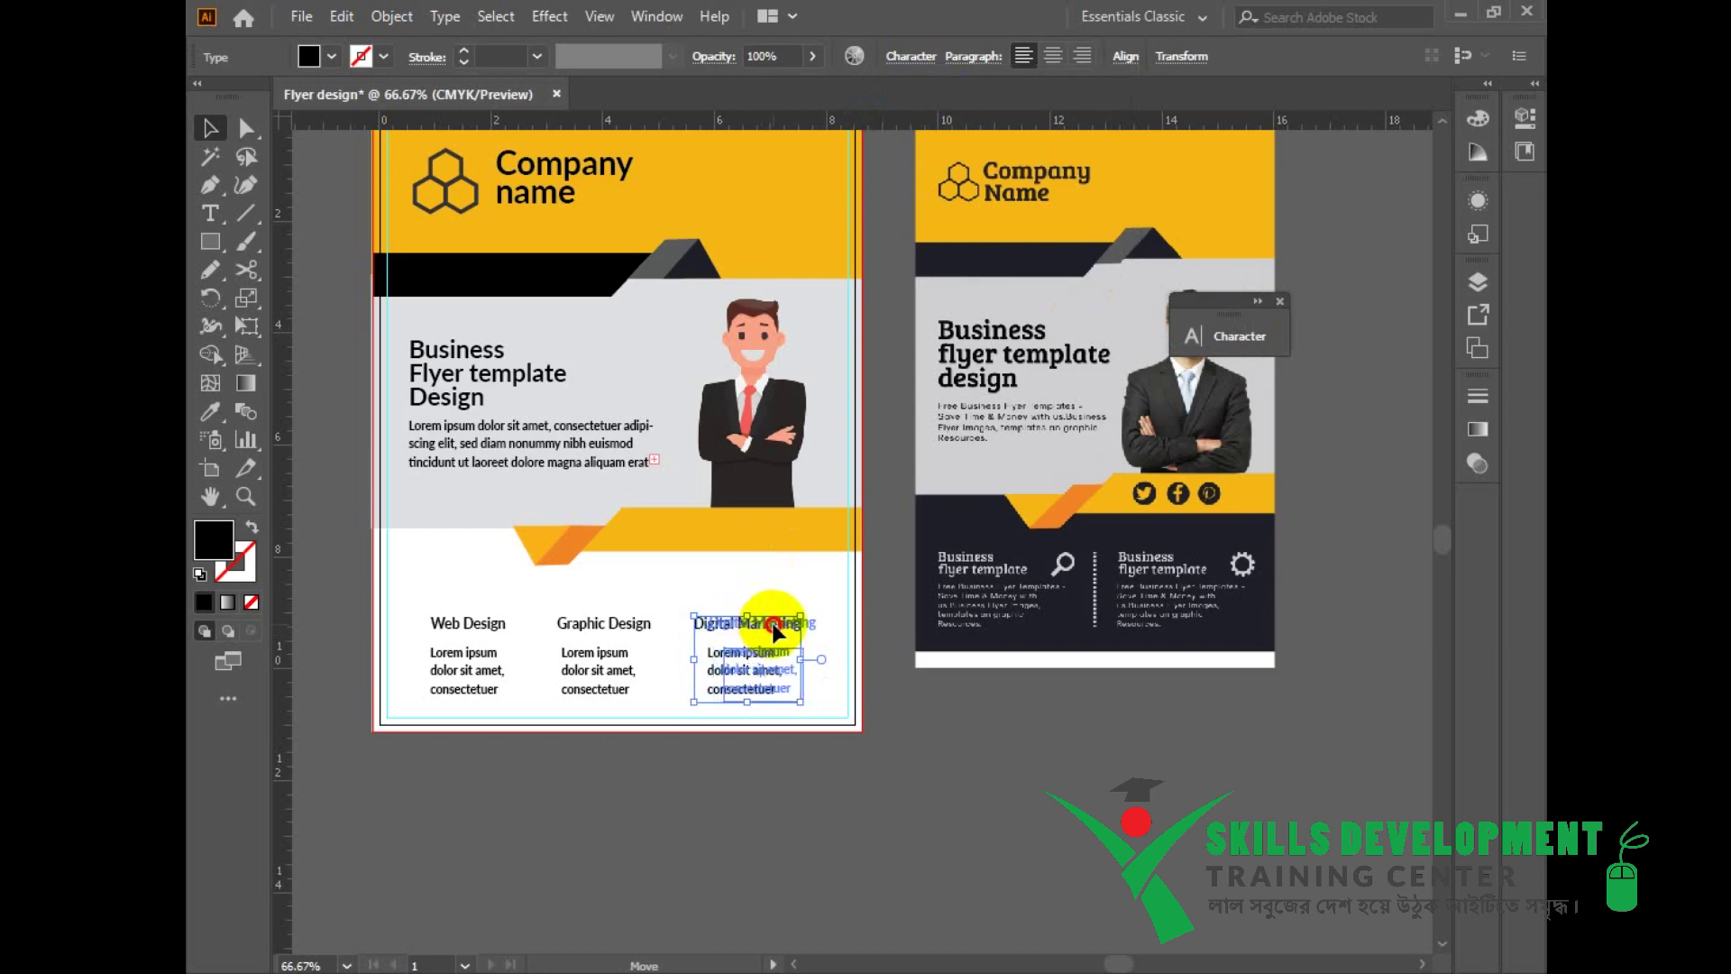
drag(773, 631, 794, 631)
Step: Center the Graphic Design and Web Design headings horizontally with the paragraphs beneath them
click(619, 685)
click(1125, 56)
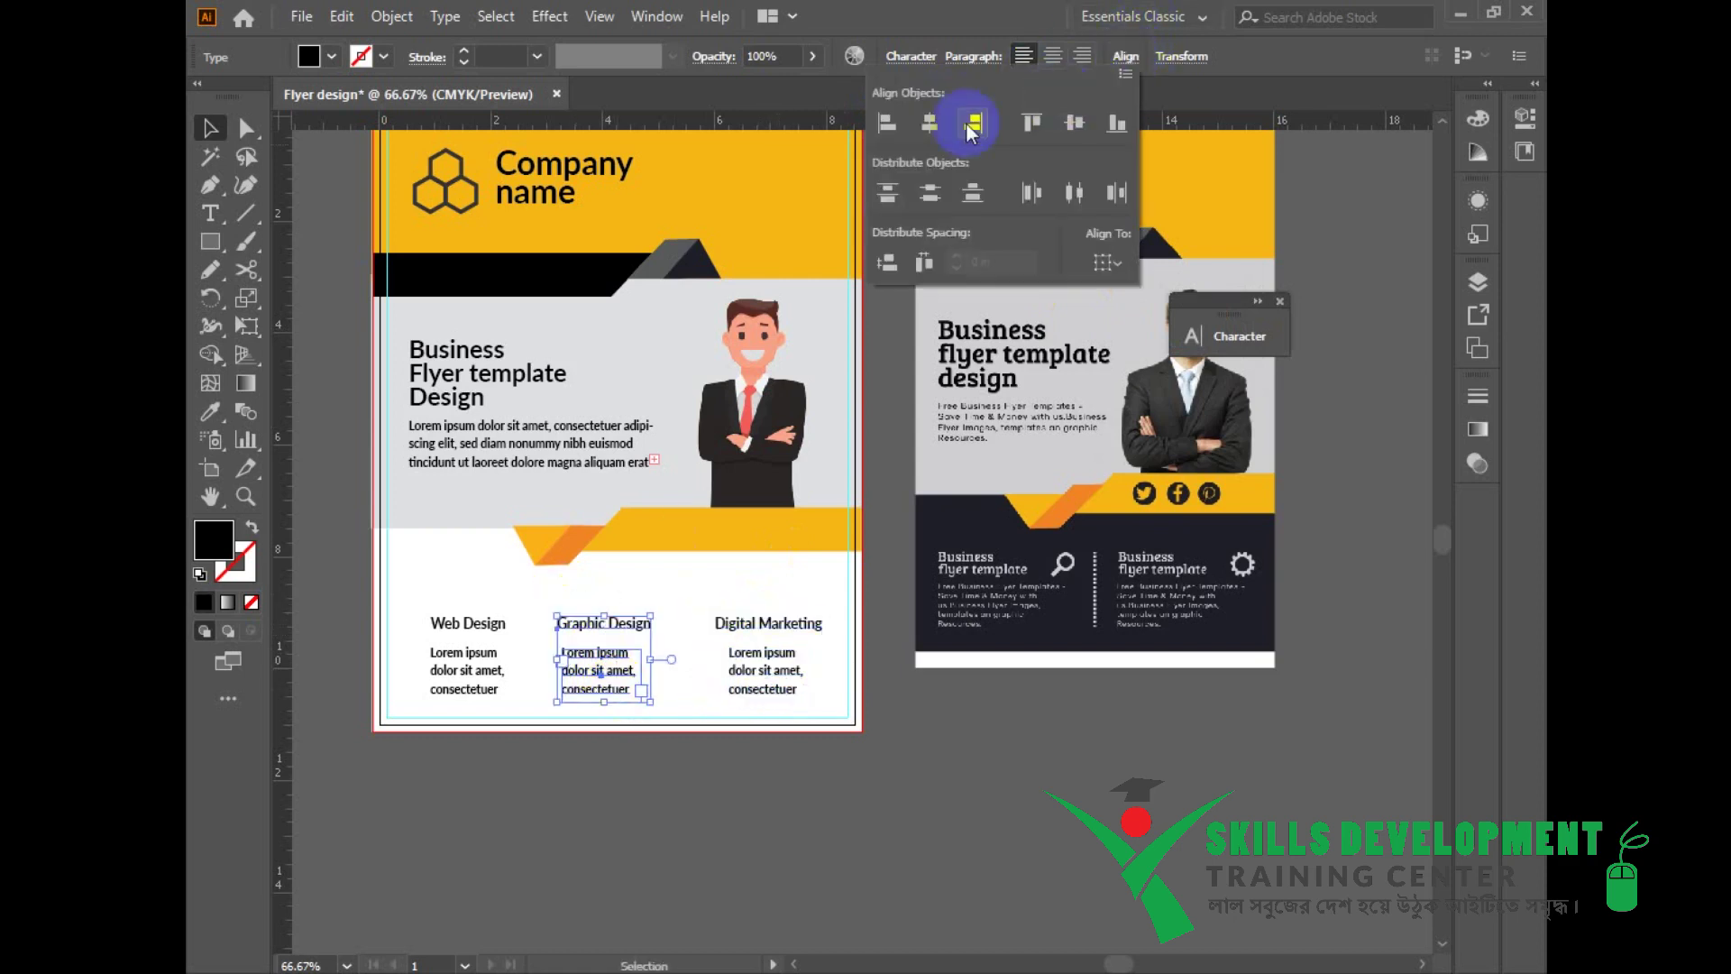
click(545, 578)
click(464, 690)
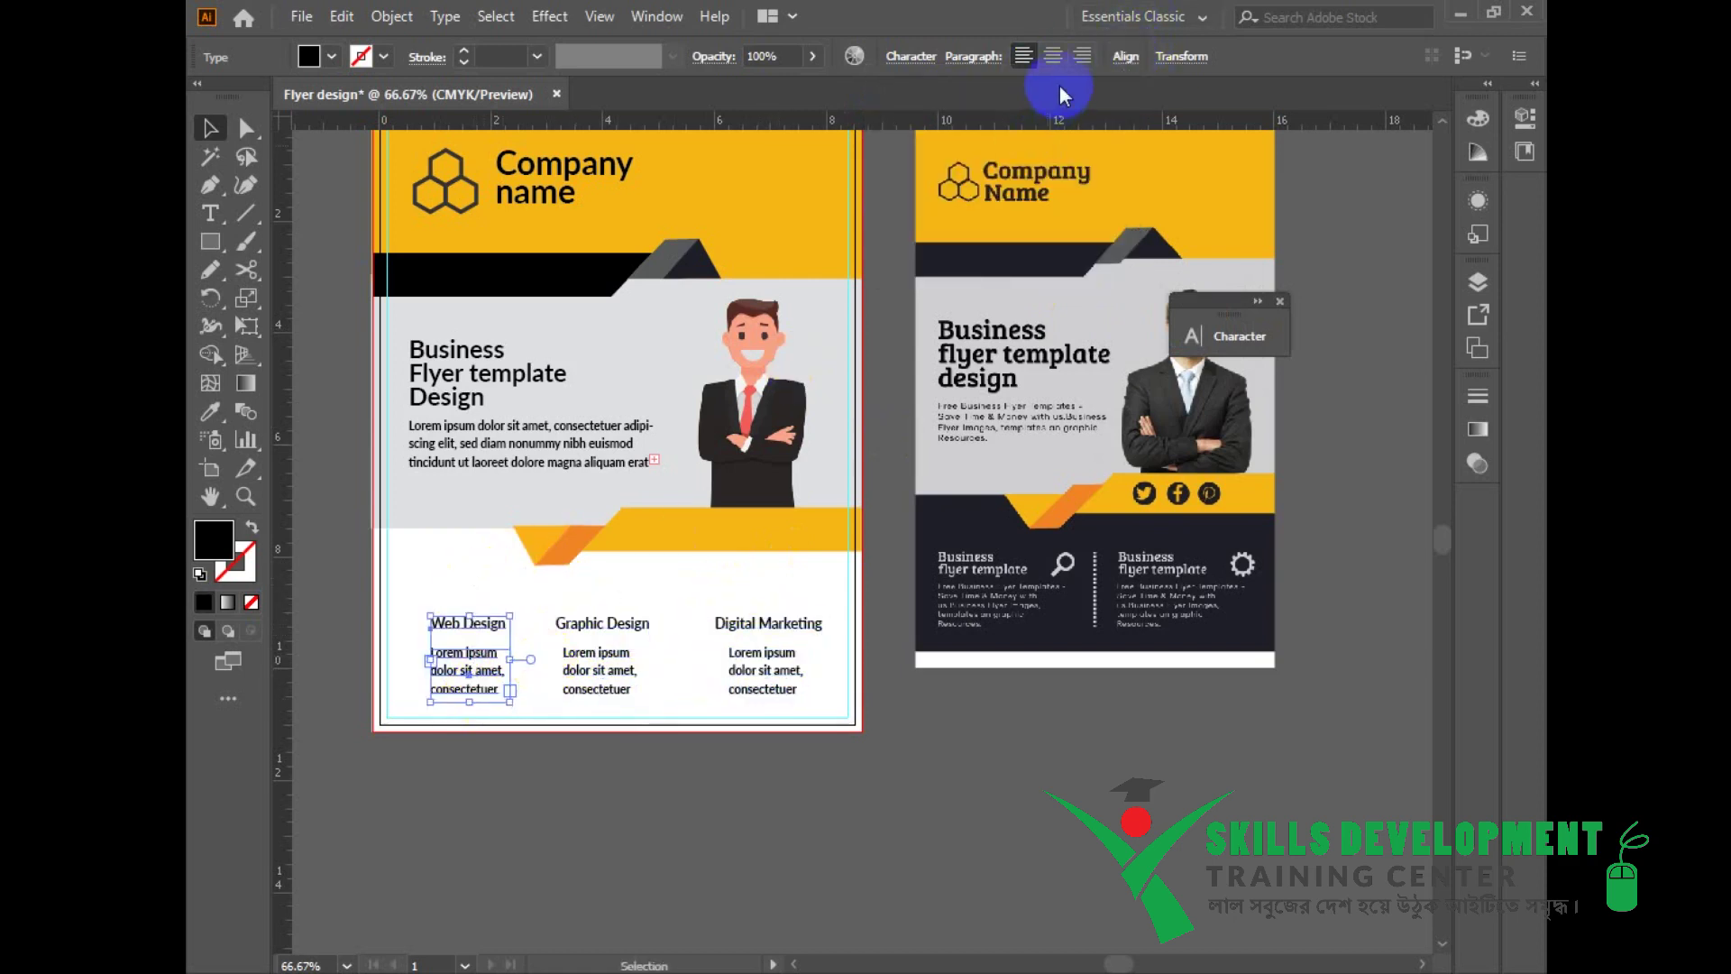
click(1125, 55)
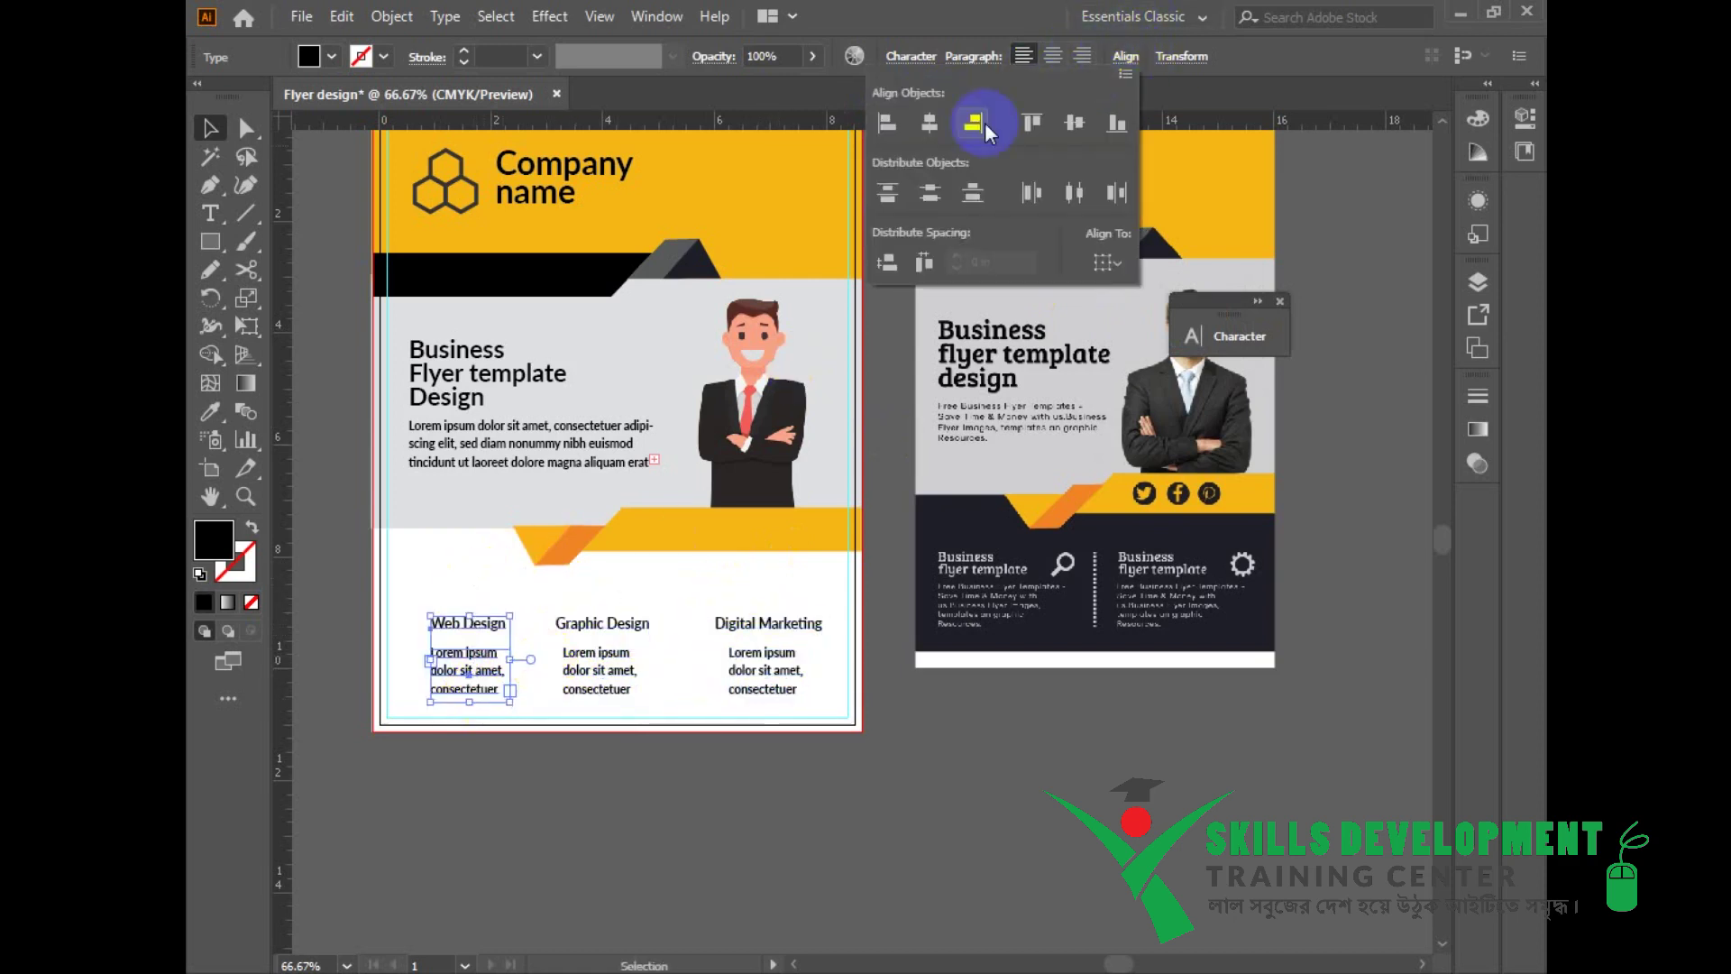
click(646, 786)
Step: Nudge the three Lorem ipsum paragraphs up together, closer to their headings
click(469, 676)
drag(764, 697, 445, 673)
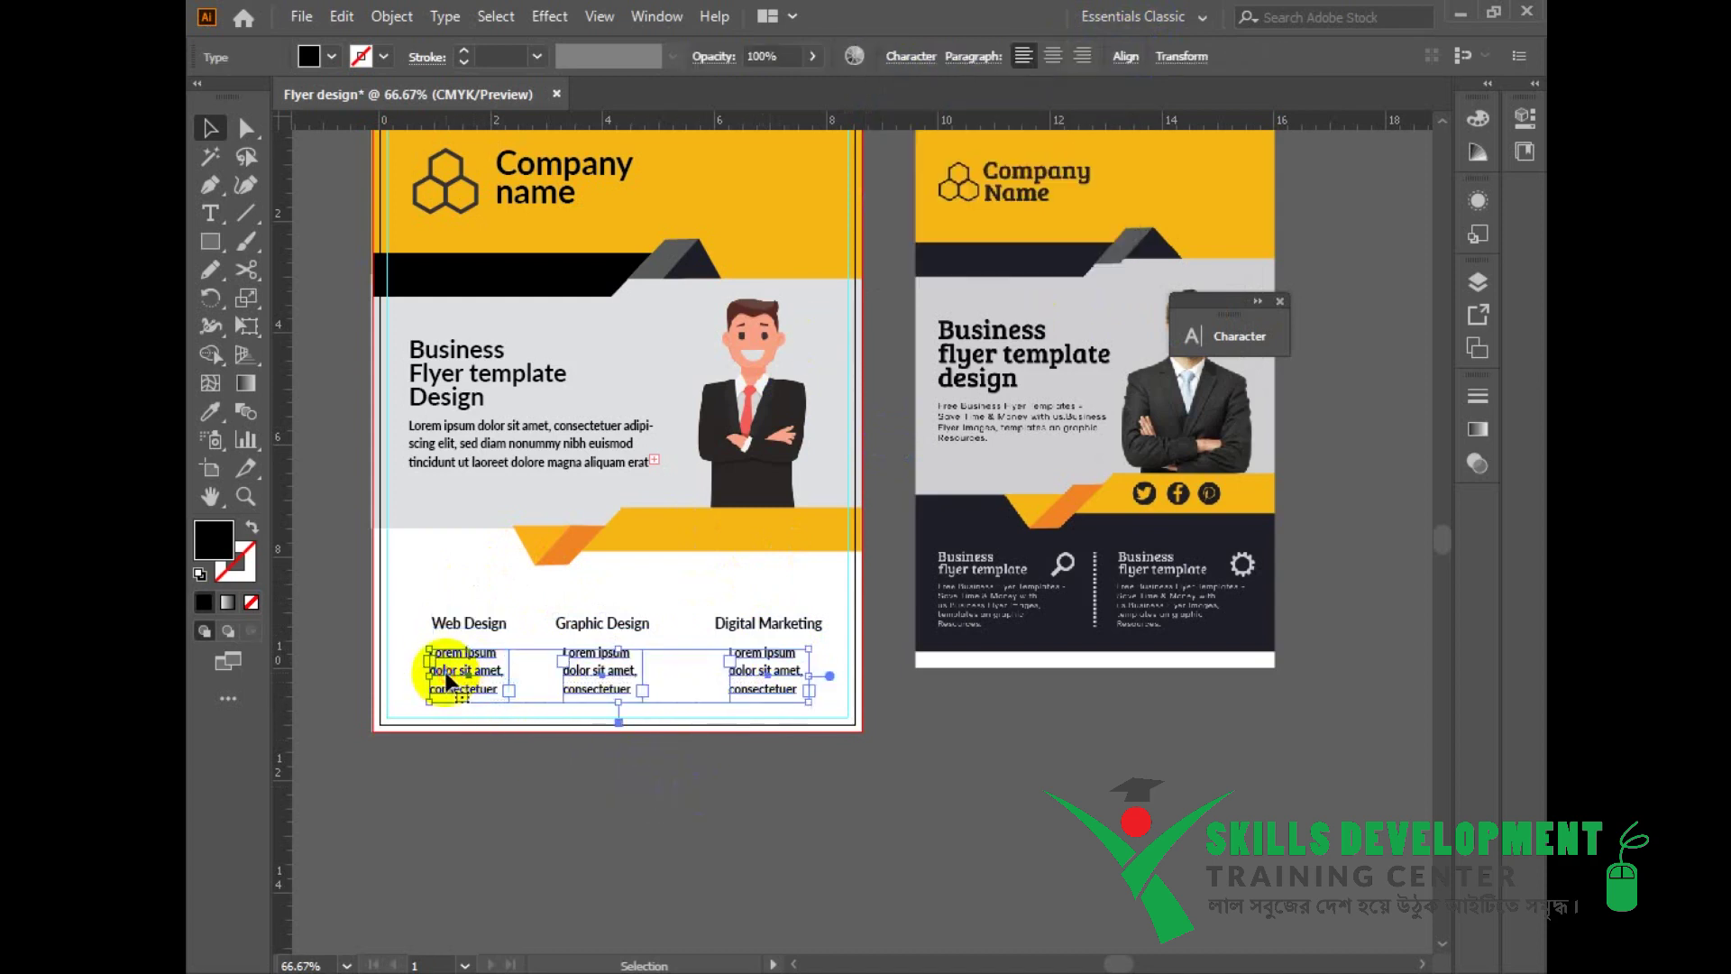
key(Up)
key(Up)
key(Up)
key(Up)
key(Up)
key(Up)
key(Up)
key(Up)
key(Up)
key(Up)
key(Up)
key(Up)
key(Up)
key(Up)
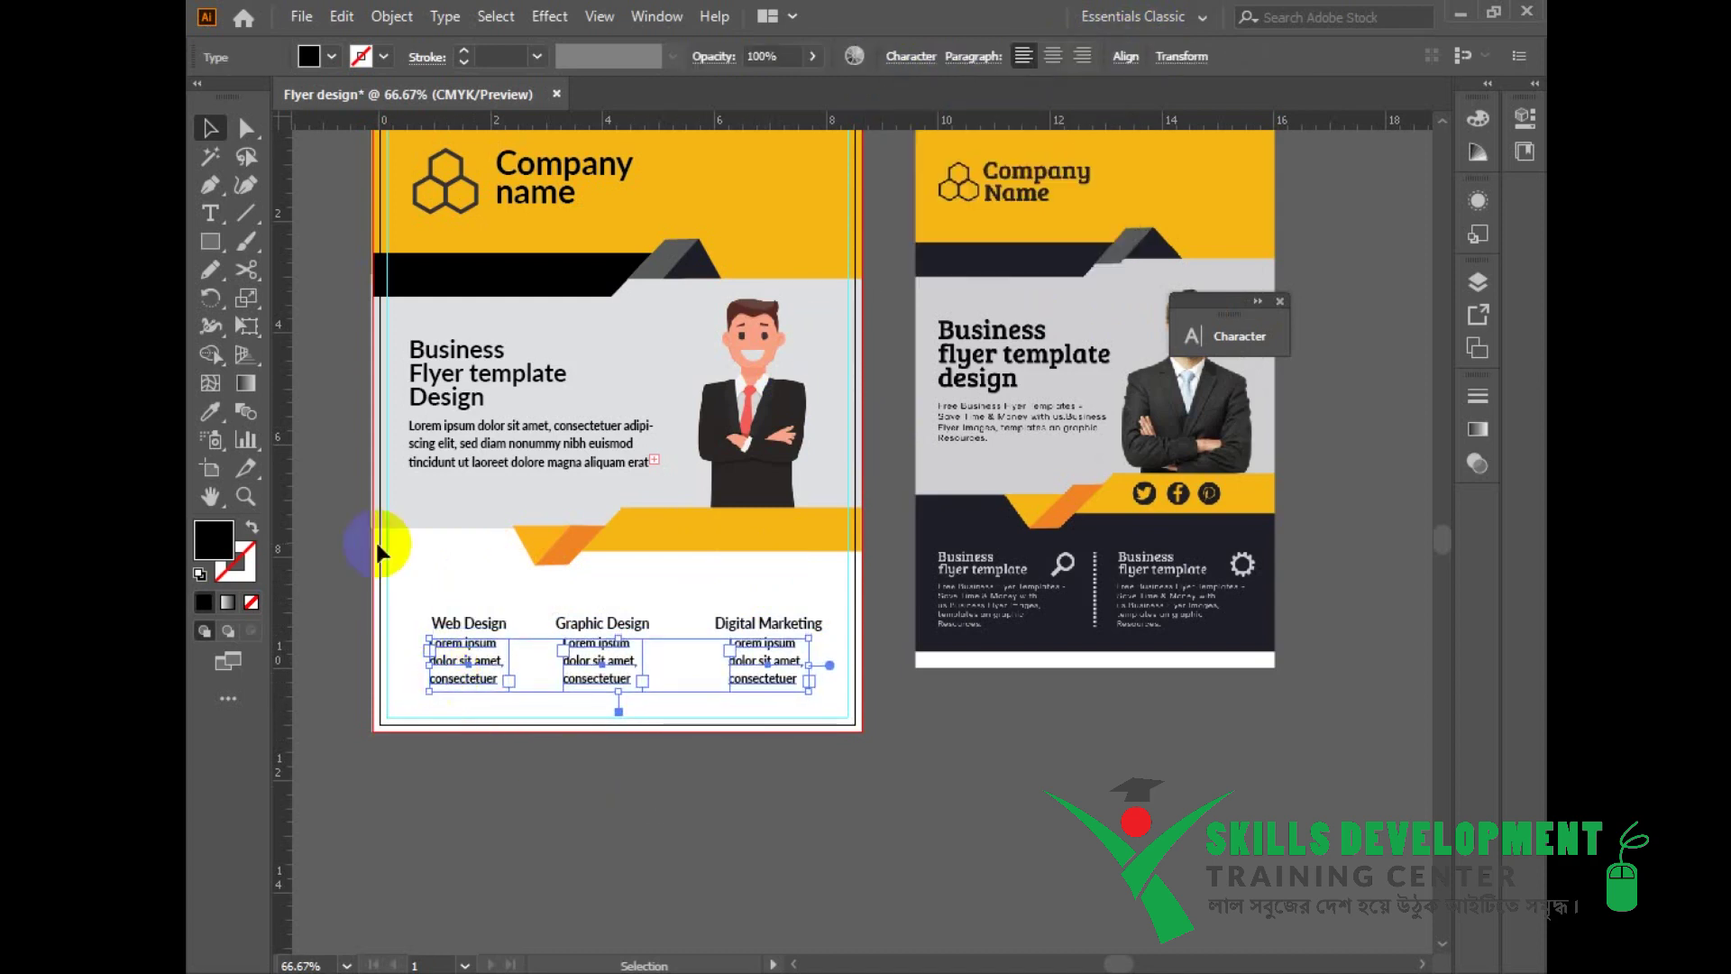
click(424, 613)
Step: Move the three service columns up toward the lower ribbon and group the Graphic Design heading with its paragraph
click(481, 660)
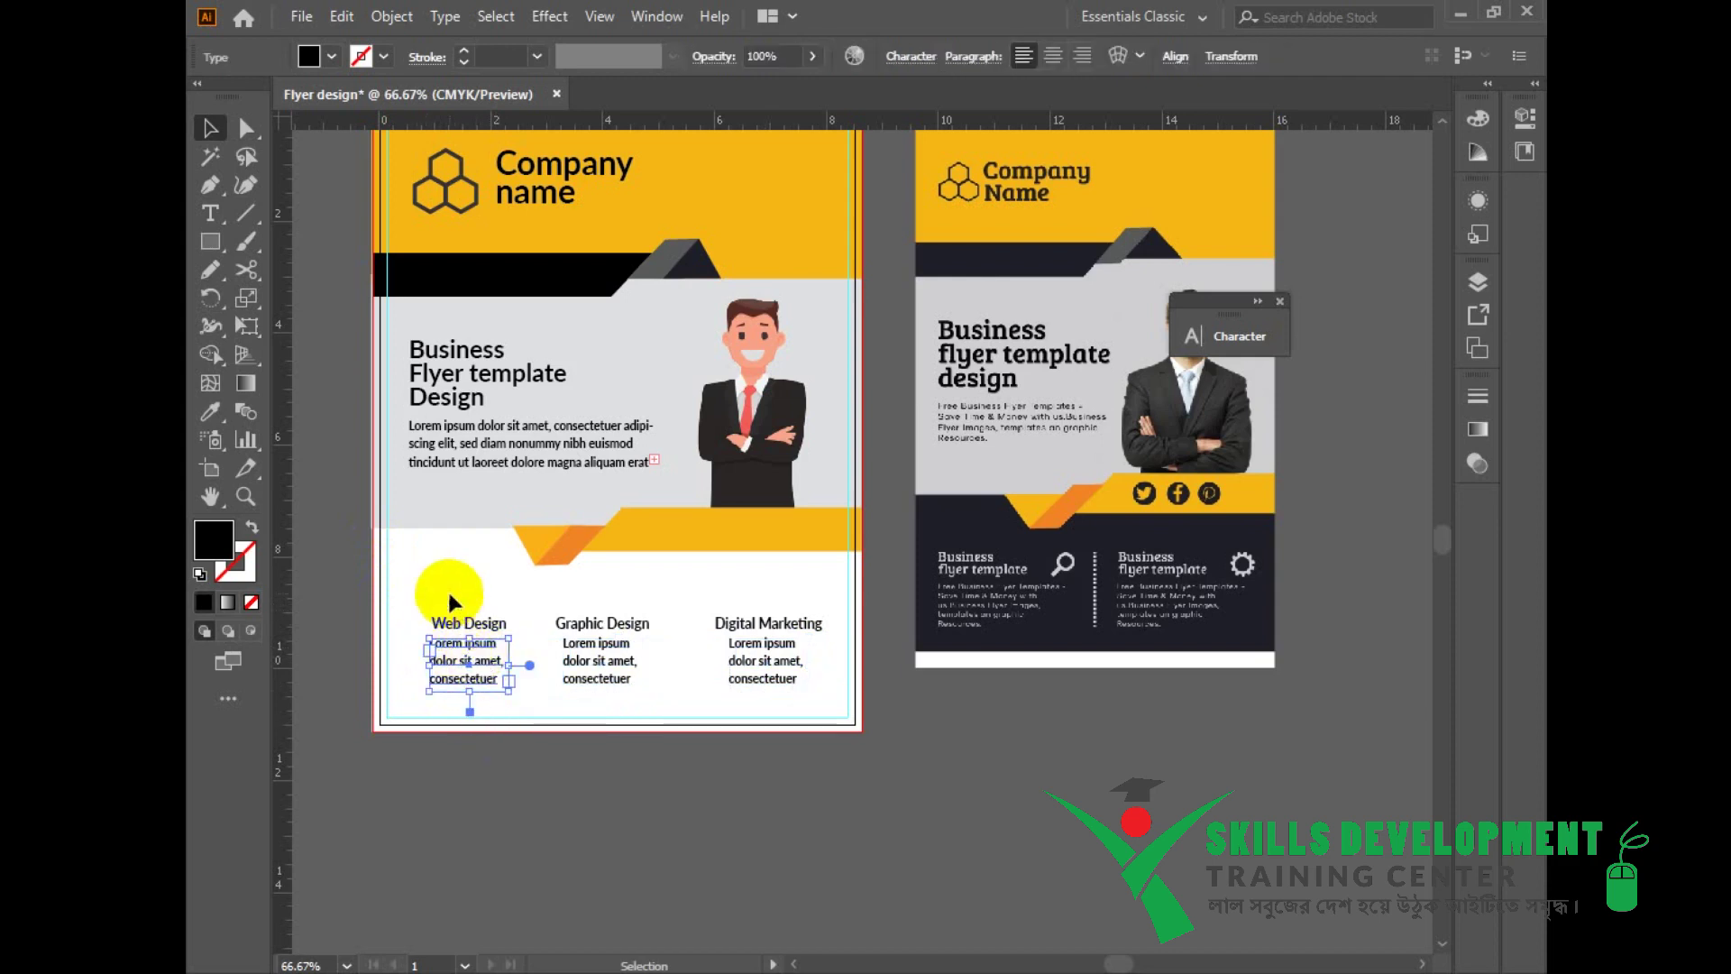
click(718, 773)
drag(718, 775, 718, 770)
drag(419, 588, 783, 628)
drag(631, 702, 606, 590)
key(ctrl+g)
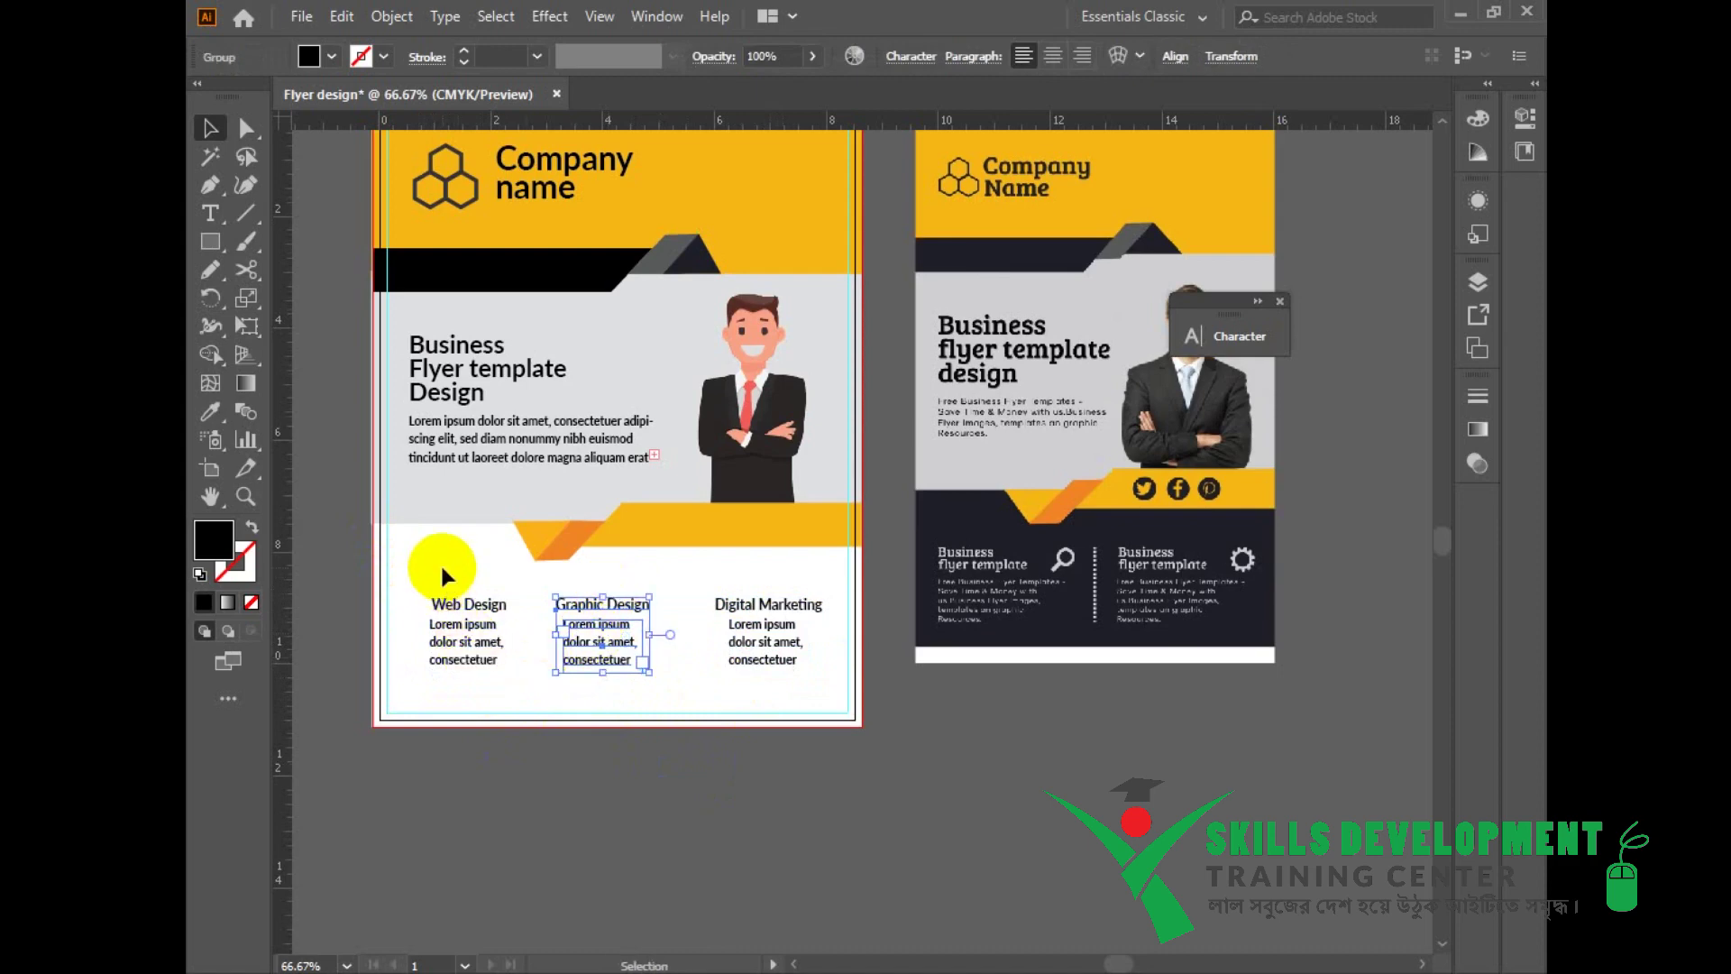
click(440, 577)
click(471, 604)
double_click(613, 616)
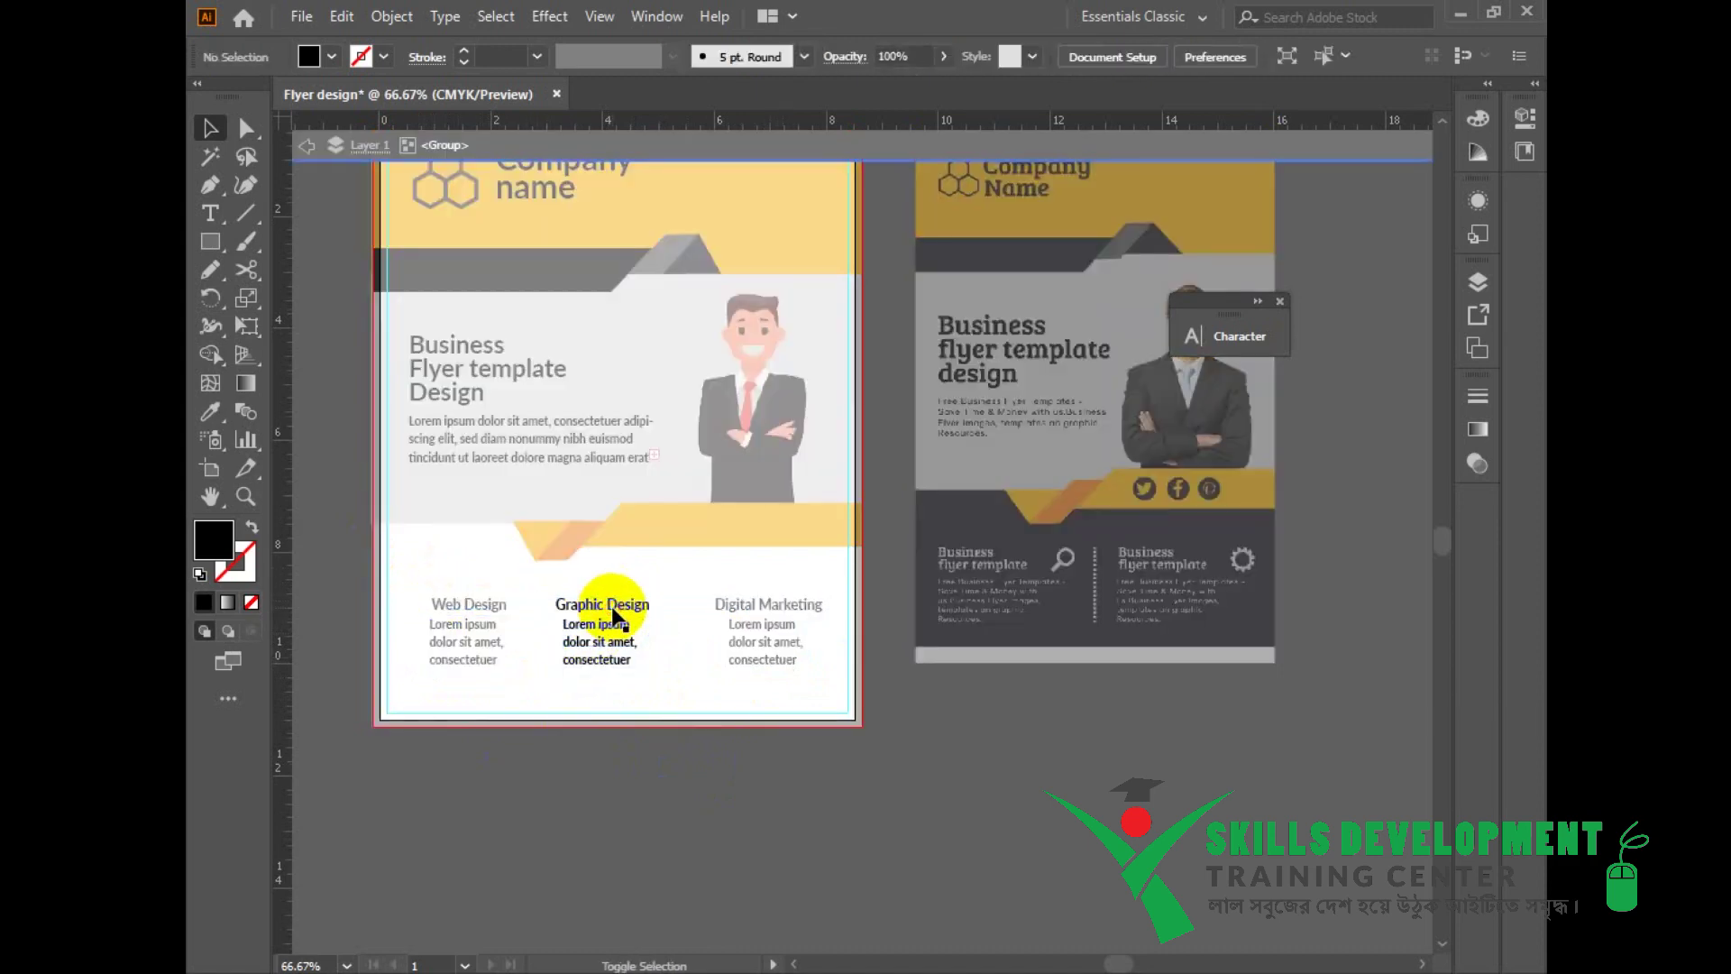
double_click(452, 604)
right_click(606, 635)
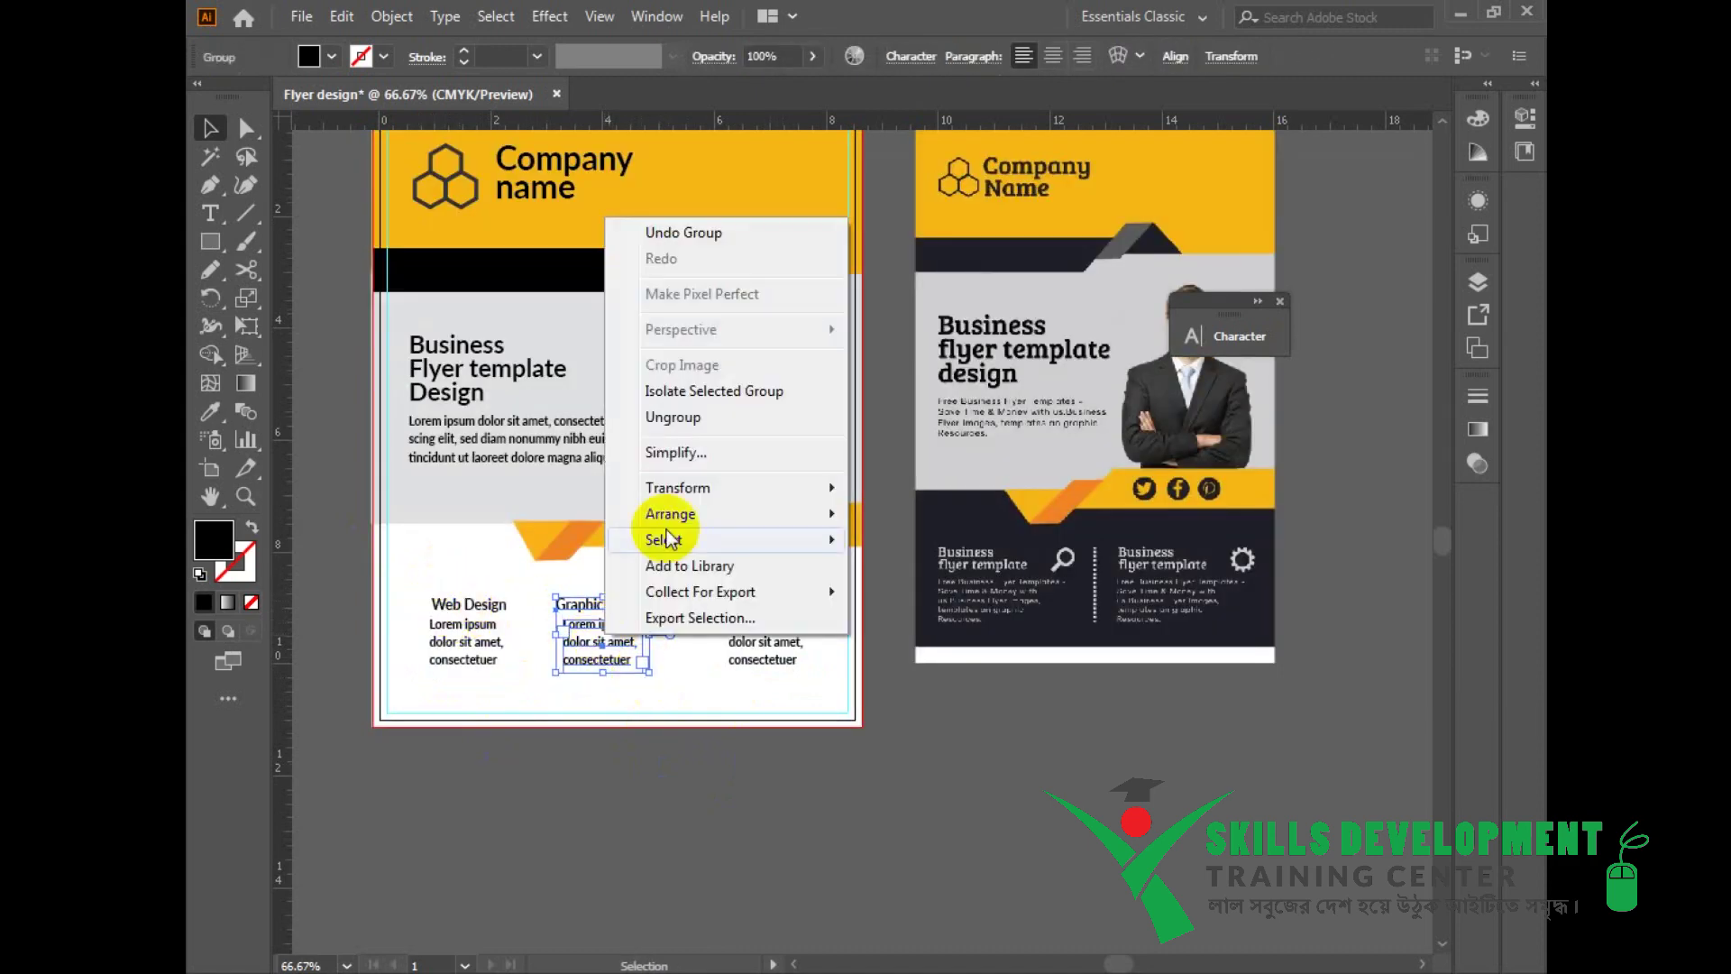
click(619, 705)
drag(399, 595, 804, 703)
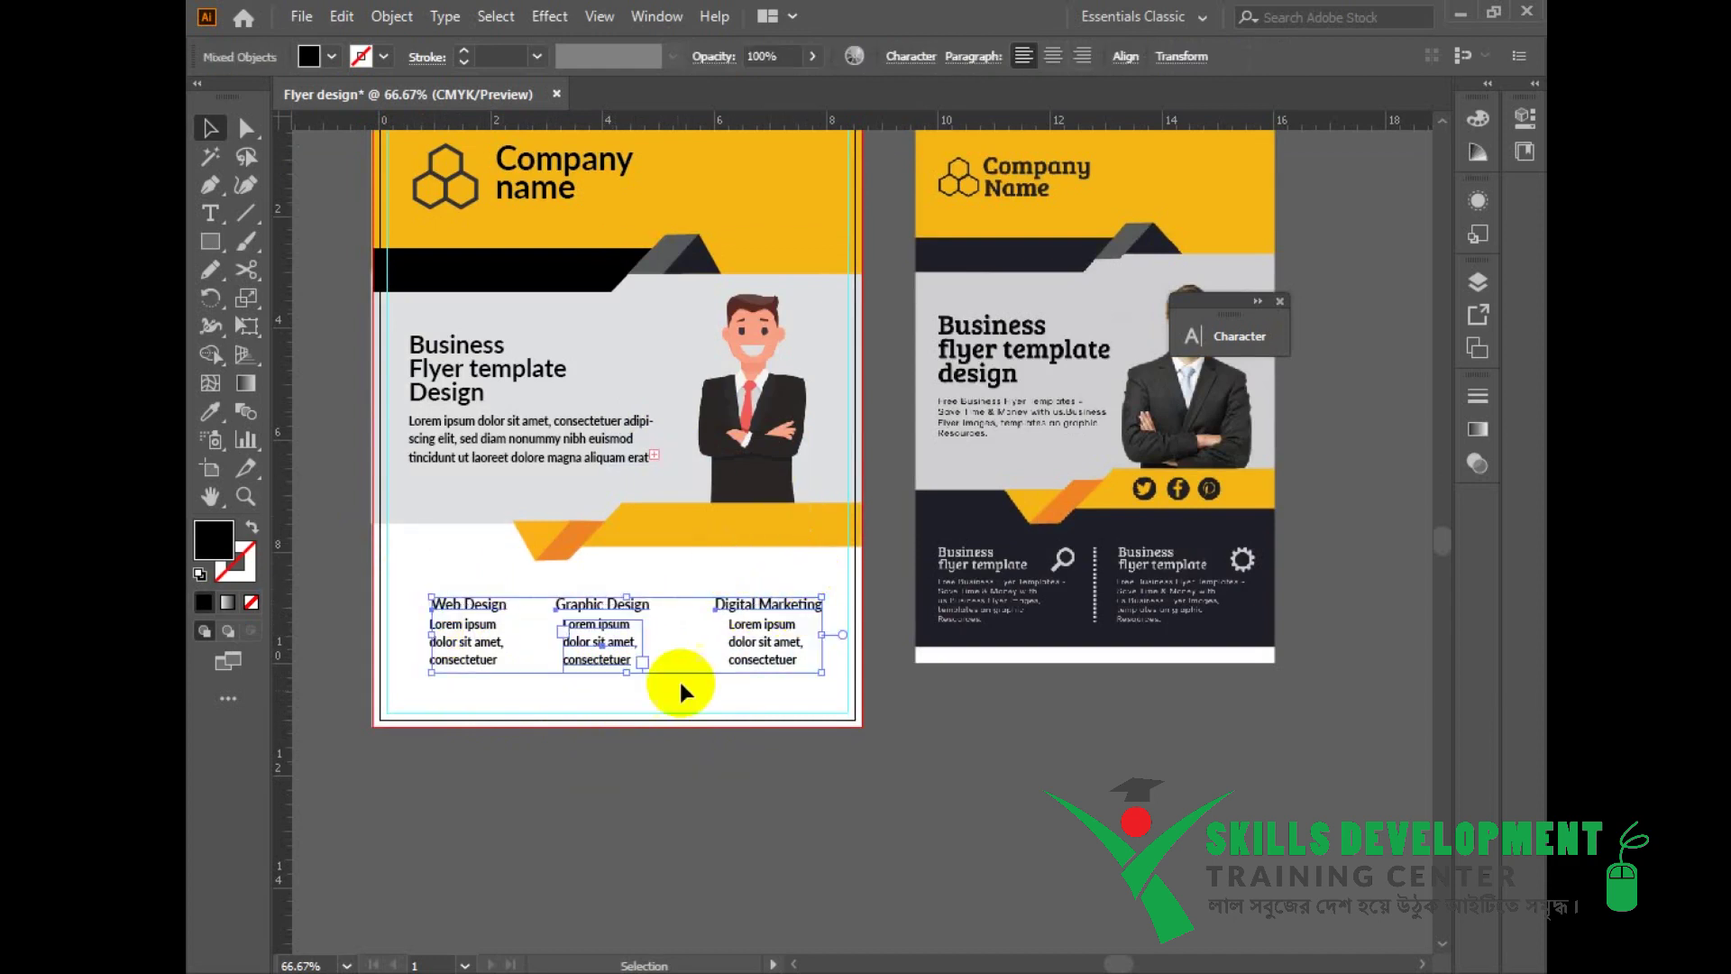
click(683, 685)
right_click(773, 607)
click(480, 603)
shift+click(618, 605)
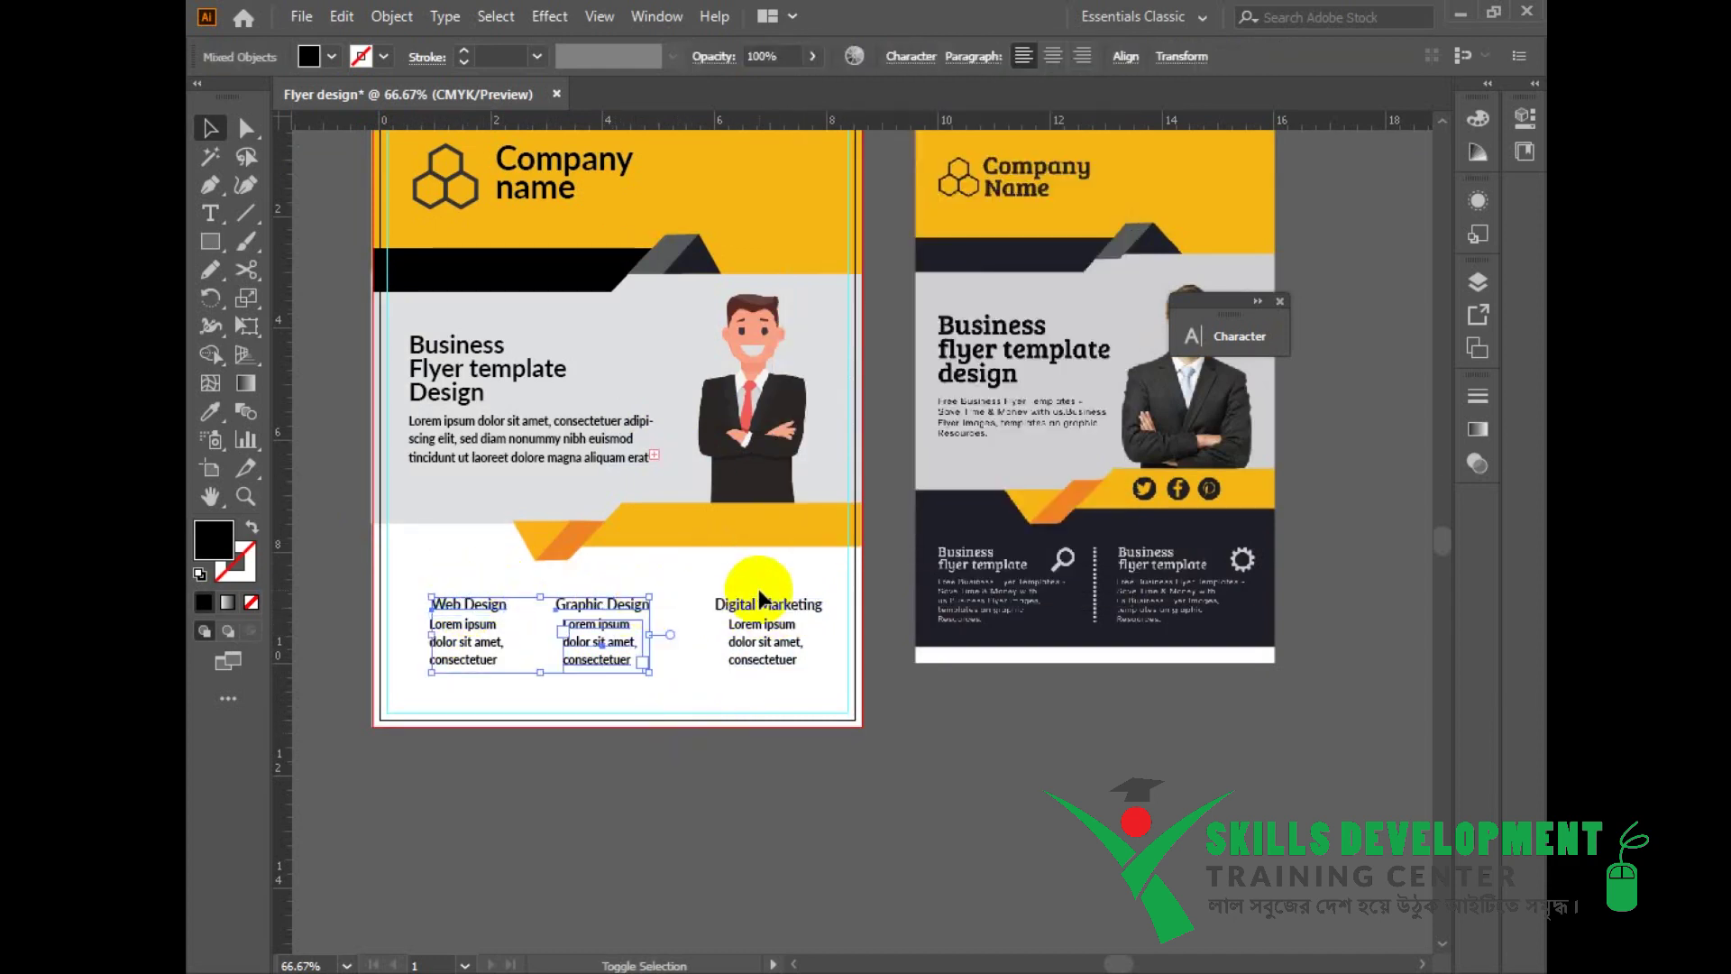
click(683, 621)
Step: Ungroup the Graphic Design heading and its paragraph
click(614, 617)
right_click(619, 605)
click(724, 431)
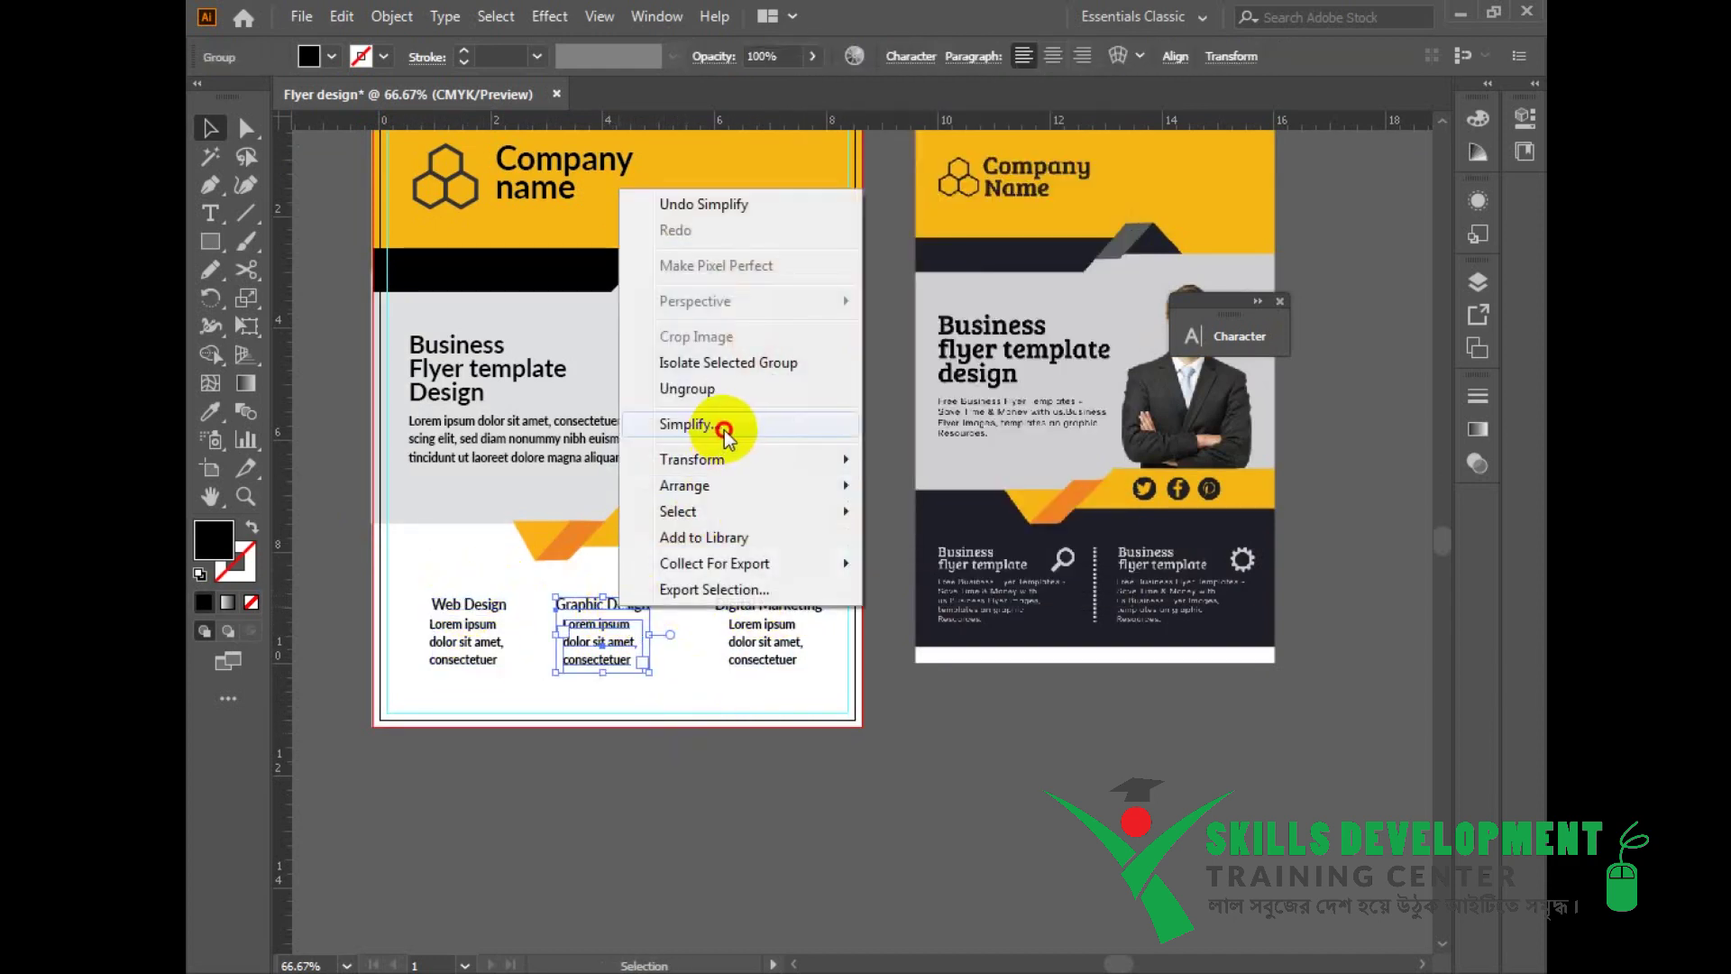
click(713, 389)
click(530, 636)
Step: Increase the font size of the Web Design, Graphic Design and Digital Marketing headings together
click(563, 606)
shift+click(446, 608)
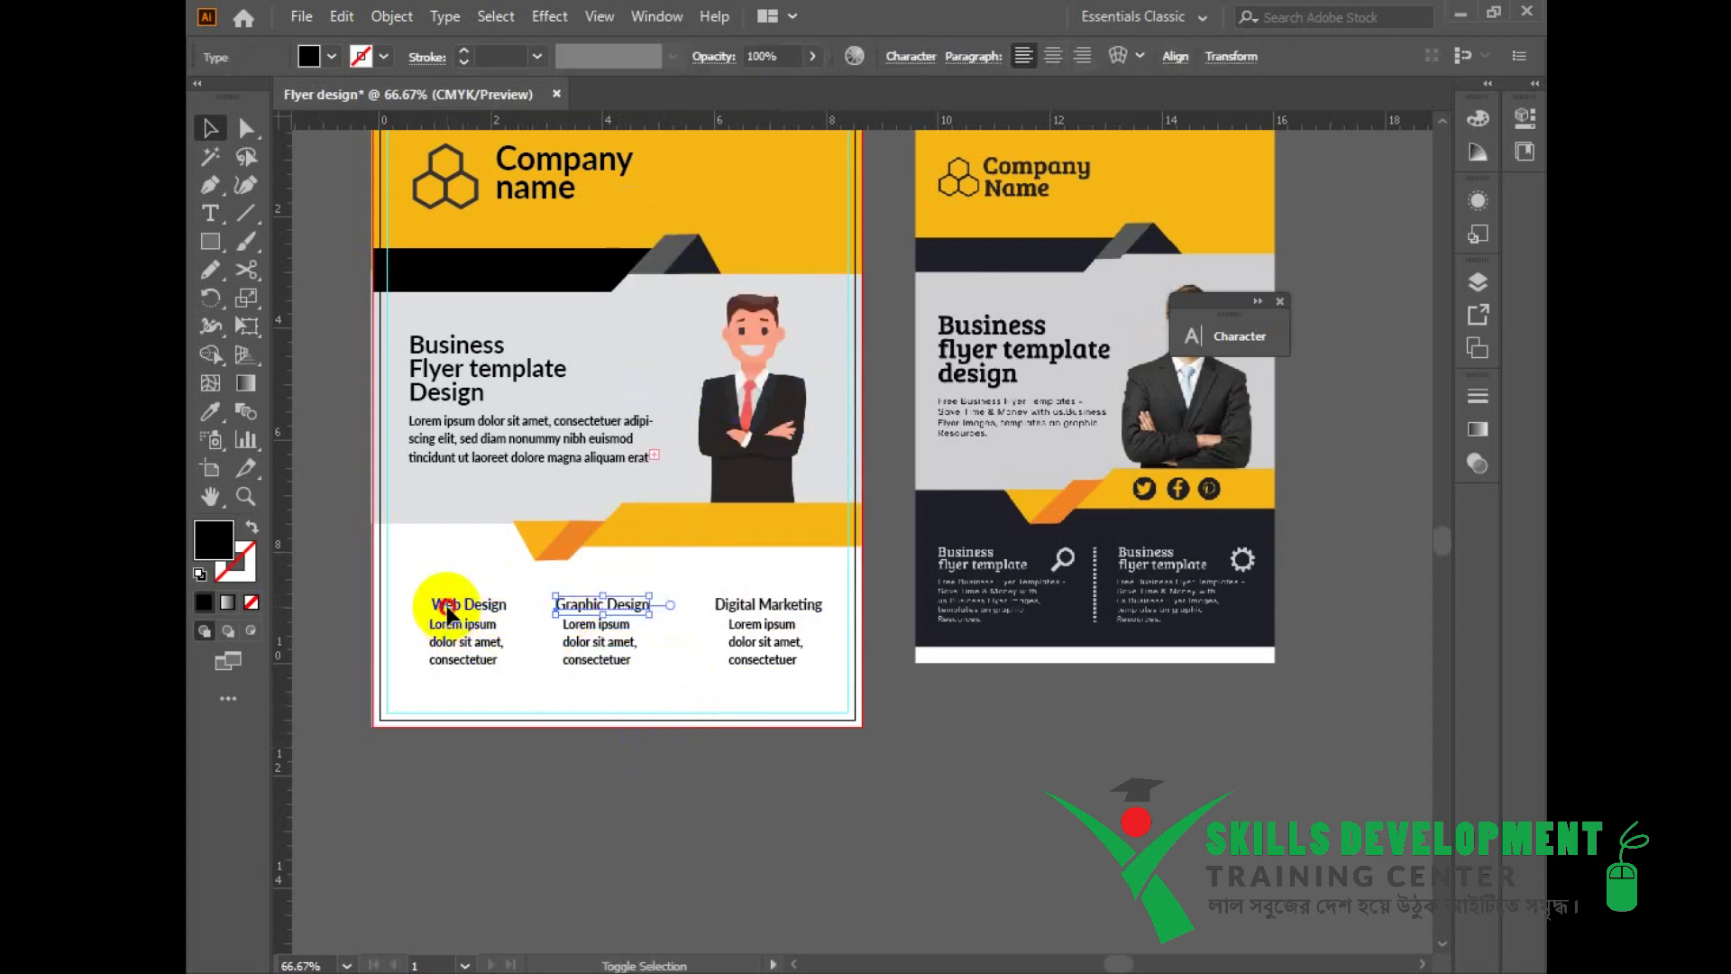
shift+click(771, 606)
key(ctrl+t)
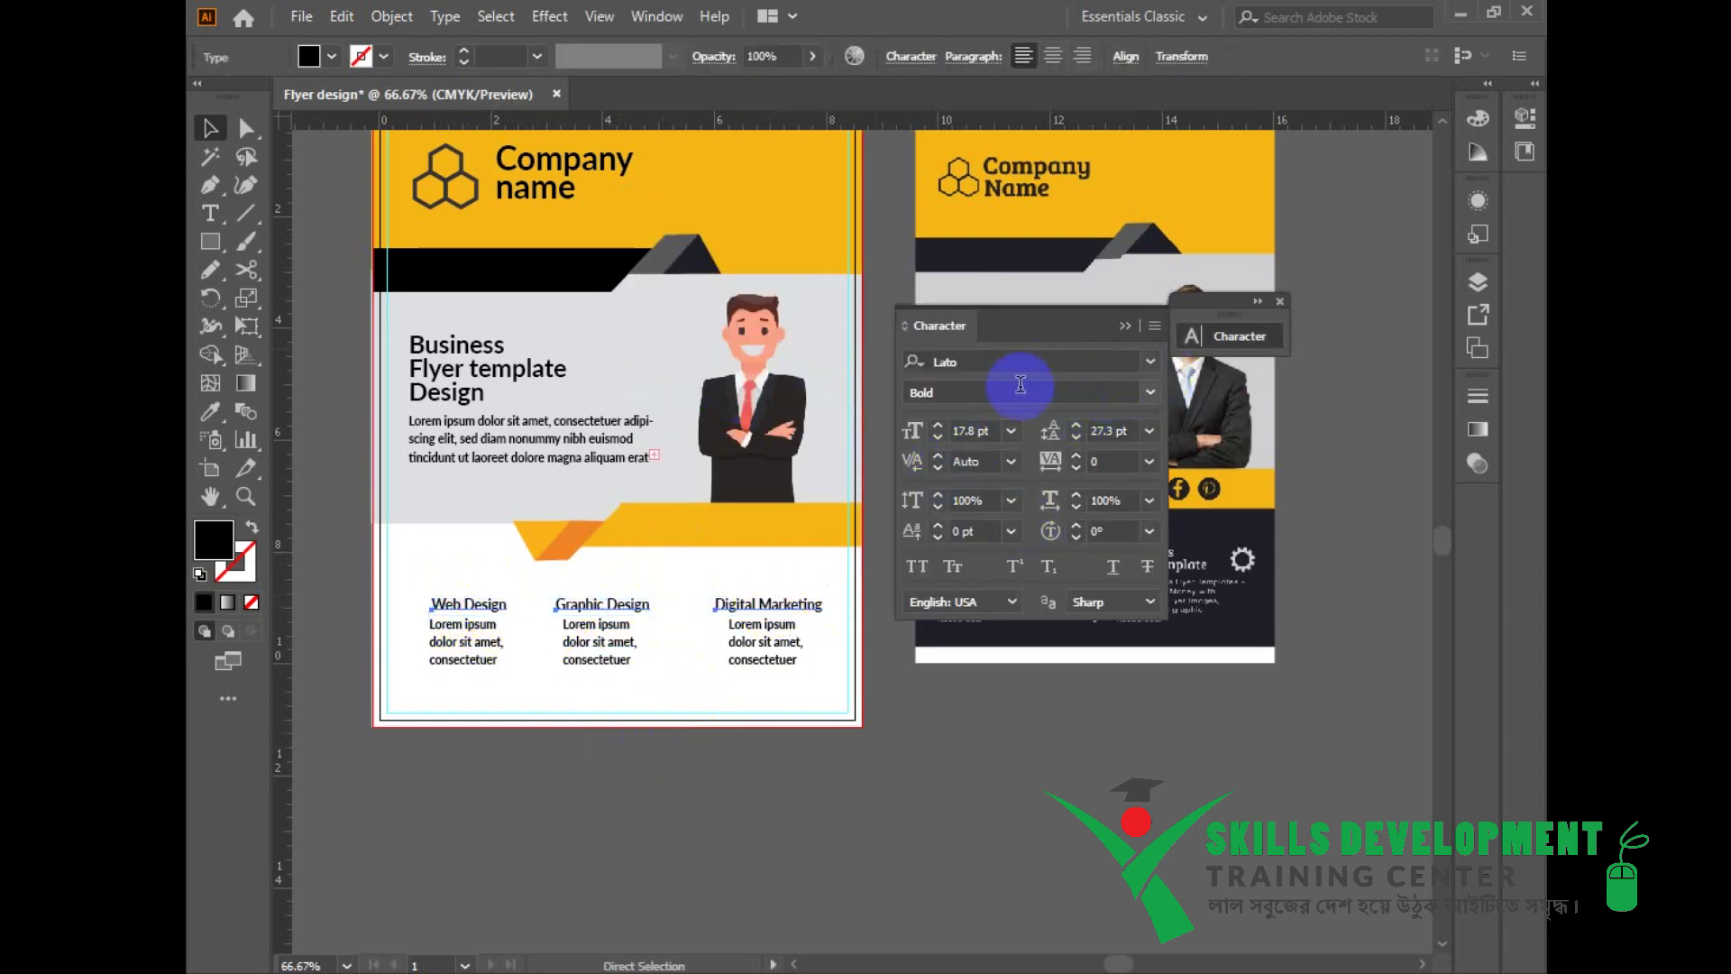
click(938, 427)
click(1009, 11)
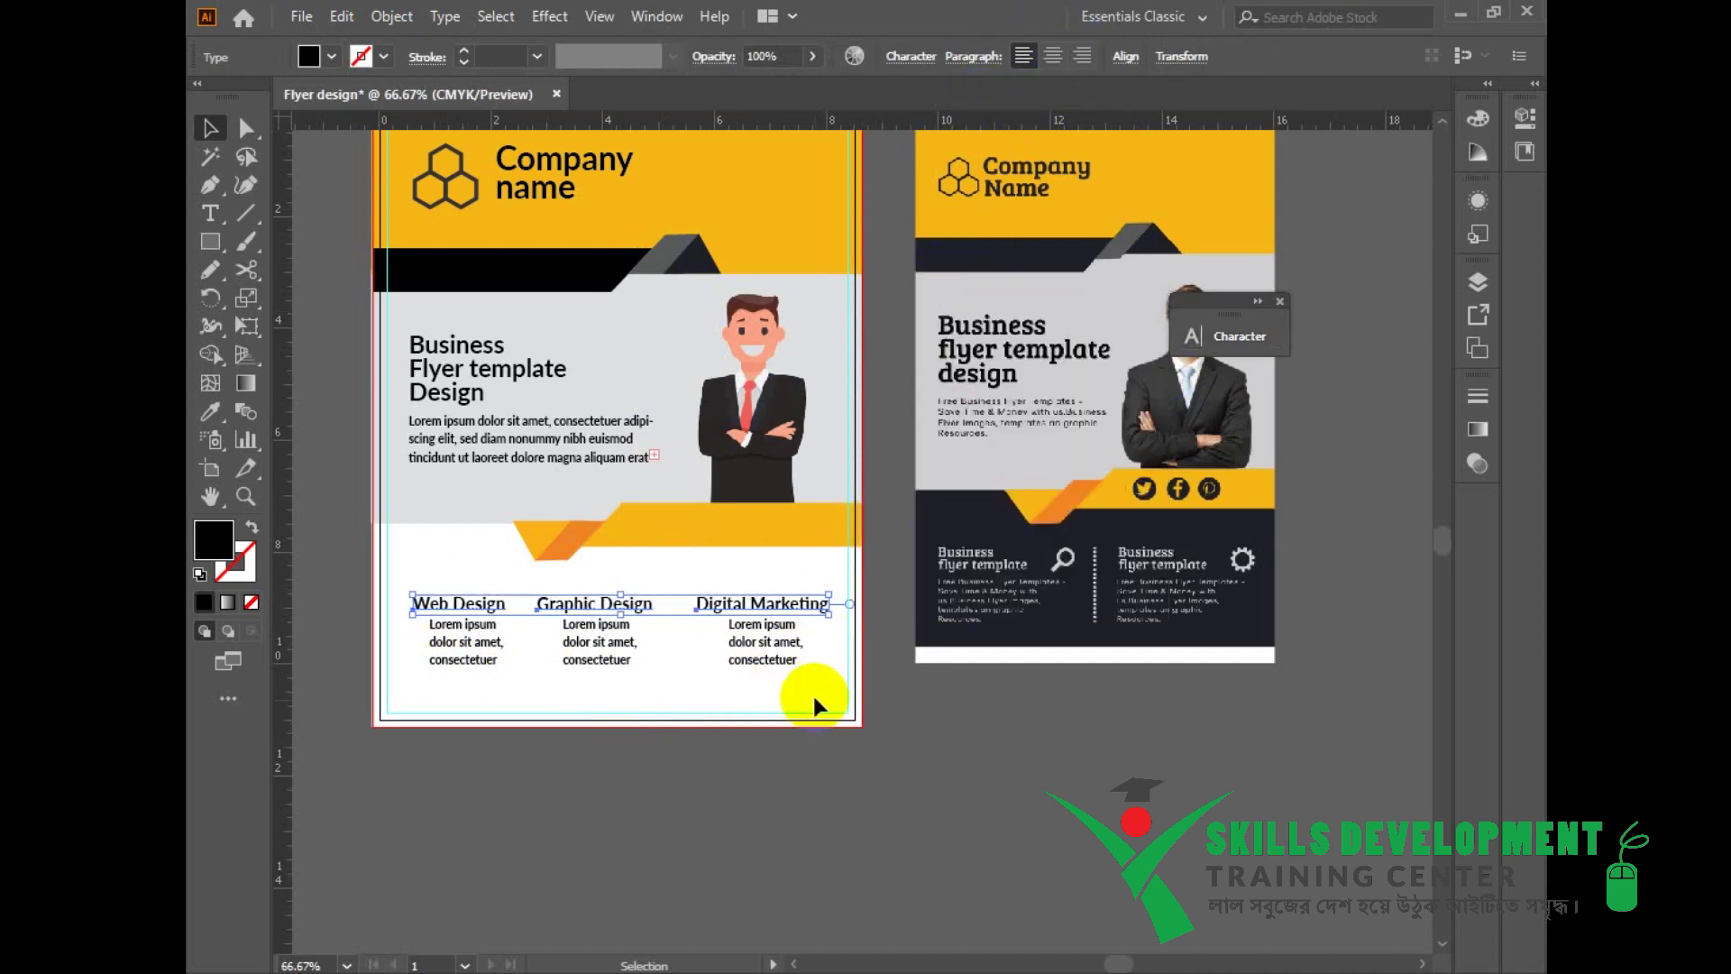
Step: Widen the Digital Marketing paragraph's text area, justify it with the last line aligned left, and tighten its line spacing
click(747, 655)
drag(726, 651, 700, 651)
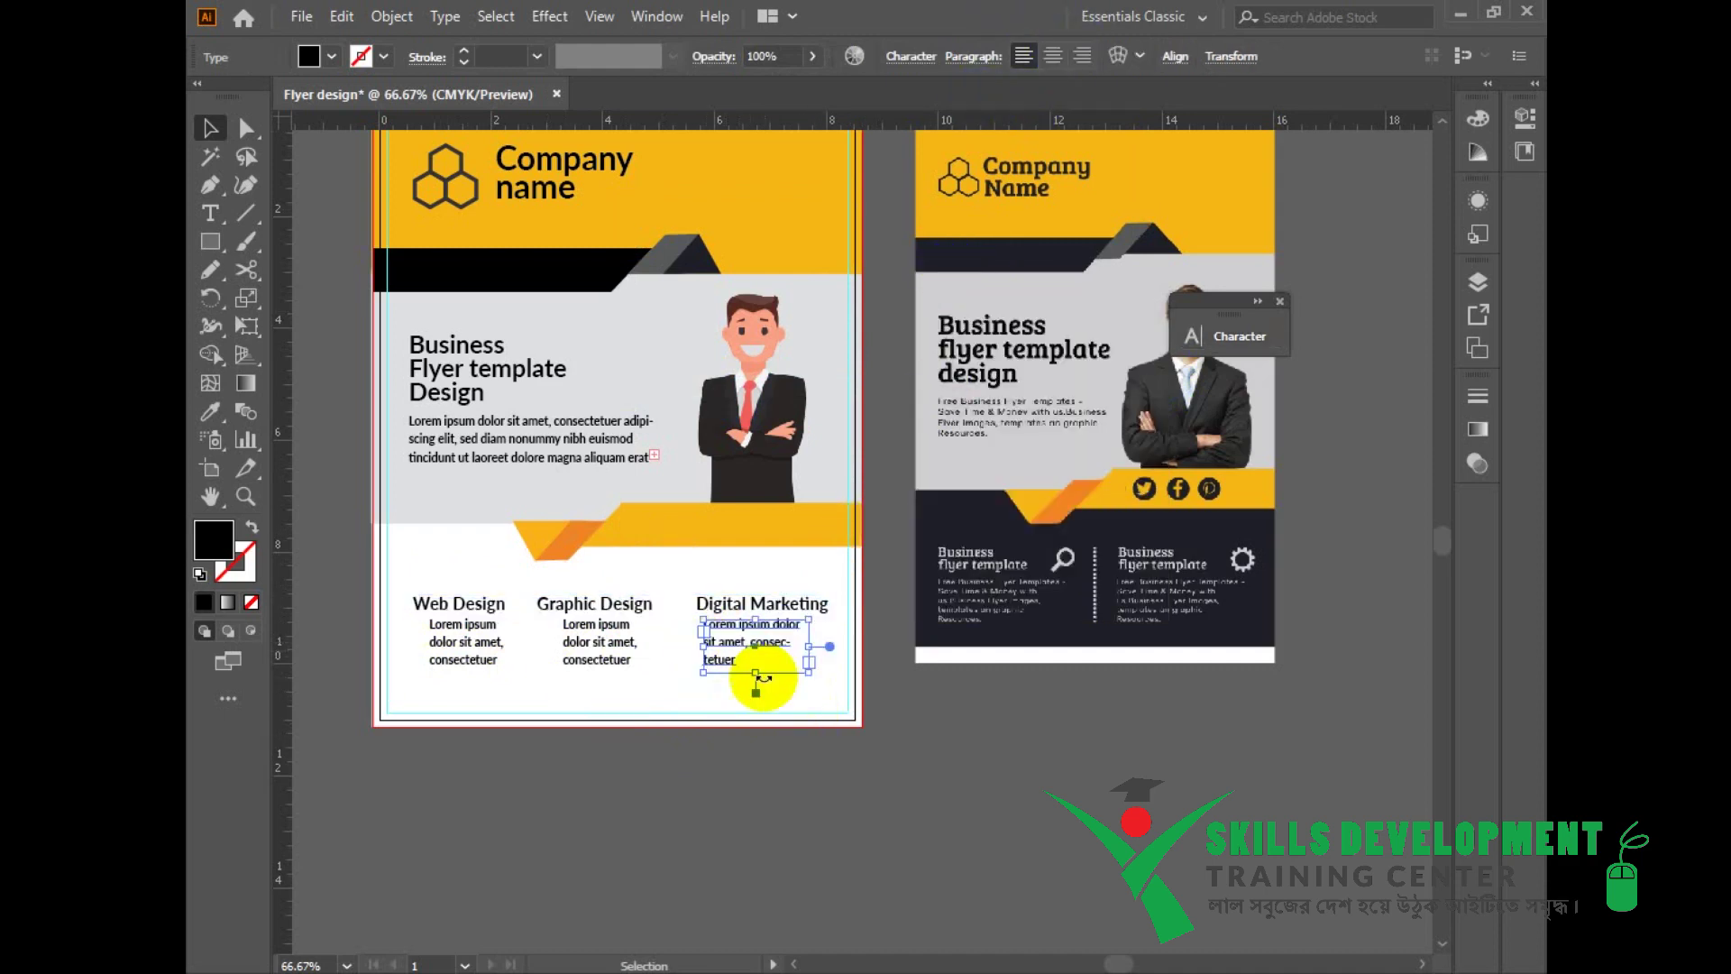
click(973, 56)
click(865, 97)
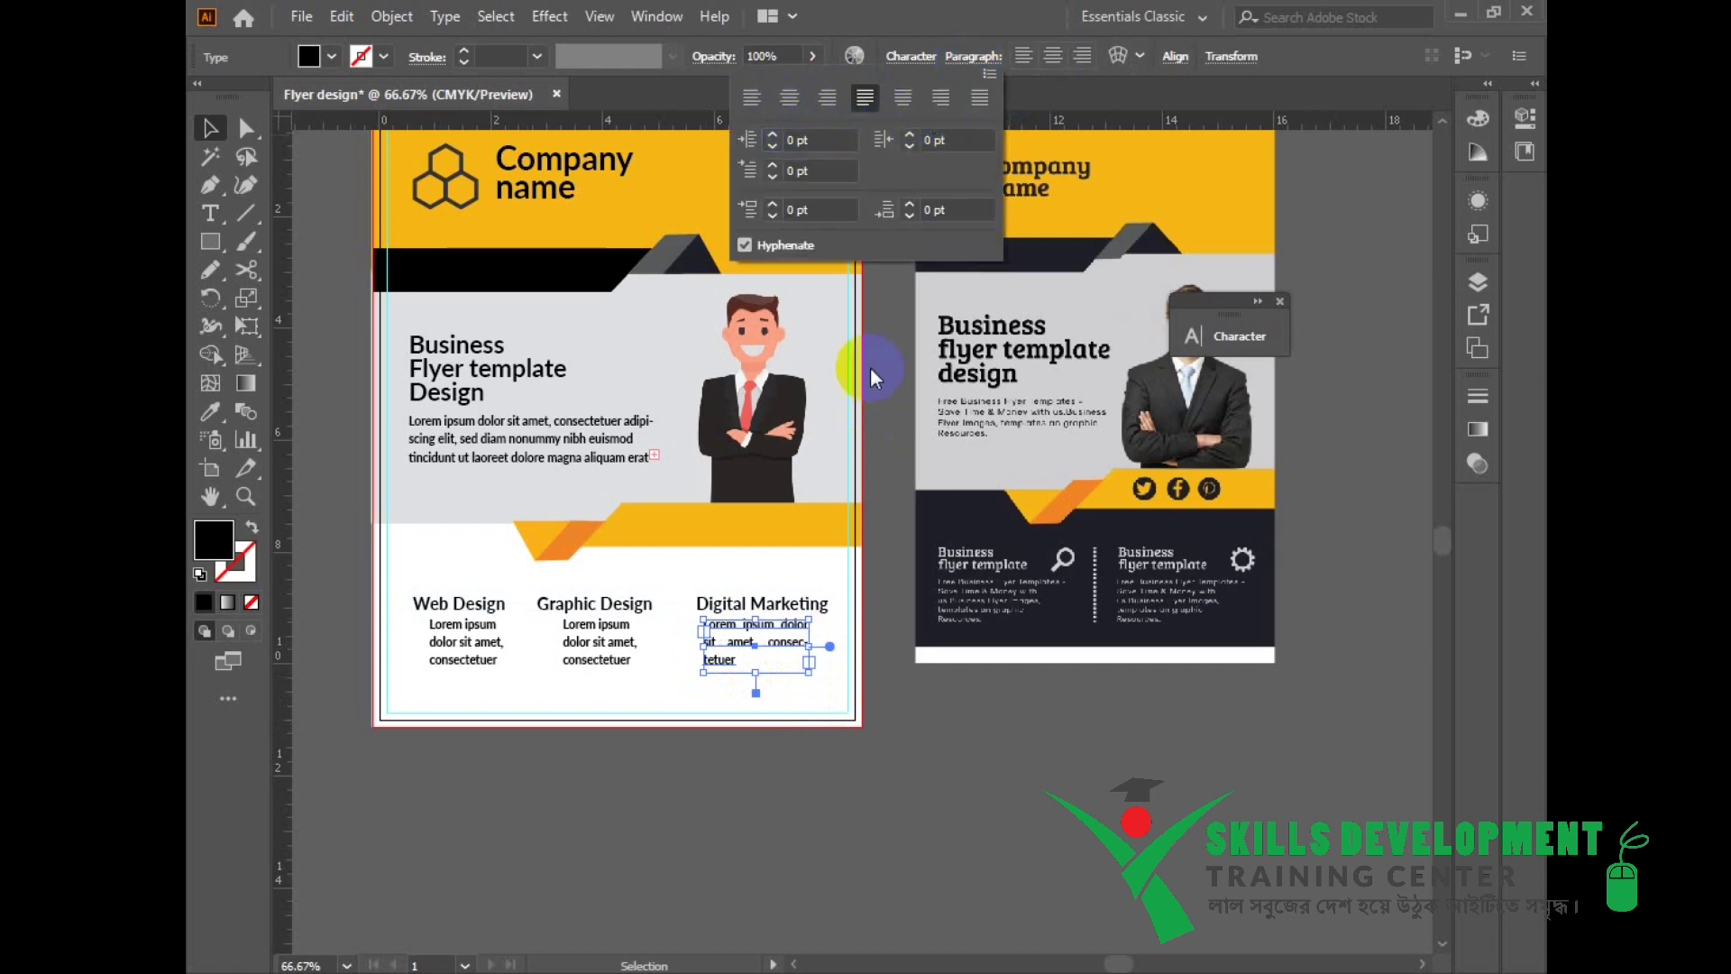
click(759, 676)
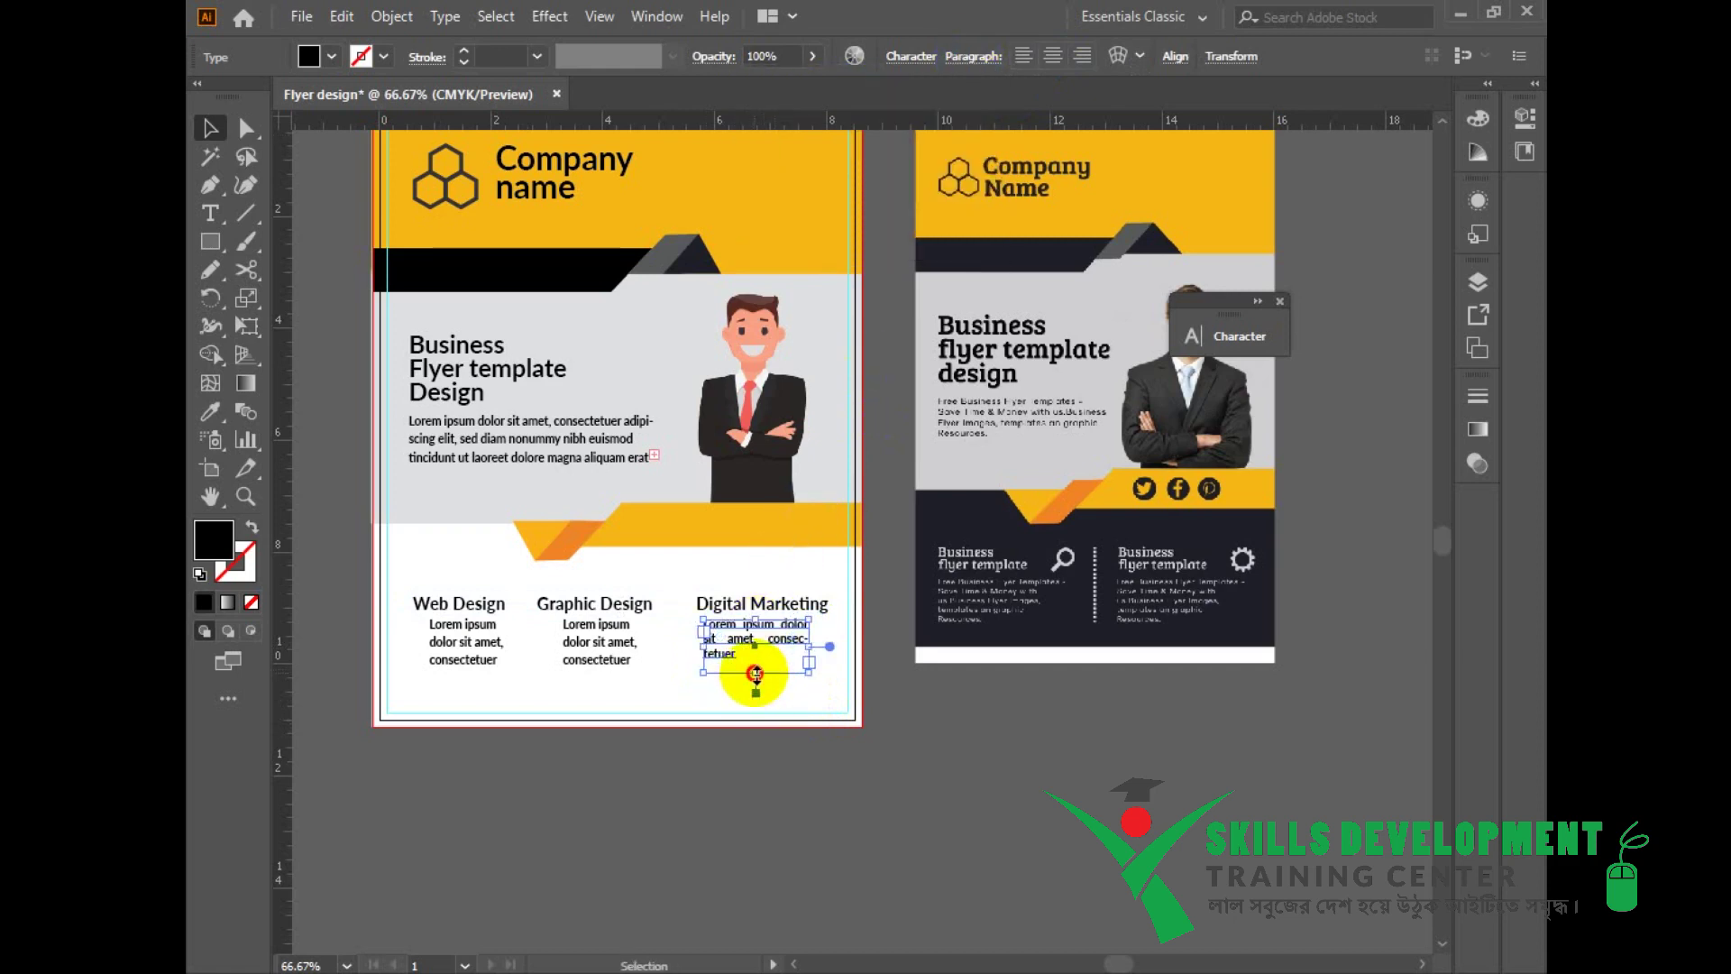
drag(756, 675, 756, 662)
Step: Widen the Graphic Design paragraph's text area, justify it with the last line aligned left, and tighten its line spacing
click(582, 661)
drag(554, 651, 539, 651)
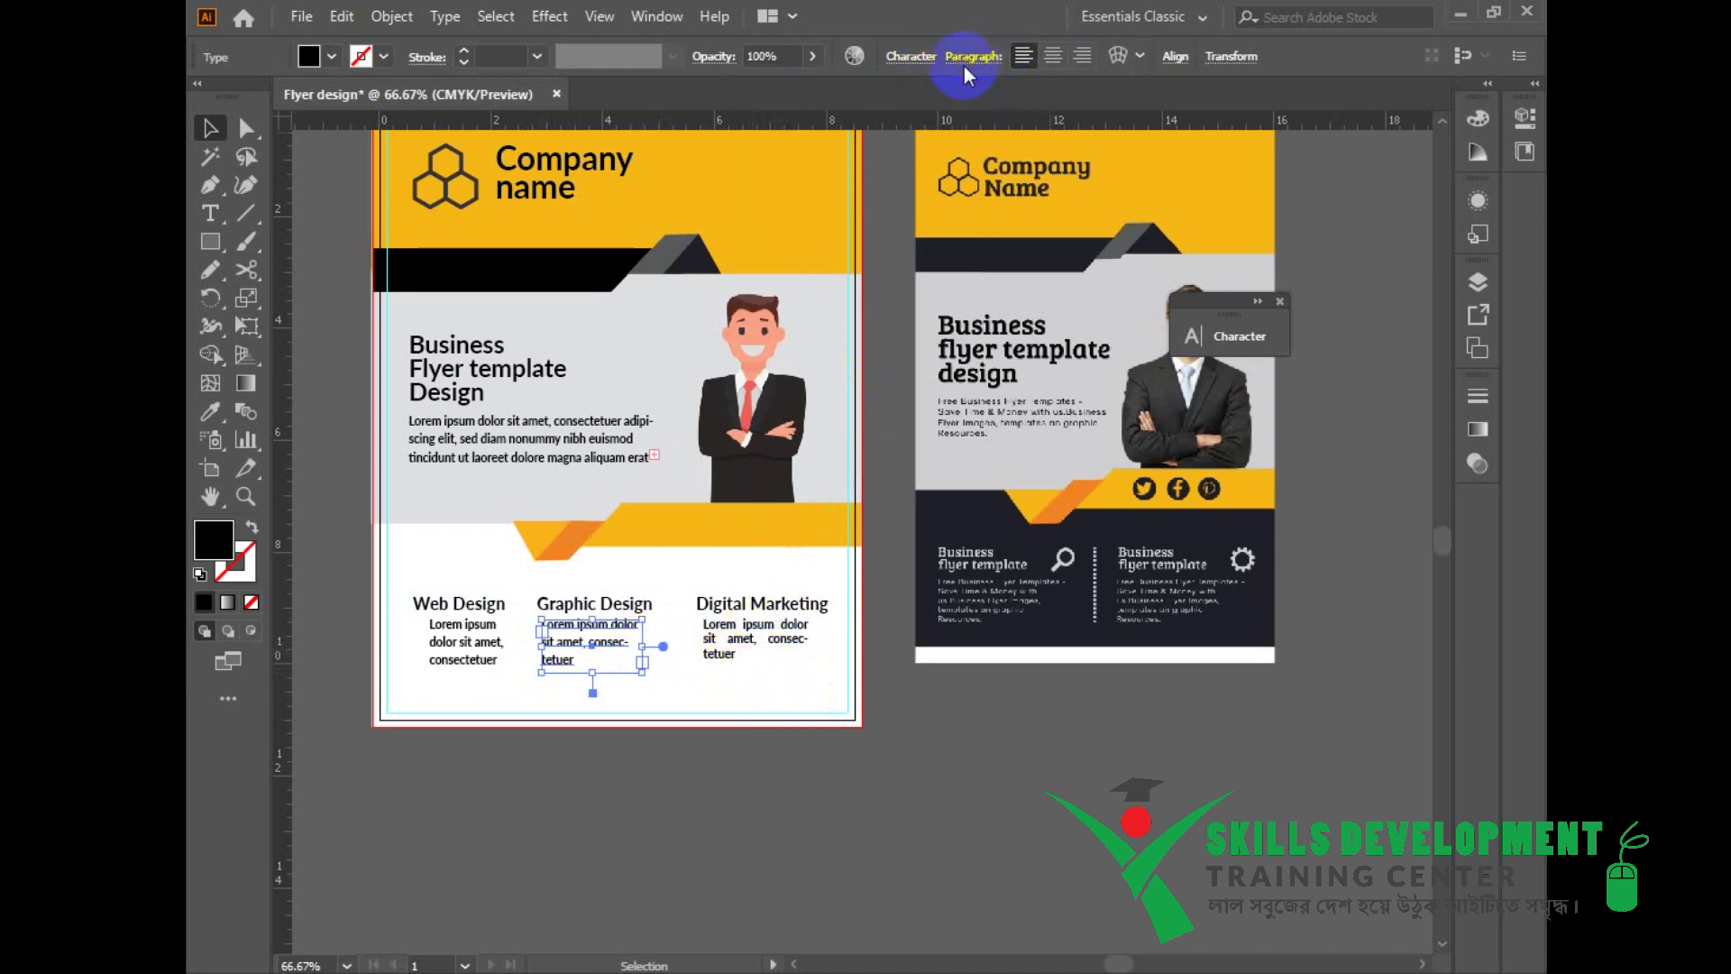
click(989, 58)
click(871, 104)
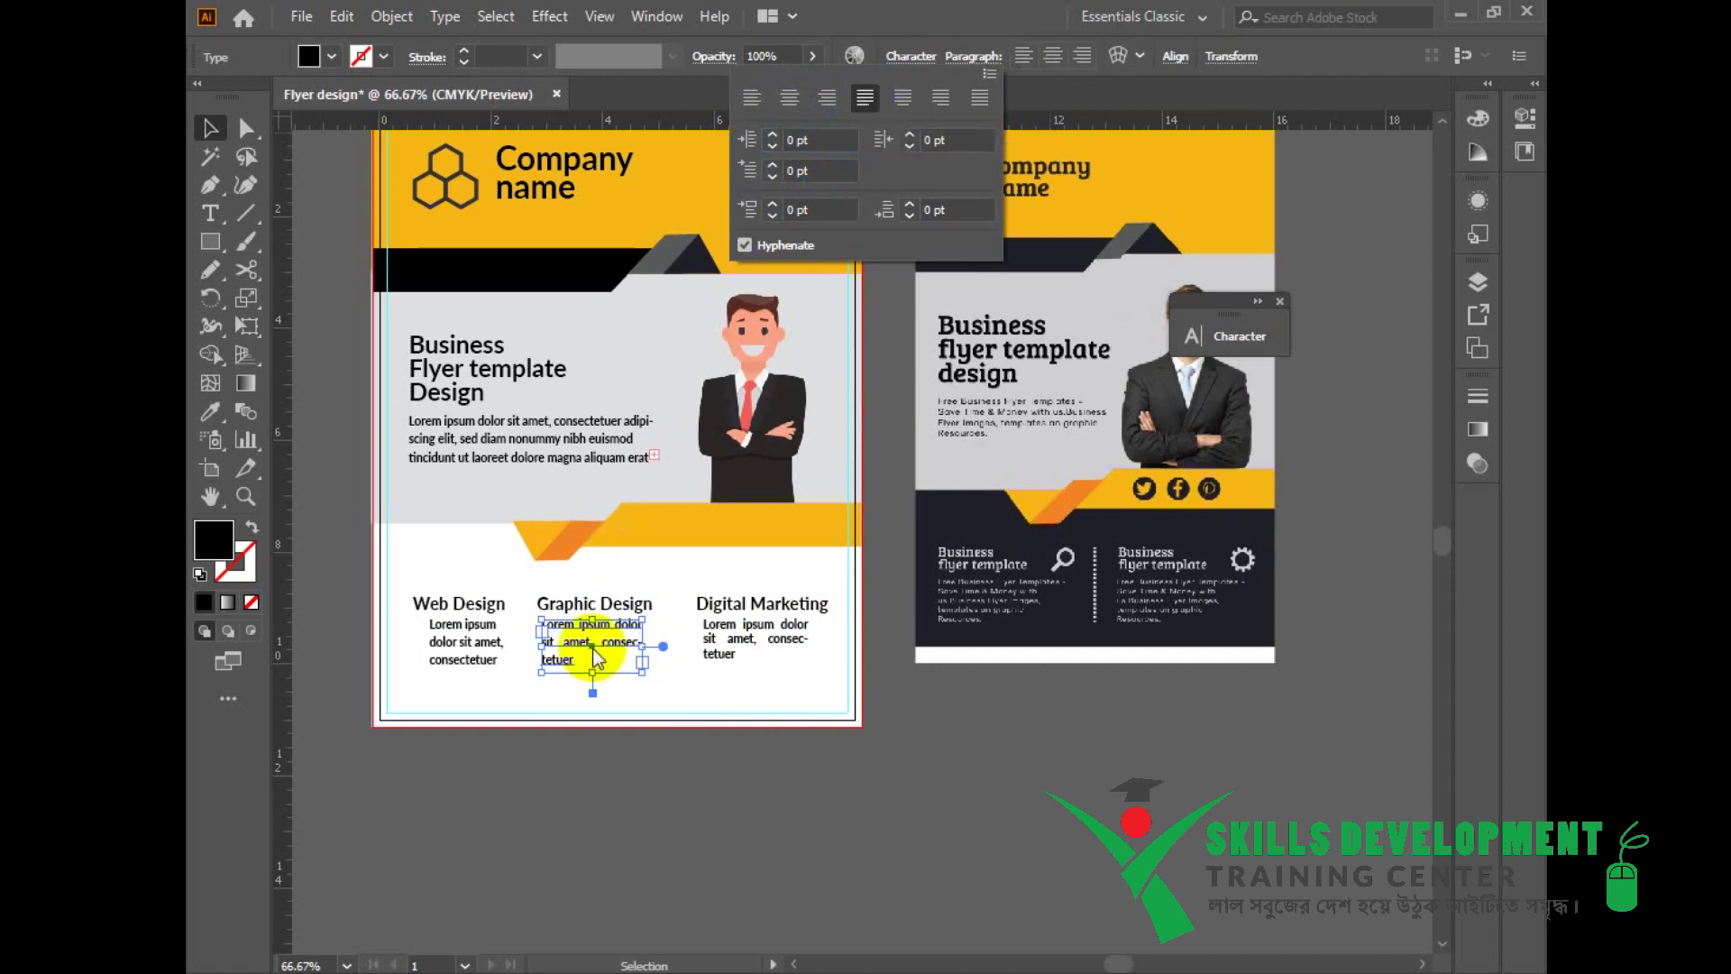
click(592, 678)
key(alt+Up)
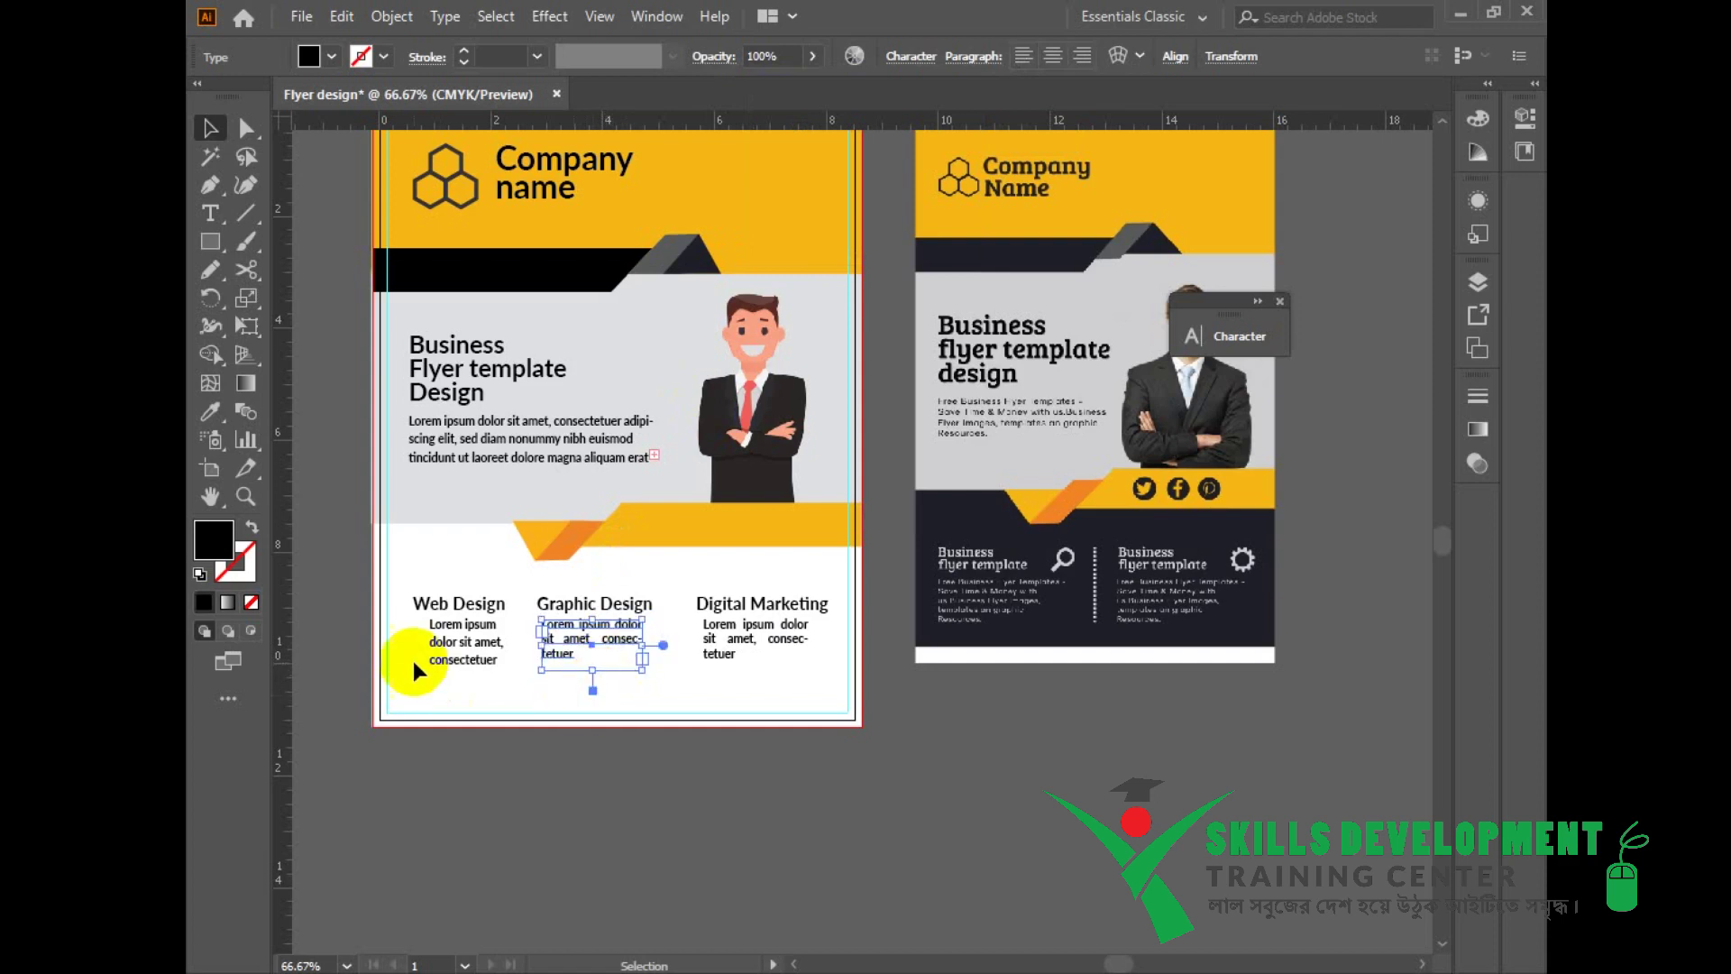
Step: Widen the Web Design paragraph's text area, justify it with the last line aligned left, and tighten its line spacing
click(448, 659)
drag(429, 646, 507, 648)
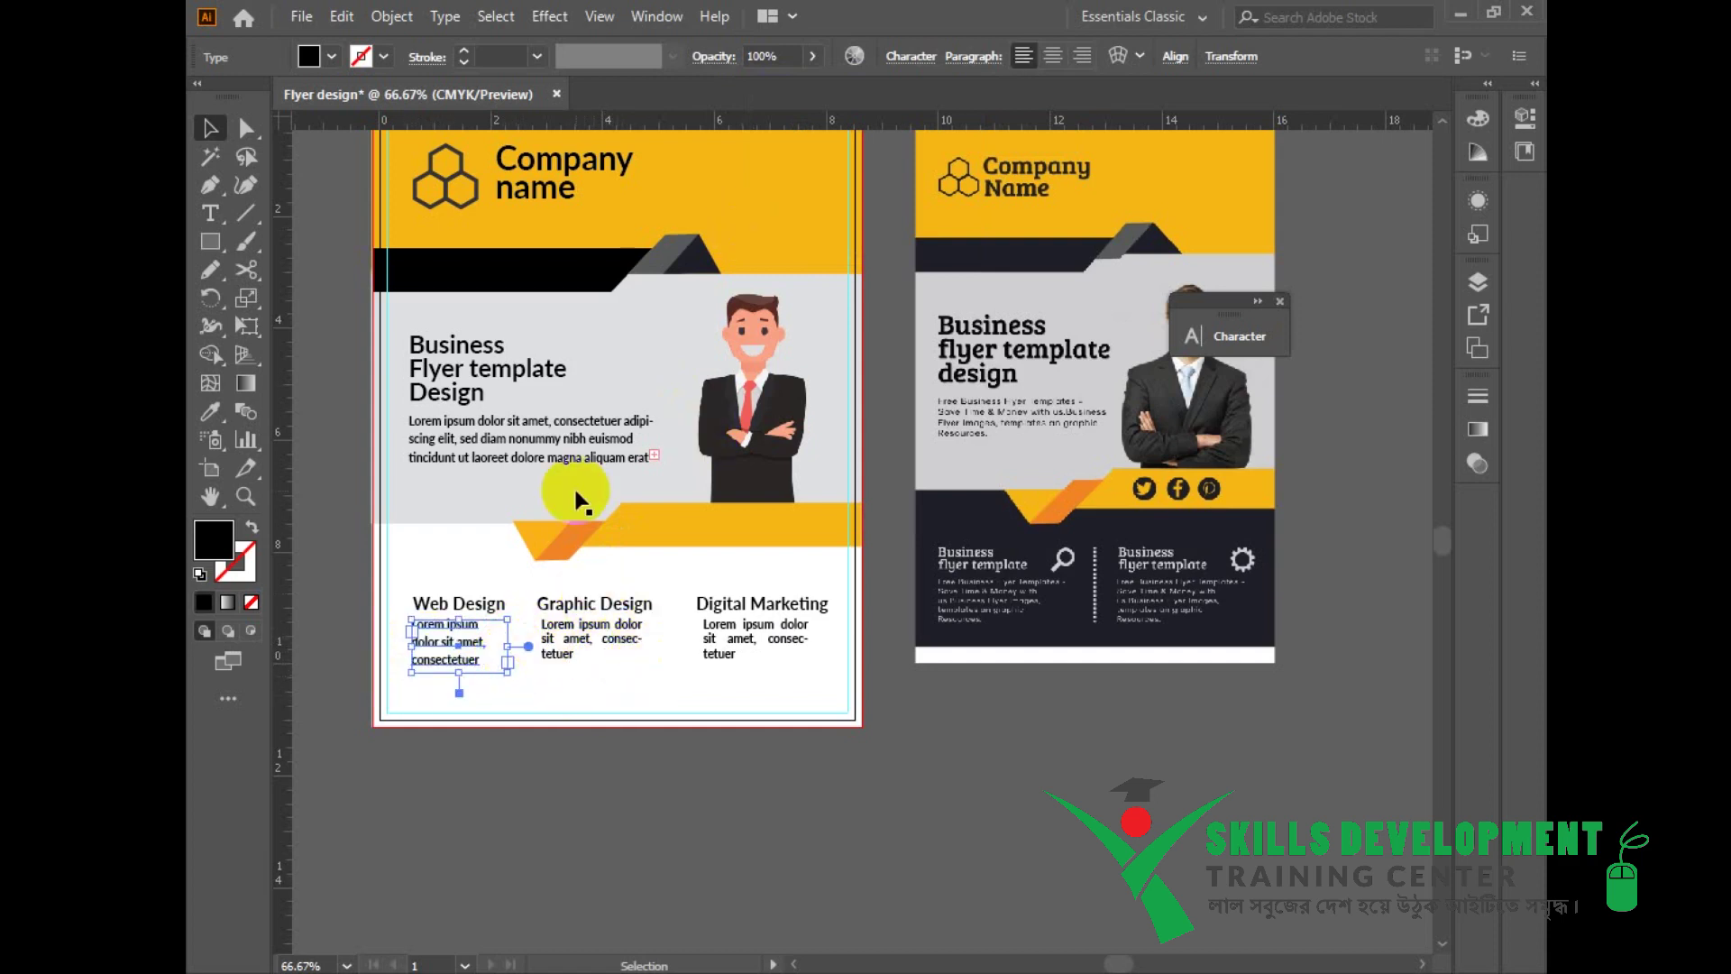
click(974, 56)
click(864, 97)
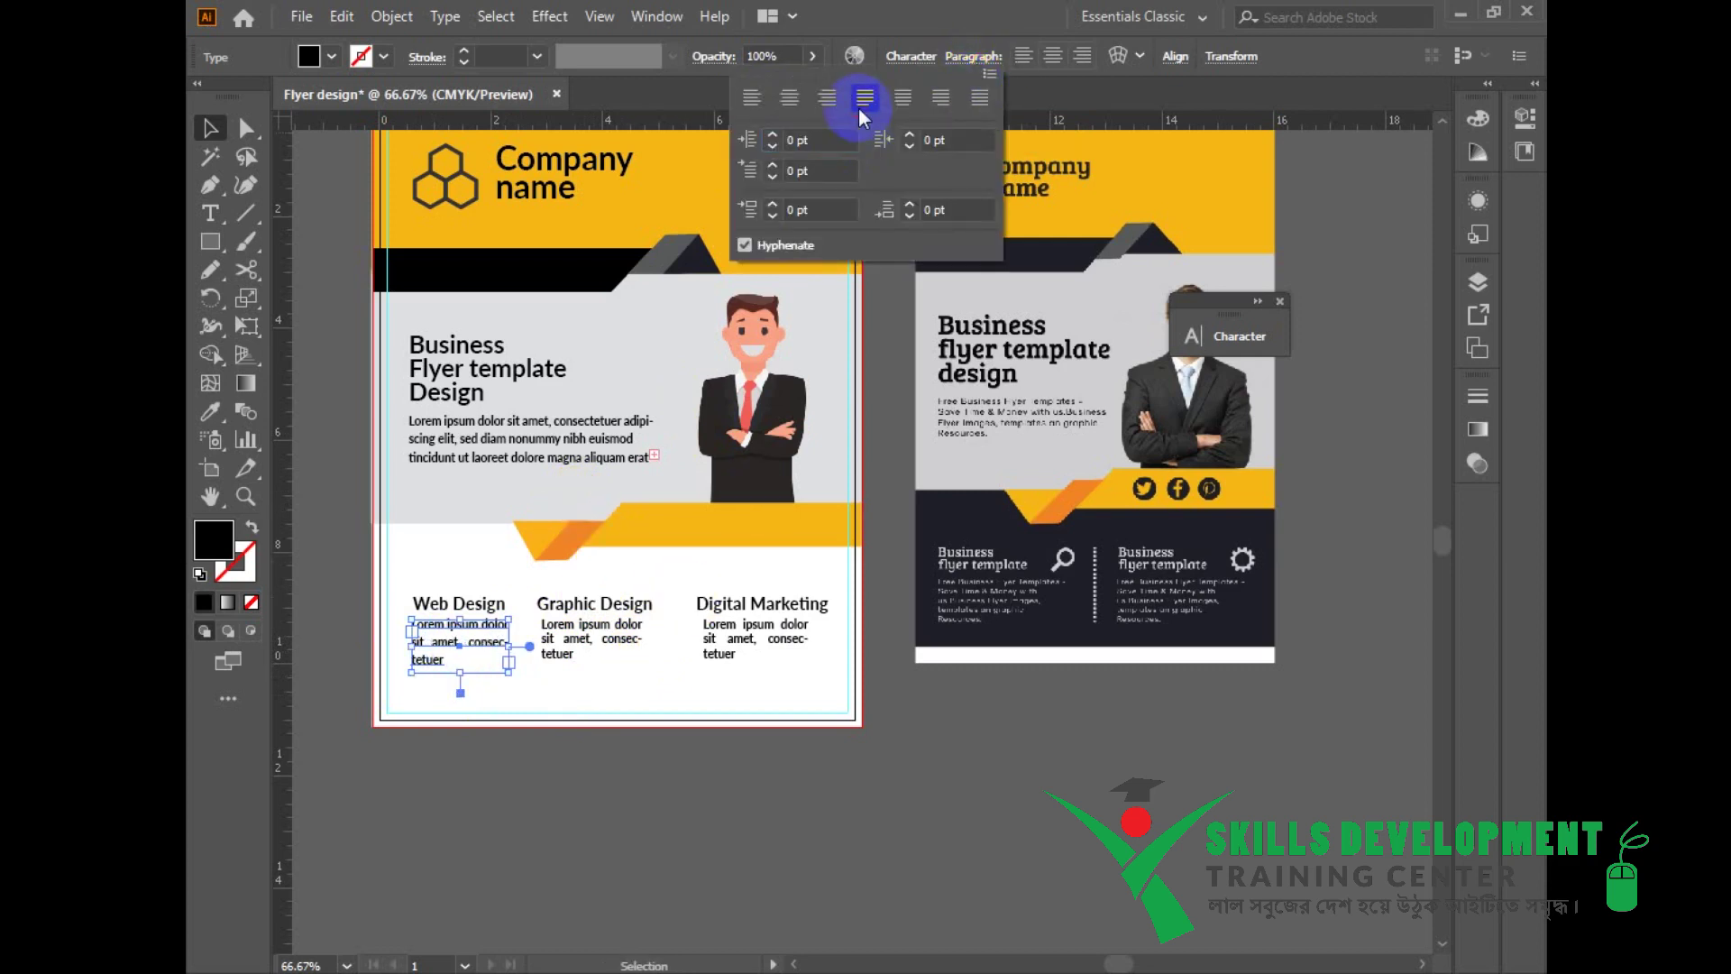
click(458, 676)
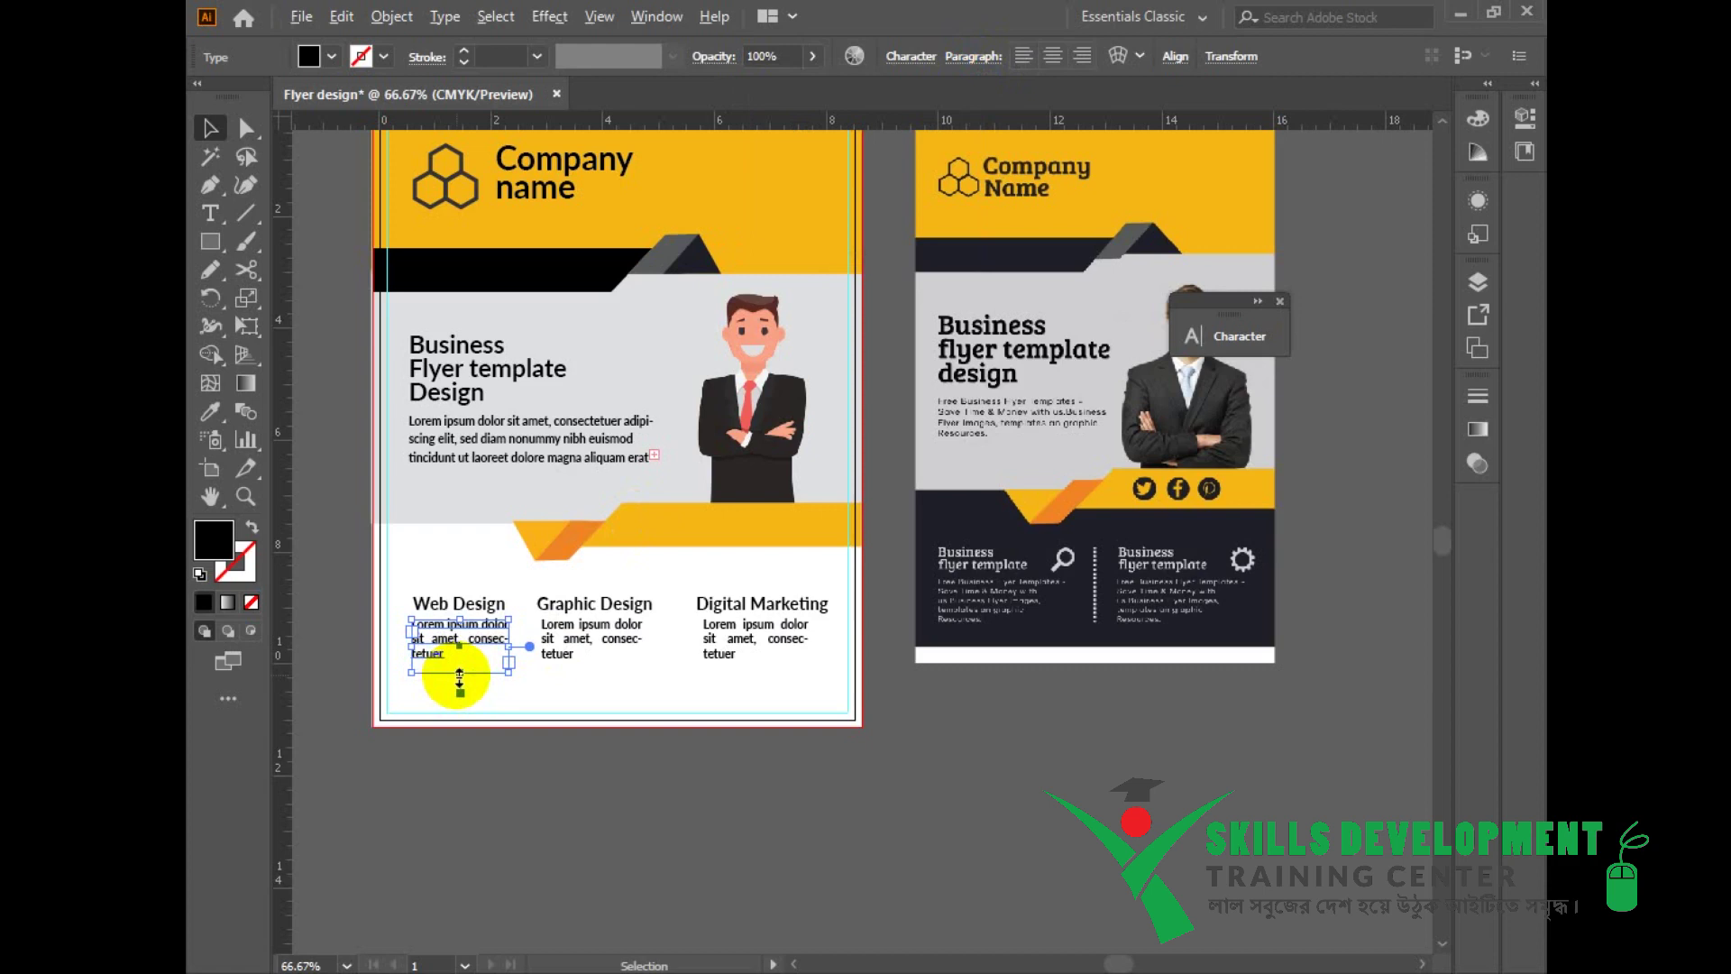
Step: Group the Graphic Design heading with its paragraph and shift the pair slightly right between the outer columns
click(635, 707)
drag(603, 687, 657, 625)
key(ctrl+g)
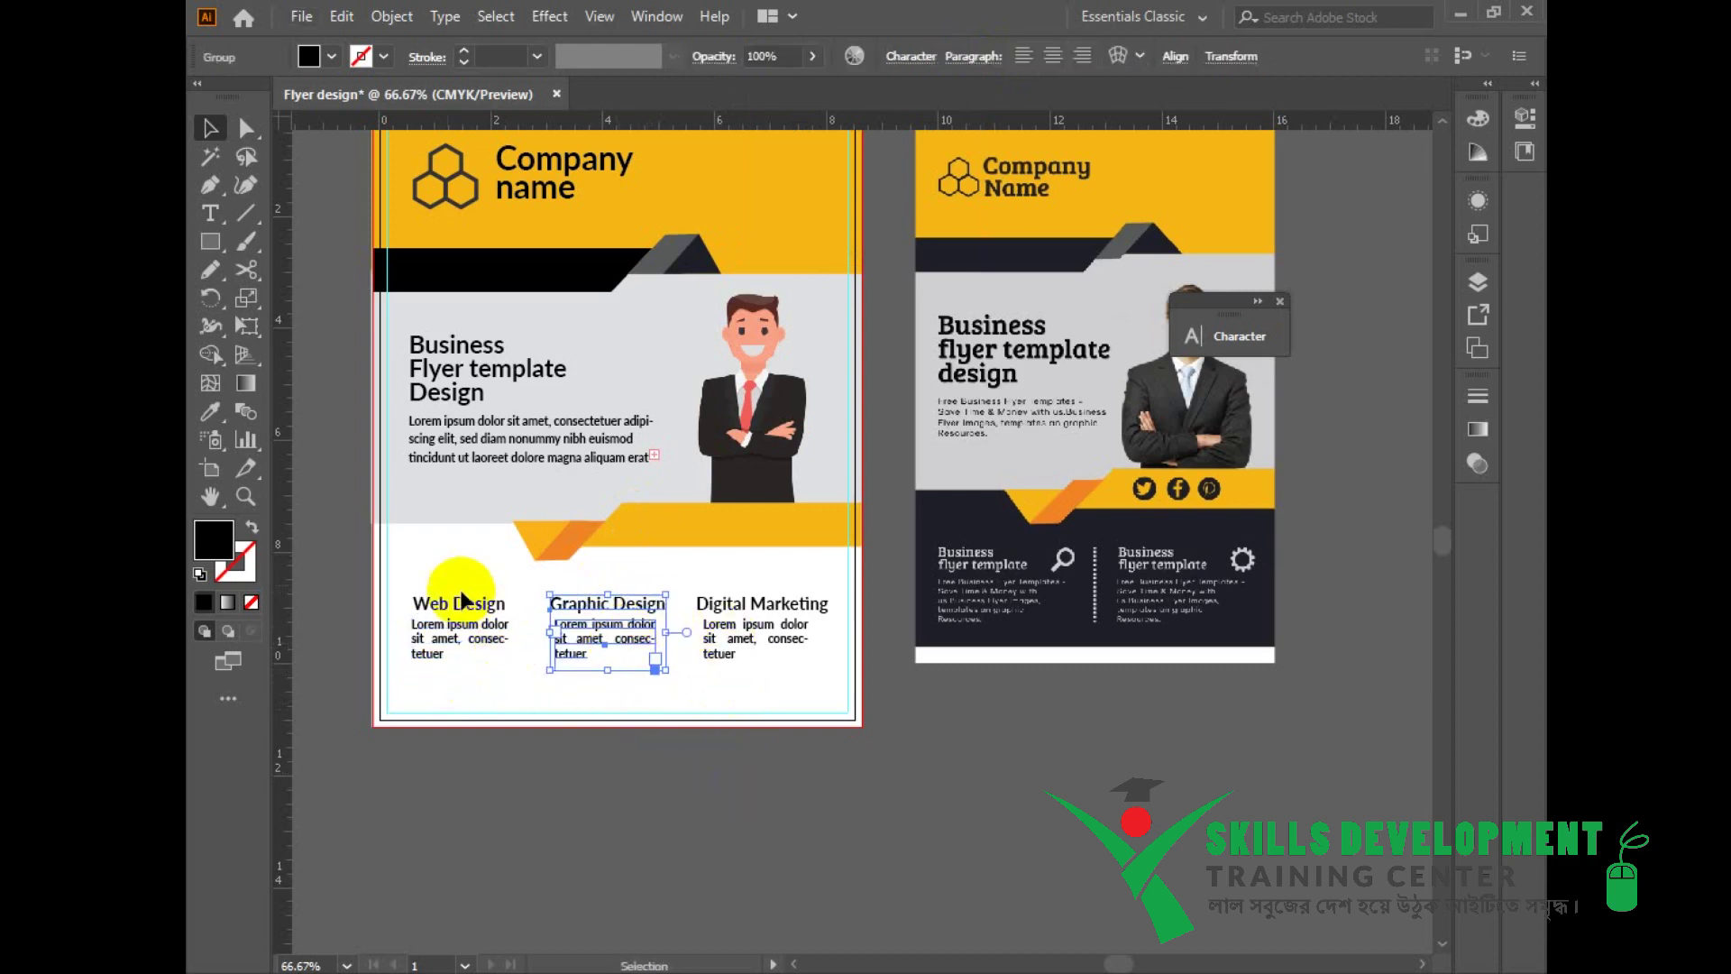
Step: Move all three service columns up, closer to the lower ribbon
drag(413, 583, 723, 669)
drag(797, 613, 797, 596)
click(790, 692)
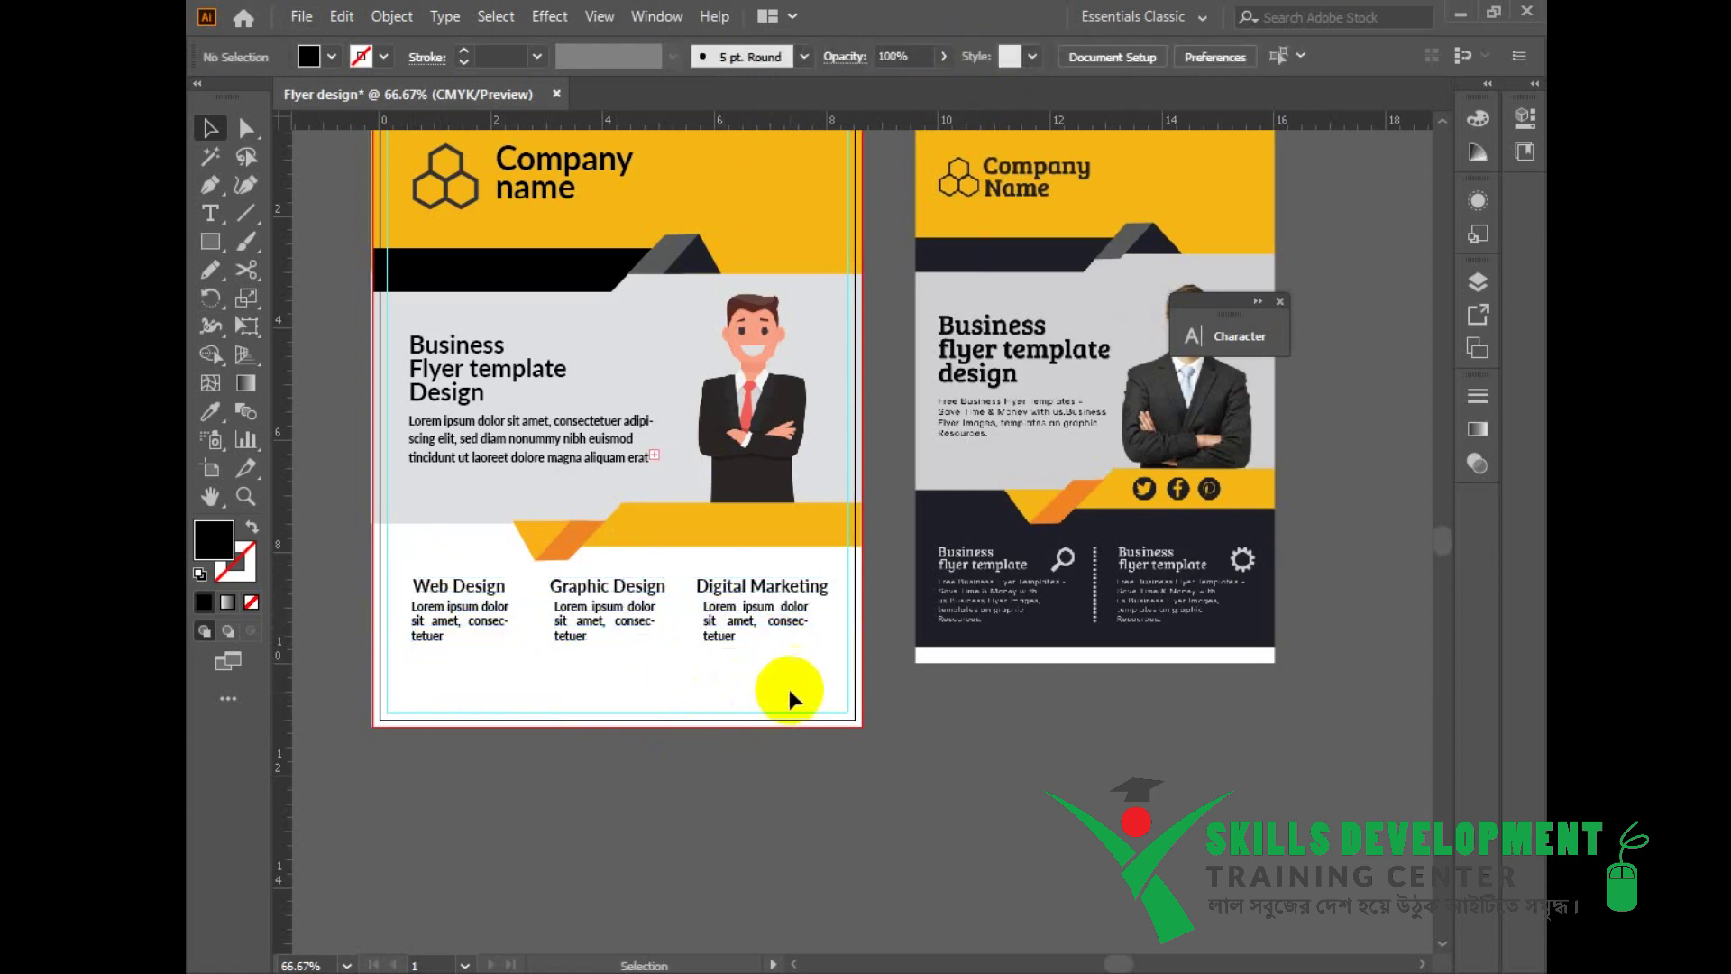
click(210, 242)
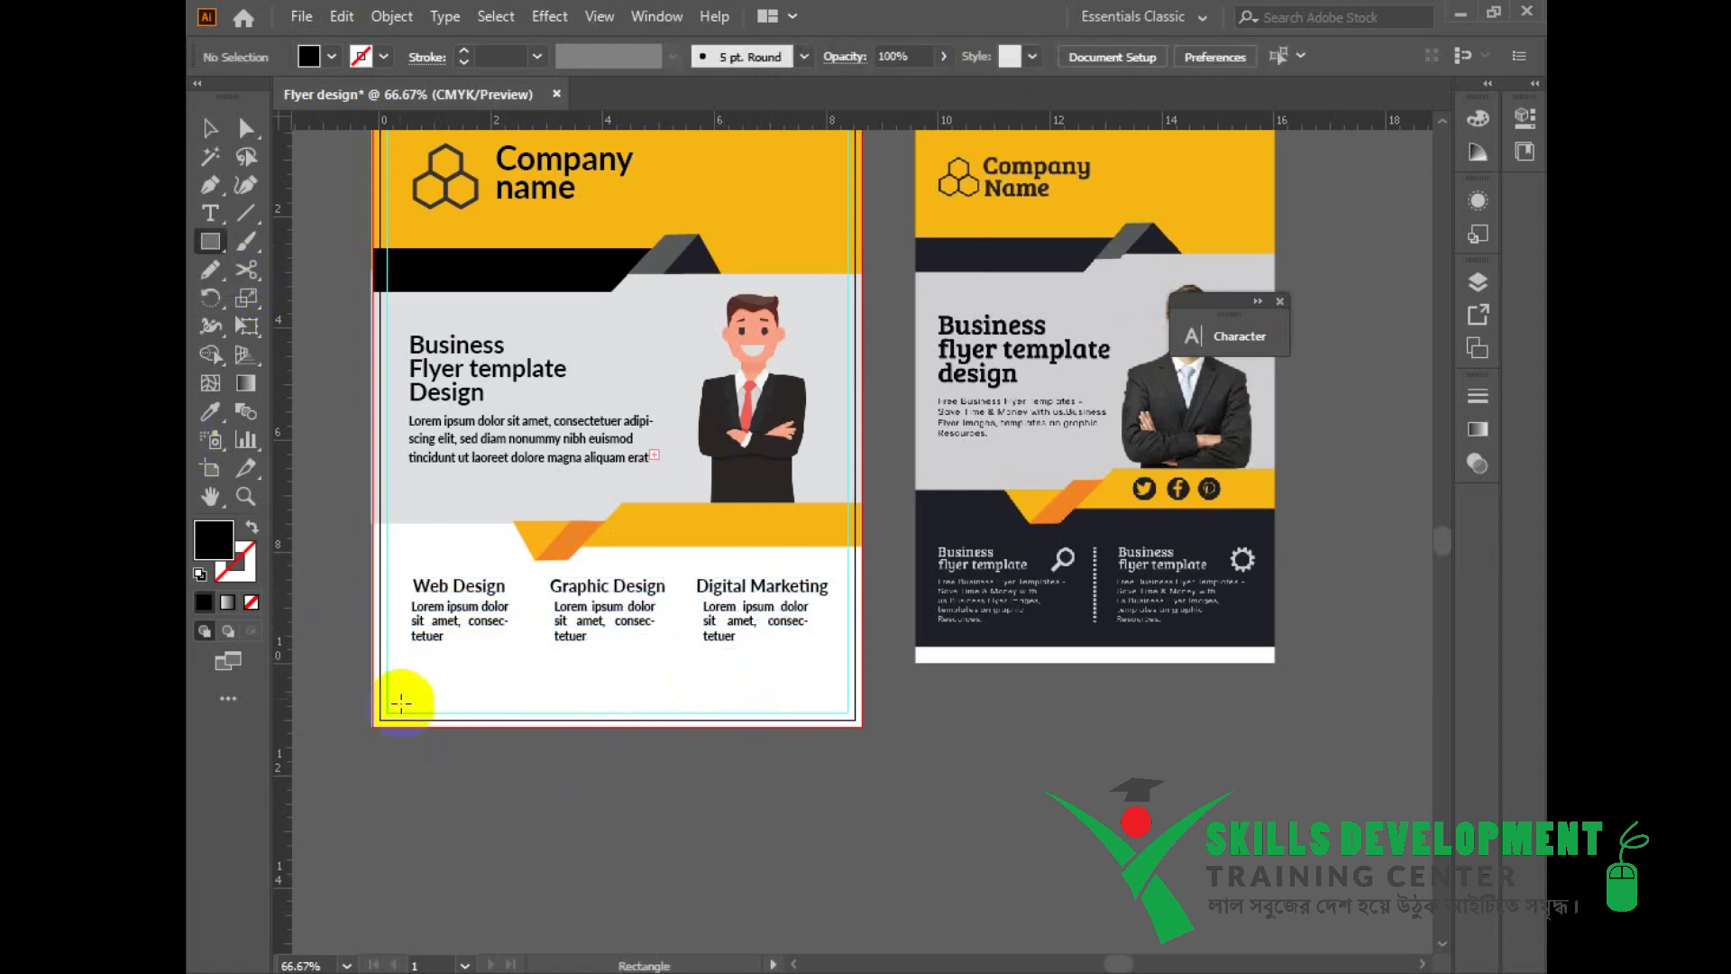
drag(400, 688, 868, 715)
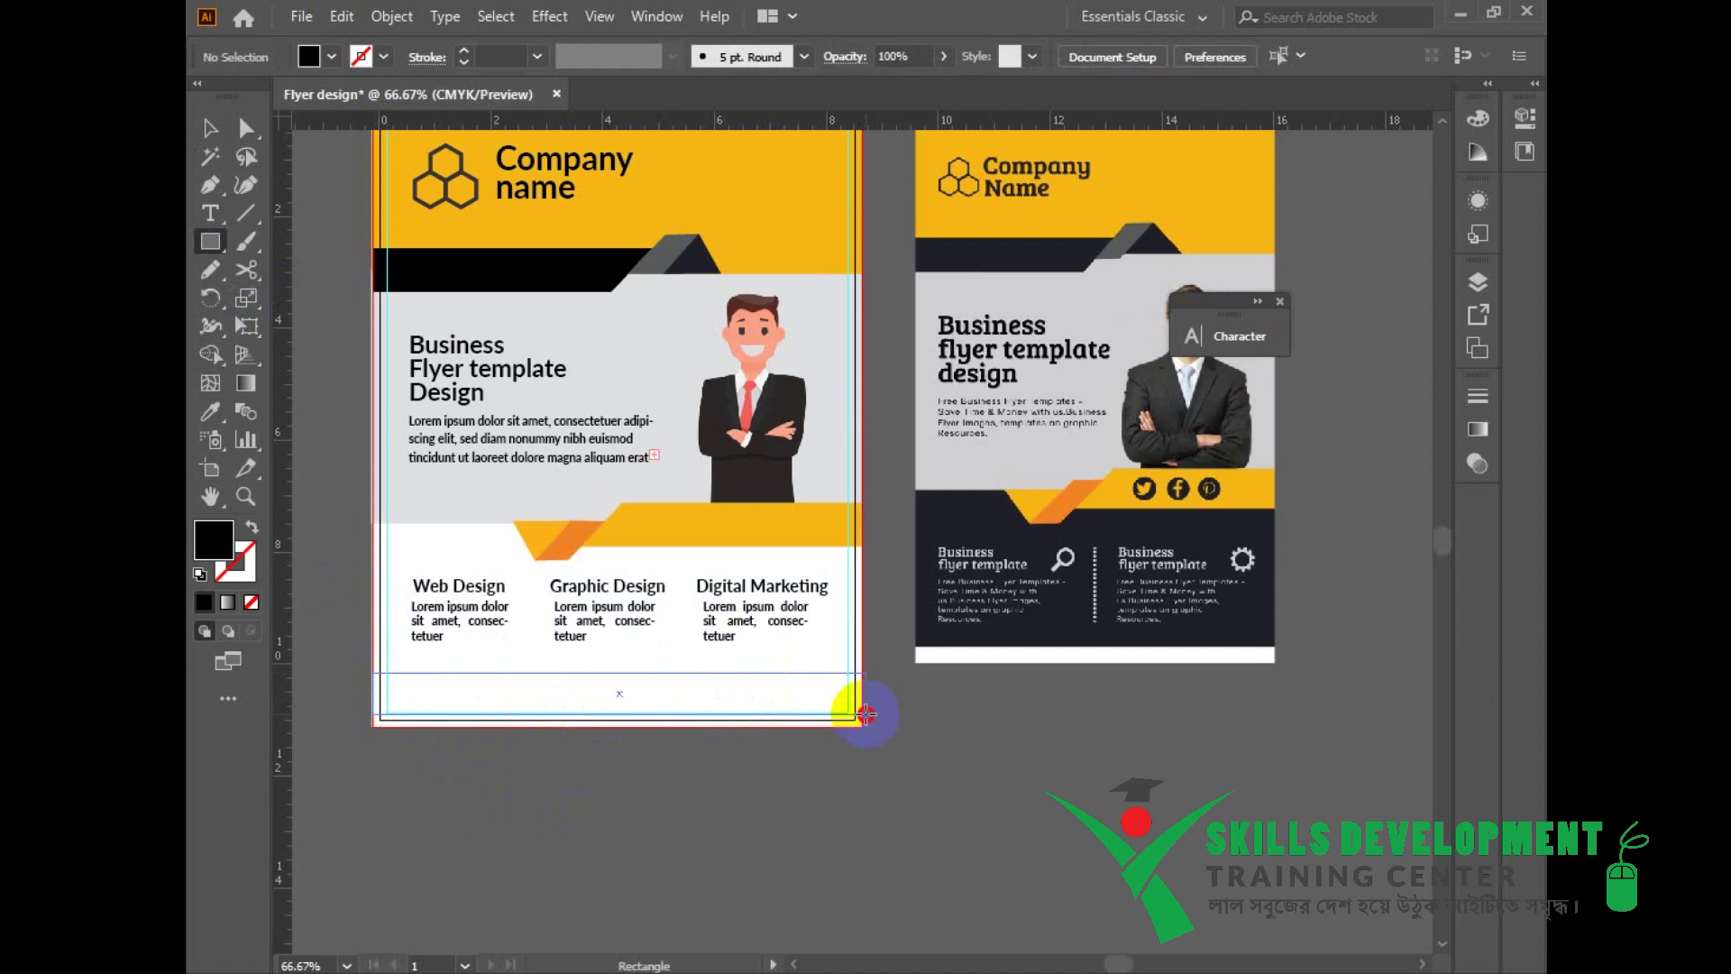
drag(866, 714, 864, 719)
key(ctrl+z)
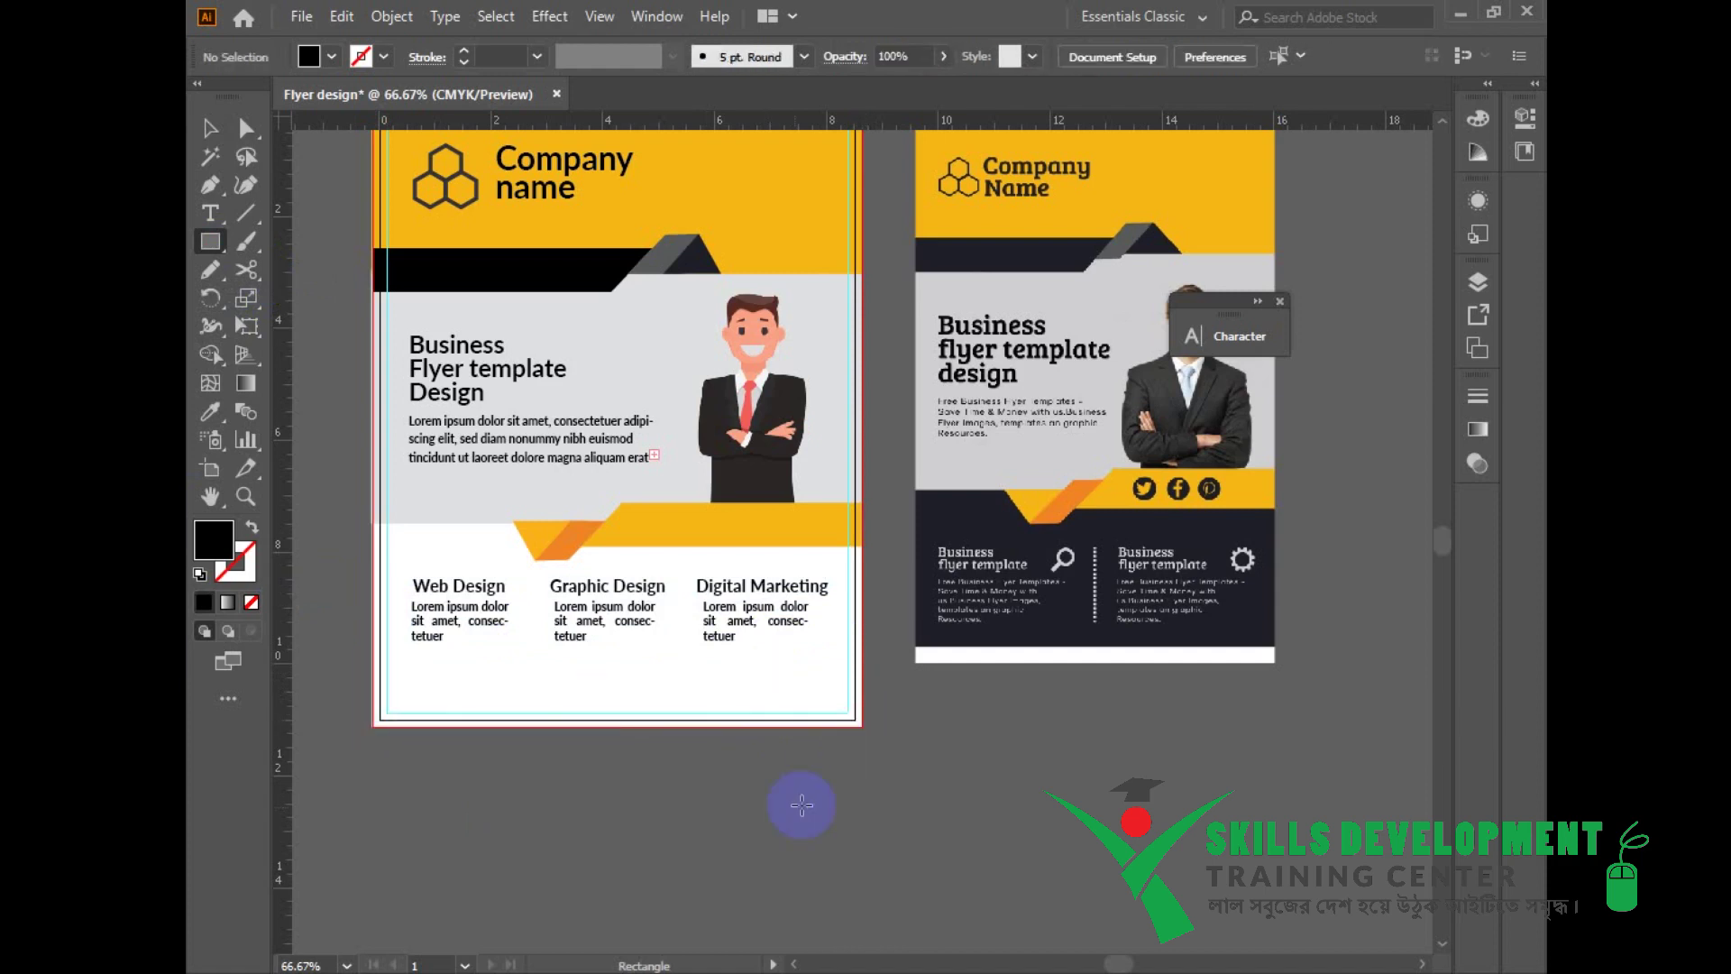
Step: Add the text "Our Serivec" on the empty canvas below the flyer
key(t)
click(675, 851)
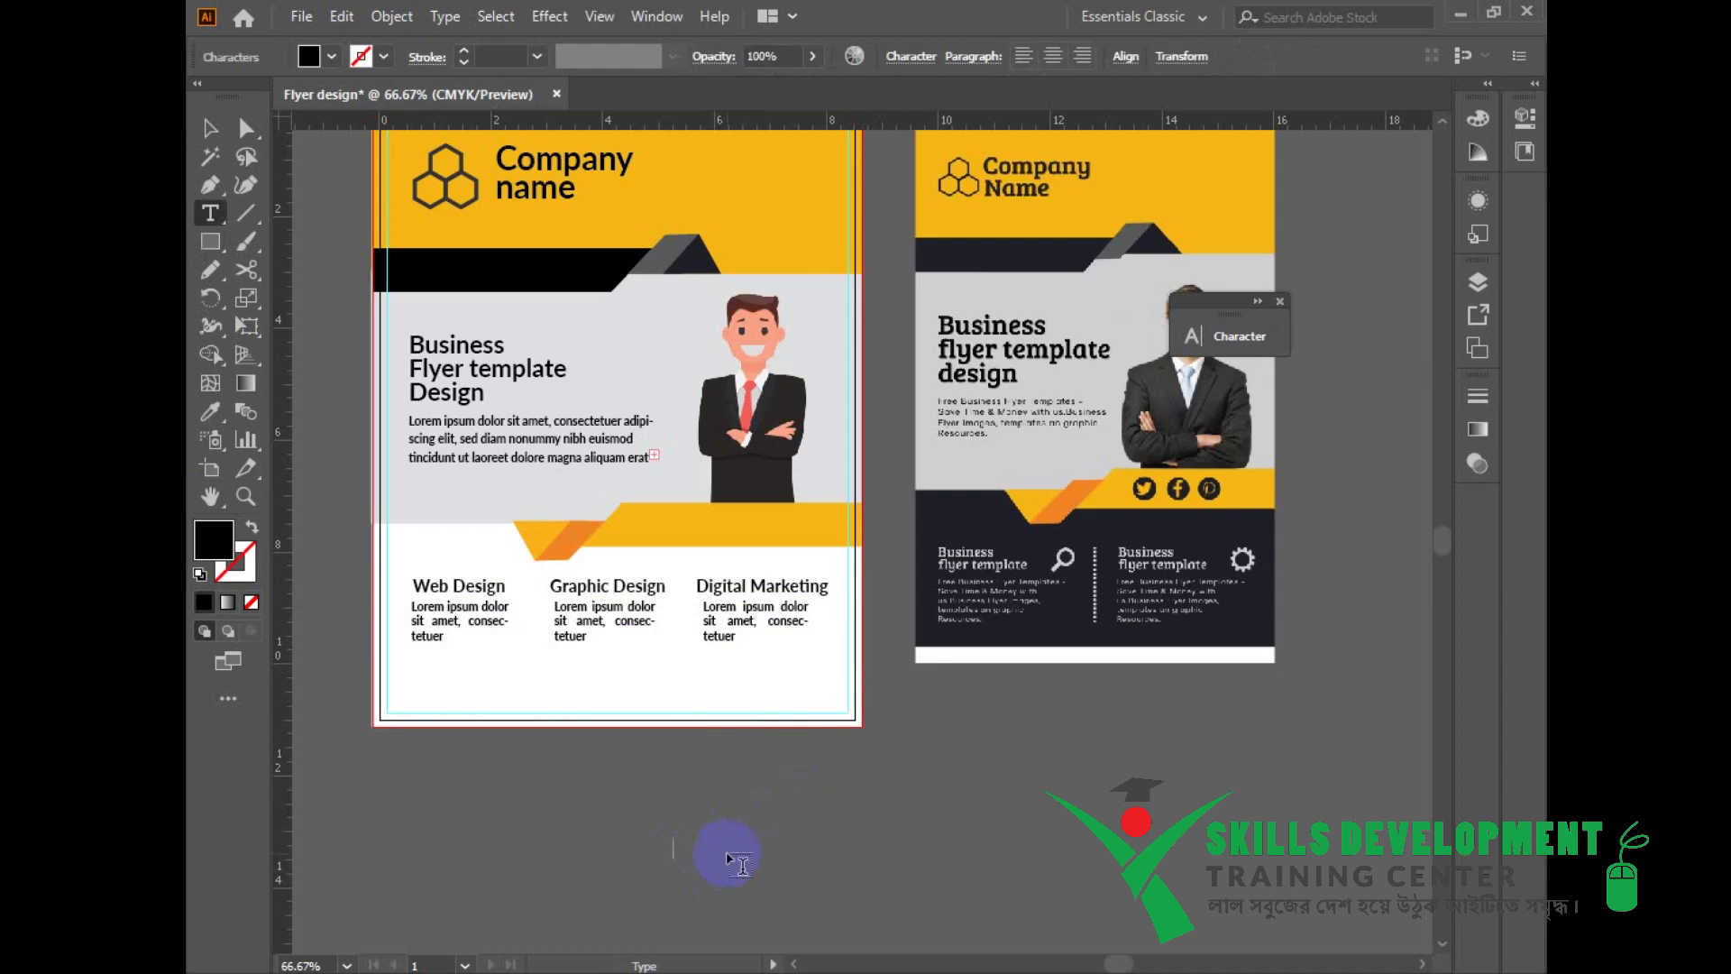
click(1388, 972)
click(1377, 883)
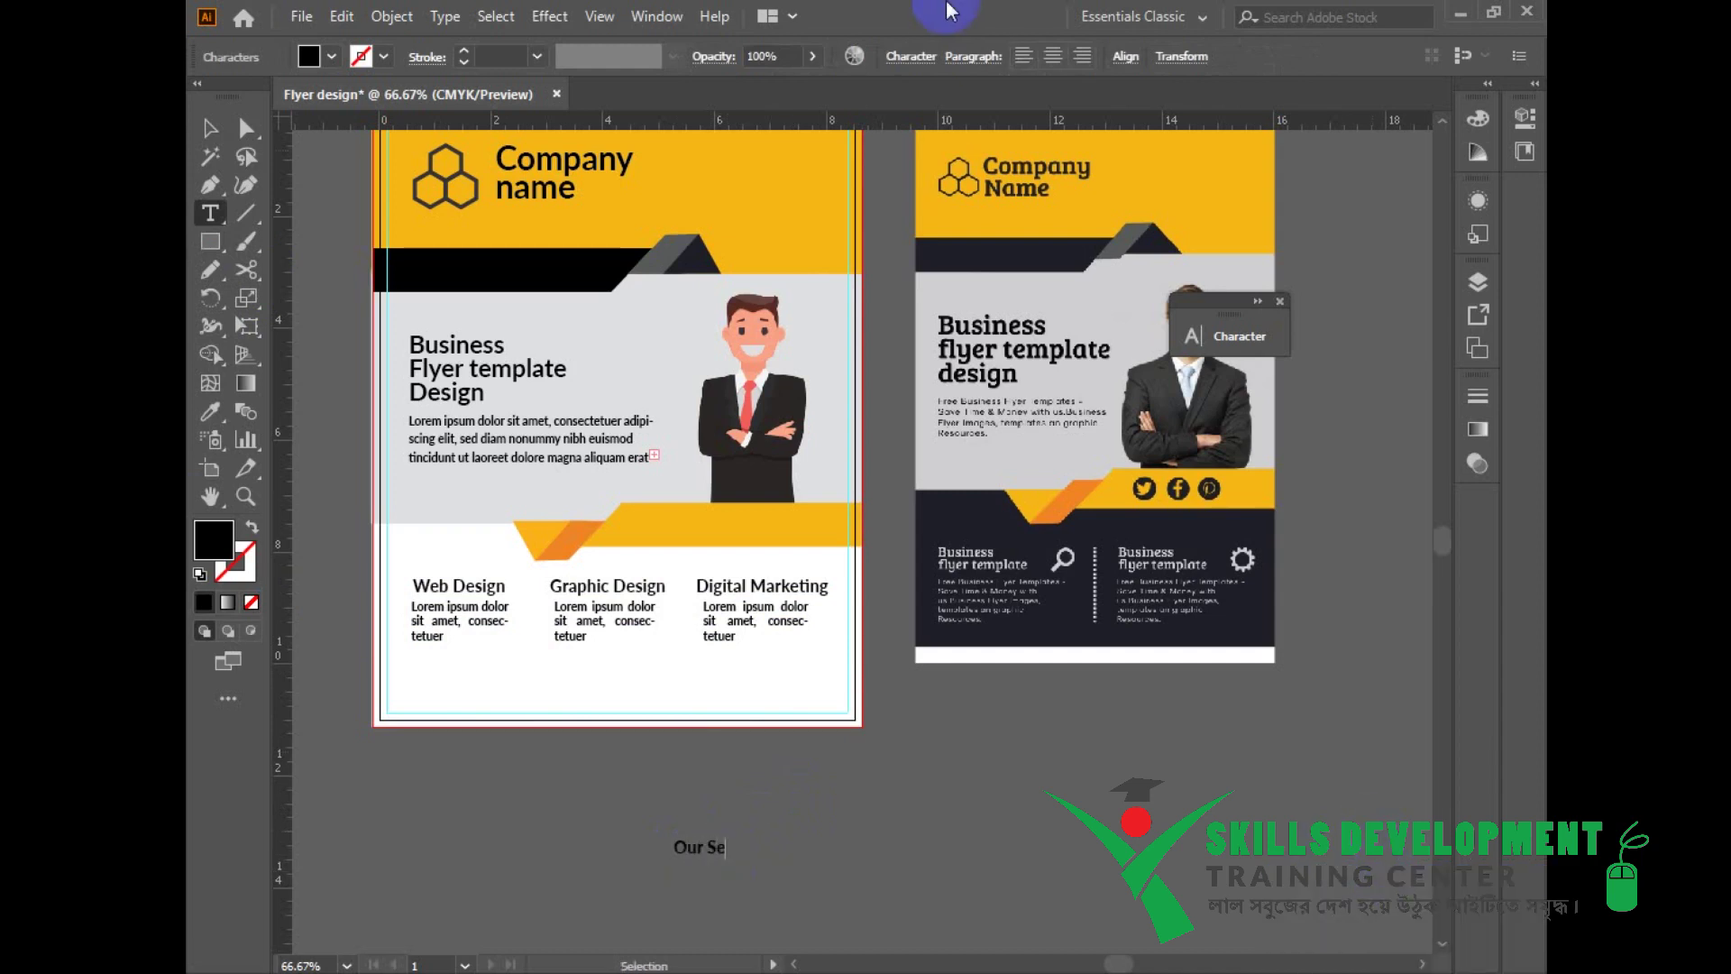
key(Escape)
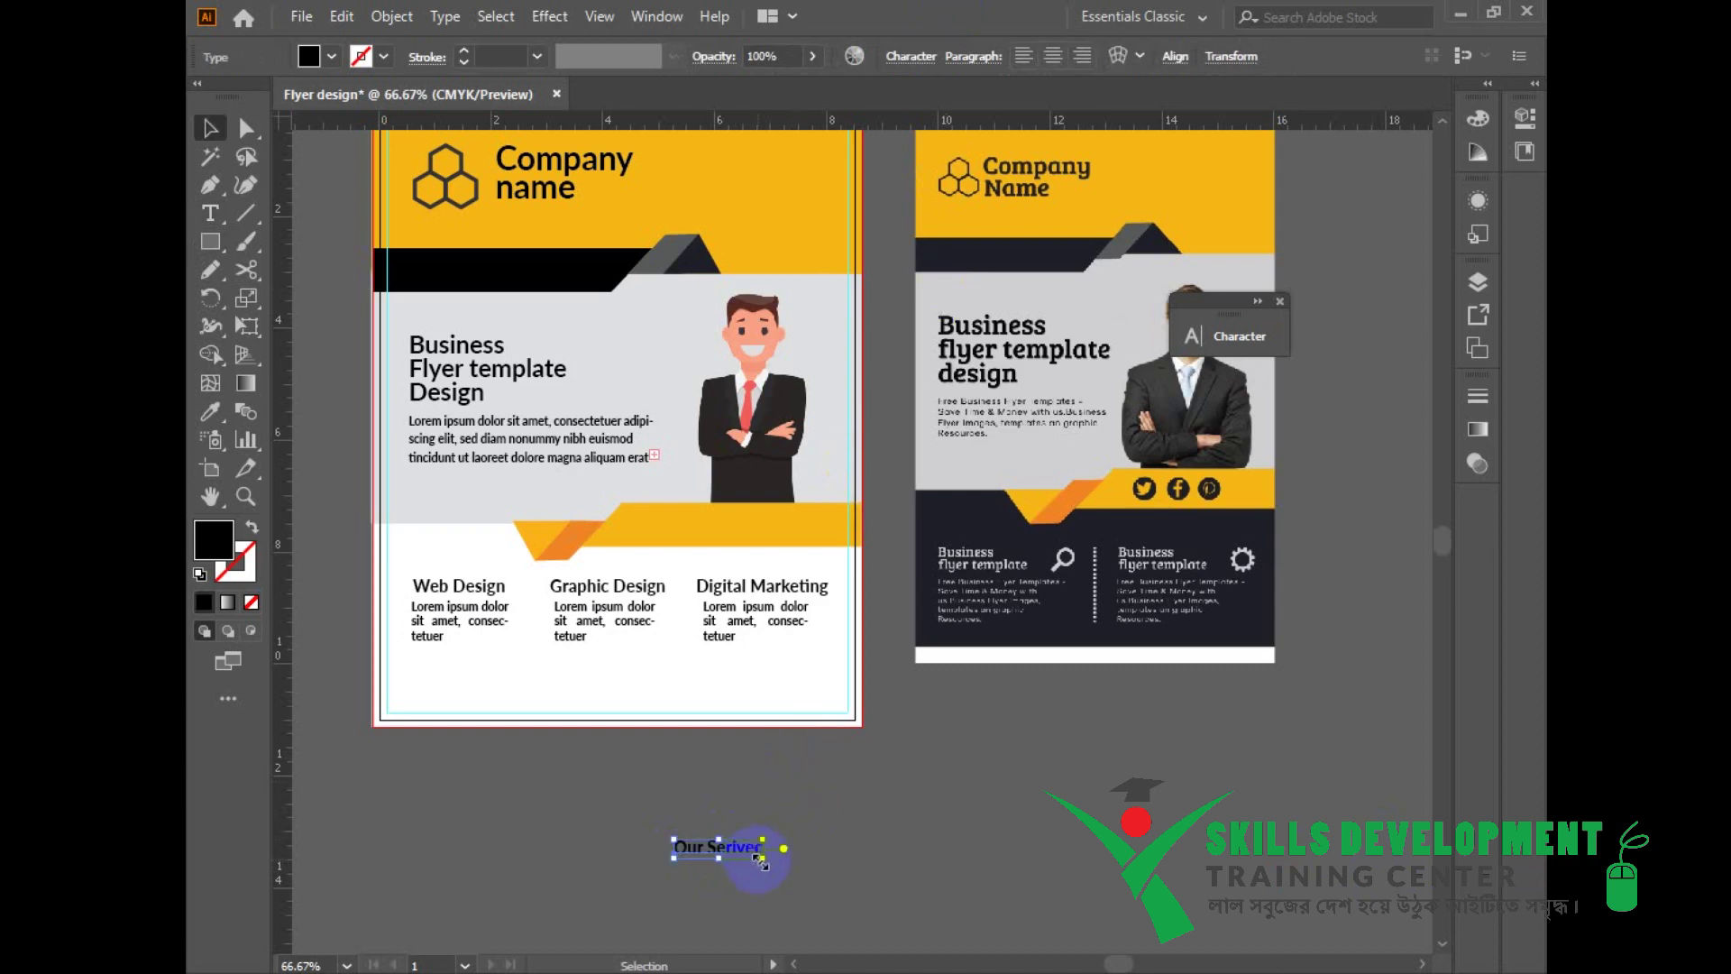
Step: Enlarge the "Our Serivec" text and place it above the Web Design heading, beside the lower ribbon
drag(762, 863, 864, 623)
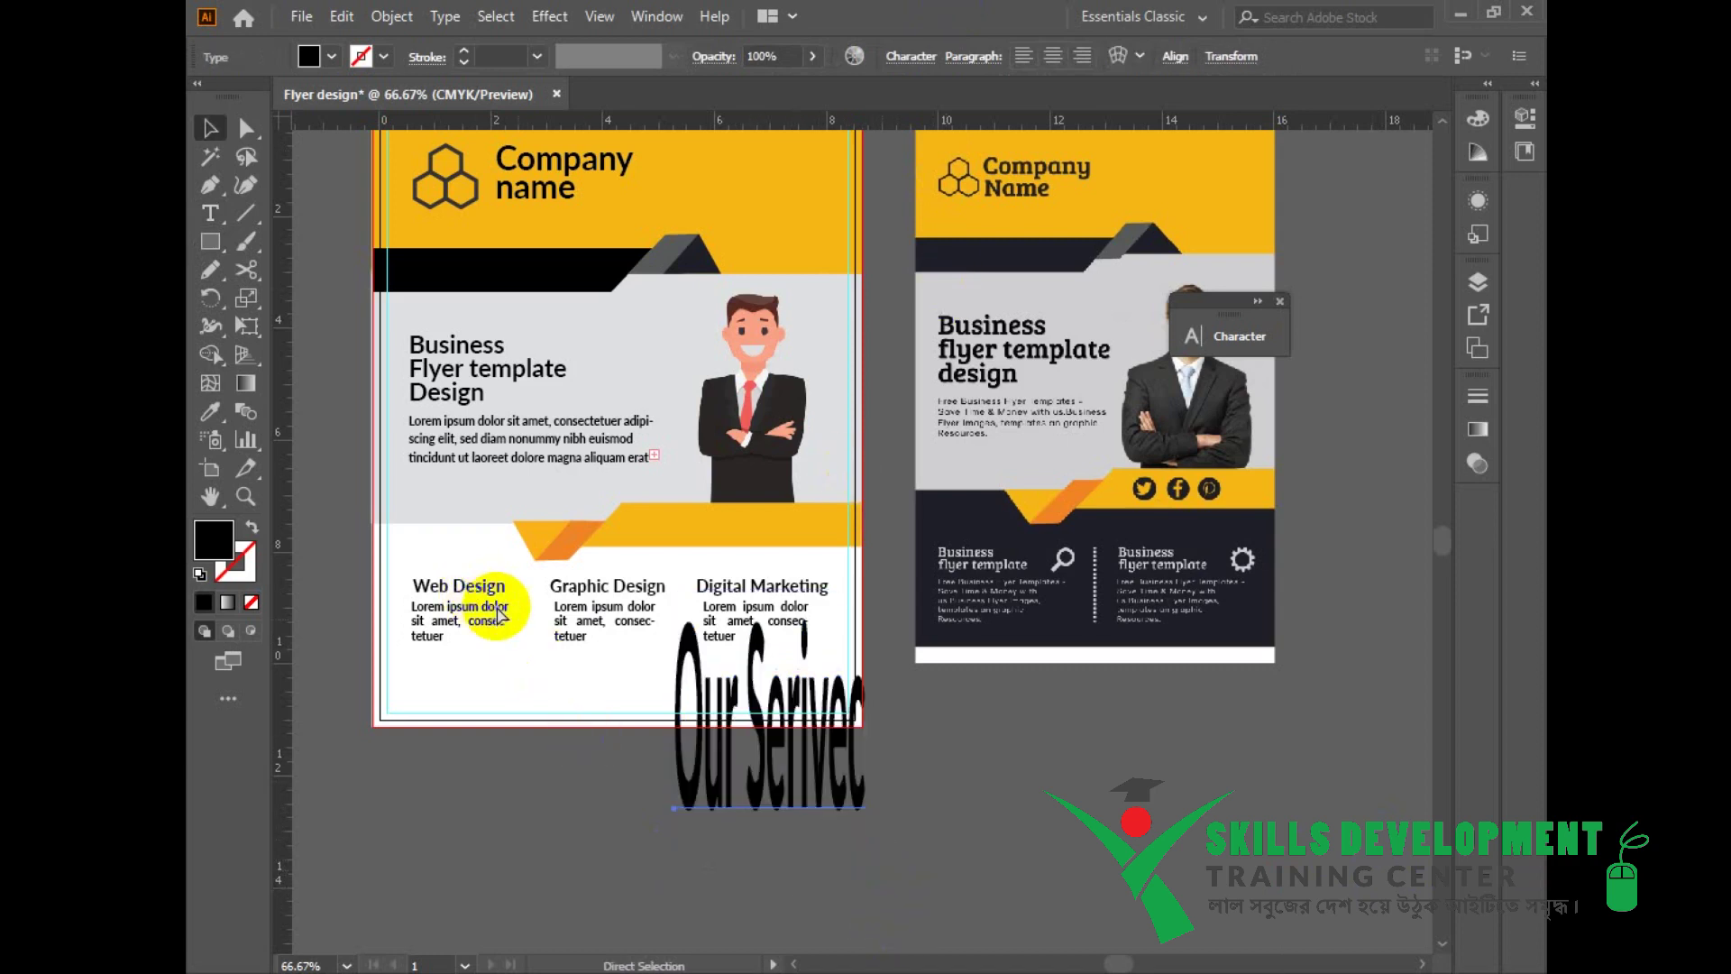
key(ctrl+z)
drag(868, 883, 490, 603)
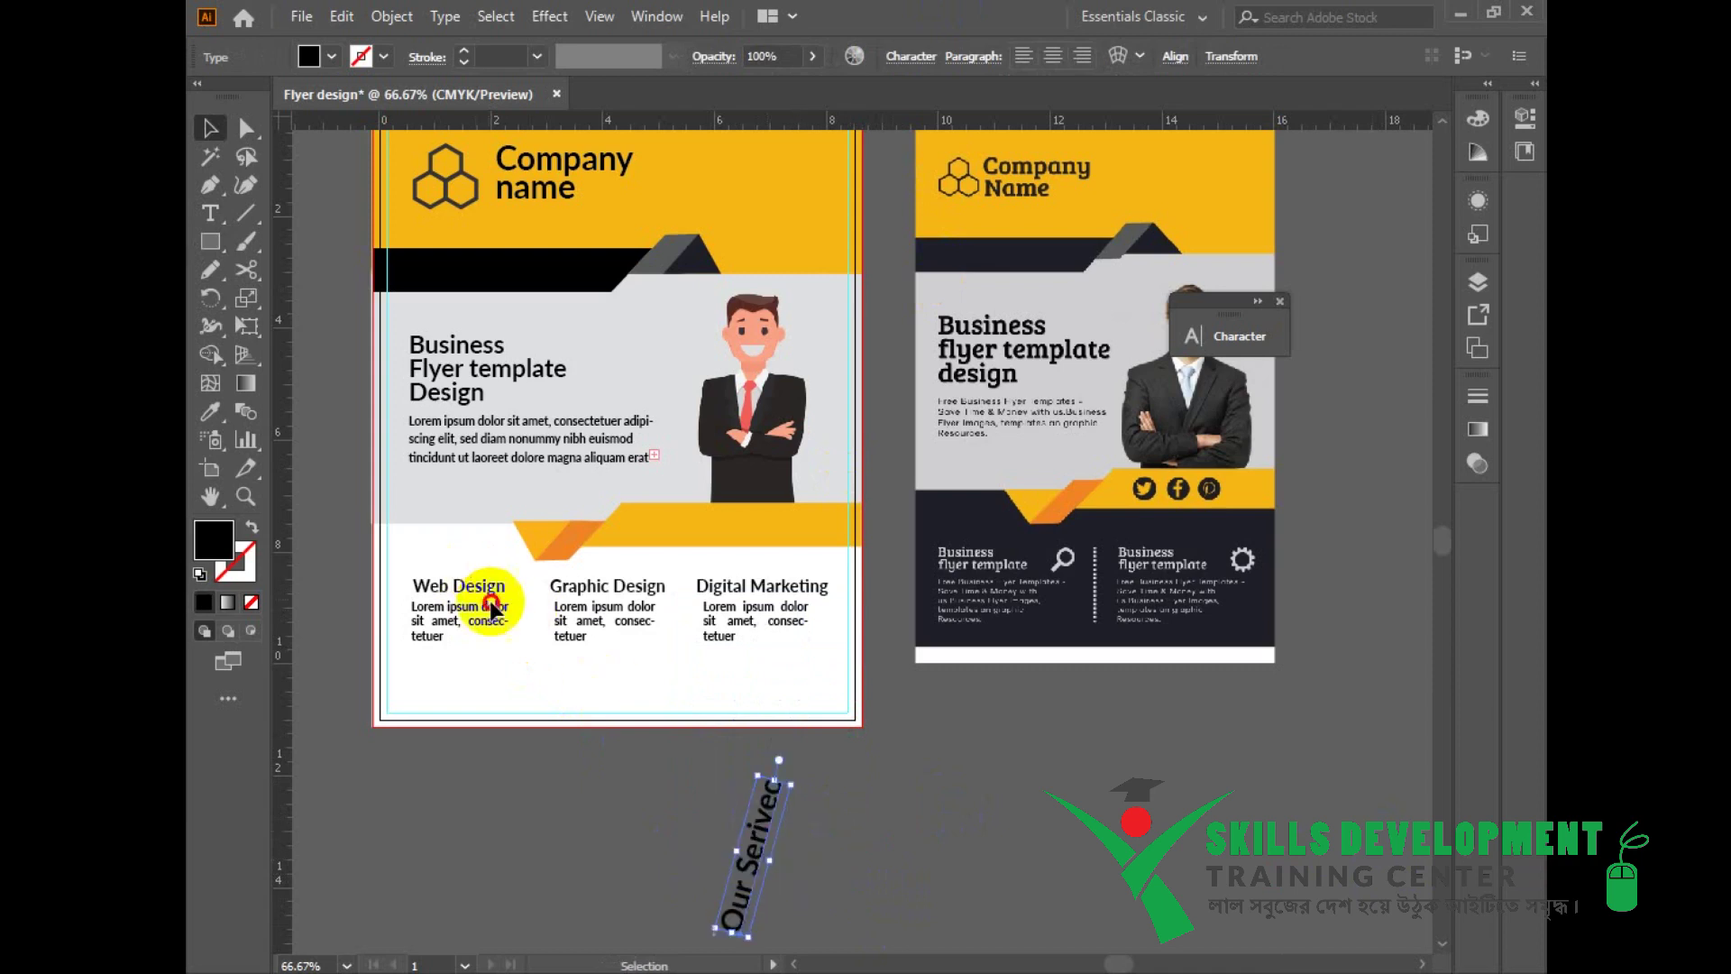
key(ctrl+z)
click(490, 604)
drag(805, 870, 487, 561)
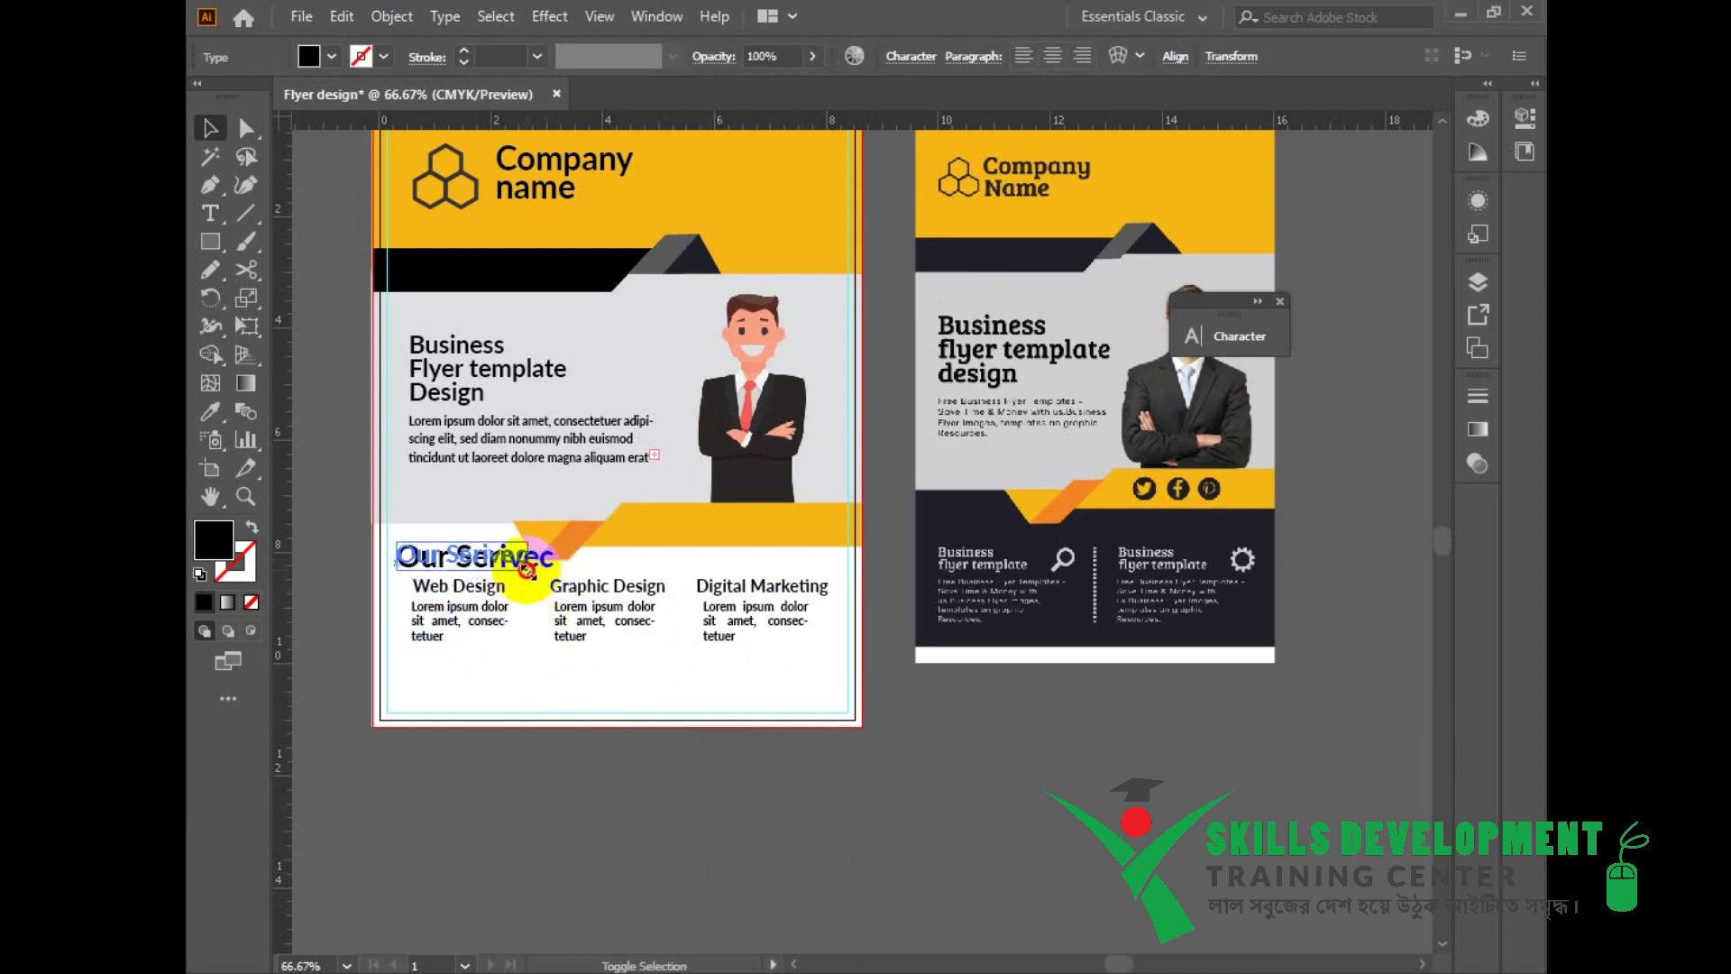
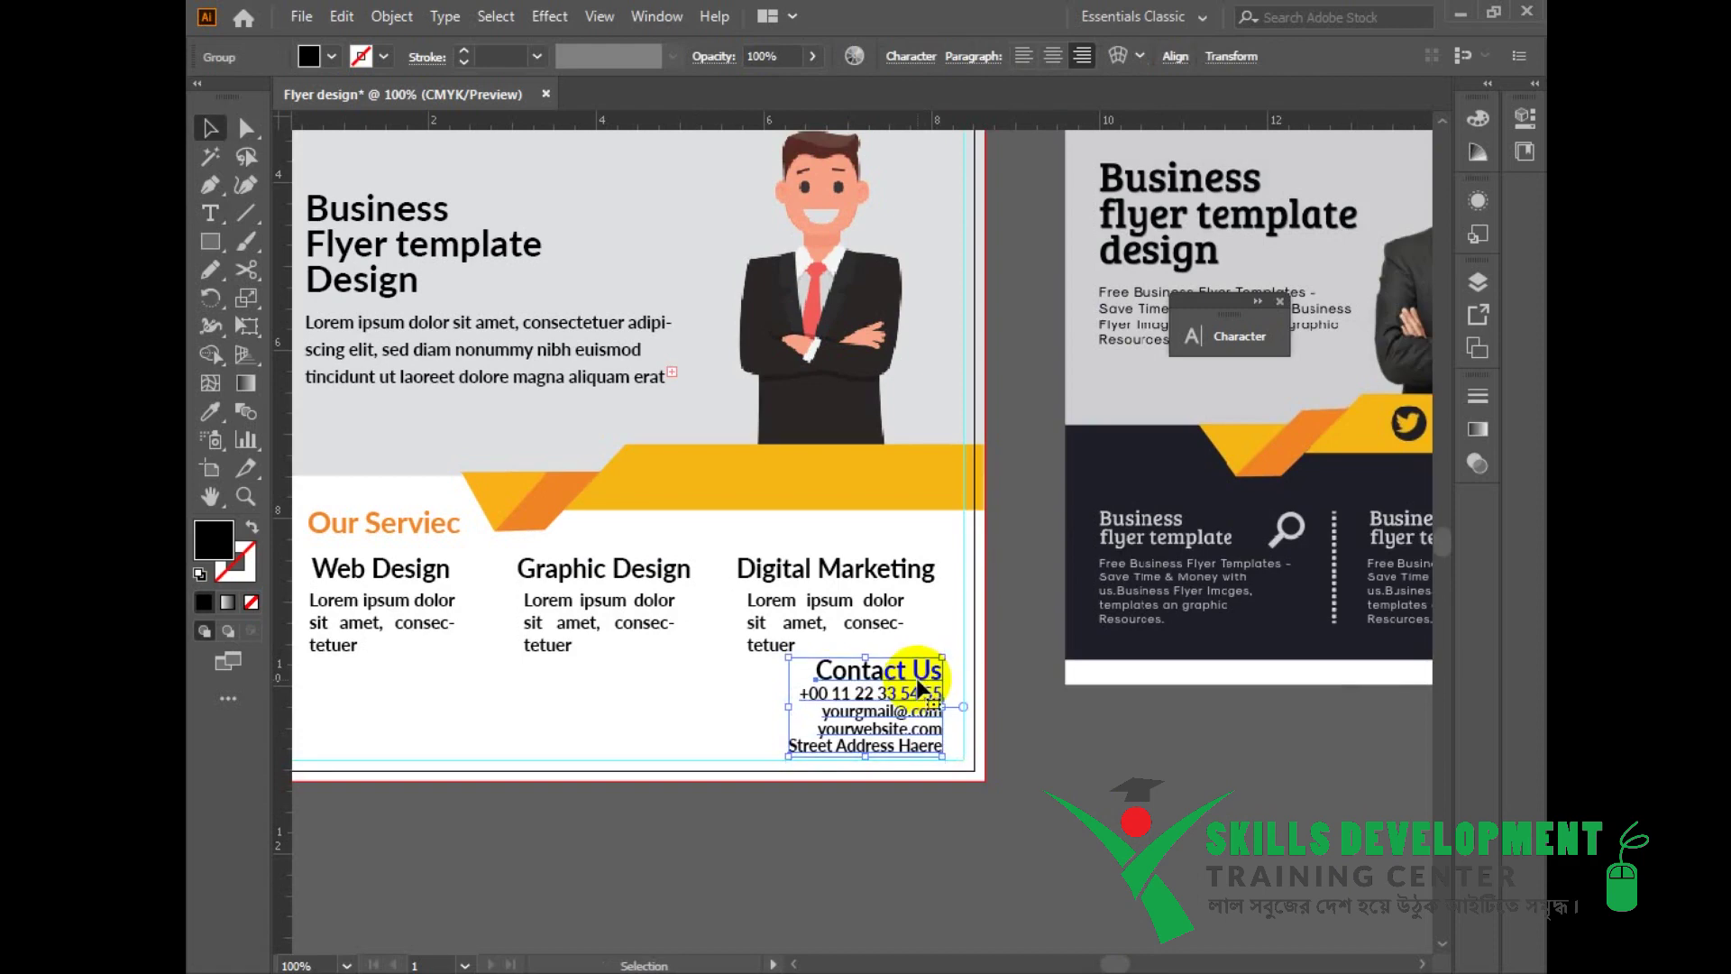
Step: Nudge the Contact Us block slightly right and up in the flyer's lower right corner
key(Right)
key(Right)
key(Right)
key(Right)
key(Right)
key(Right)
key(Up)
key(Up)
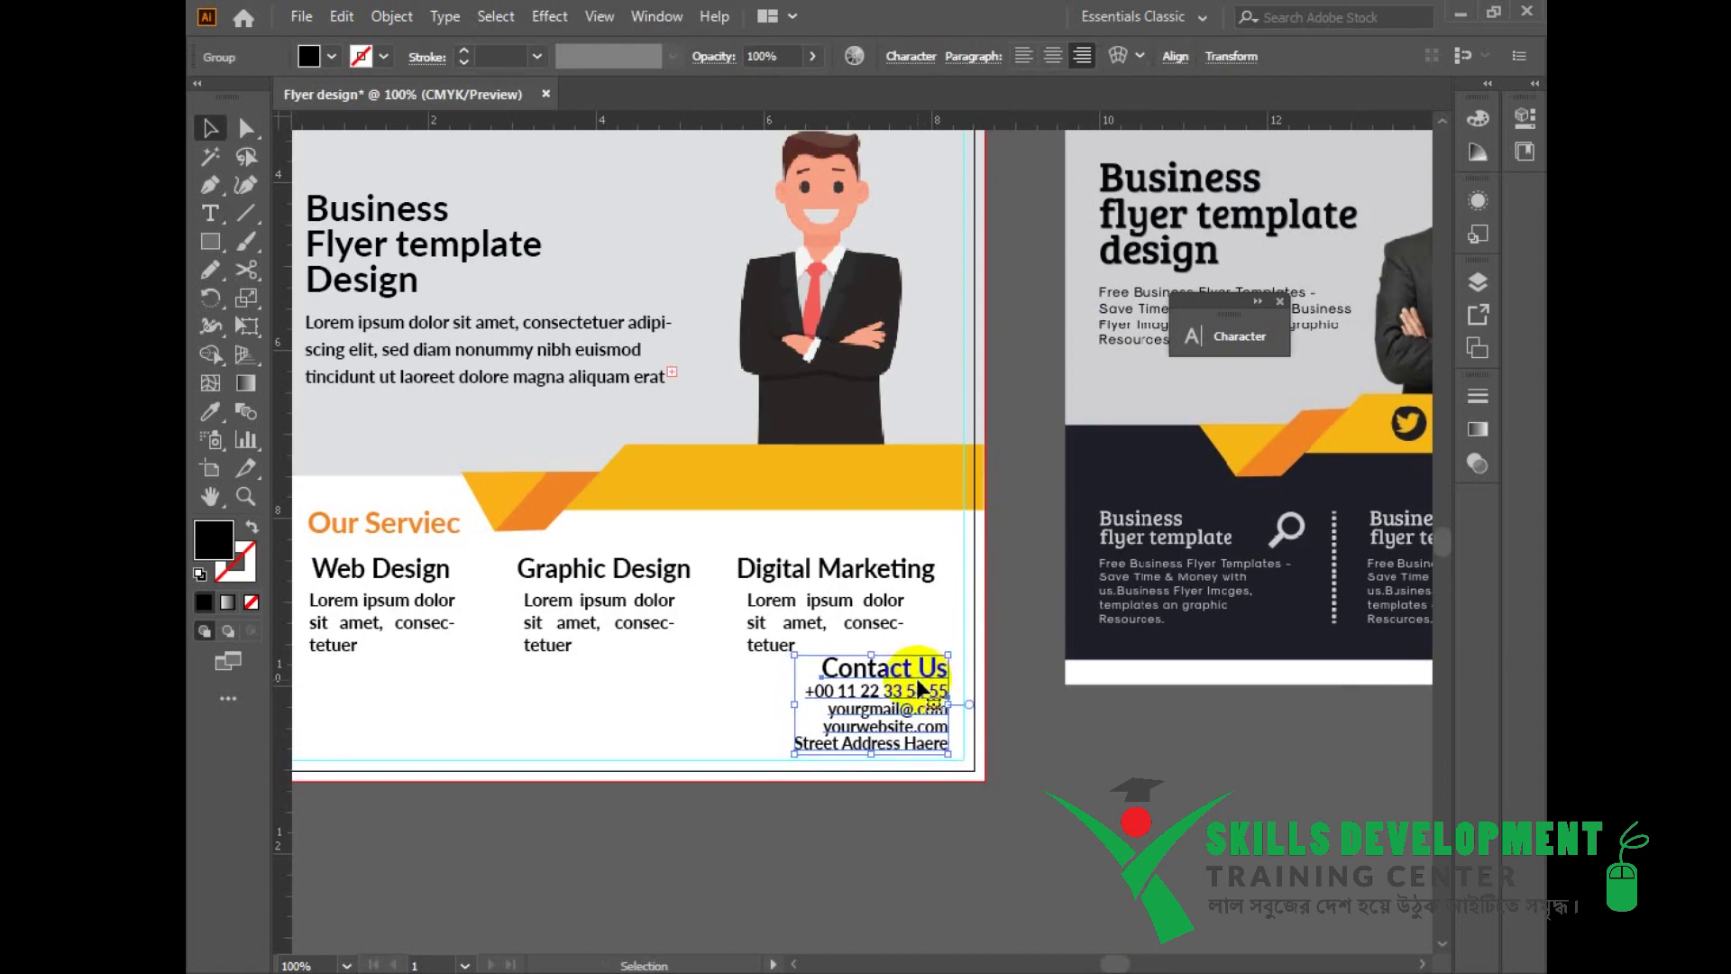
click(1034, 793)
Step: Draw a thin full-width rectangle along the flyer's bottom edge and fill it with the light grey sampled from the picture area
drag(985, 793, 1093, 727)
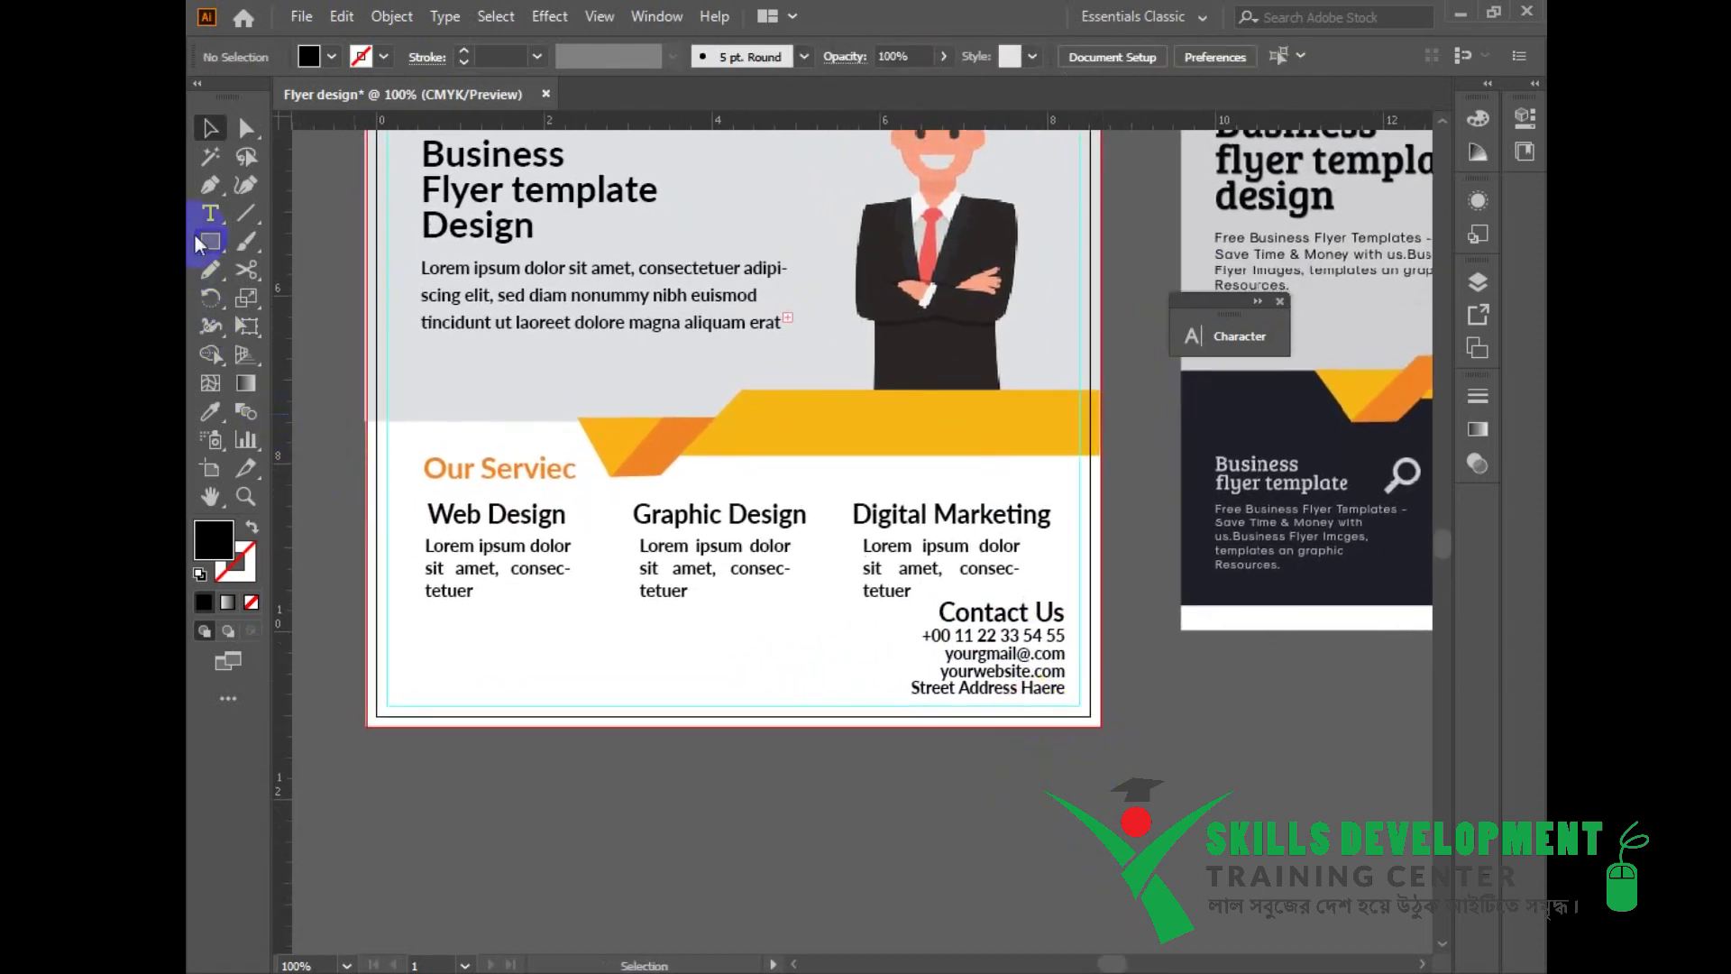
click(209, 241)
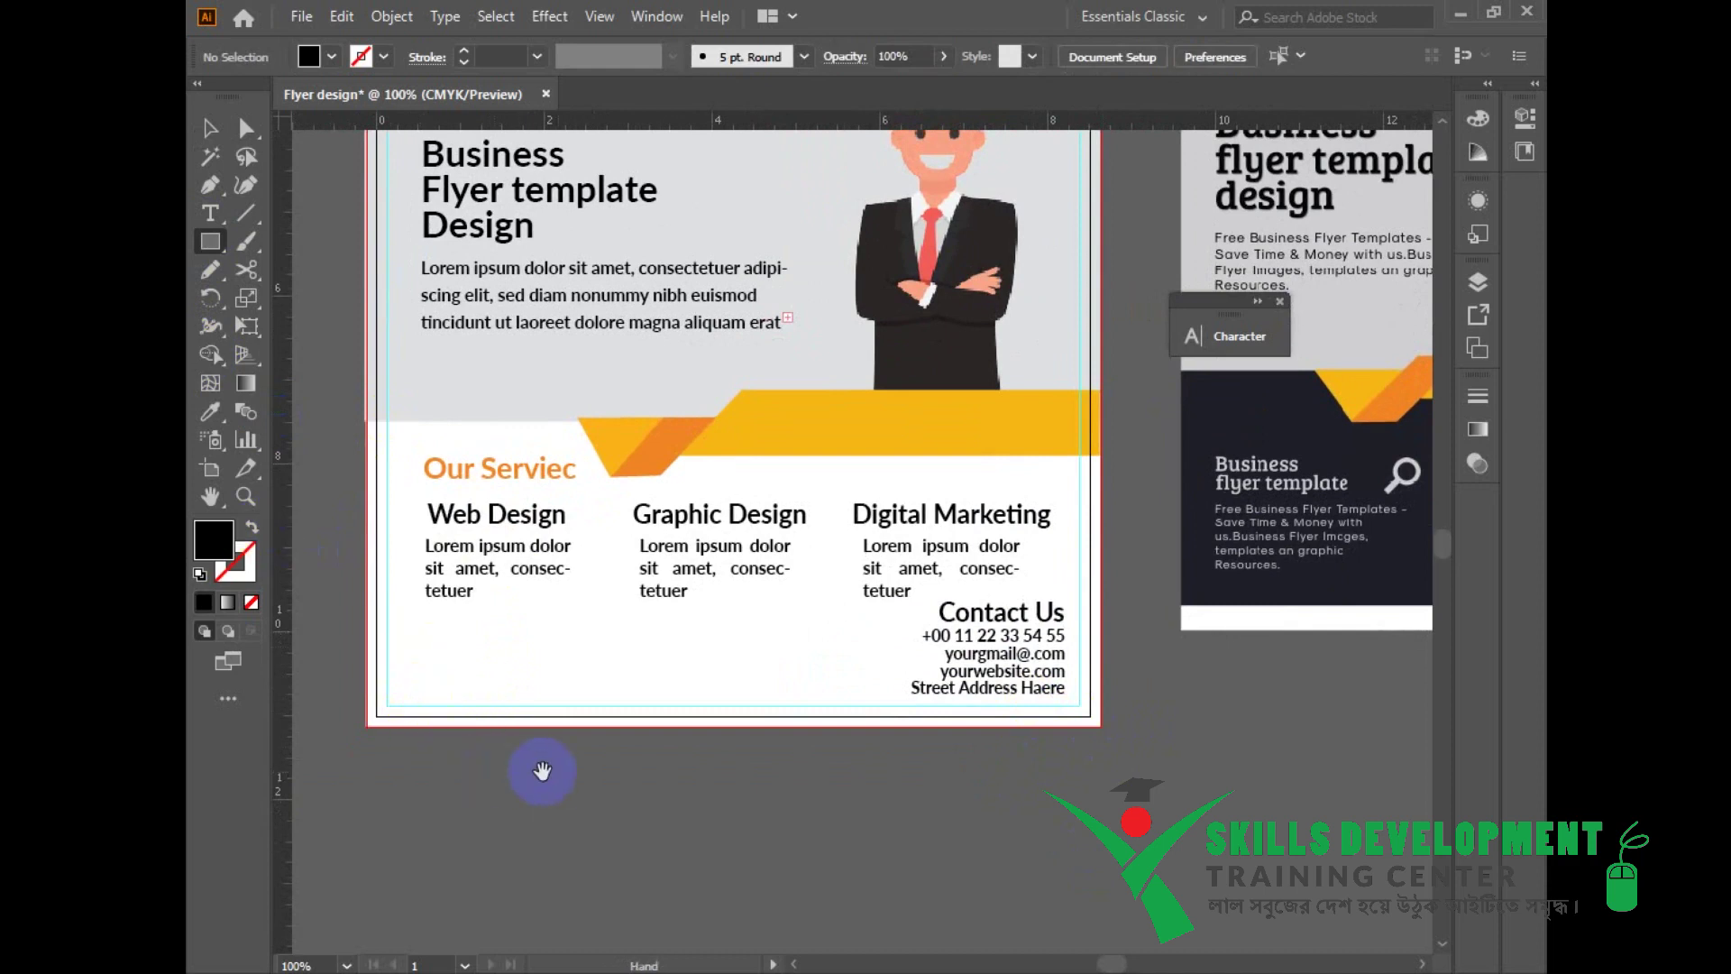
drag(602, 754, 599, 758)
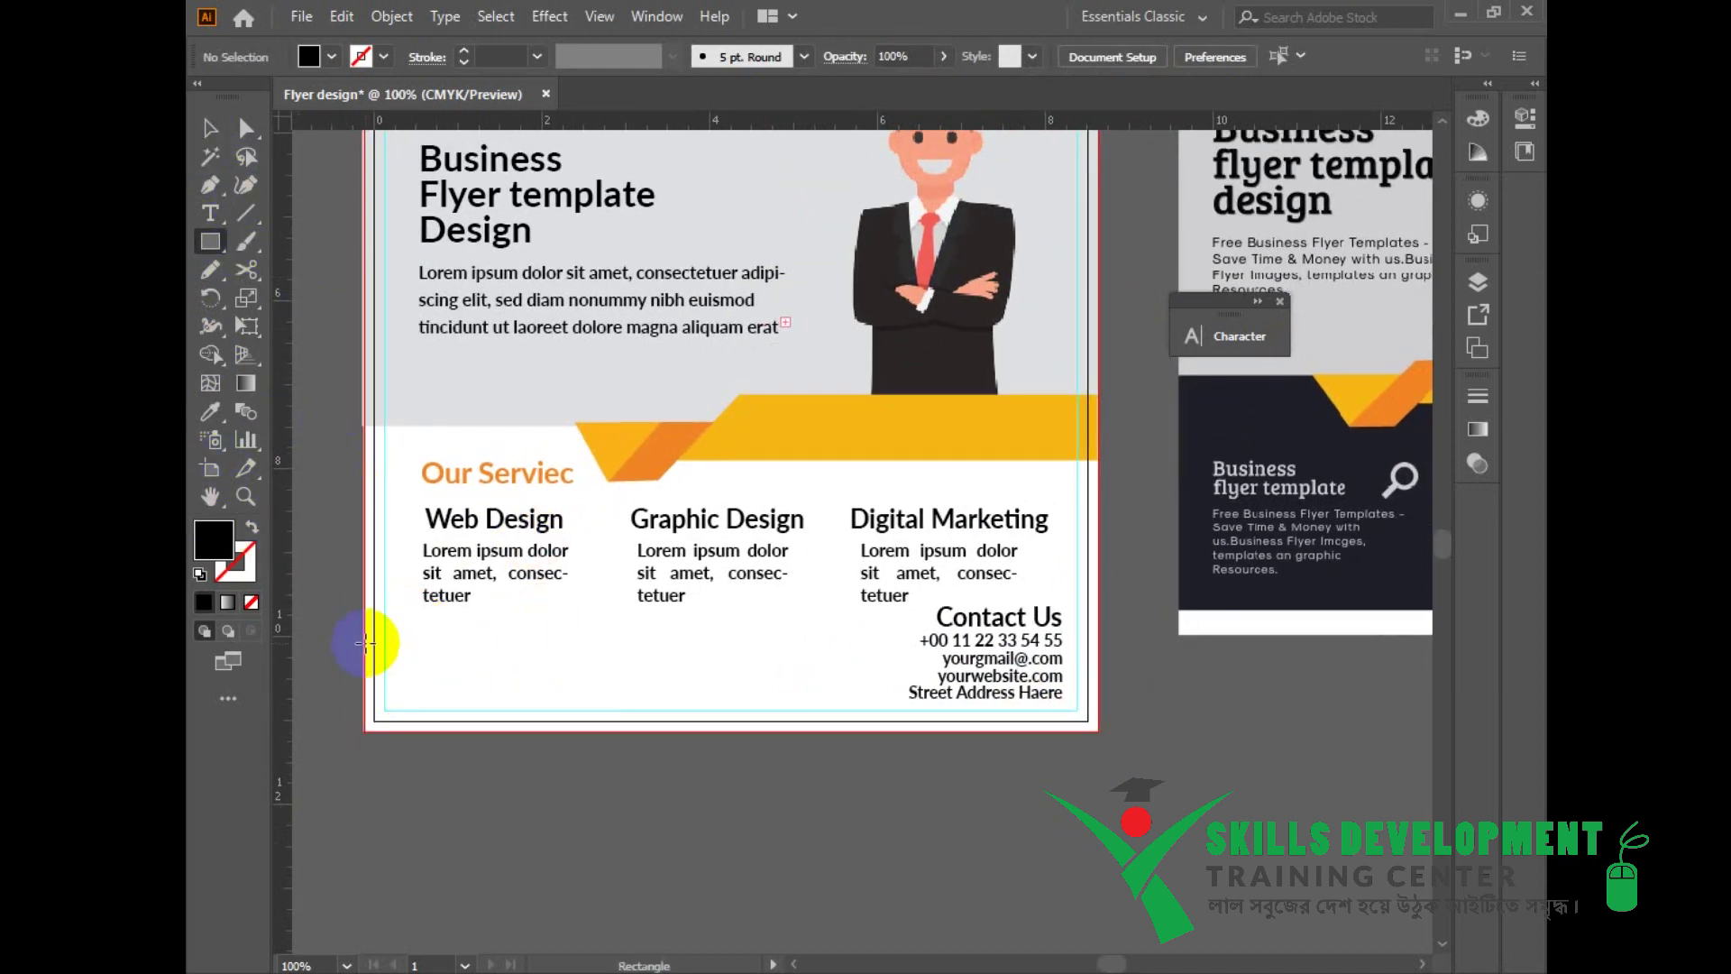
drag(360, 683, 1097, 733)
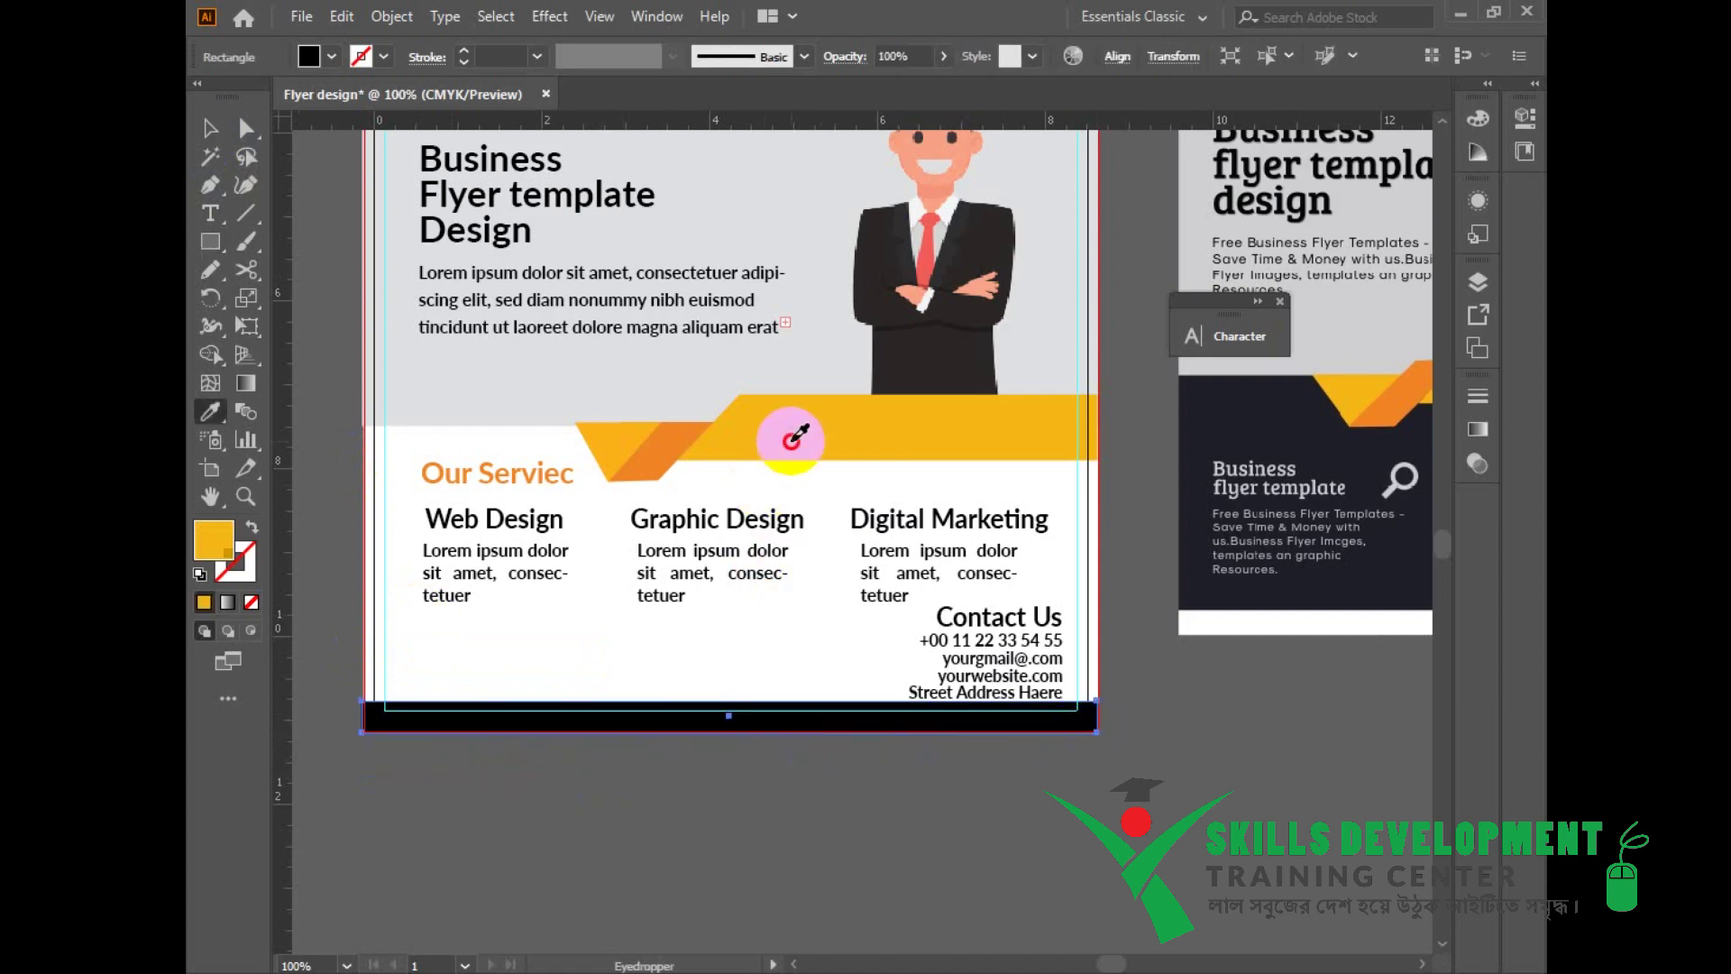
key(i)
click(909, 159)
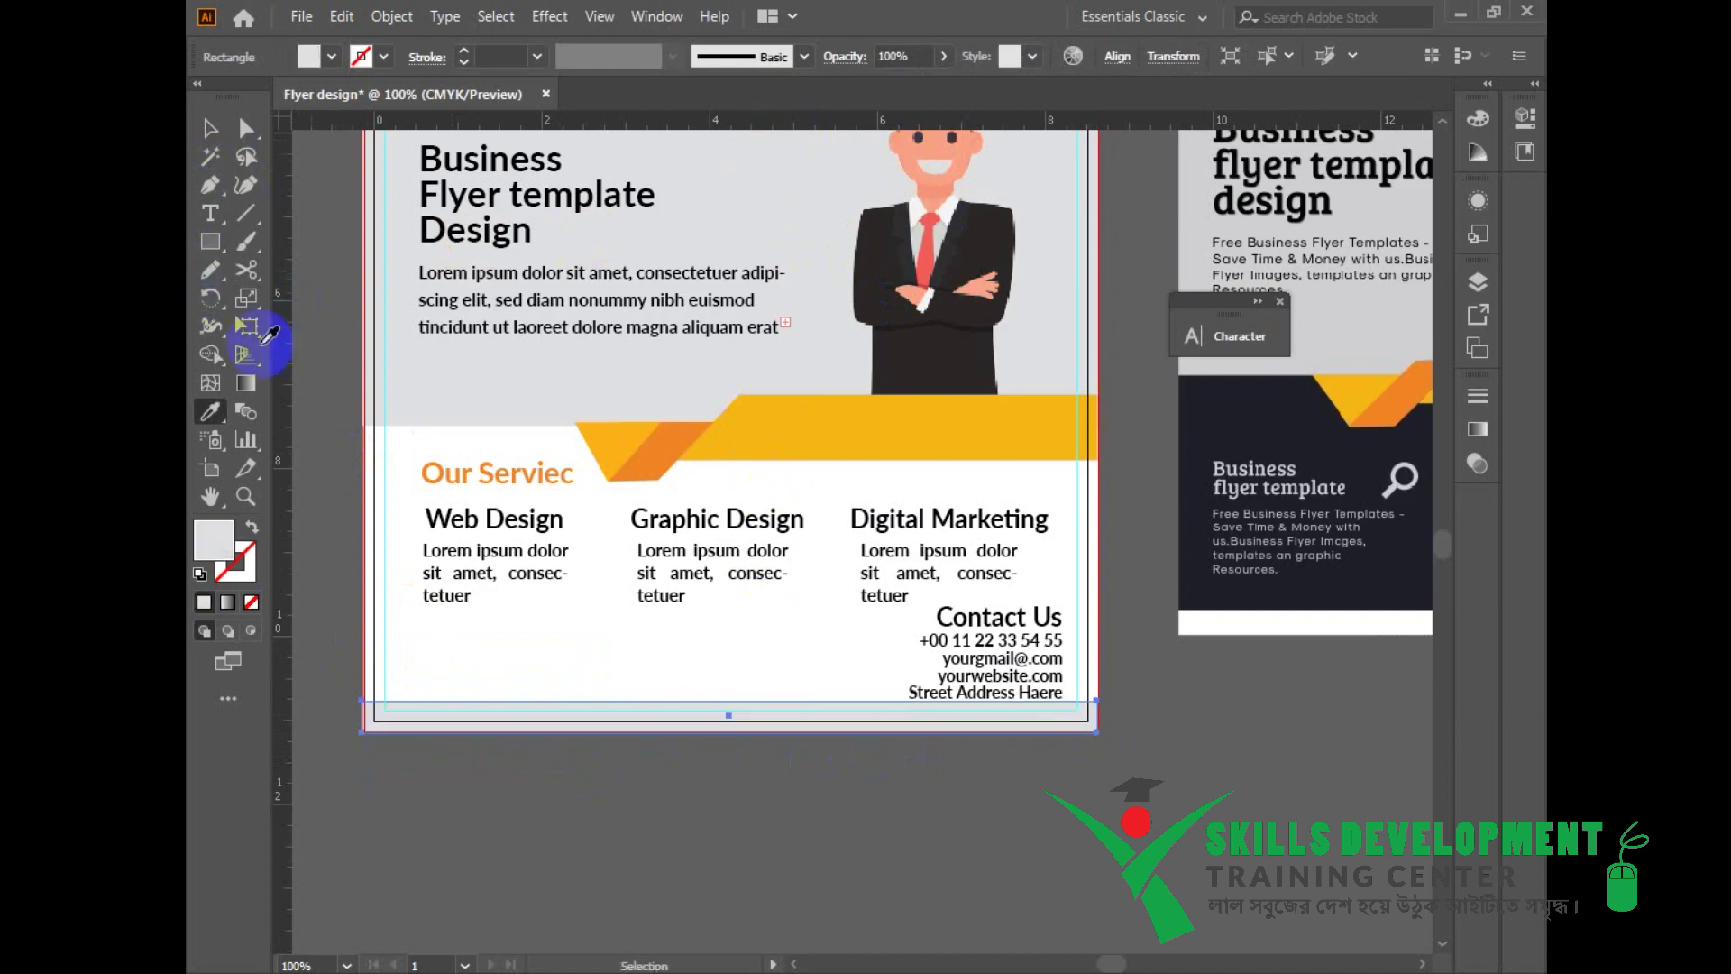
Step: Lower the top edge of the grey bottom strip to make it thinner
click(208, 131)
drag(734, 703, 731, 713)
drag(890, 726, 881, 839)
click(918, 846)
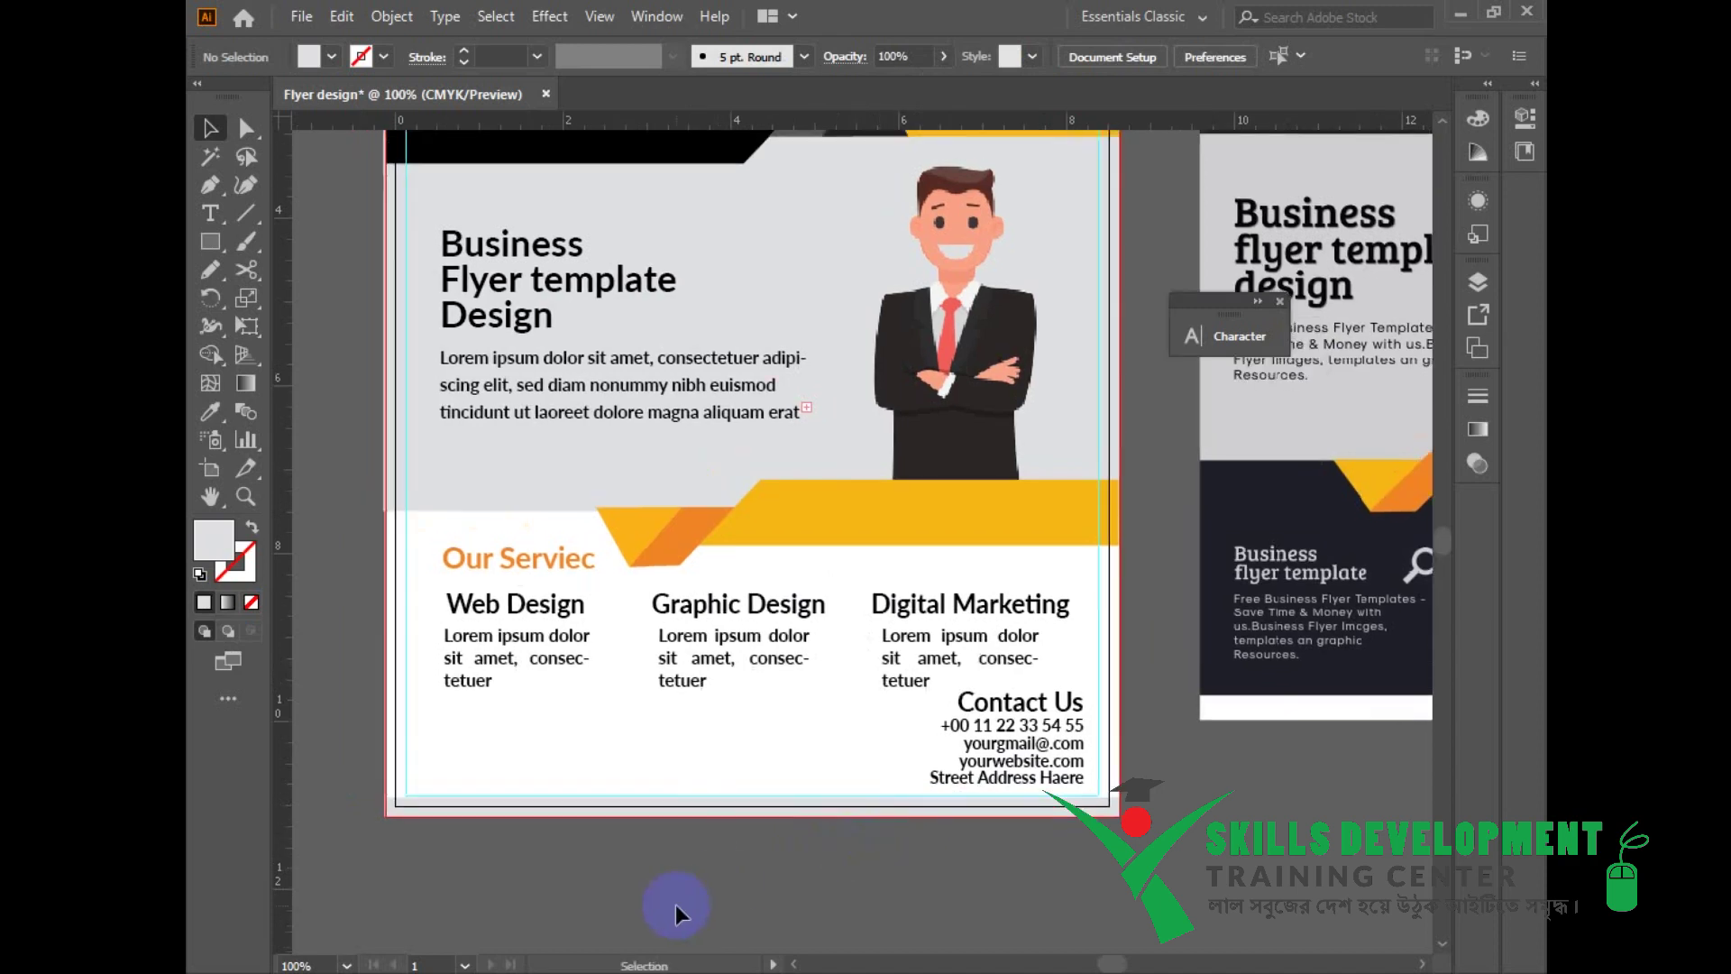
drag(681, 735, 683, 782)
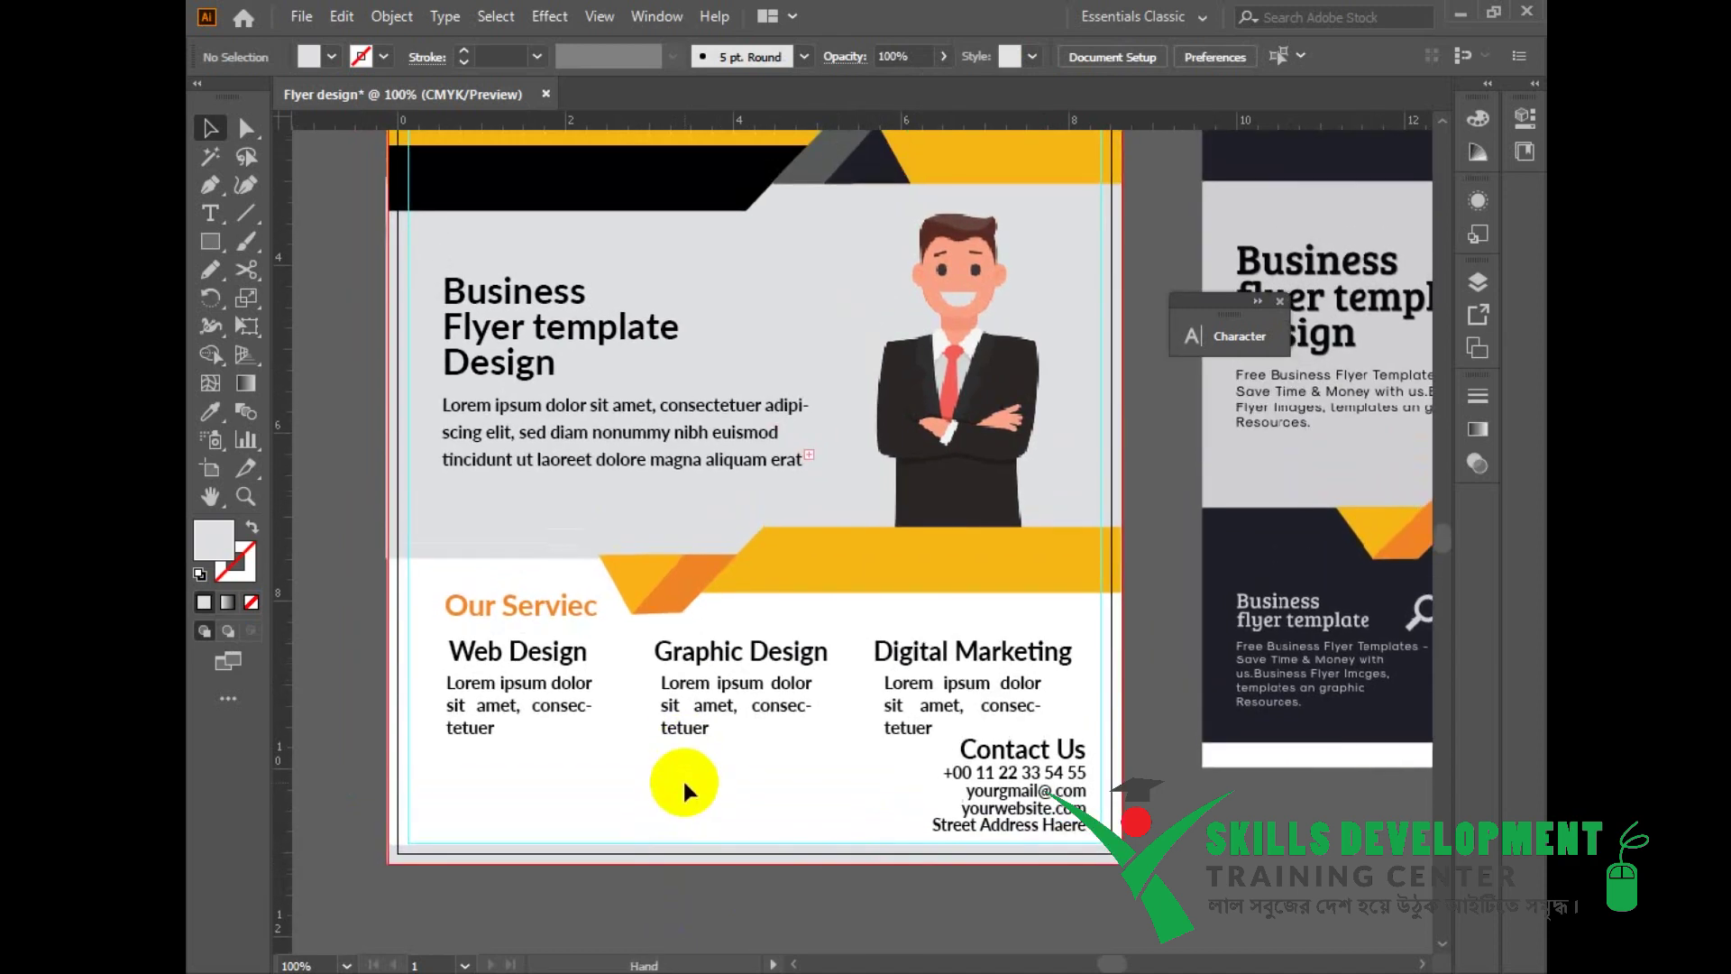
click(210, 213)
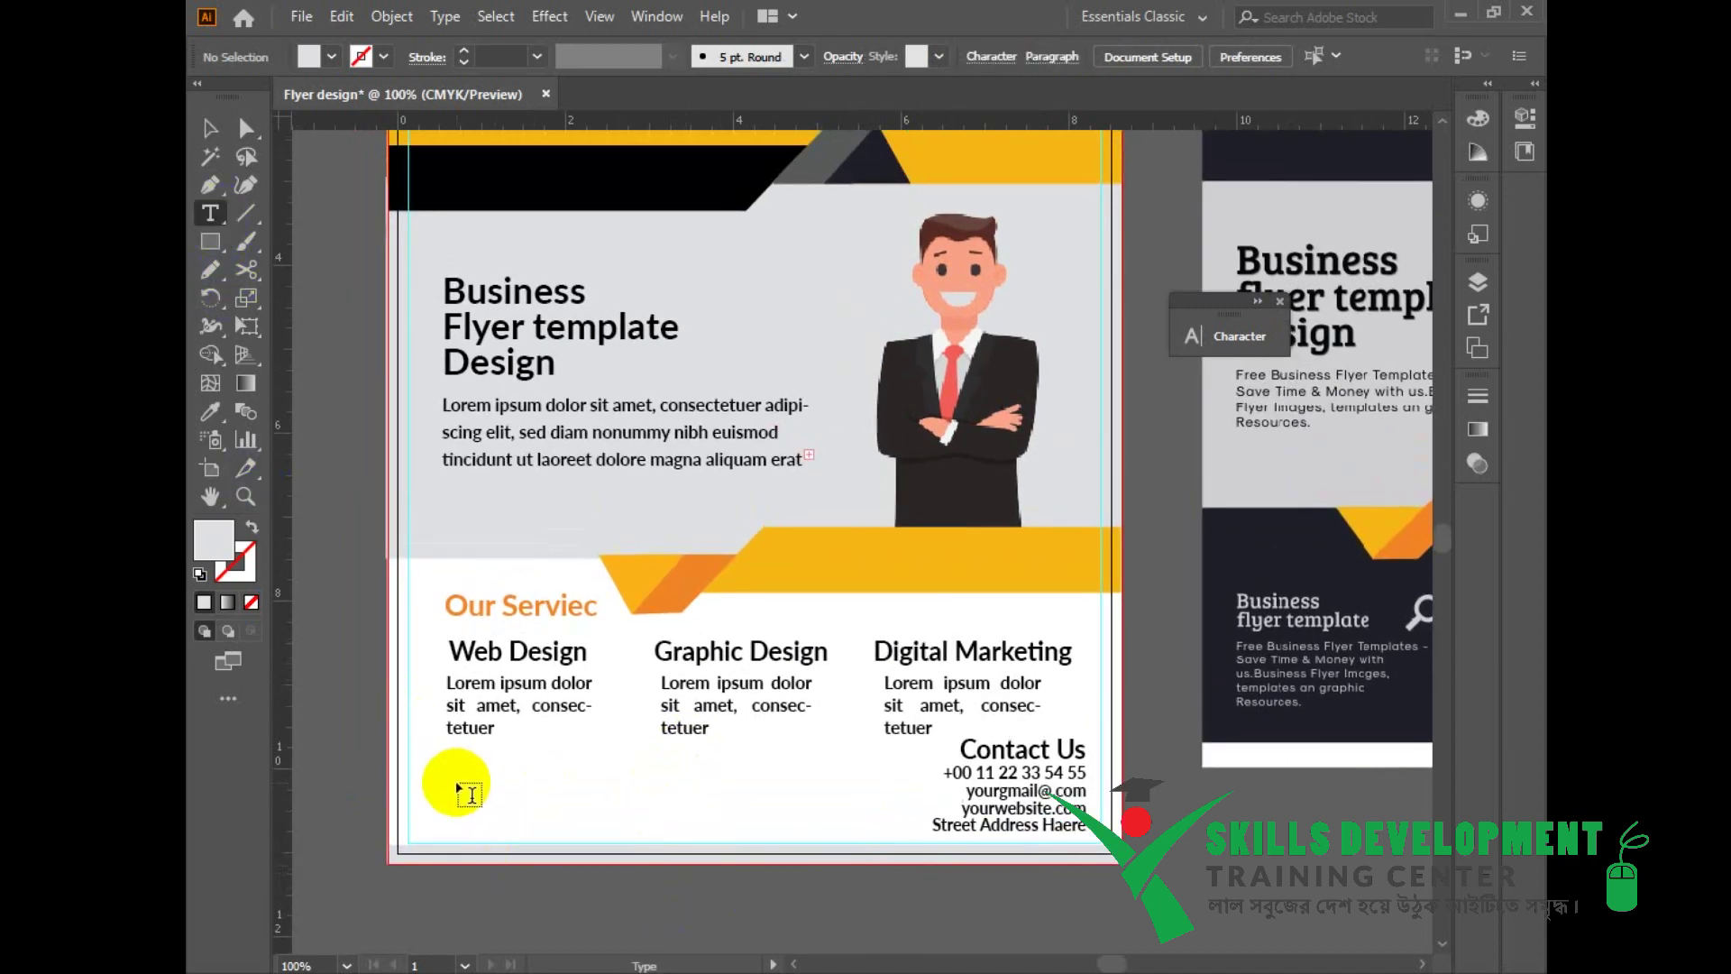
click(457, 779)
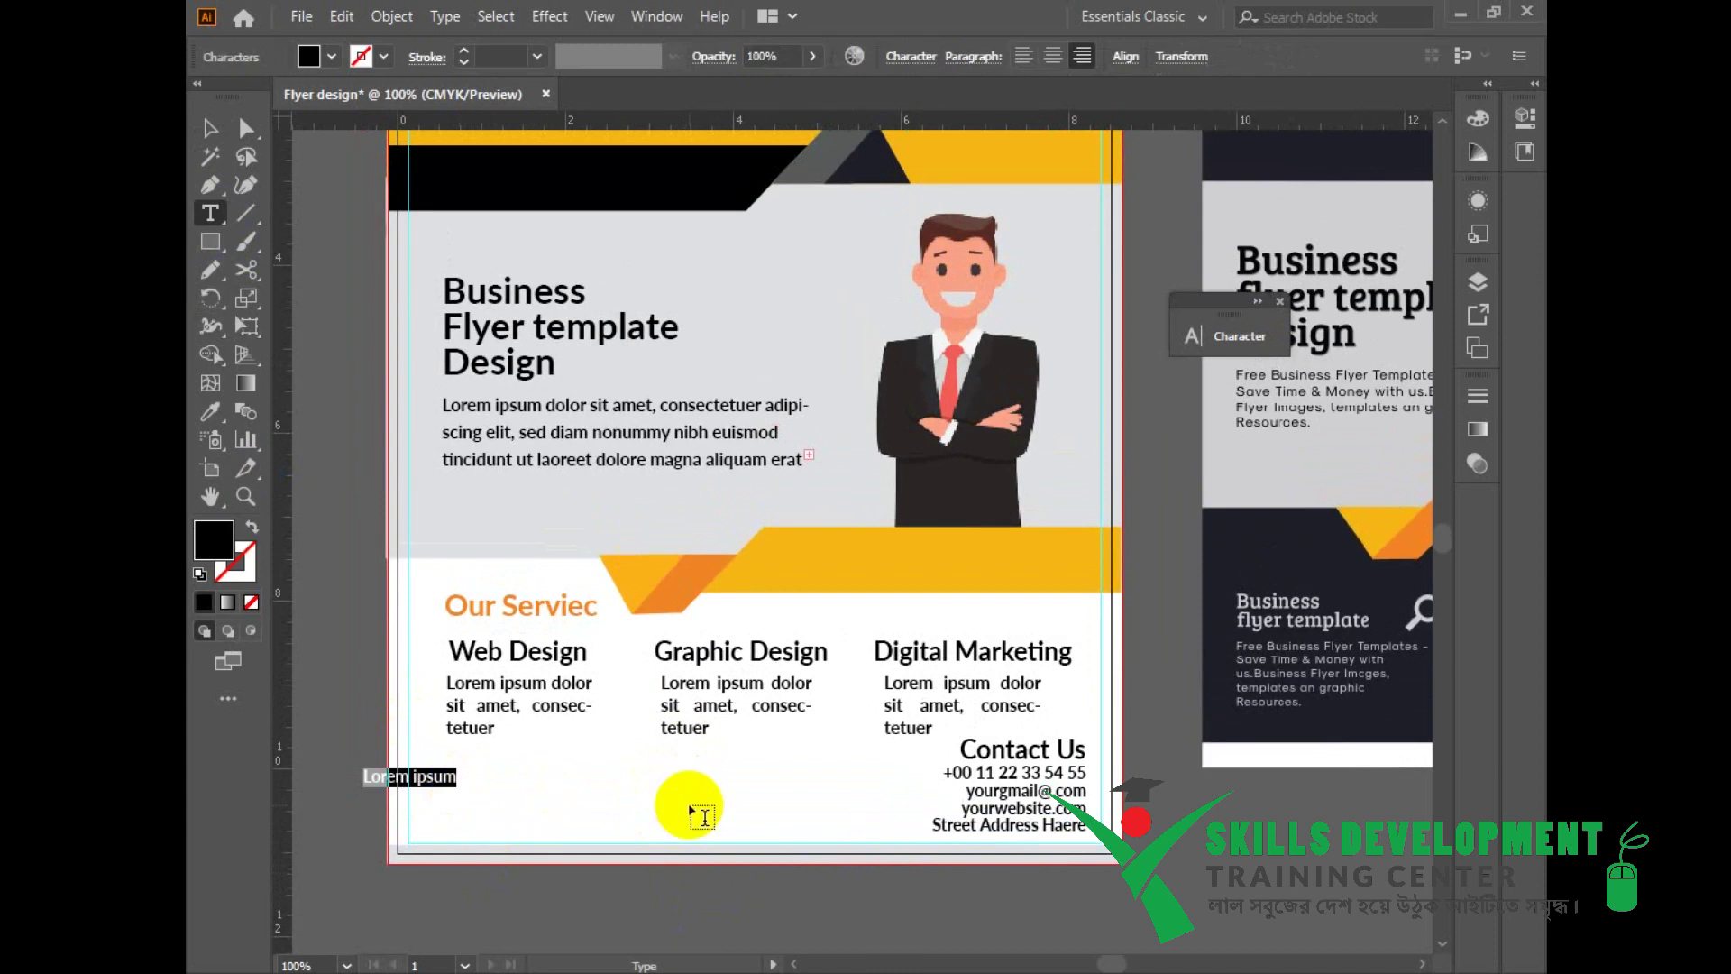
click(1025, 56)
key(Escape)
click(530, 779)
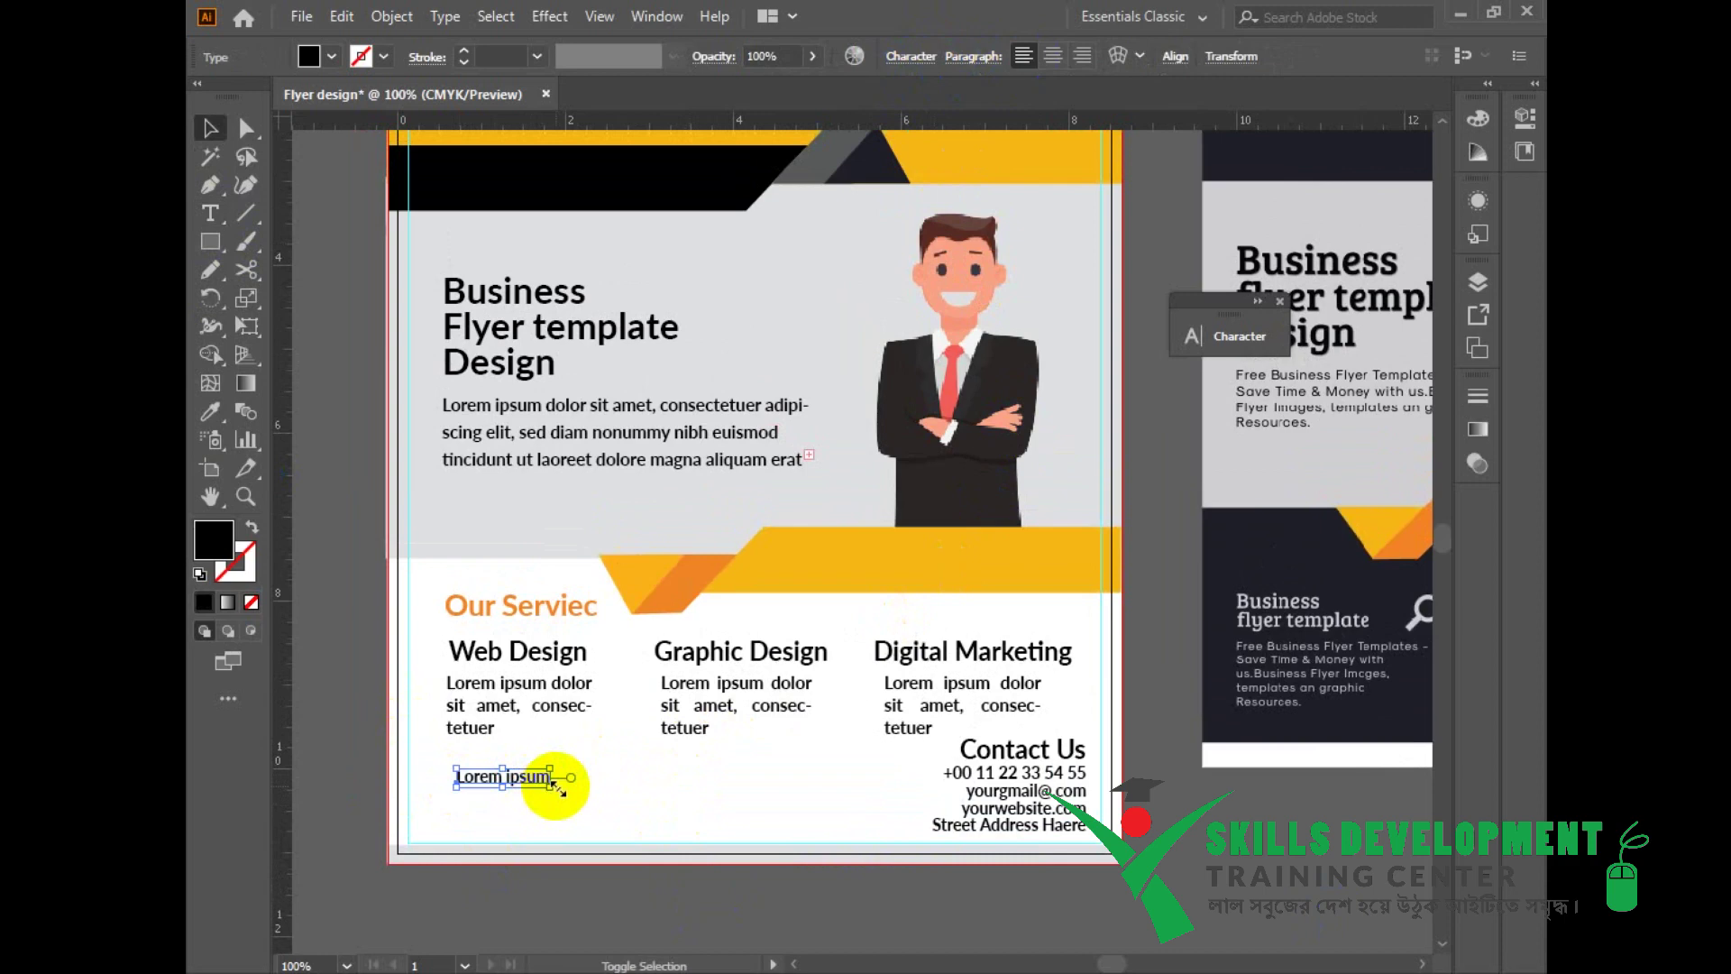
key(Delete)
Step: Delete the reference flyer image beside the artboard
click(1011, 769)
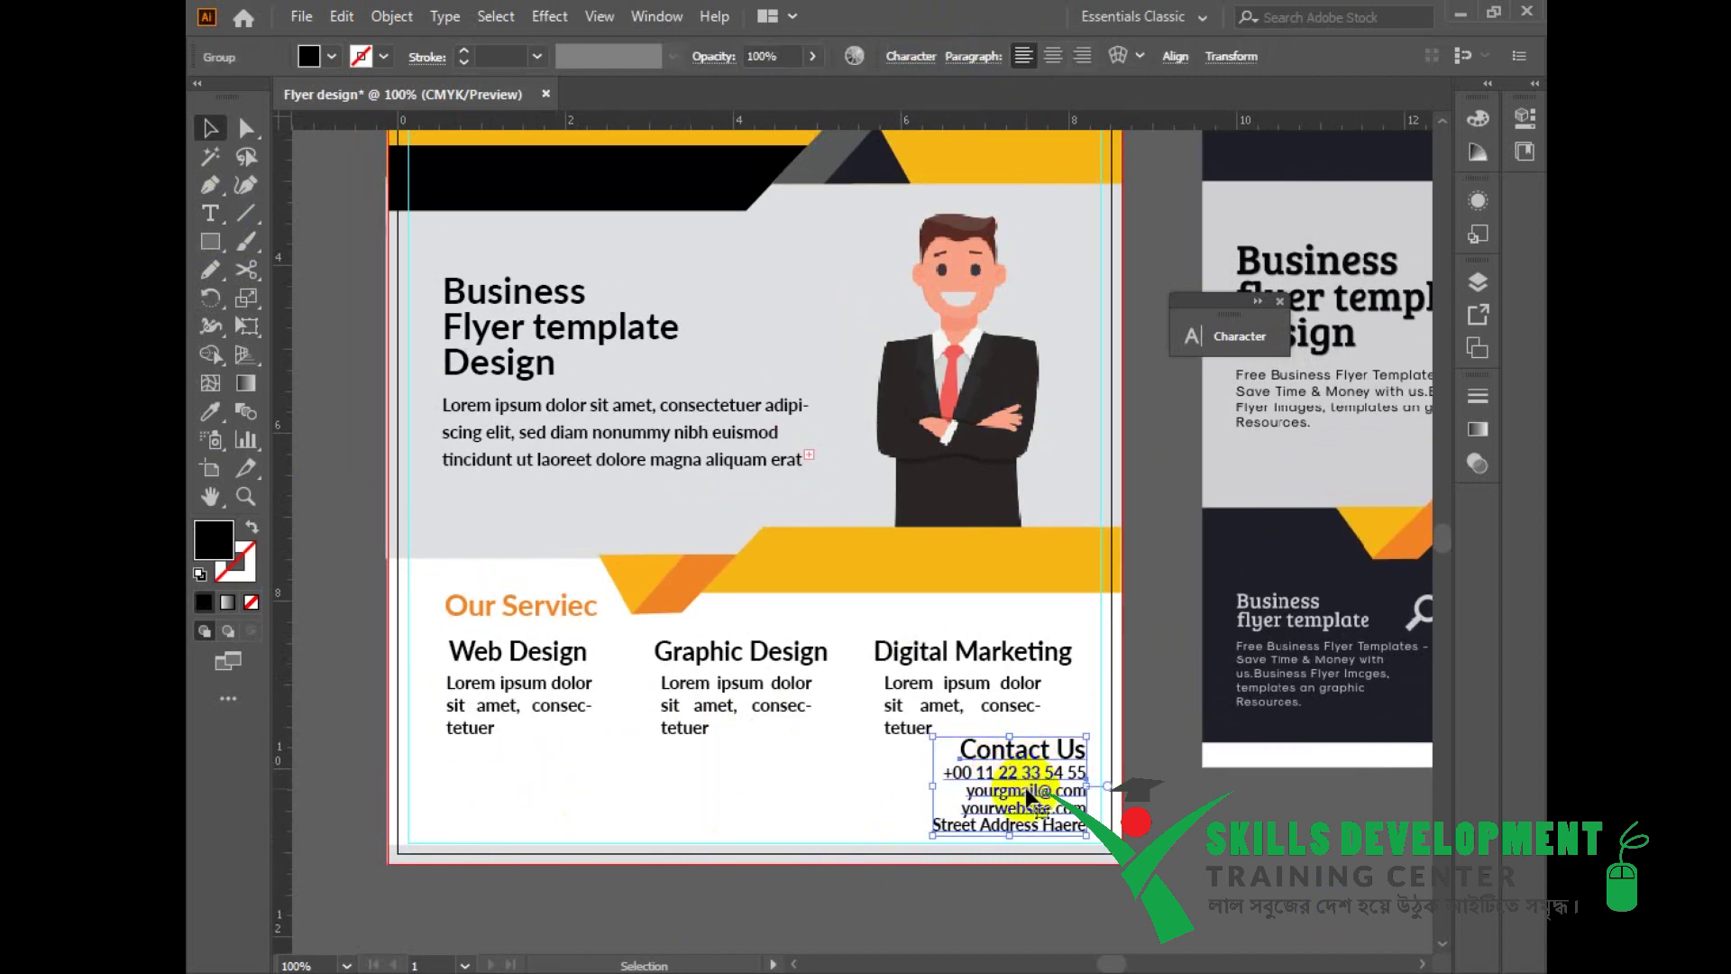
drag(1025, 787, 1033, 750)
key(ctrl+minus)
drag(882, 648, 873, 887)
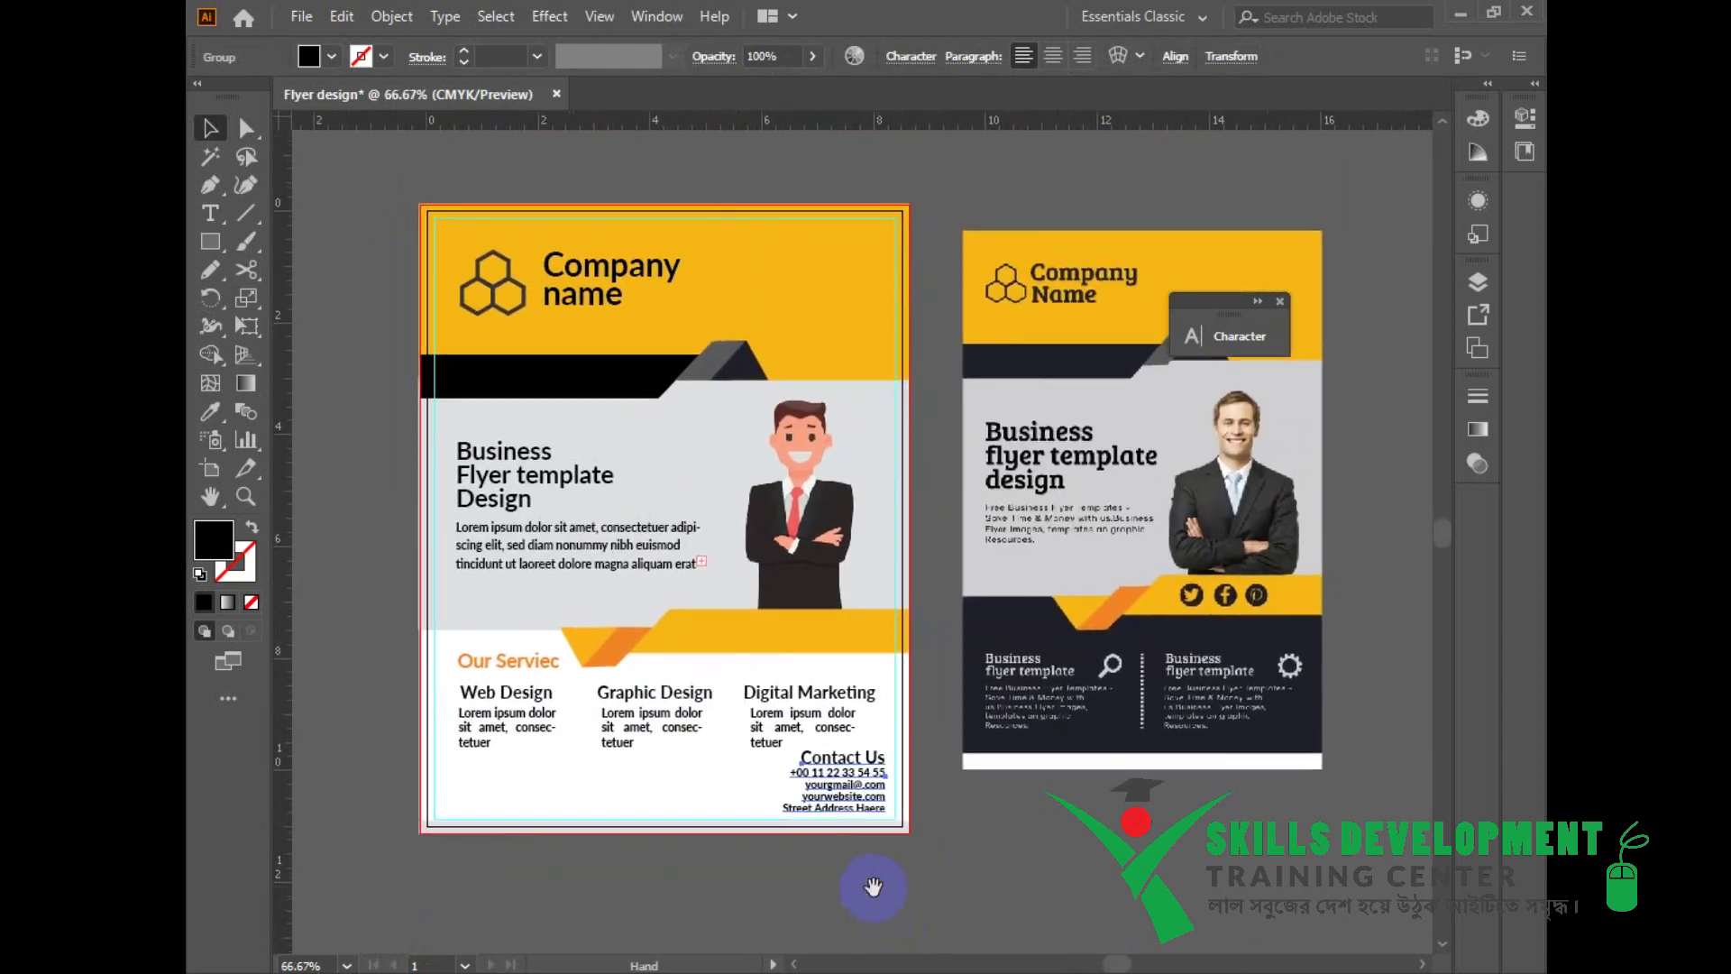
click(874, 888)
click(1212, 761)
key(Delete)
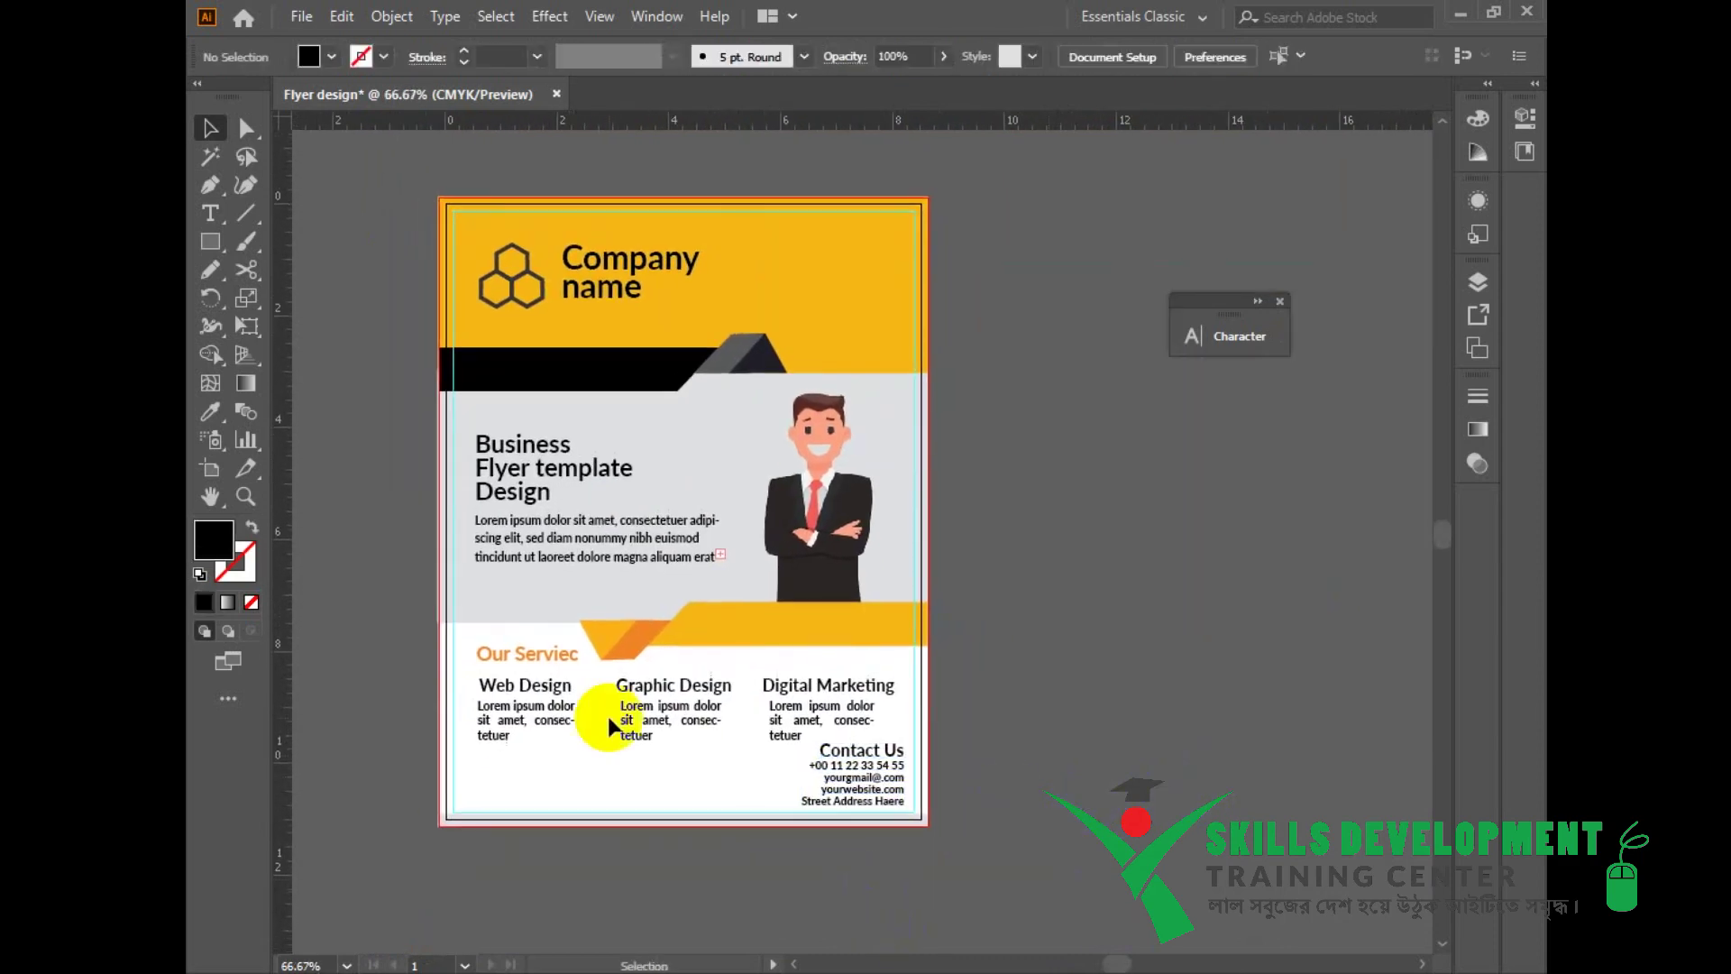
Step: Undo the recent edits to bring back the reference flyer, and delete the leftover "Lorem ipsum" text under the Web Design column
key(ctrl+z)
key(ctrl+z)
key(ctrl+z)
key(ctrl+z)
key(ctrl+z)
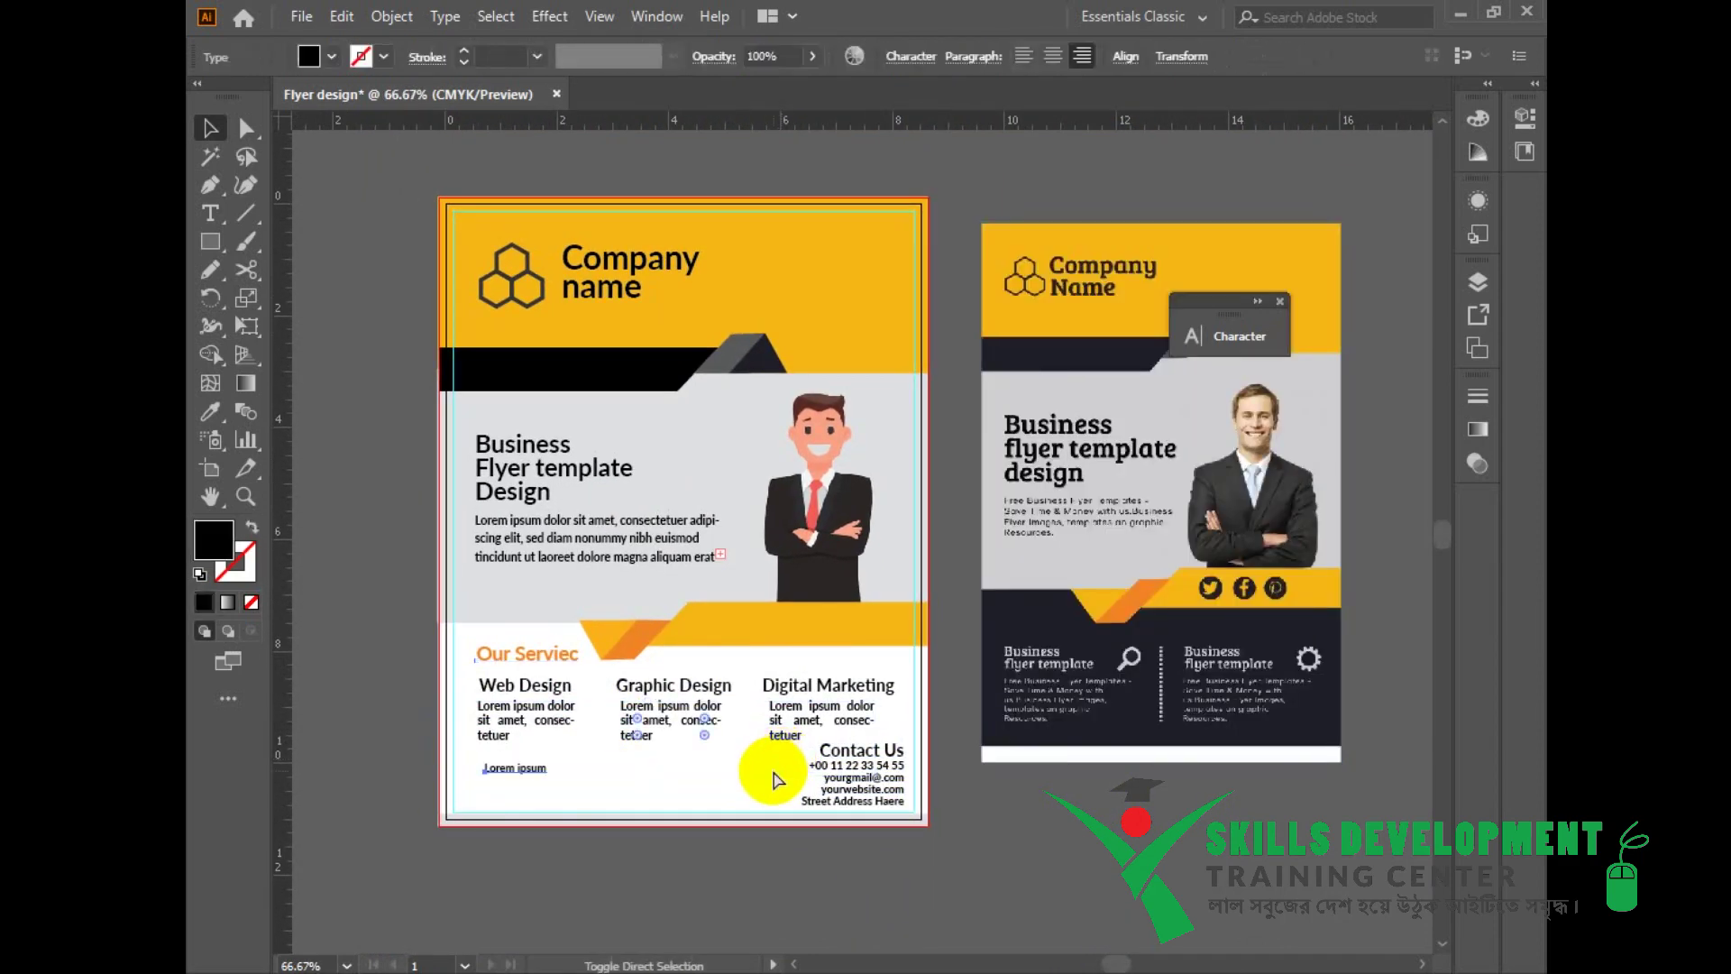
click(764, 921)
drag(458, 815, 594, 782)
key(Delete)
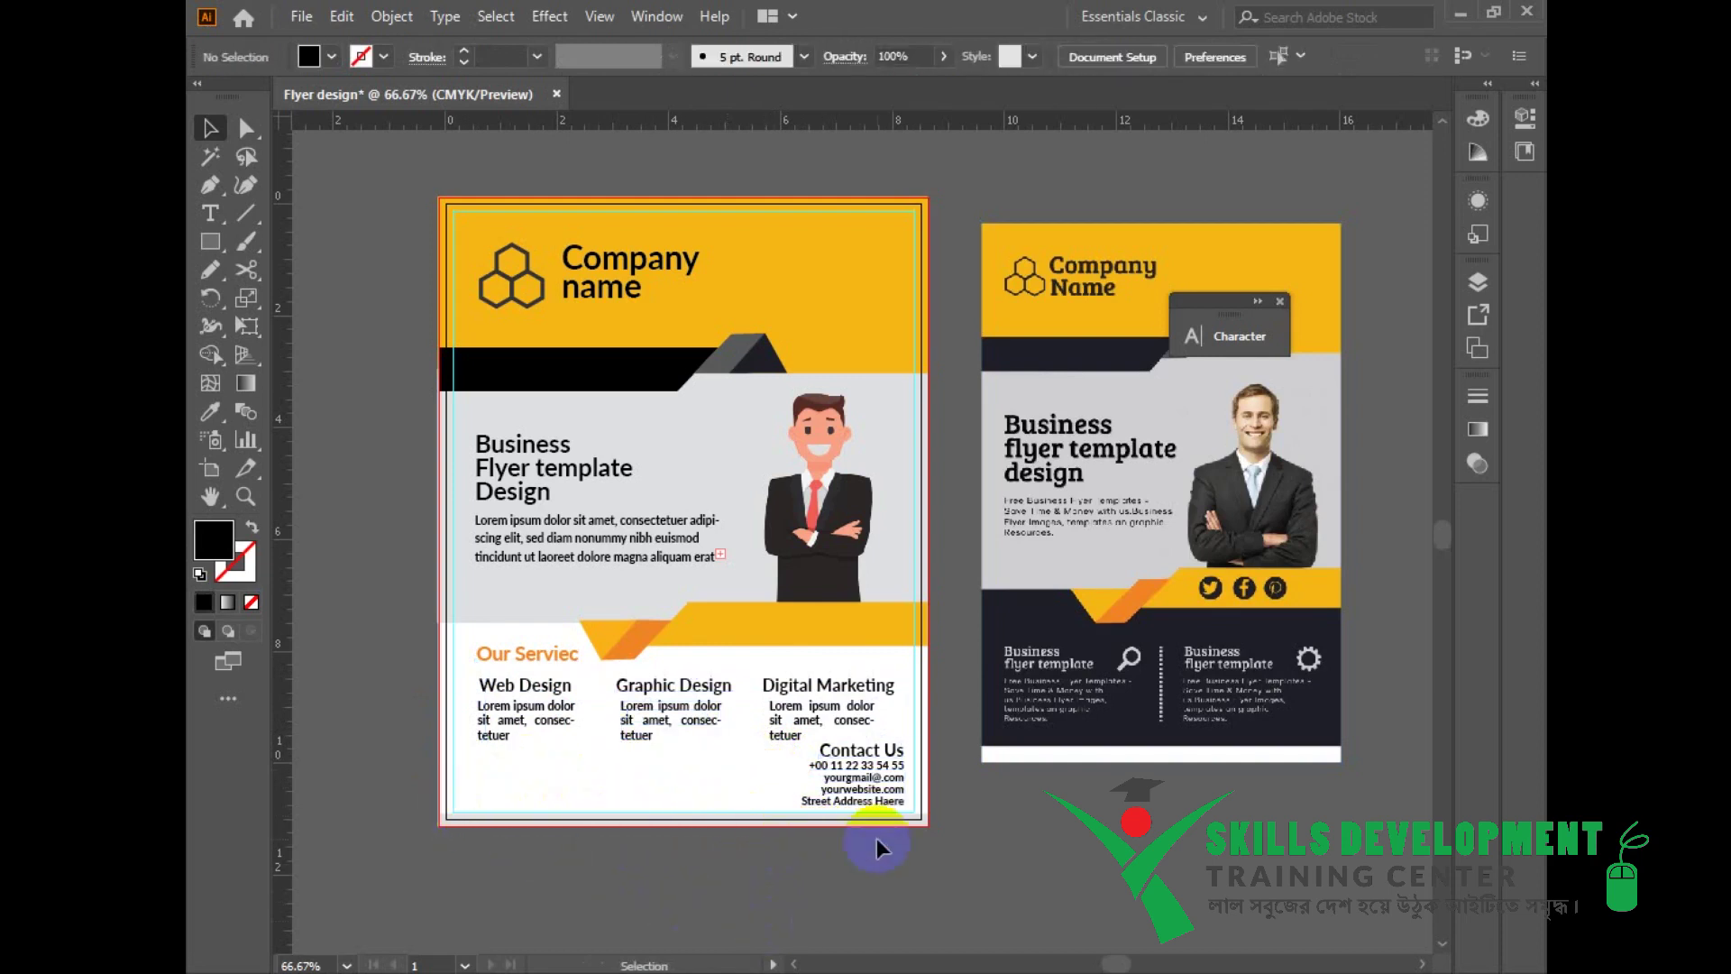
Step: Move the Contact Us block off the flyer and nudge the three service columns down slightly
drag(877, 804, 1062, 873)
drag(835, 766, 483, 701)
key(Down)
key(Down)
key(Down)
key(Down)
key(Down)
key(Down)
key(Down)
key(Down)
key(Down)
key(Down)
key(Down)
key(Down)
key(Down)
key(Down)
key(Down)
key(Down)
key(Down)
key(Down)
key(Down)
key(Down)
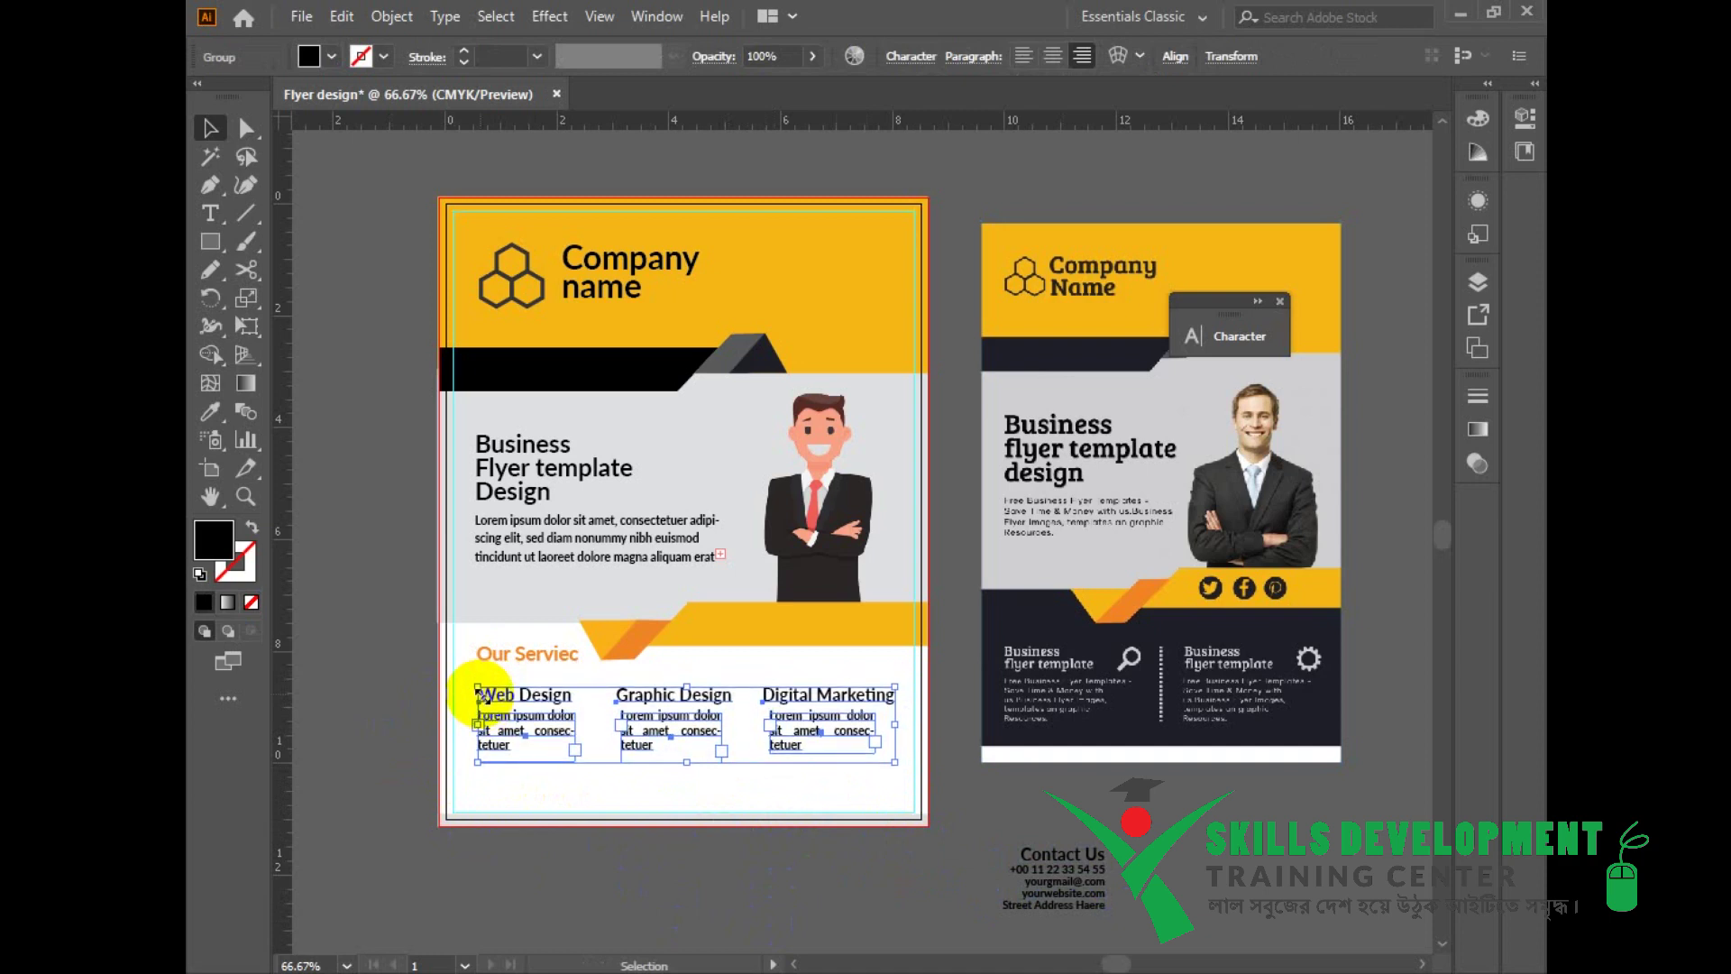
Step: Ungroup the Contact Us block and move its detail lines away from the heading, below the flyer
mouse_move(1059, 883)
mouse_down()
mouse_move(891, 900)
mouse_move(1055, 888)
mouse_up()
right_click(892, 899)
click(962, 685)
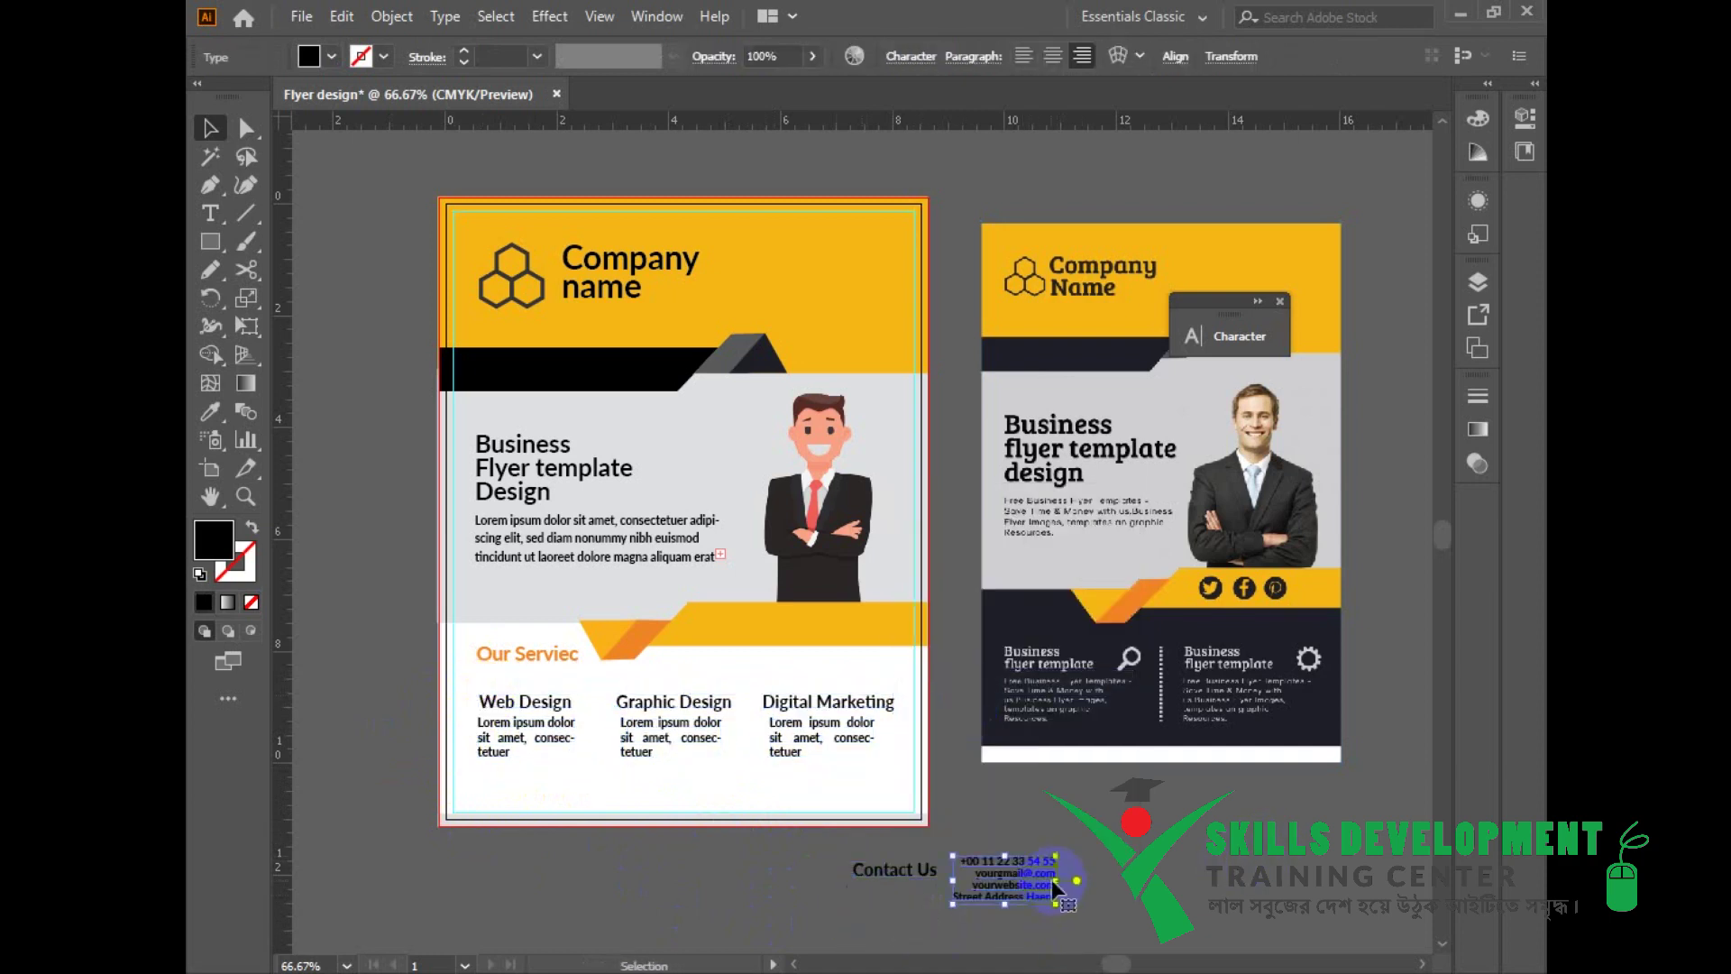
click(735, 891)
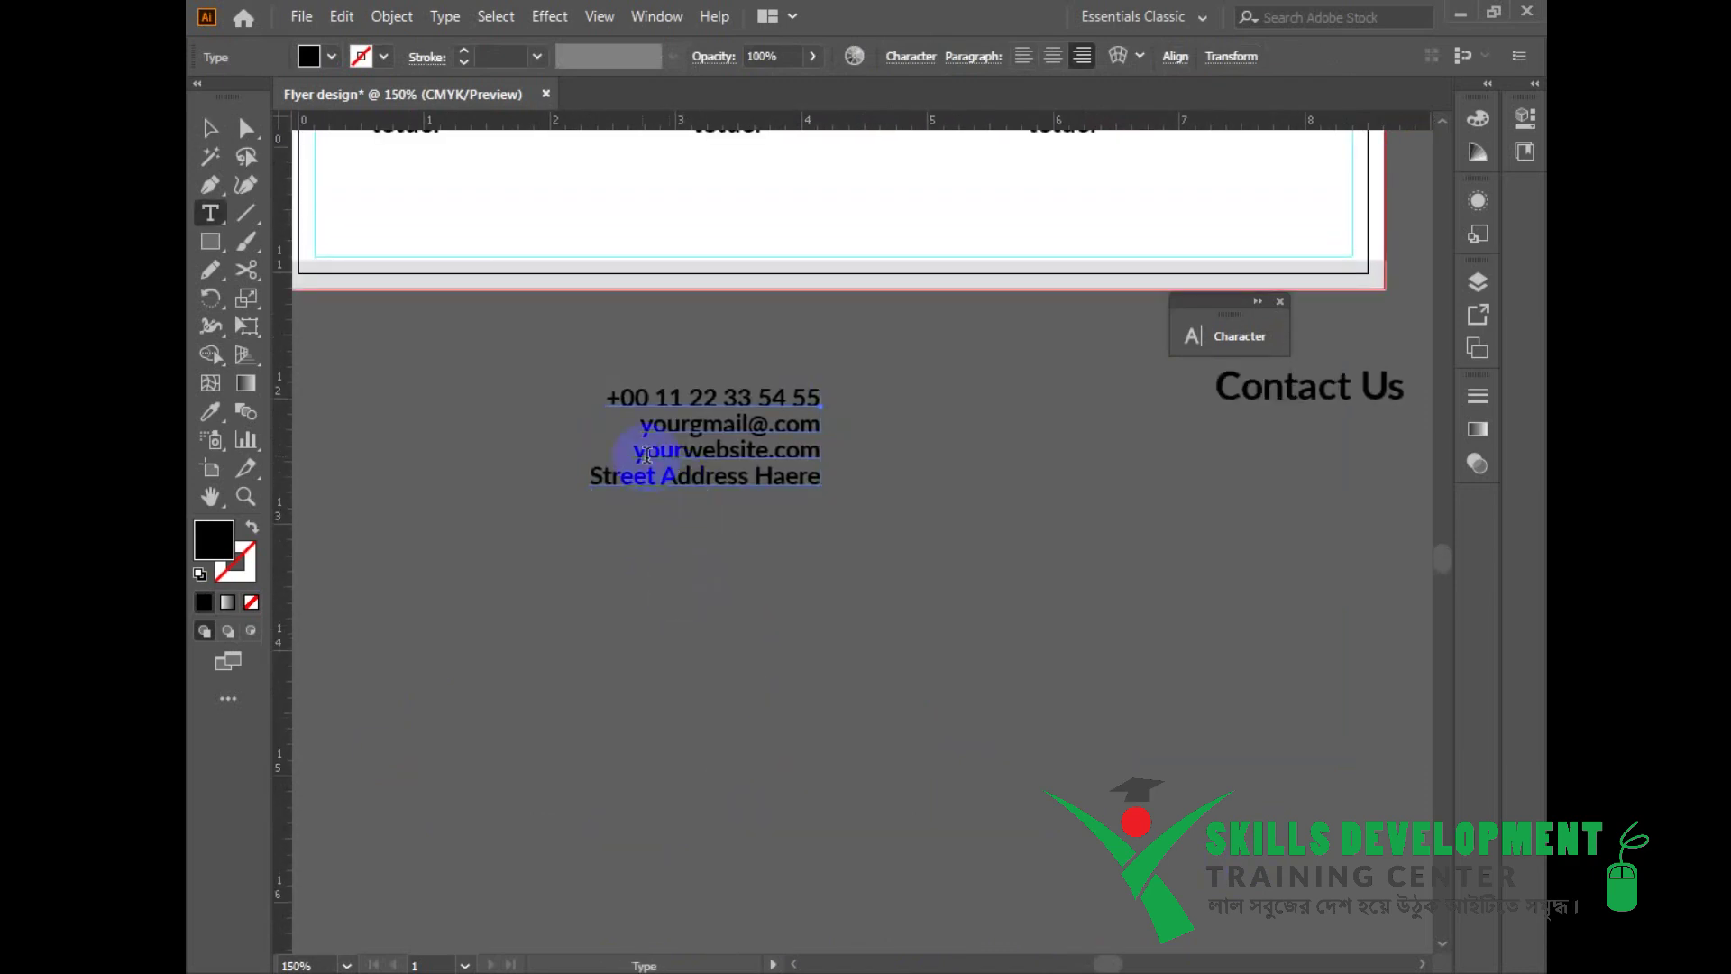
Step: Join the phone, e-mail, website and street address lines into a single line separated by commas
click(638, 434)
key(Escape)
key(Delete)
key(t)
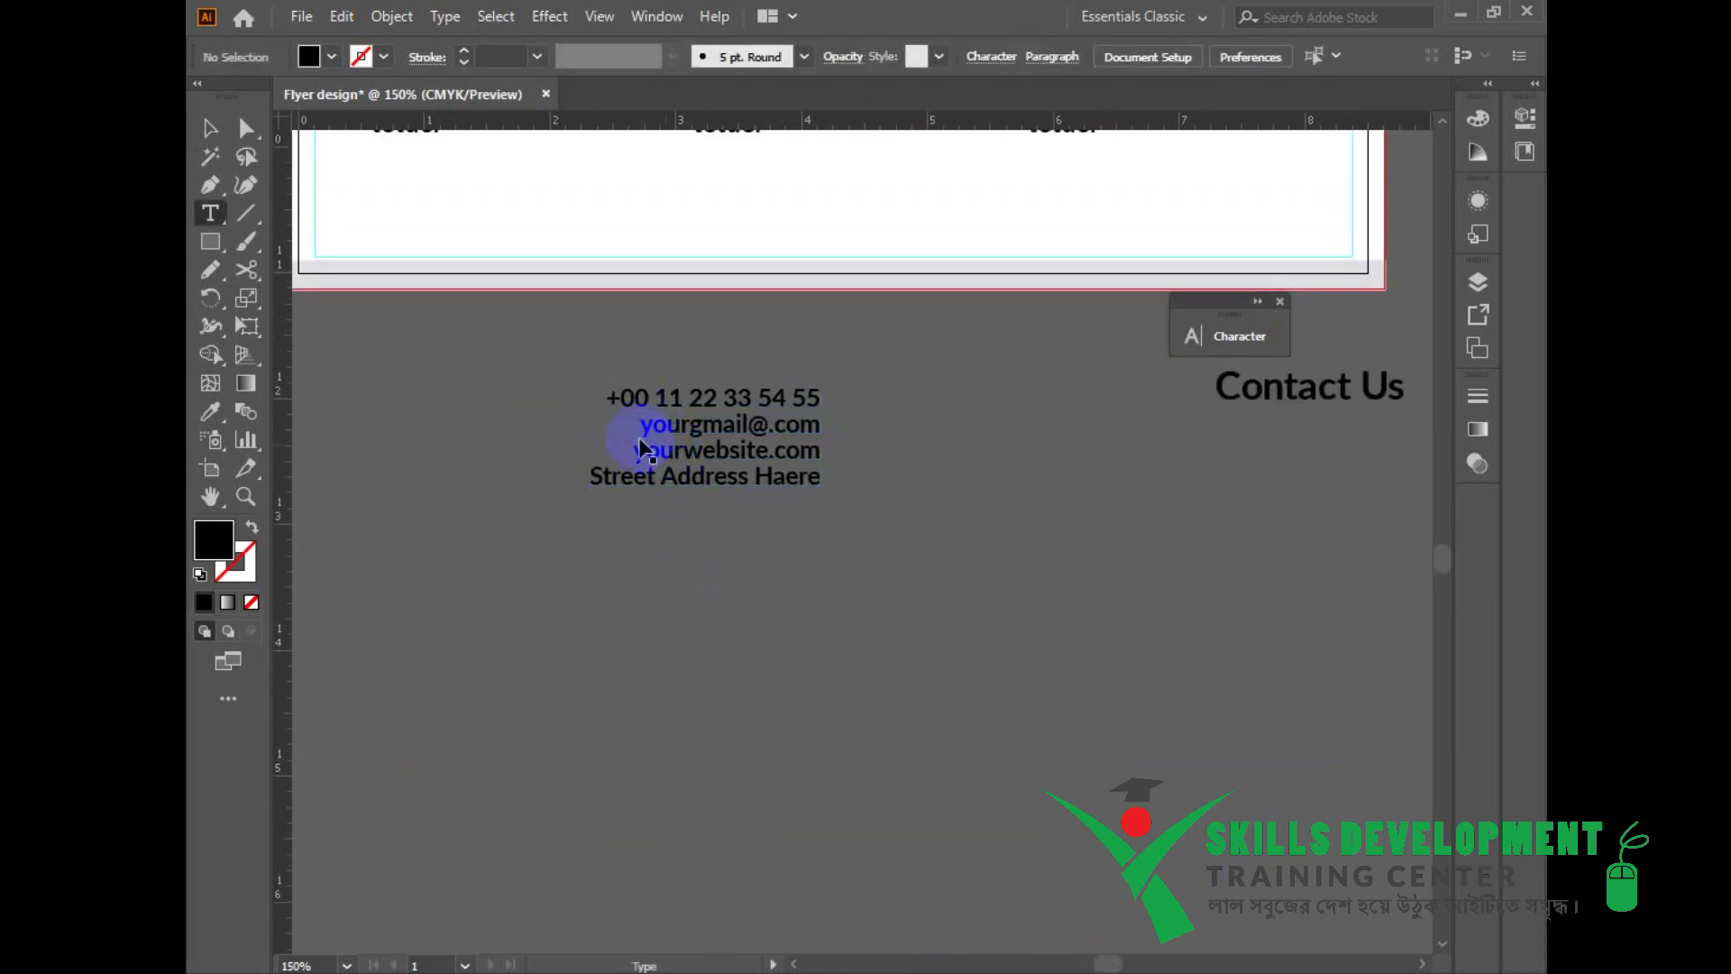
click(646, 427)
key(BackSpace)
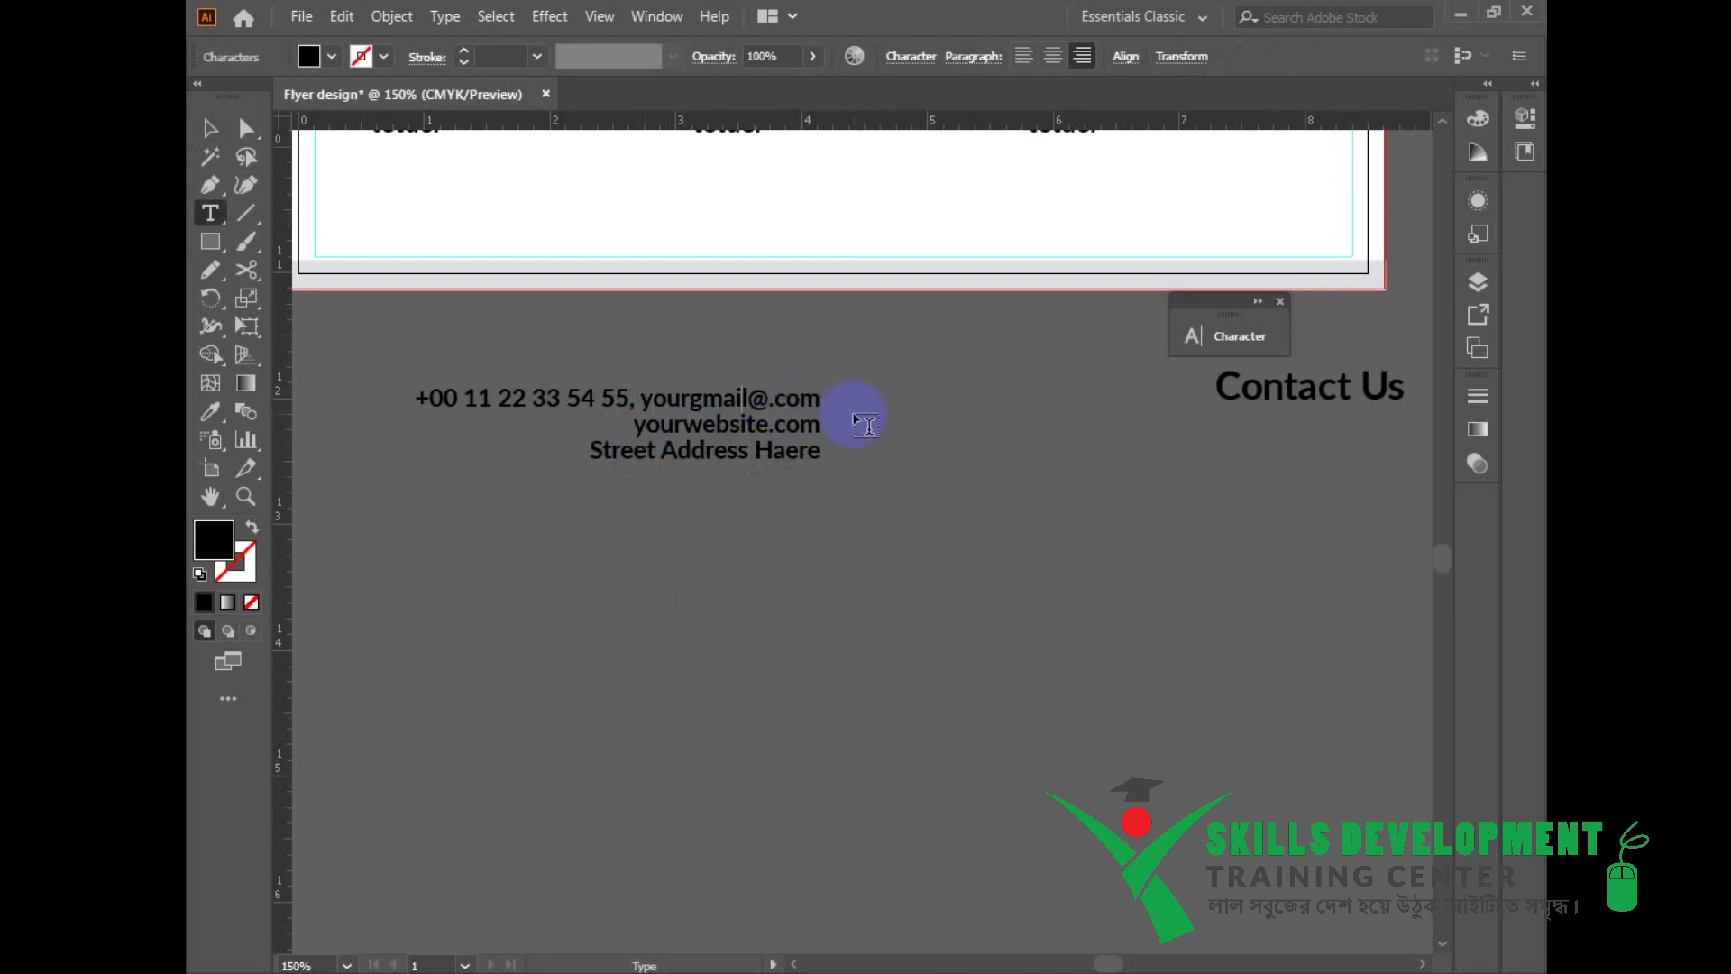
key(Delete)
text(, yourwebsite.com)
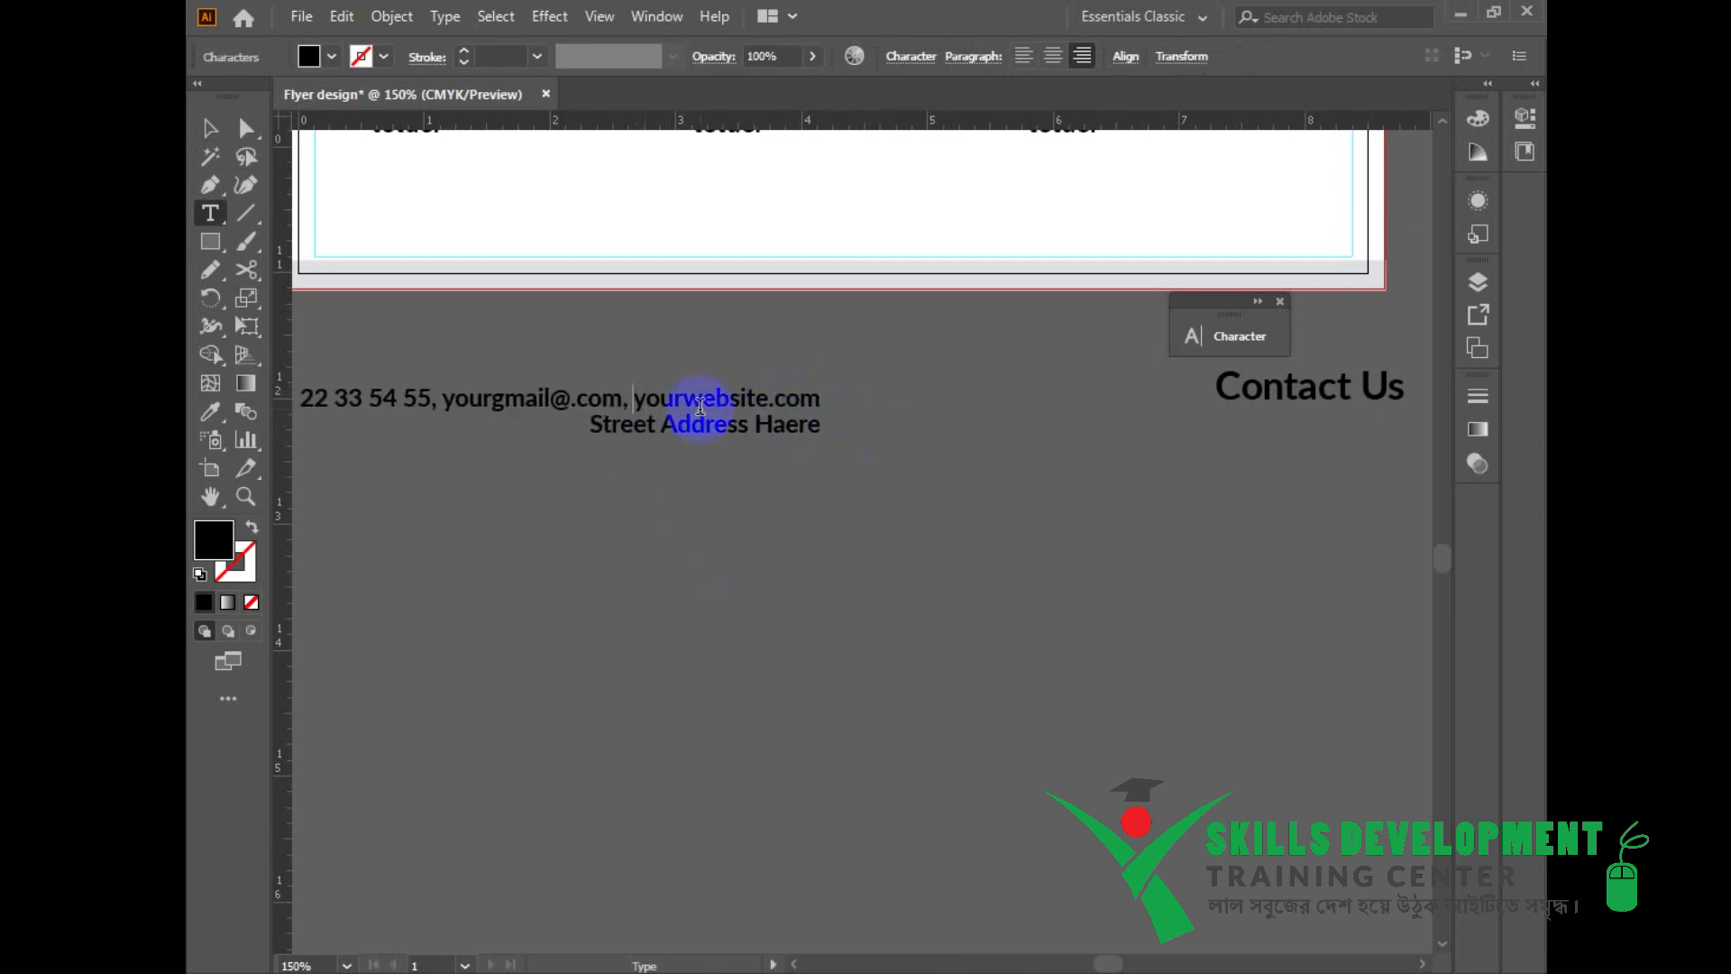
key(BackSpace)
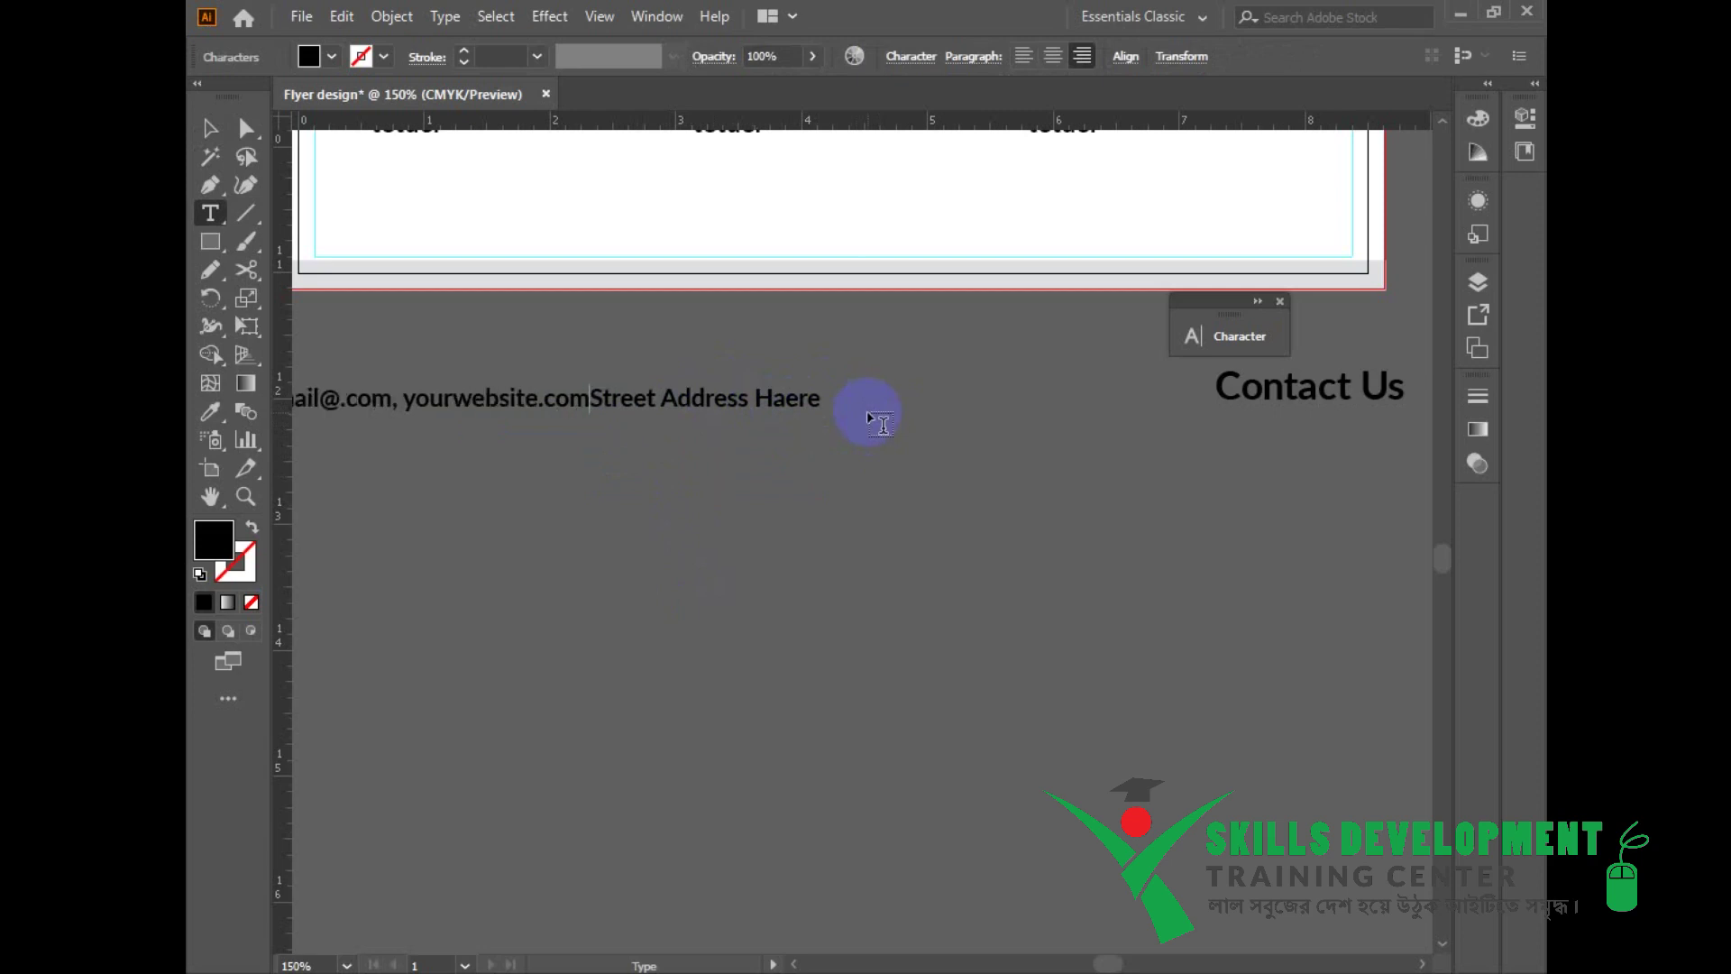
key(Escape)
Step: Place the contact line just above the flyer's bottom strip and move the Contact Us heading further below the flyer
click(817, 501)
key(ctrl+minus)
drag(817, 451, 790, 689)
key(ctrl+minus)
drag(763, 629, 965, 555)
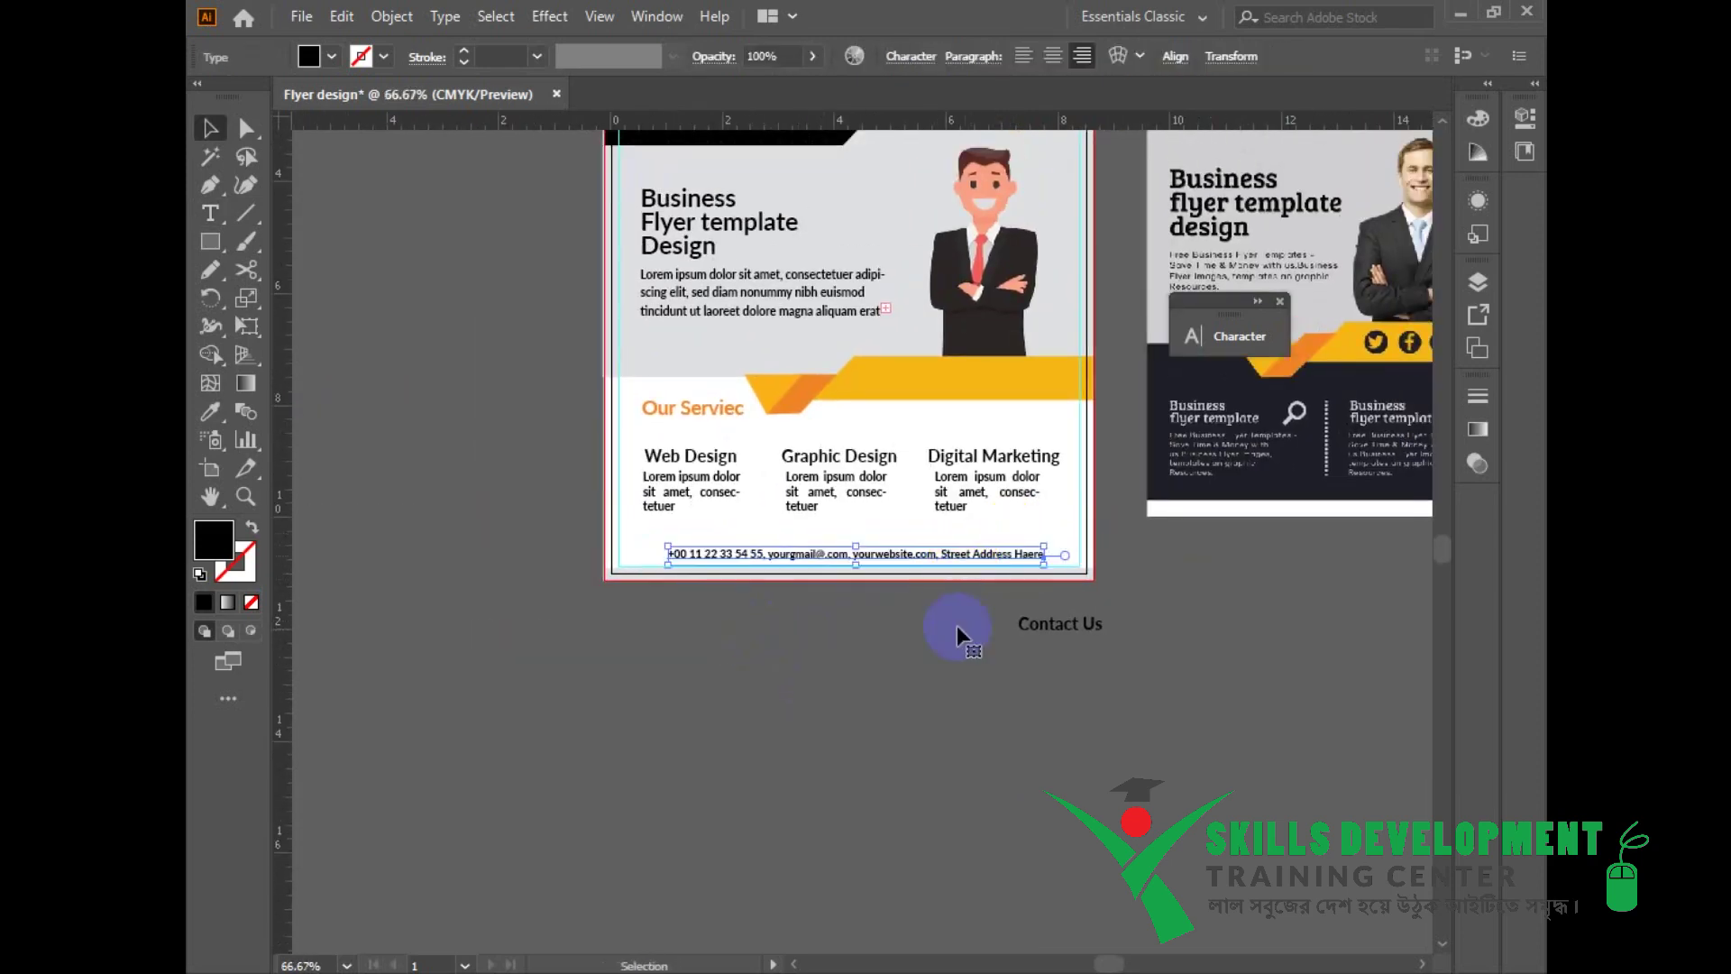
scroll(965, 624, right, 1)
drag(810, 742, 809, 743)
key(ctrl+plus)
scroll(962, 696, up, 1)
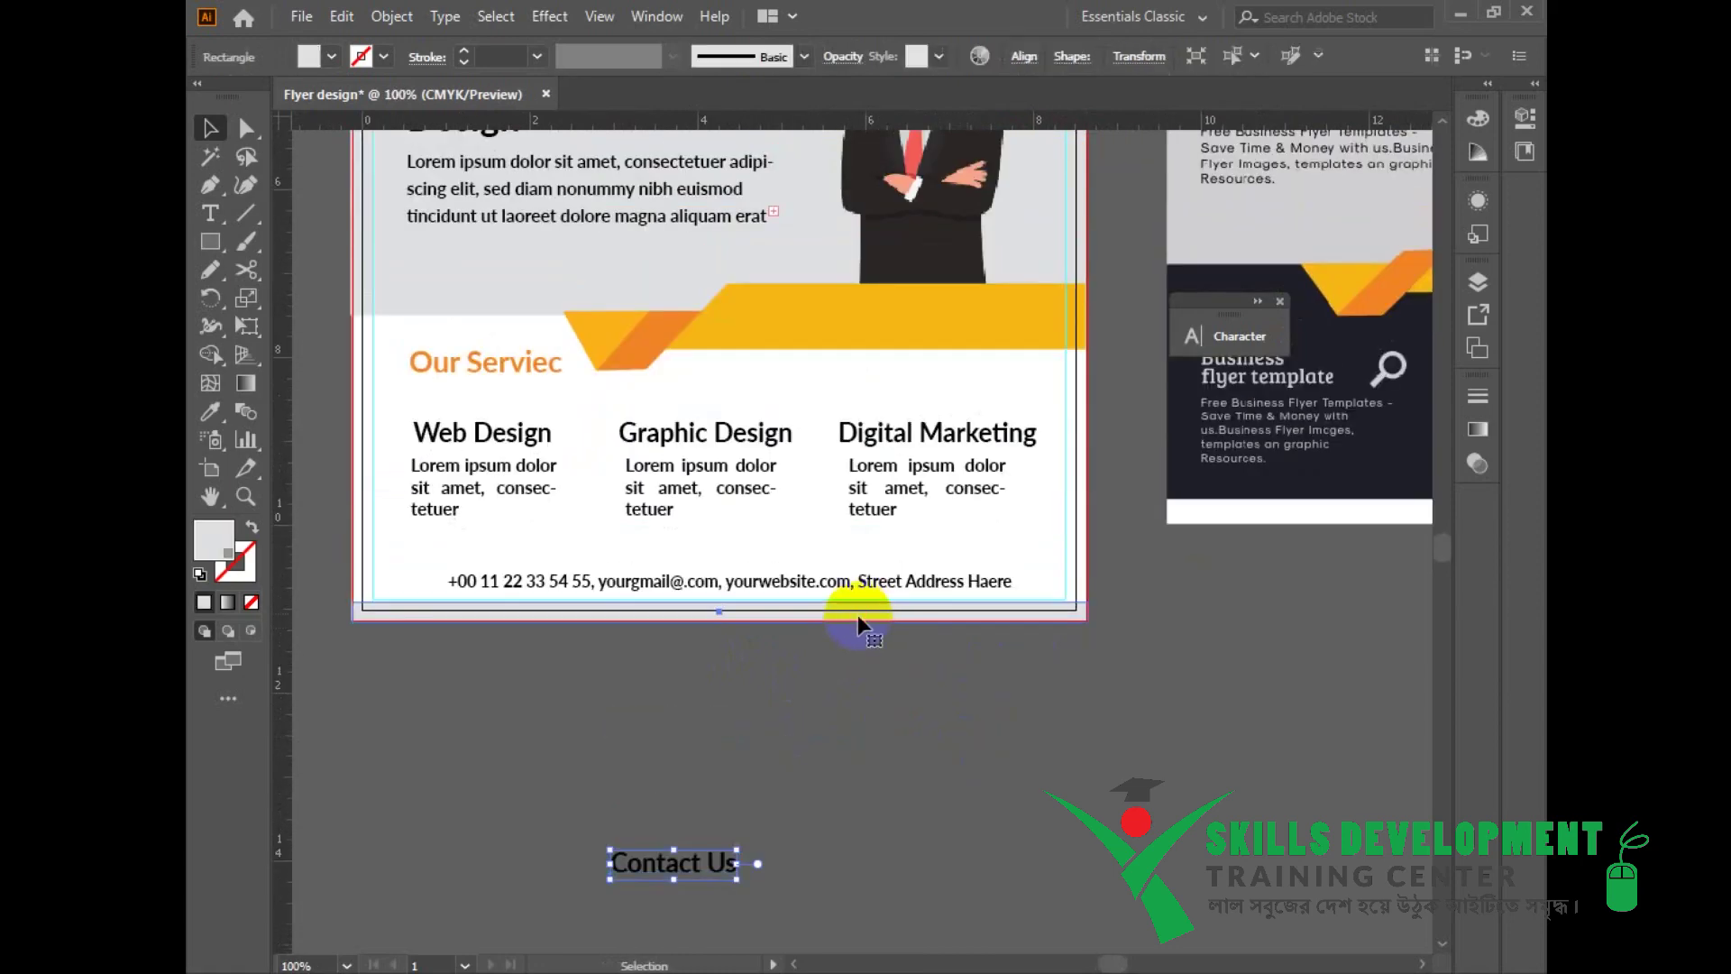
Step: Extend the bottom strip upward, send it behind the contact line and nudge the text down within it
drag(721, 600, 720, 576)
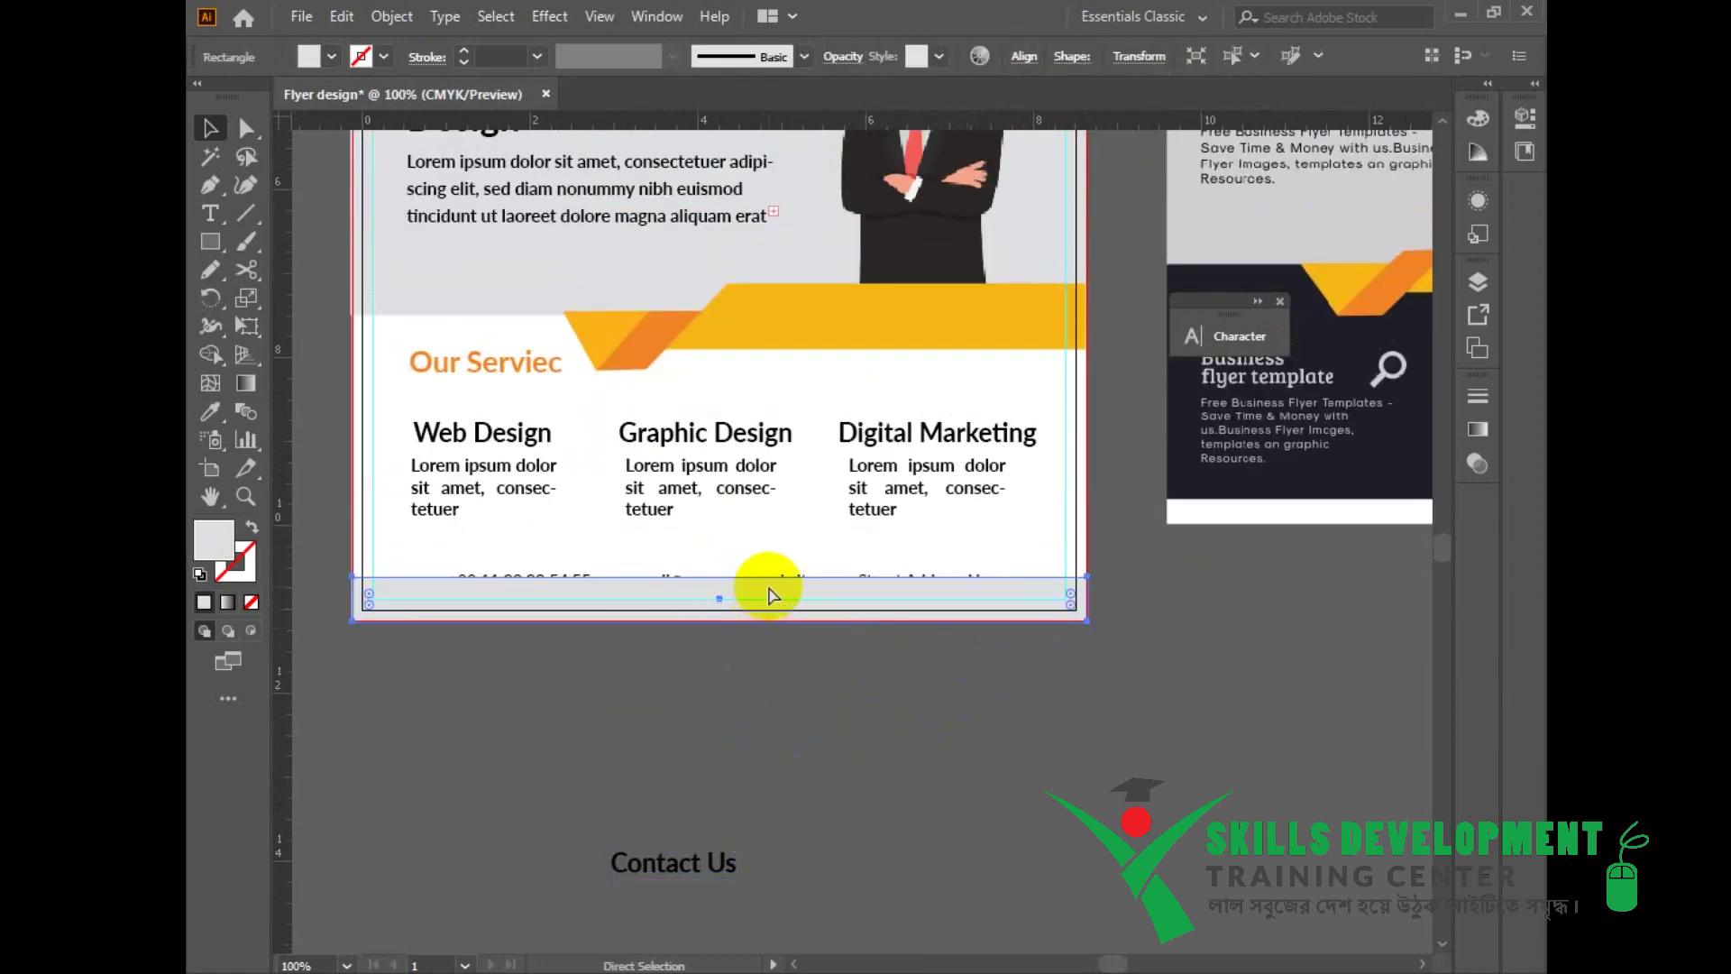
key(ctrl+bracketleft)
click(768, 596)
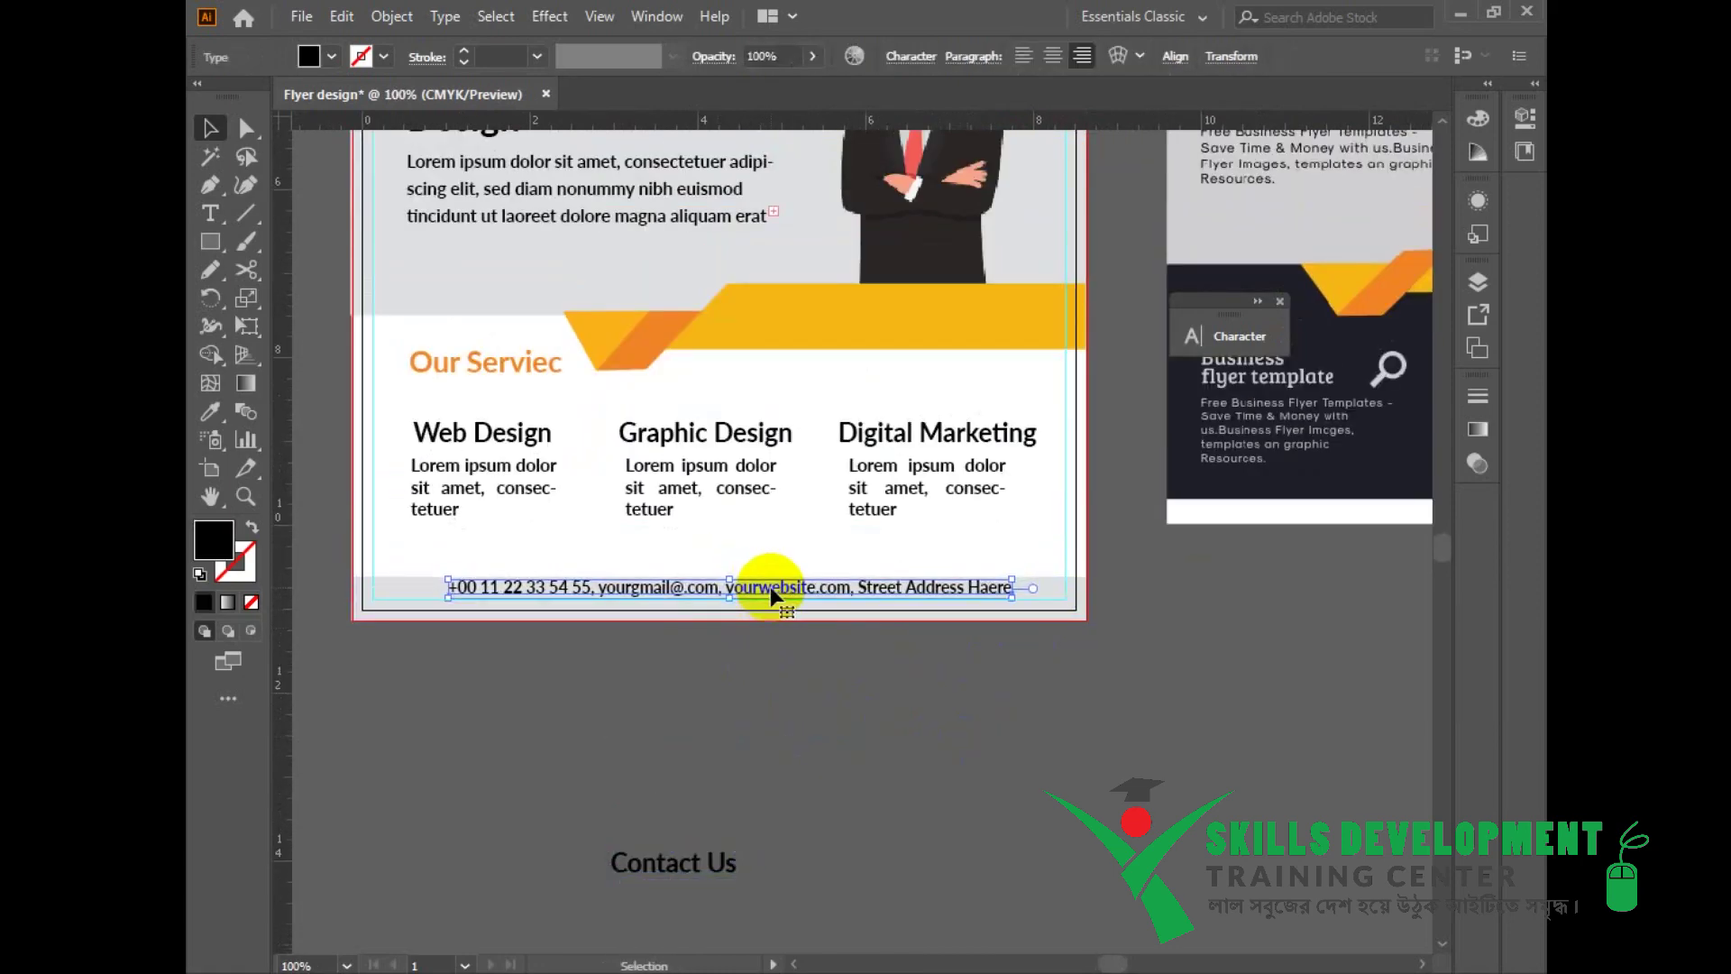
key(Down)
key(Down)
Step: Enlarge the contact line slightly and color it with the yellow sampled from the lower ribbon
drag(1011, 606, 1036, 607)
key(i)
click(886, 351)
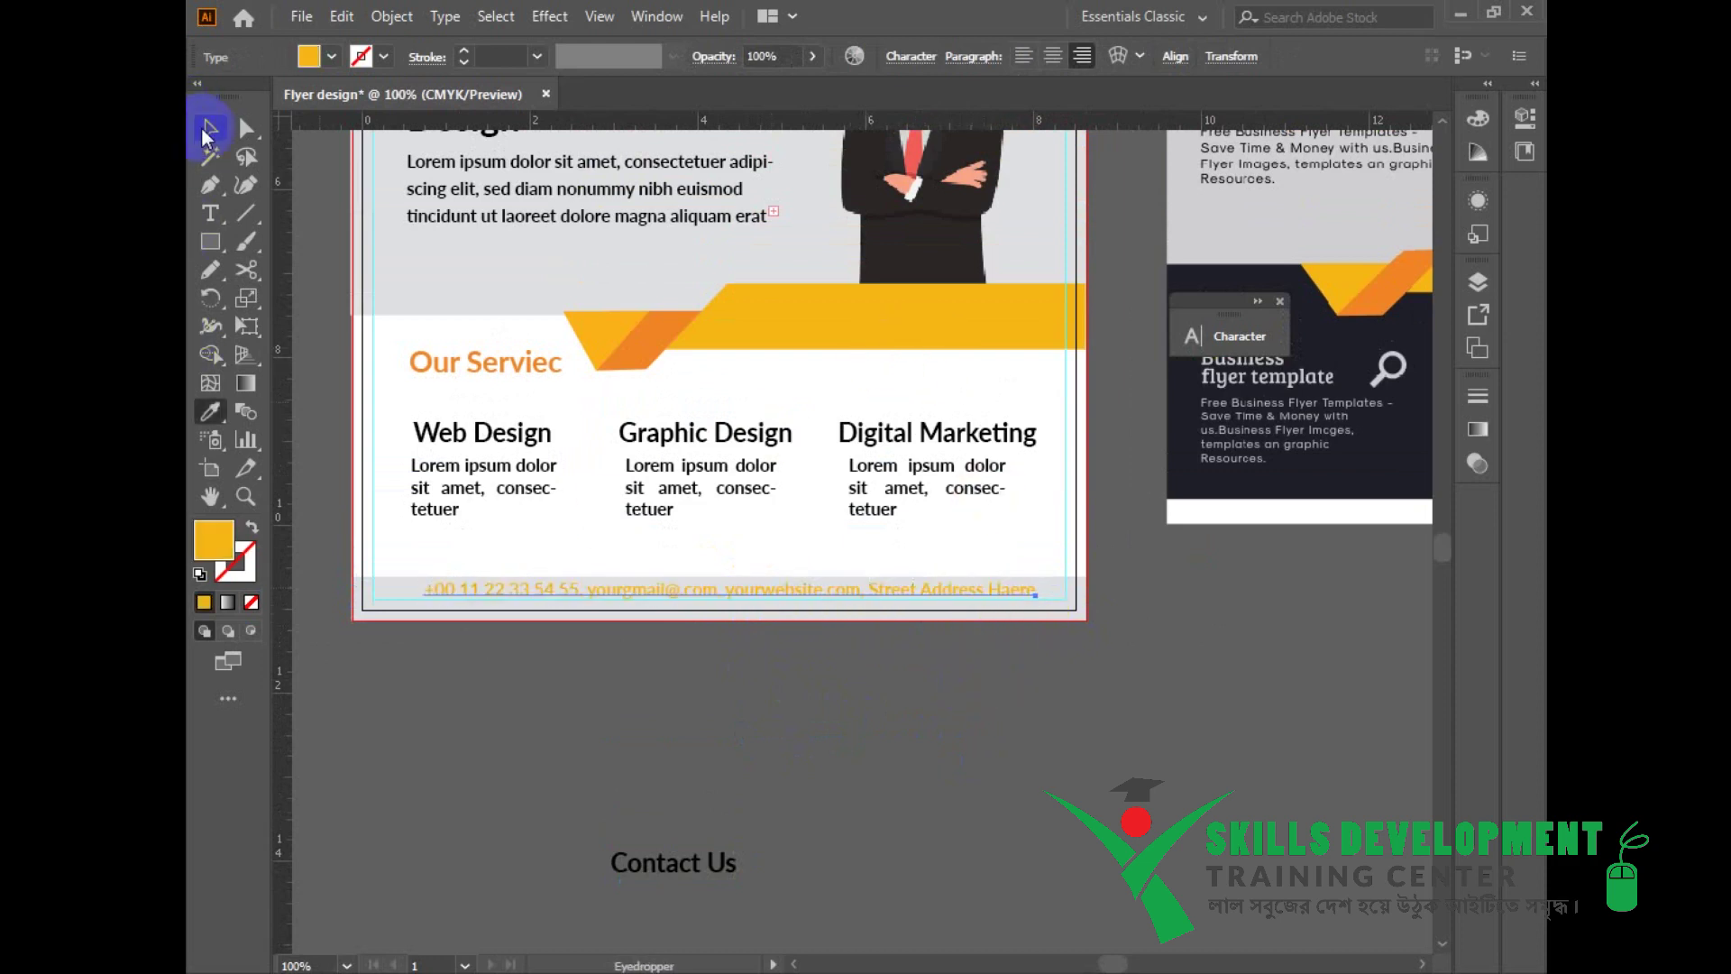
Step: Fill the bottom strip with the dark navy sampled from the reference flyer
ctrl+click(359, 591)
click(1236, 485)
click(208, 134)
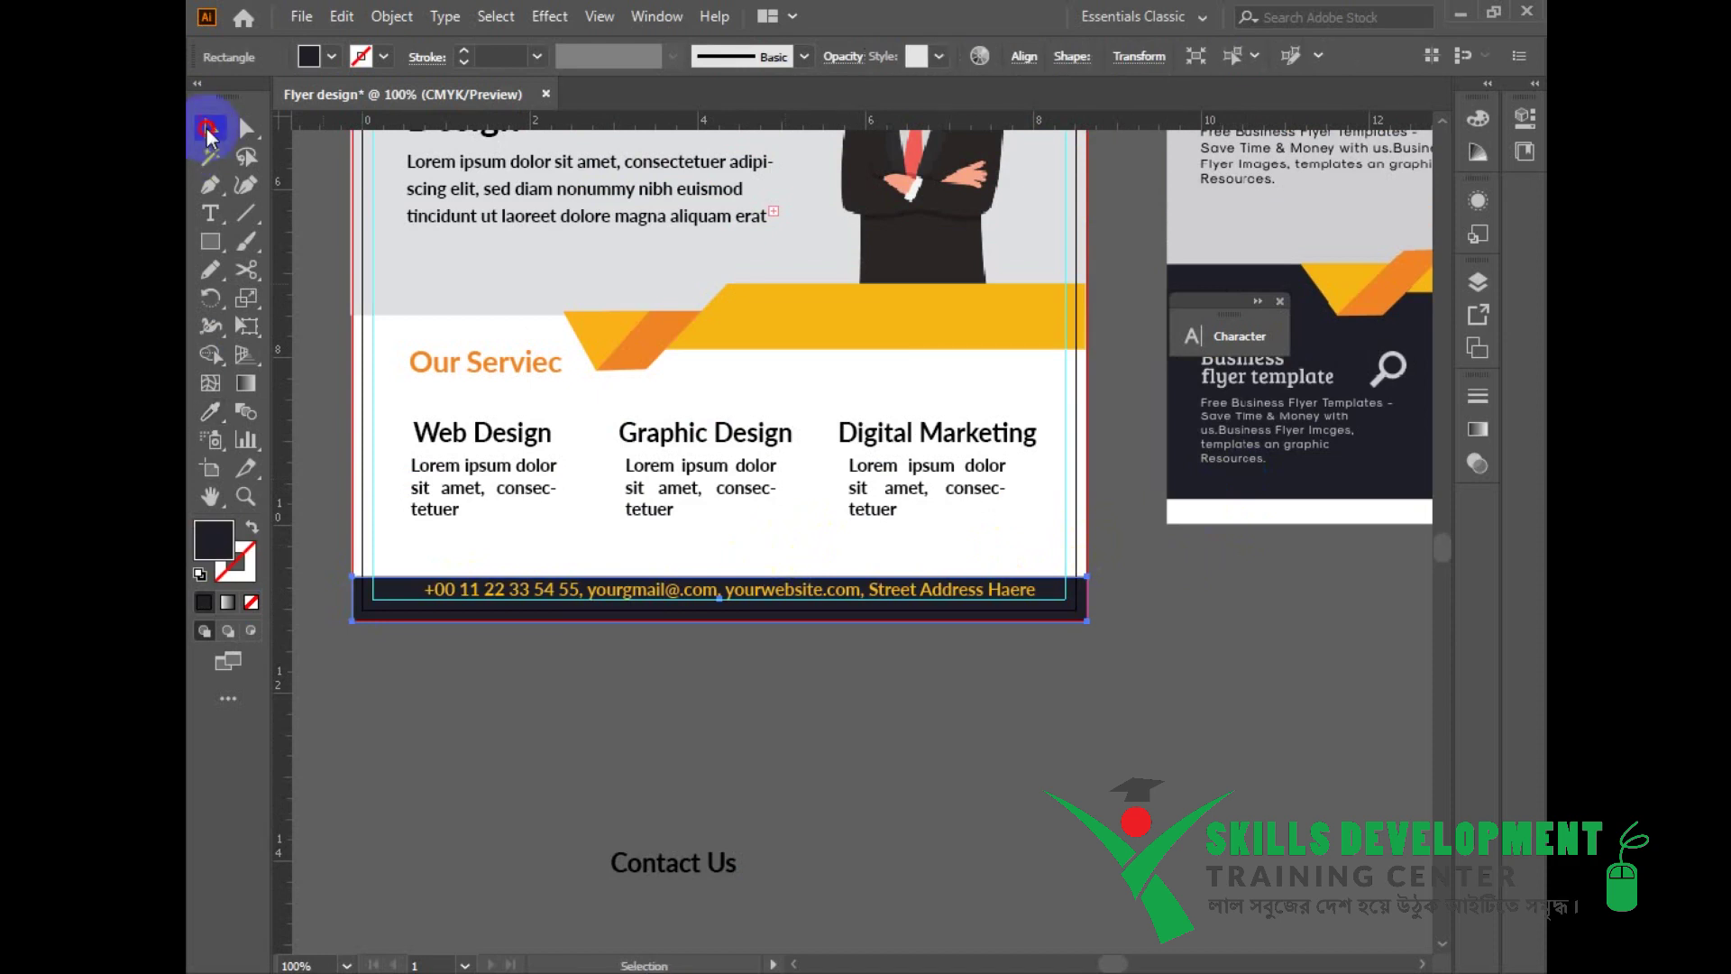
Step: Center the contact line horizontally on the artboard
click(997, 588)
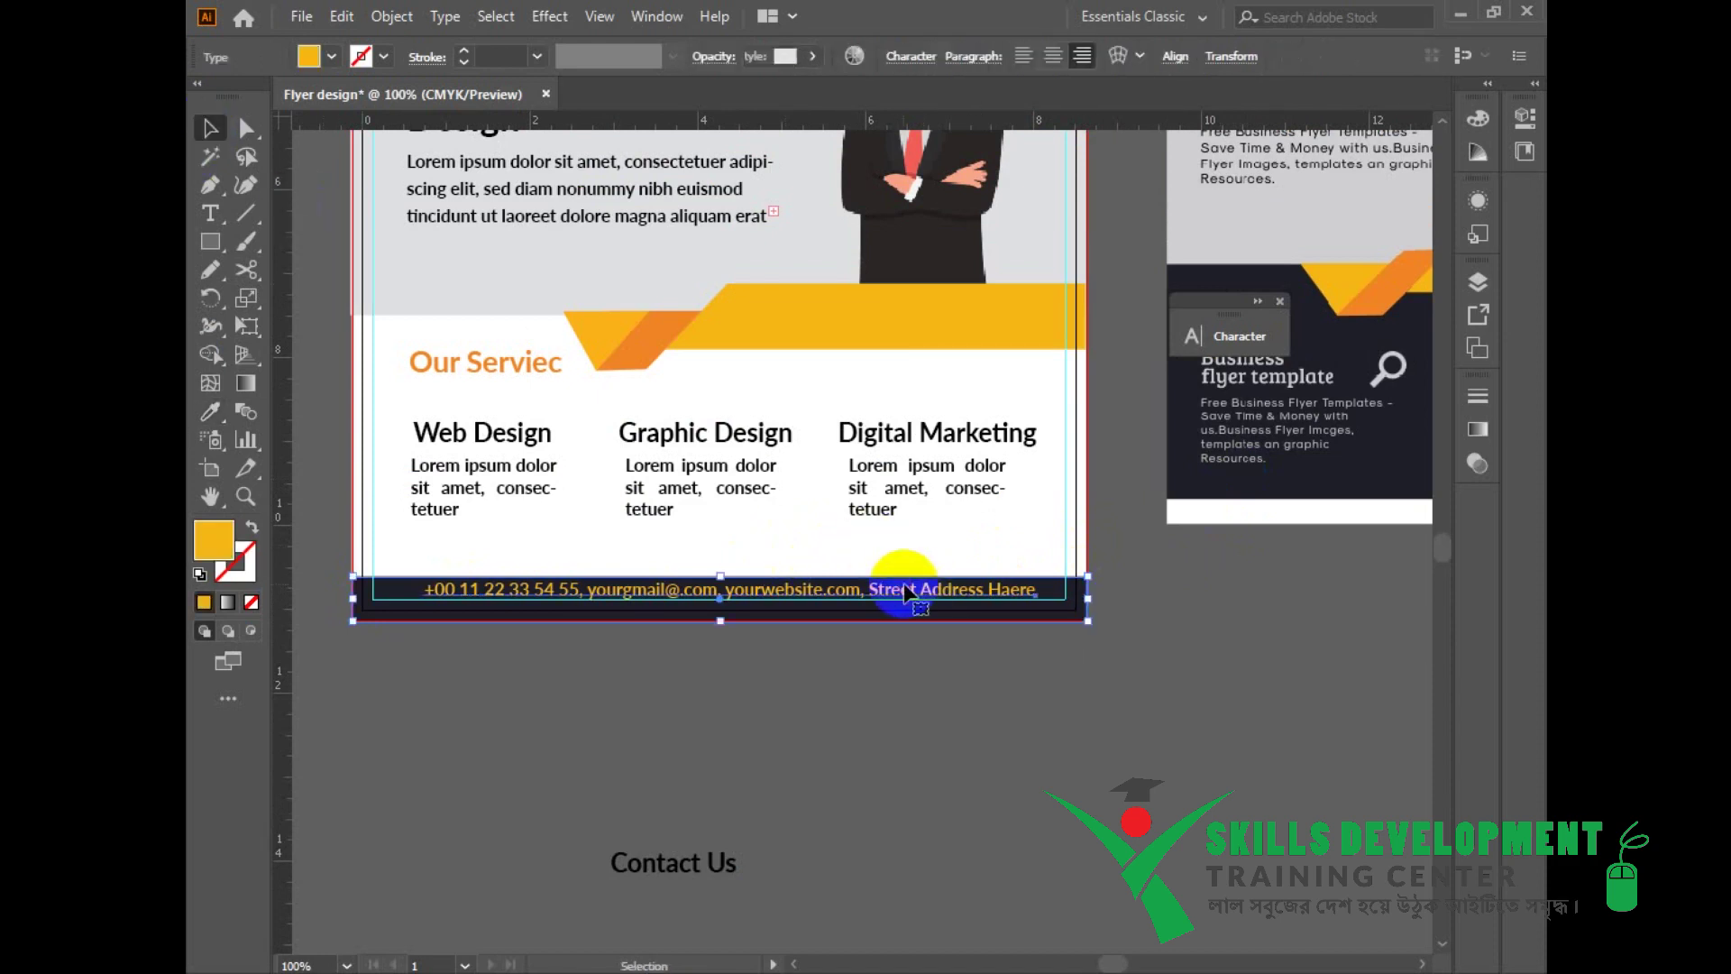
click(1177, 70)
click(1154, 262)
click(1169, 342)
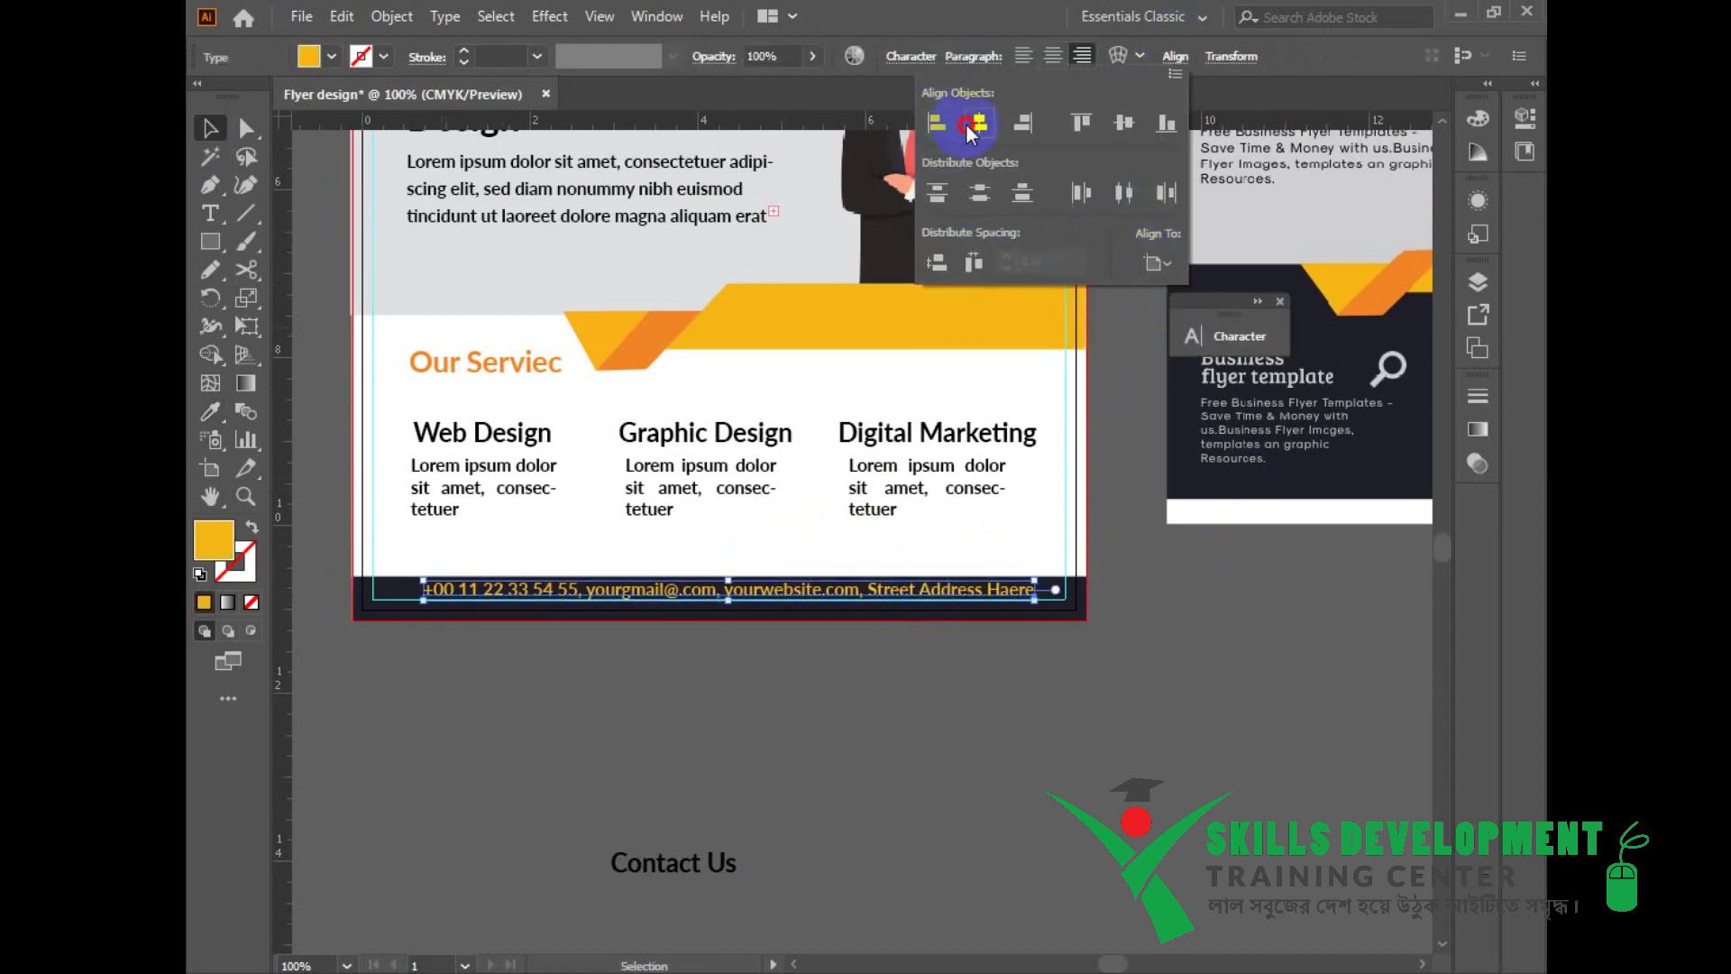
click(976, 124)
click(963, 701)
Step: Delete the leftover Contact Us heading below the flyer
drag(559, 791, 981, 922)
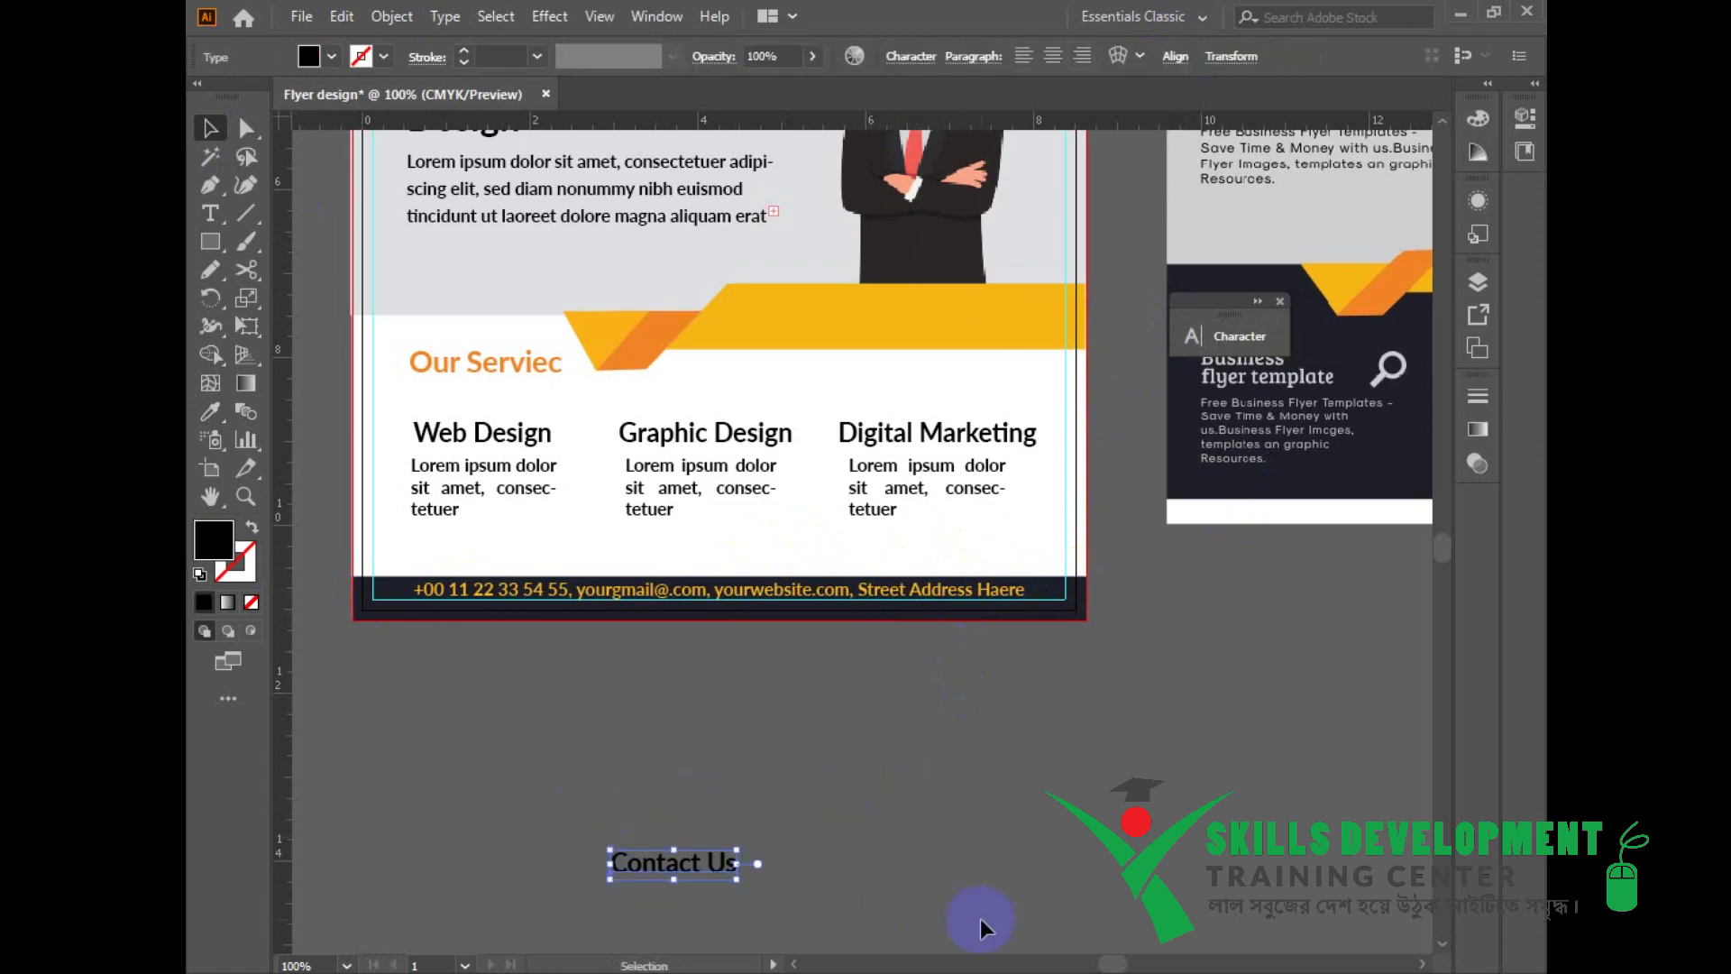
key(Delete)
drag(719, 323, 799, 454)
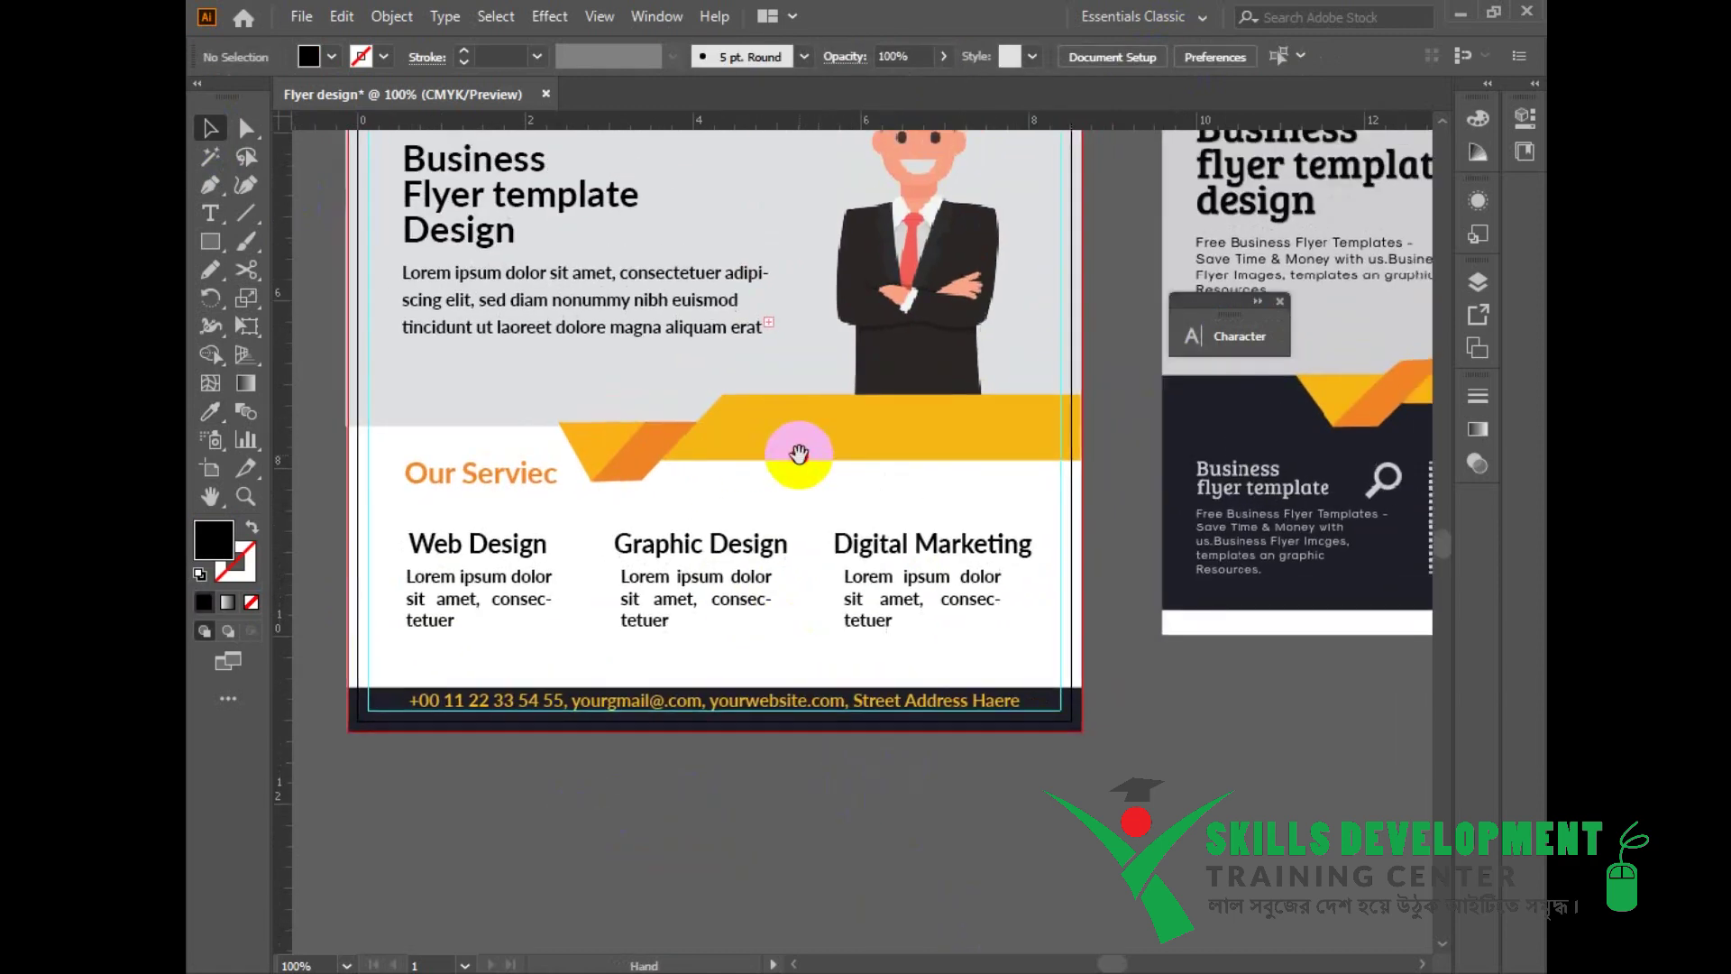
key(ctrl+alt+2)
click(1162, 762)
drag(1153, 661, 1118, 721)
ctrl+alt+click(1118, 721)
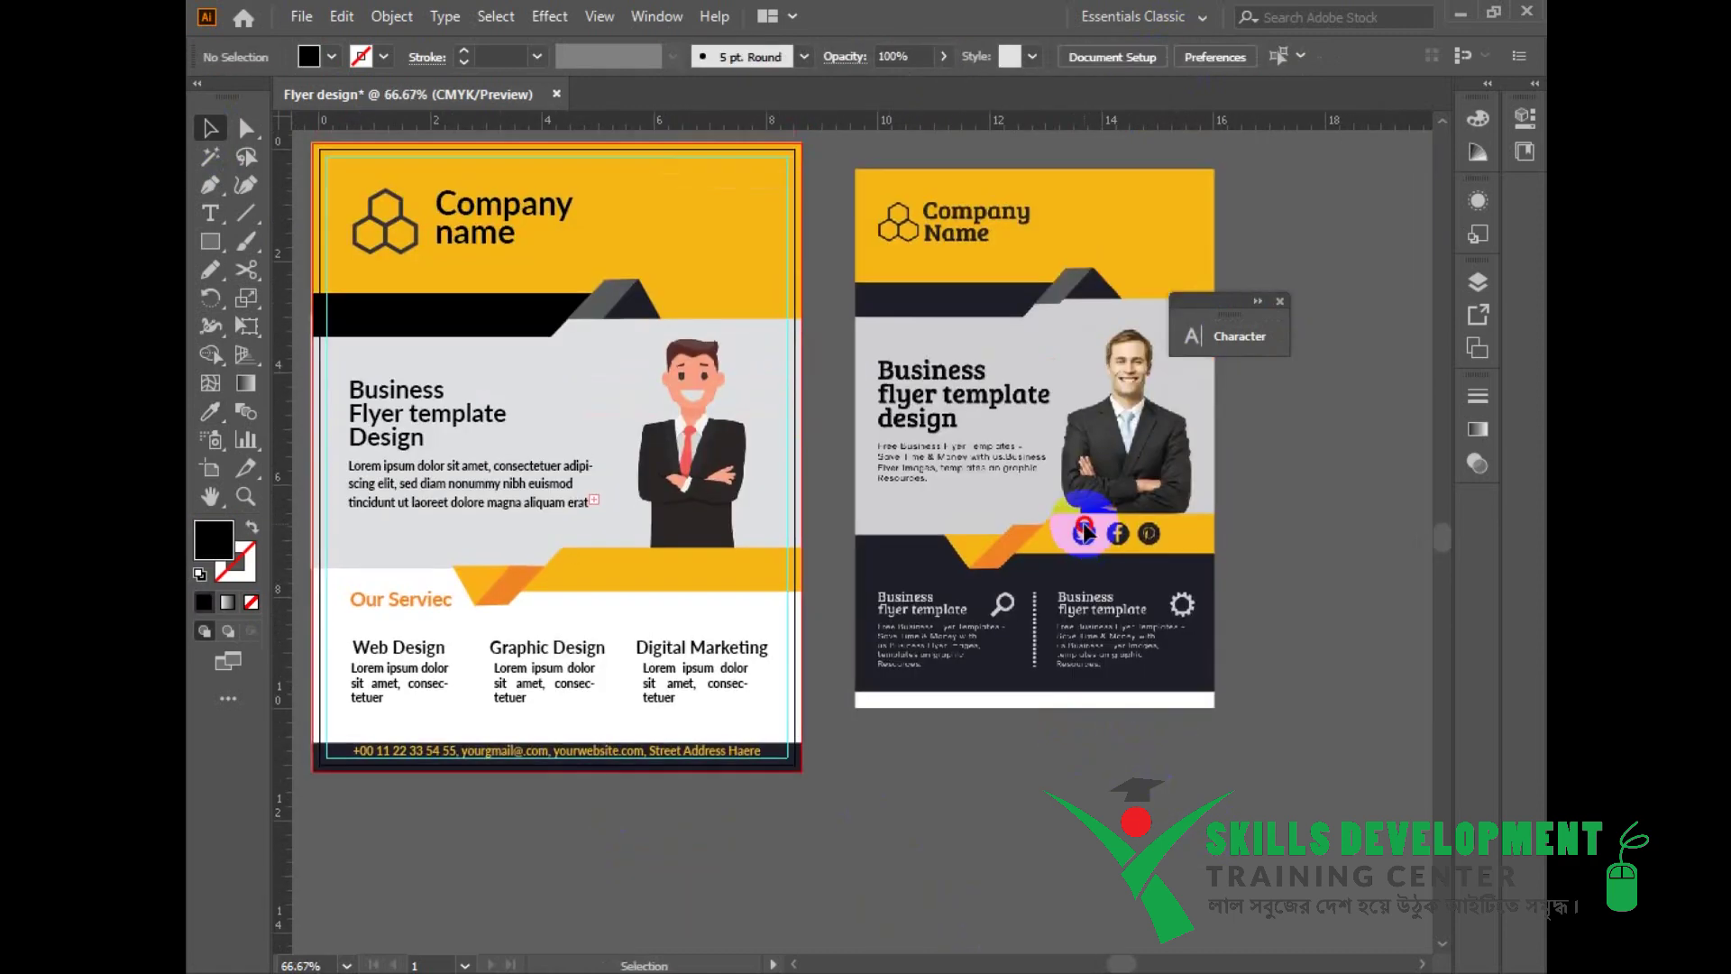
Step: Switch to the Chrome browser and open flaticon.com in a new tab
click(1084, 534)
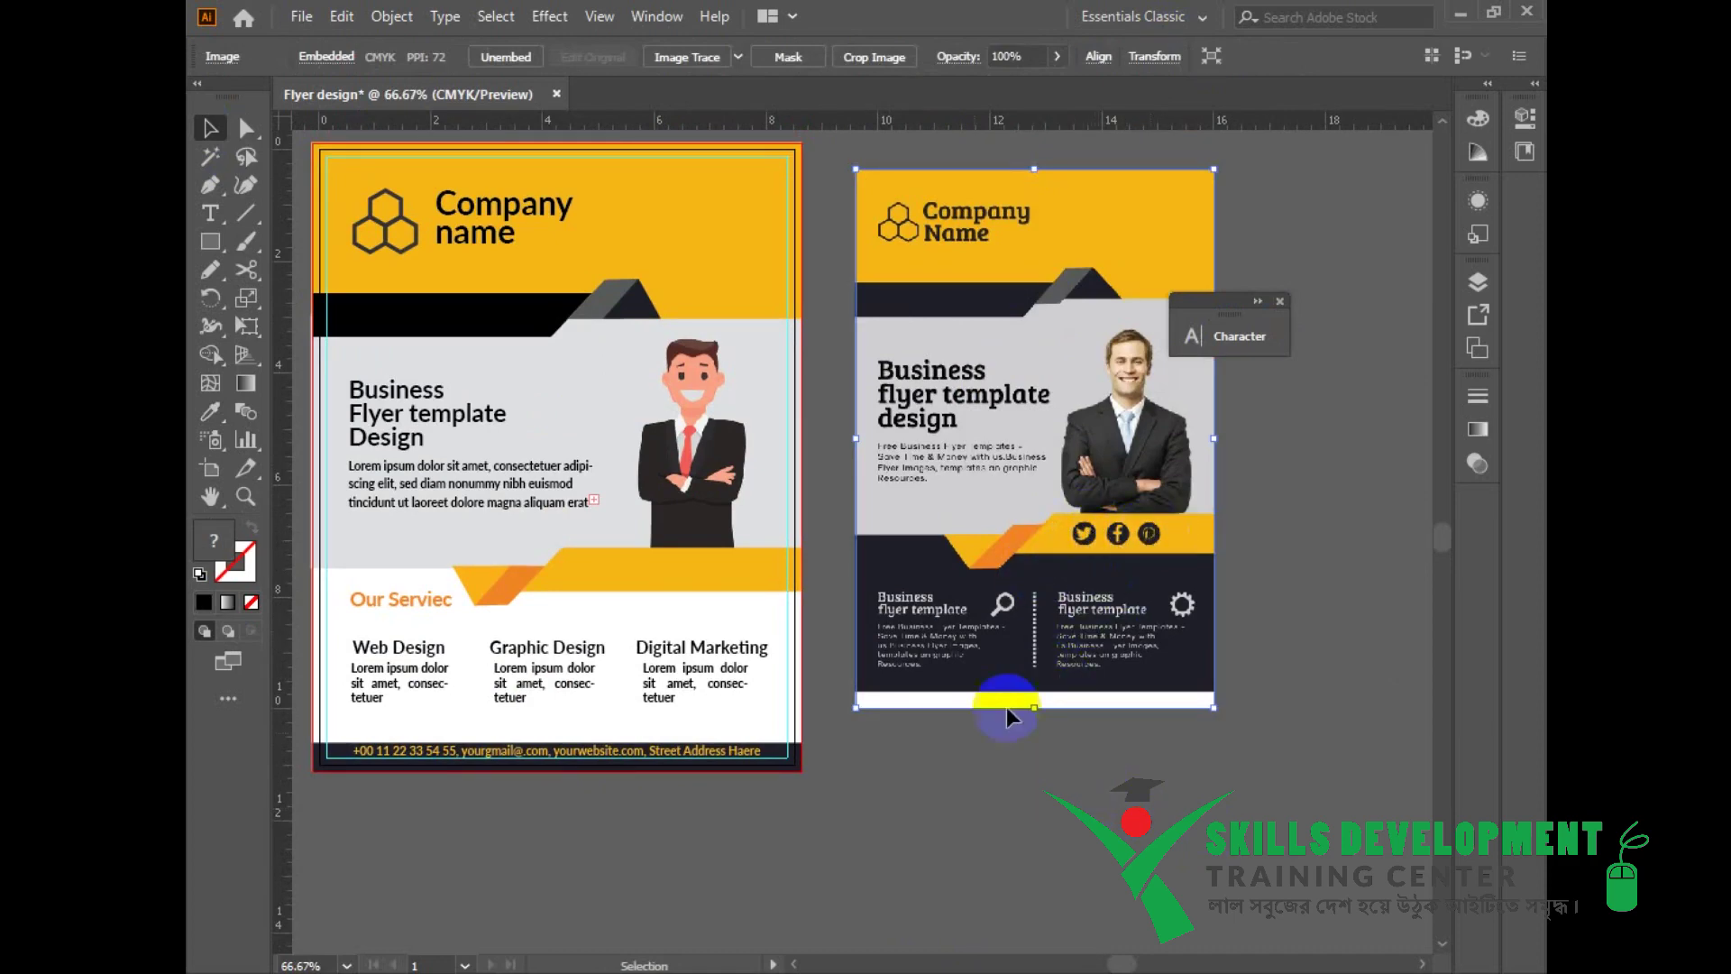
drag(1006, 707, 1016, 702)
key(alt+Tab)
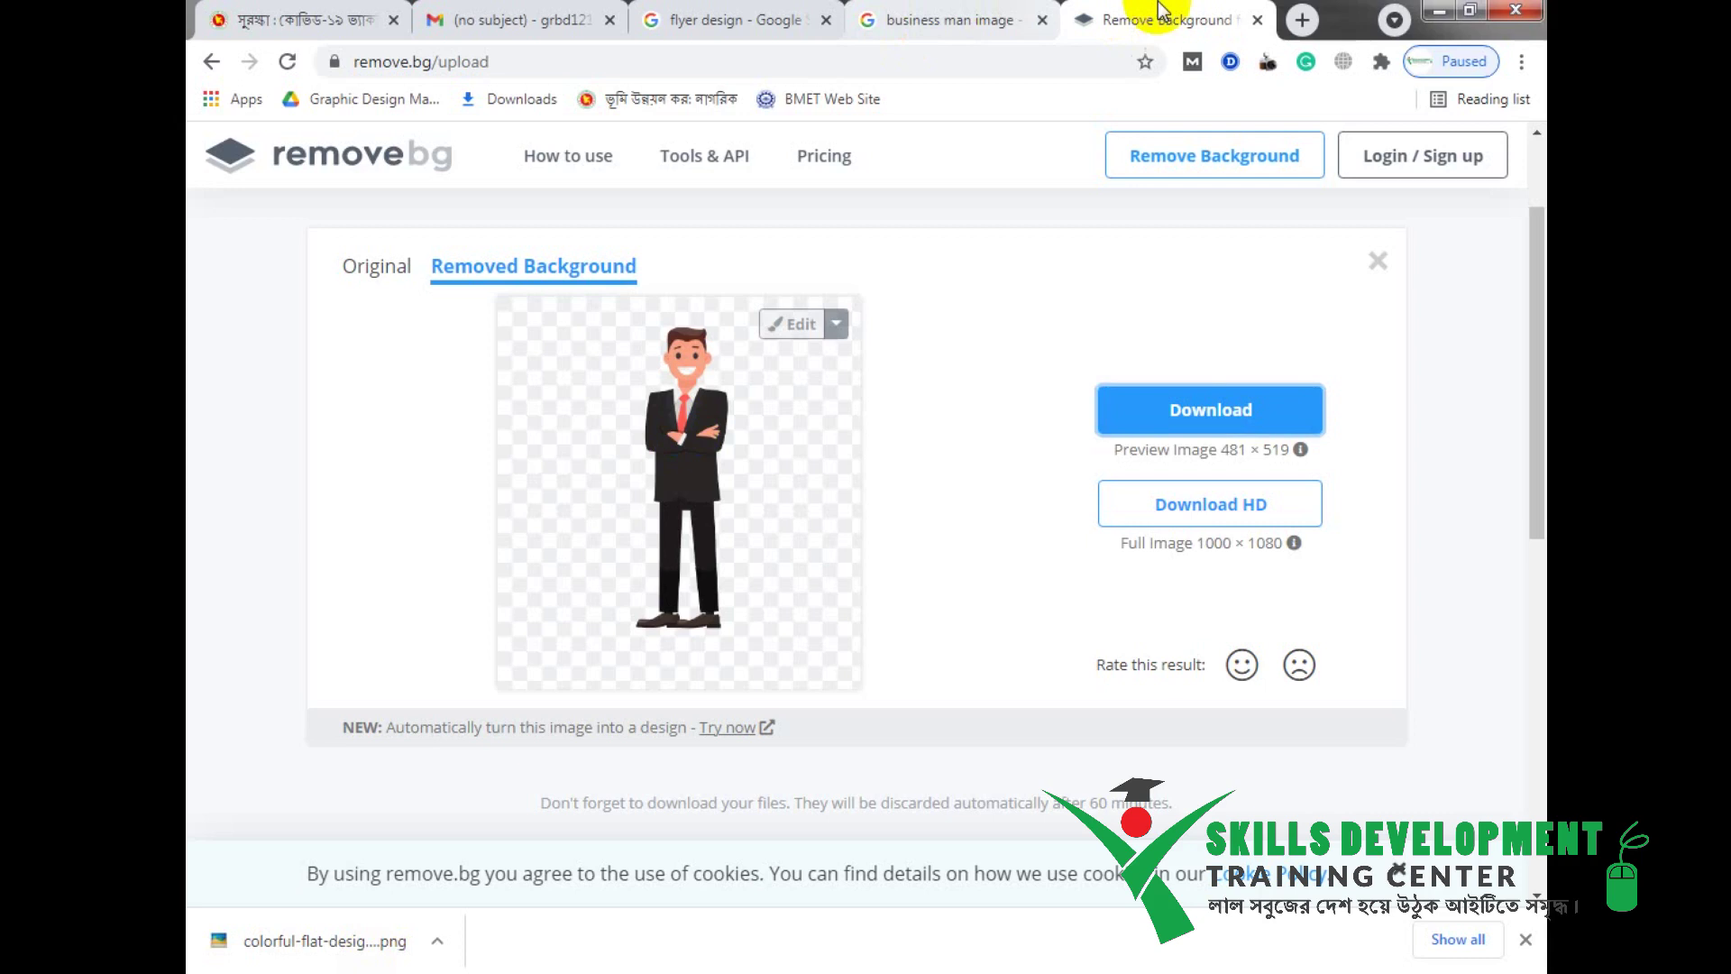
click(1300, 19)
click(1080, 20)
click(1027, 55)
text(flaticon.com)
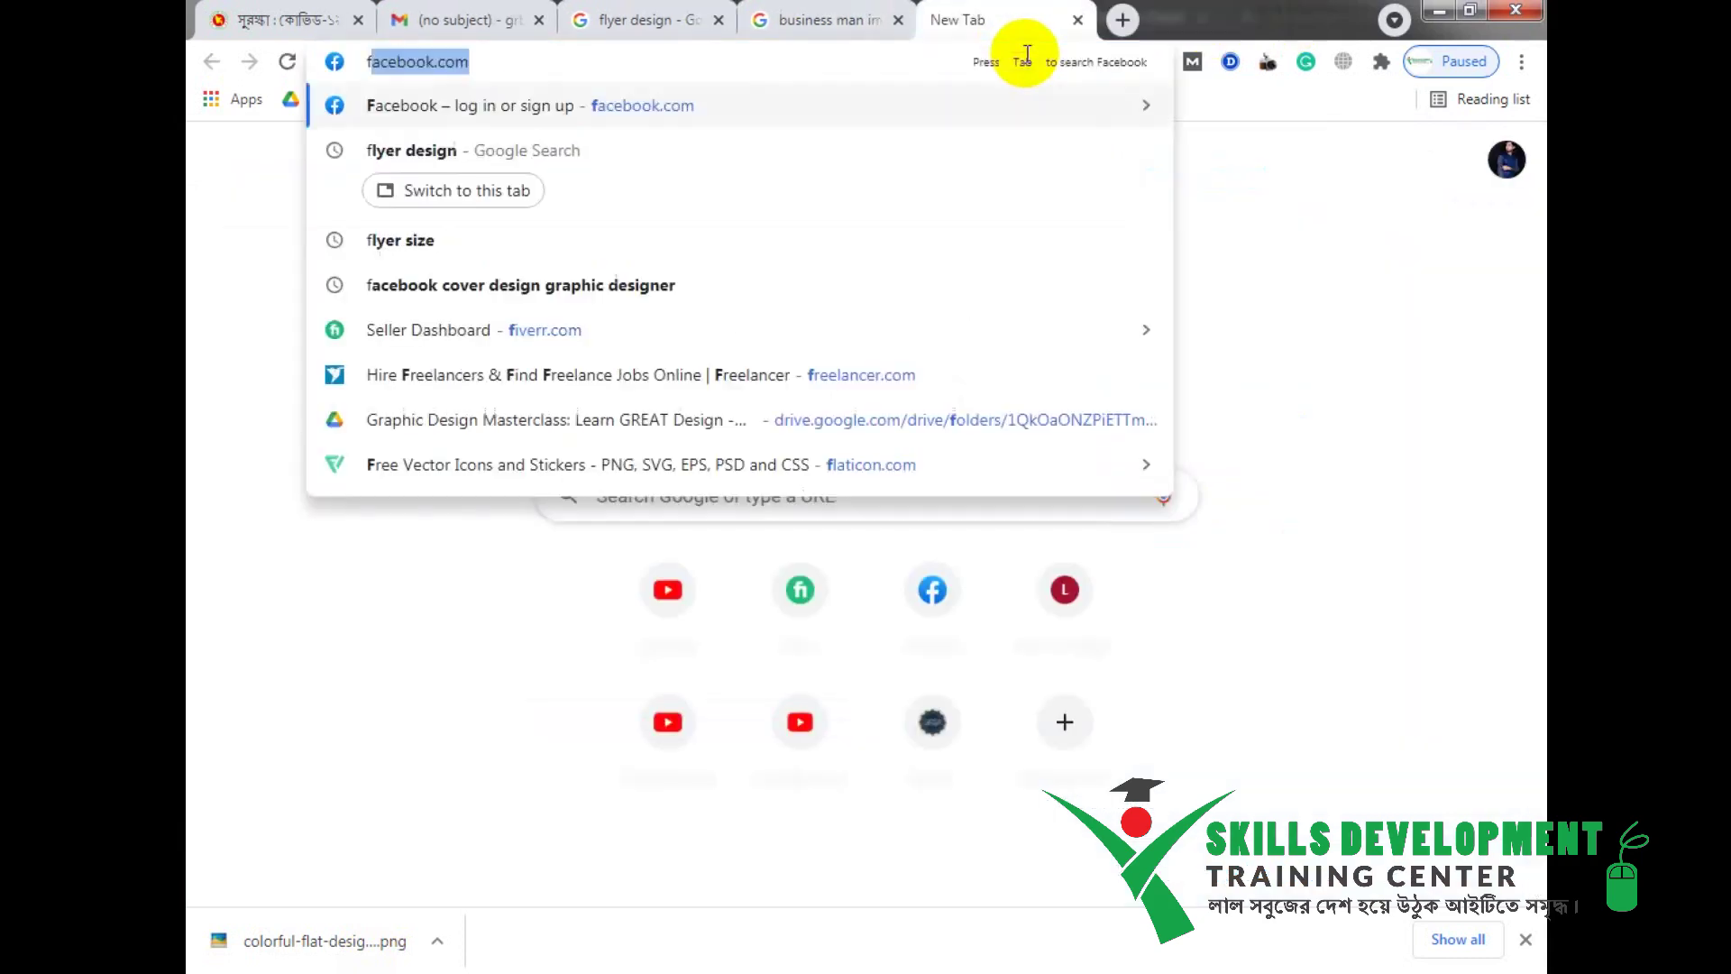
key(Return)
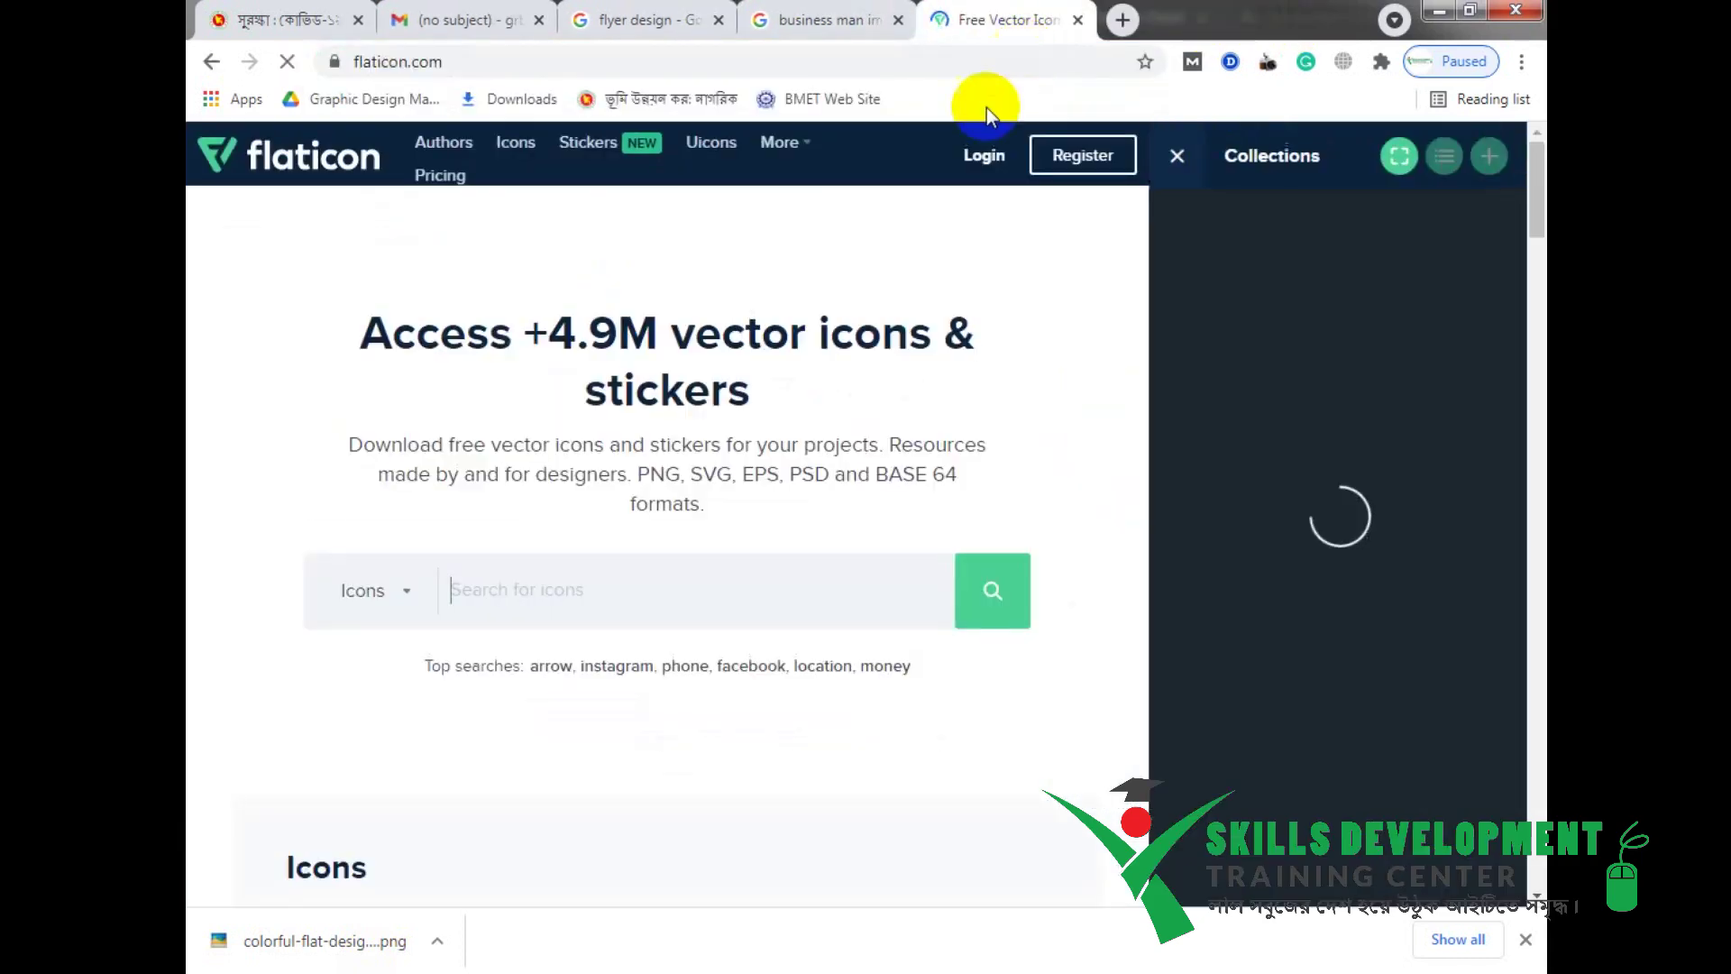
Step: Search Flaticon's icons for "facebook logo"
click(769, 591)
text(fac)
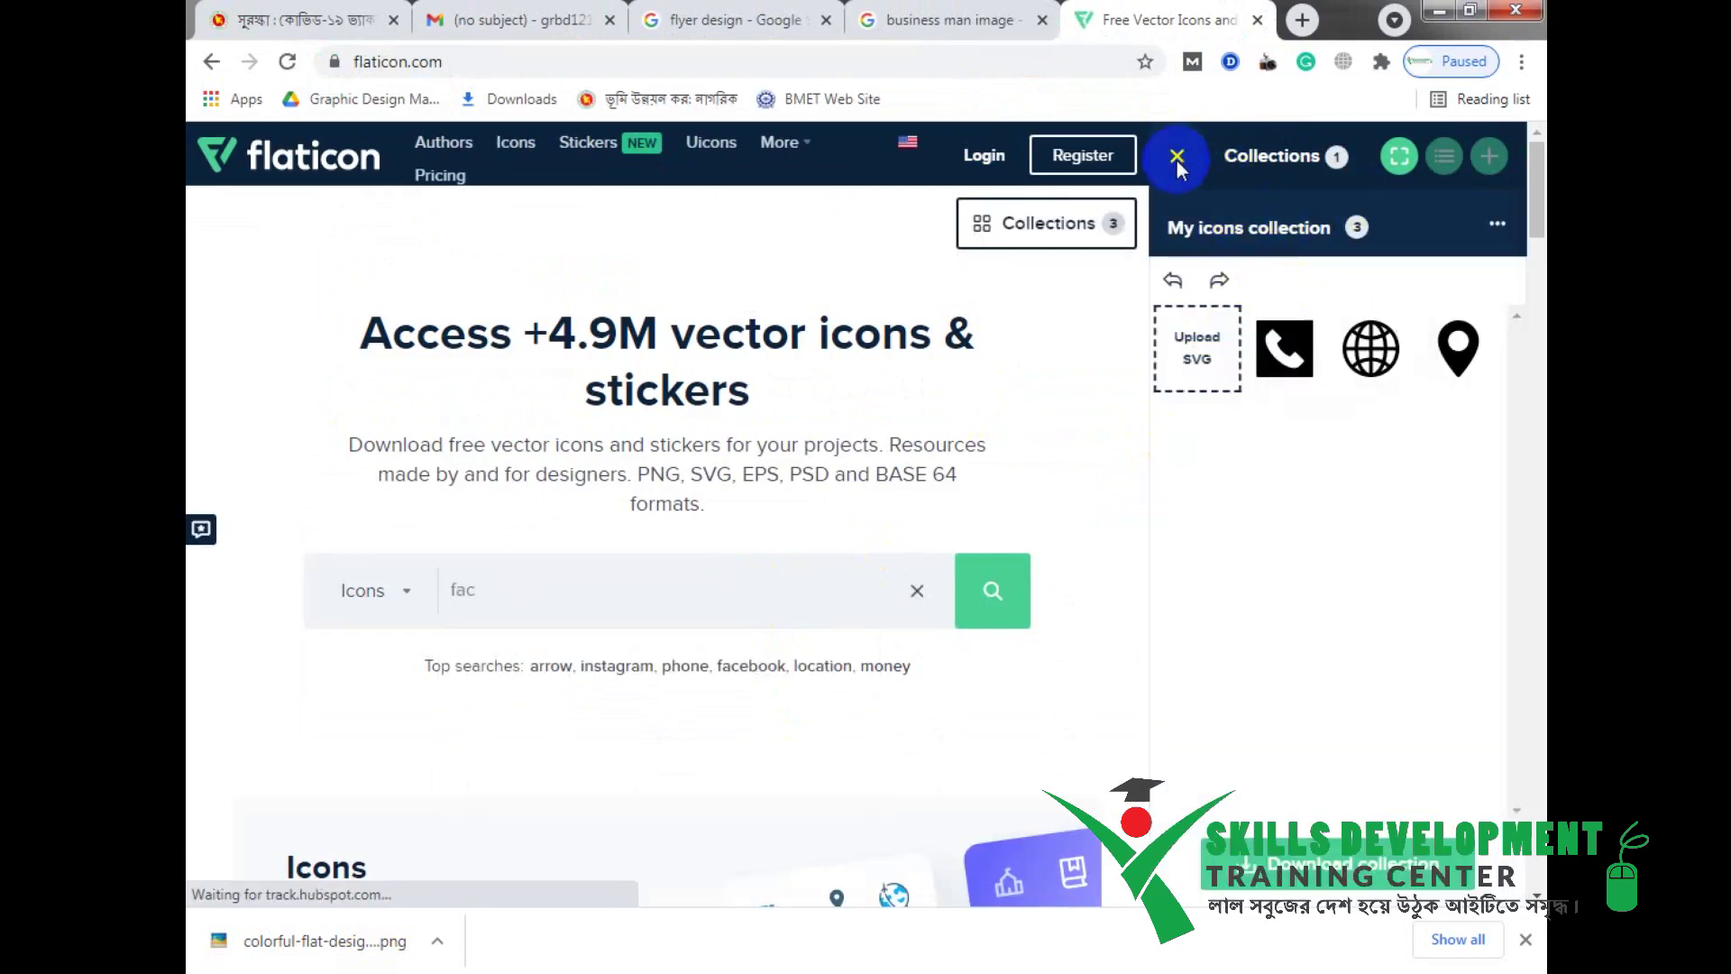
click(1461, 178)
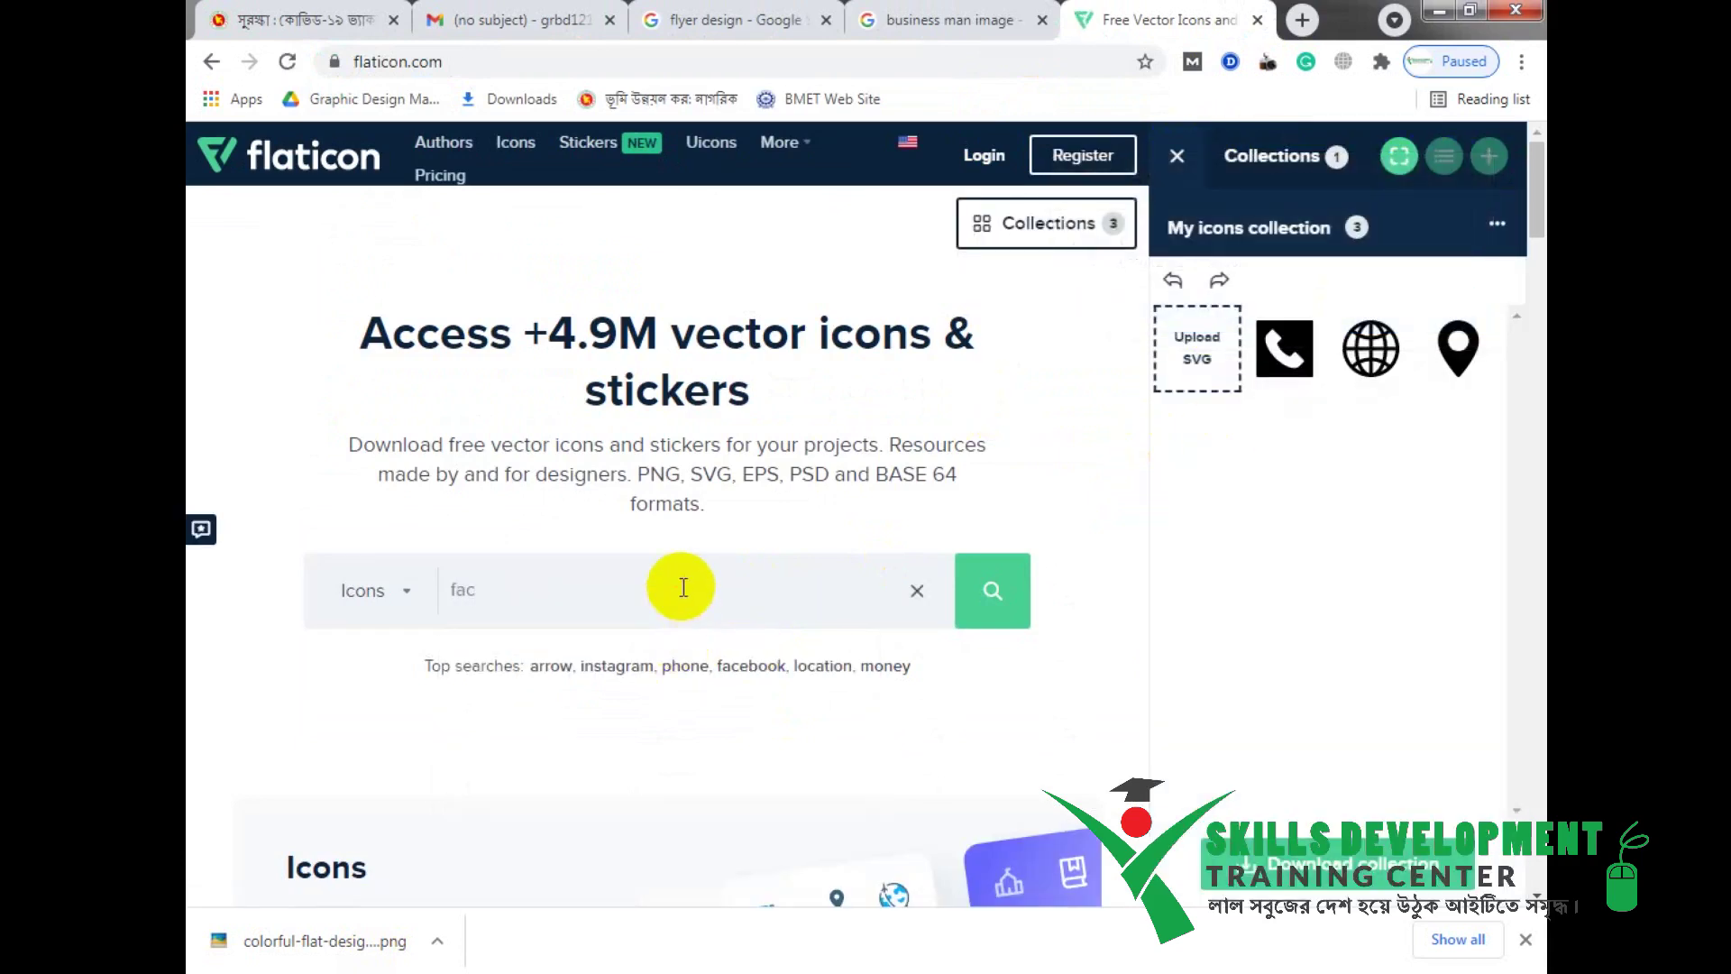
text(ebook logo)
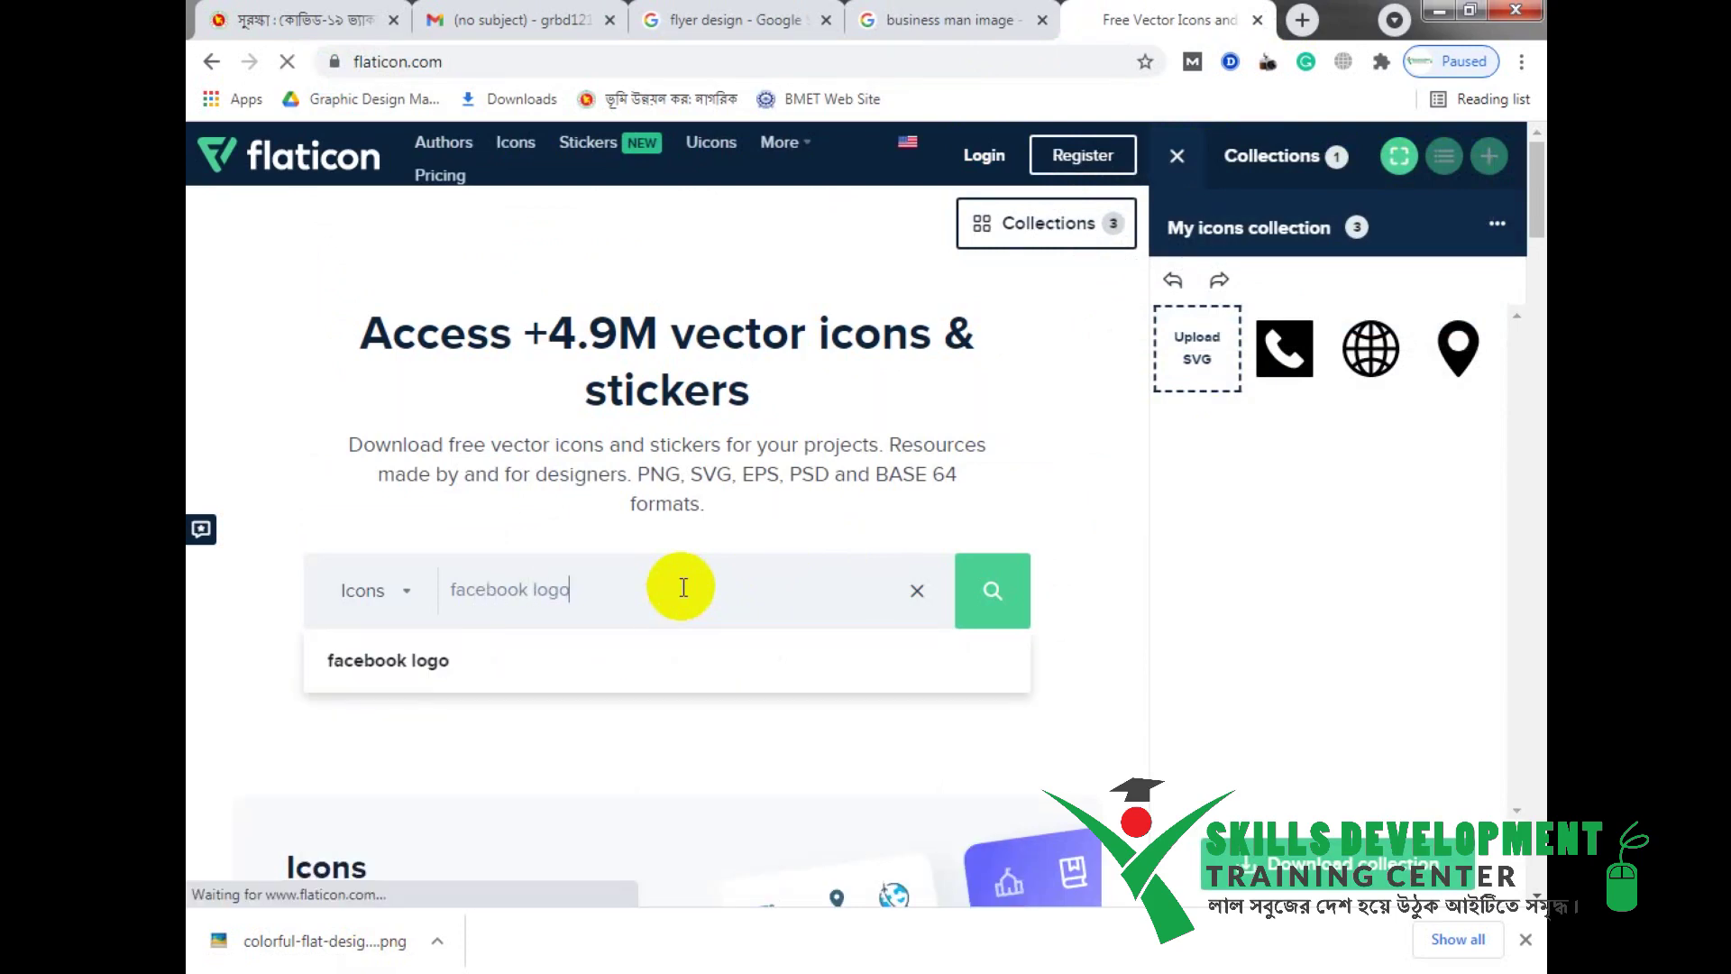
Step: Run the Facebook logo search and add the black circular Facebook icon to the icon collection
key(Return)
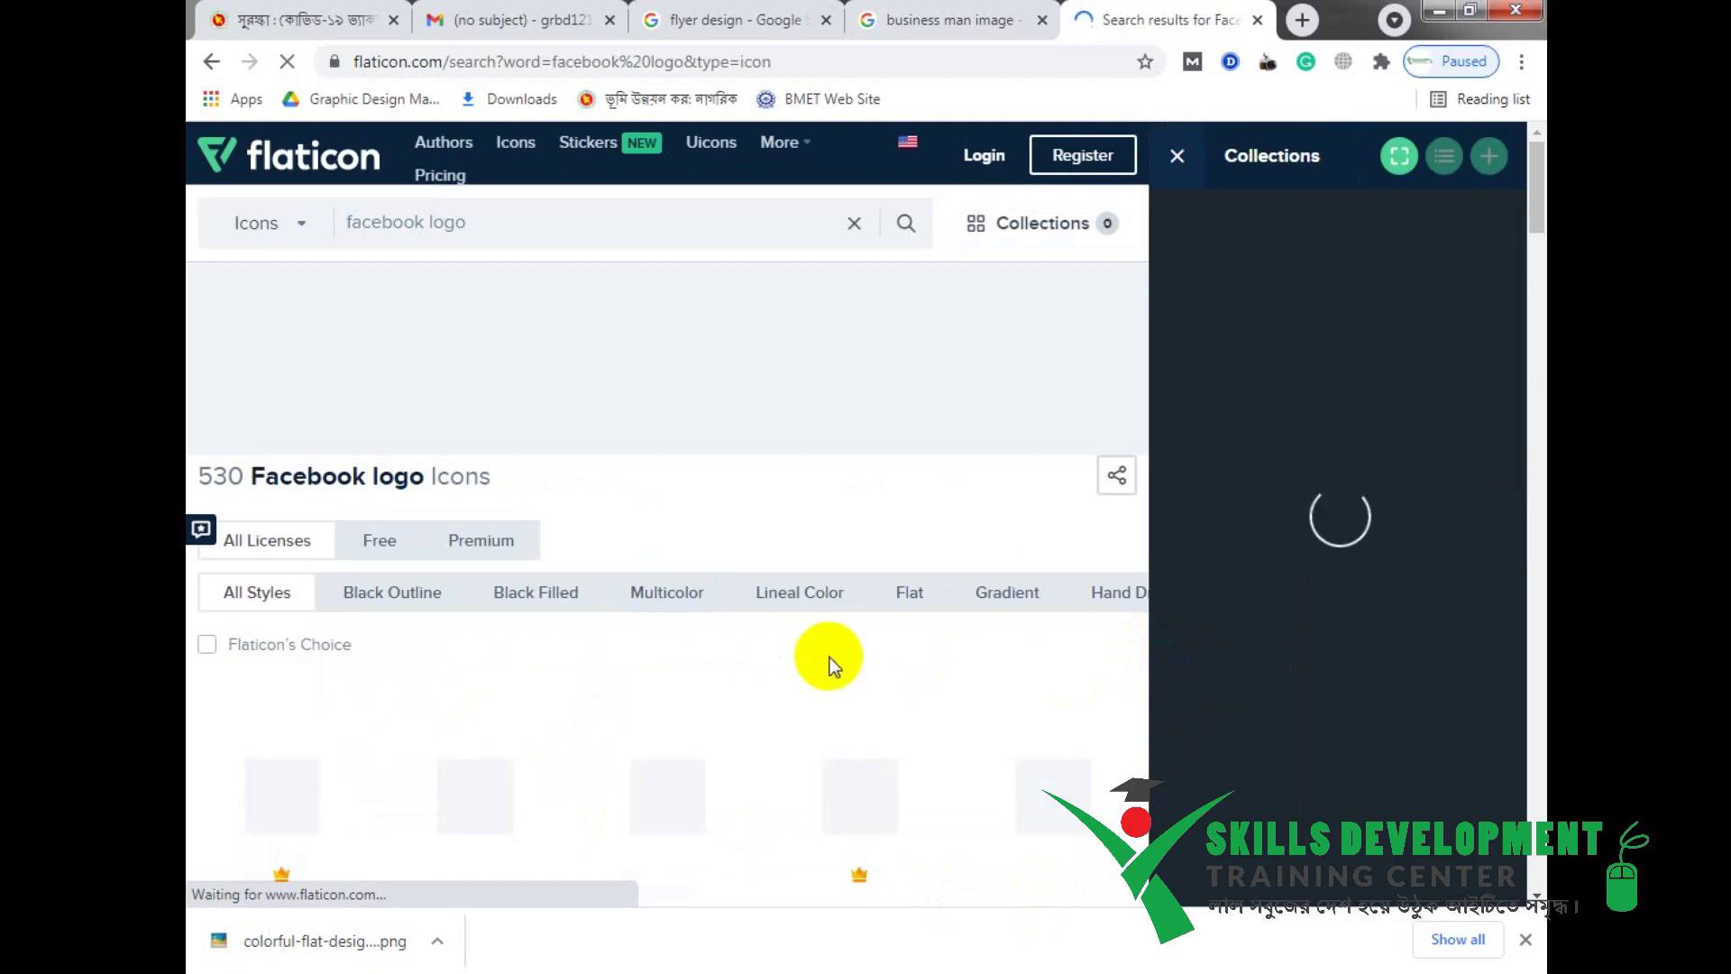
scroll(816, 640, down, 3)
mouse_move(745, 740)
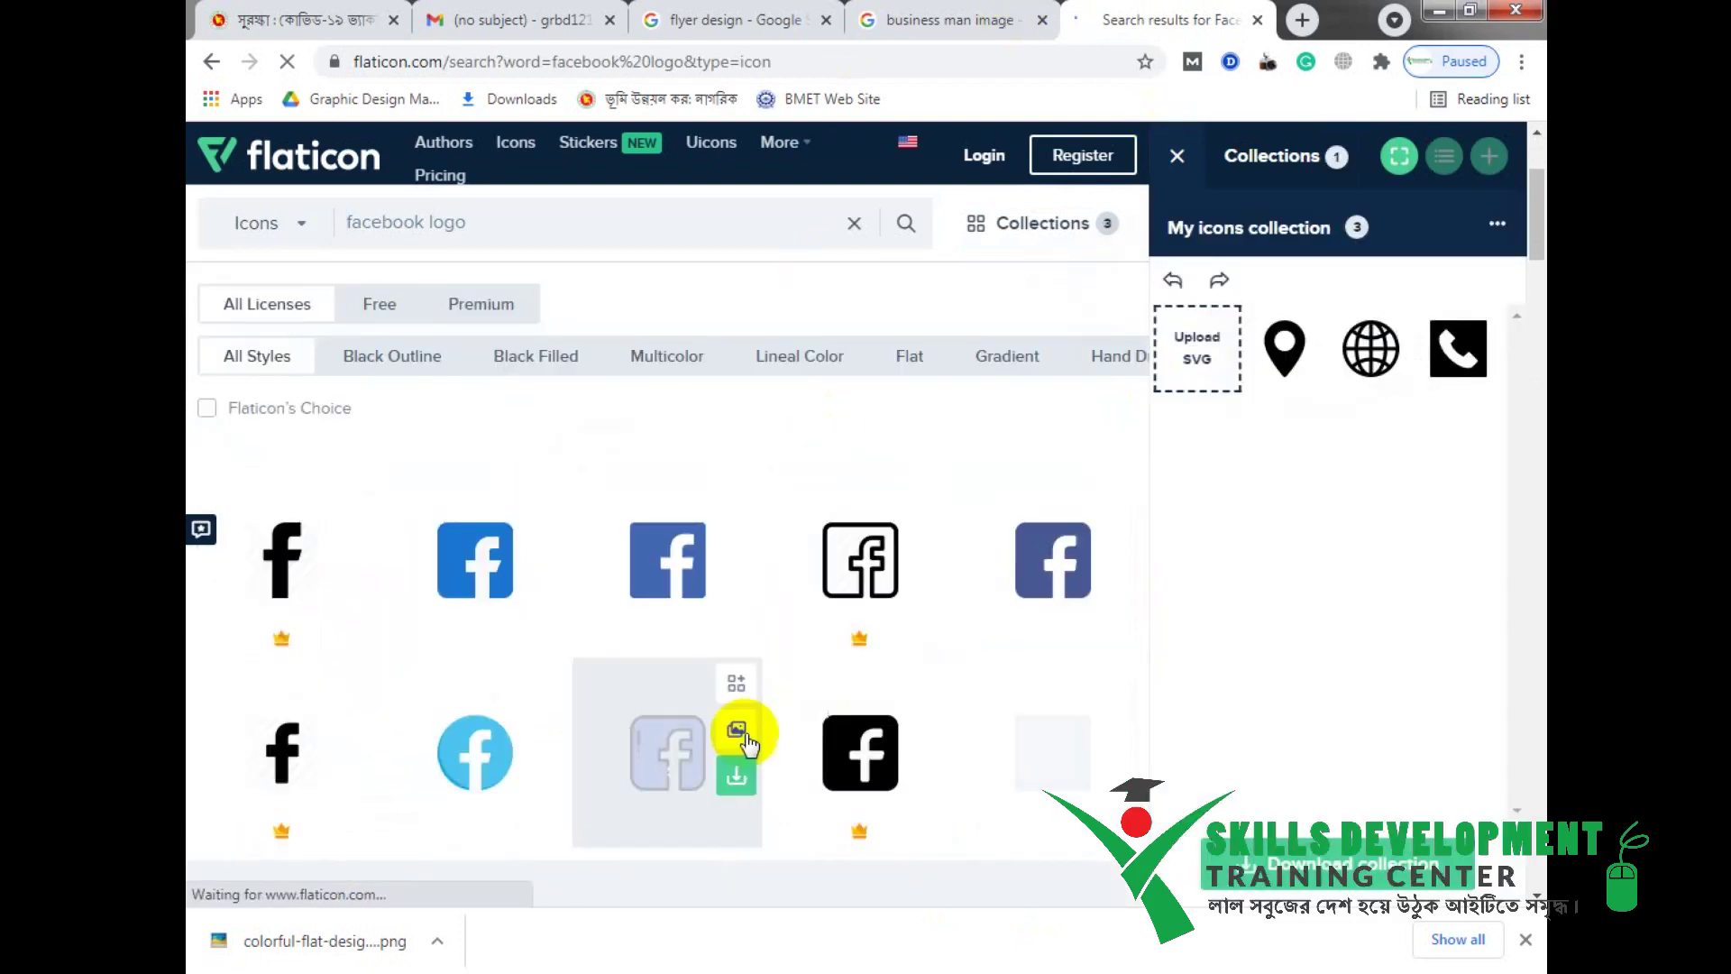
scroll(946, 712, down, 2)
click(1122, 447)
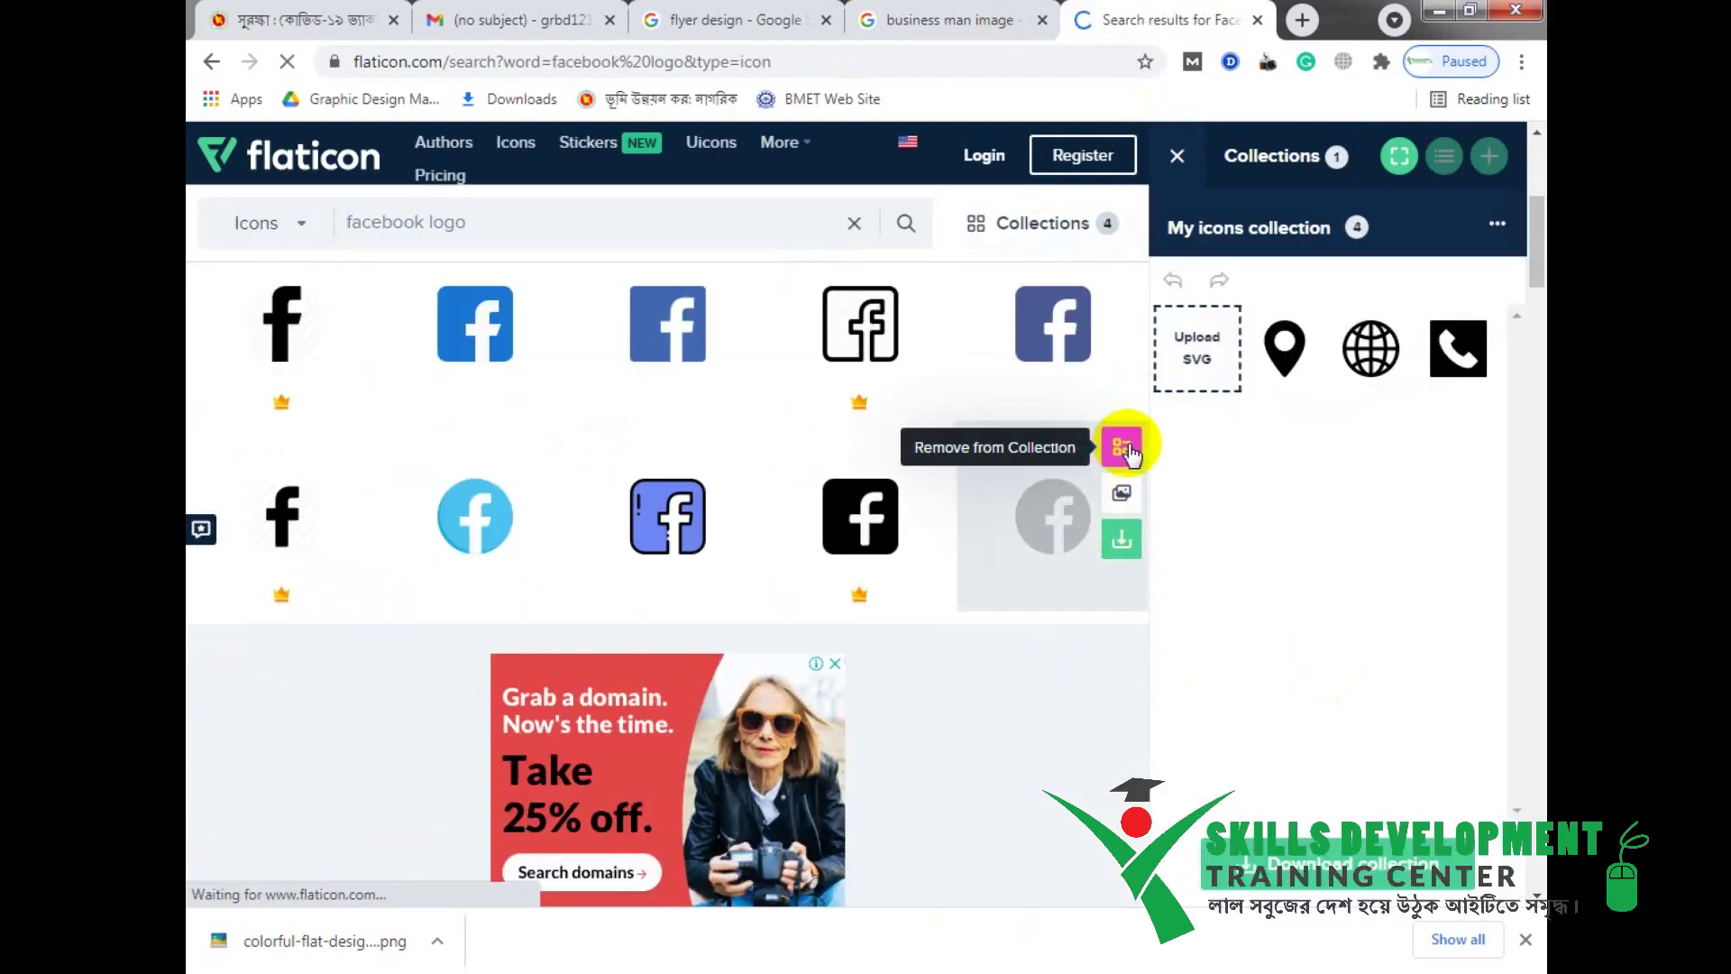
Step: Remove the location pin, globe and phone icons from the icon collection
click(1387, 330)
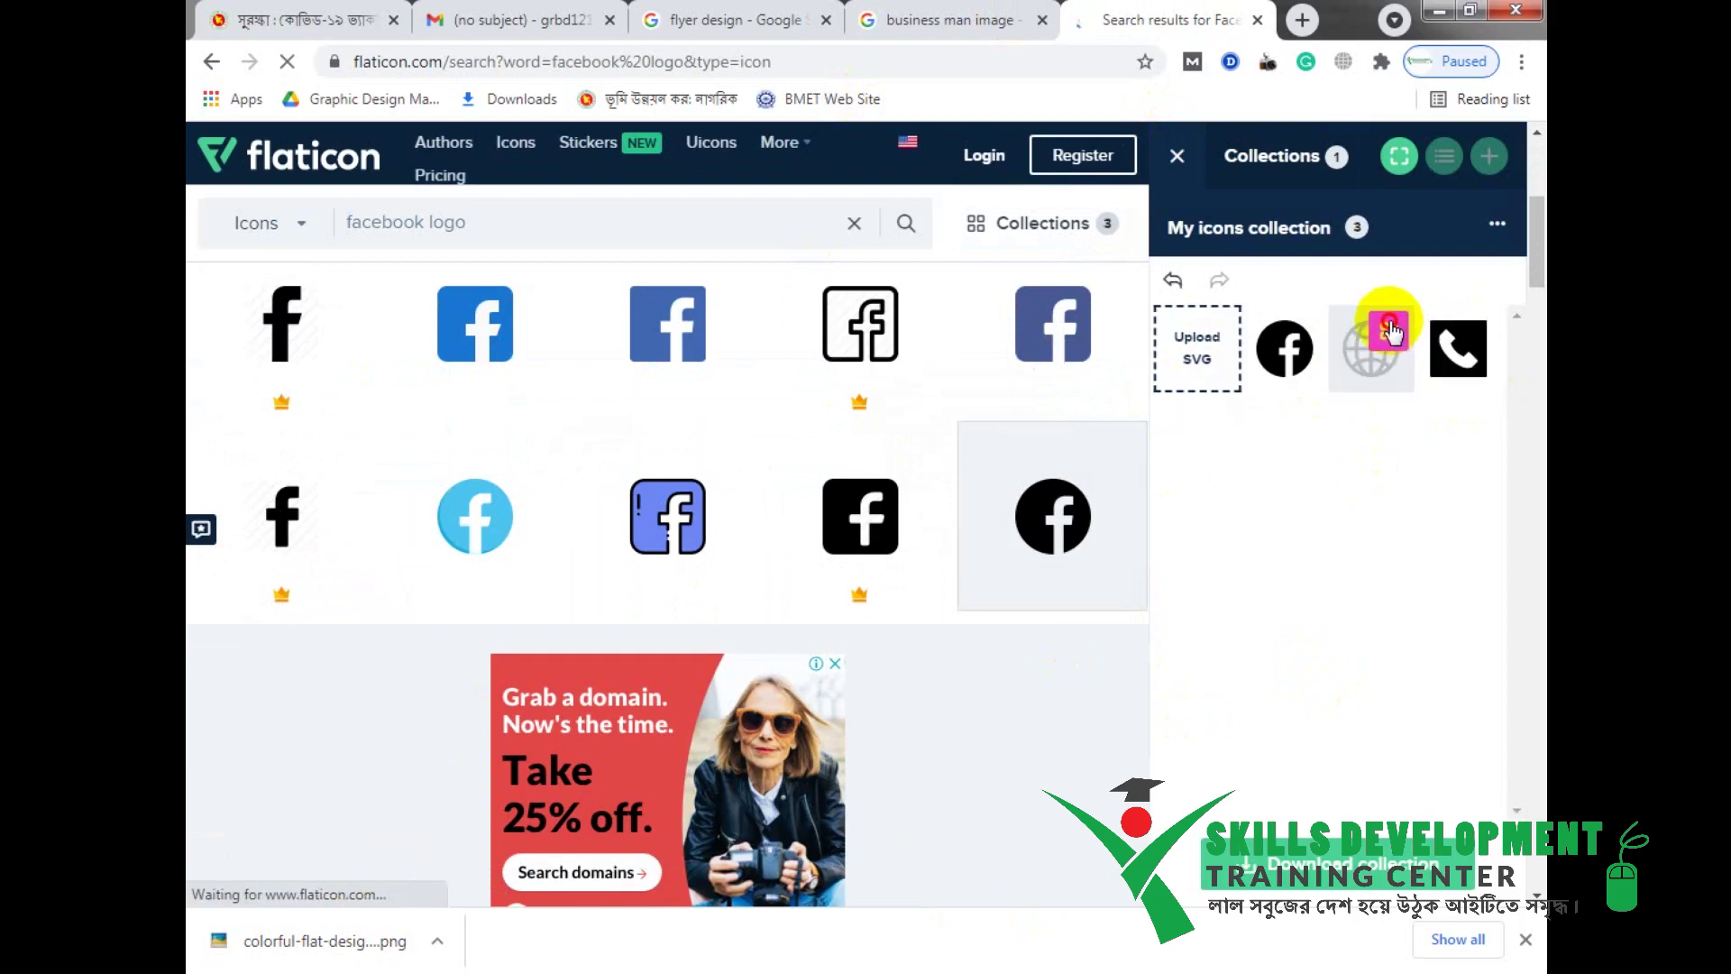
click(1391, 332)
click(1383, 329)
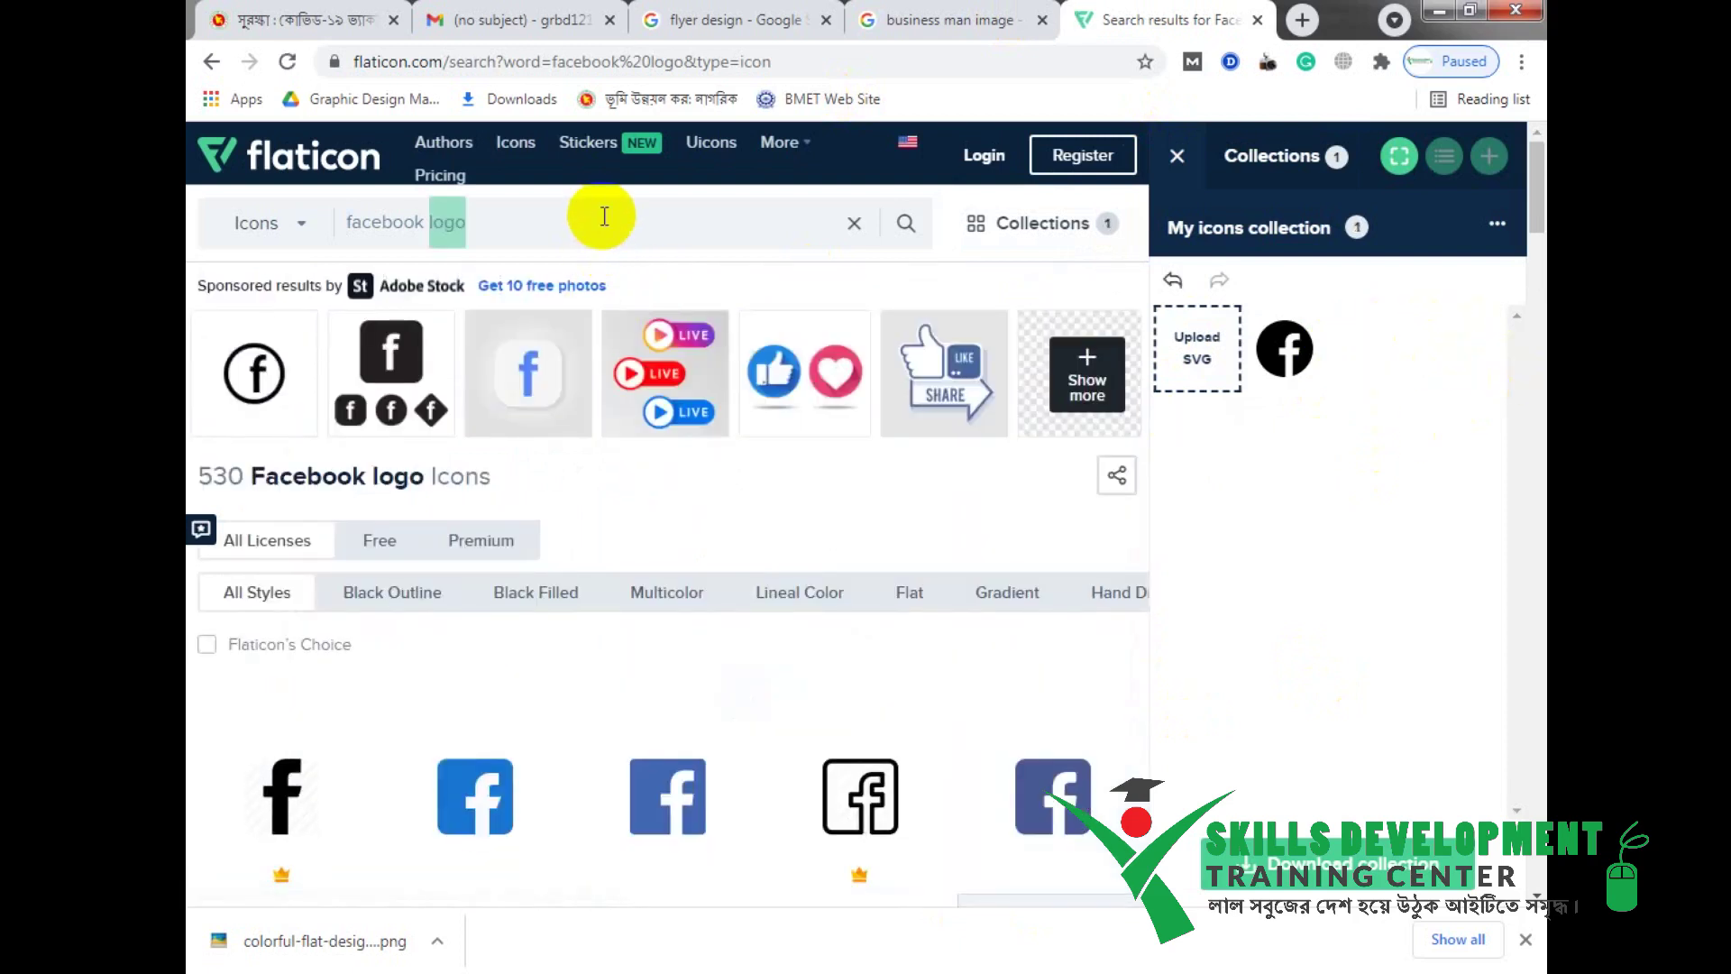
Step: Search the icons for "twitter" and add the black Twitter bird icon to the collection
triple_click(604, 216)
text(twi)
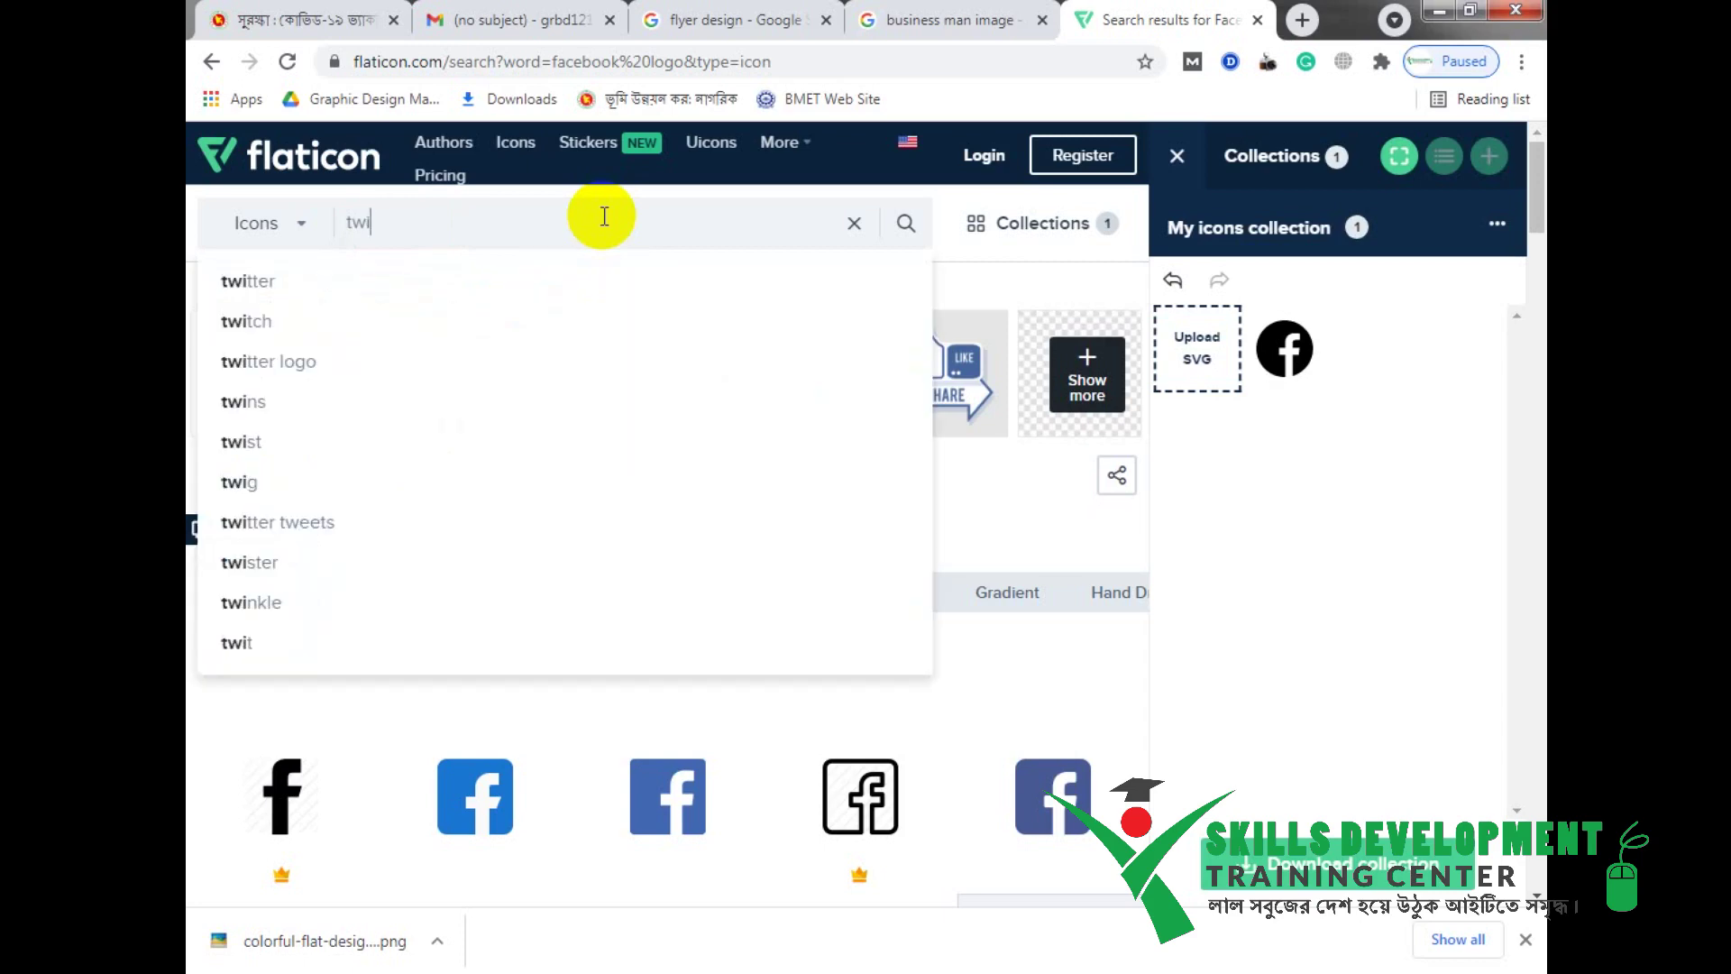
key(Down)
key(Return)
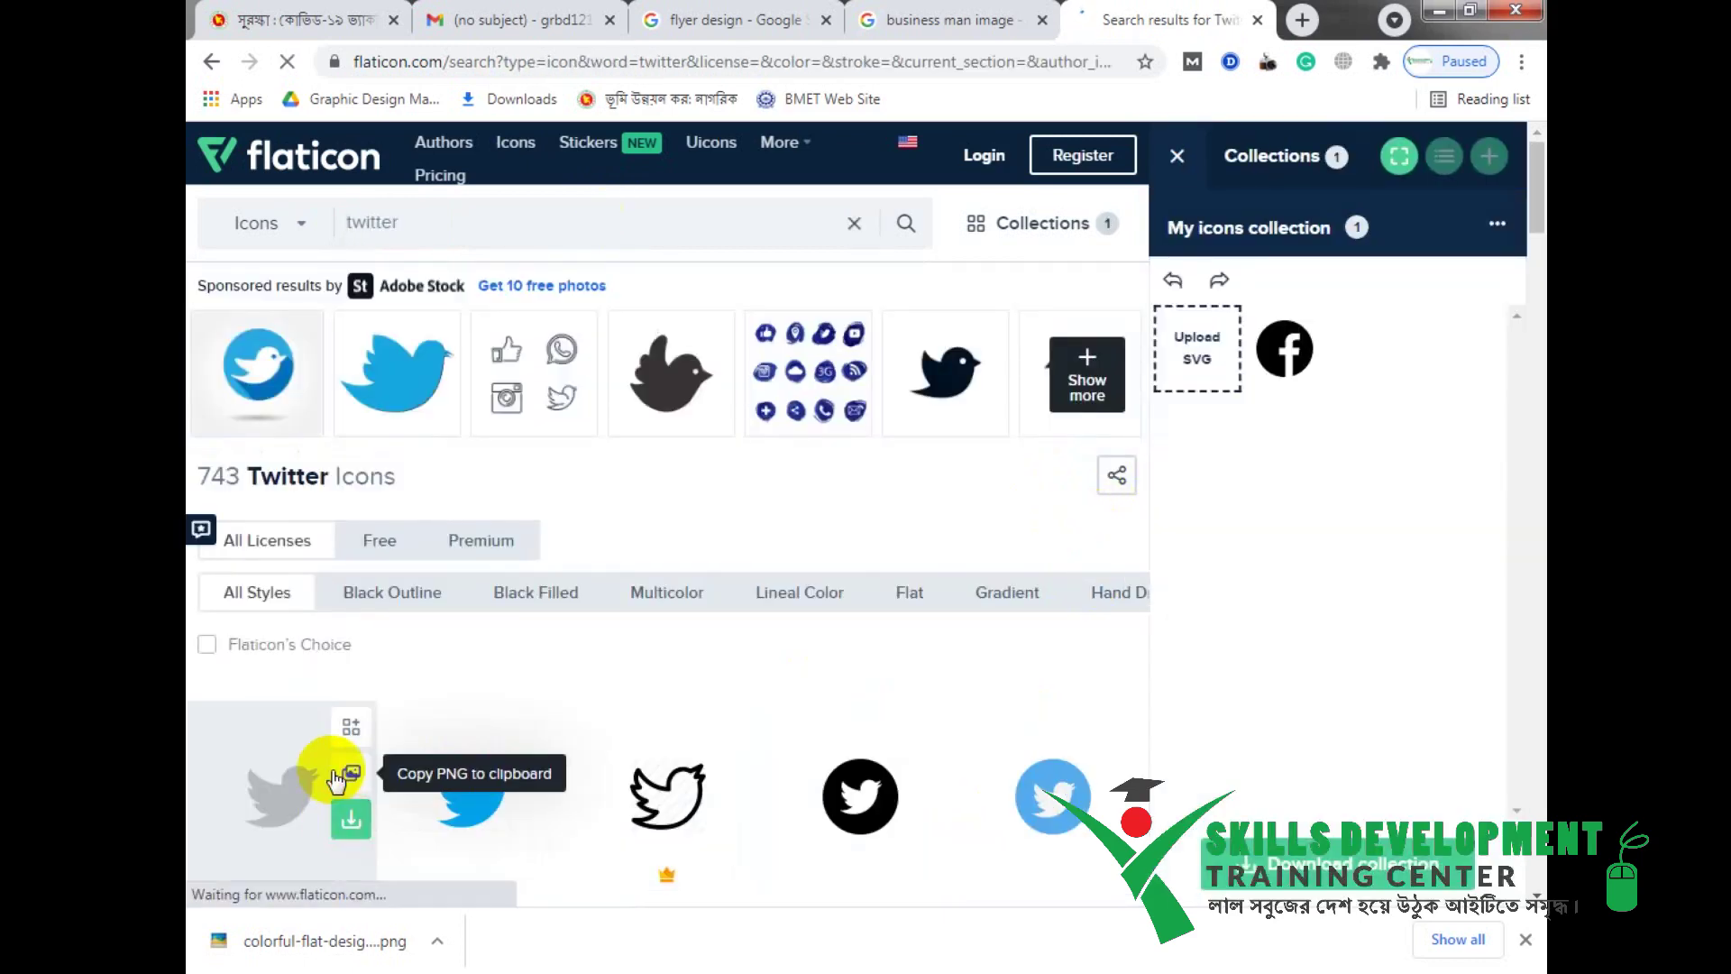
click(351, 728)
Step: Search the icons for "pinterest" and add the free black circular Pinterest icon to the collection
scroll(793, 645, down, 2)
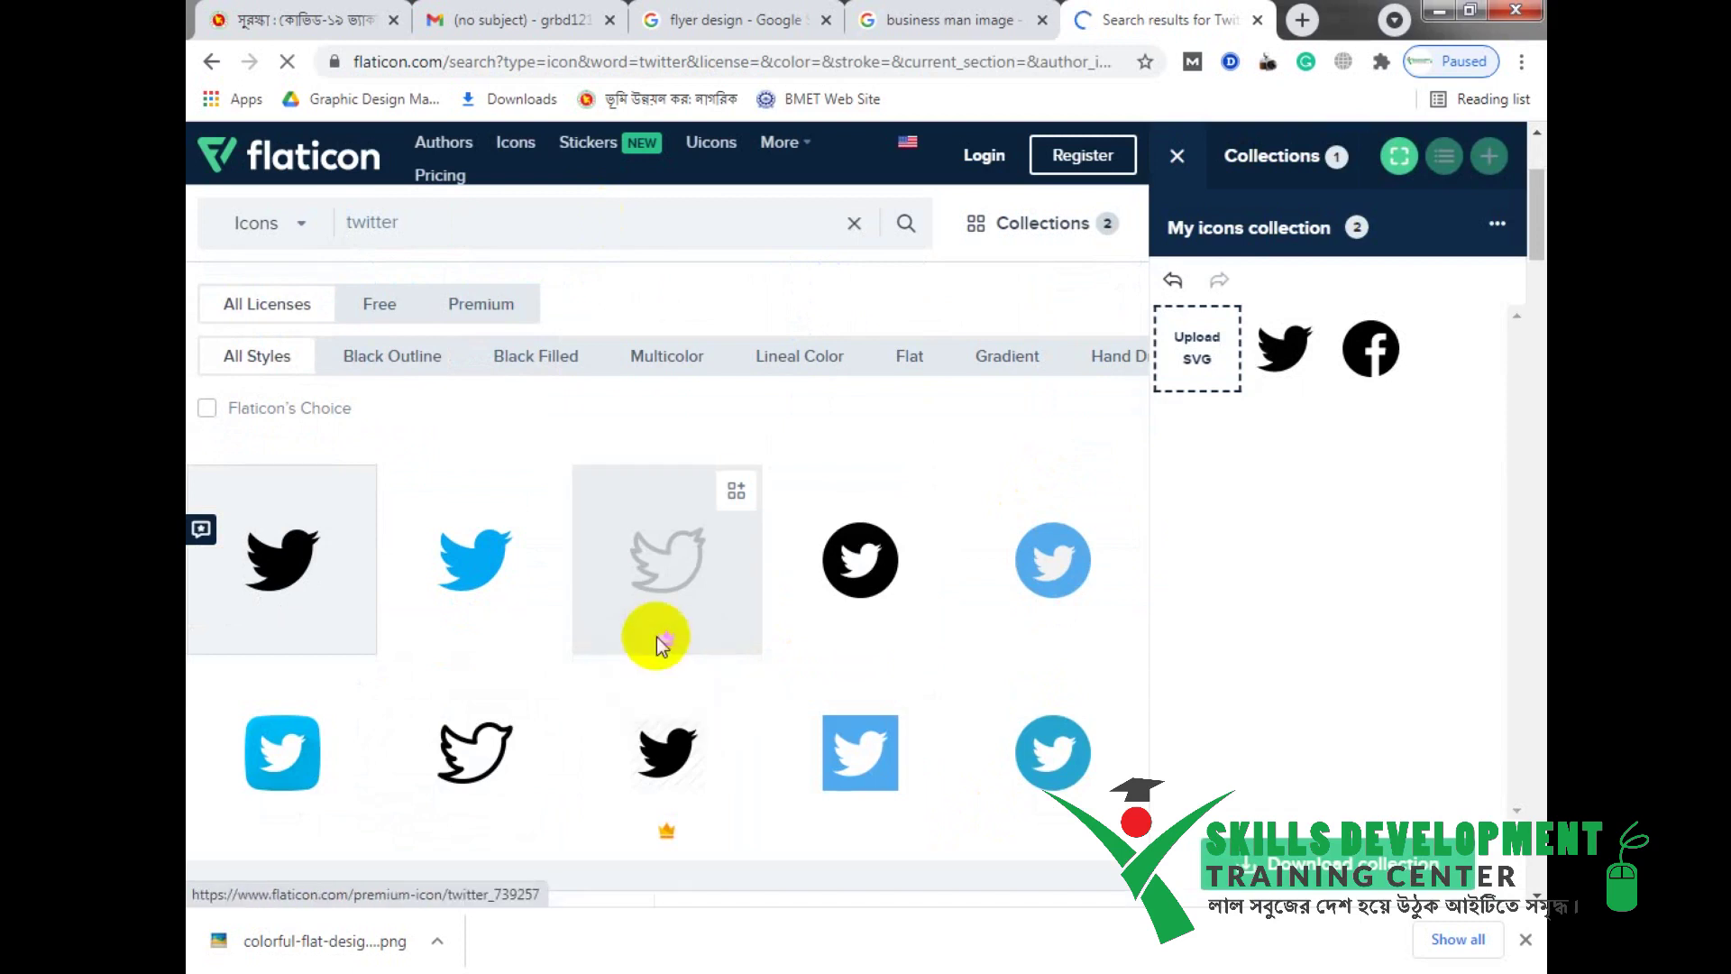
scroll(601, 244, up, 2)
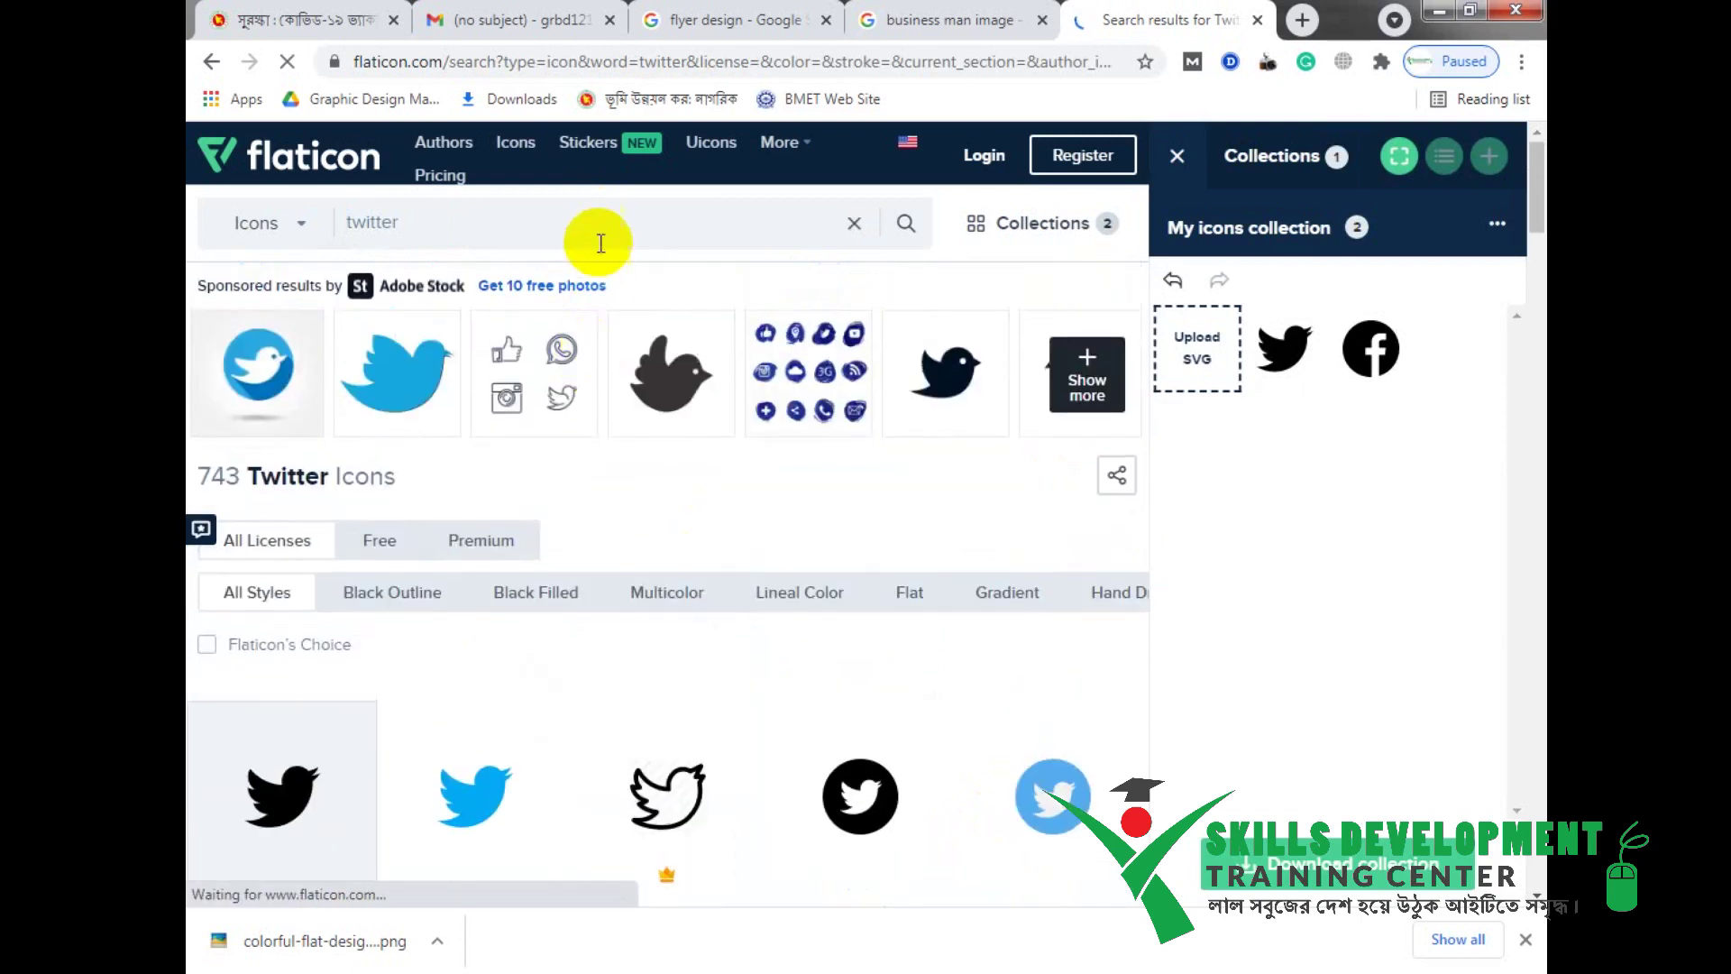
text(terest)
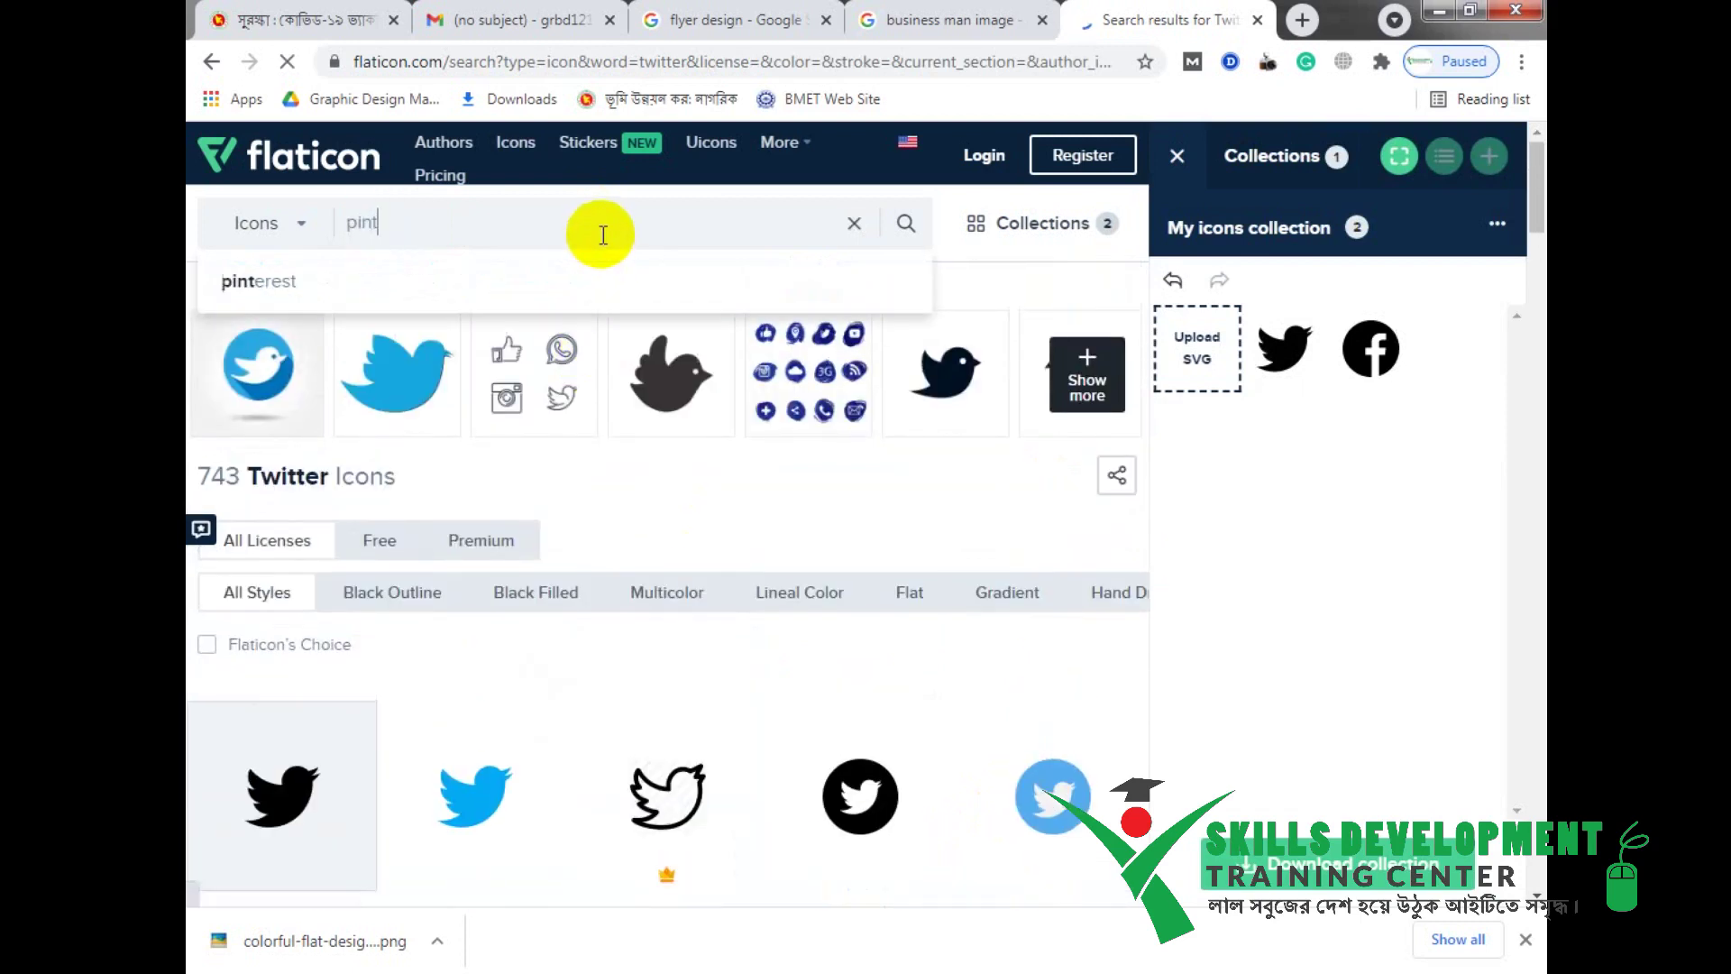
key(Return)
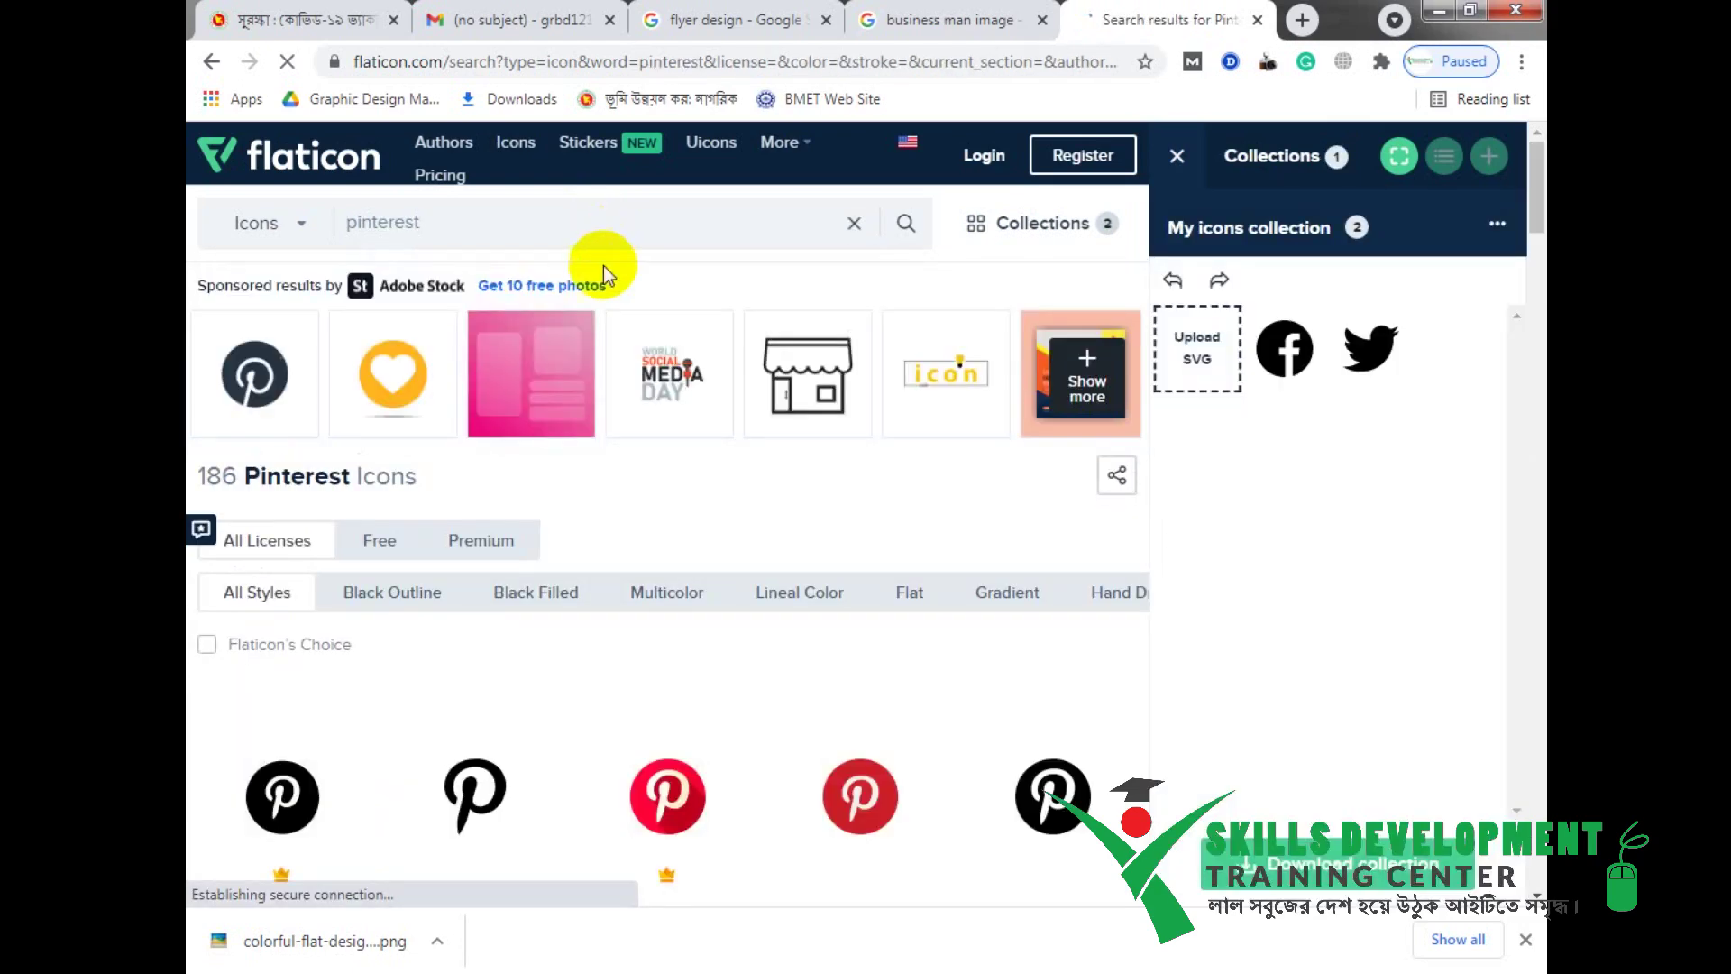
scroll(603, 265, down, 3)
click(1125, 492)
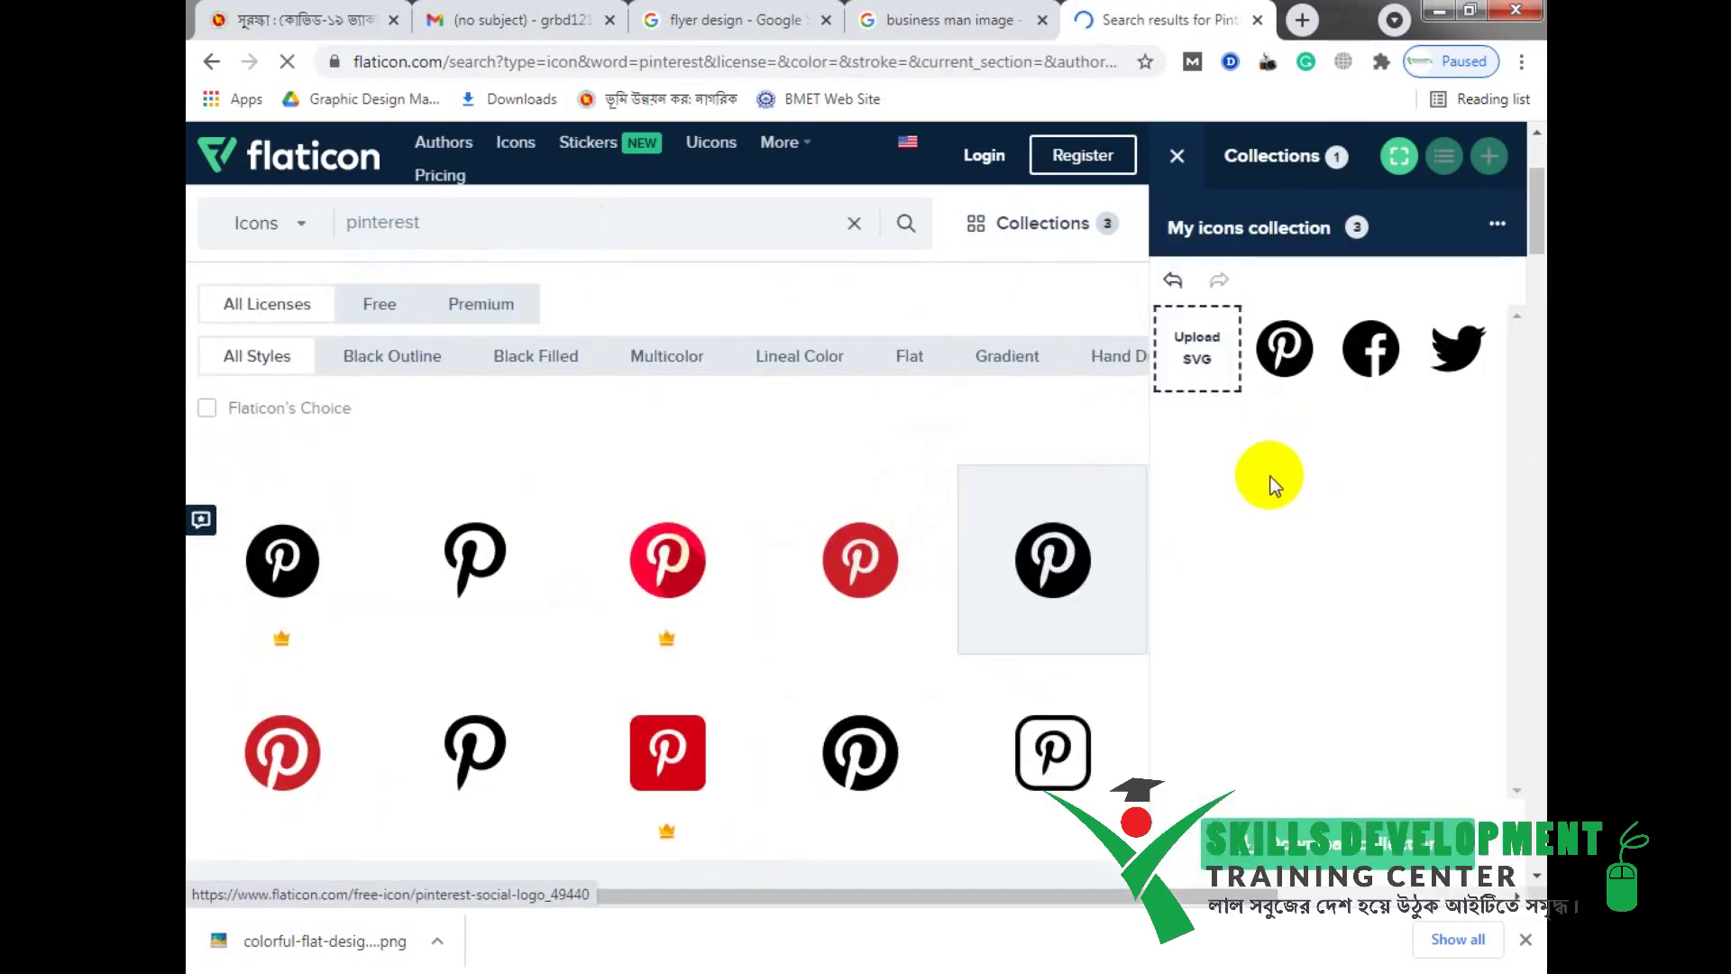
Step: Download the icon collection in EPS format with the free download option
click(1316, 838)
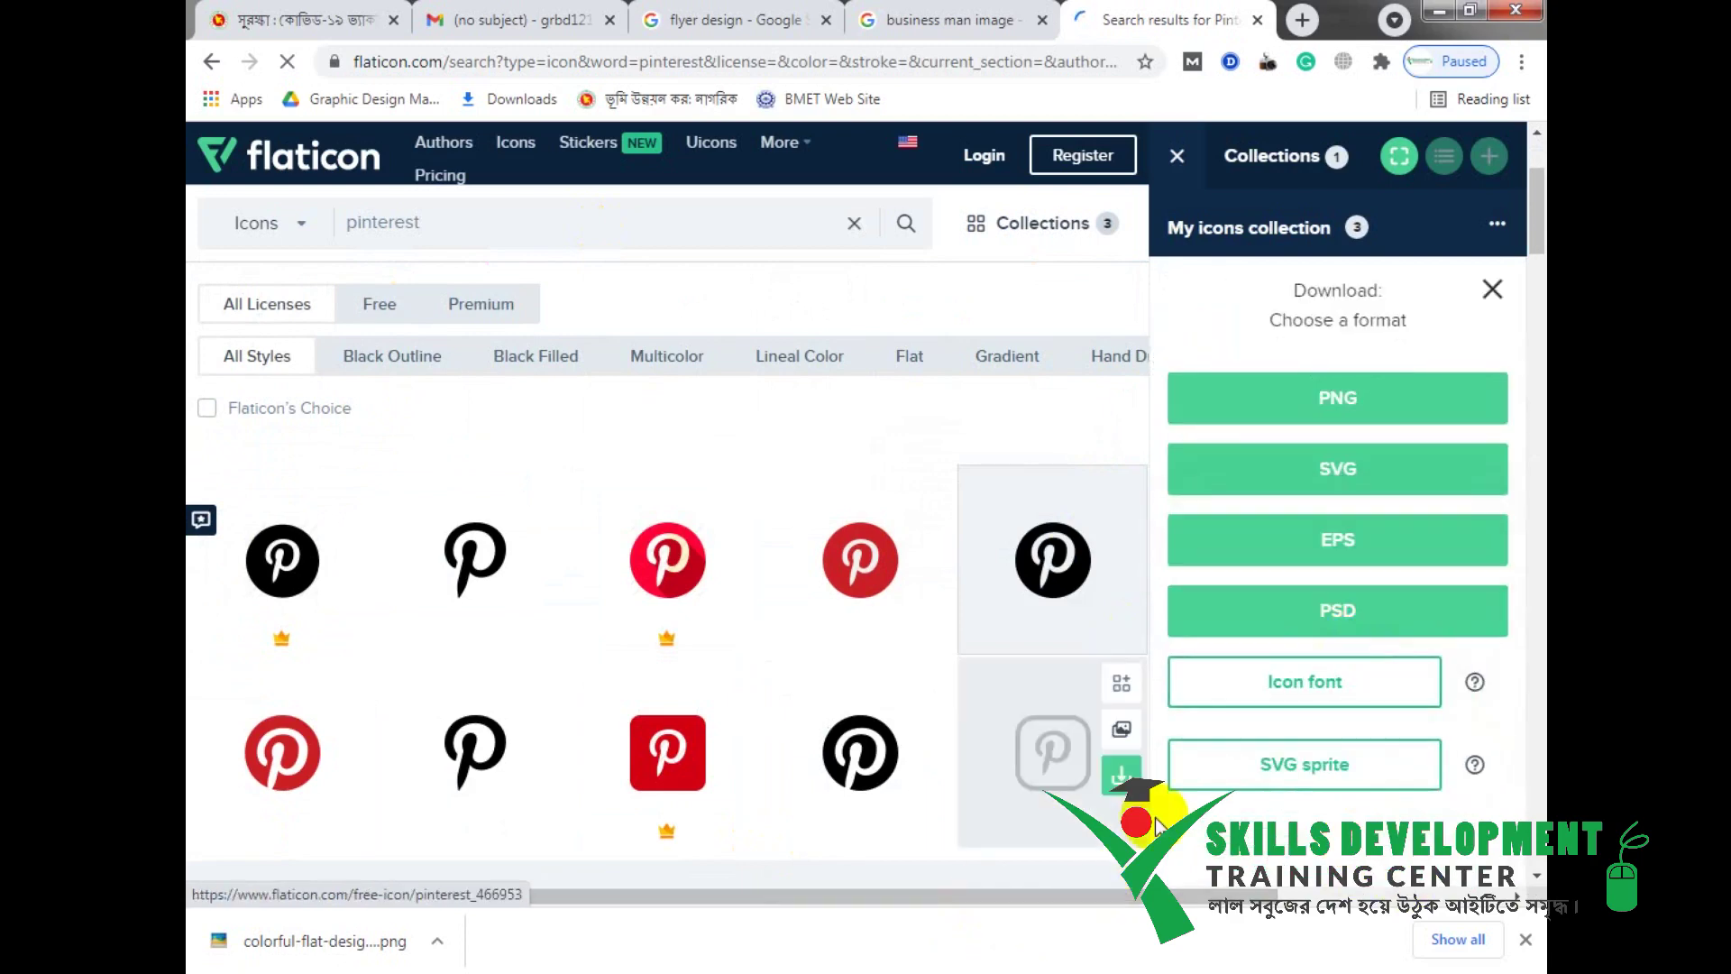
click(1347, 541)
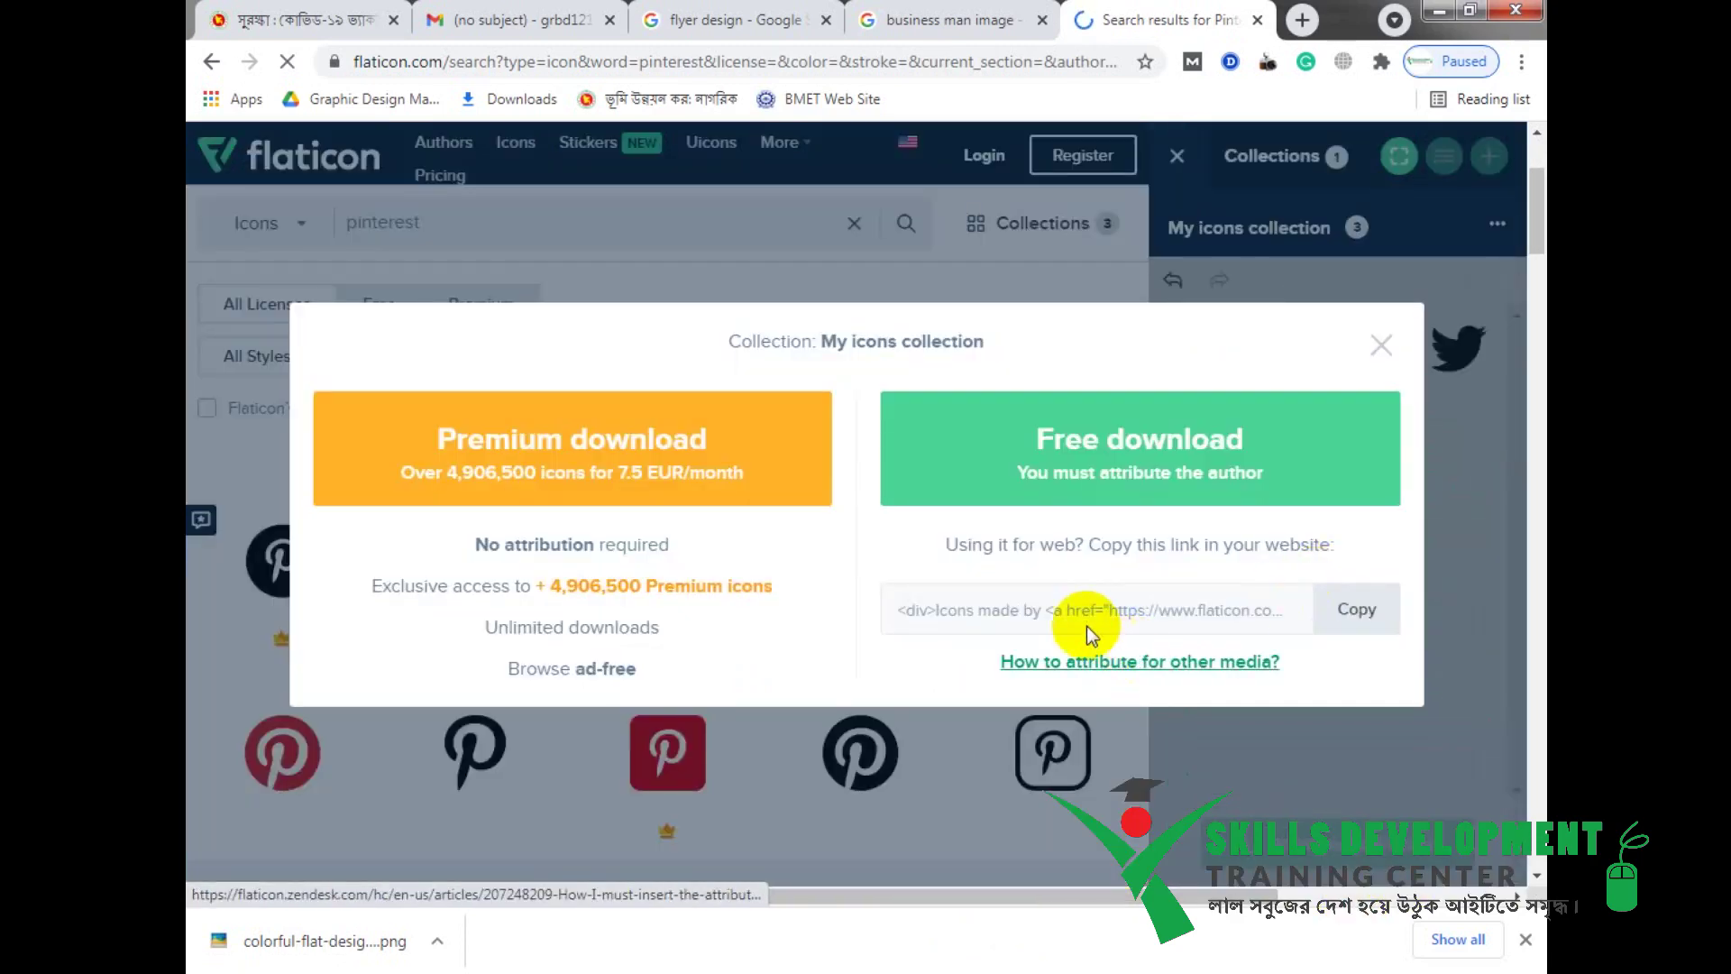
click(1051, 457)
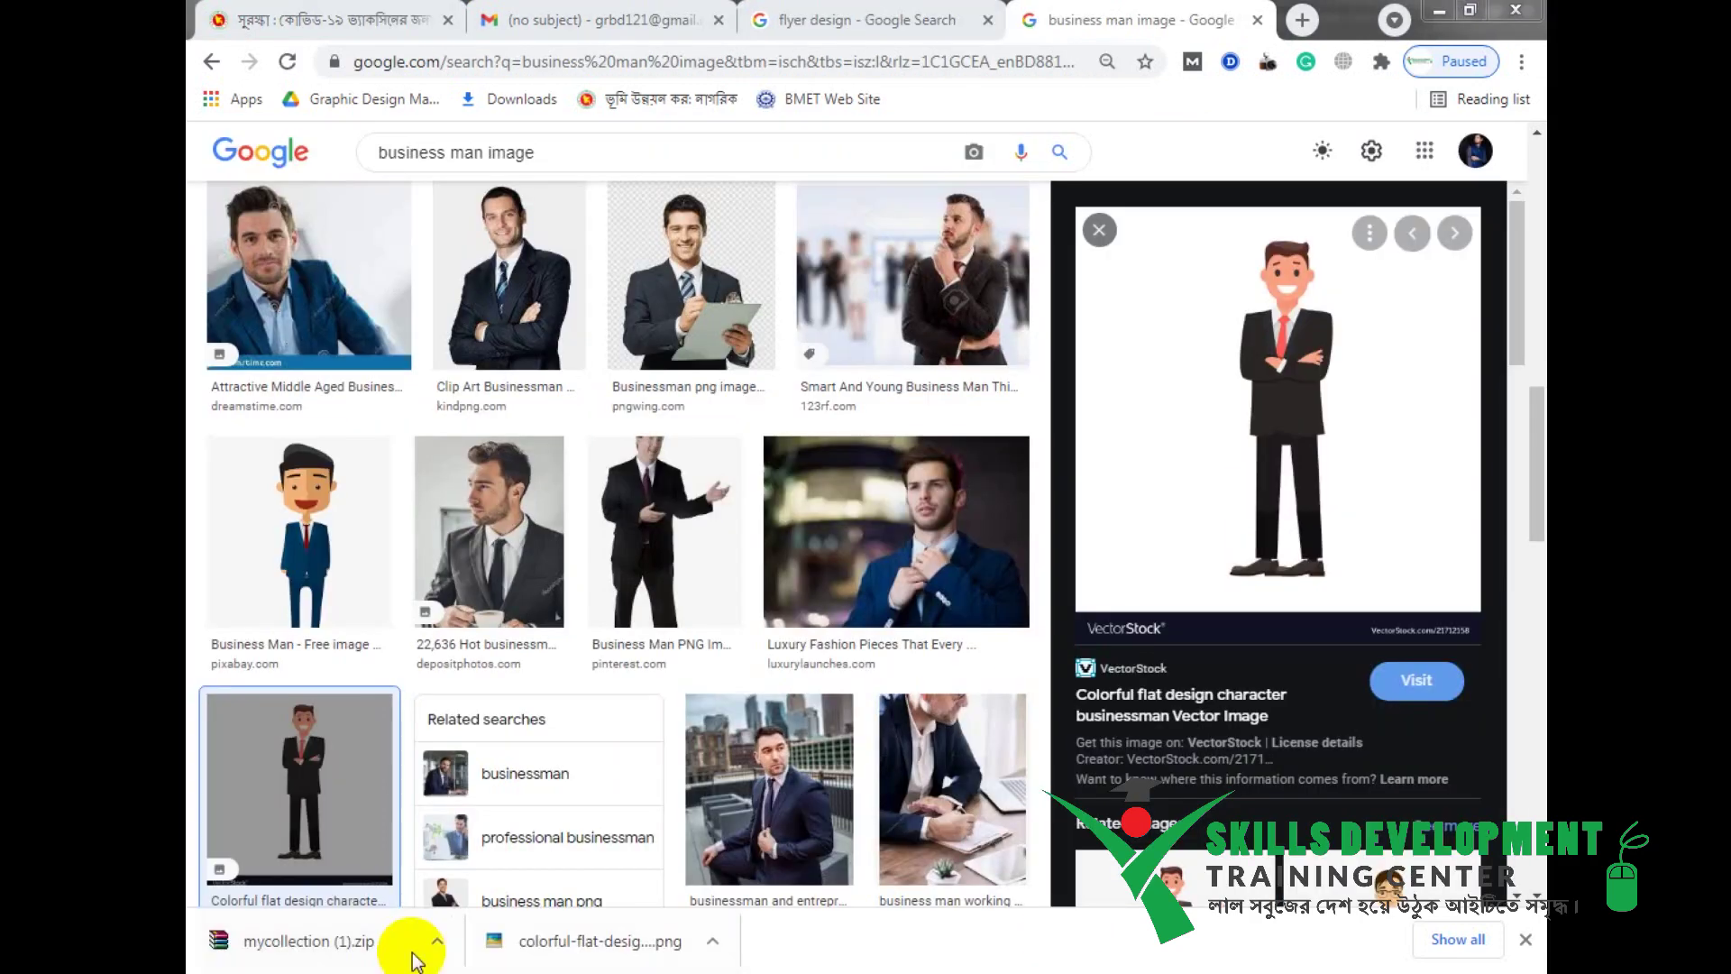
Step: Show the downloaded mycollection (1).zip in the Downloads folder and open New folder there
click(437, 940)
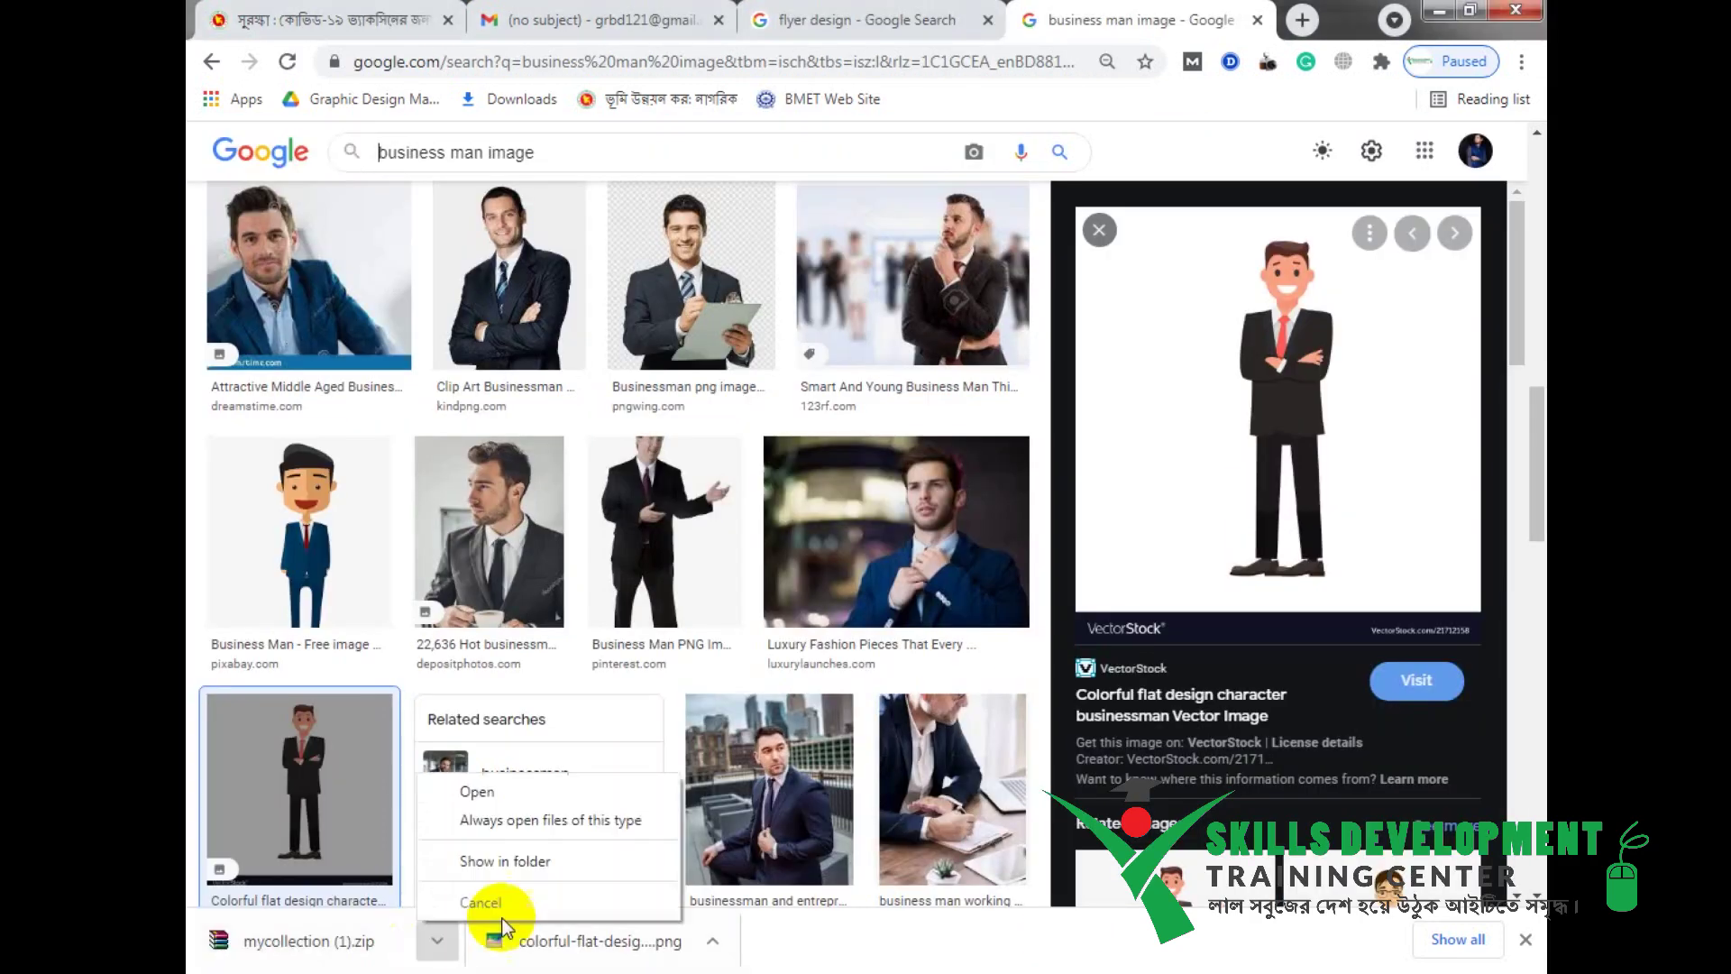
click(571, 864)
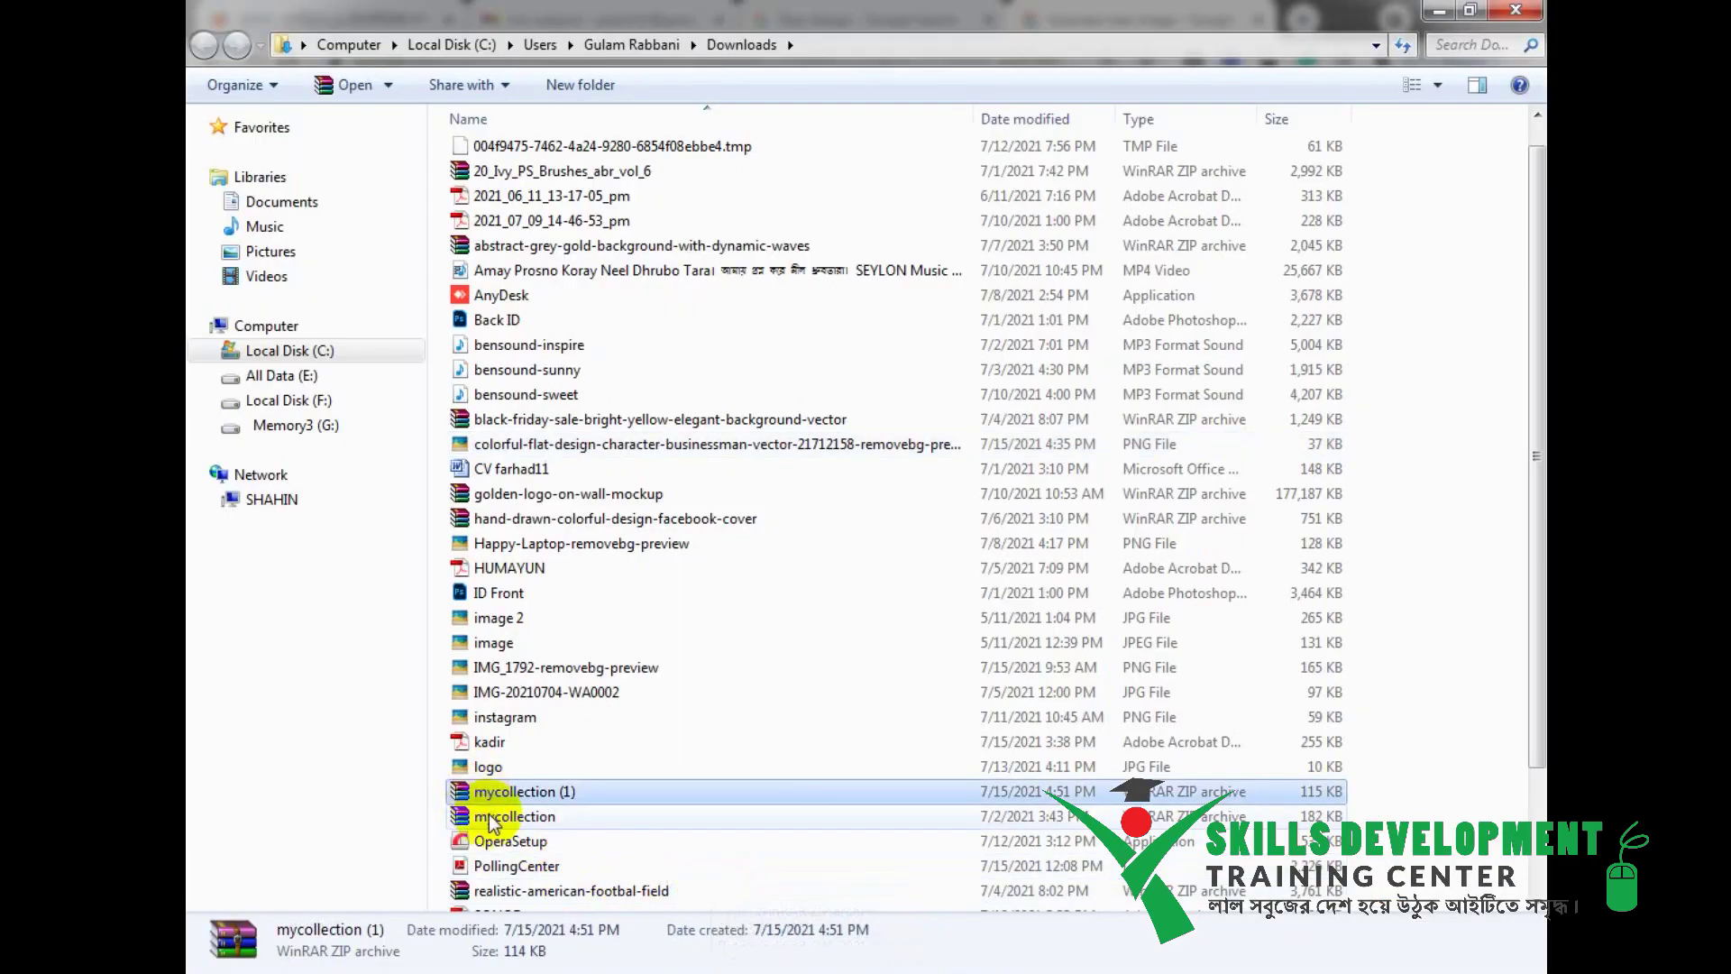
double_click(545, 155)
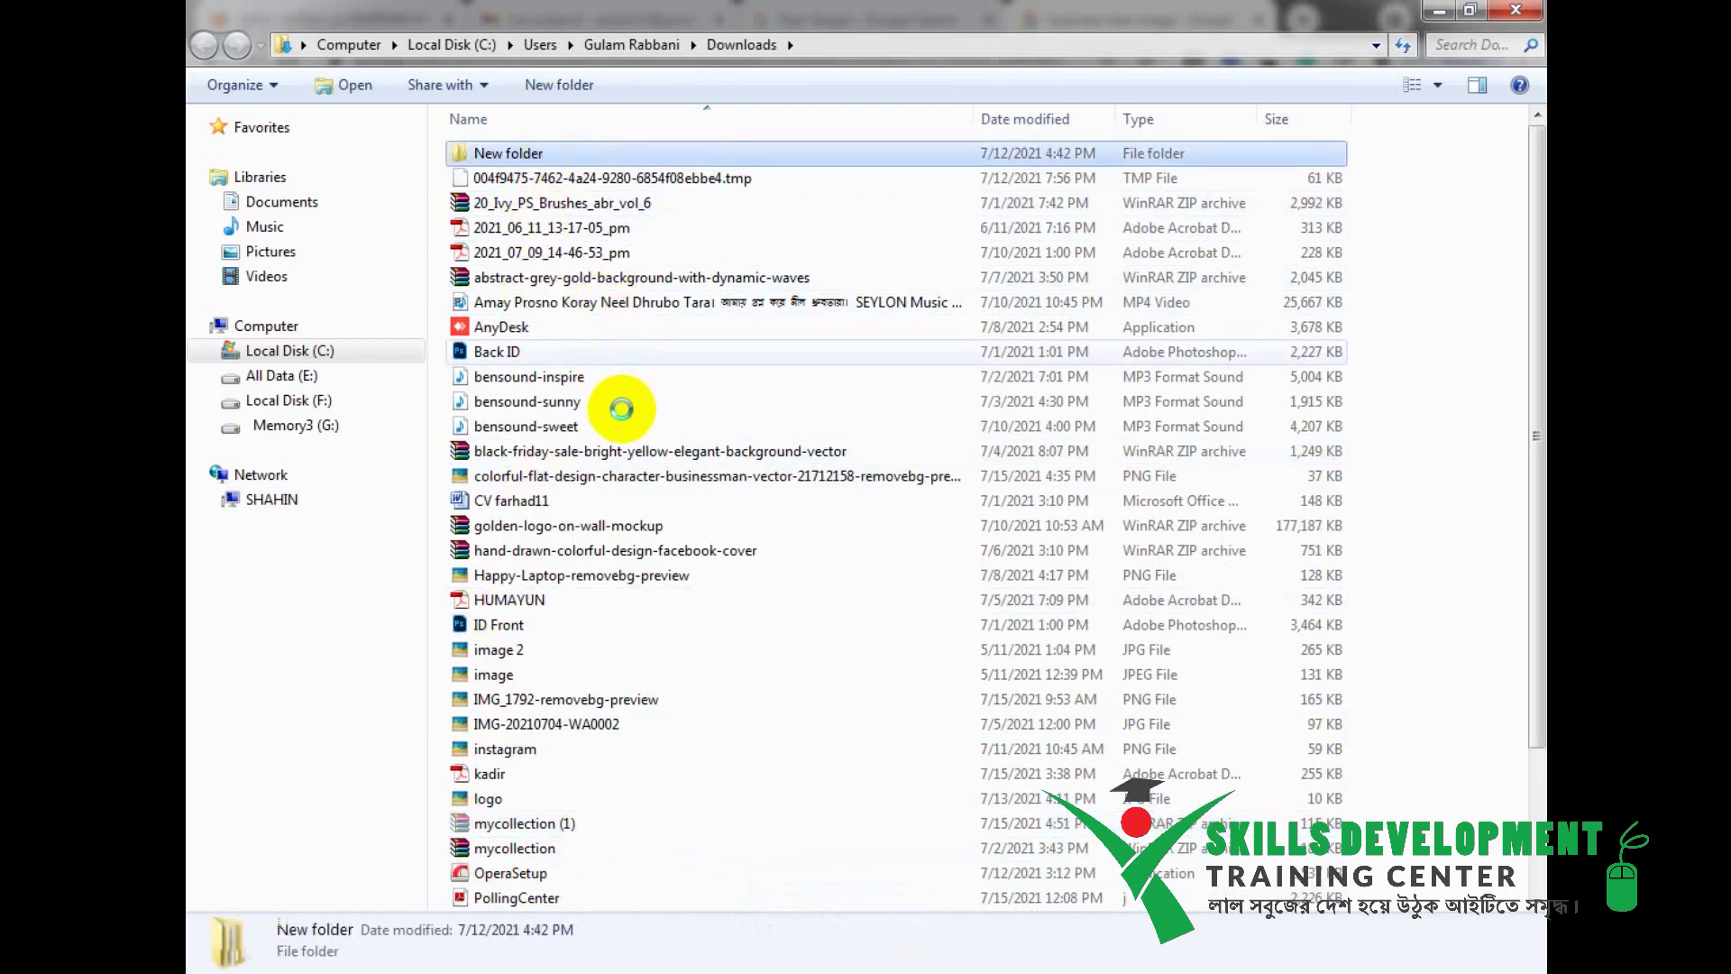
Step: Delete the old mycollection (1) folder inside New folder
double_click(620, 155)
key(Delete)
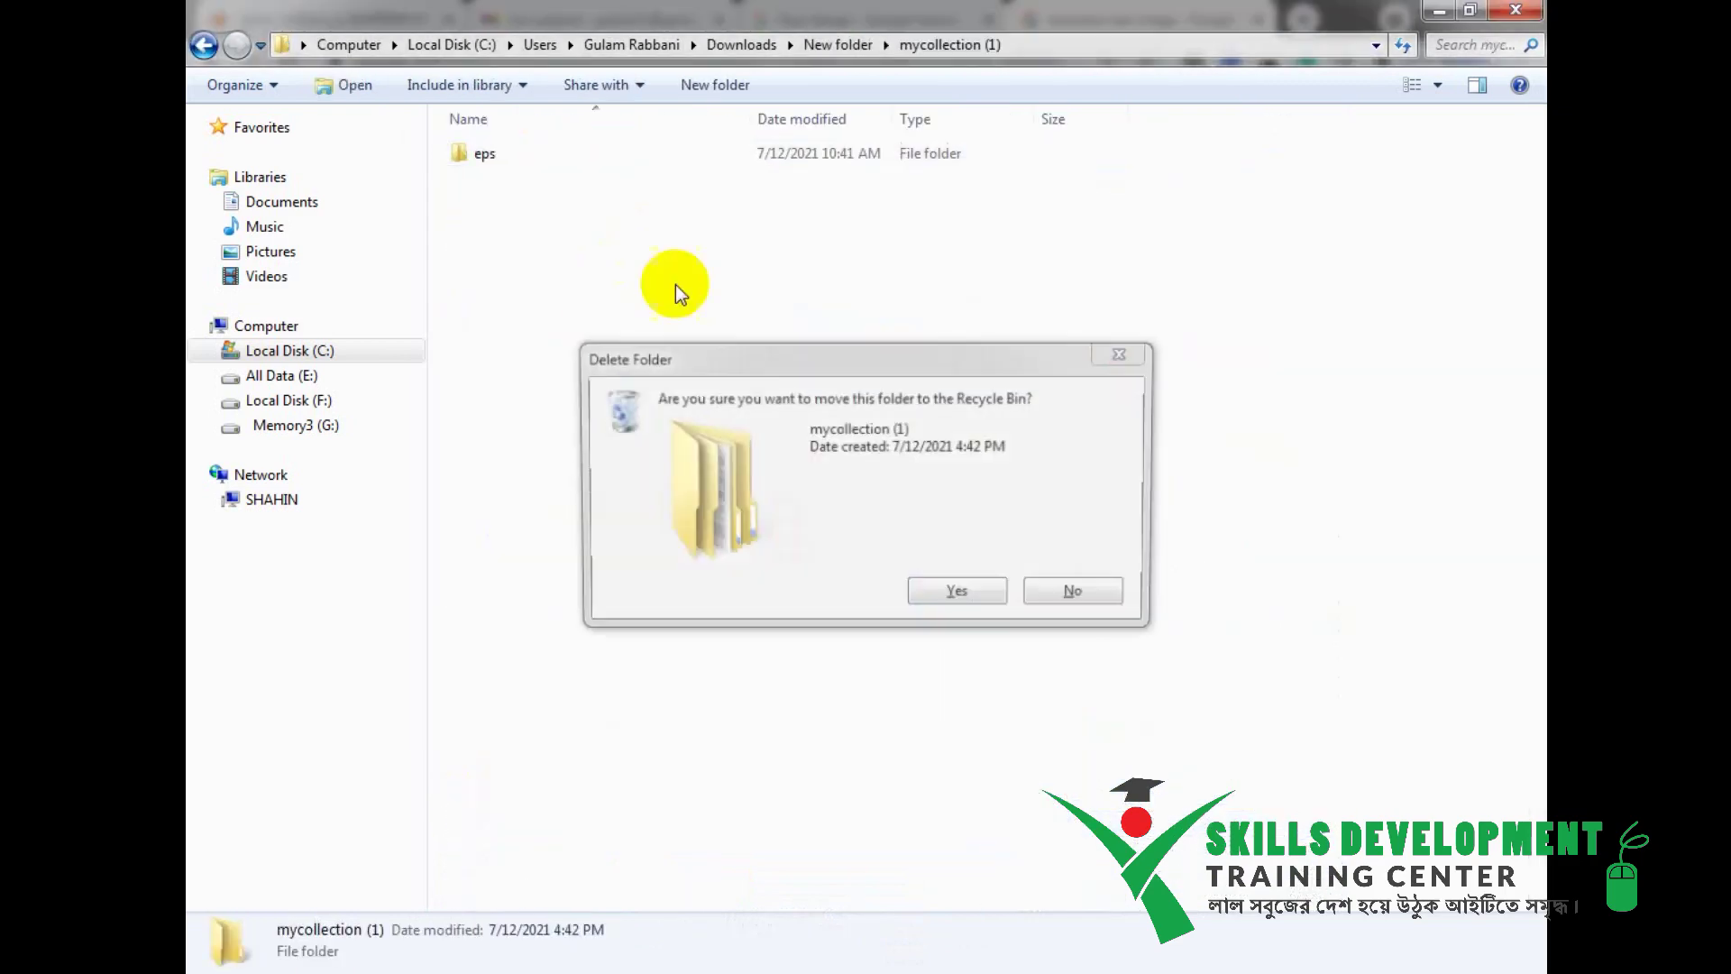
click(950, 586)
Step: Paste the mycollection (1) archive into New folder and extract it to the default mycollection (1) destination
right_click(613, 341)
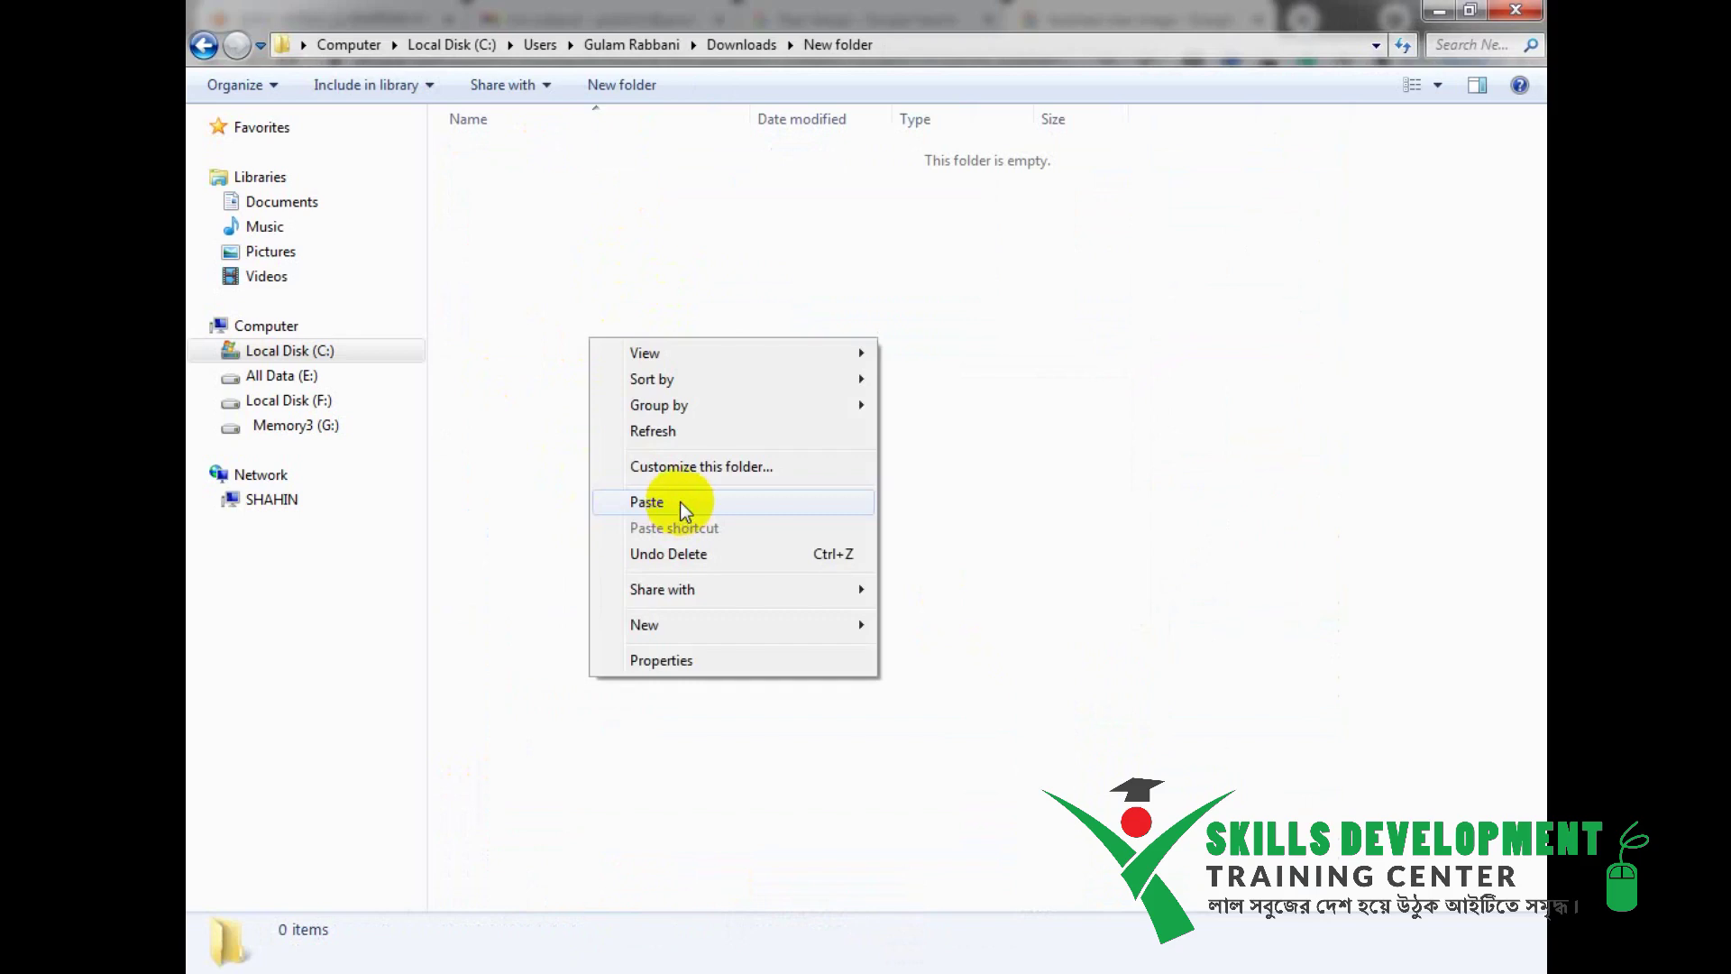
click(680, 502)
right_click(526, 157)
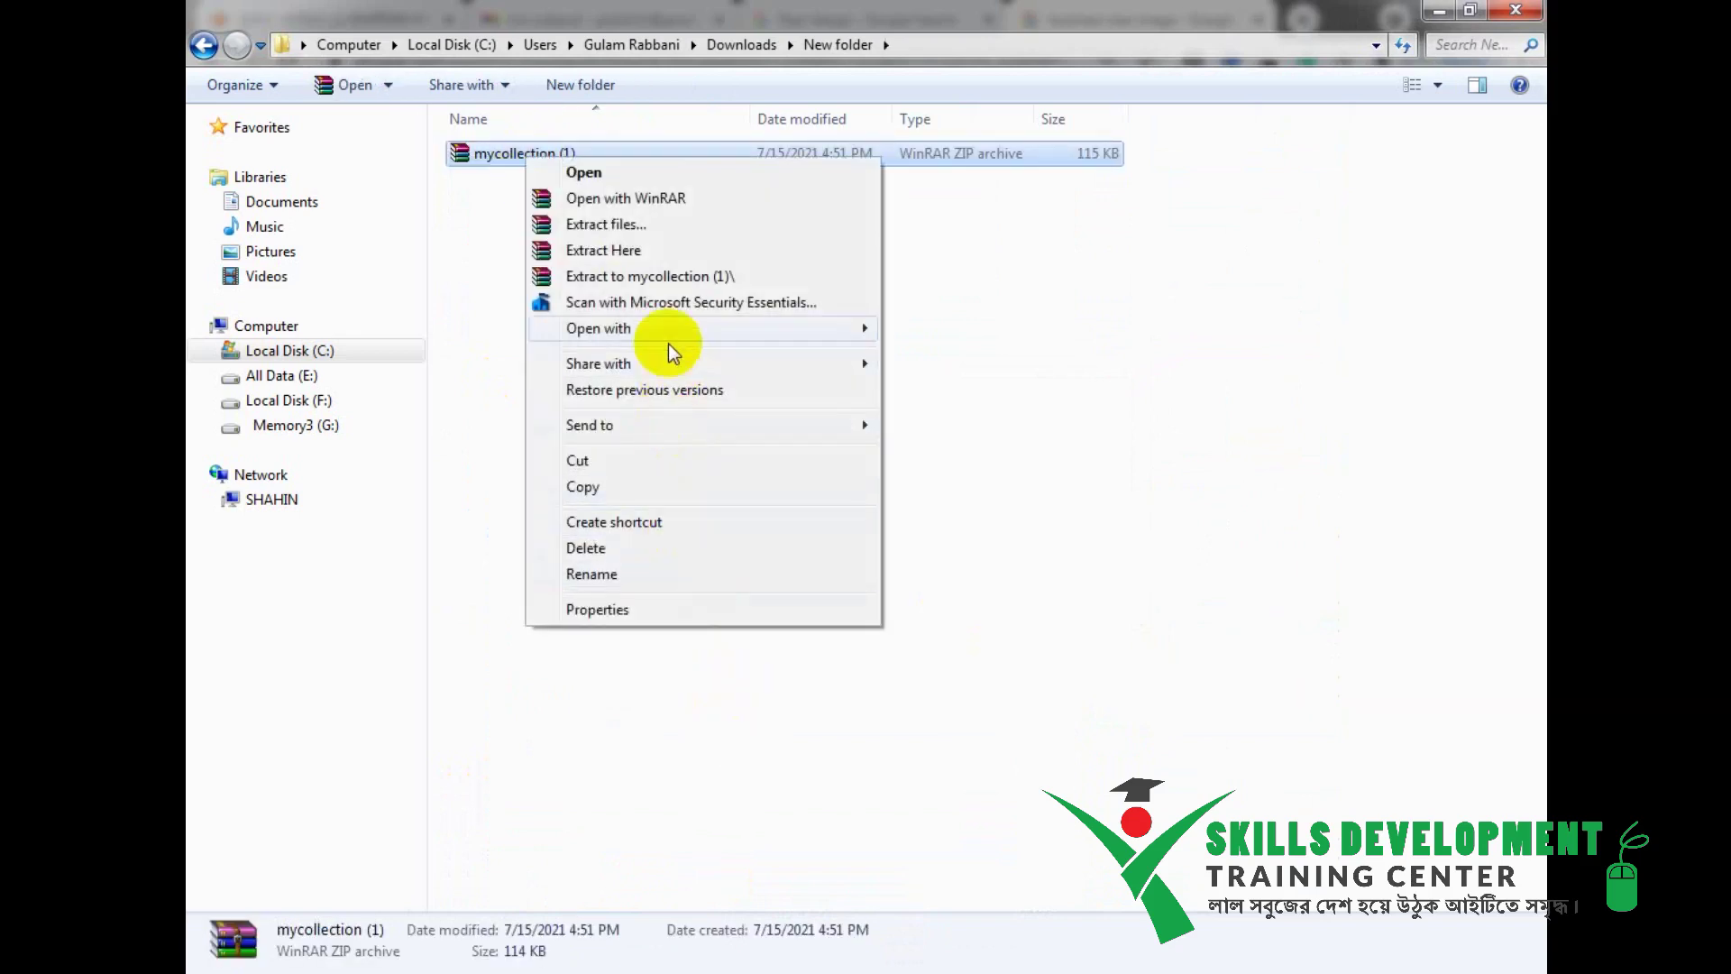
click(659, 230)
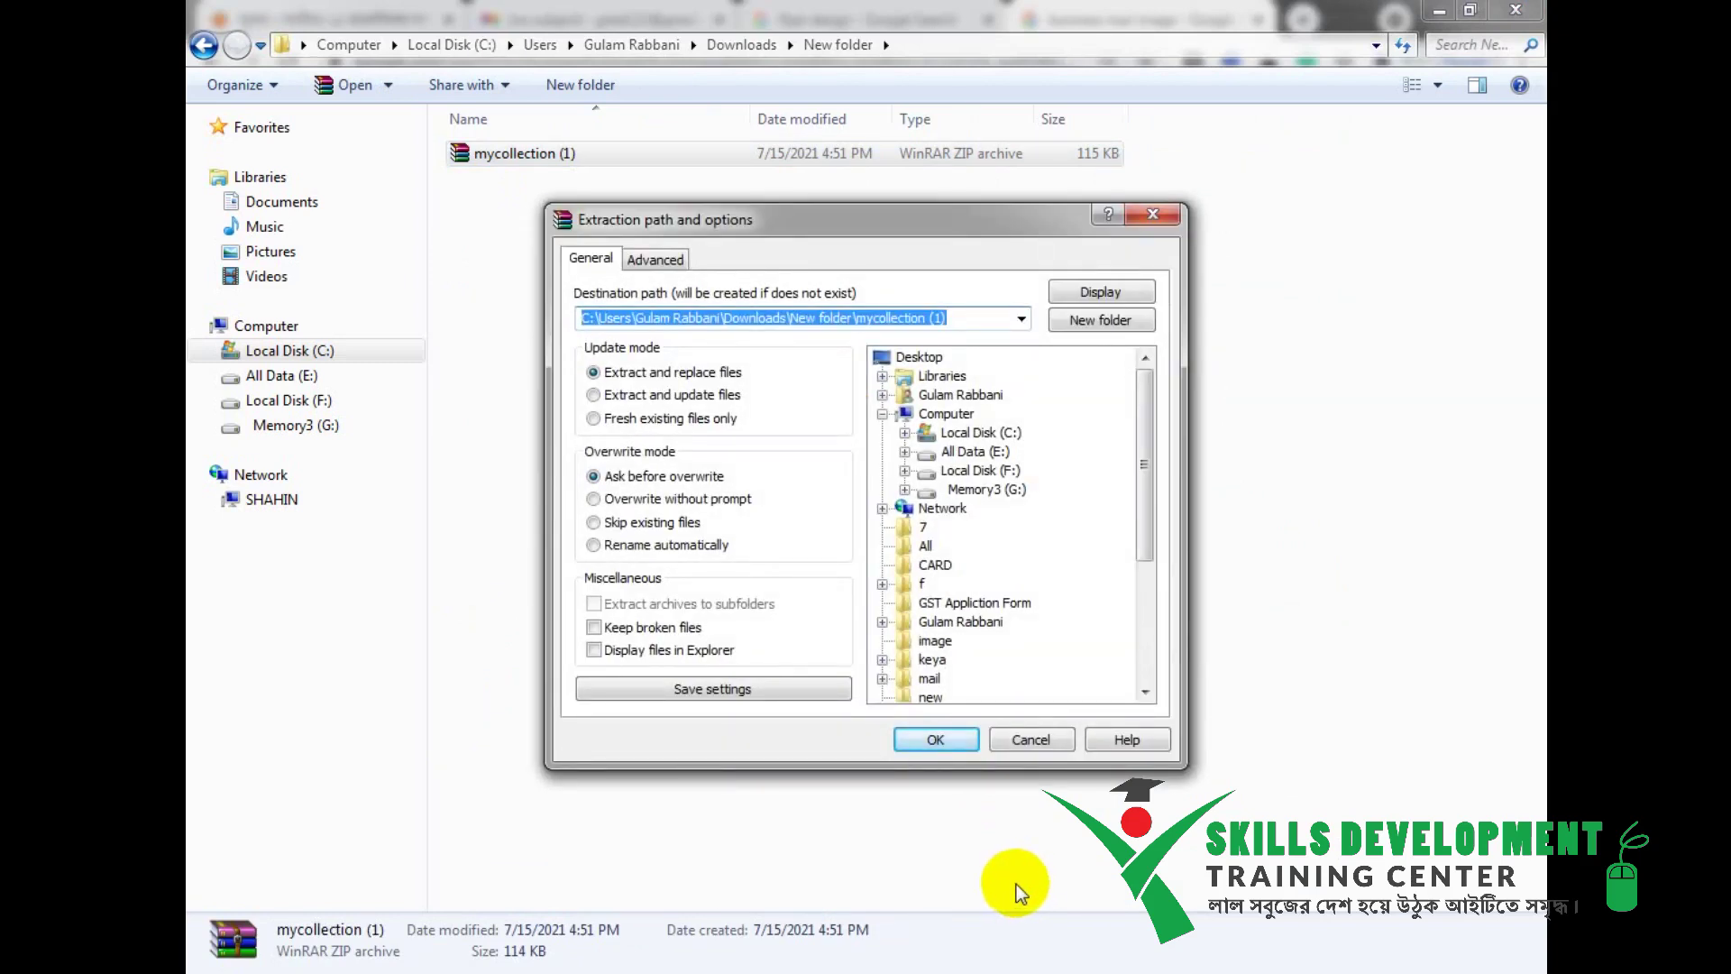
click(936, 740)
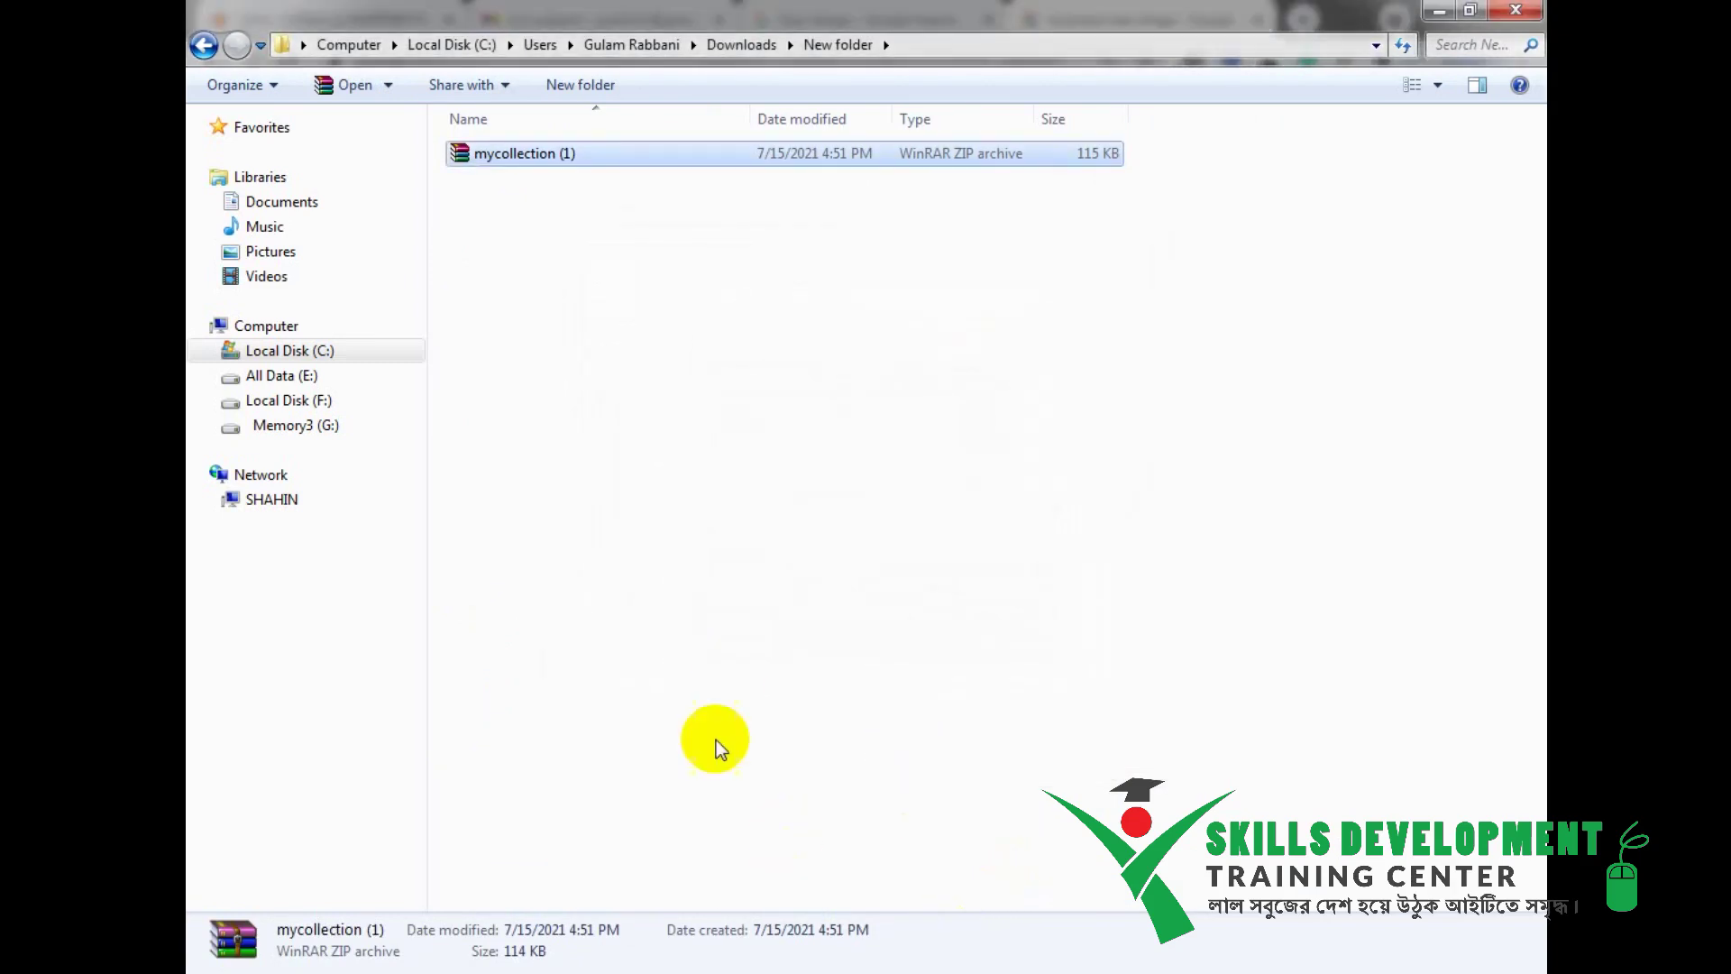
Step: Go to the eps folder inside the extracted mycollection (1) folder and open 001-twitter in Illustrator
double_click(553, 154)
double_click(485, 155)
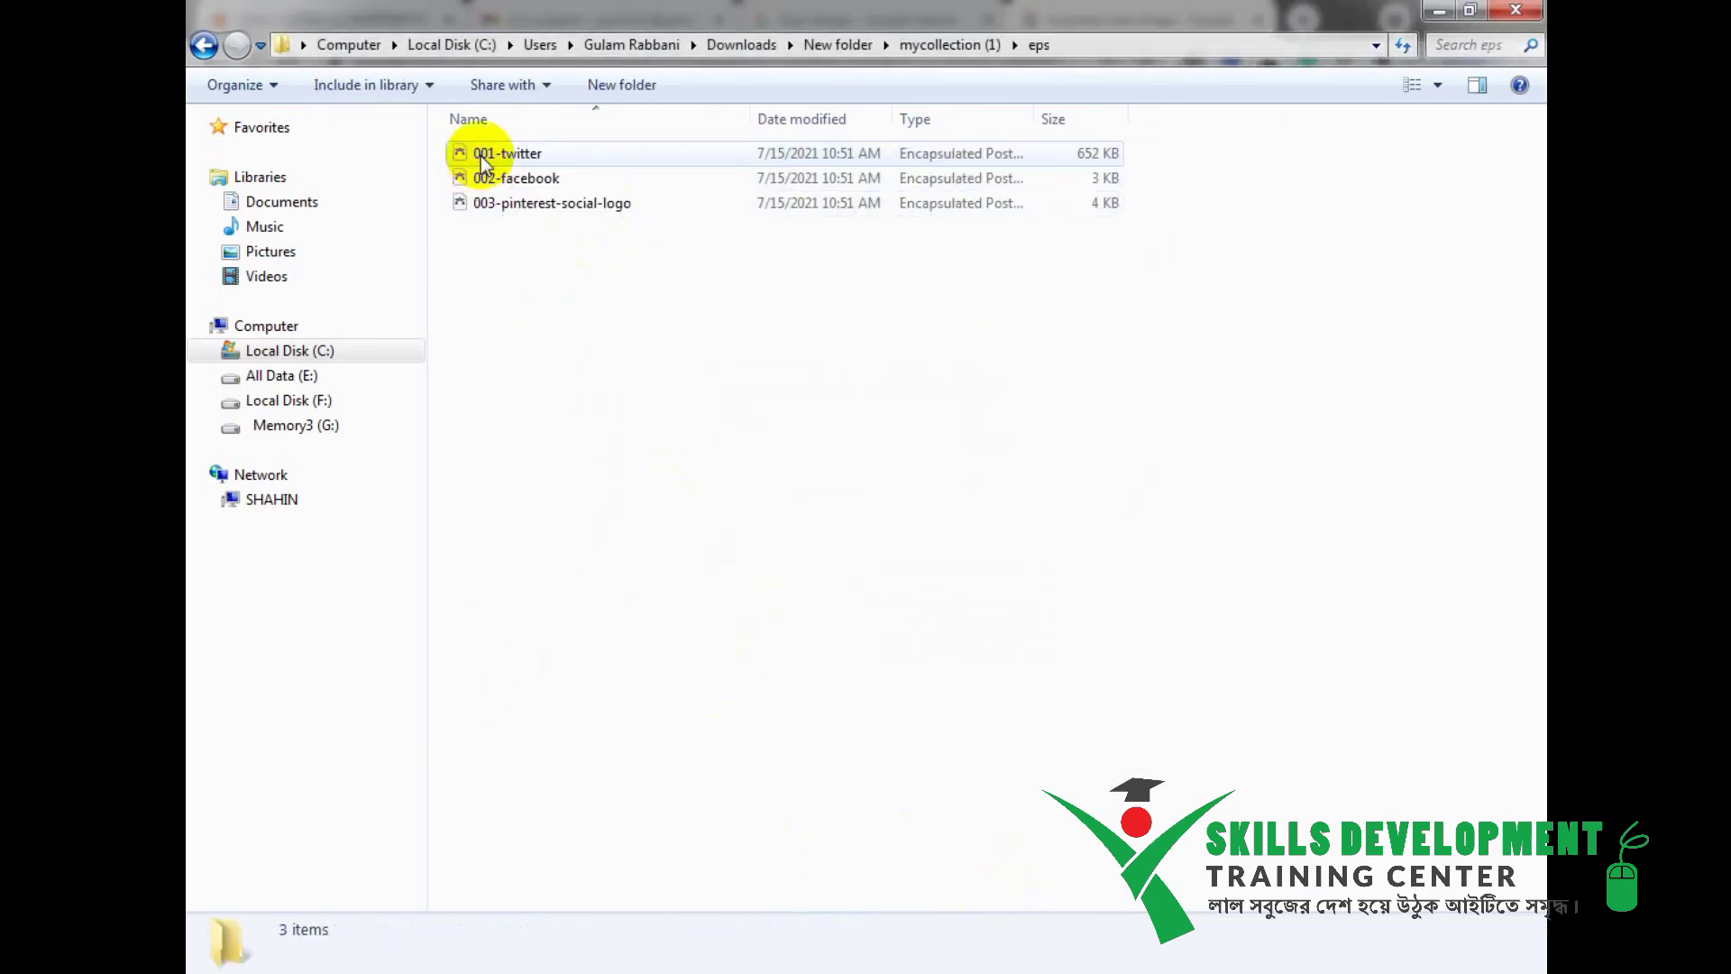
drag(558, 249, 510, 143)
right_click(514, 147)
click(488, 248)
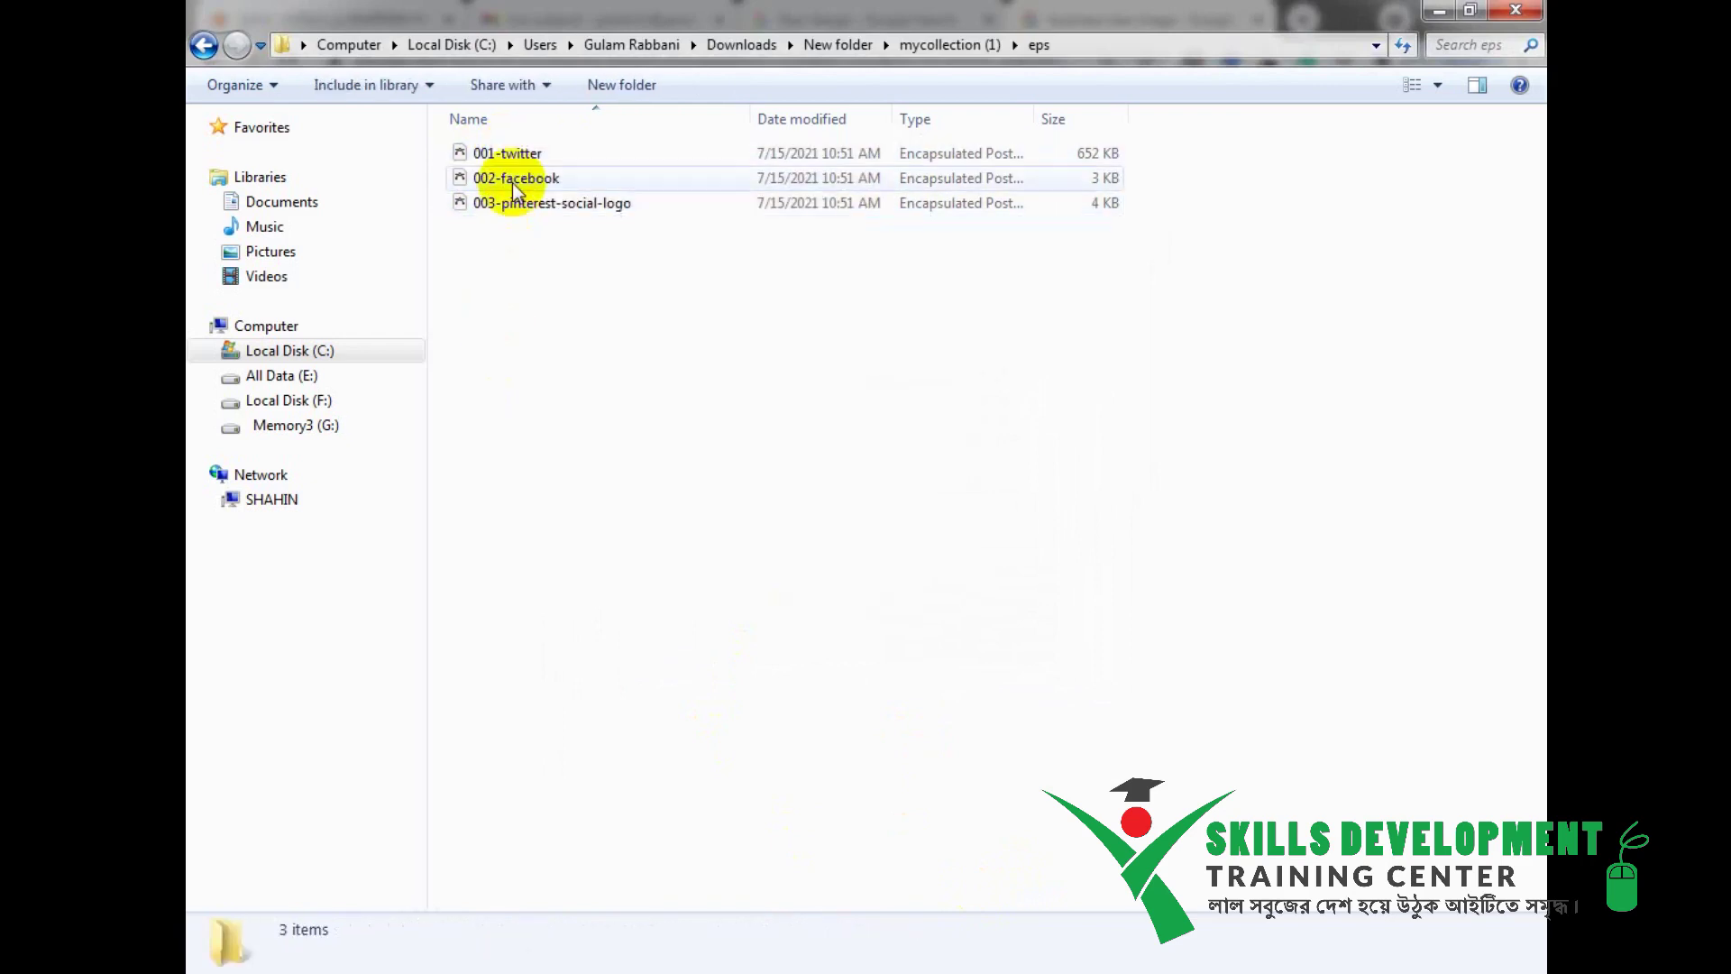
right_click(514, 156)
click(678, 176)
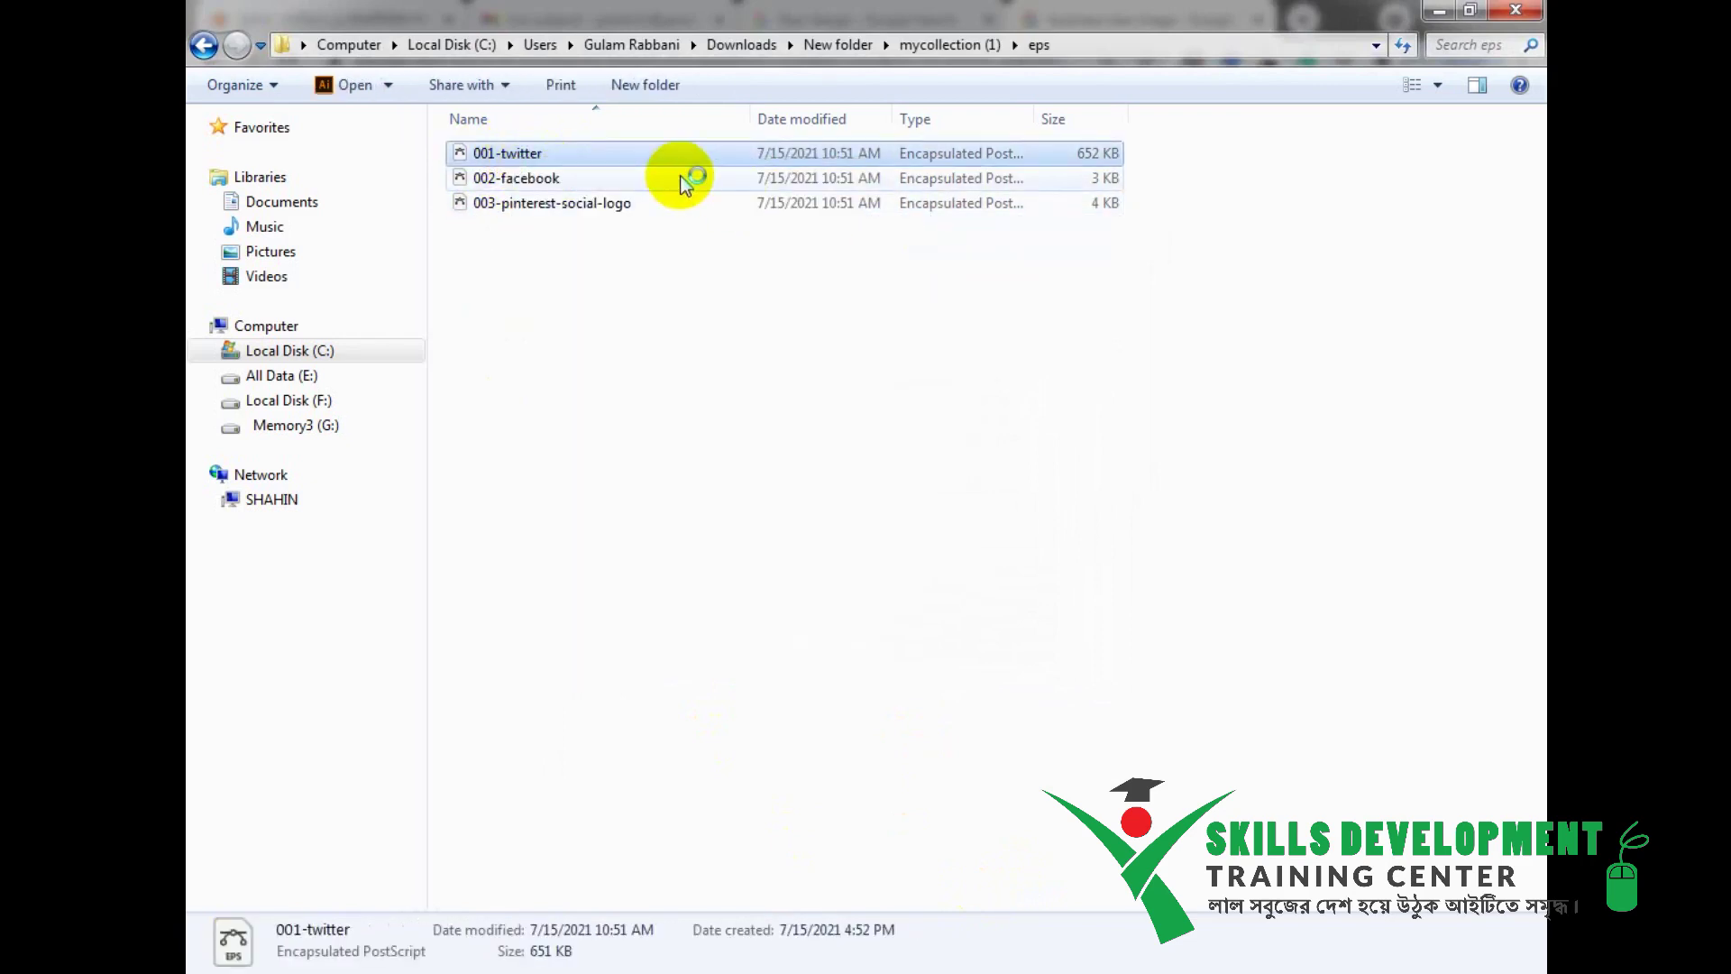
Step: Open the 002-facebook and 003-pinterest-social-logo files in Adobe Illustrator 2020
right_click(681, 177)
click(1095, 422)
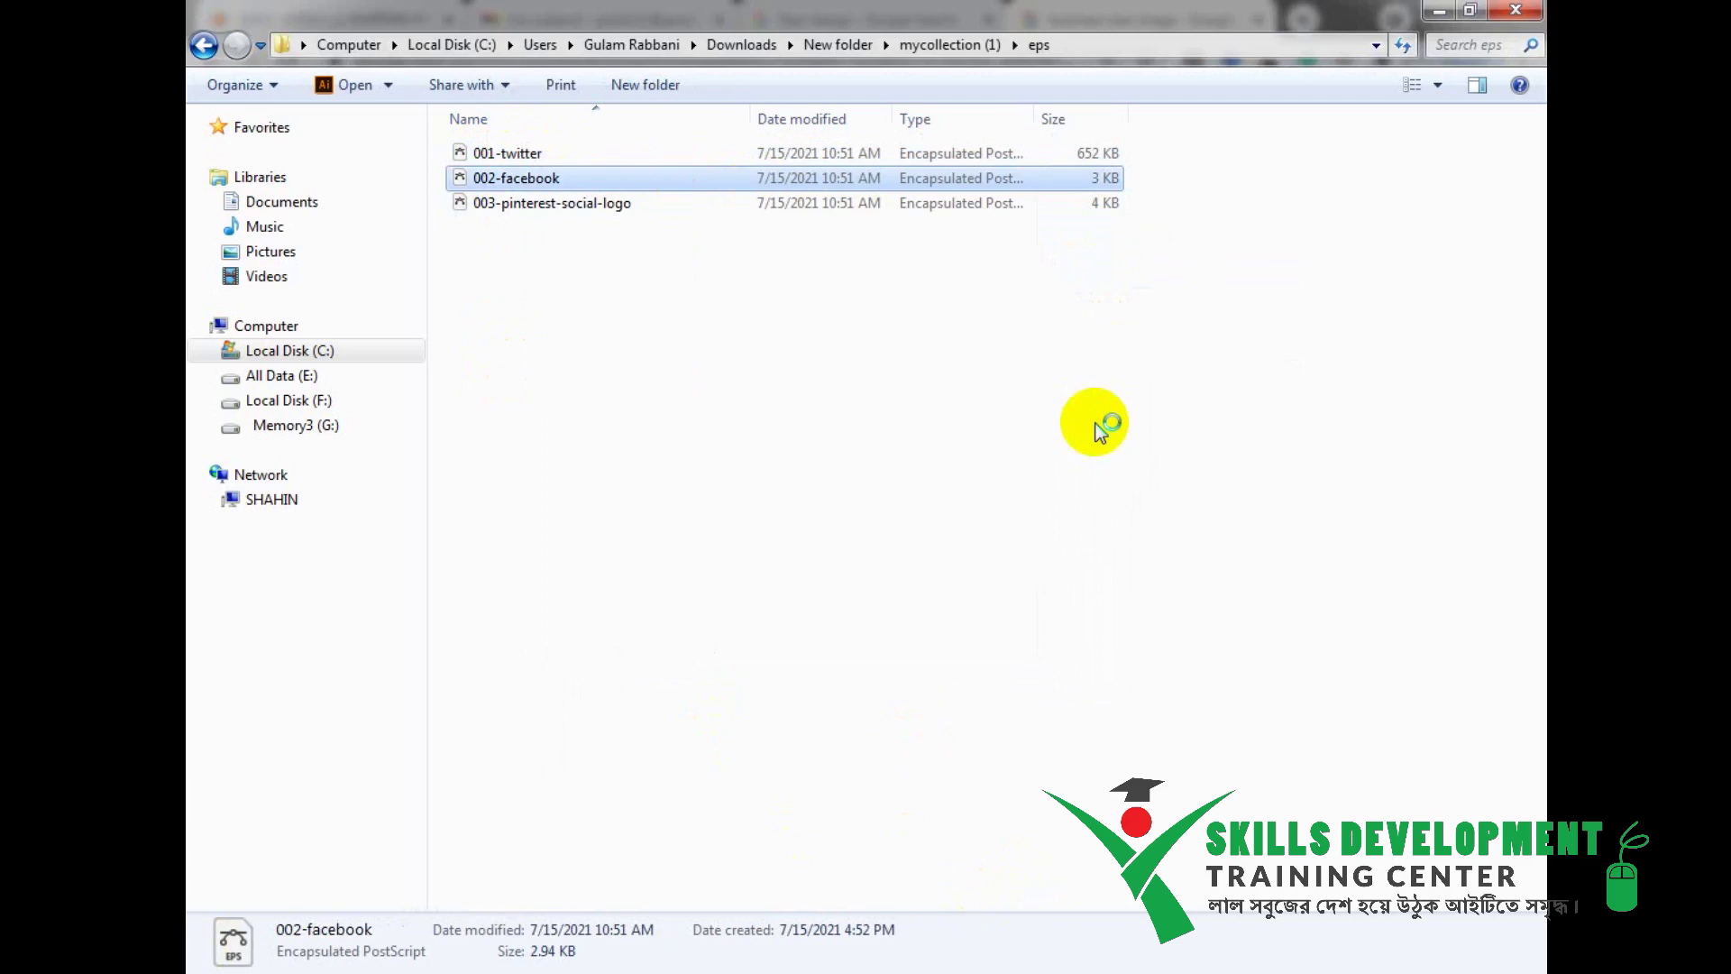
click(564, 204)
right_click(563, 204)
mouse_move(974, 293)
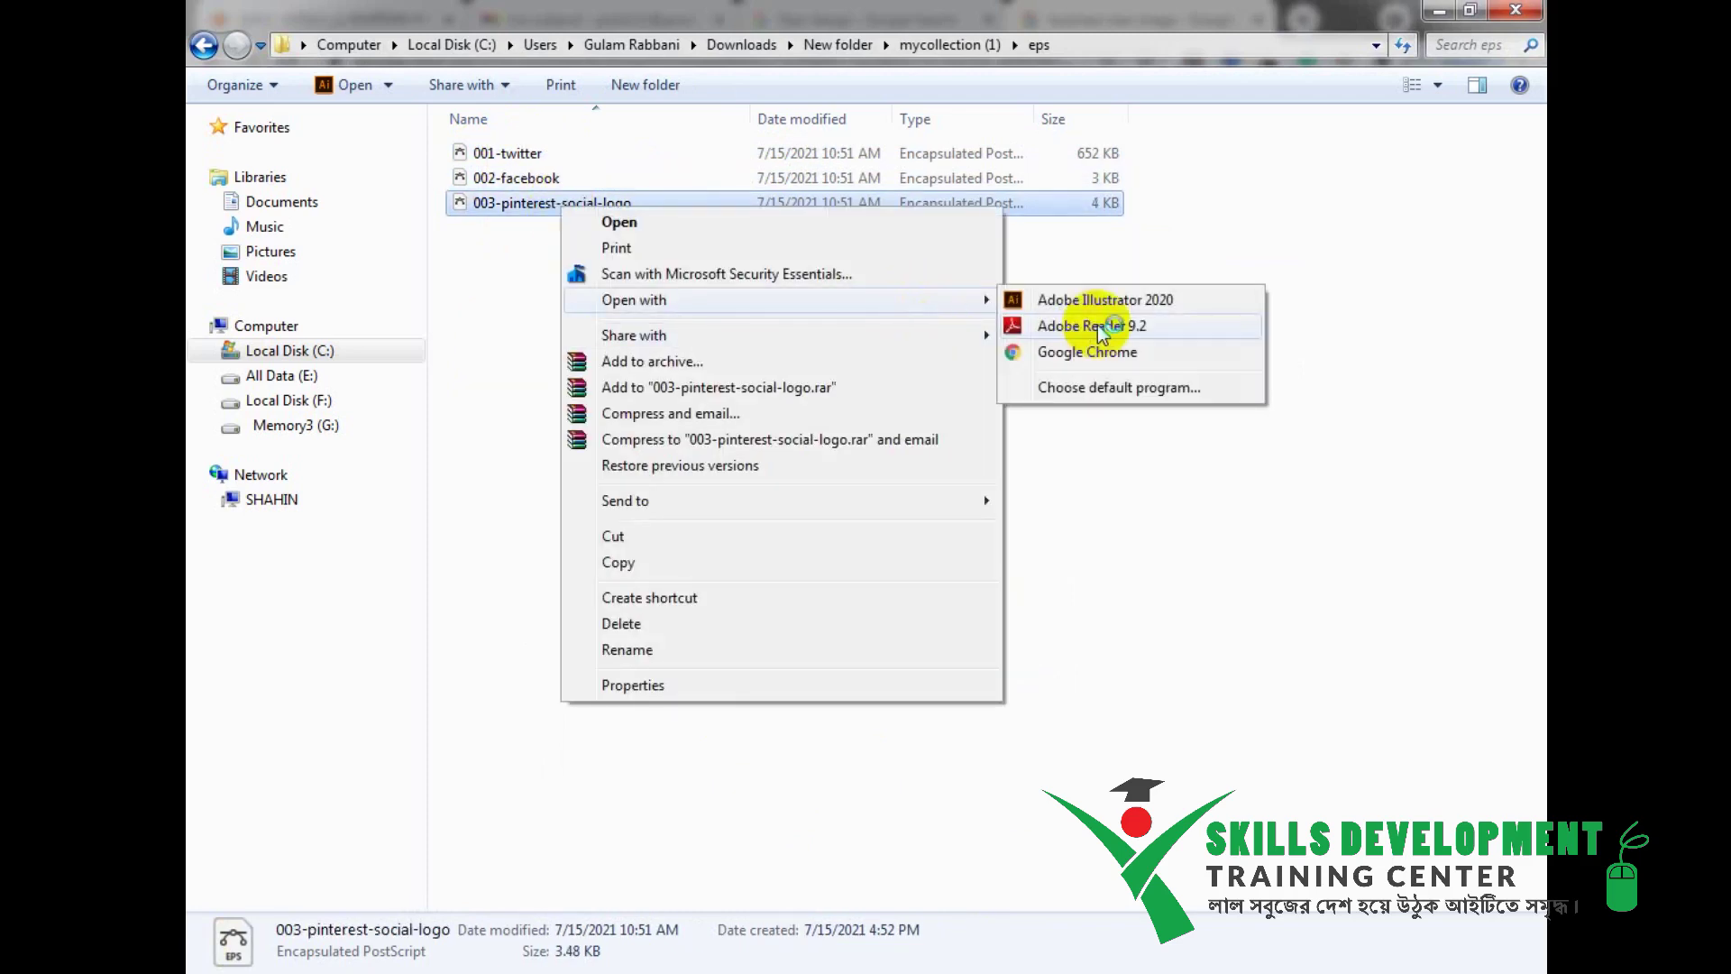
click(1018, 323)
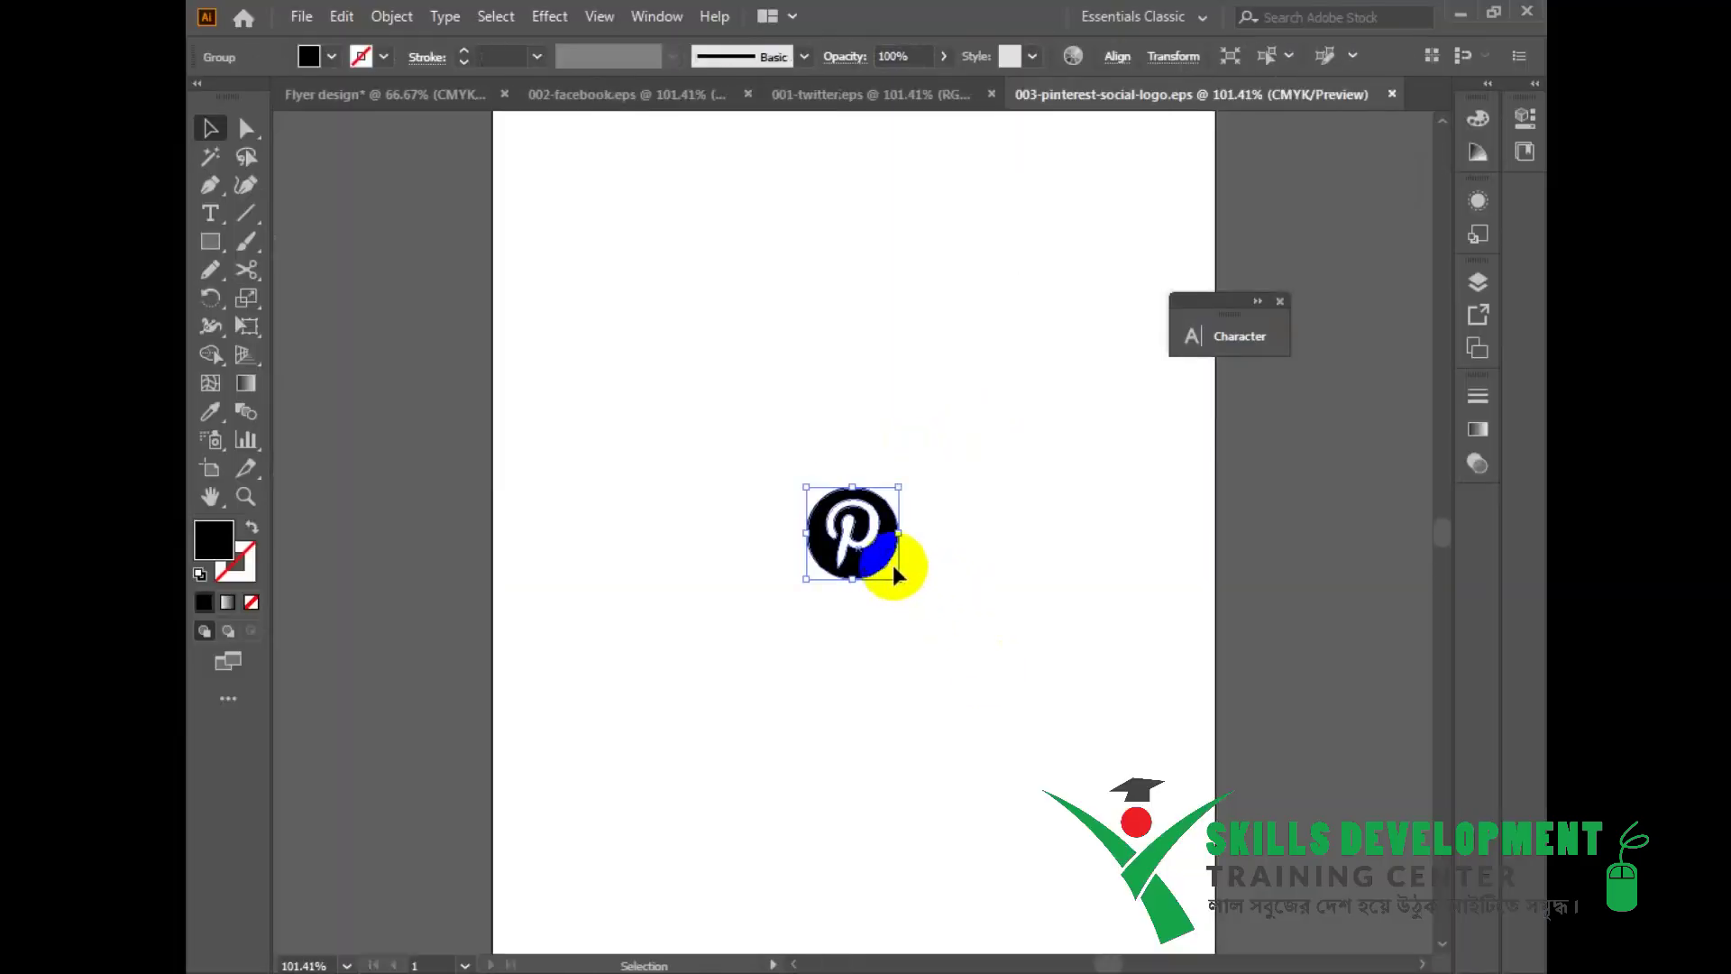
Step: Bring the Pinterest and Twitter icons into the 002-facebook.eps document and select all three icons
mouse_move(889, 572)
mouse_down()
mouse_move(754, 289)
mouse_move(890, 93)
mouse_move(889, 555)
mouse_up()
drag(684, 257, 892, 557)
drag(889, 552, 787, 577)
drag(372, 233, 1022, 690)
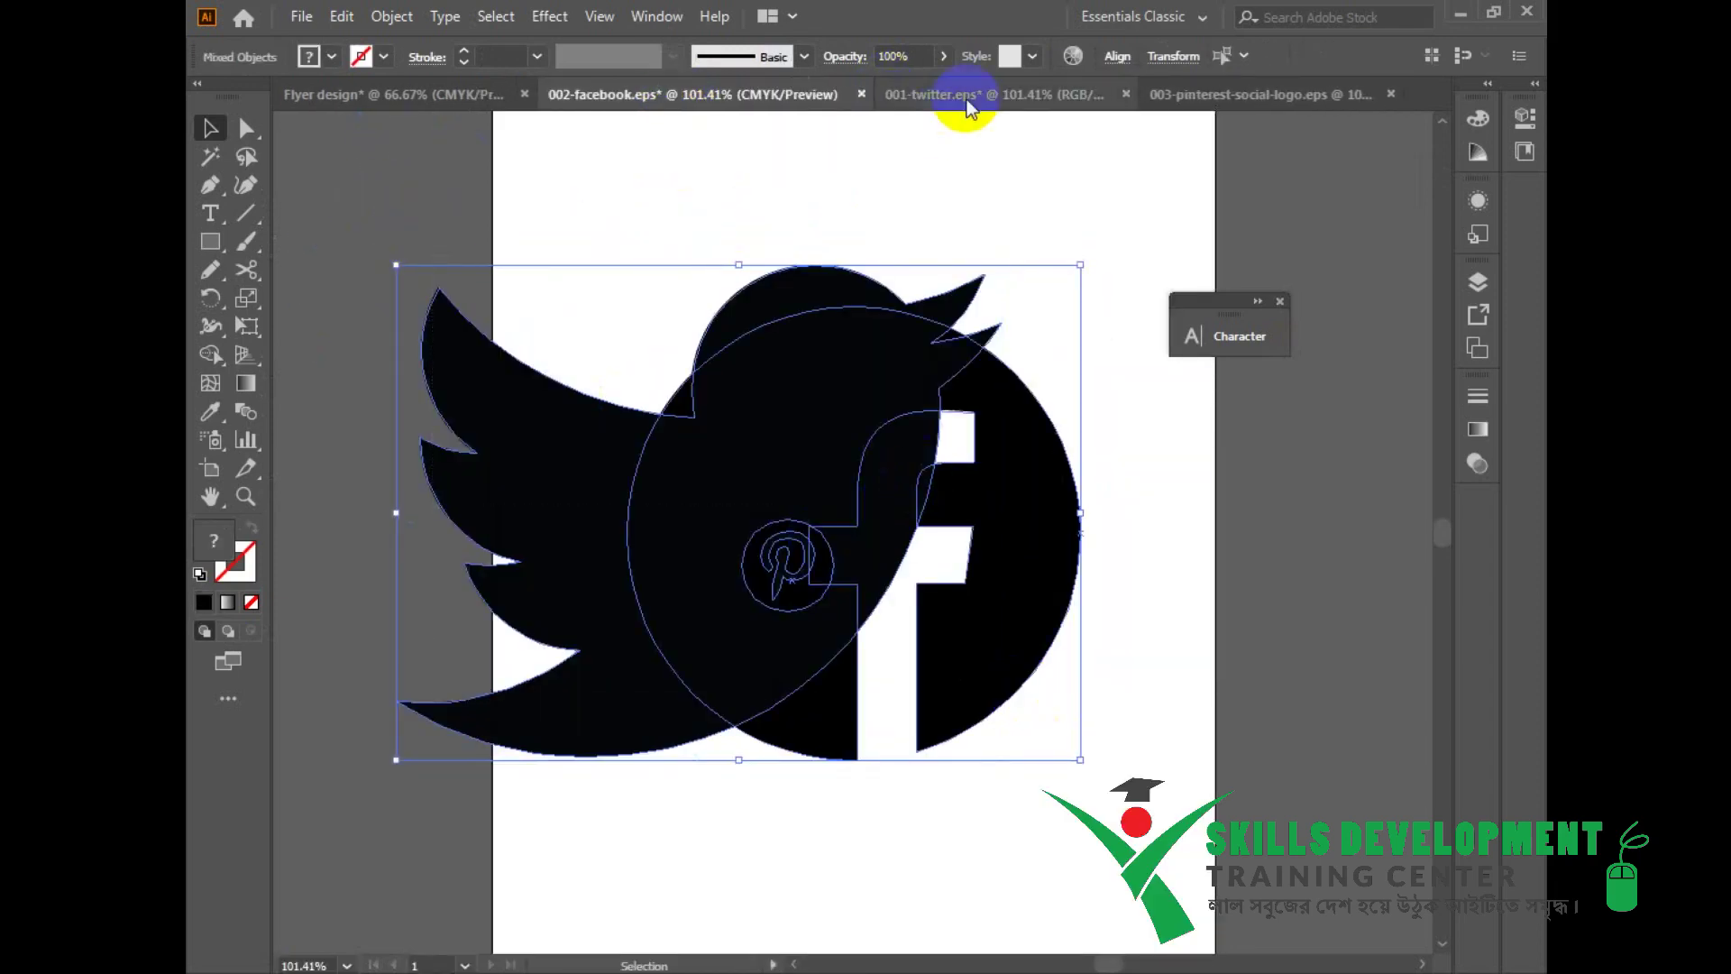
Step: Close the 001-twitter.eps document without saving and close the 003-pinterest-social-logo.eps document
click(1125, 95)
click(1004, 539)
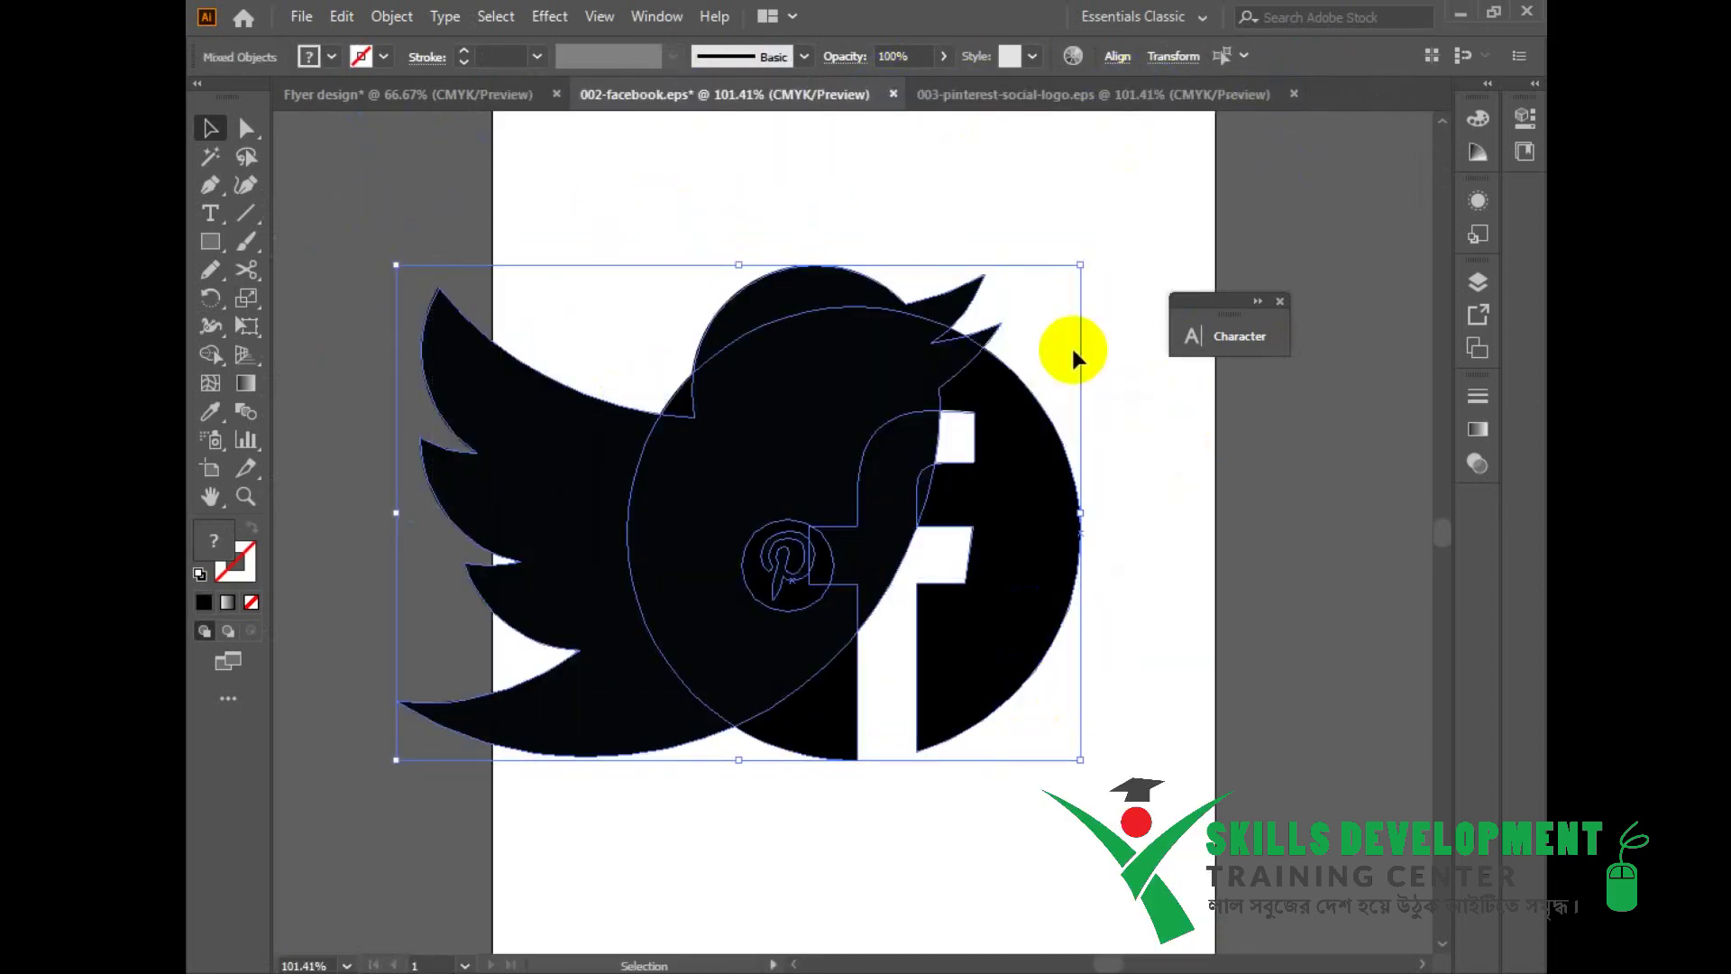
click(1307, 97)
Step: Place the three icons below the reference flyer in the Flyer design document, scaling Twitter and Facebook down to roughly the Pinterest icon's size
drag(983, 550, 946, 722)
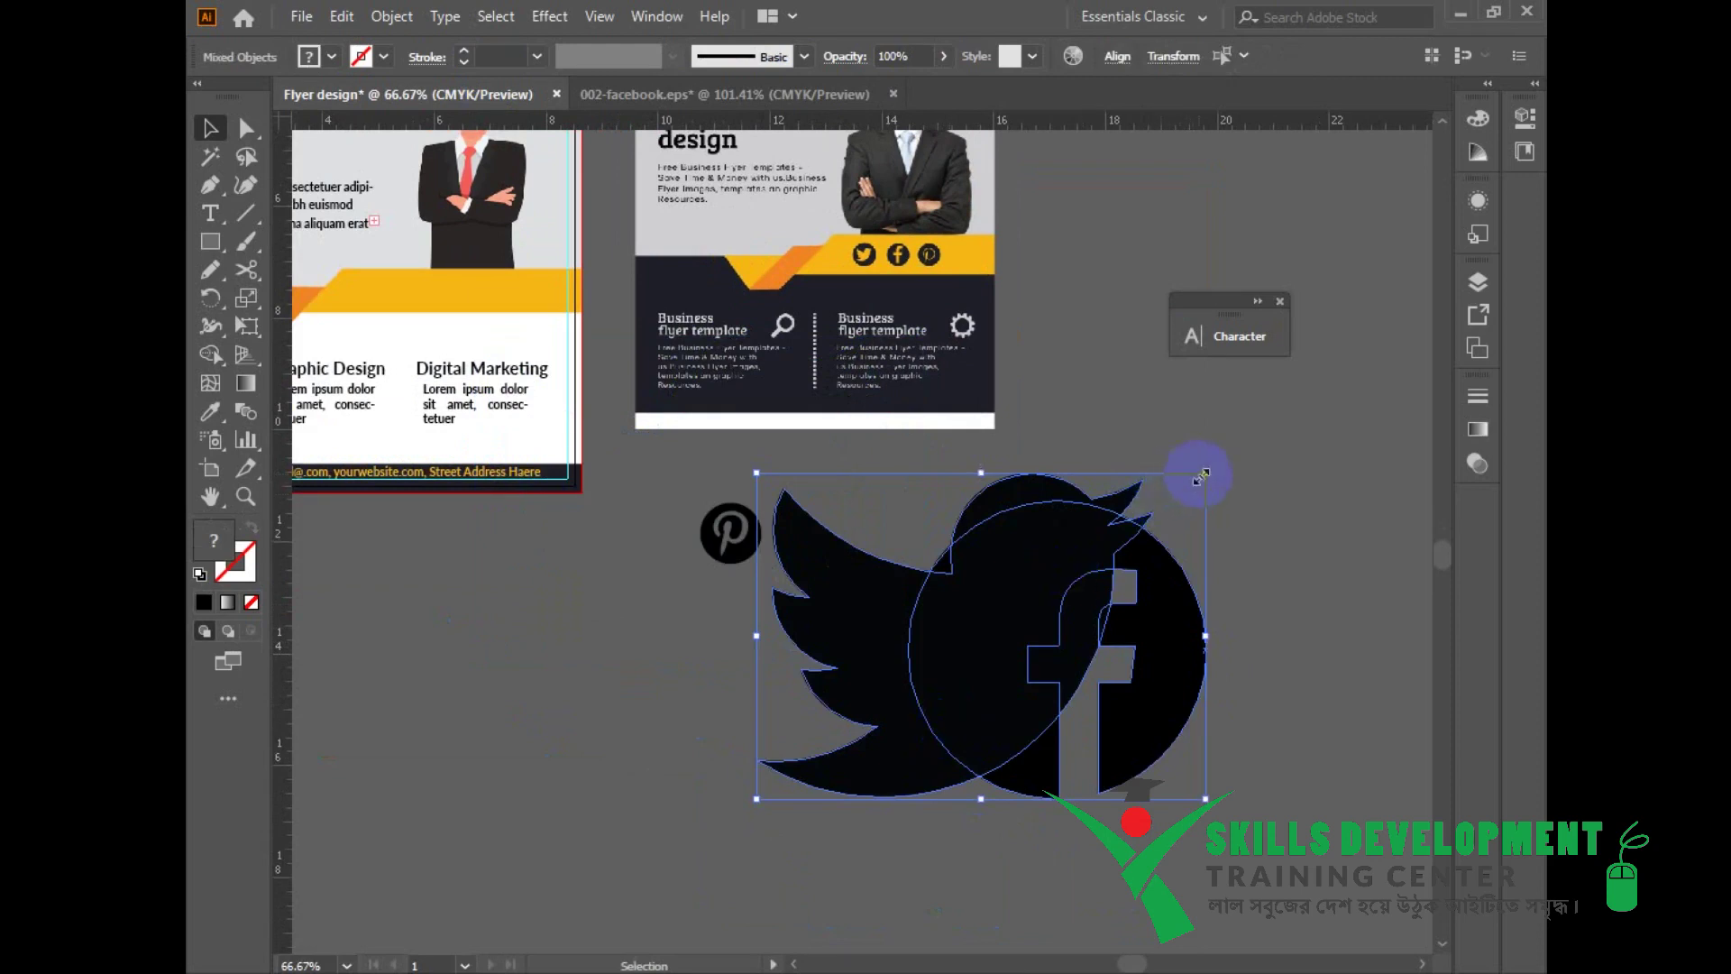
drag(1198, 472, 996, 656)
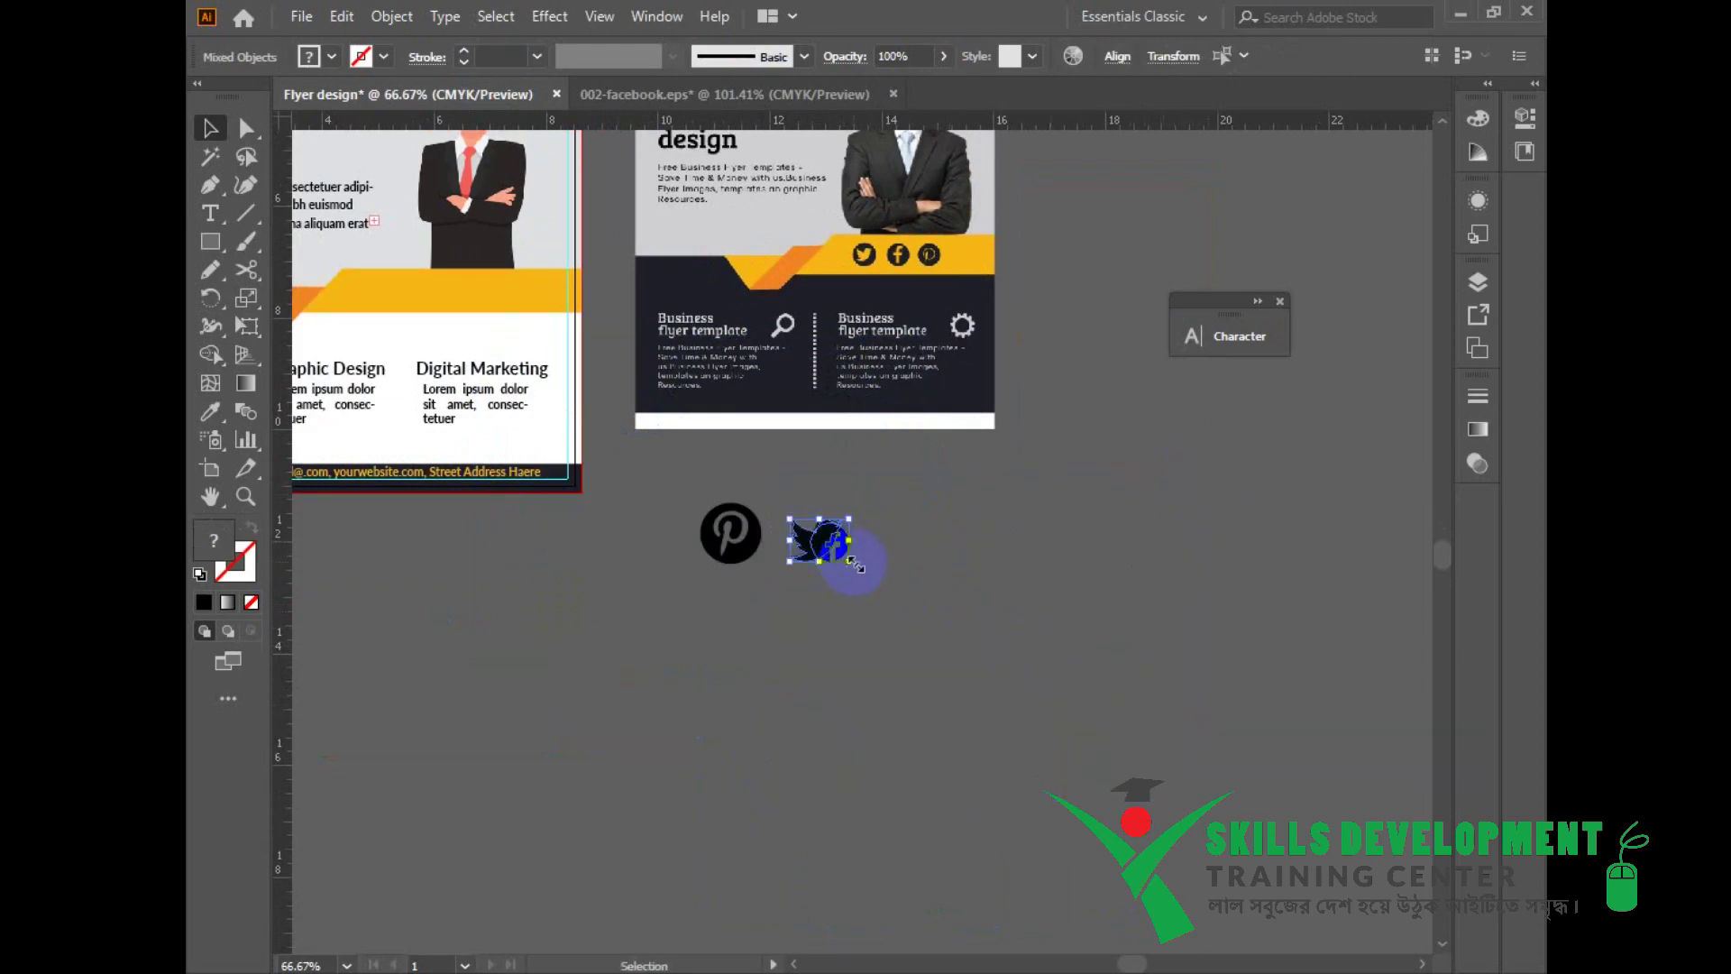
mouse_move(767, 545)
mouse_down()
mouse_move(660, 543)
mouse_move(766, 549)
mouse_up()
drag(565, 530, 565, 529)
Step: Distribute the three social icons evenly by their horizontal centres relative to the selection and align them vertically by their centres
click(1118, 57)
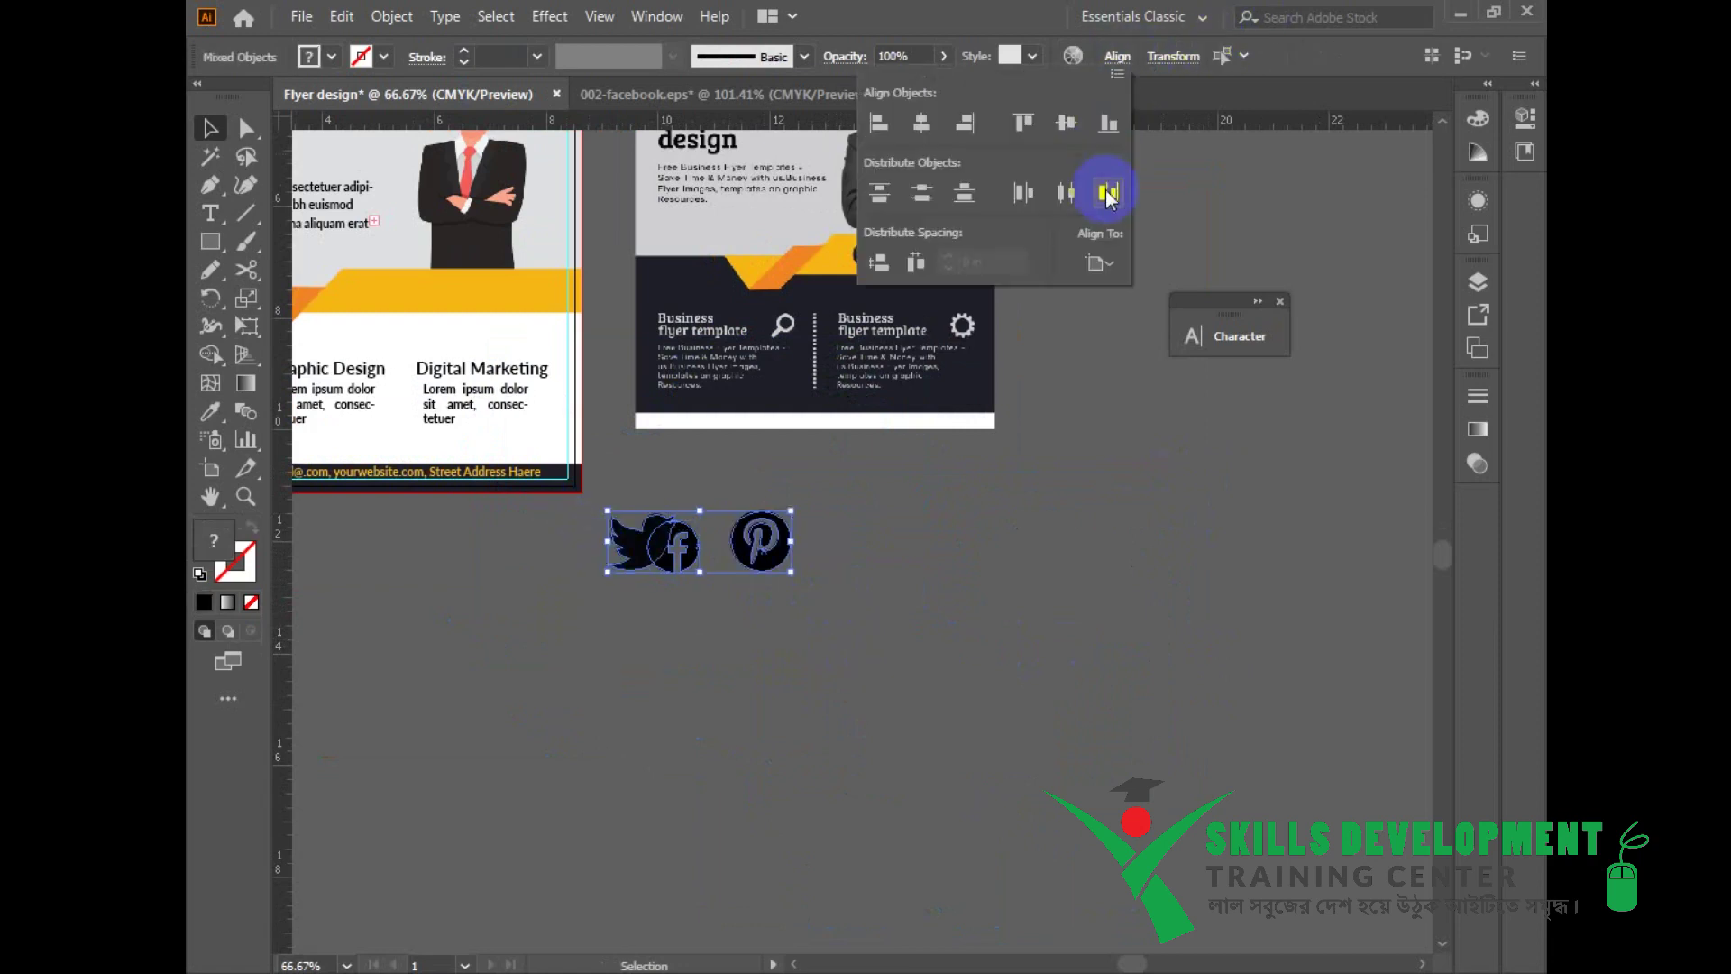
click(1099, 263)
click(1158, 290)
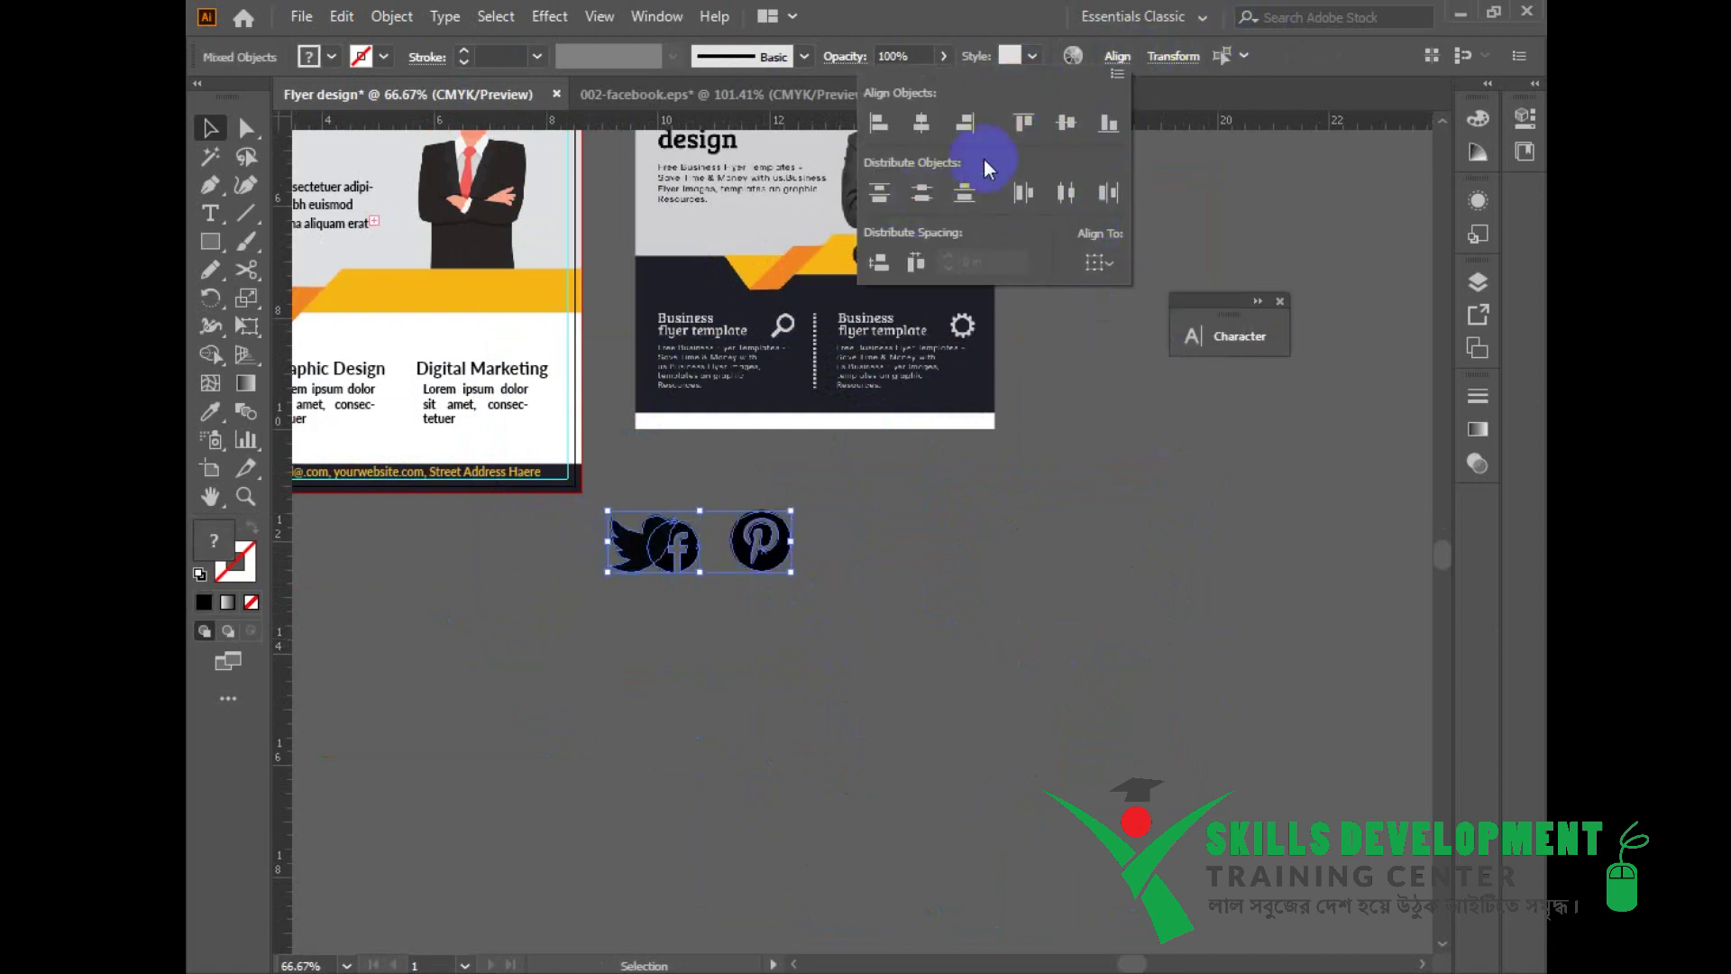
click(1066, 192)
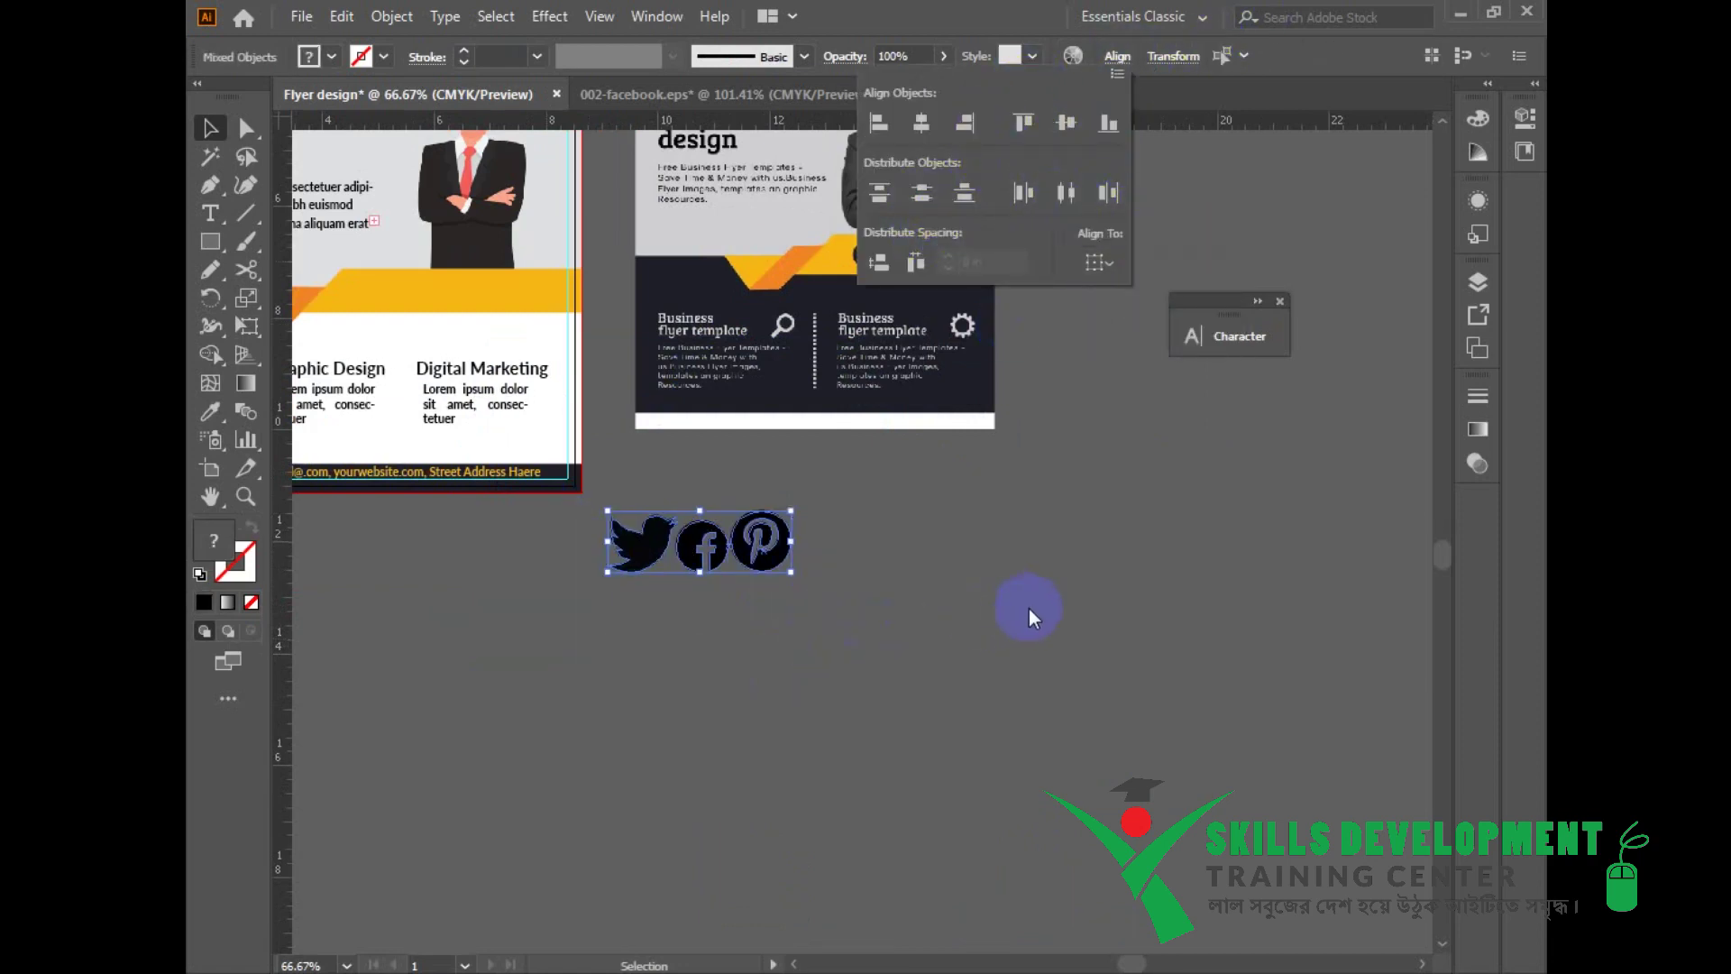
click(912, 635)
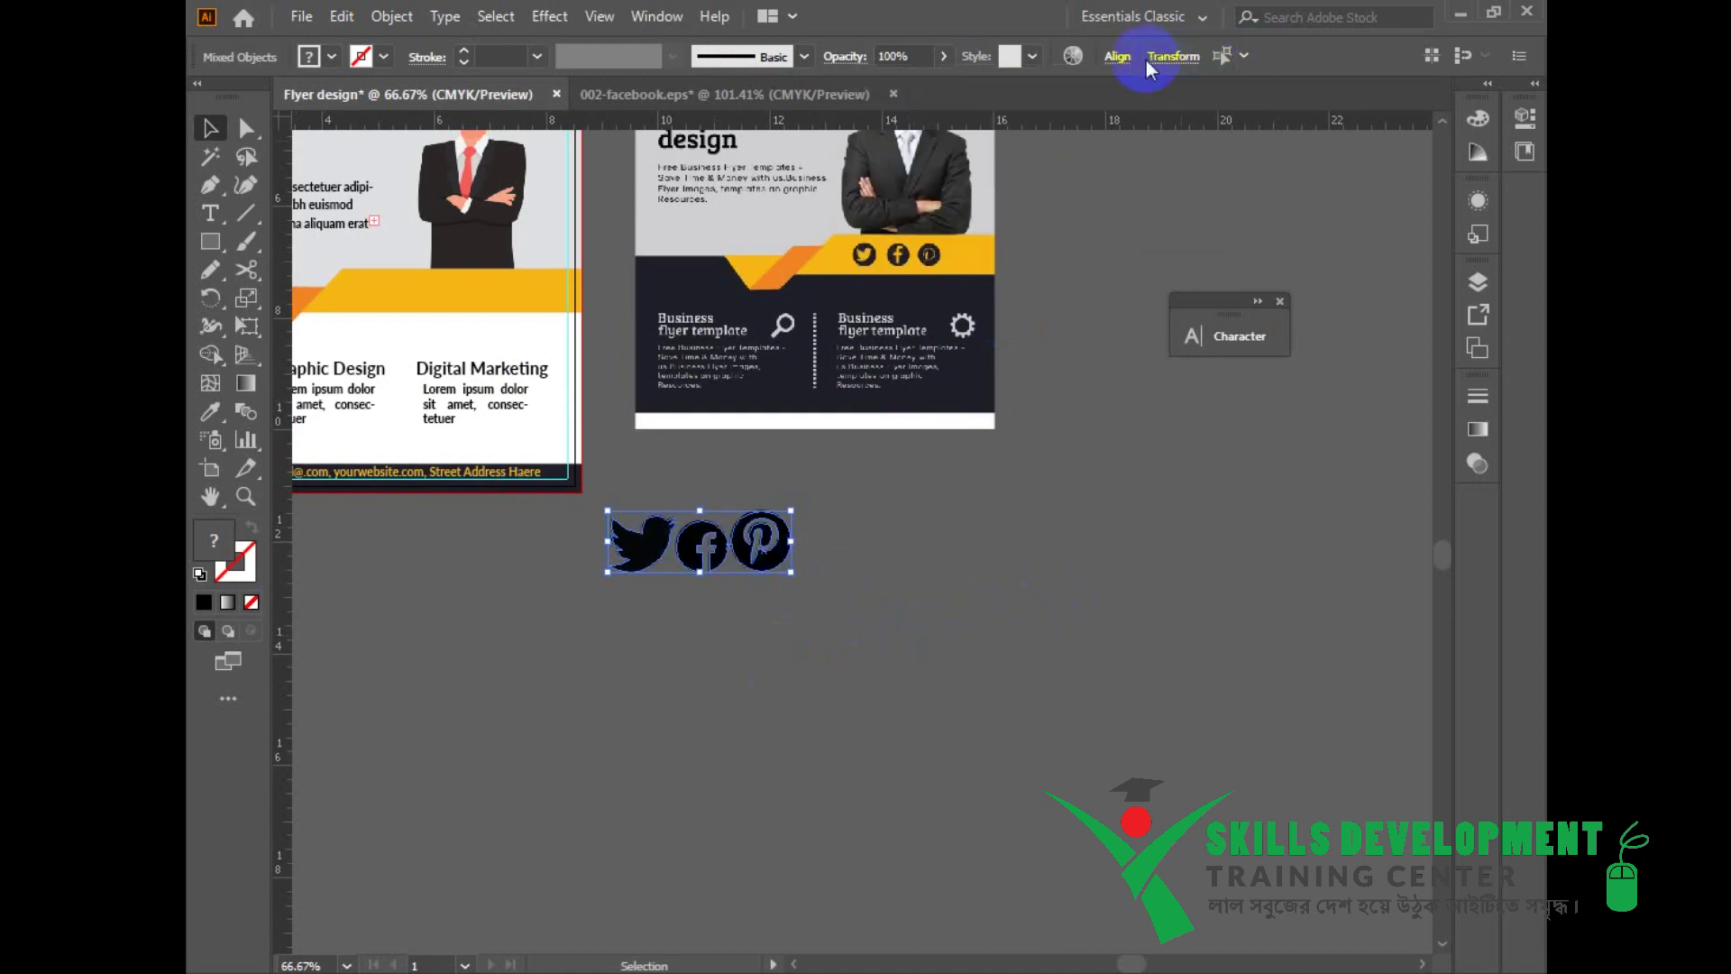
click(1118, 56)
click(1028, 122)
click(791, 653)
Step: Shift the Pinterest icon away from Facebook, and move all three icons onto the flyer's lower yellow ribbon below the businessman
click(762, 532)
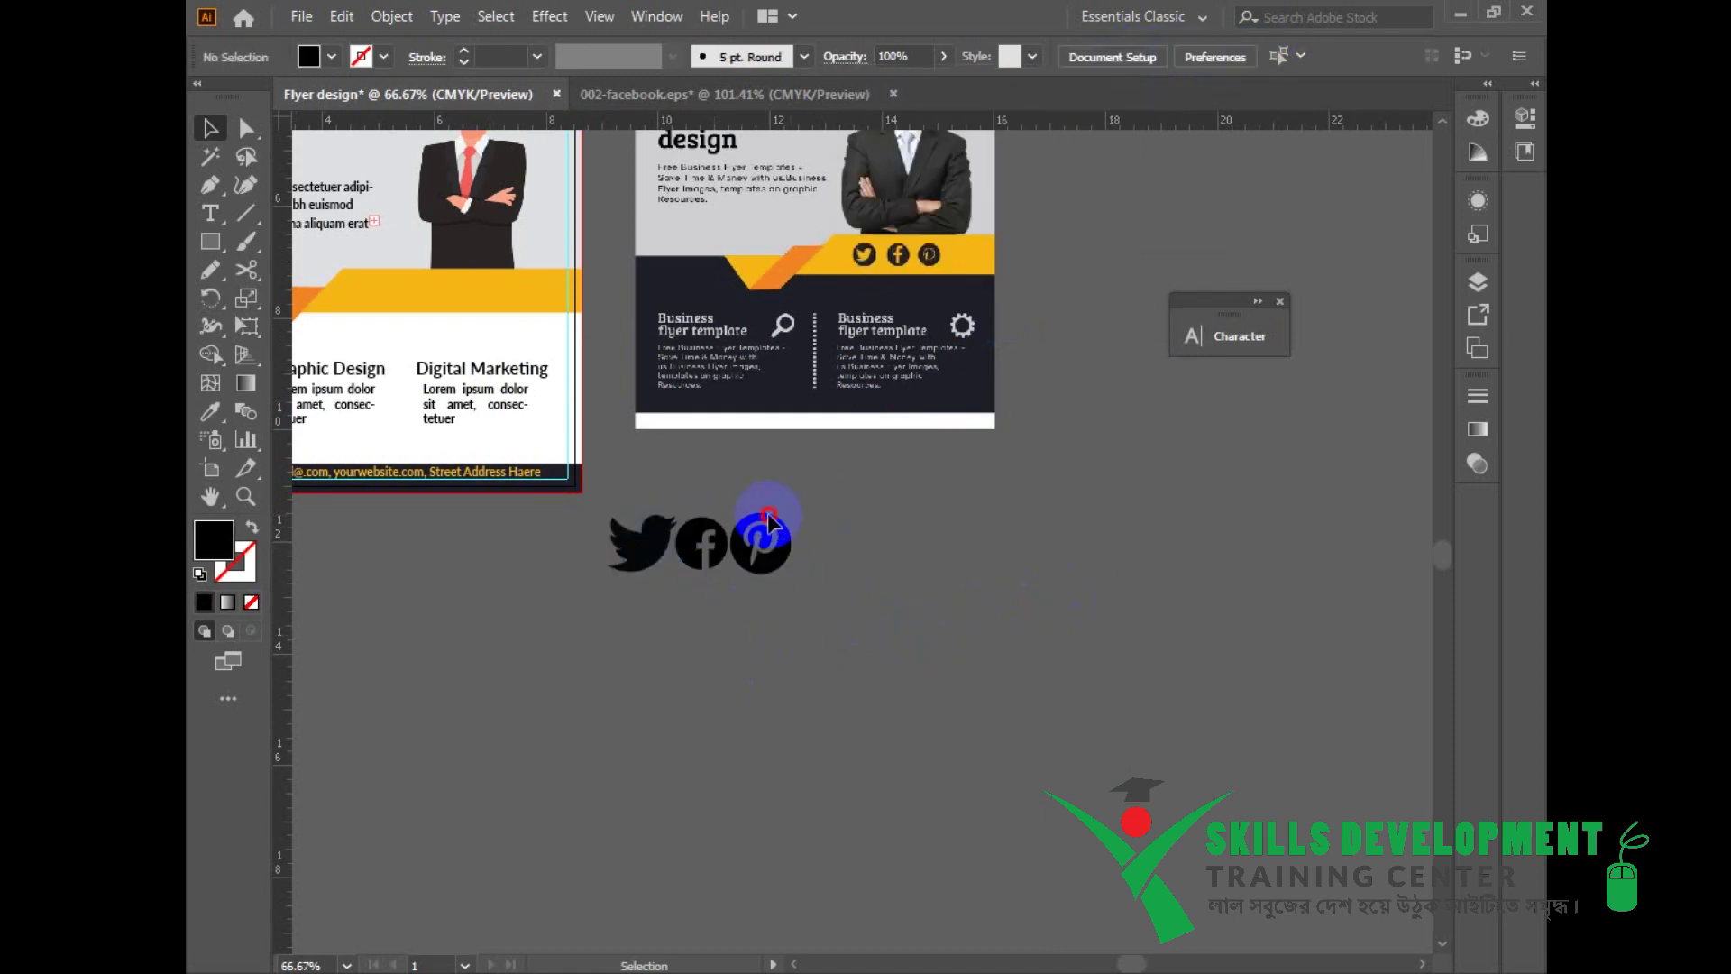
key(shift+Right)
click(716, 552)
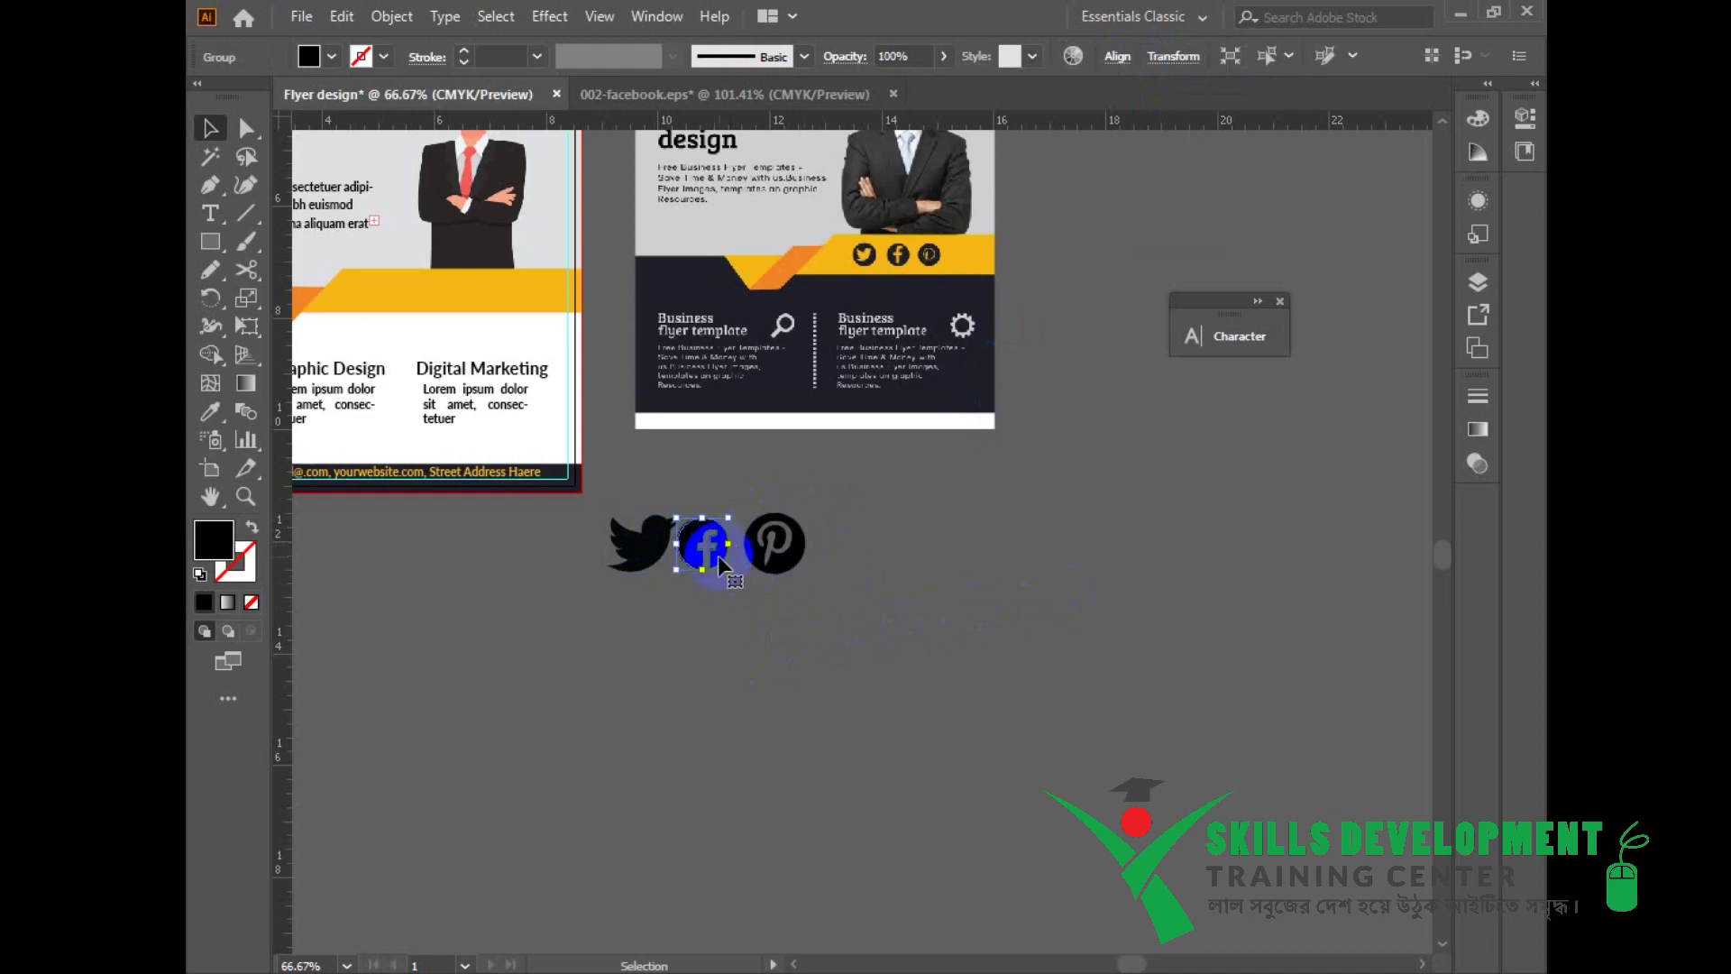
drag(592, 579, 765, 578)
drag(855, 555, 1013, 655)
drag(883, 644, 635, 393)
click(971, 692)
drag(757, 640, 838, 642)
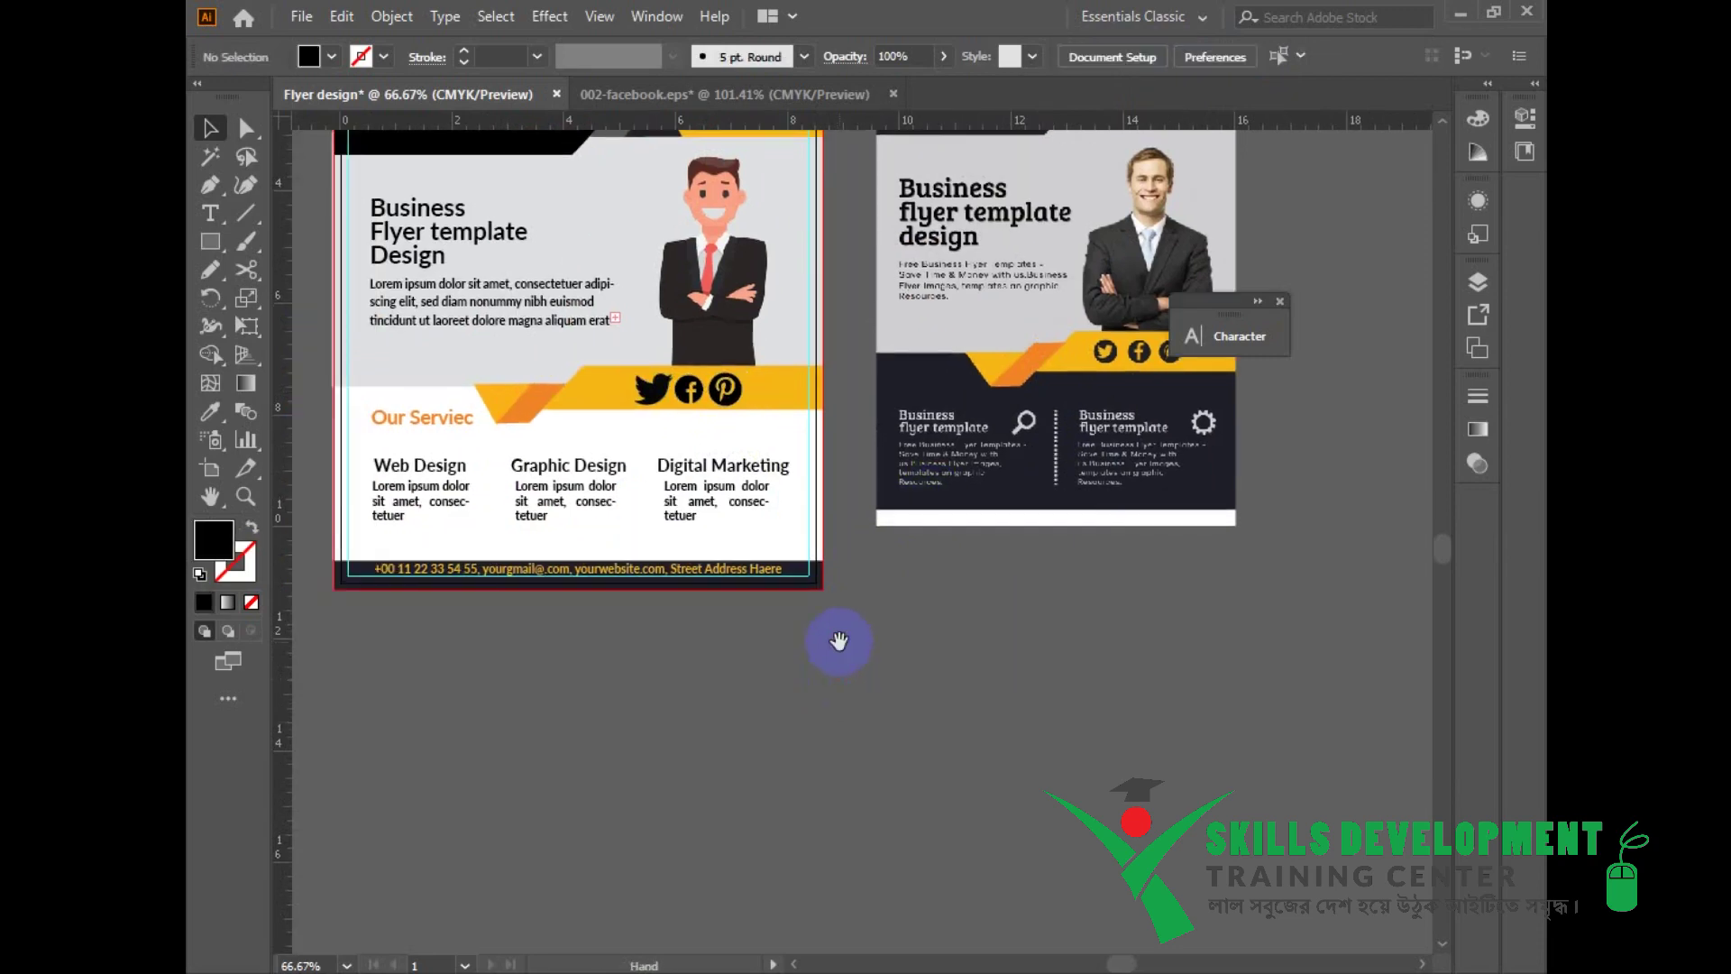
Step: Enlarge the Facebook icon slightly from its centre on the lower yellow ribbon
drag(1010, 675, 1040, 737)
scroll(808, 533, up, 3)
click(719, 518)
scroll(843, 527, up, 3)
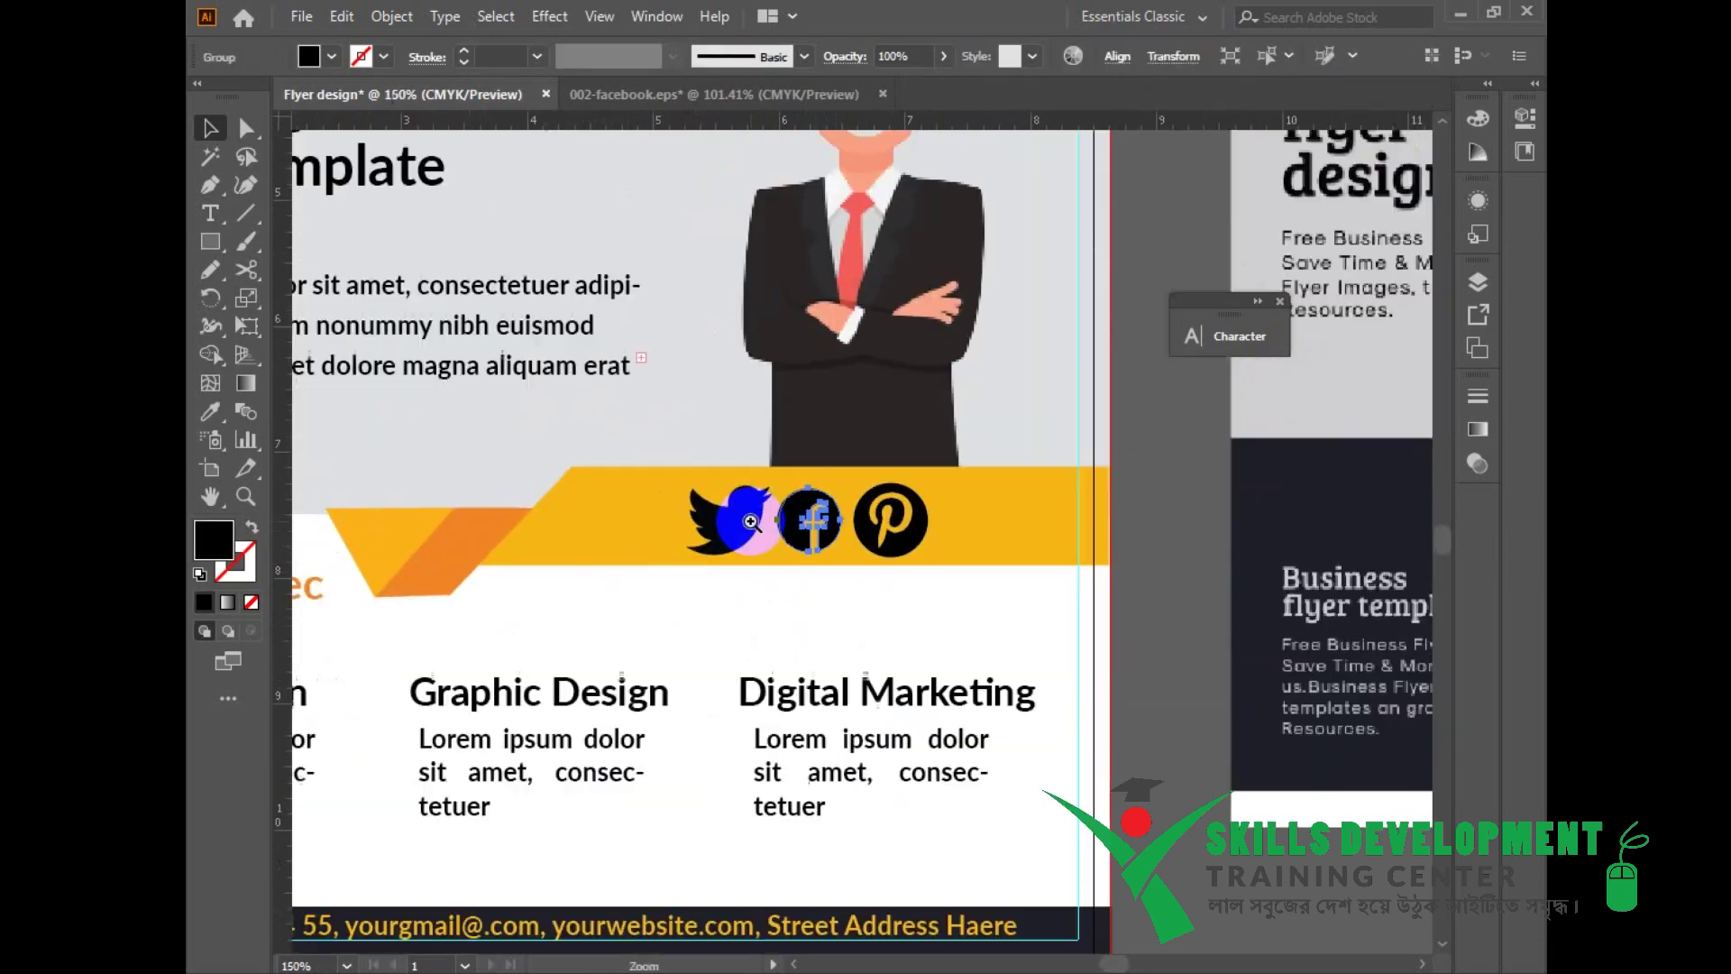
click(841, 529)
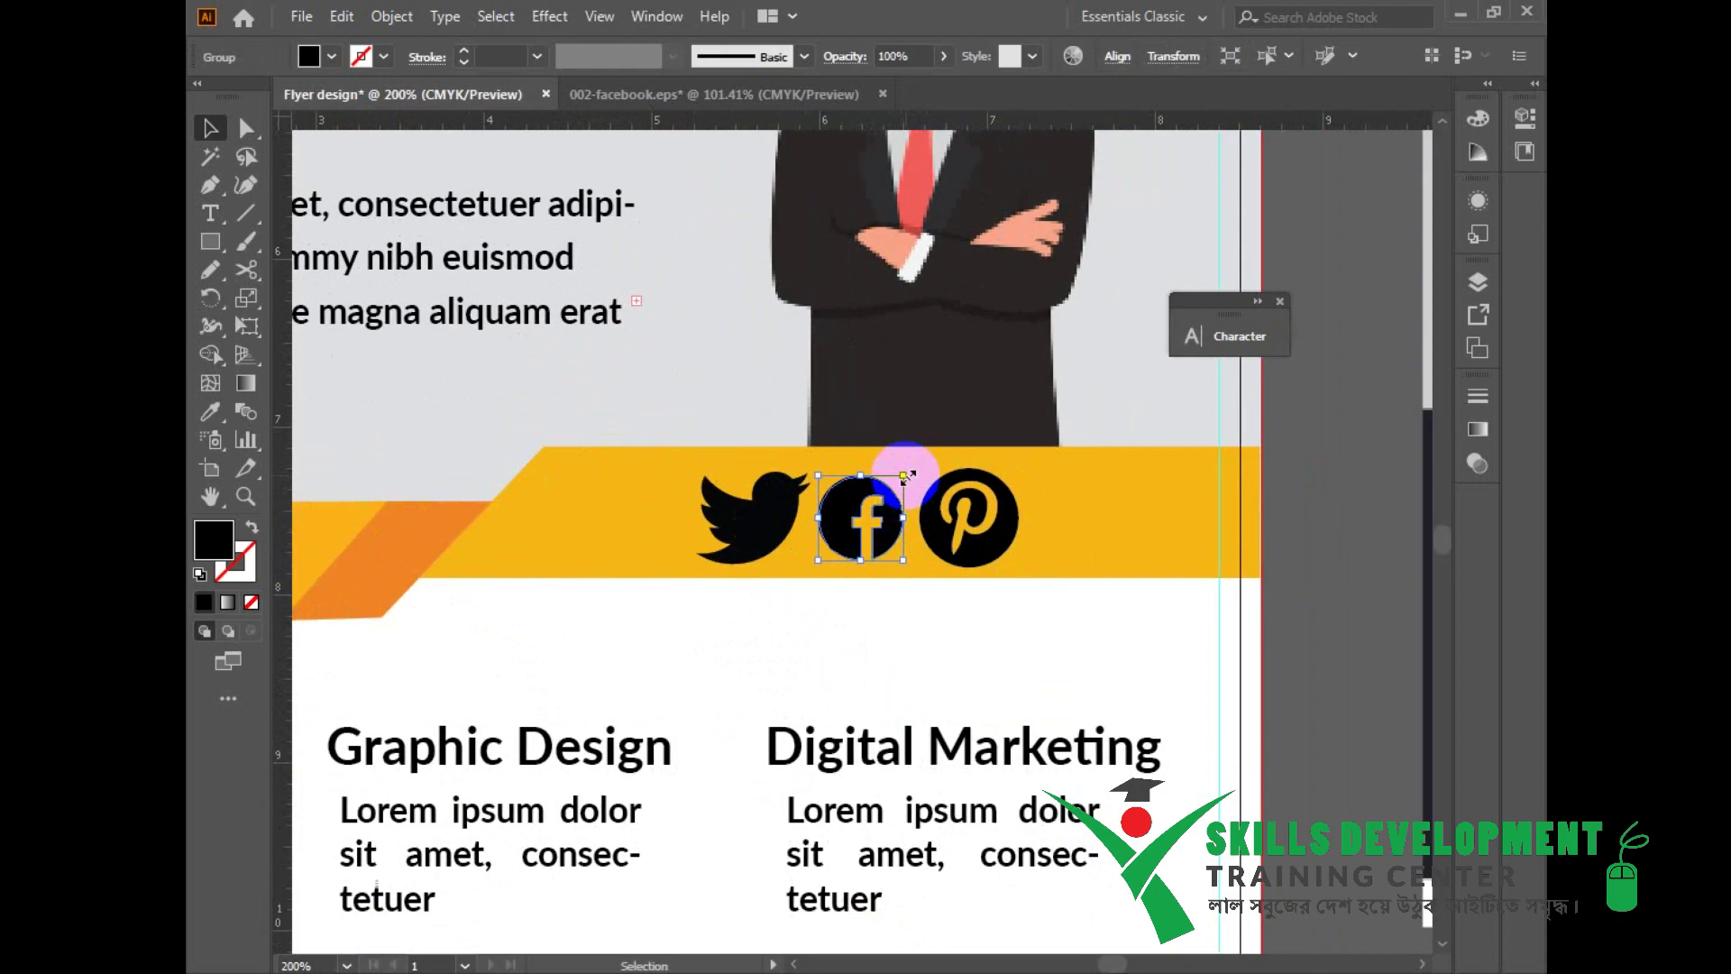
drag(907, 476, 913, 473)
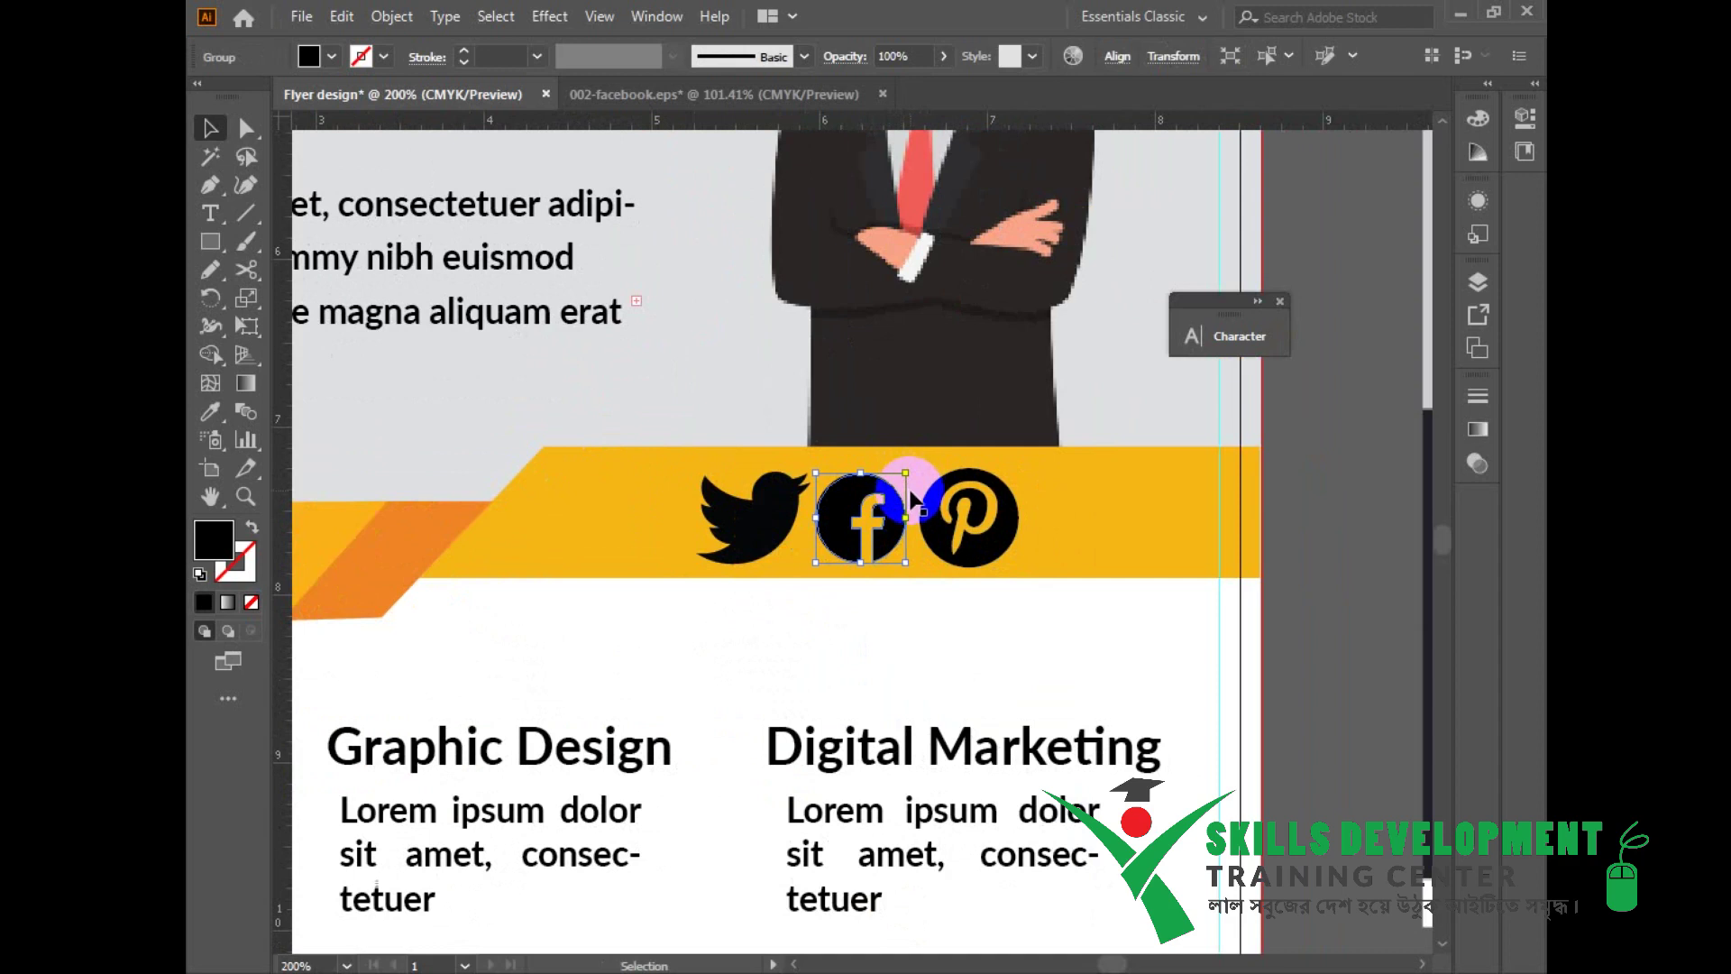
click(999, 520)
shift+click(868, 525)
click(1042, 682)
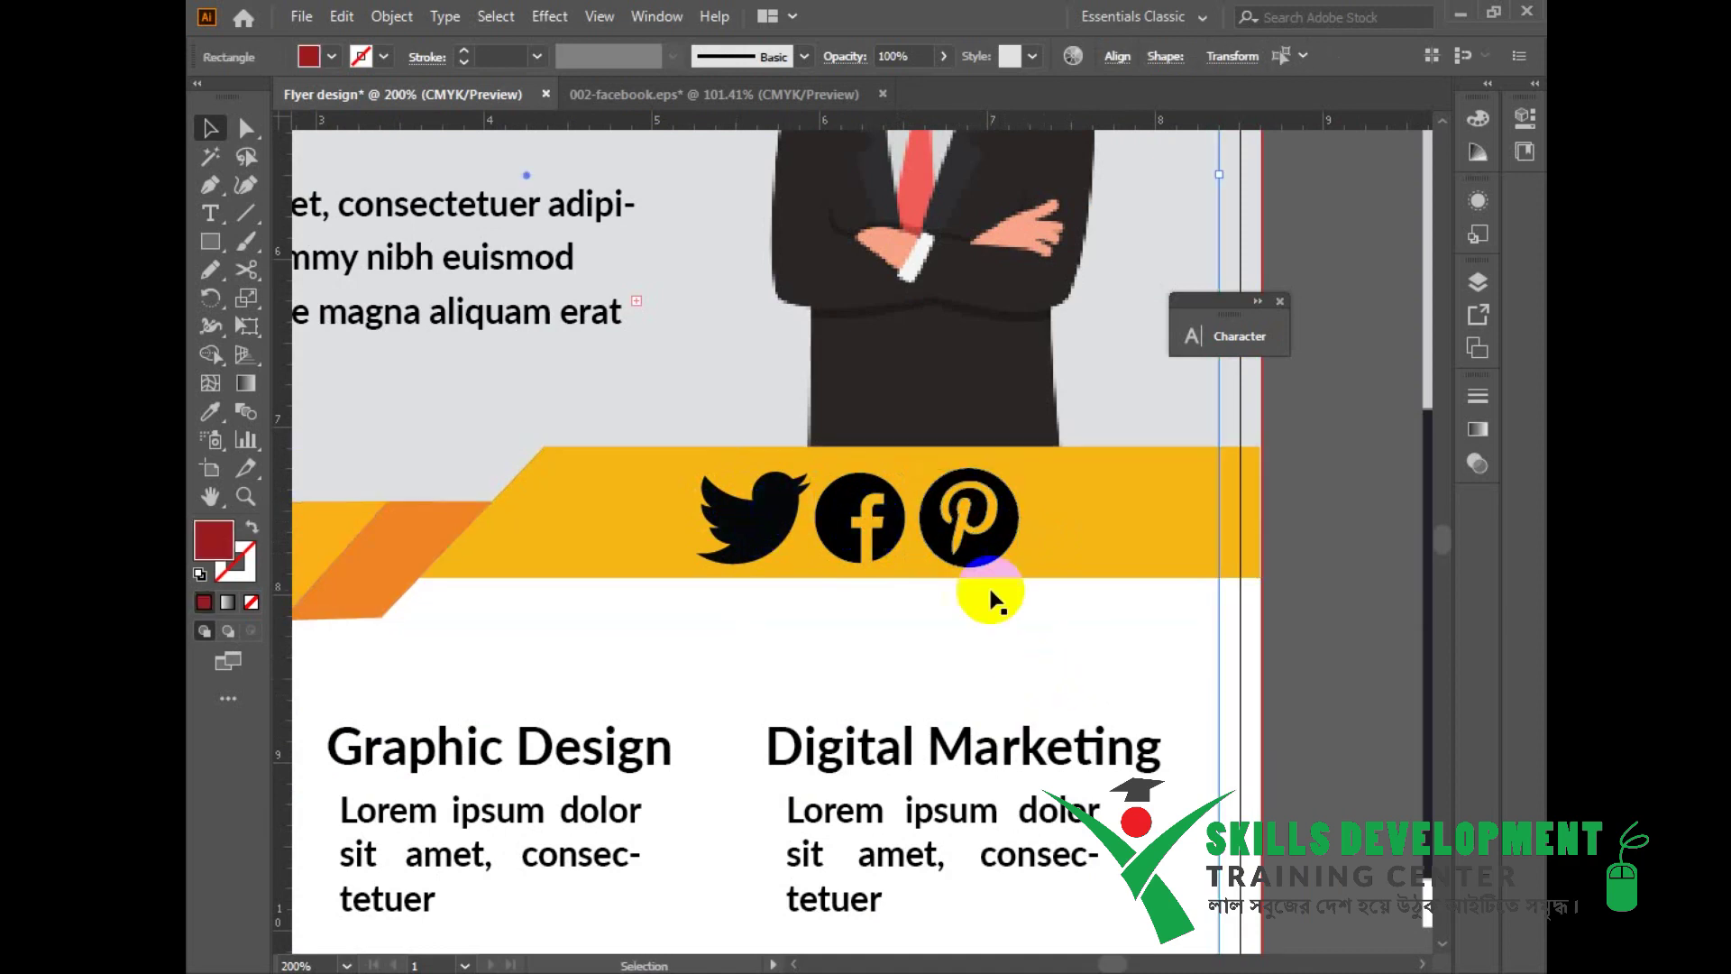
Step: Select the Twitter, Facebook and Pinterest icons and align them vertically by their centres relative to the selection
click(990, 551)
click(835, 523)
shift+click(786, 523)
shift+click(990, 524)
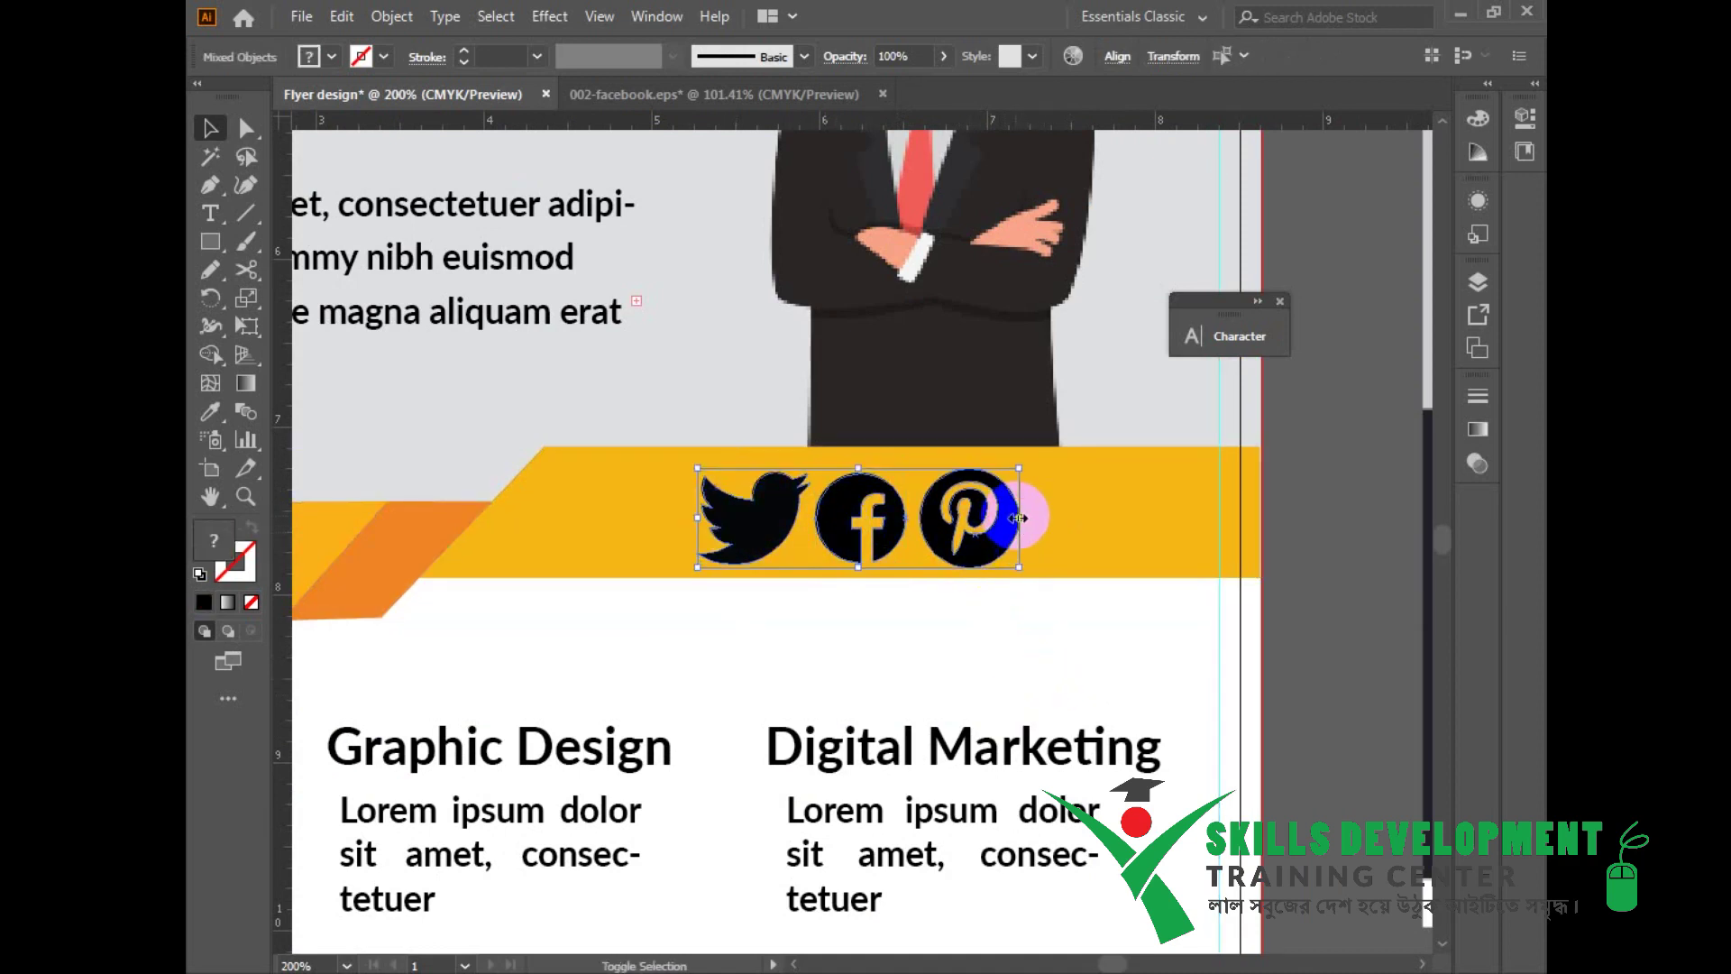
click(1117, 56)
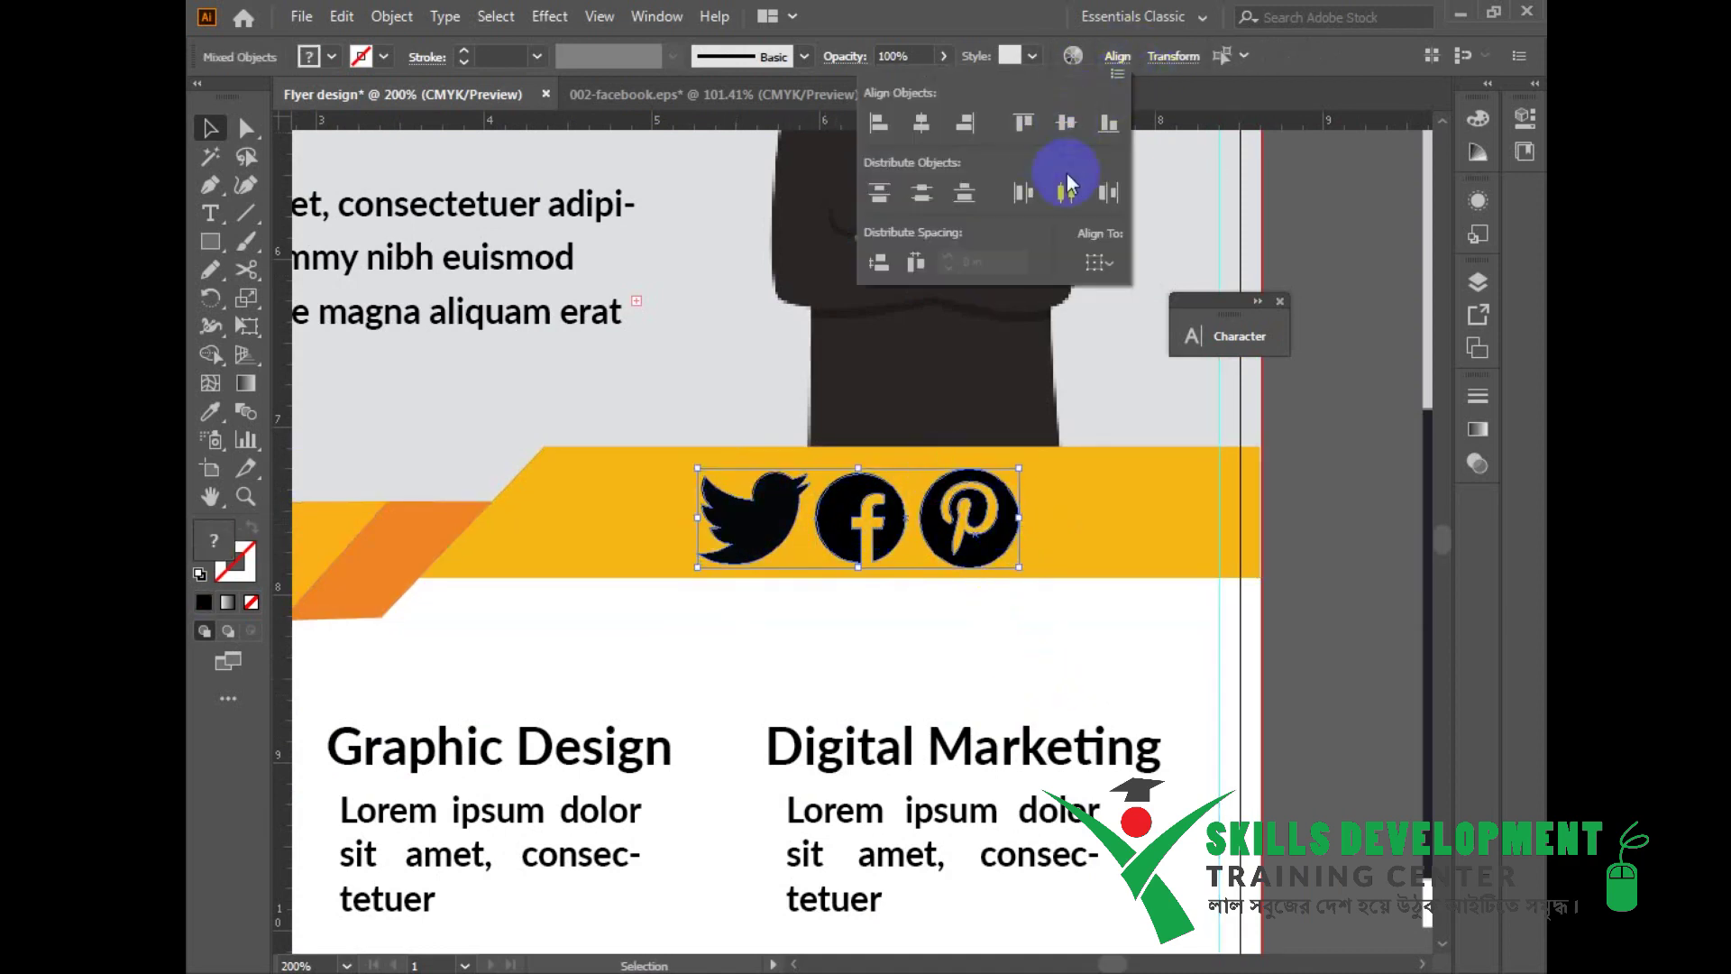
click(1117, 263)
click(1086, 123)
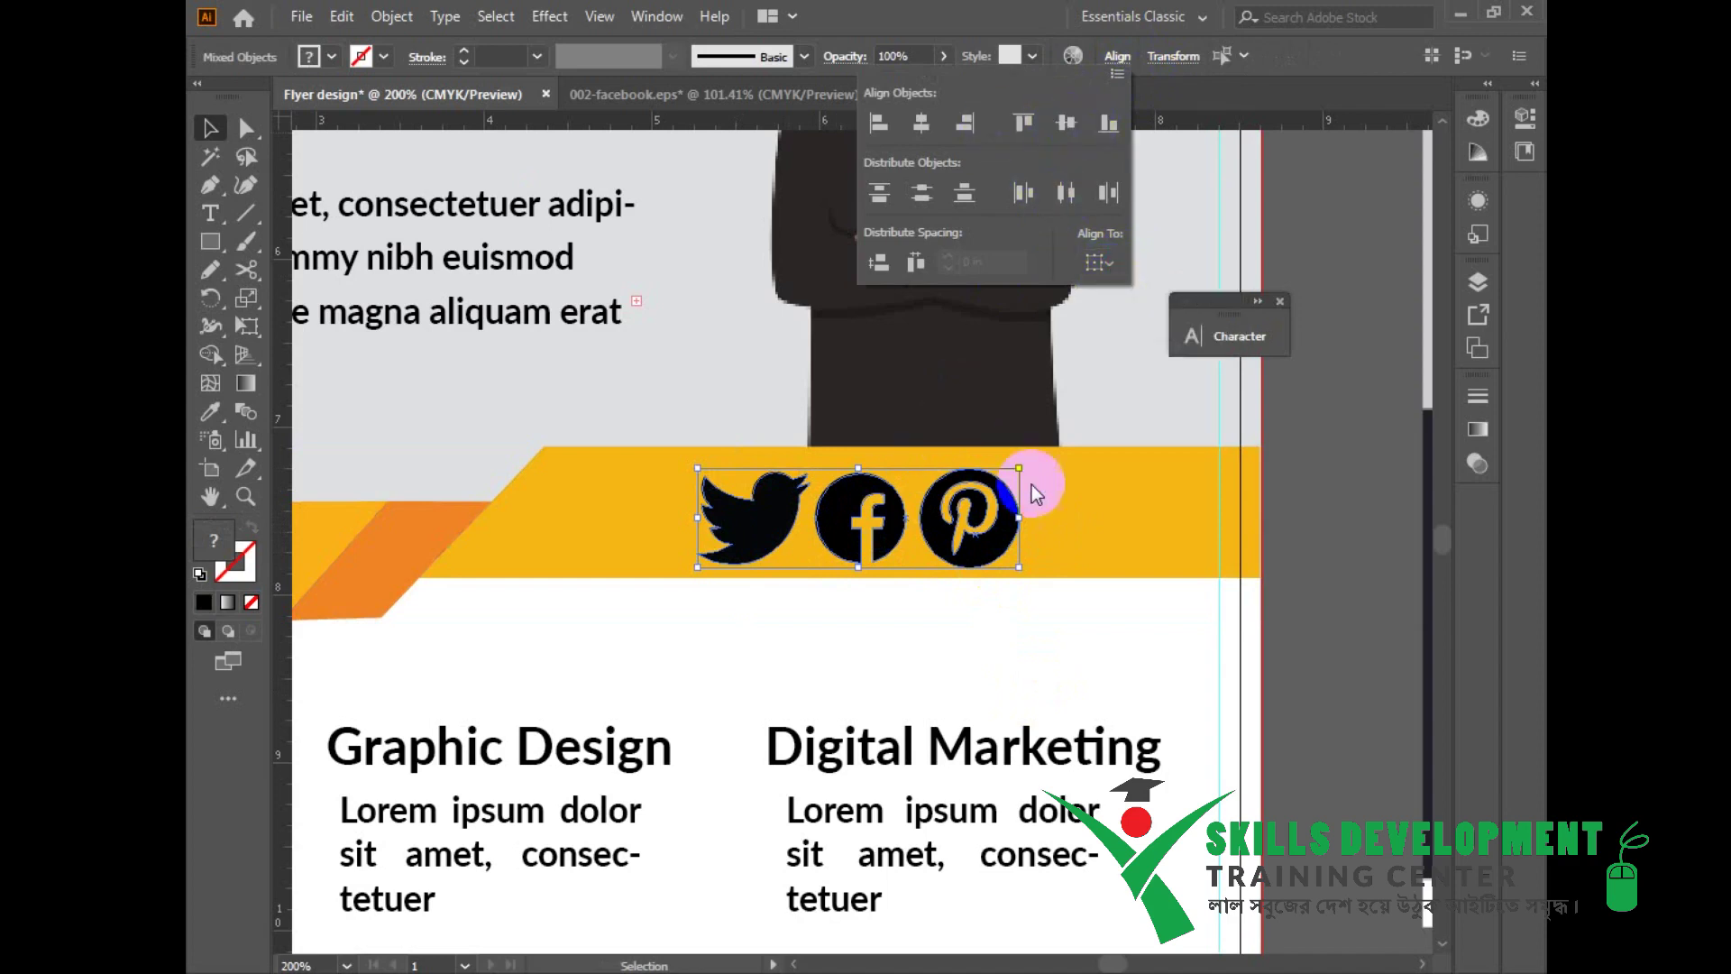
click(902, 523)
click(1084, 586)
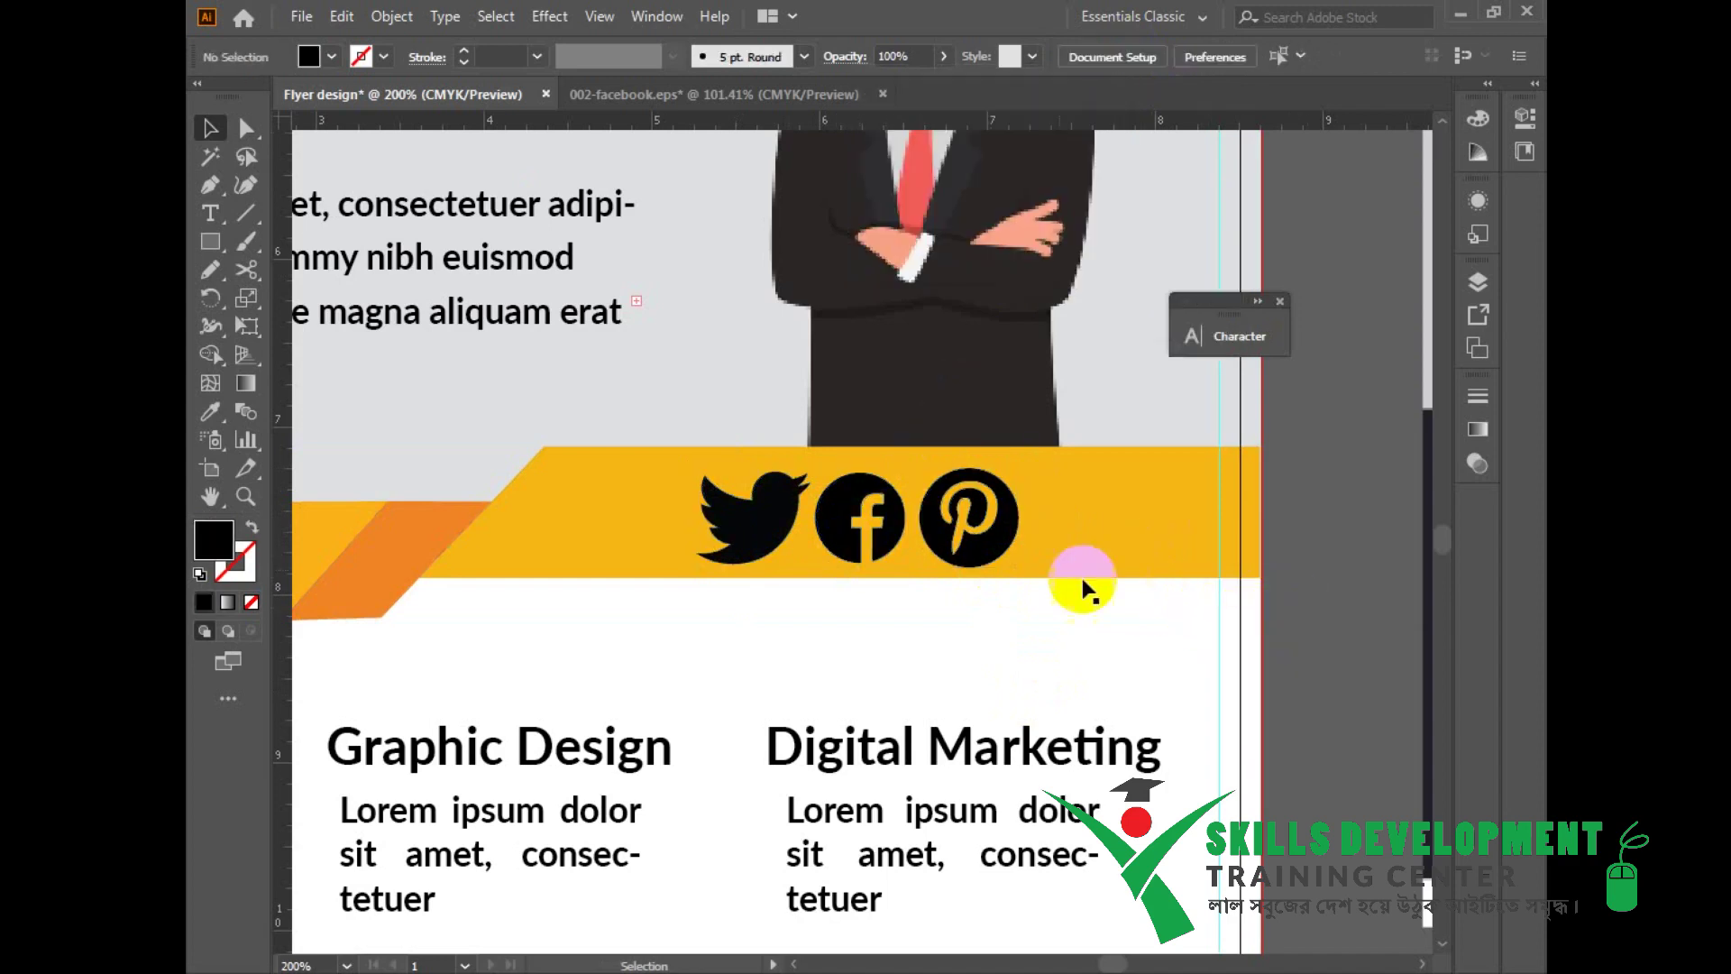
Step: Enlarge the Facebook icon to match the Pinterest icon, and shift Pinterest and Facebook away from Twitter to widen the gaps
click(880, 513)
click(770, 514)
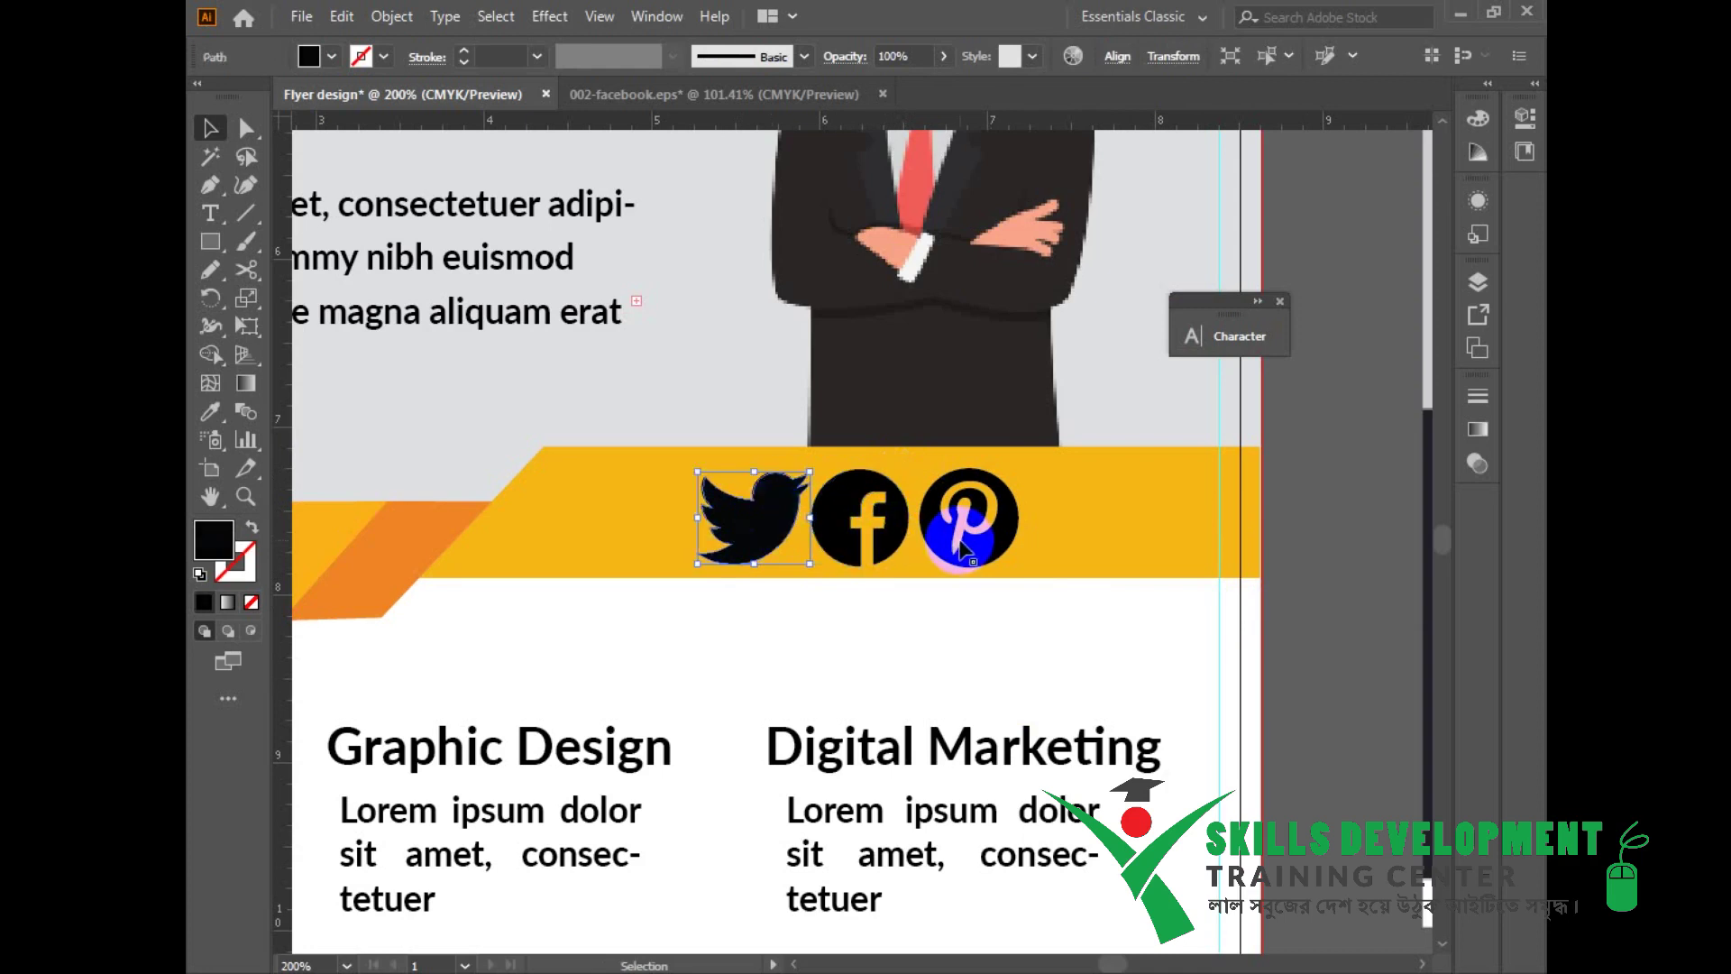
click(962, 539)
drag(983, 534, 1009, 533)
drag(887, 533, 895, 533)
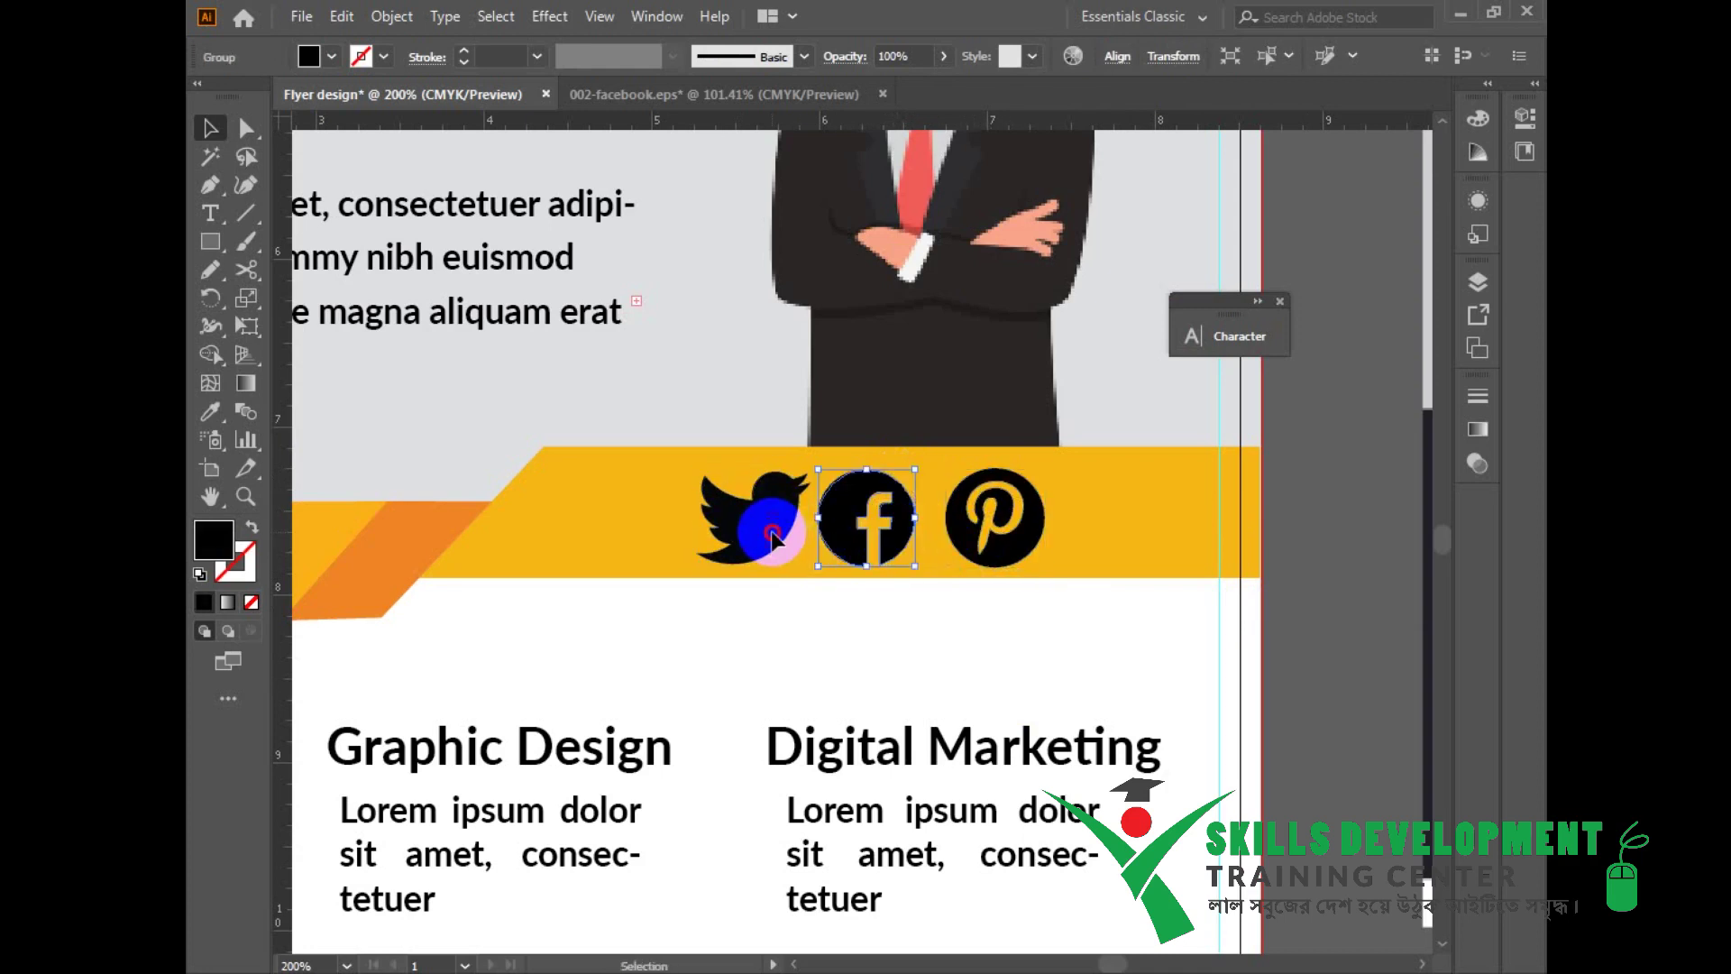
click(773, 534)
Step: Scale the three social icons down together around their centre so they sit inside the yellow ribbon with a margin
click(868, 538)
shift+click(1001, 532)
shift+click(762, 523)
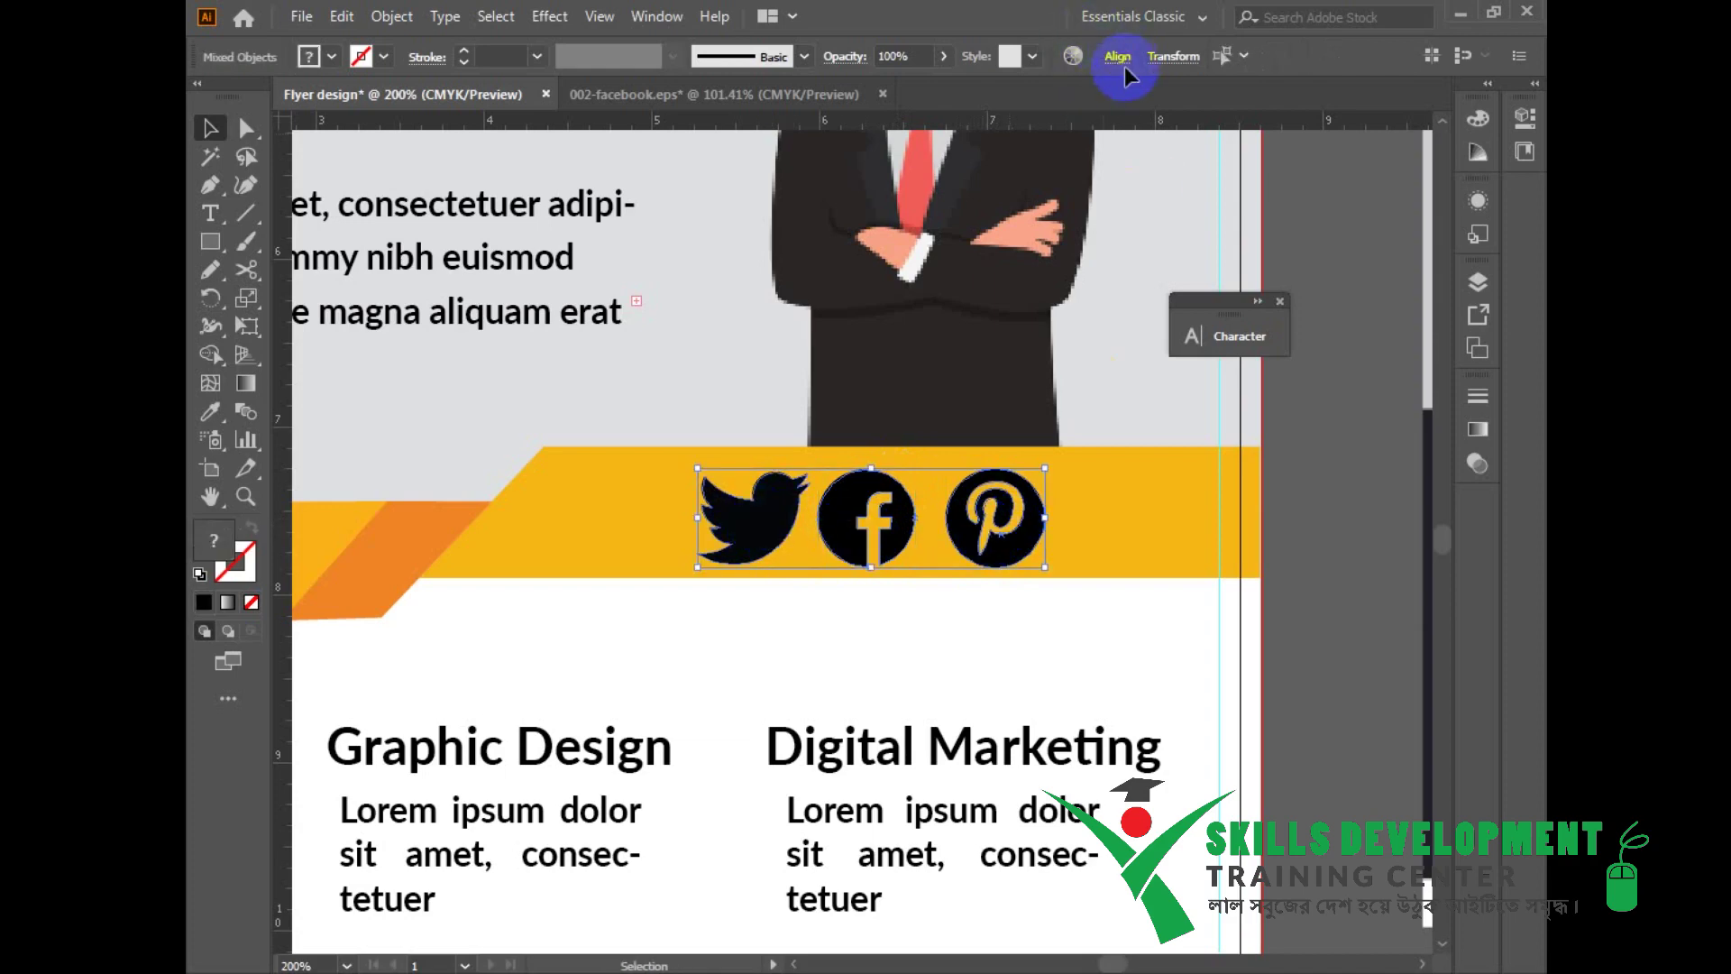
drag(1040, 469, 990, 484)
click(1299, 544)
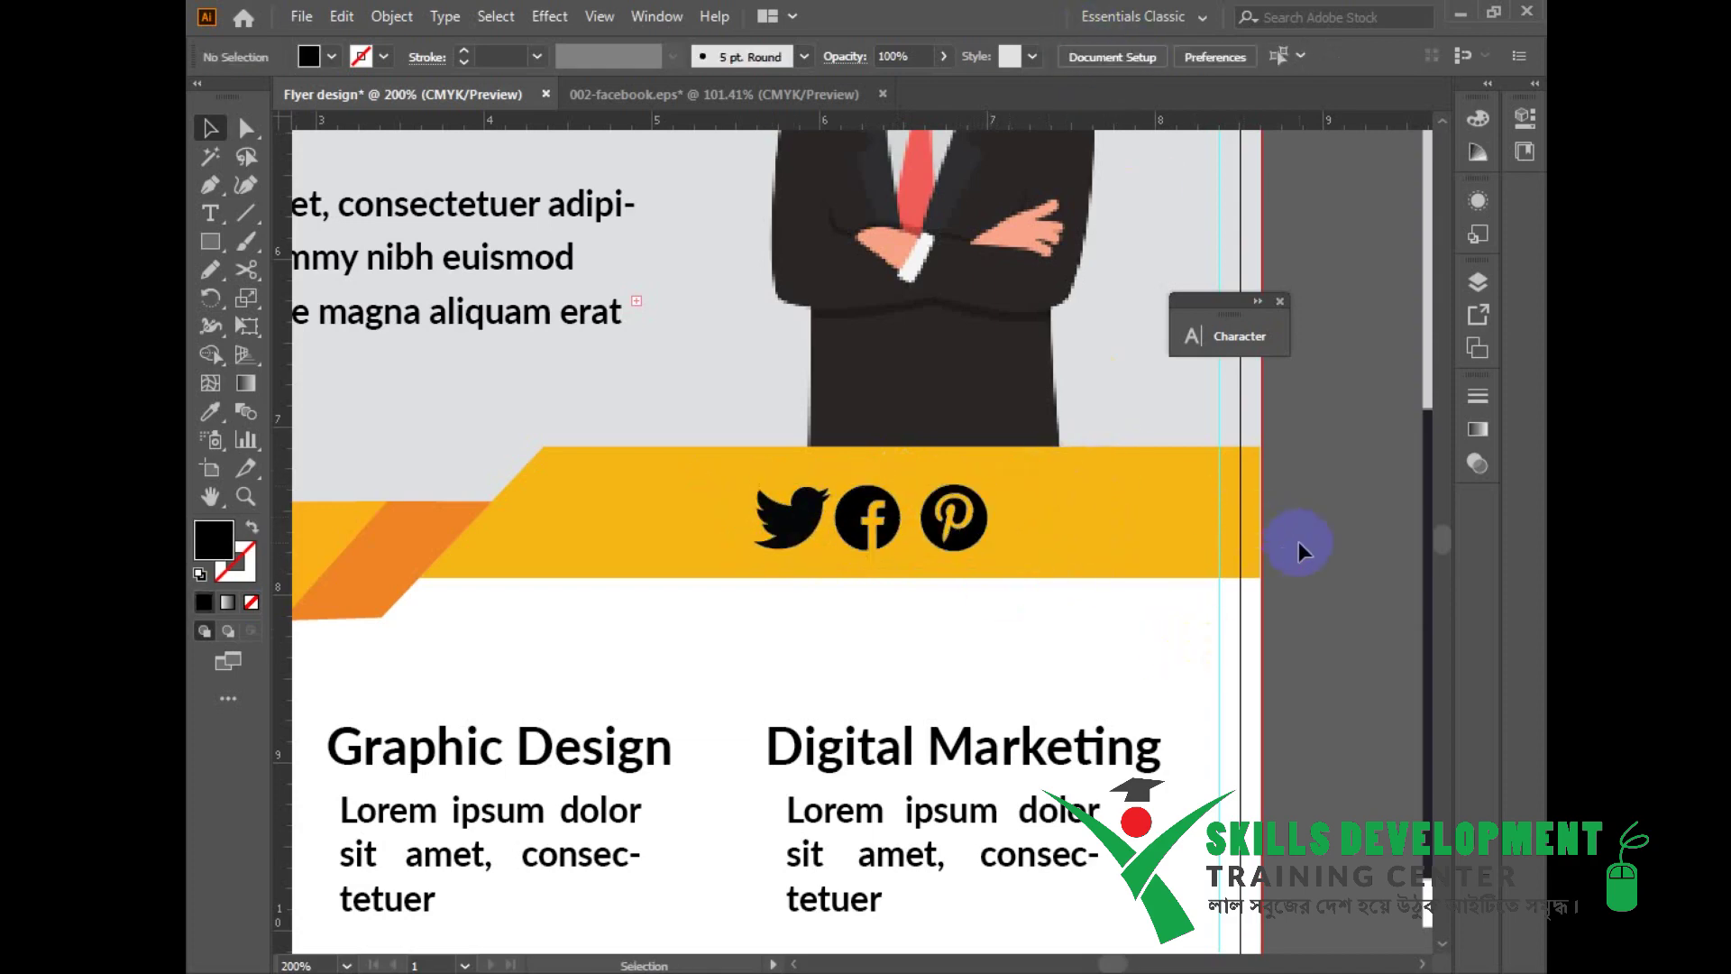
Step: Move the "Our Serviec" heading slightly down, closer to the service columns
key(ctrl+minus)
key(ctrl+minus)
key(ctrl+minus)
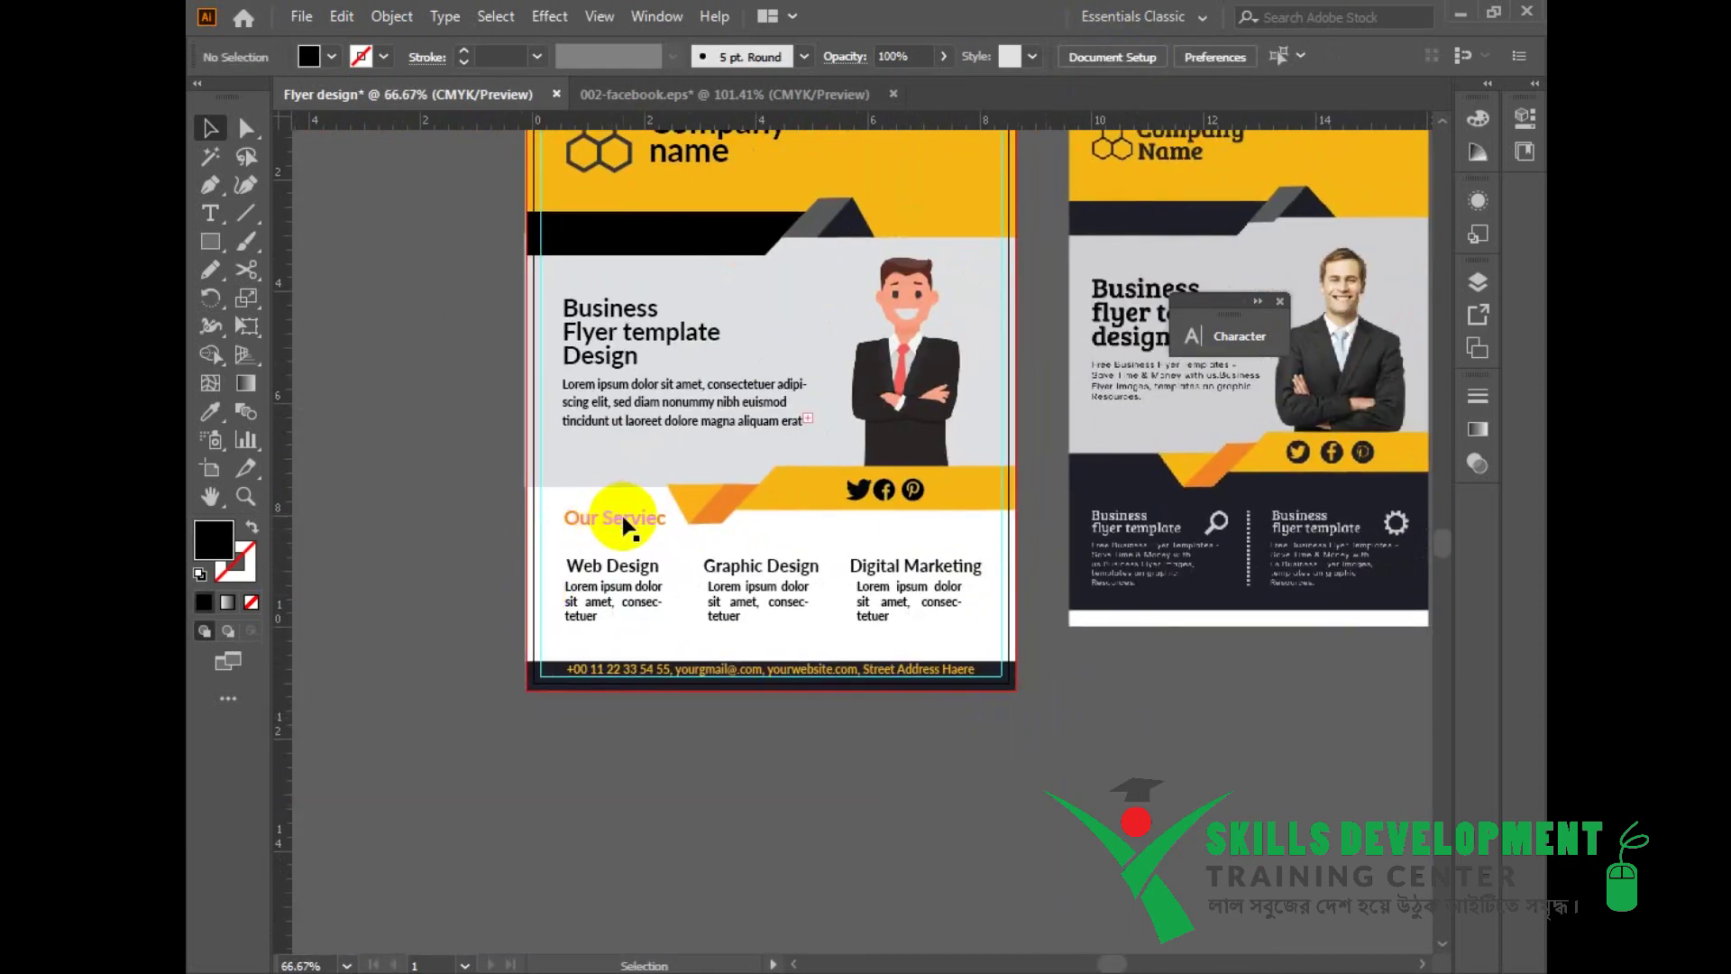
click(624, 520)
drag(646, 518, 642, 528)
click(1141, 713)
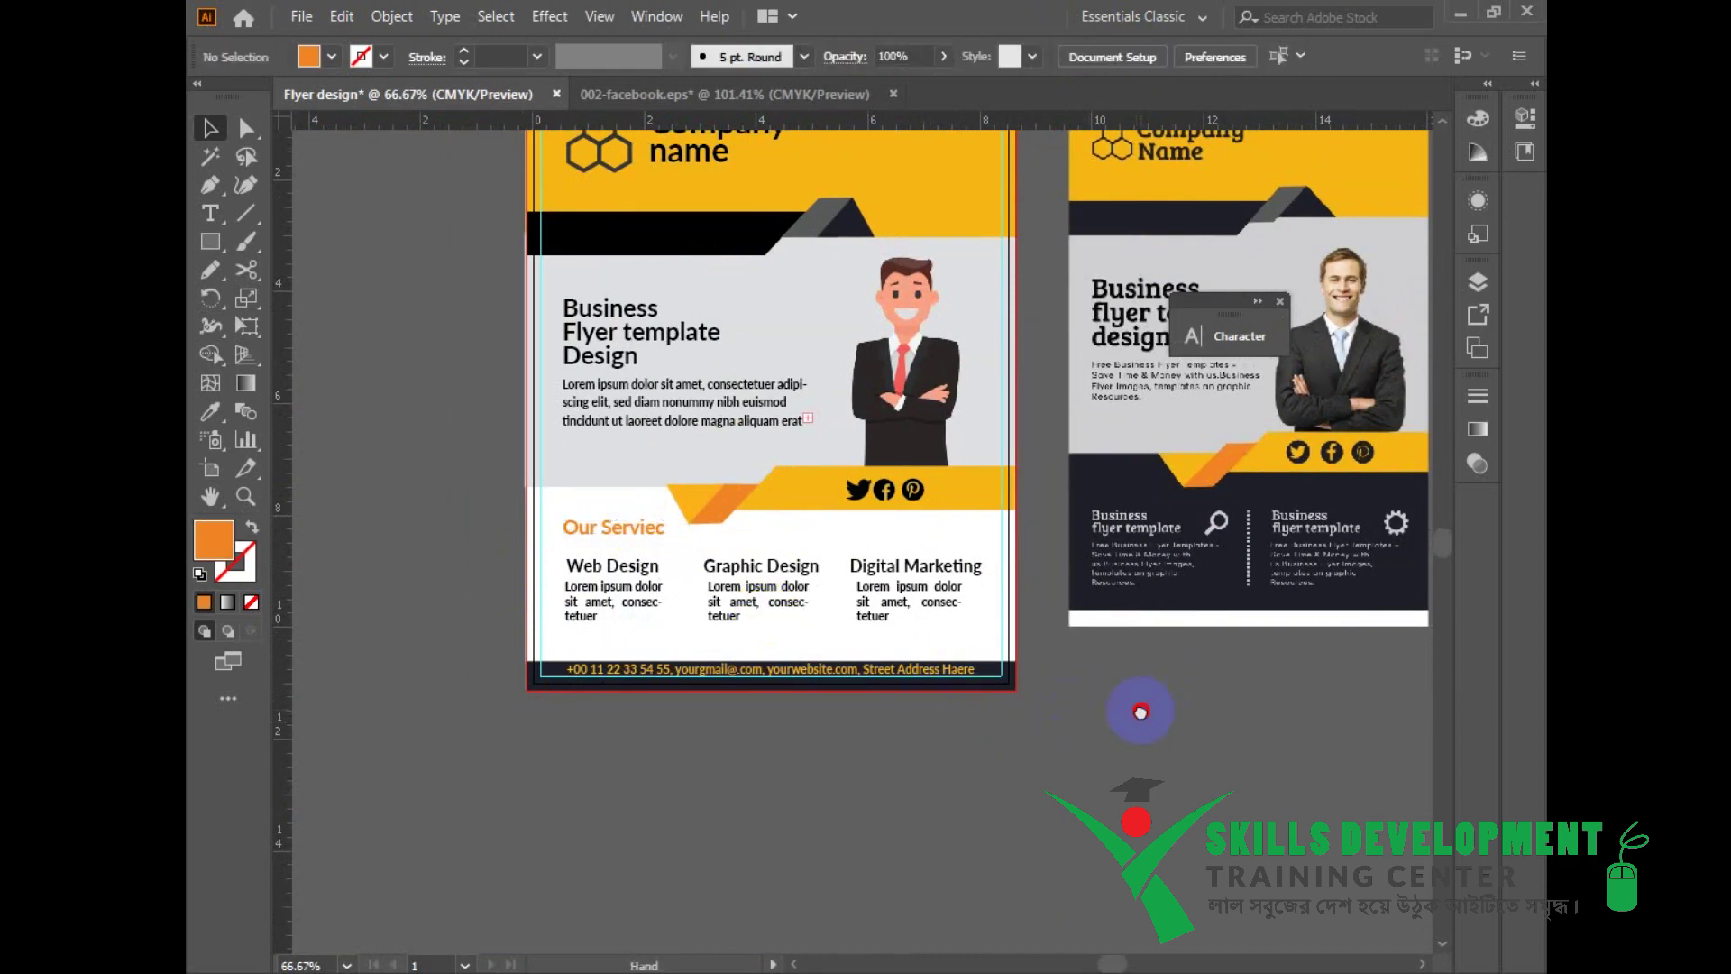
Step: Delete the reference flyer image beside the artboard
drag(1141, 712, 966, 739)
click(1046, 597)
key(Delete)
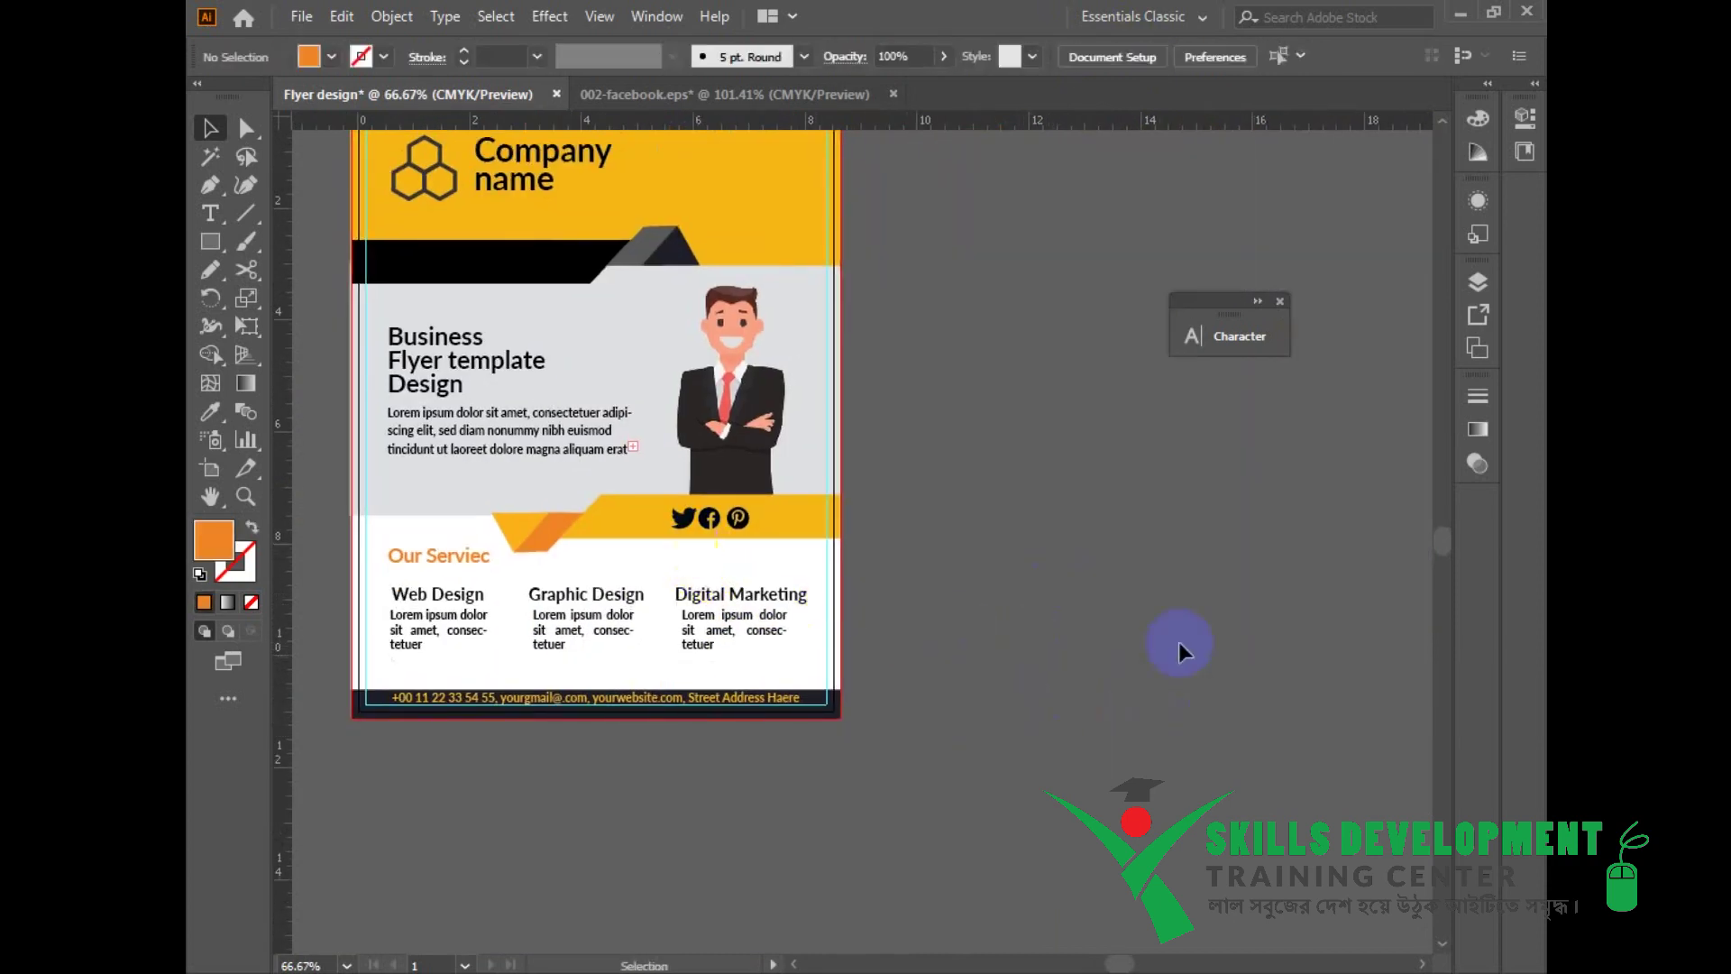
drag(1062, 654, 1157, 750)
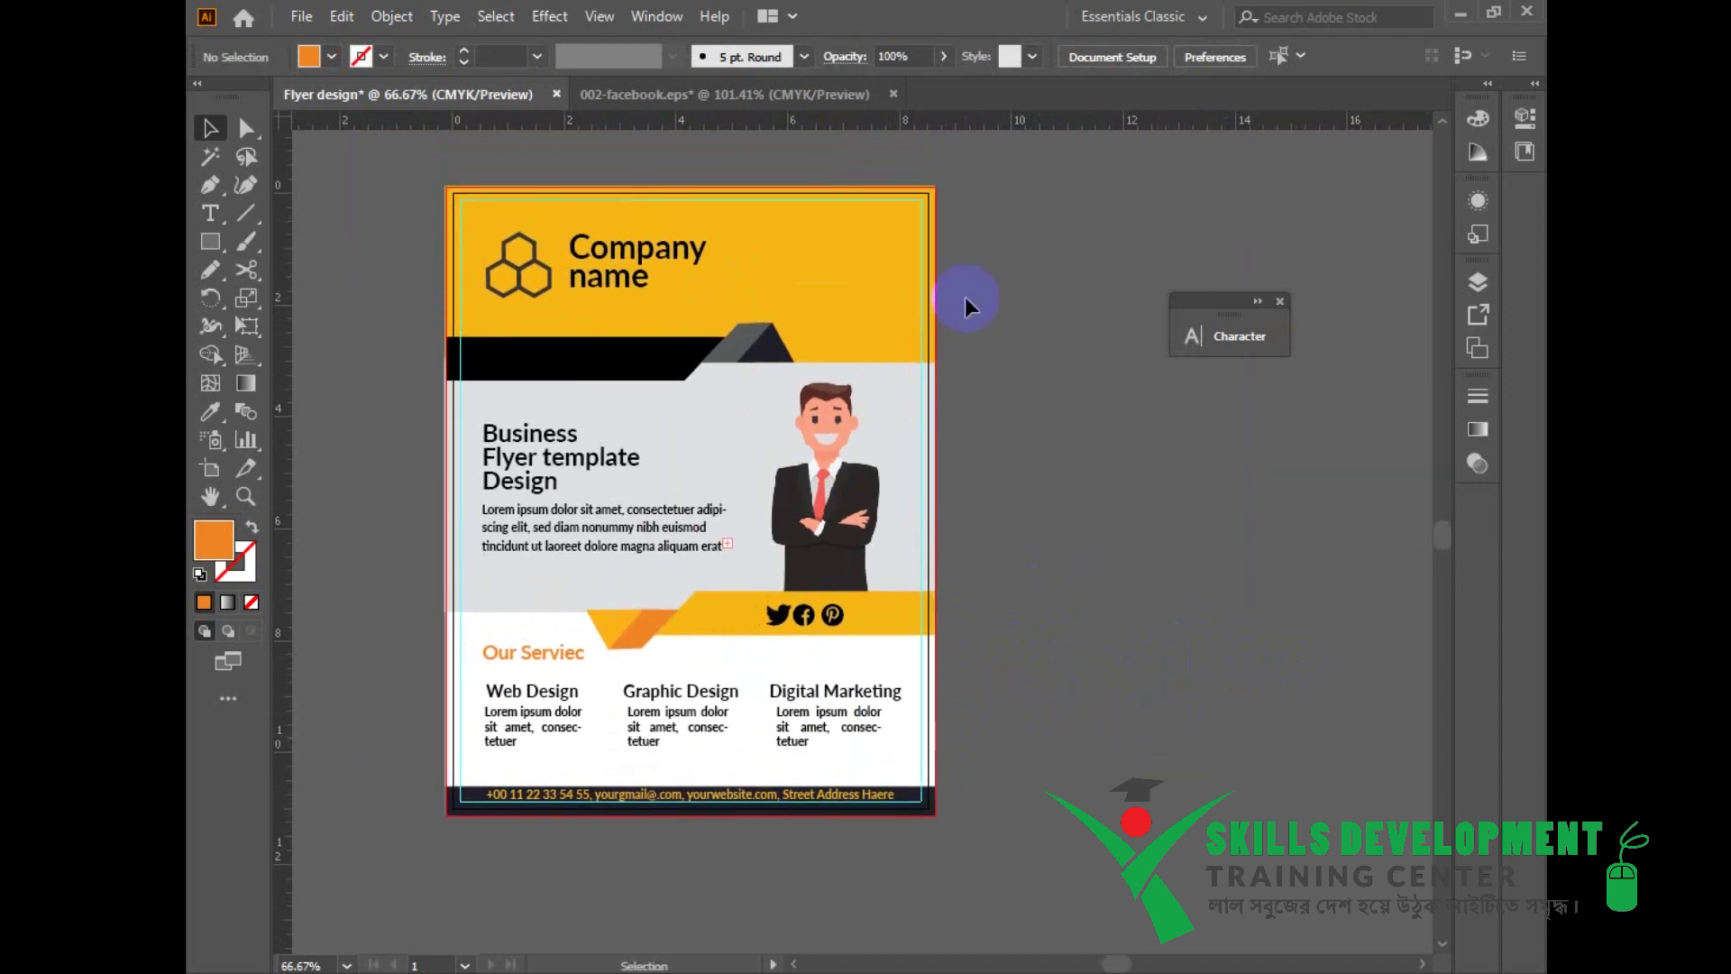
Step: Bring the white full-bleed background rectangle to the front and use it as a clipping mask for all the flyer artwork
click(902, 654)
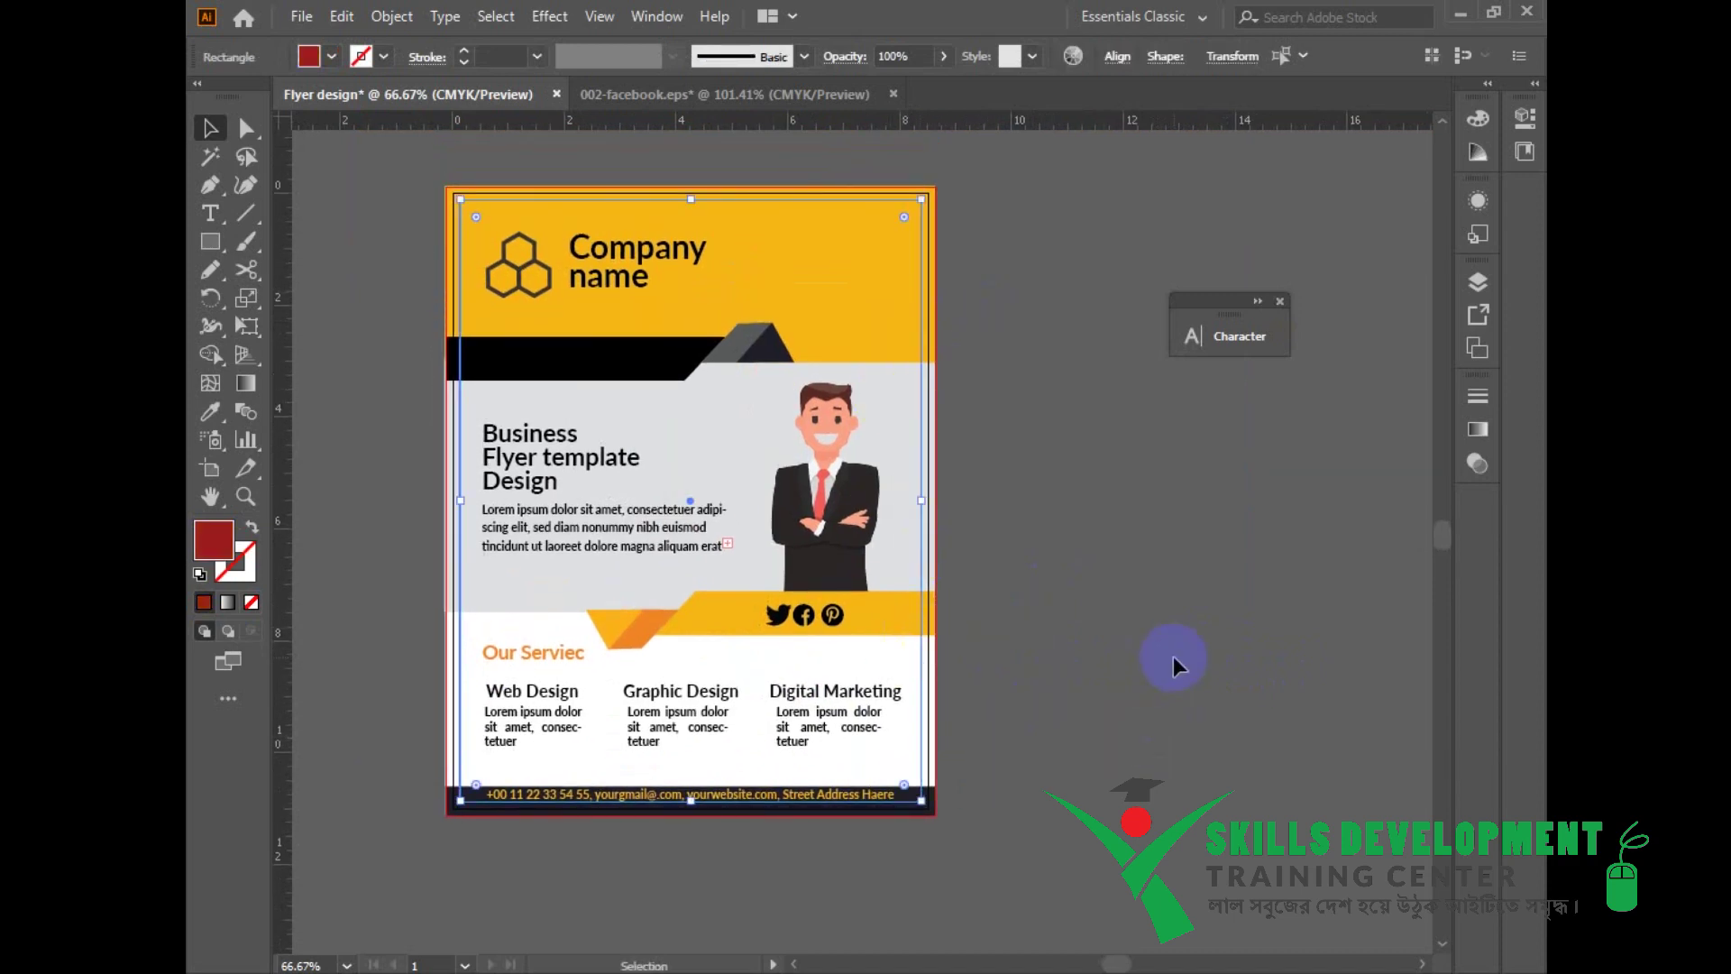
click(1172, 656)
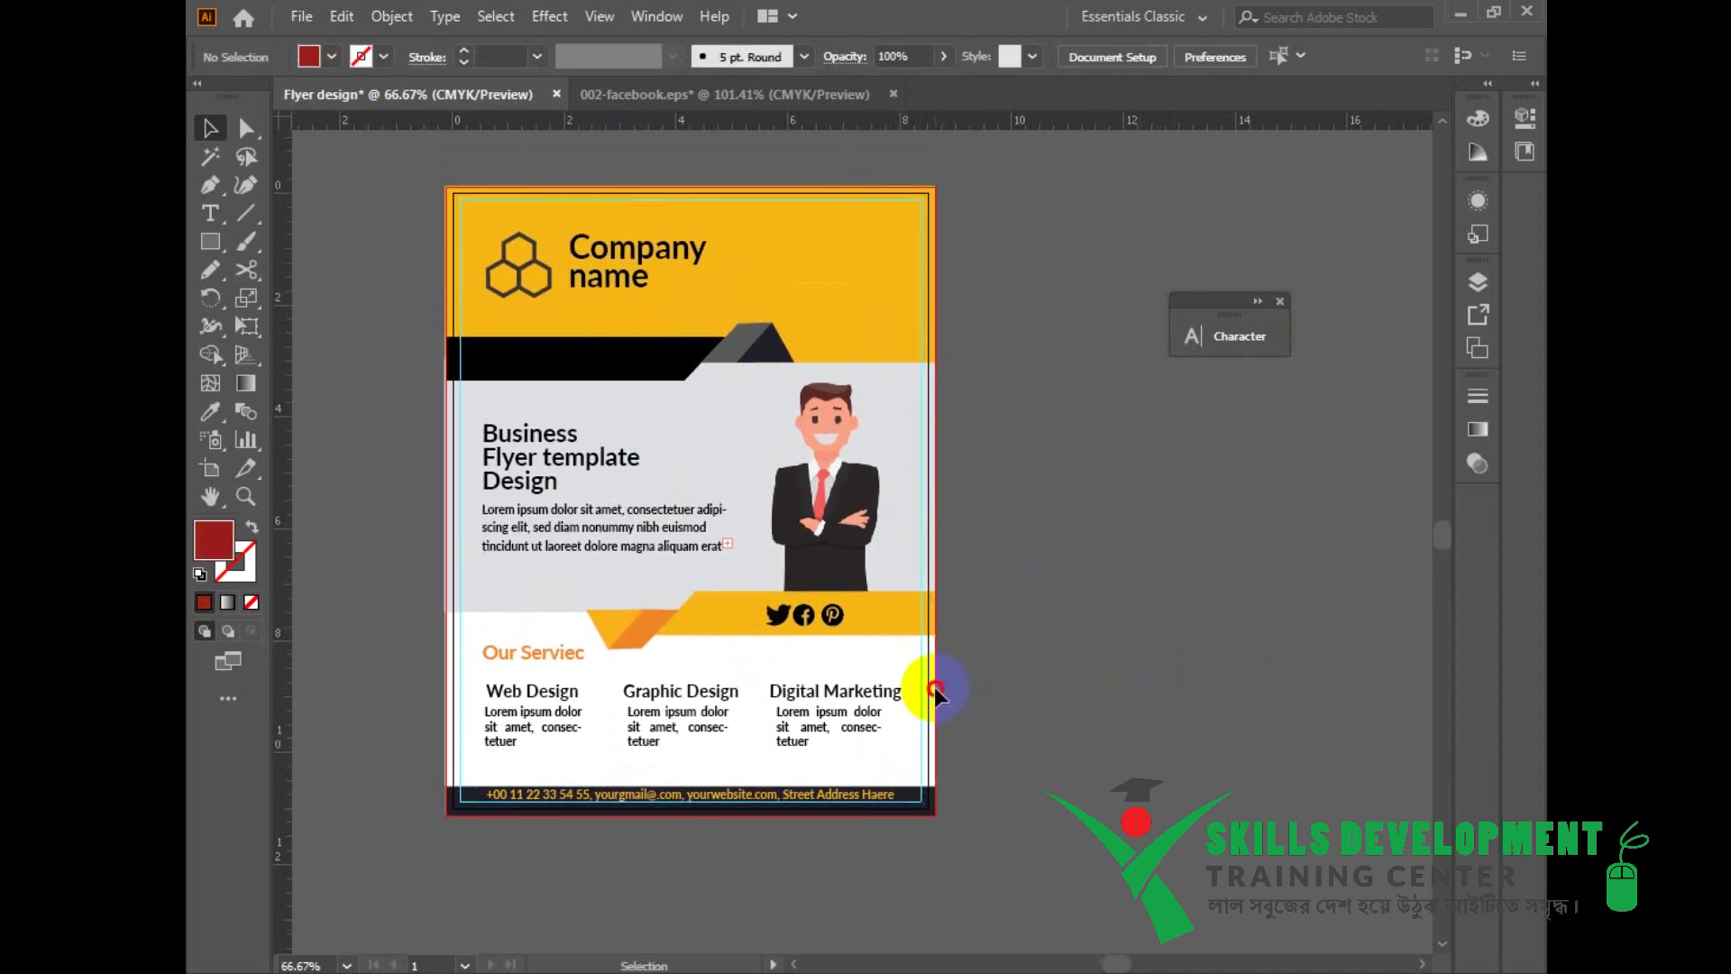
click(934, 687)
right_click(934, 687)
click(981, 11)
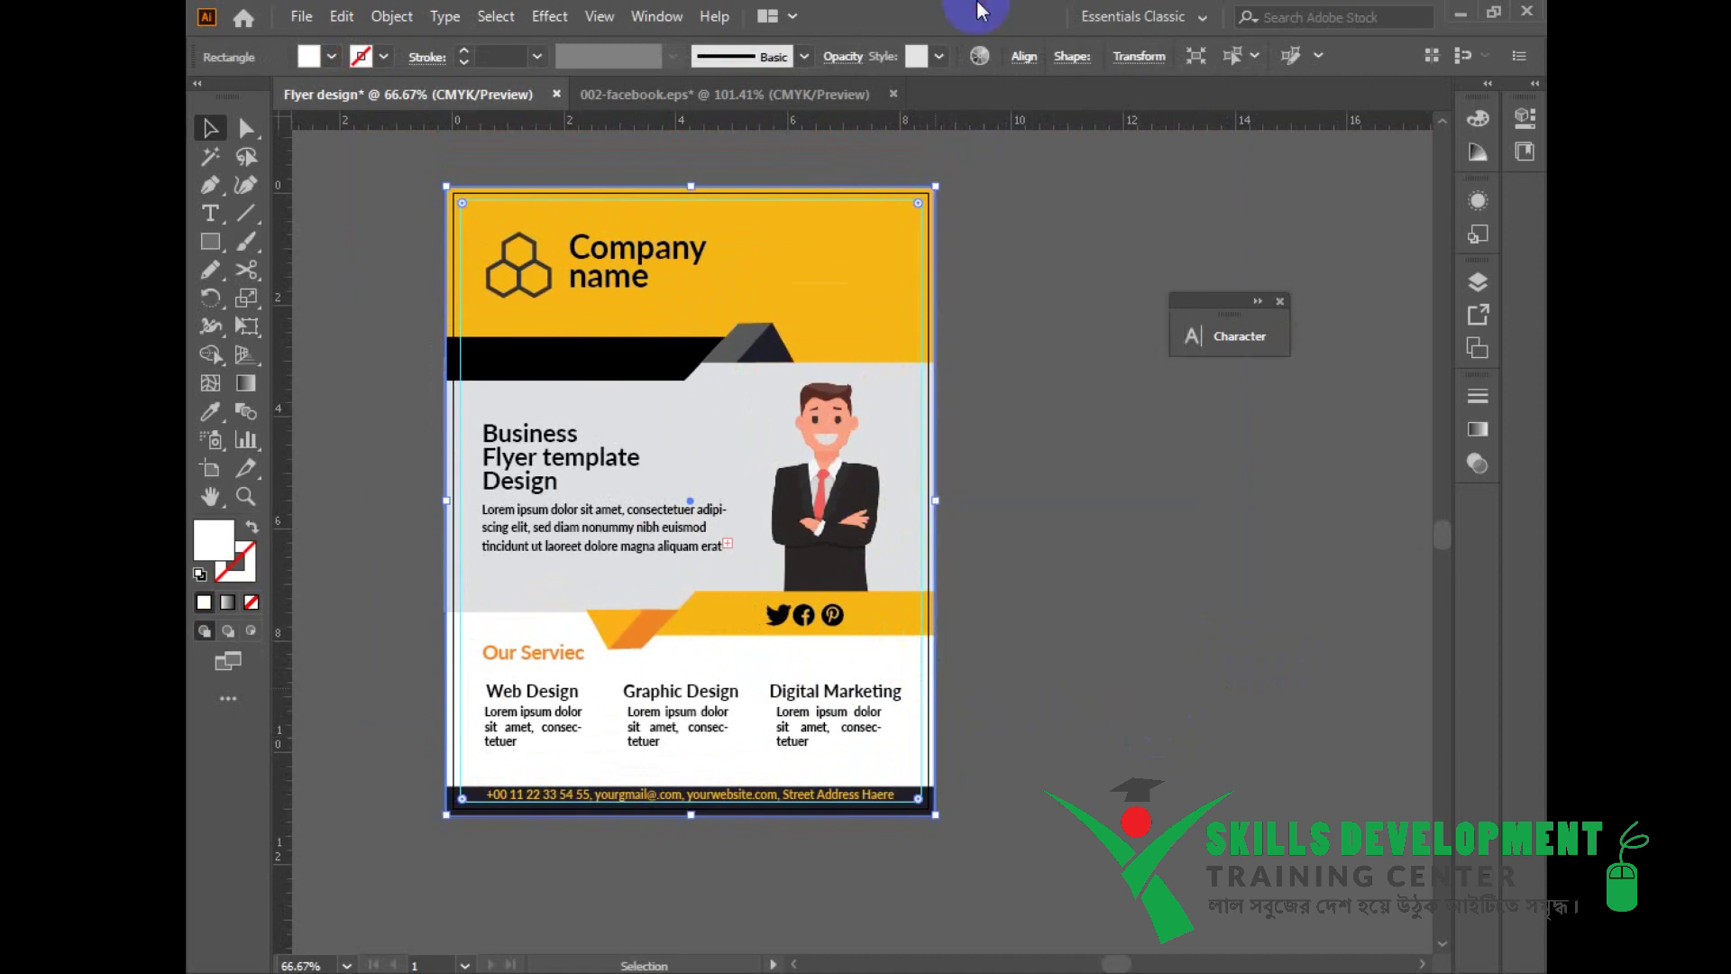
key(ctrl+shift+bracketright)
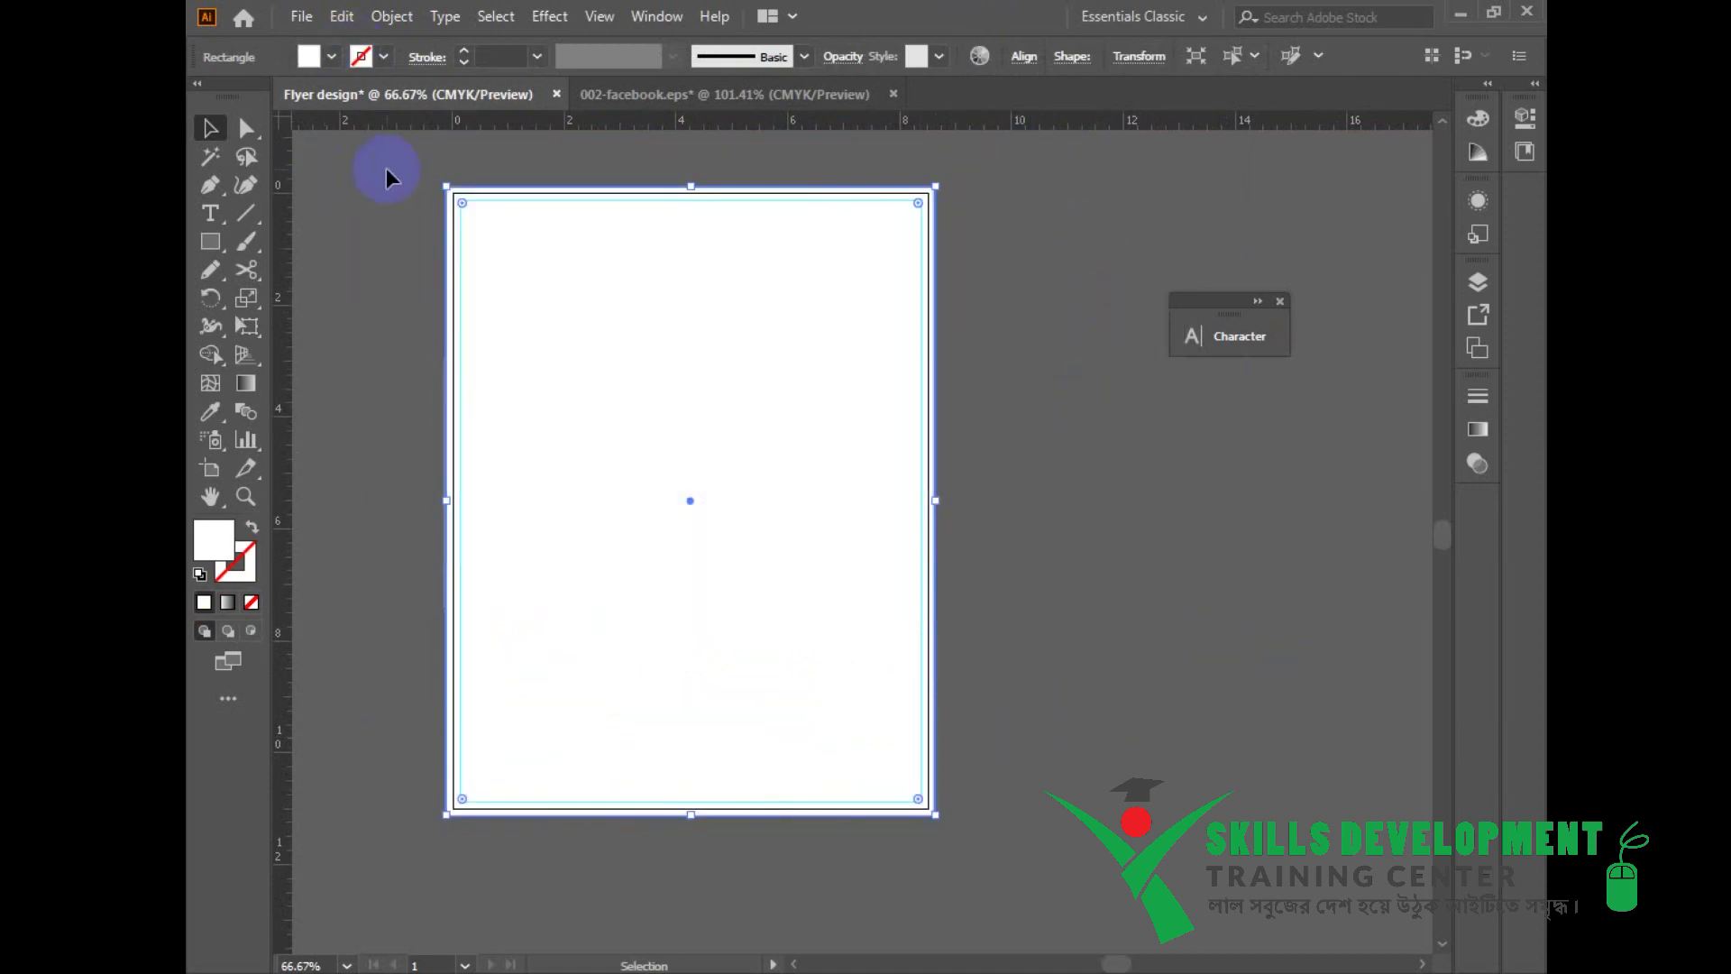
key(ctrl+a)
right_click(837, 497)
click(990, 716)
click(1086, 663)
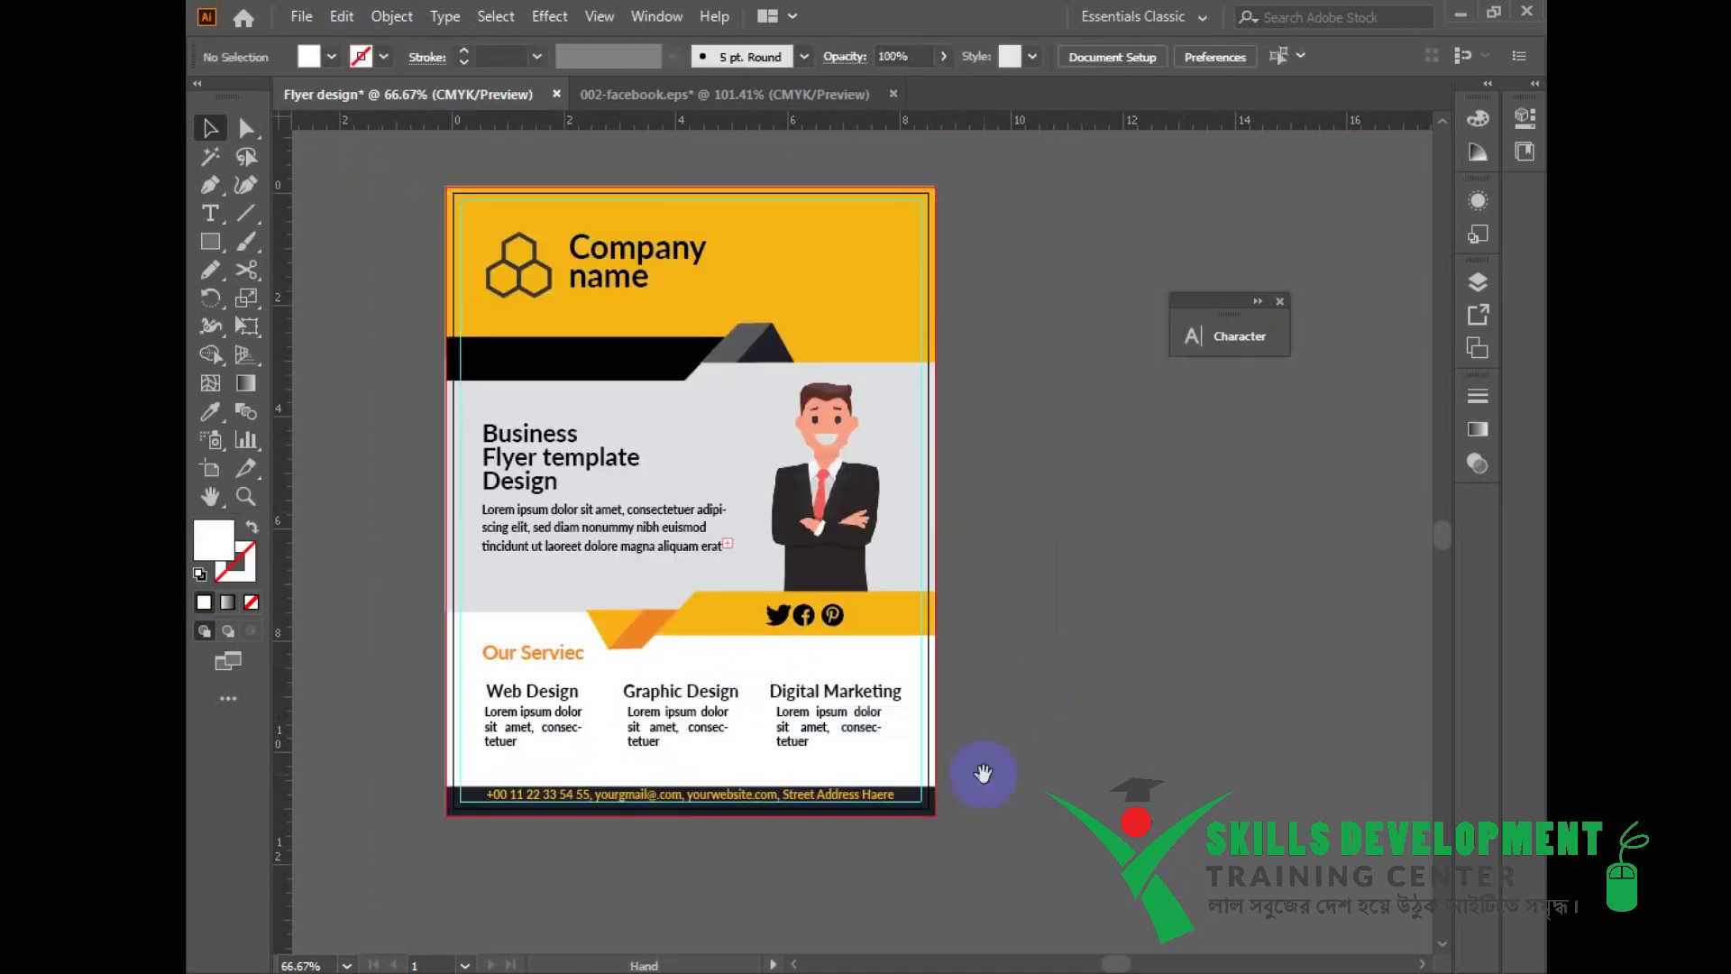
drag(982, 774, 988, 765)
key(ctrl+plus)
drag(985, 580, 1037, 576)
key(ctrl+minus)
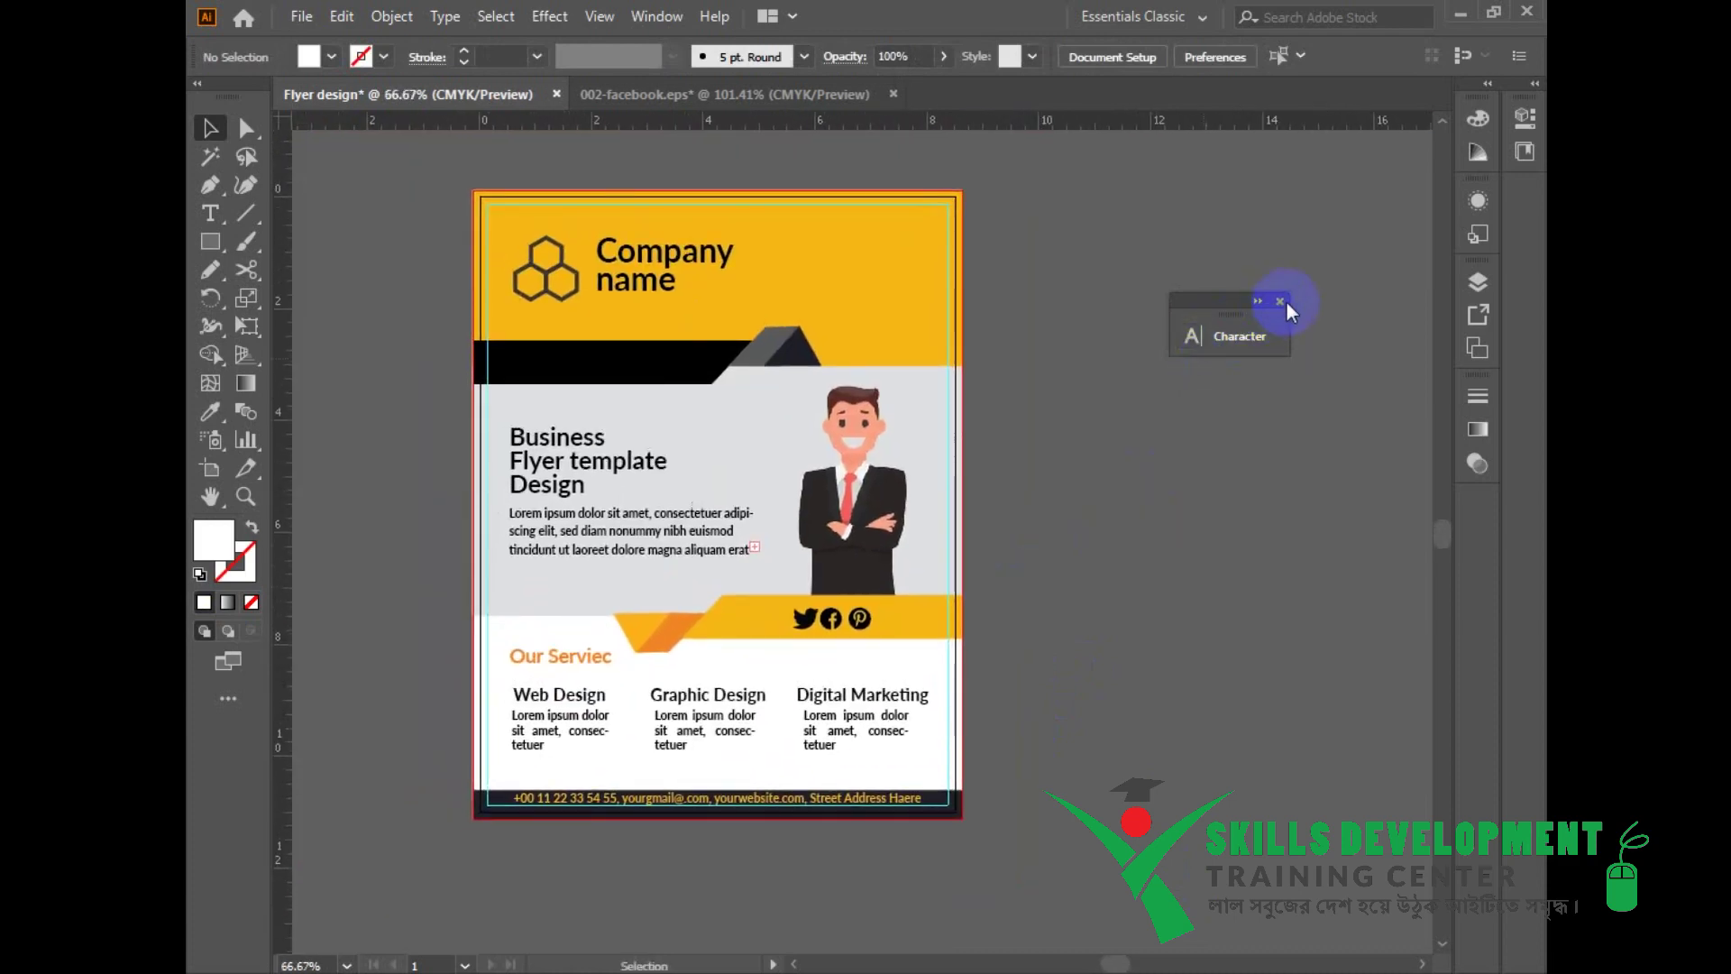